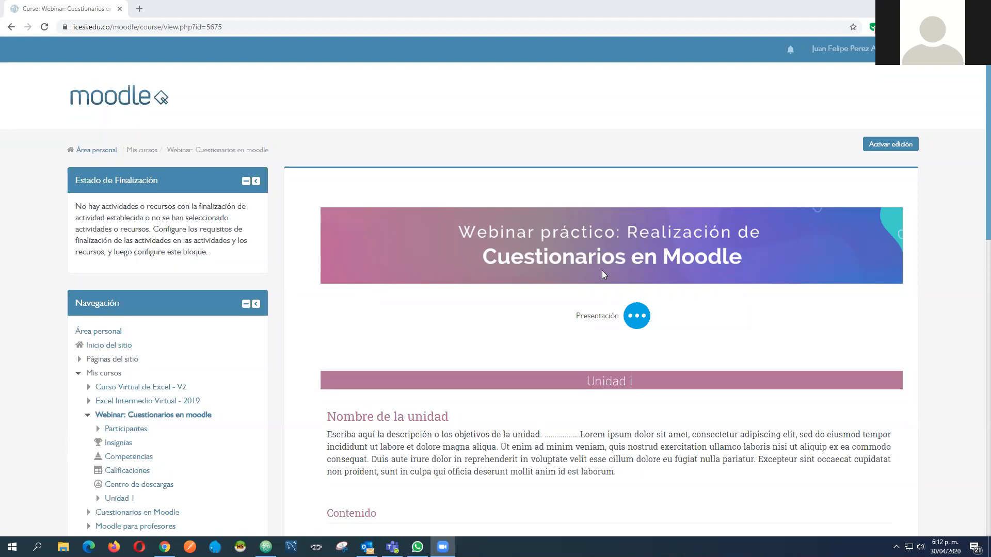
{"action": "left_click", "coordinate": [480, 127]}
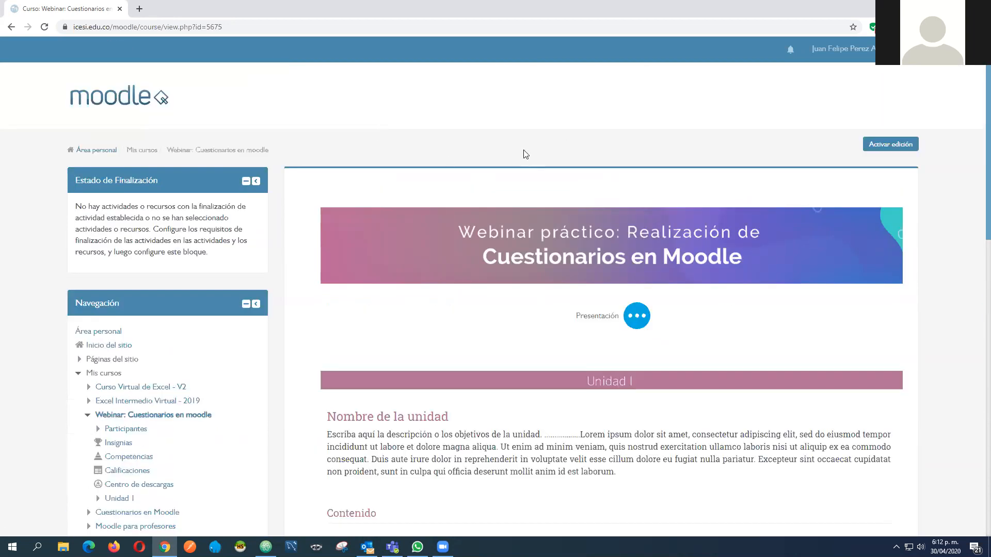
{"action": "left_click", "coordinate": [230, 151]}
{"action": "scroll", "coordinate": [527, 153], "scroll_direction": "down", "scroll_amount": 6}
{"action": "scroll", "coordinate": [525, 151], "scroll_direction": "down", "scroll_amount": 4}
{"action": "scroll", "coordinate": [524, 151], "scroll_direction": "up", "scroll_amount": 8}
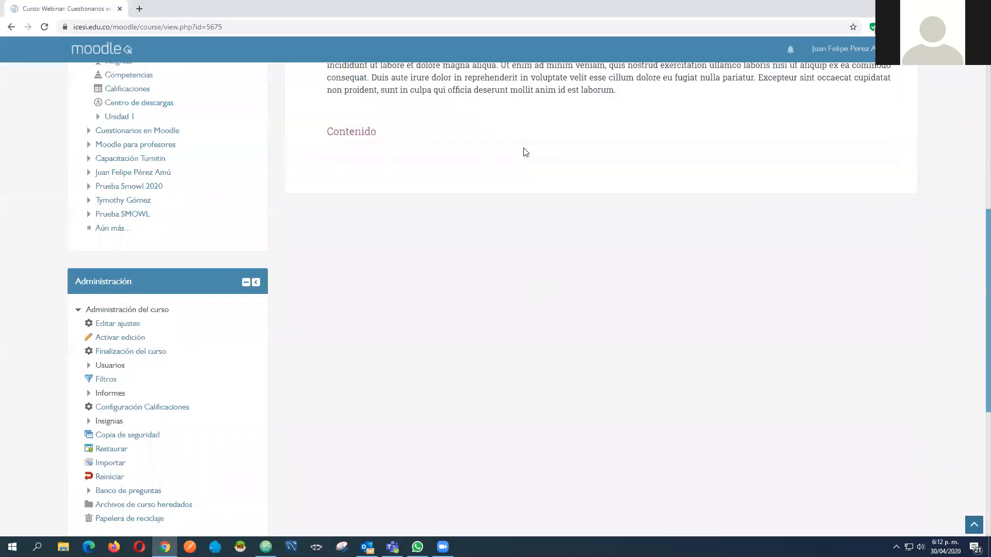
{"action": "scroll", "coordinate": [680, 153], "scroll_direction": "up", "scroll_amount": 3}
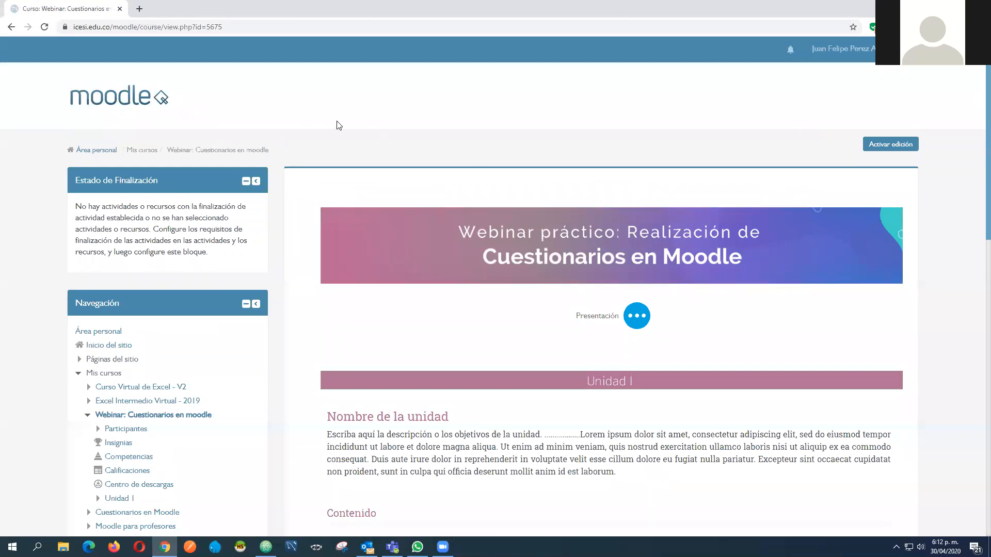
Open the categories page of the course's question bank
{"action": "scroll", "coordinate": [335, 126], "scroll_direction": "down", "scroll_amount": 2}
{"action": "scroll", "coordinate": [335, 127], "scroll_direction": "down", "scroll_amount": 3}
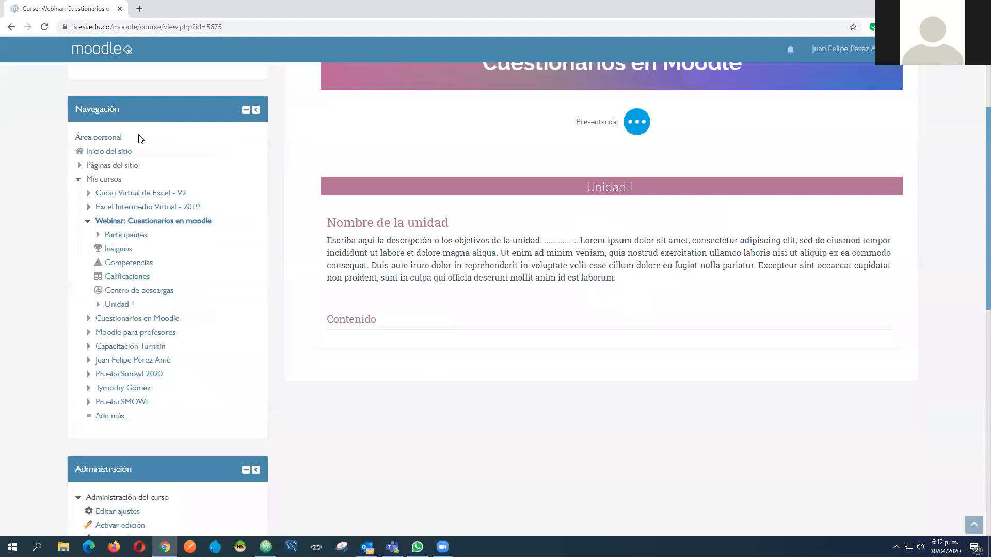
{"action": "scroll", "coordinate": [119, 155], "scroll_direction": "down", "scroll_amount": 5}
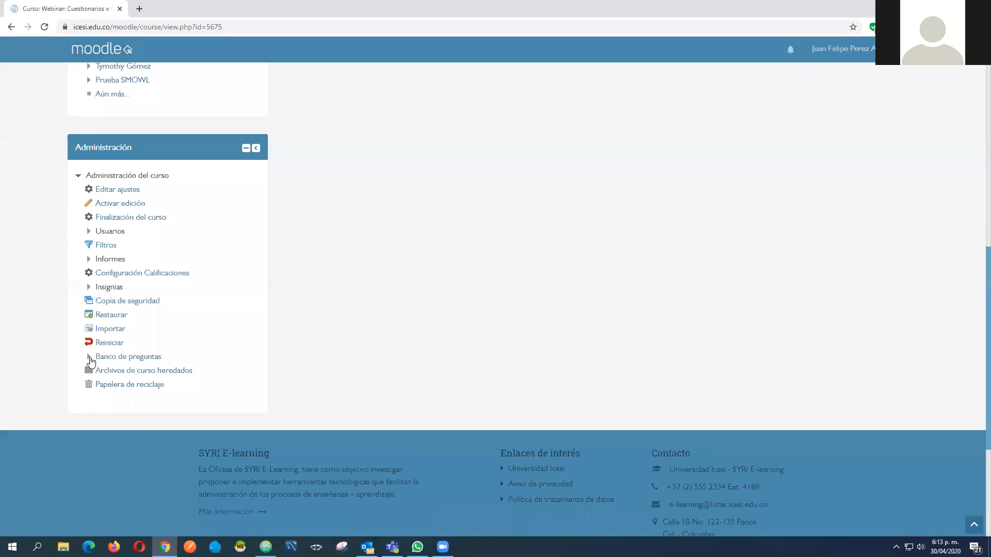
{"action": "left_click", "coordinate": [88, 359]}
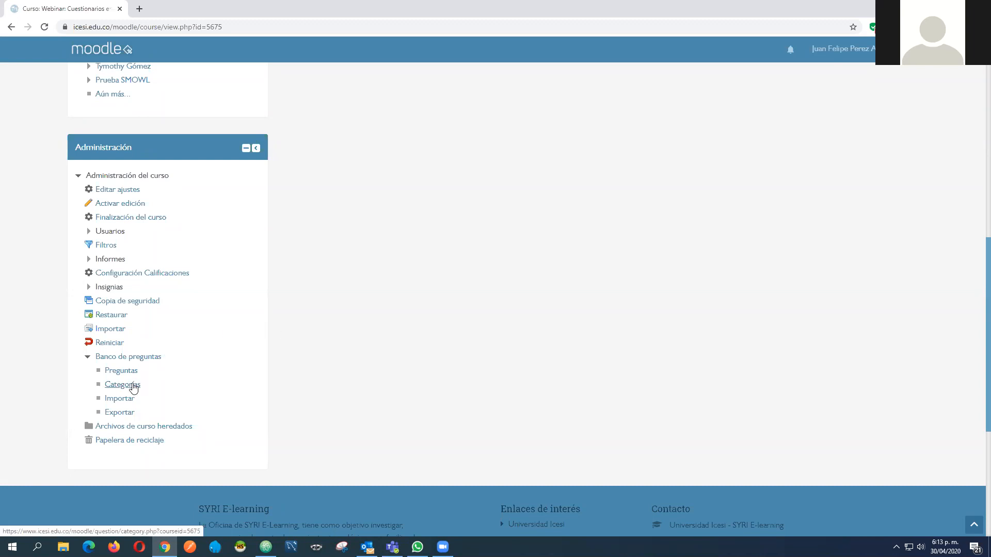
{"action": "left_click", "coordinate": [138, 388]}
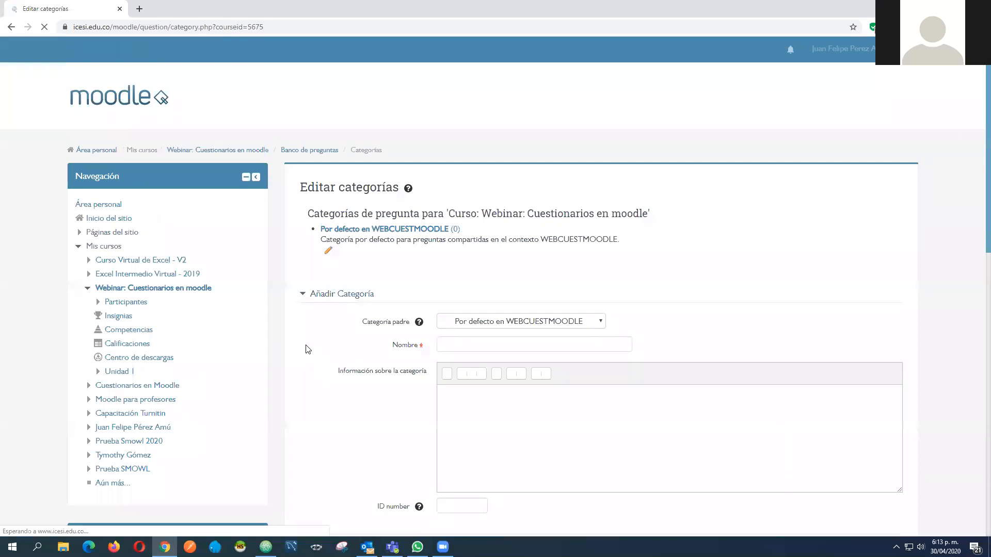
Name the new question category "Preguntas parcial", leaving its information text empty
{"action": "scroll", "coordinate": [330, 333], "scroll_direction": "down", "scroll_amount": 2}
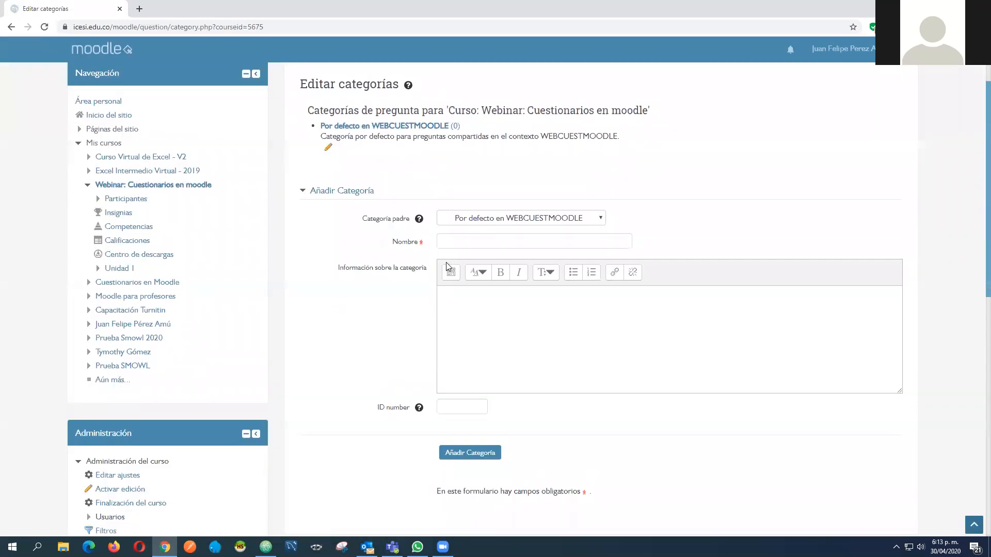
{"action": "left_click", "coordinate": [456, 242]}
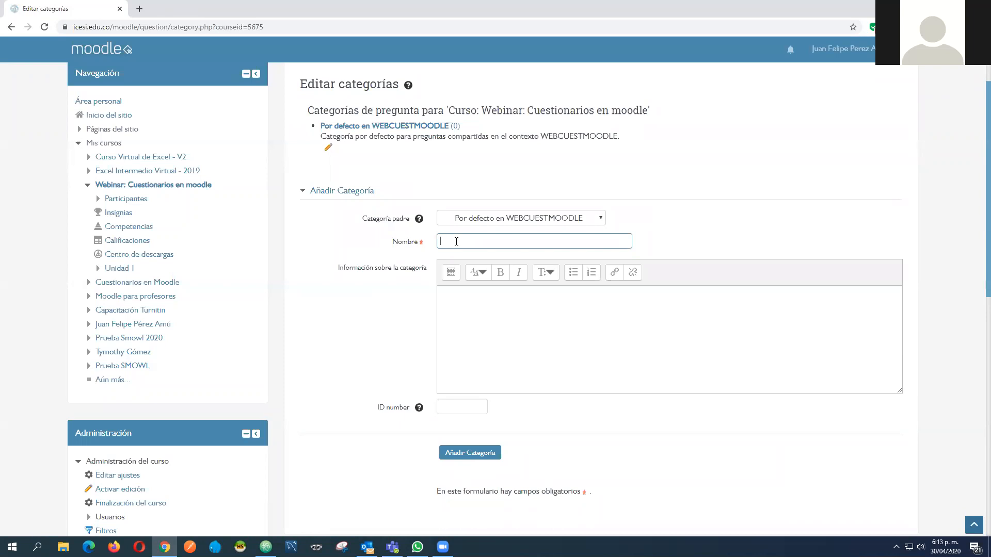
{"action": "type", "text": "Preguntas parcial"}
{"action": "left_click", "coordinate": [487, 315]}
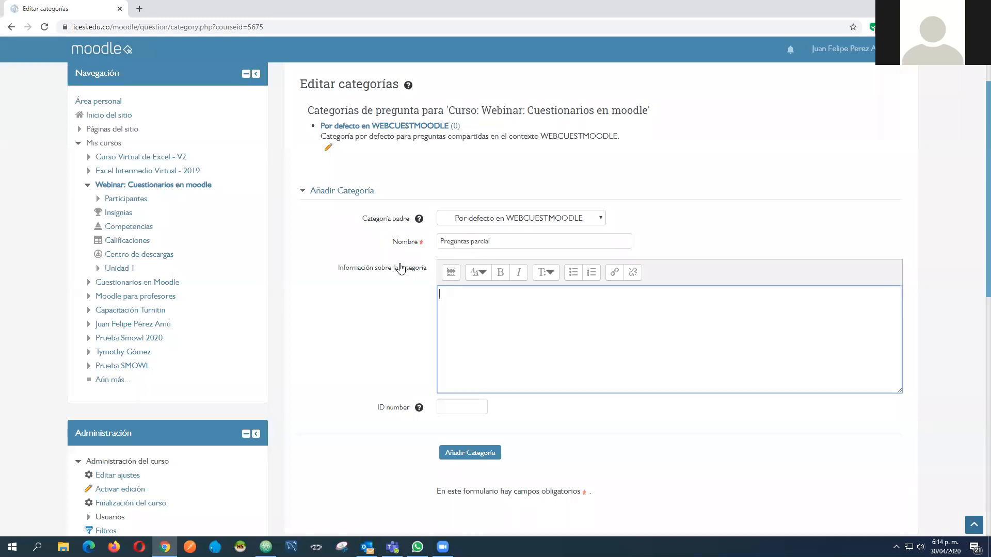
{"action": "left_click", "coordinate": [411, 248]}
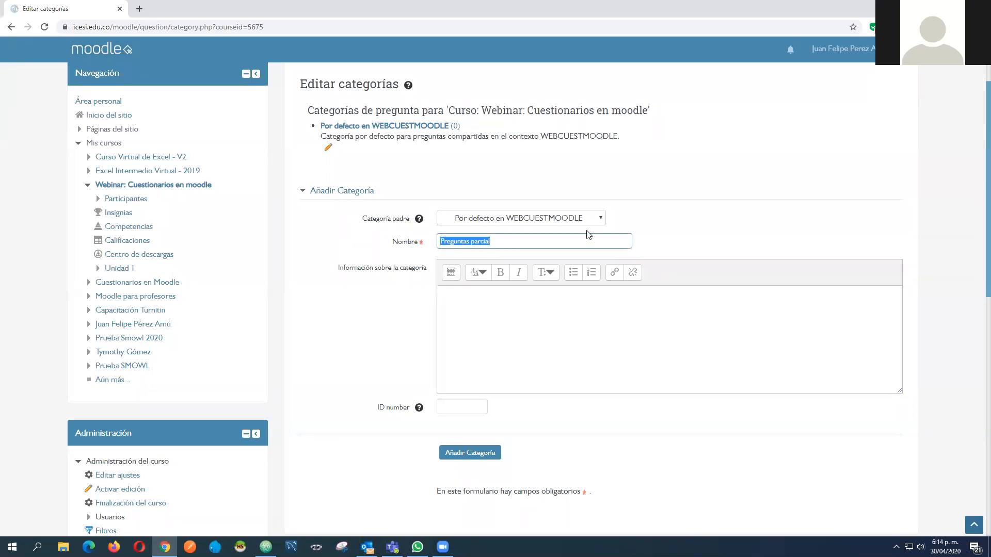
Set the parent category to "Top for Webinar: Cuestionarios en moodle" and add the new category
{"action": "scroll", "coordinate": [668, 218], "scroll_direction": "up", "scroll_amount": 1}
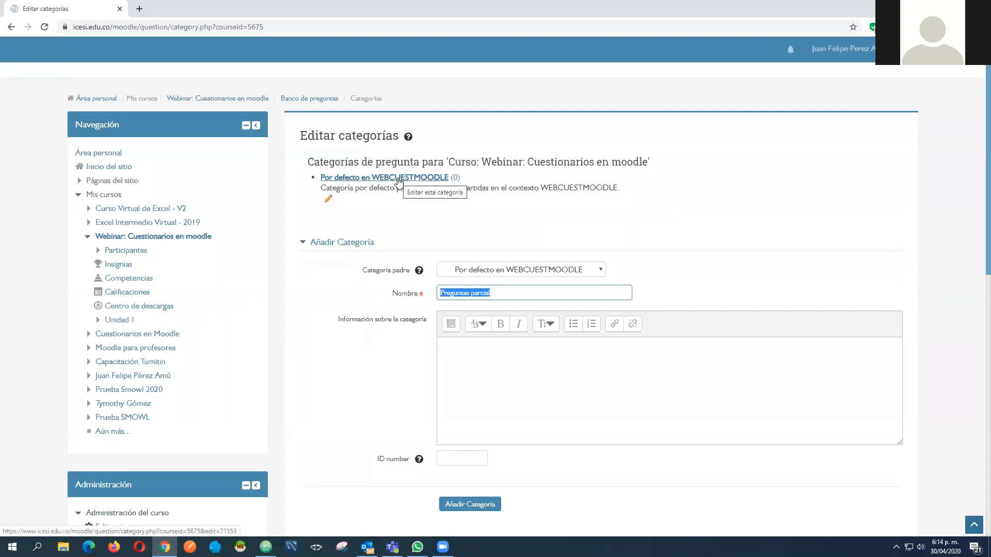
{"action": "left_click", "coordinate": [496, 294]}
{"action": "left_click_drag", "start_coordinate": [496, 294], "coordinate": [442, 294]}
{"action": "left_click", "coordinate": [489, 271]}
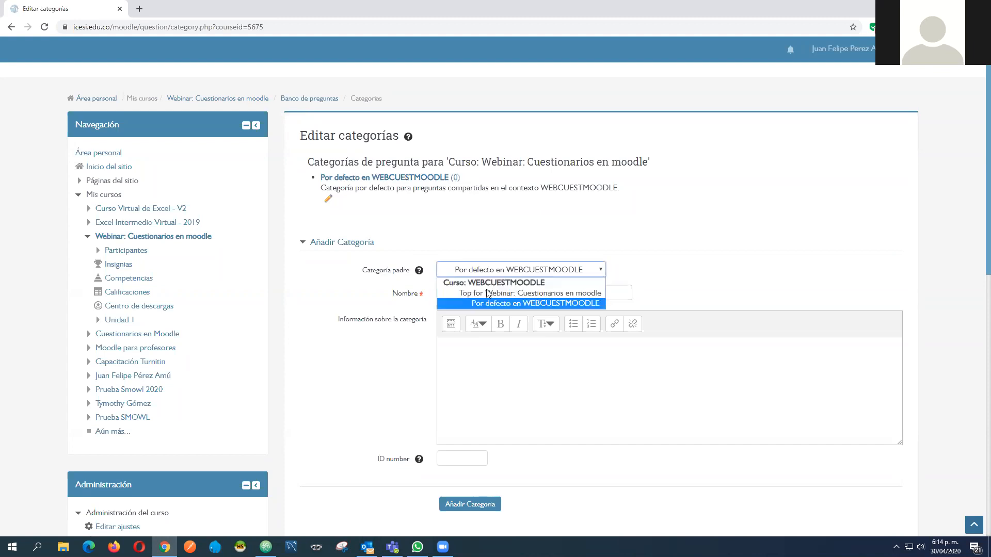
{"action": "left_click", "coordinate": [536, 293]}
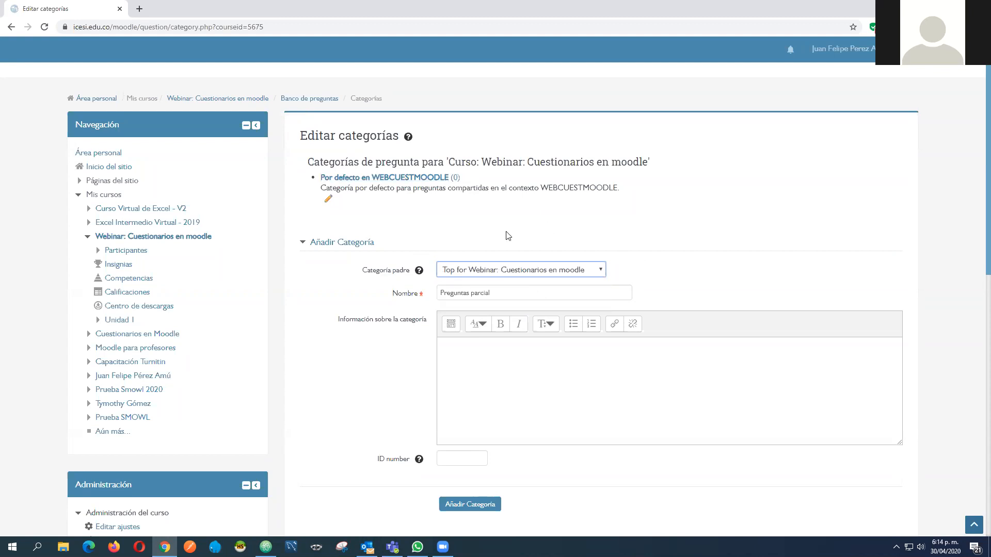
{"action": "scroll", "coordinate": [464, 371], "scroll_direction": "down", "scroll_amount": 2}
{"action": "left_click", "coordinate": [471, 406]}
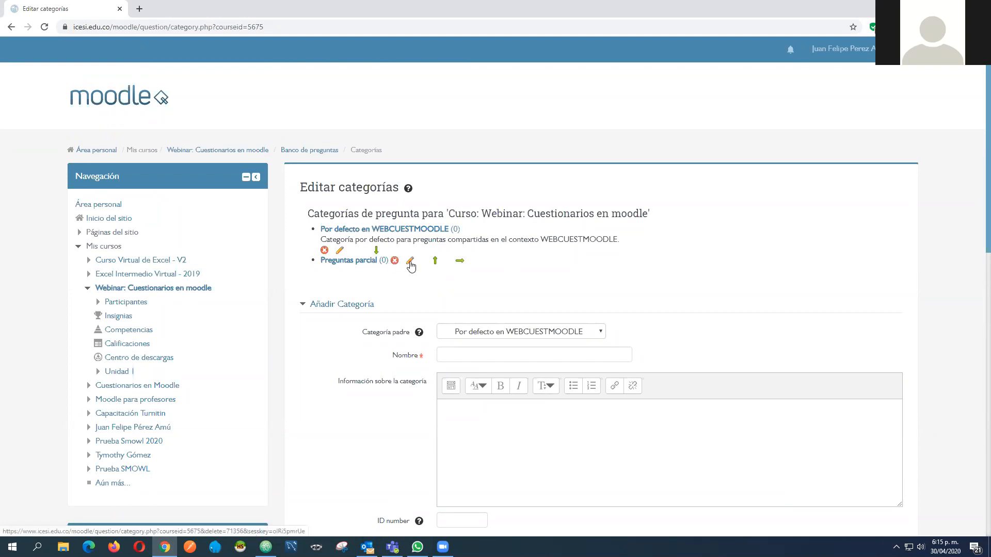
Nest the Preguntas parcial category under Por defecto en WEBCUESTMOODLE and move it back to the top level
{"action": "left_click", "coordinate": [387, 230]}
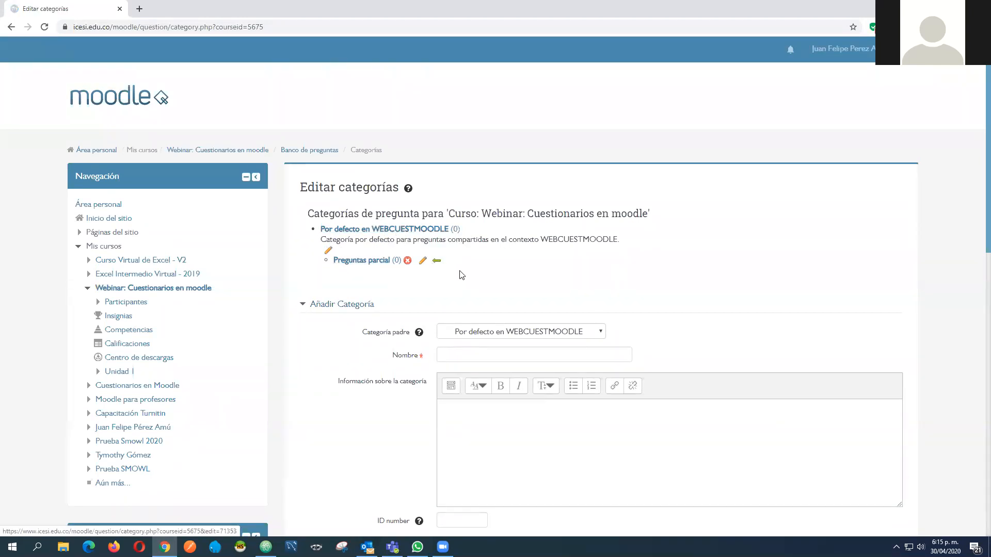
{"action": "left_click", "coordinate": [436, 260]}
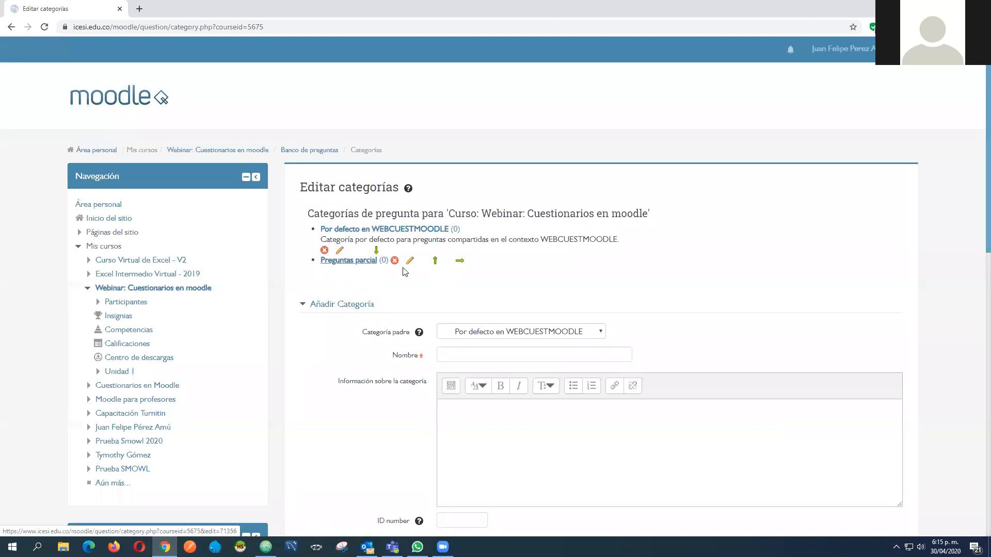
{"action": "scroll", "coordinate": [521, 281], "scroll_direction": "down", "scroll_amount": 5}
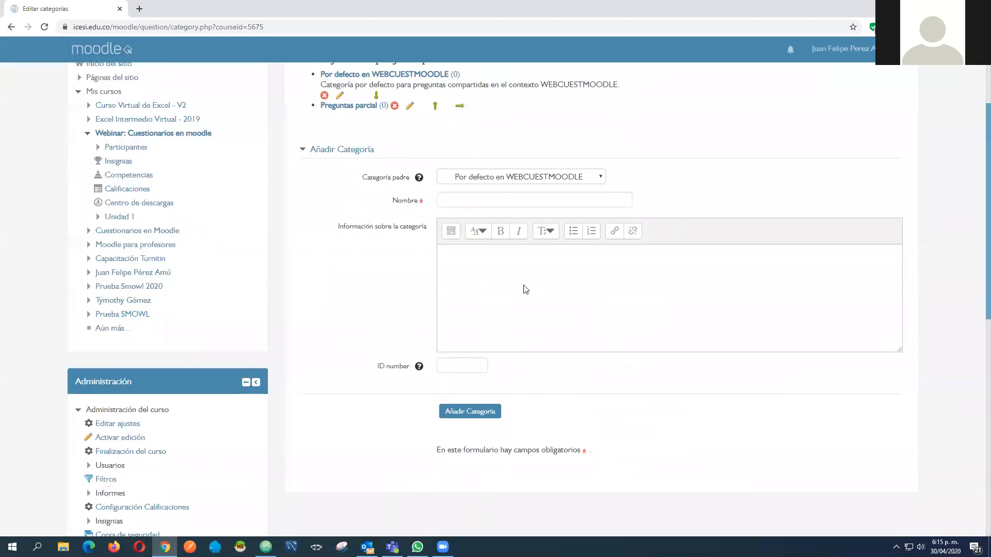
{"action": "scroll", "coordinate": [444, 145], "scroll_direction": "up", "scroll_amount": 1}
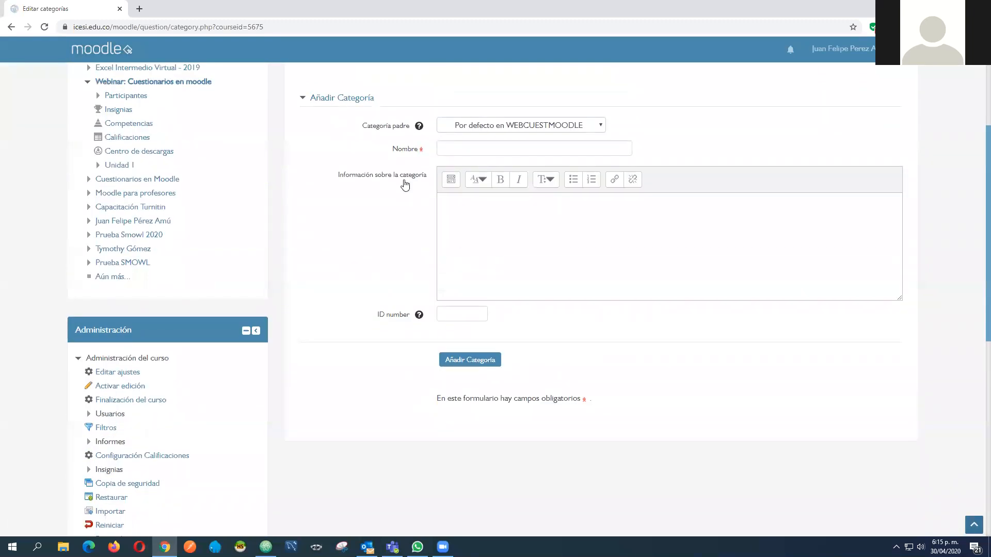
{"action": "scroll", "coordinate": [457, 208], "scroll_direction": "up", "scroll_amount": 2}
{"action": "left_click", "coordinate": [488, 249]}
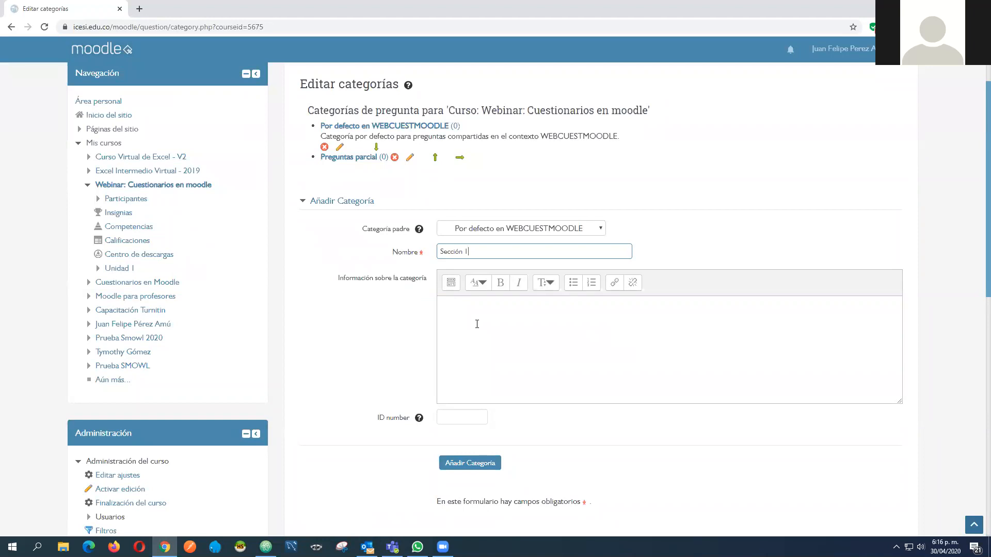
{"action": "key", "text": "ctrl+a"}
{"action": "key", "text": "BackSpace"}
{"action": "scroll", "coordinate": [424, 192], "scroll_direction": "up", "scroll_amount": 1}
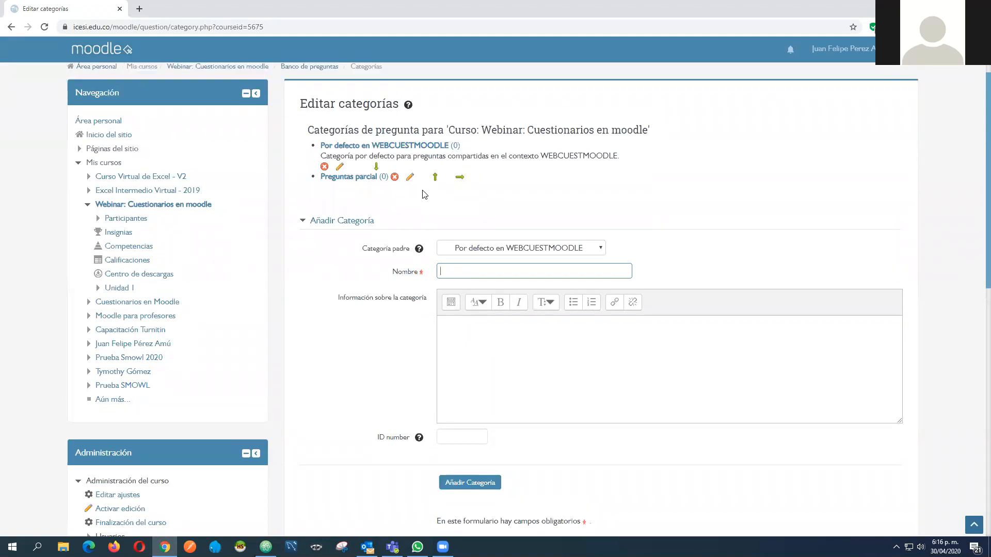
{"action": "scroll", "coordinate": [424, 194], "scroll_direction": "up", "scroll_amount": 2}
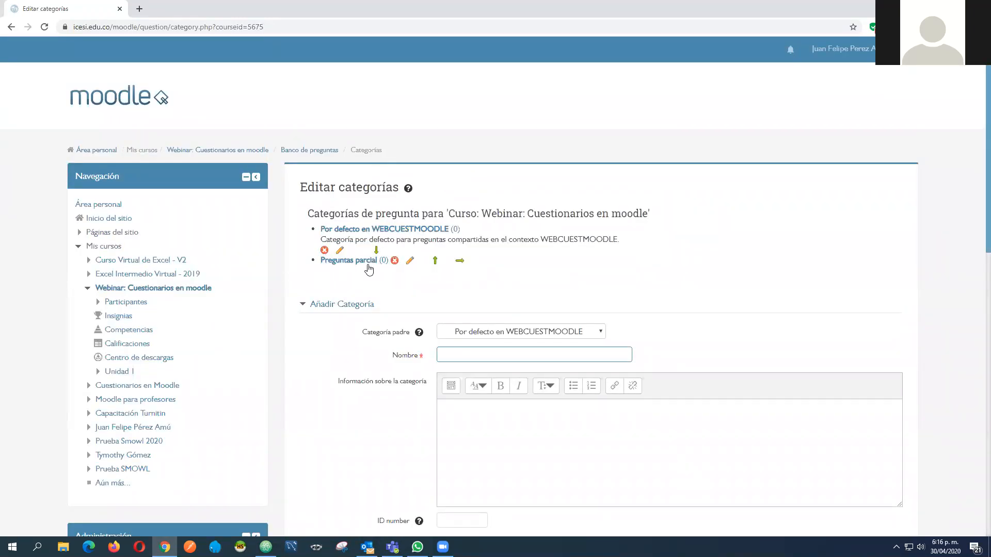
{"action": "scroll", "coordinate": [417, 283], "scroll_direction": "down", "scroll_amount": 1}
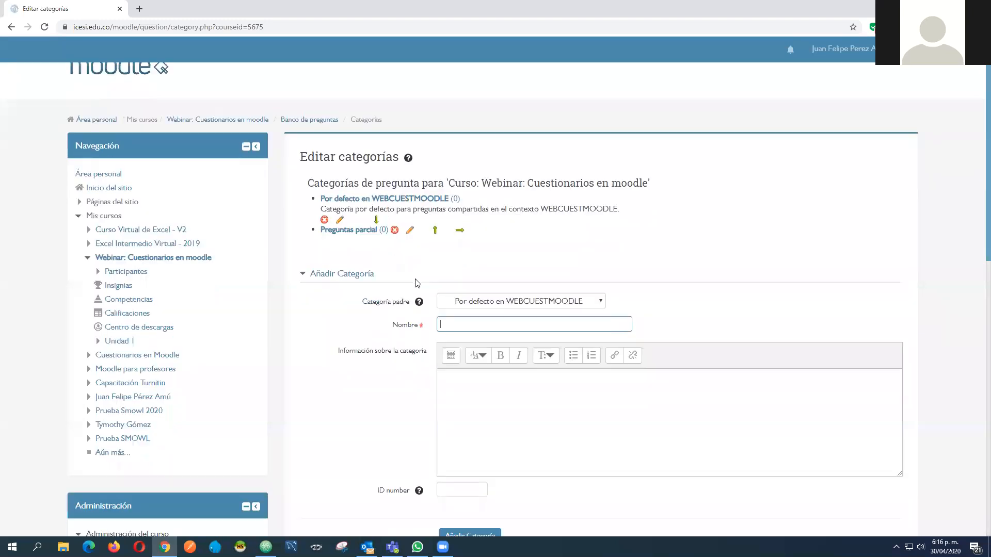
{"action": "scroll", "coordinate": [417, 283], "scroll_direction": "down", "scroll_amount": 2}
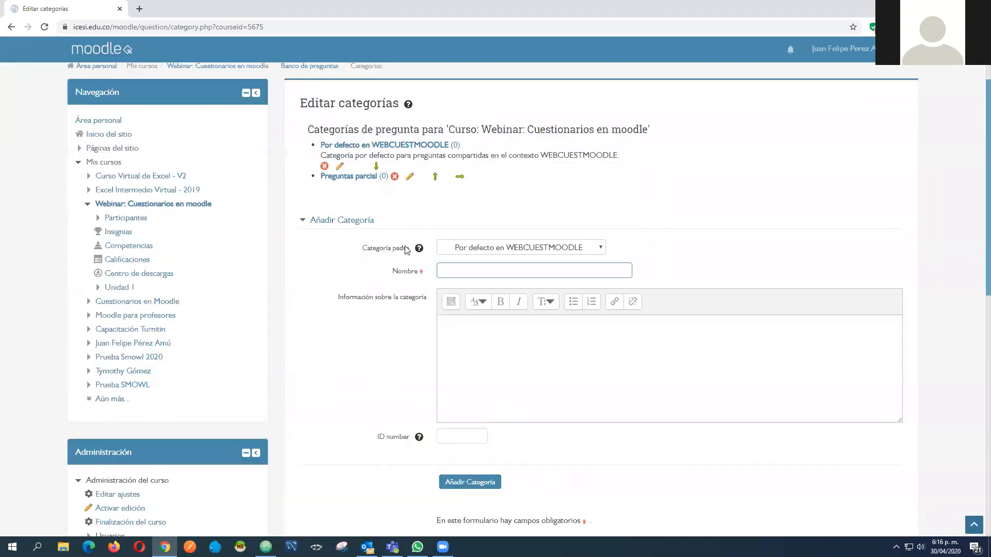
{"action": "scroll", "coordinate": [406, 251], "scroll_direction": "up", "scroll_amount": 1}
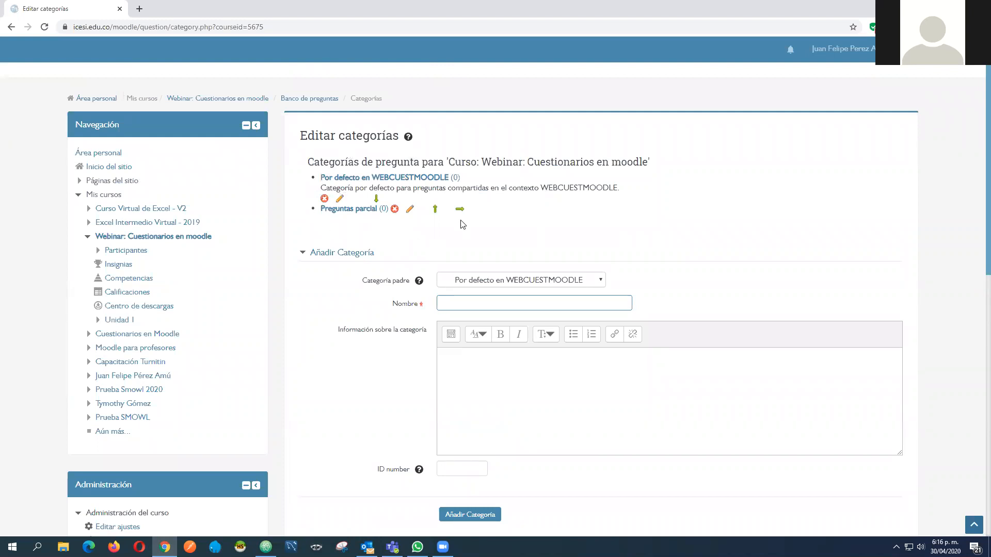
Open the questions page of the course's question bank
{"action": "scroll", "coordinate": [457, 225], "scroll_direction": "down", "scroll_amount": 4}
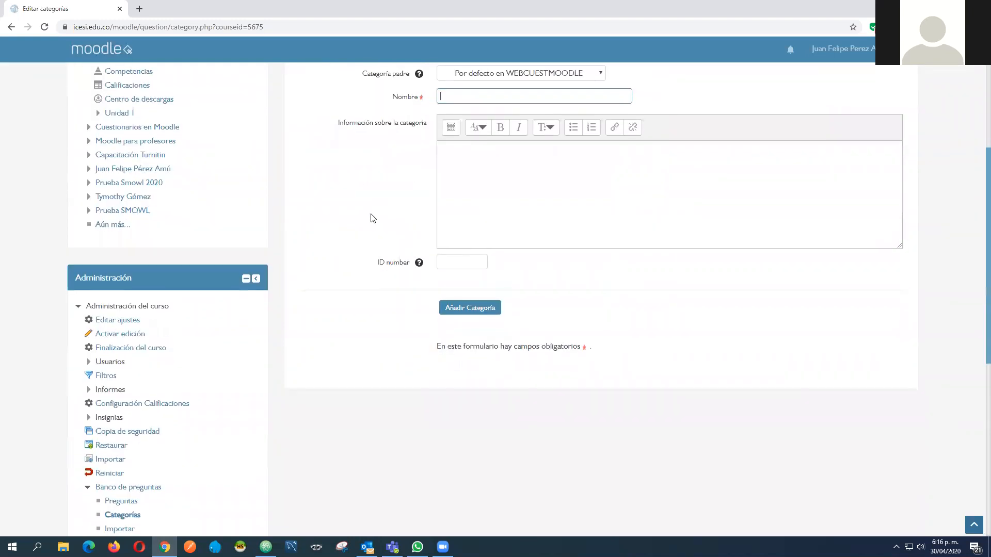
{"action": "scroll", "coordinate": [371, 216], "scroll_direction": "down", "scroll_amount": 3}
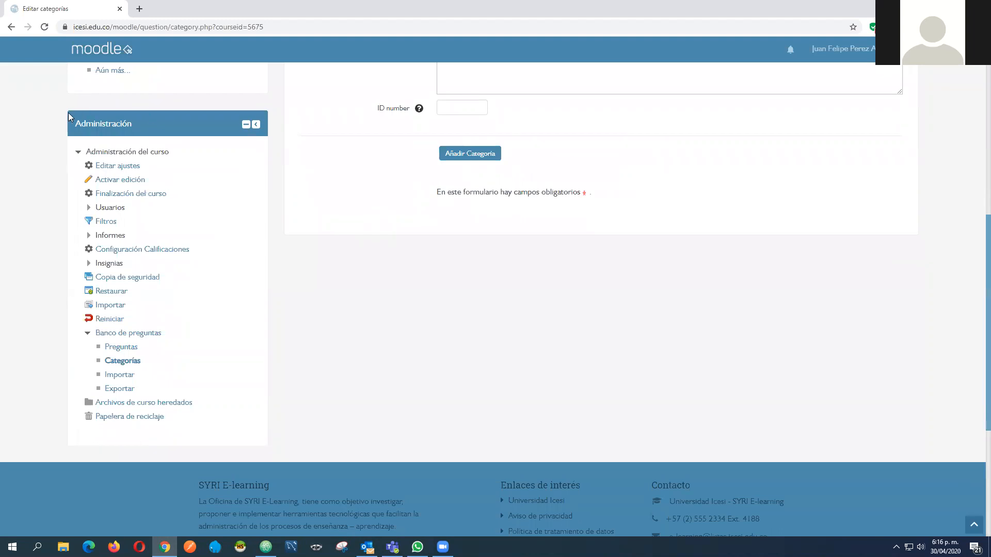
{"action": "scroll", "coordinate": [29, 218], "scroll_direction": "down", "scroll_amount": 2}
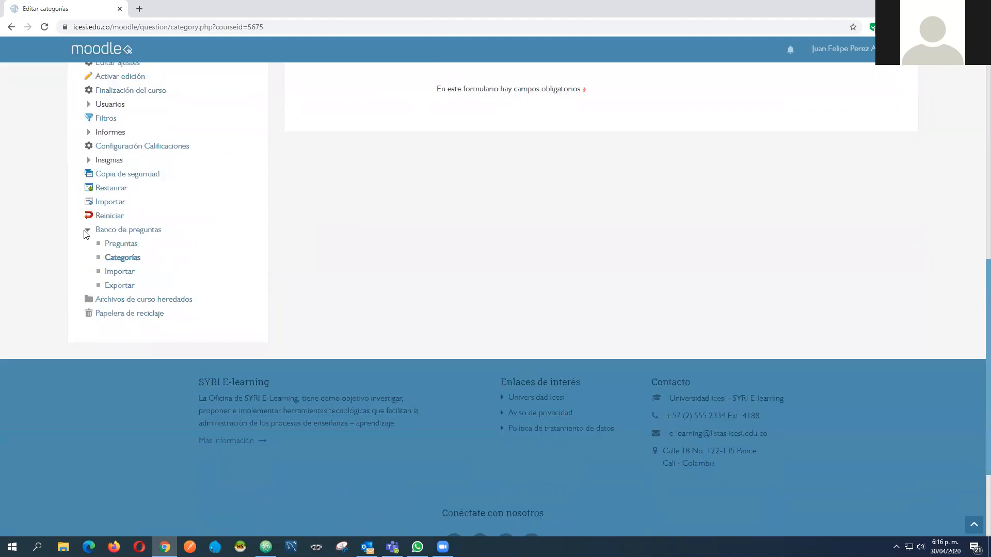
{"action": "scroll", "coordinate": [85, 234], "scroll_direction": "up", "scroll_amount": 10}
{"action": "scroll", "coordinate": [72, 279], "scroll_direction": "down", "scroll_amount": 8}
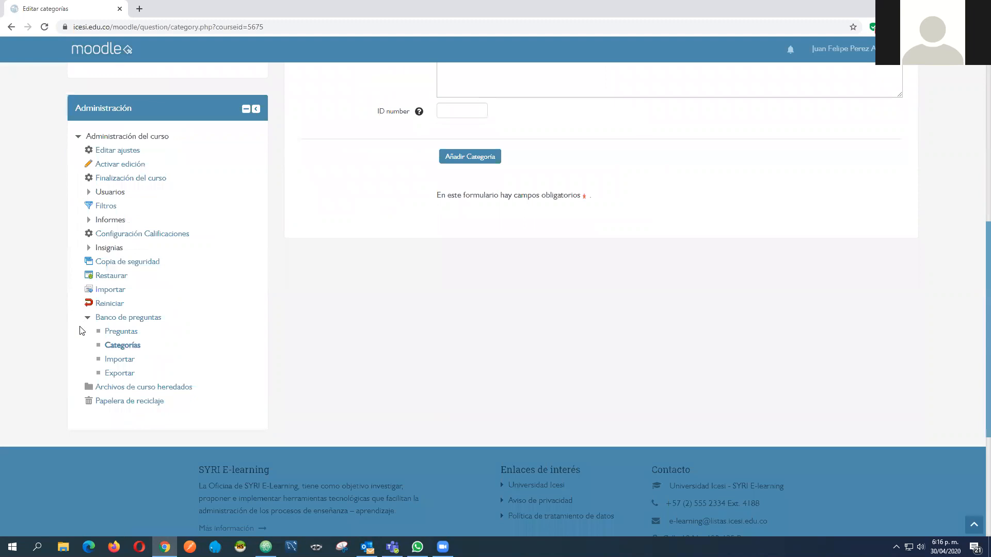
{"action": "left_click", "coordinate": [123, 333]}
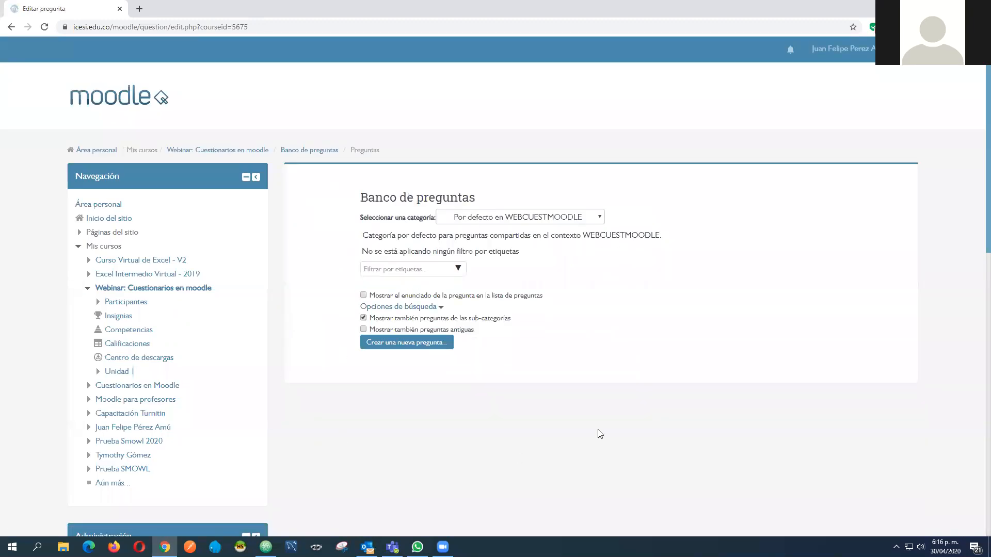
Select the Preguntas parcial category in the question bank
{"action": "left_click_drag", "start_coordinate": [354, 225], "coordinate": [434, 227]}
{"action": "left_click", "coordinate": [588, 220]}
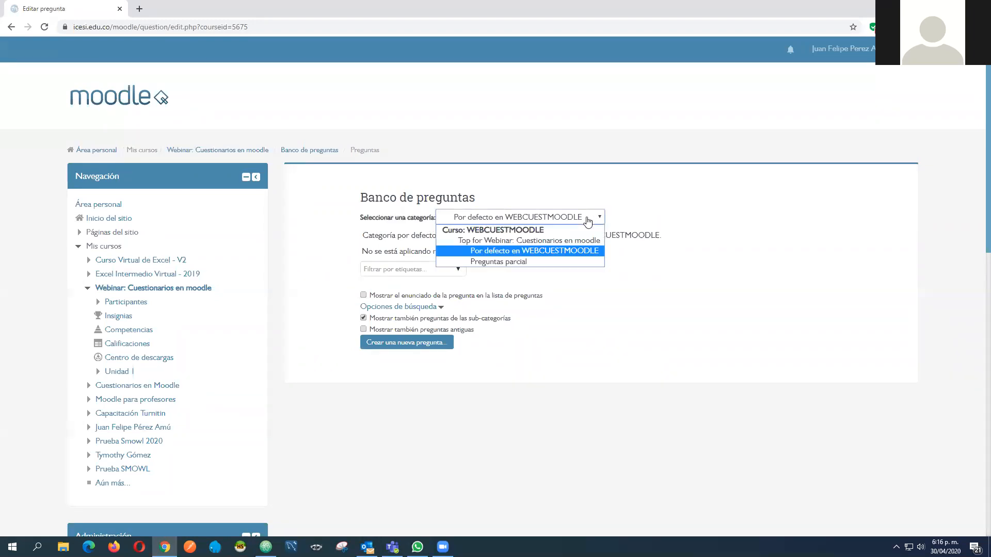
{"action": "left_click", "coordinate": [514, 261]}
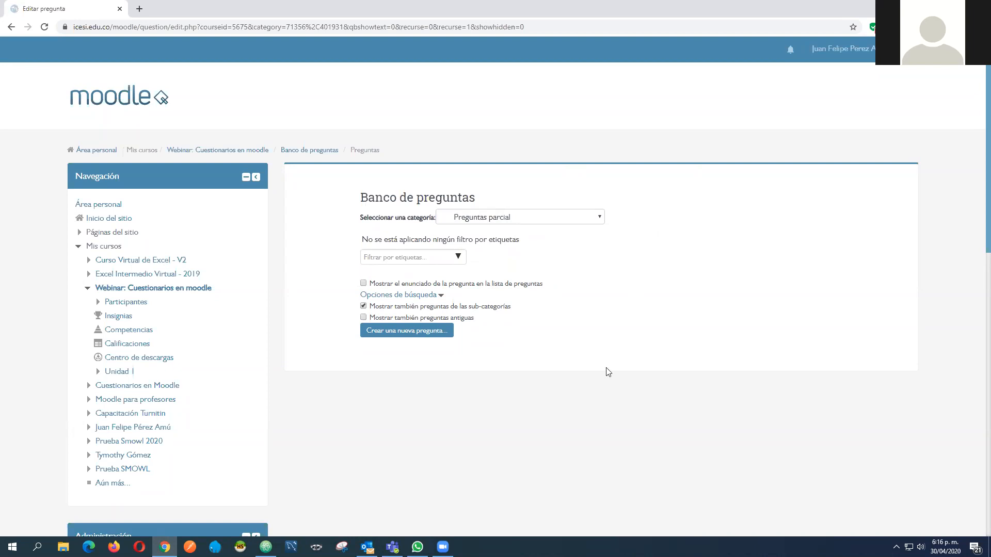
Start a new question of type Opción múltiple in the Preguntas parcial category
{"action": "left_click", "coordinate": [418, 338]}
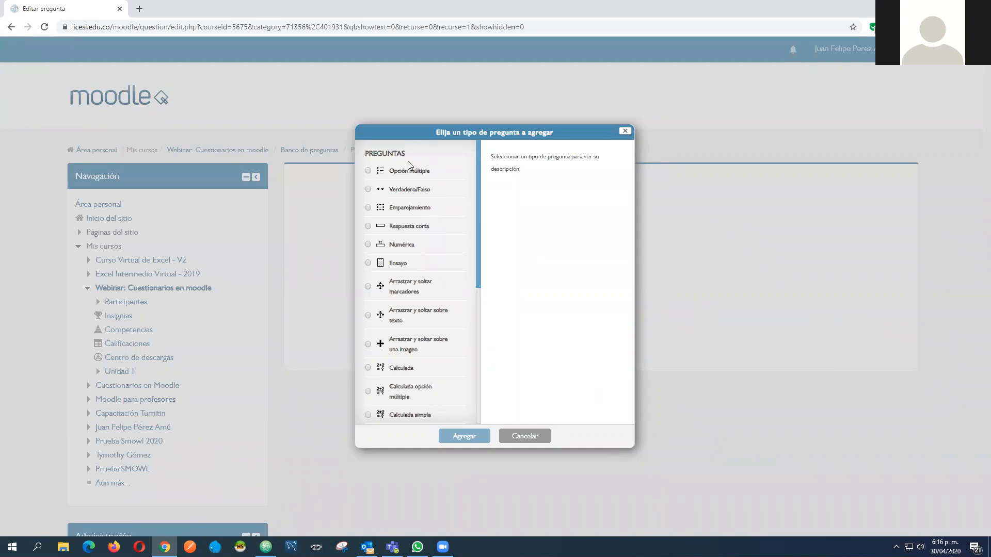
{"action": "scroll", "coordinate": [432, 324], "scroll_direction": "down", "scroll_amount": 5}
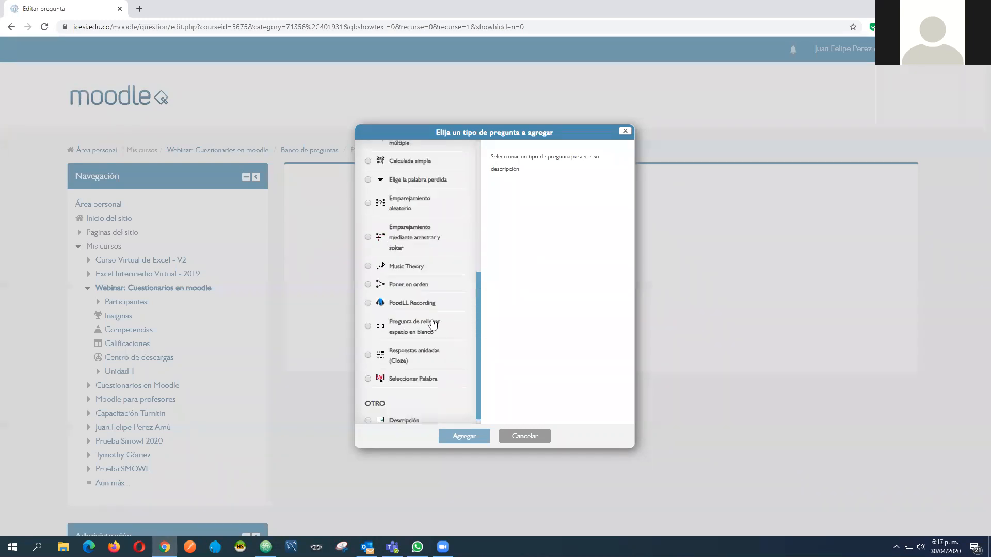
{"action": "scroll", "coordinate": [426, 336], "scroll_direction": "up", "scroll_amount": 7}
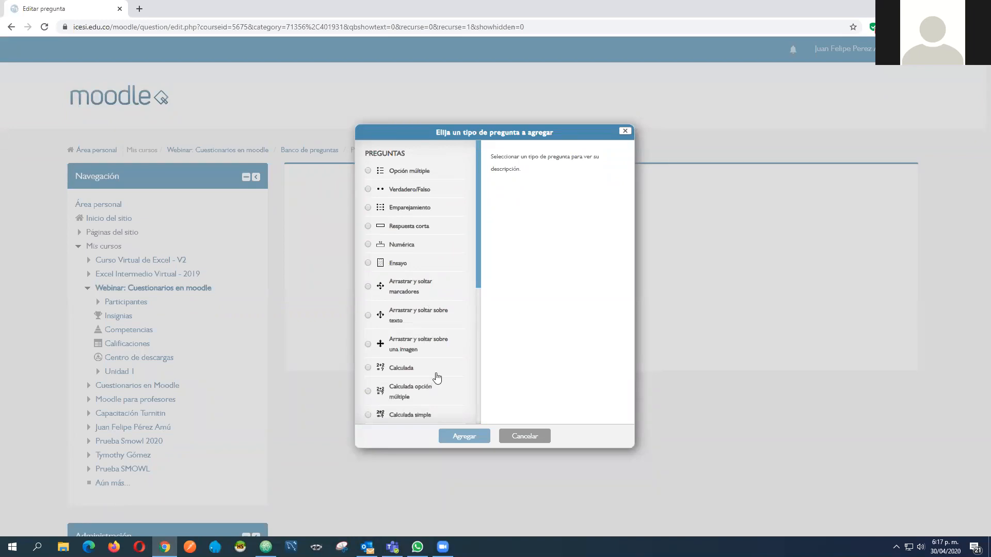
{"action": "scroll", "coordinate": [438, 247], "scroll_direction": "down", "scroll_amount": 7}
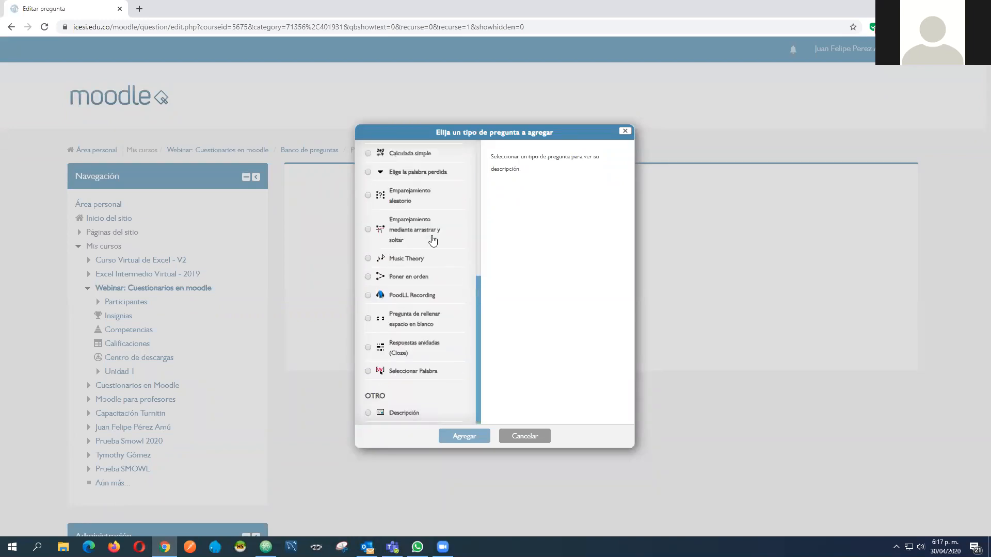
{"action": "scroll", "coordinate": [427, 196], "scroll_direction": "up", "scroll_amount": 7}
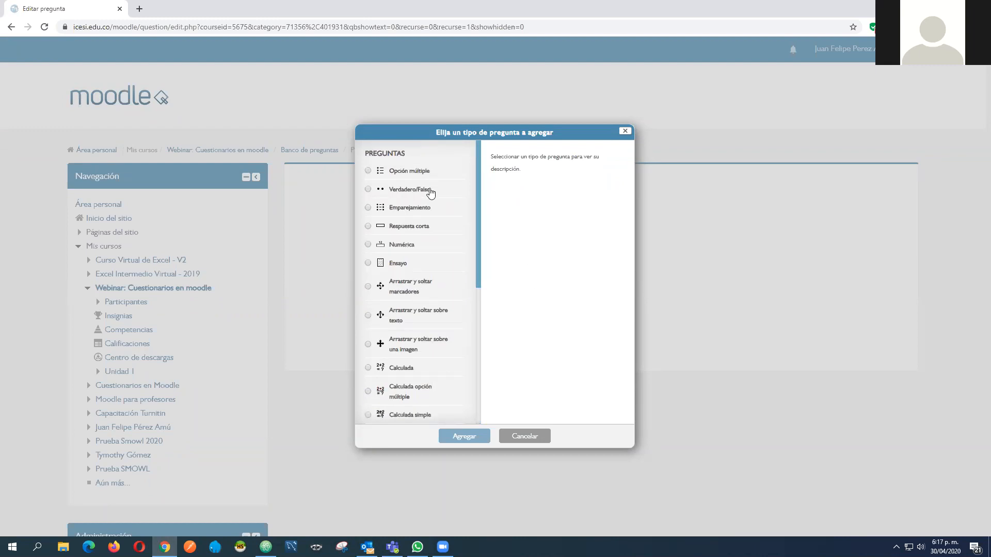
{"action": "scroll", "coordinate": [411, 281], "scroll_direction": "down", "scroll_amount": 2}
{"action": "scroll", "coordinate": [429, 263], "scroll_direction": "up", "scroll_amount": 2}
{"action": "left_click", "coordinate": [407, 173]}
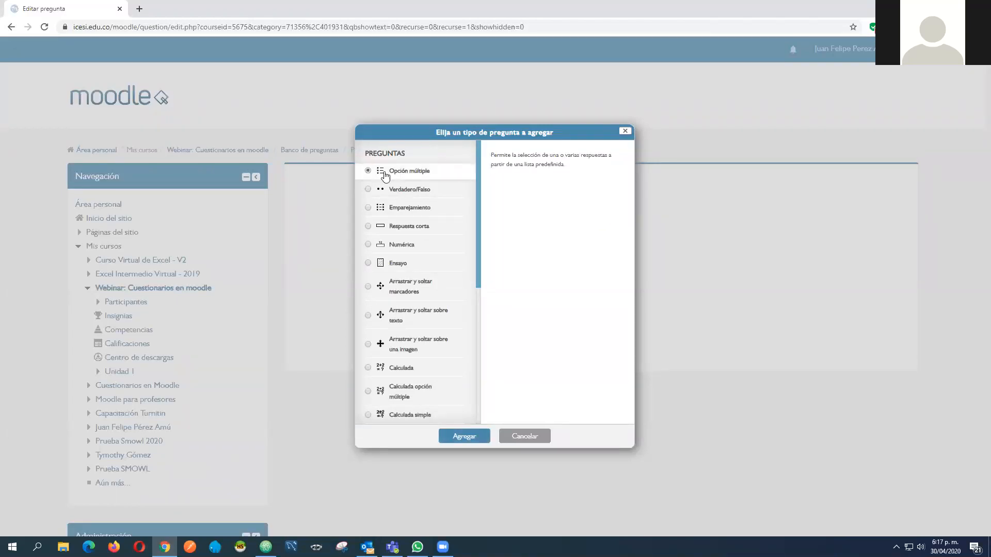
{"action": "left_click", "coordinate": [464, 437]}
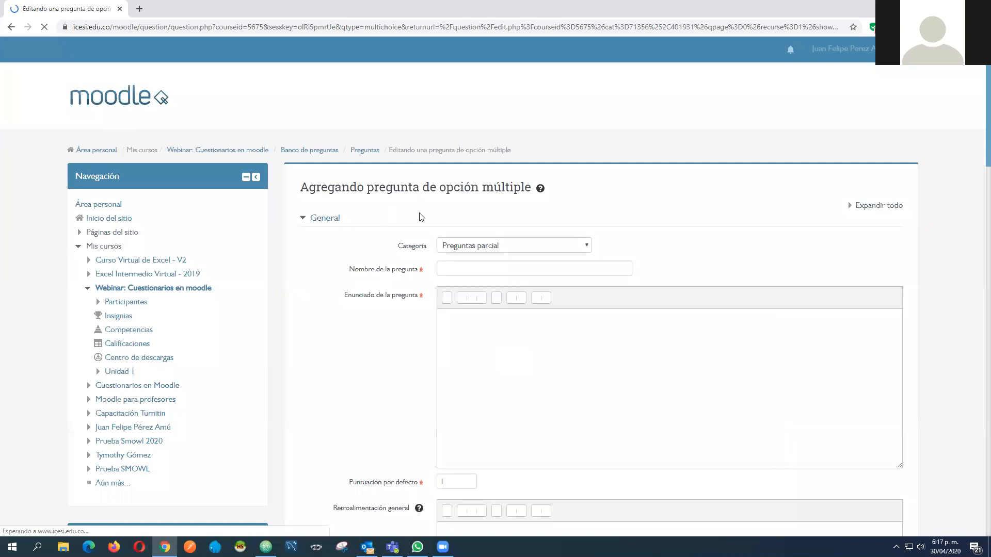
Name the multiple-choice question "Pregunta 1", keeping it in the Preguntas parcial category
{"action": "scroll", "coordinate": [416, 219], "scroll_direction": "down", "scroll_amount": 3}
{"action": "scroll", "coordinate": [415, 219], "scroll_direction": "down", "scroll_amount": 18}
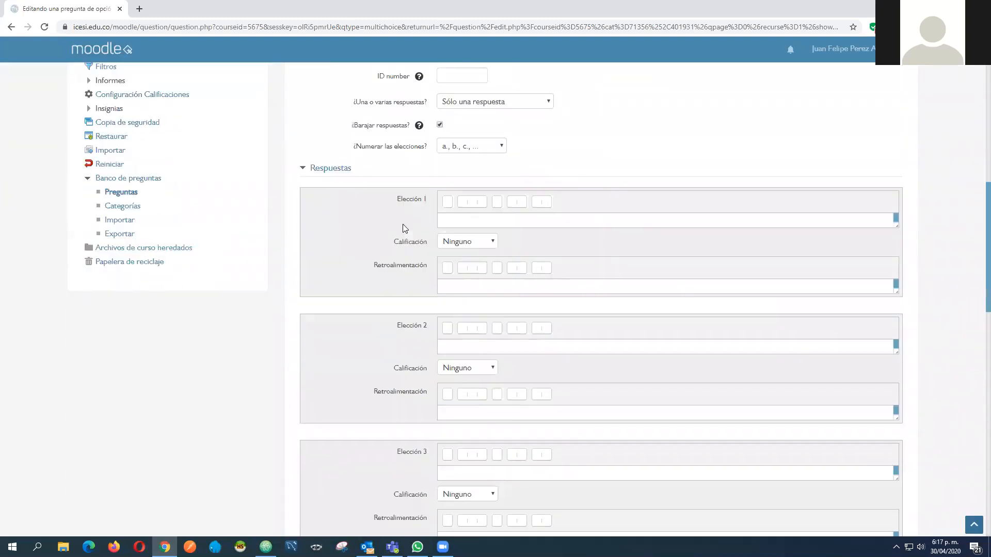
{"action": "scroll", "coordinate": [402, 229], "scroll_direction": "up", "scroll_amount": 20}
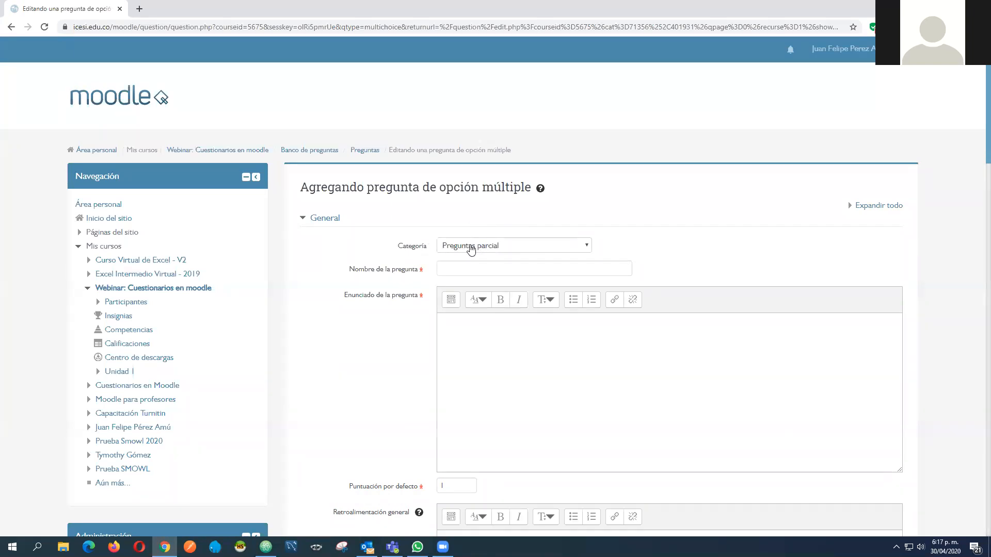
{"action": "left_click", "coordinate": [537, 247]}
{"action": "left_click", "coordinate": [540, 246]}
{"action": "left_click", "coordinate": [450, 269]}
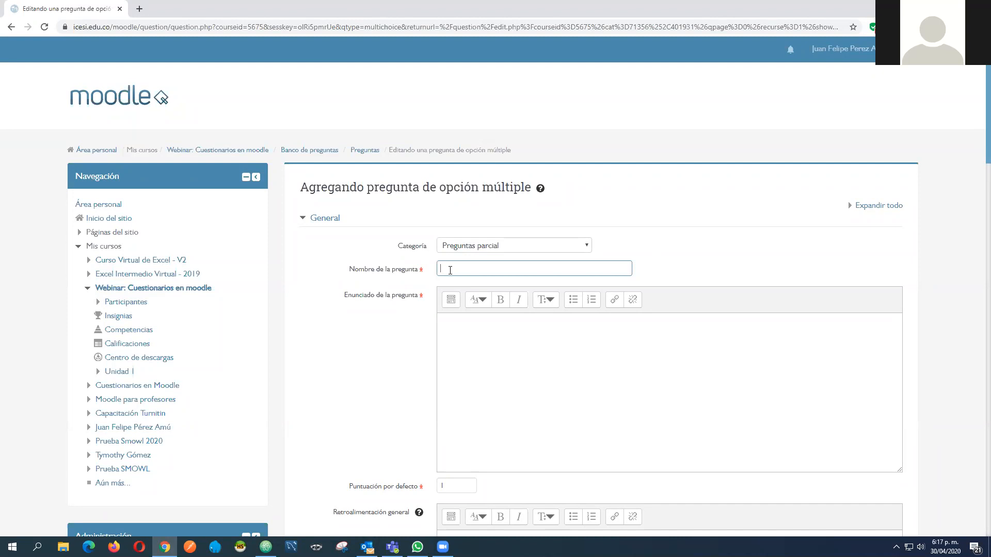
{"action": "type", "text": "regu"}
{"action": "left_click_drag", "start_coordinate": [490, 268], "coordinate": [419, 306]}
Search the web for "lorem ipsum dolor" in a separate tab and open es.lipsum.com for placeholder text
{"action": "left_click", "coordinate": [478, 347]}
{"action": "scroll", "coordinate": [371, 206], "scroll_direction": "down", "scroll_amount": 2}
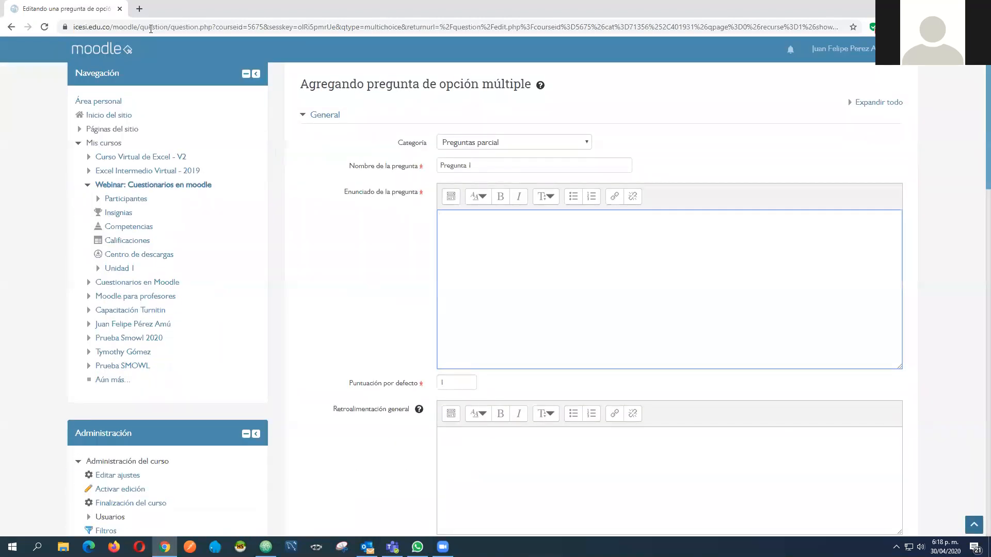
{"action": "scroll", "coordinate": [258, 170], "scroll_direction": "up", "scroll_amount": 2}
{"action": "key", "text": "ctrl+t"}
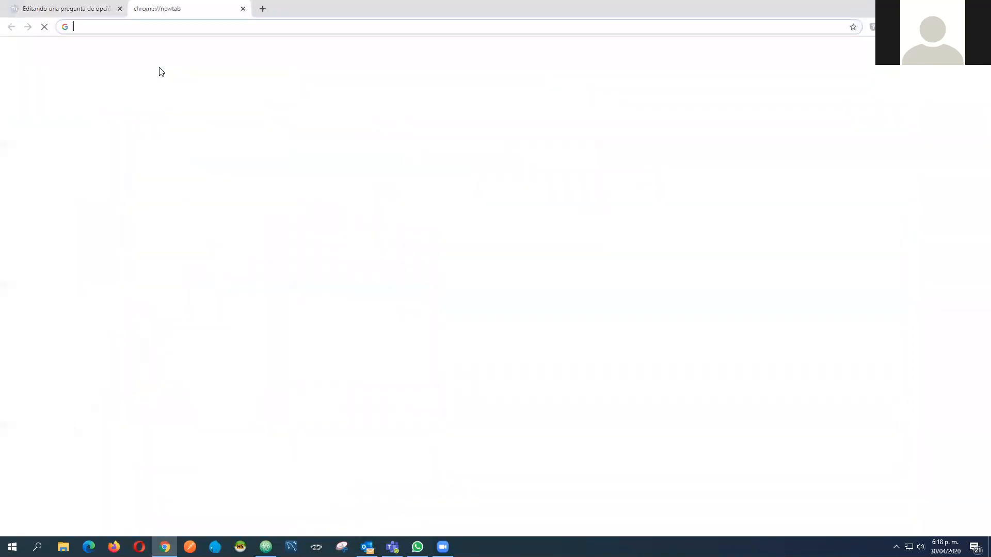
{"action": "type", "text": "lorem ip"}
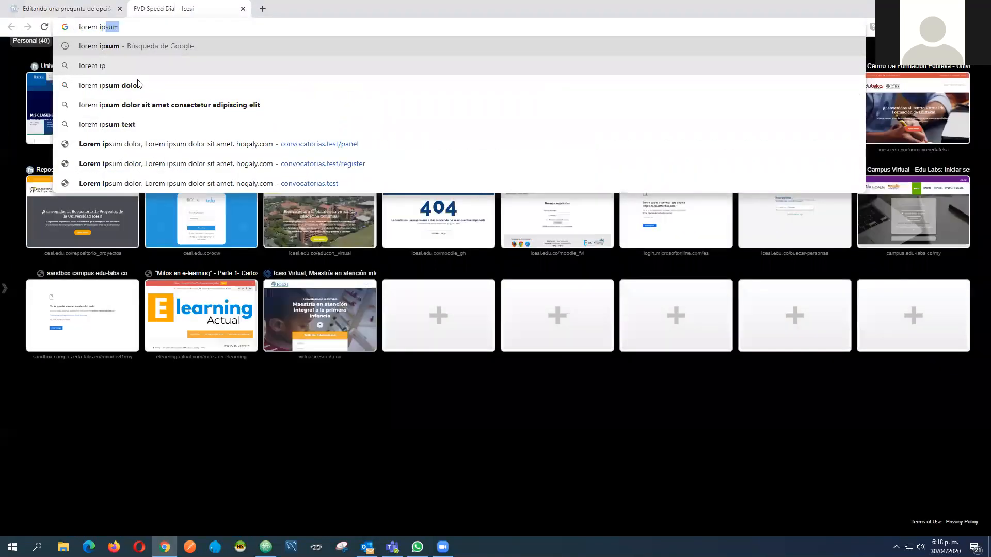
{"action": "key", "text": "Down"}
{"action": "key", "text": "Down"}
{"action": "key", "text": "Return"}
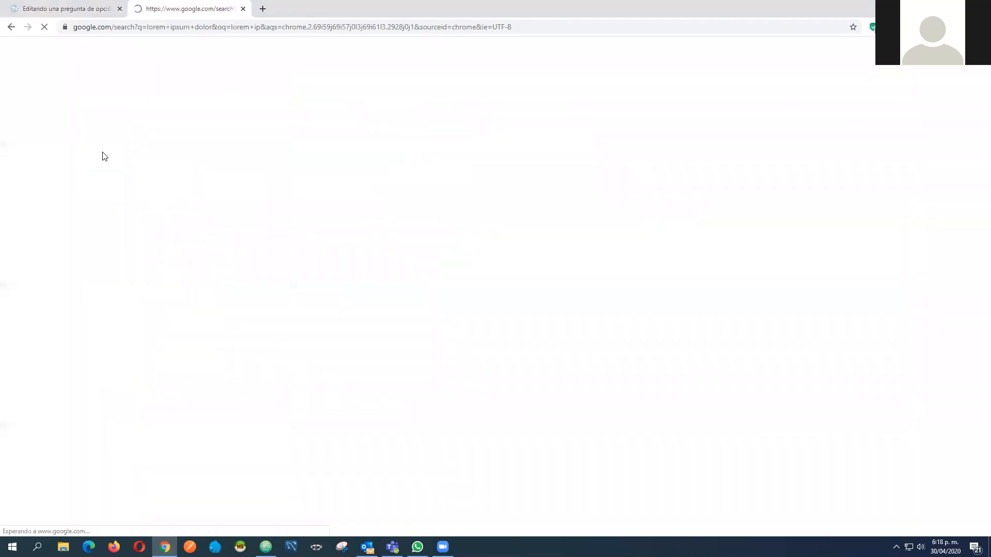
{"action": "left_click", "coordinate": [103, 150]}
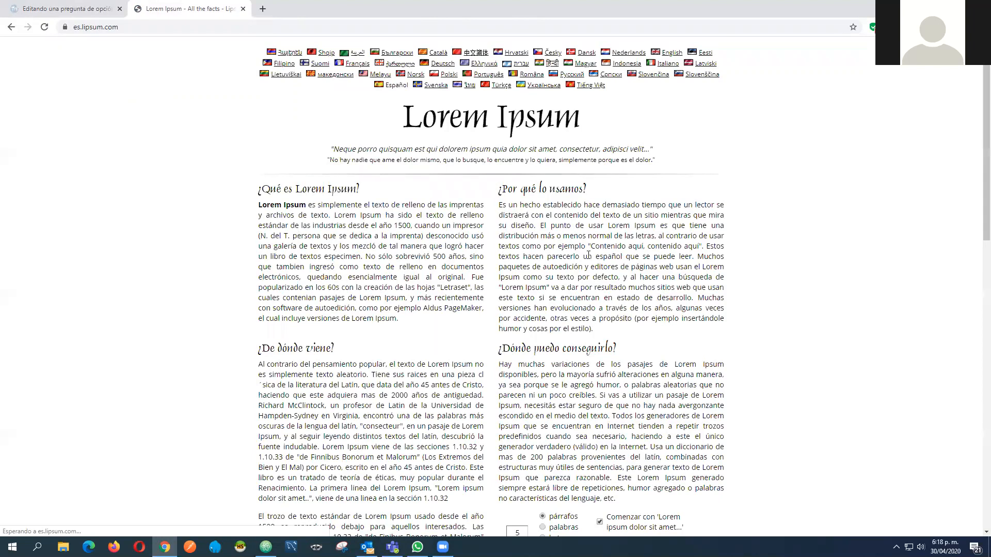
Copy the standard Lorem Ipsum passage from its start through "commodo consequat" and paste it as the statement of Pregunta 1
{"action": "scroll", "coordinate": [425, 302], "scroll_direction": "down", "scroll_amount": 1}
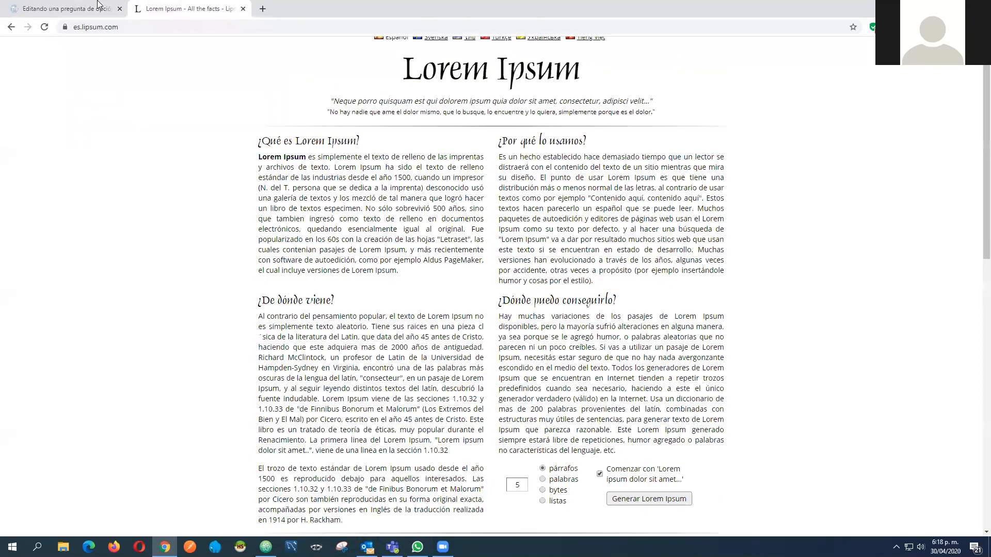
{"action": "scroll", "coordinate": [428, 329], "scroll_direction": "down", "scroll_amount": 6}
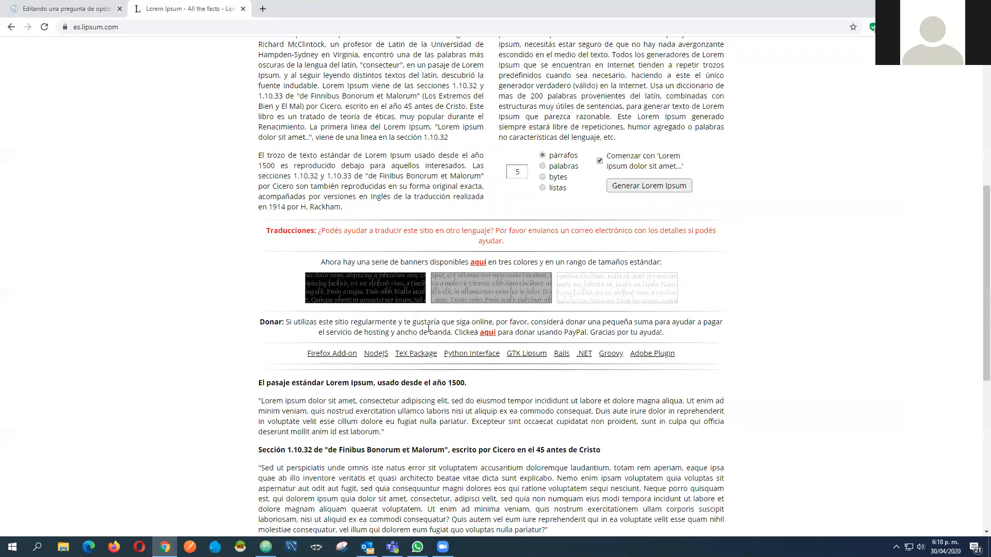
{"action": "scroll", "coordinate": [447, 349], "scroll_direction": "down", "scroll_amount": 2}
{"action": "key", "text": "ctrl+Tab"}
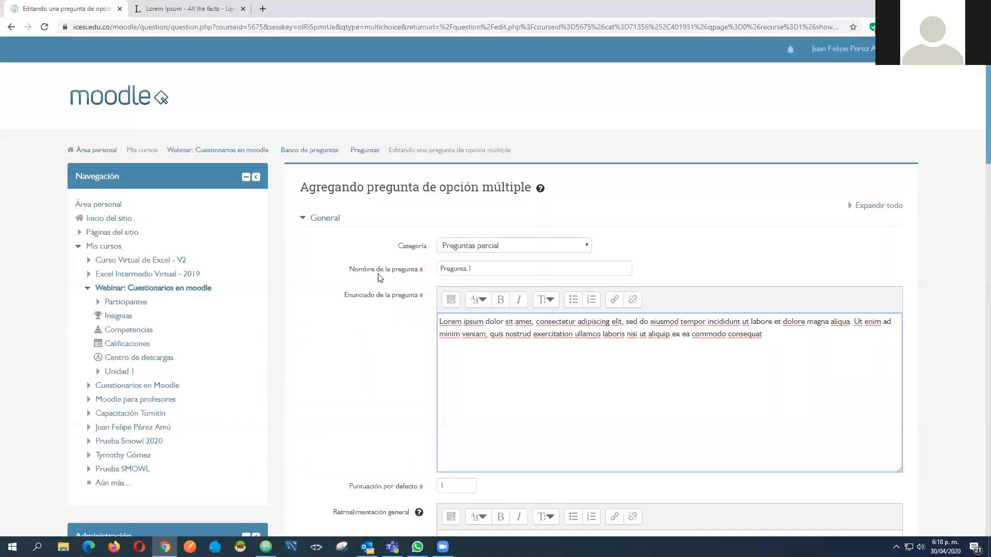
Examine the default mark and general feedback settings of the question
{"action": "scroll", "coordinate": [351, 240], "scroll_direction": "down", "scroll_amount": 5}
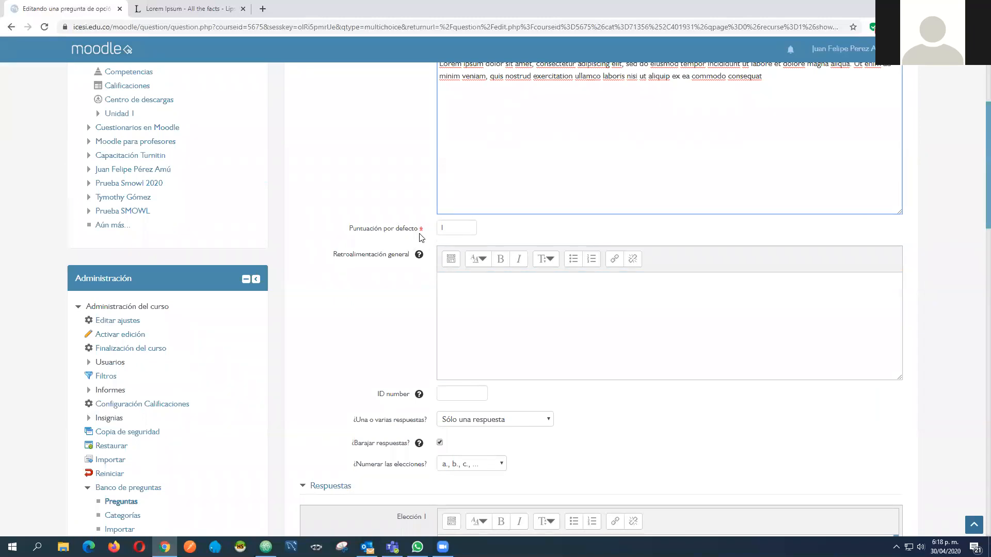
{"action": "left_click", "coordinate": [443, 228]}
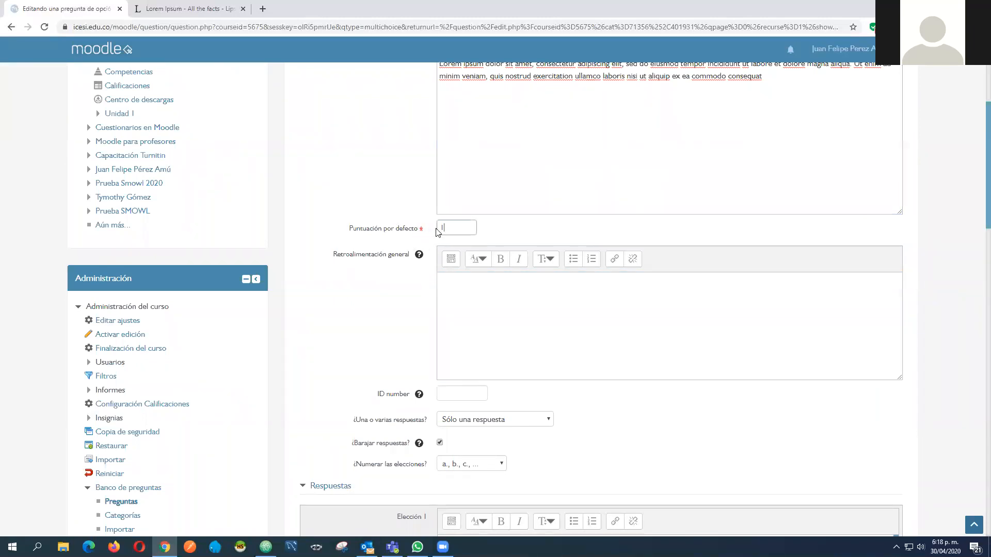
{"action": "left_click_drag", "start_coordinate": [442, 224], "coordinate": [450, 225]}
{"action": "left_click", "coordinate": [498, 228]}
{"action": "left_click", "coordinate": [441, 229]}
{"action": "double_click", "coordinate": [460, 227]}
{"action": "left_click", "coordinate": [424, 219]}
{"action": "scroll", "coordinate": [443, 184], "scroll_direction": "up", "scroll_amount": 4}
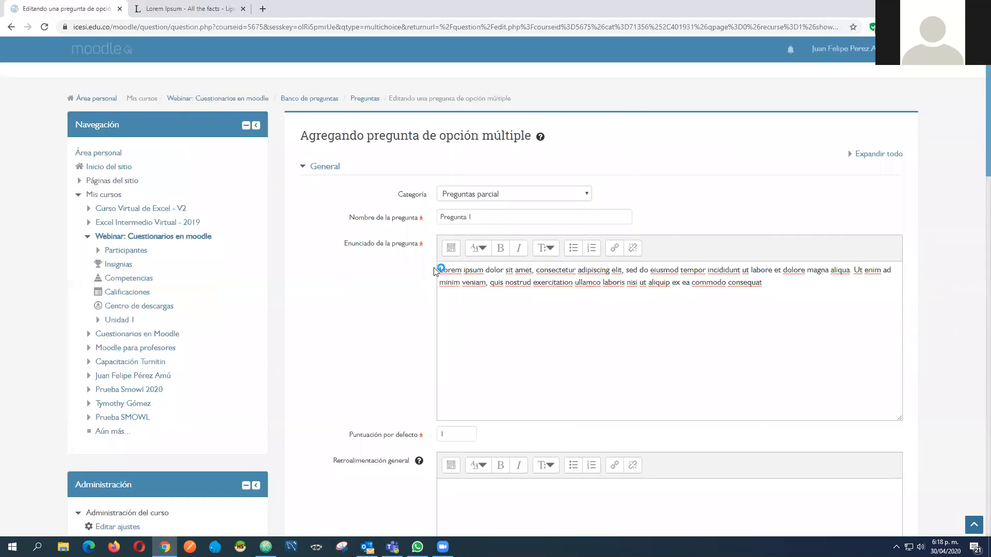
{"action": "scroll", "coordinate": [436, 271], "scroll_direction": "down", "scroll_amount": 3}
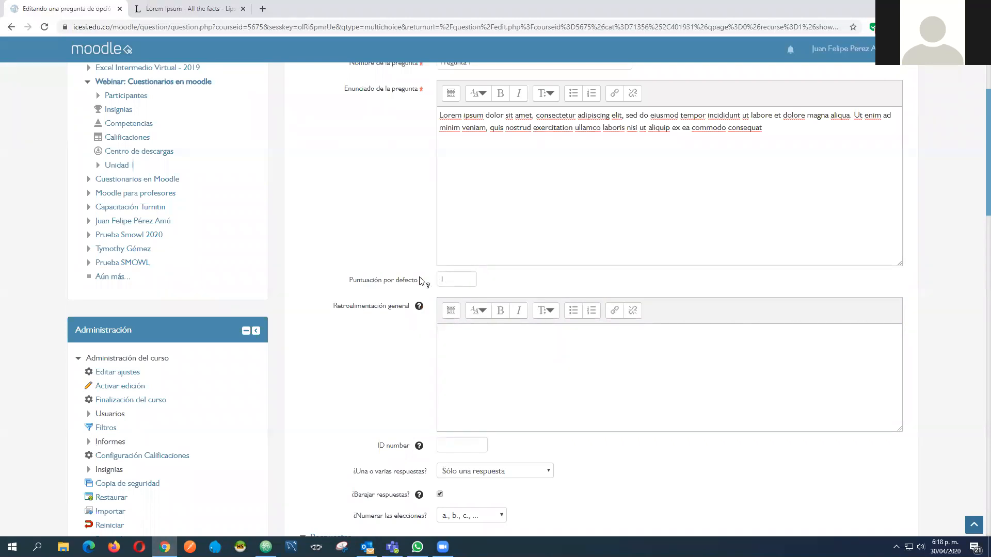
{"action": "key", "text": "Tab"}
{"action": "scroll", "coordinate": [541, 278], "scroll_direction": "down", "scroll_amount": 2}
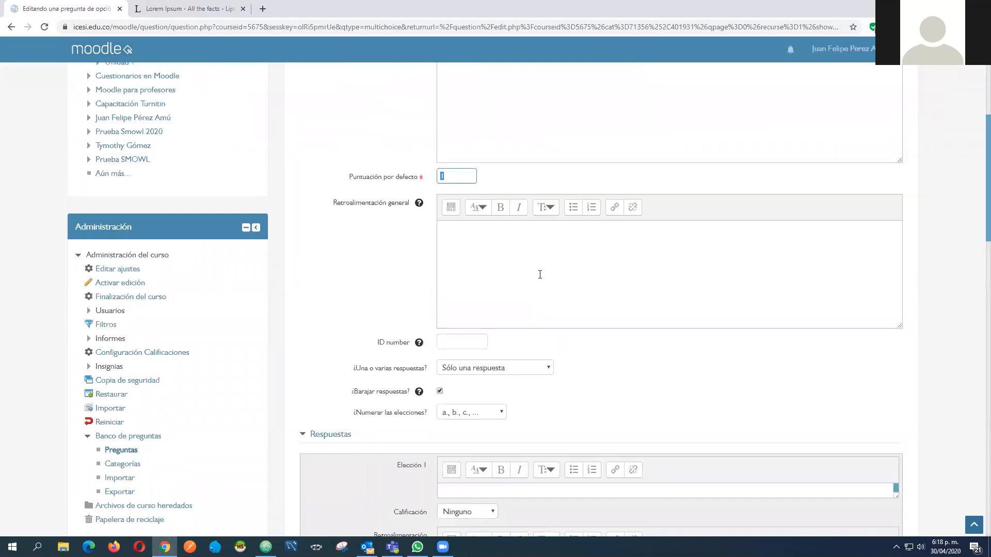
{"action": "scroll", "coordinate": [540, 274], "scroll_direction": "down", "scroll_amount": 1}
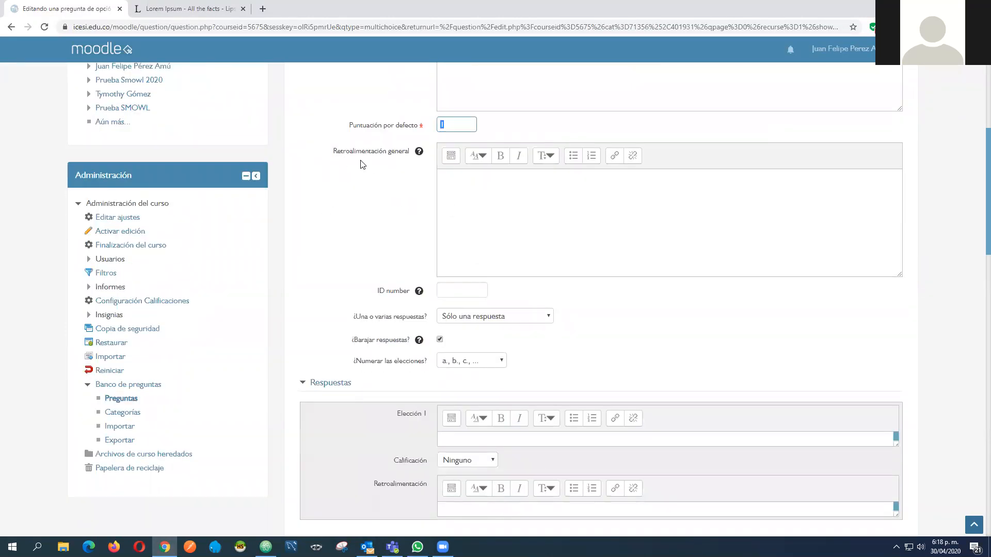
{"action": "left_click", "coordinate": [483, 190]}
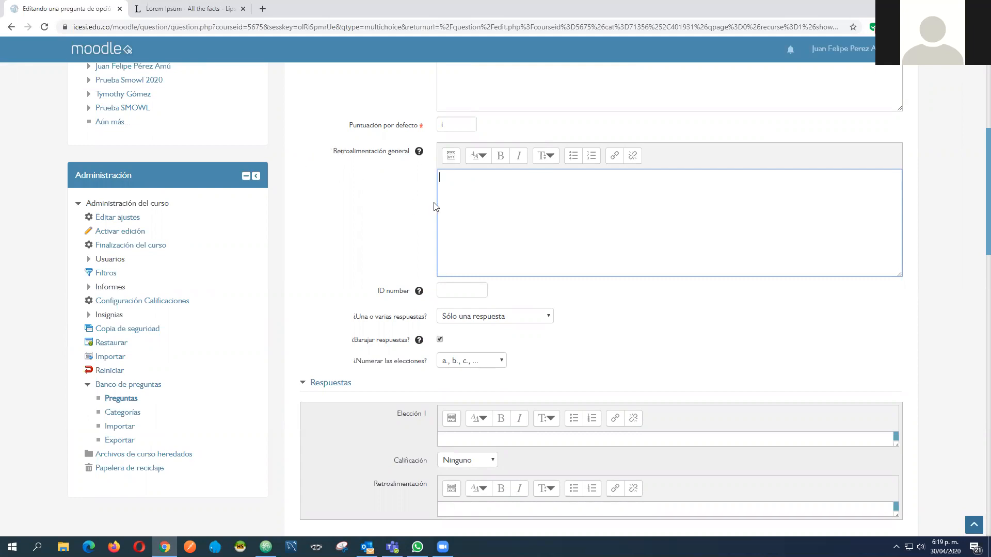
{"action": "scroll", "coordinate": [393, 199], "scroll_direction": "down", "scroll_amount": 1}
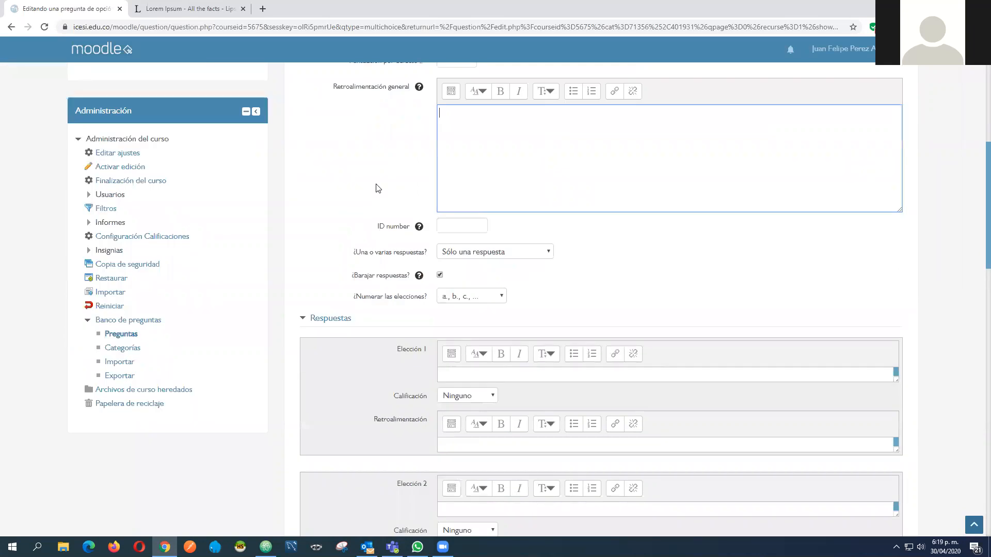
{"action": "scroll", "coordinate": [331, 195], "scroll_direction": "down", "scroll_amount": 2}
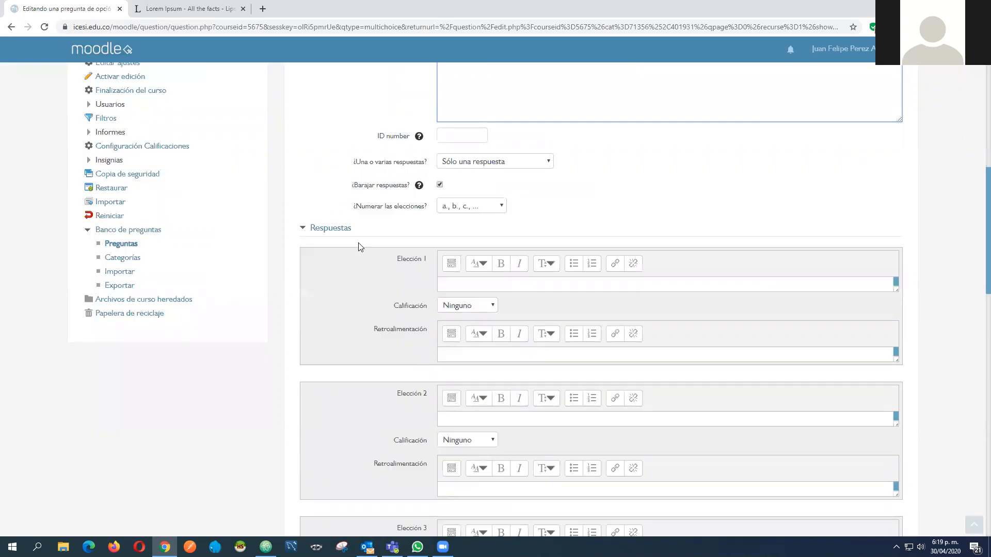
{"action": "scroll", "coordinate": [343, 237], "scroll_direction": "up", "scroll_amount": 2}
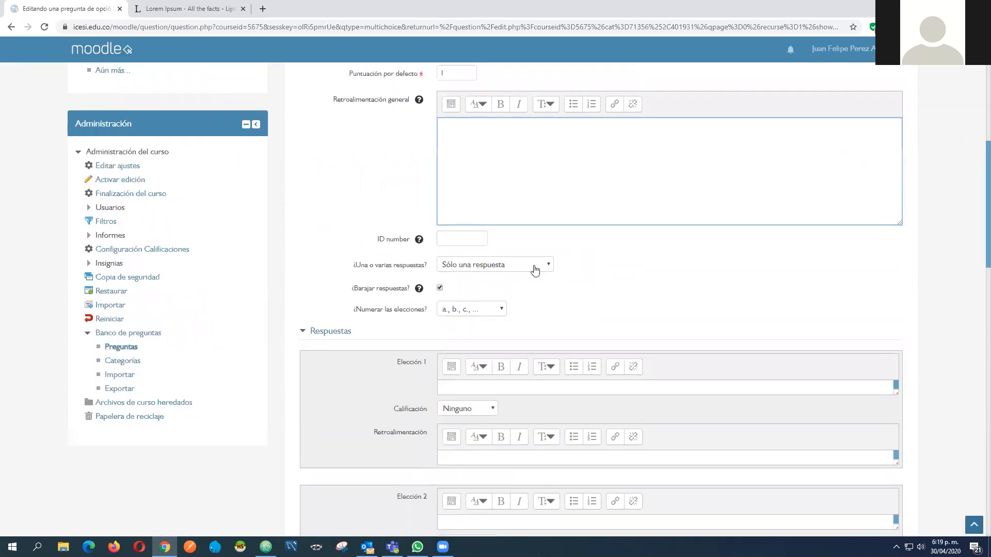
Examine the options for allowing one or several answers and for numbering the choices
{"action": "left_click", "coordinate": [495, 265]}
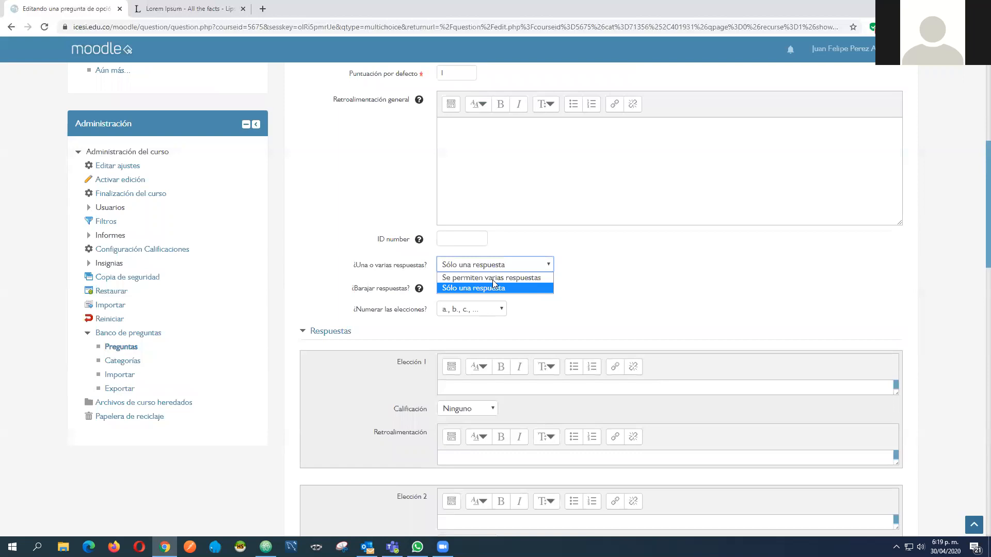
{"action": "left_click", "coordinate": [578, 275]}
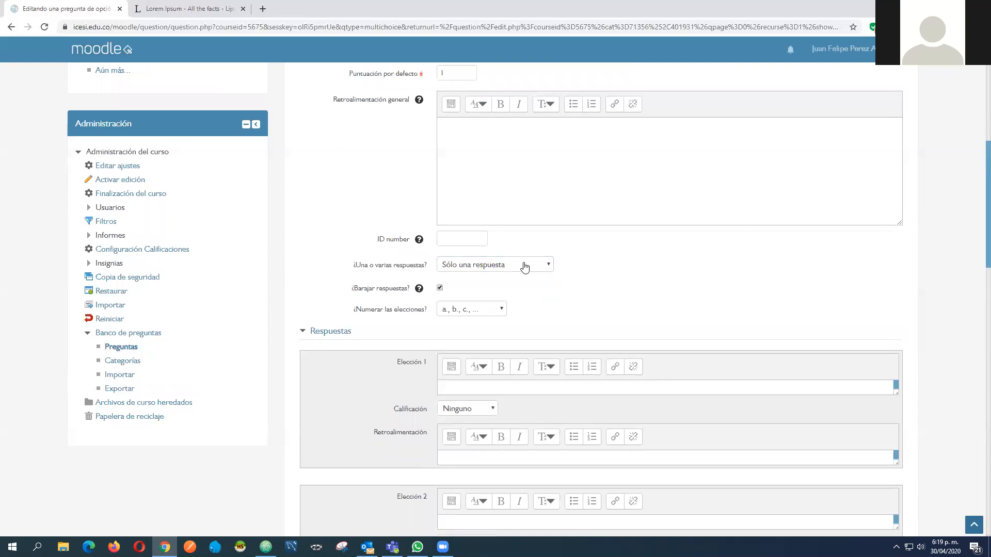
{"action": "left_click", "coordinate": [519, 269]}
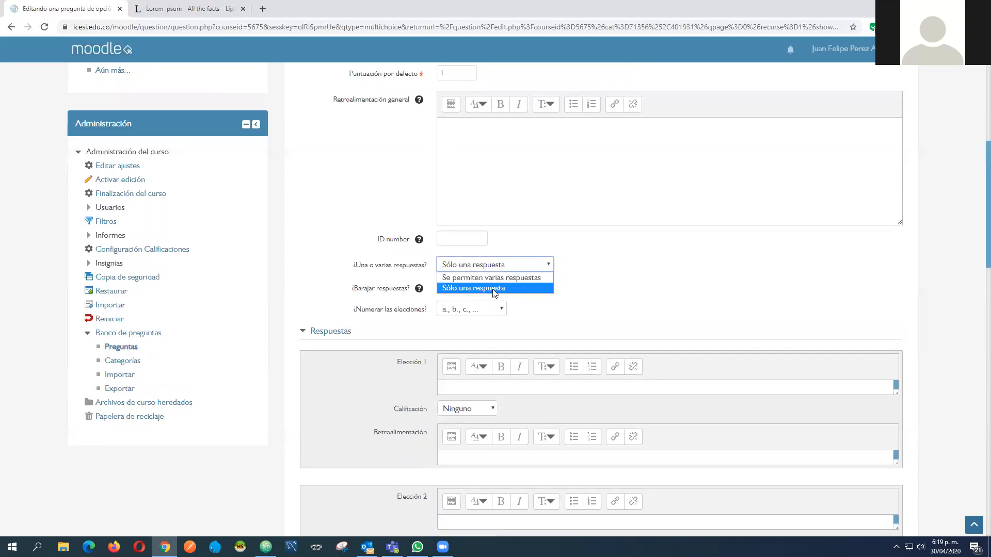
{"action": "left_click", "coordinate": [570, 303]}
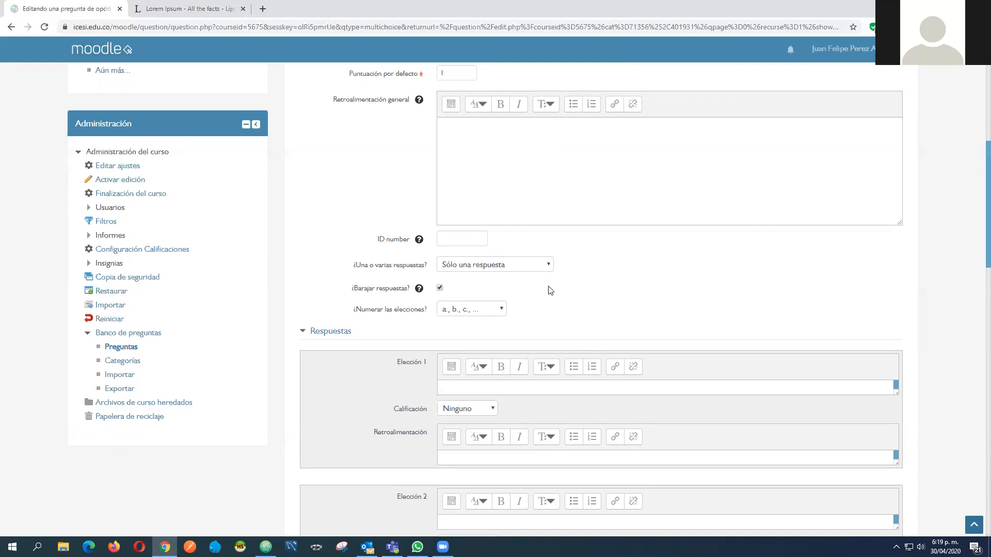
{"action": "scroll", "coordinate": [526, 289], "scroll_direction": "down", "scroll_amount": 3}
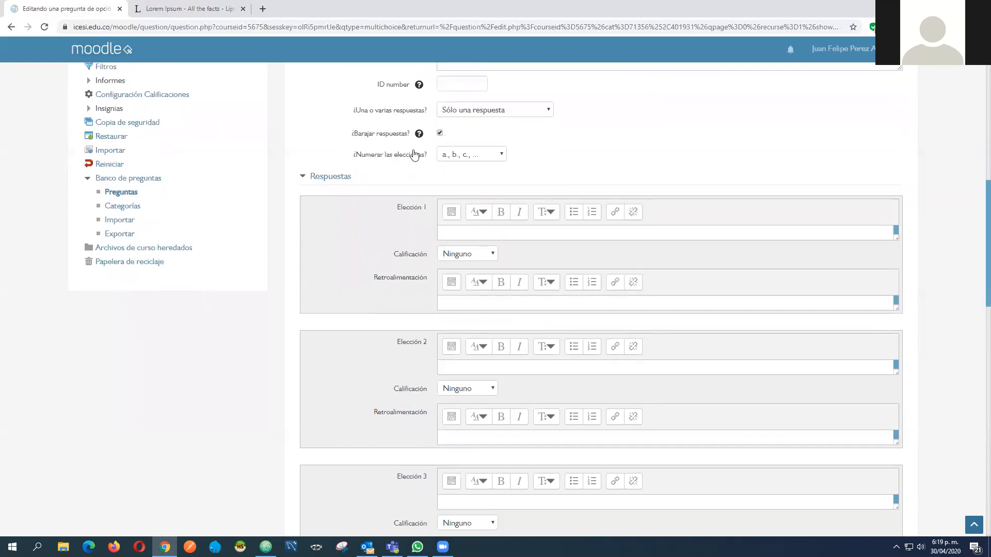
{"action": "left_click", "coordinate": [492, 156]}
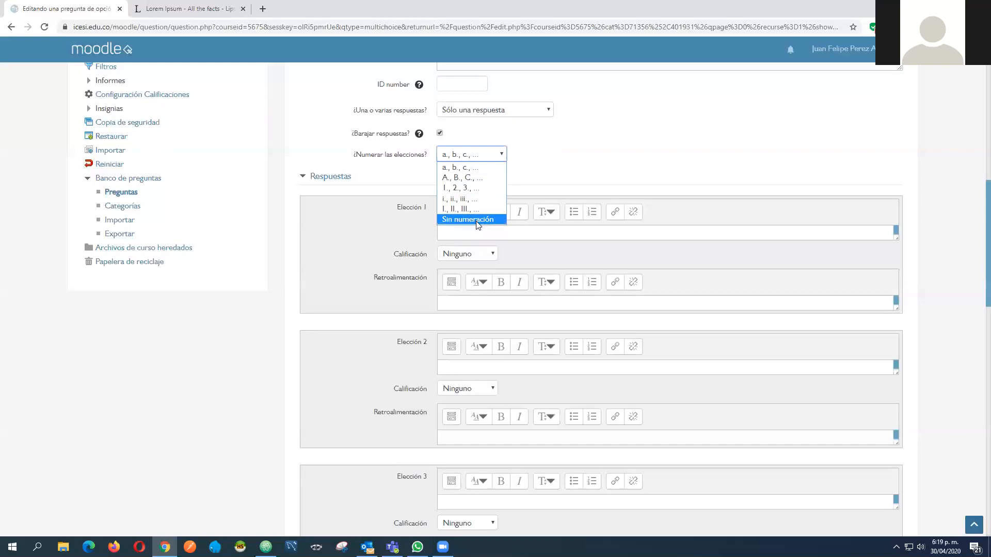
{"action": "left_click", "coordinate": [554, 158]}
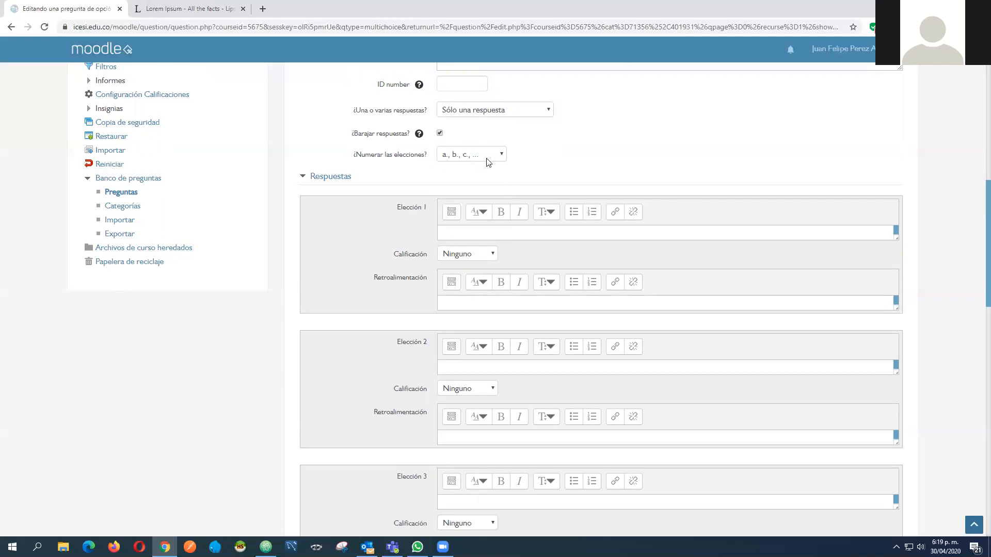
Enter "Opción de respuesta 1" as the text of Elección 1
{"action": "scroll", "coordinate": [545, 155], "scroll_direction": "down", "scroll_amount": 2}
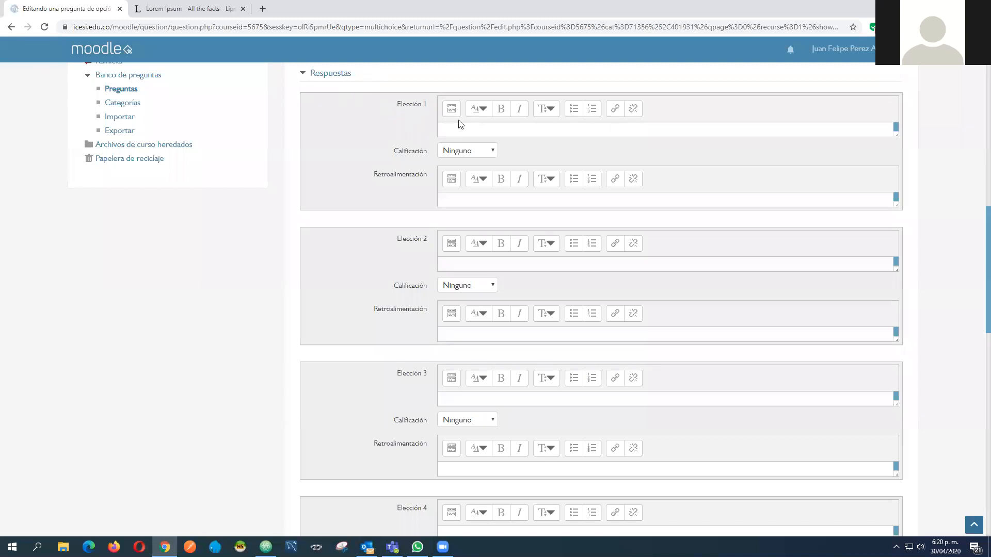
{"action": "left_click", "coordinate": [437, 127]}
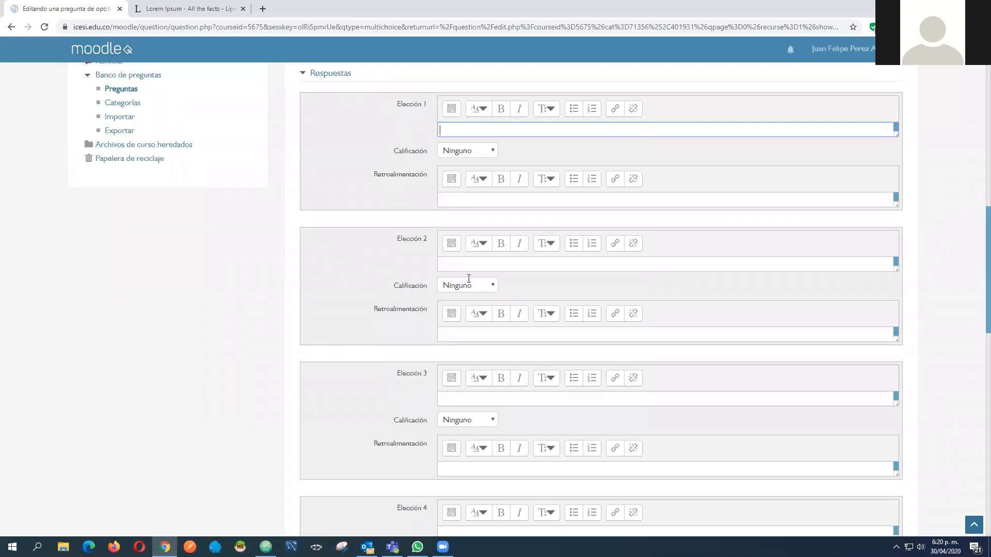
{"action": "left_click", "coordinate": [458, 265]}
{"action": "left_click", "coordinate": [465, 405]}
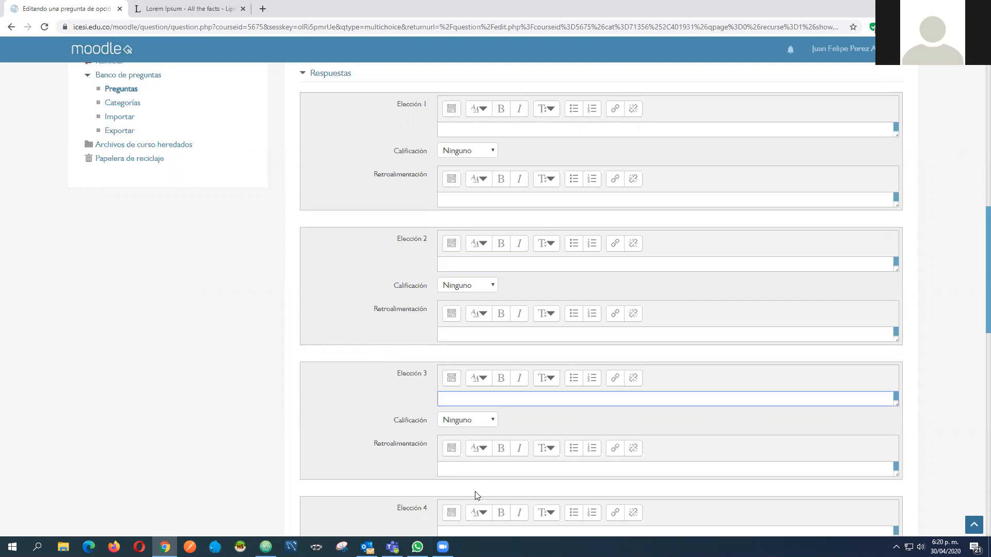
{"action": "scroll", "coordinate": [450, 386], "scroll_direction": "down", "scroll_amount": 3}
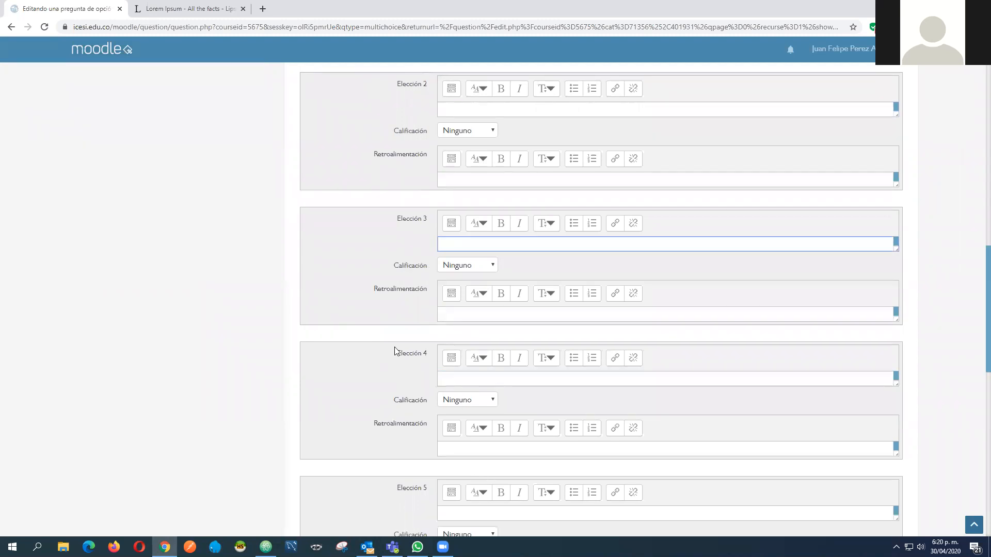
{"action": "scroll", "coordinate": [445, 333], "scroll_direction": "up", "scroll_amount": 7}
{"action": "left_click", "coordinate": [449, 344]}
{"action": "type", "text": "O"}
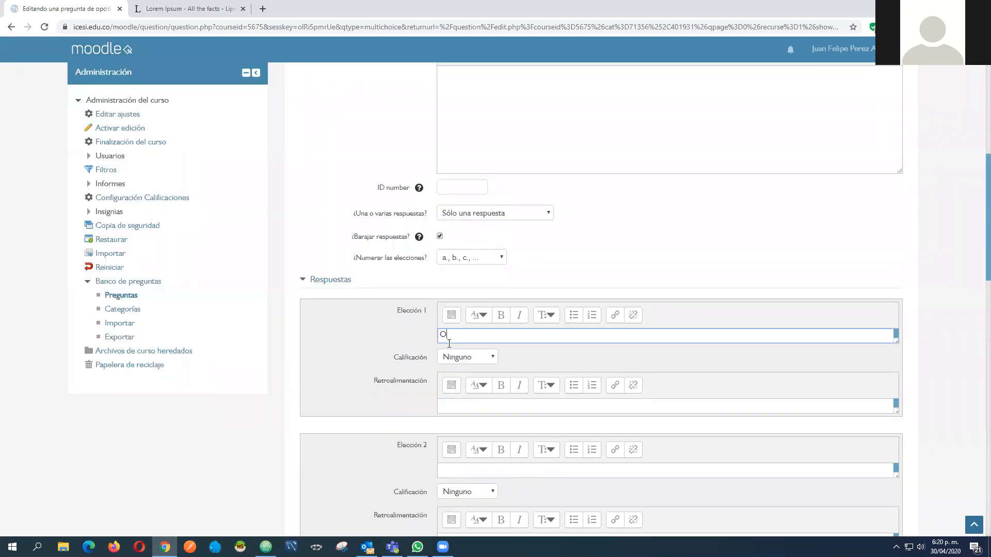
{"action": "type", "text": "pción de respues ta"}
{"action": "left_click", "coordinate": [510, 334]}
{"action": "key", "text": "BackSpace"}
Copy the text of Elección 1 into Elección 2 and change it to "Opción de respuesta 2"
{"action": "key", "text": "ctrl+a"}
{"action": "scroll", "coordinate": [569, 334], "scroll_direction": "down", "scroll_amount": 3}
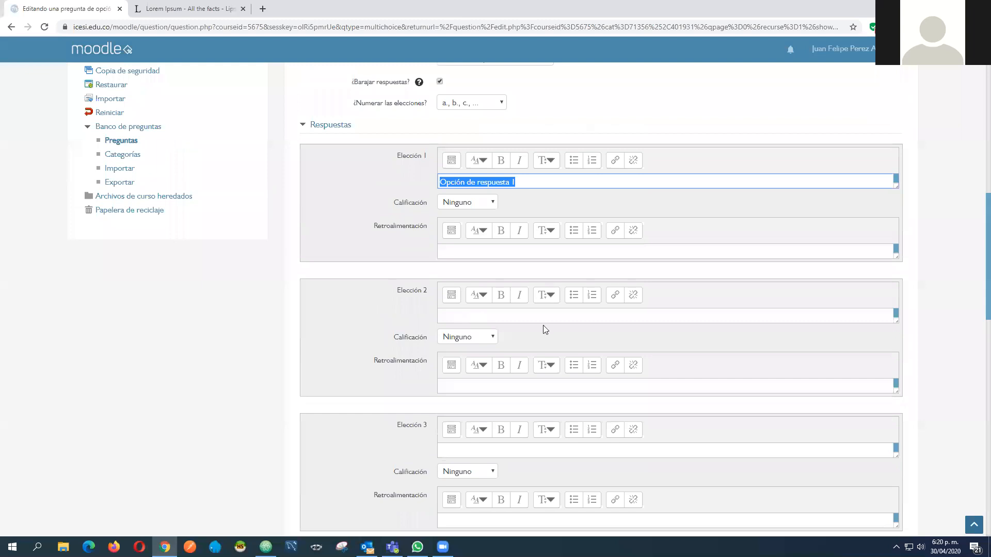
{"action": "key", "text": "ctrl+c"}
{"action": "left_click", "coordinate": [534, 316]}
{"action": "key", "text": "ctrl+v"}
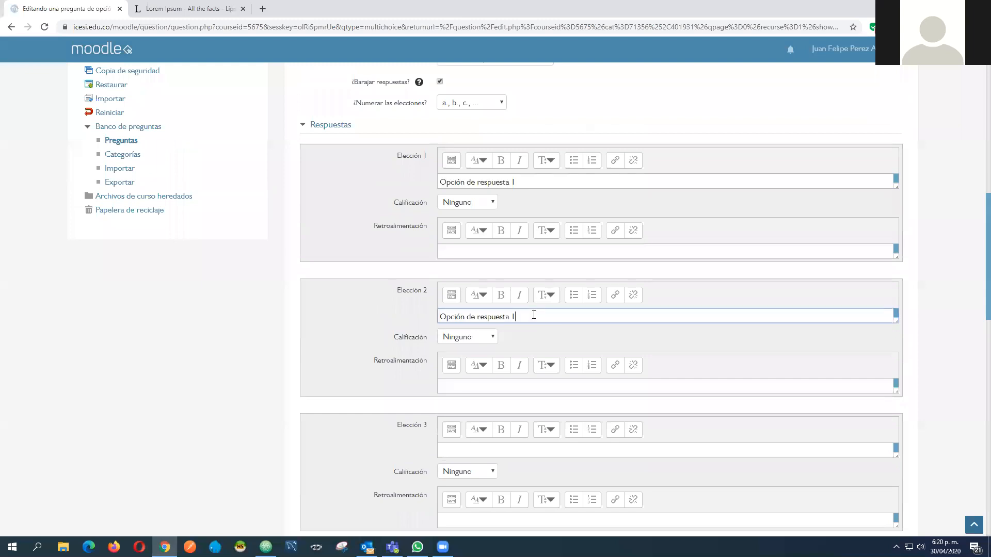
{"action": "key", "text": "BackSpace"}
{"action": "type", "text": "2"}
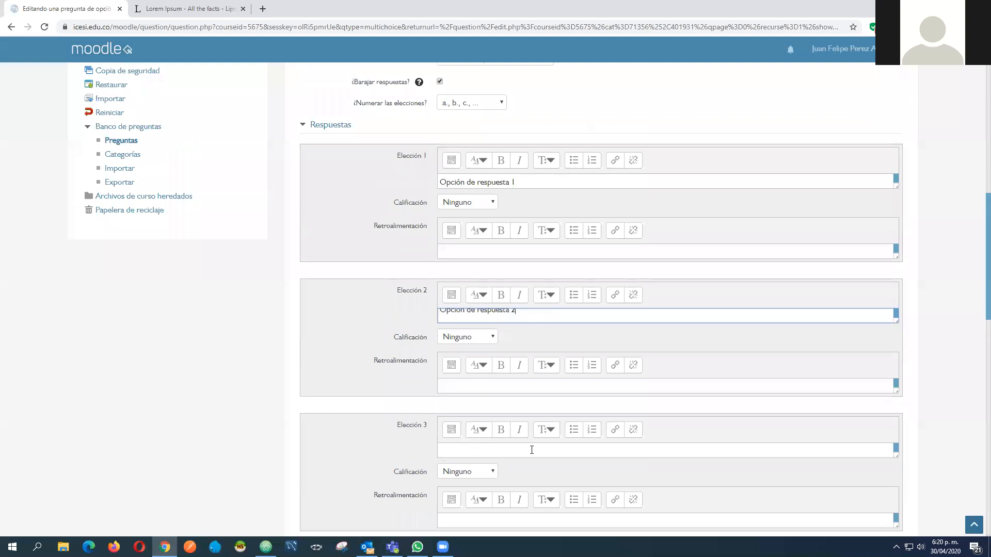
Fill Elección 3 and Elección 4 with the copied text, numbered as "Opción de respuesta 3" and "Opción de respuesta 4"
{"action": "left_click", "coordinate": [531, 450]}
{"action": "key", "text": "ctrl+v"}
{"action": "type", "text": "3"}
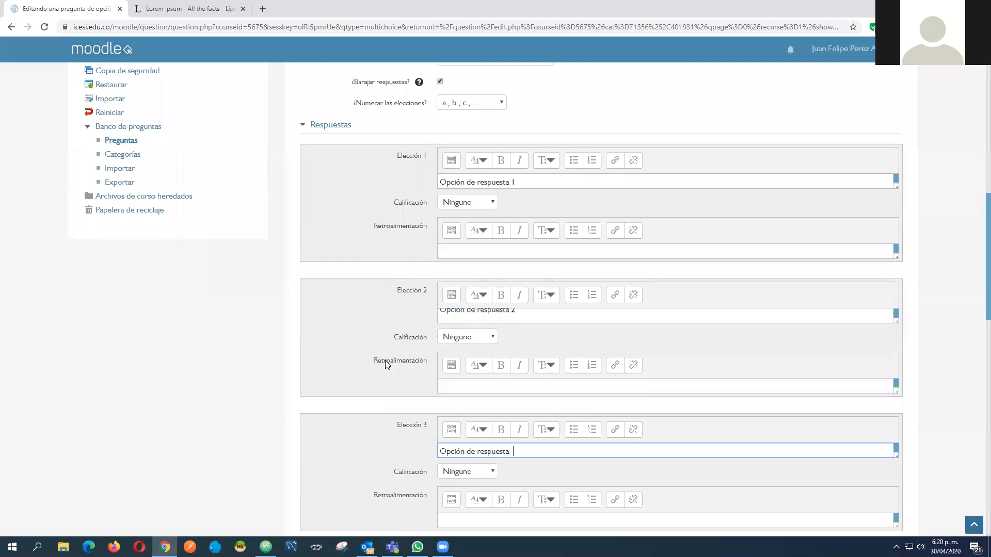
{"action": "scroll", "coordinate": [440, 377], "scroll_direction": "down", "scroll_amount": 1}
{"action": "scroll", "coordinate": [440, 377], "scroll_direction": "down", "scroll_amount": 4}
{"action": "left_click", "coordinate": [444, 380]}
{"action": "key", "text": "ctrl+v"}
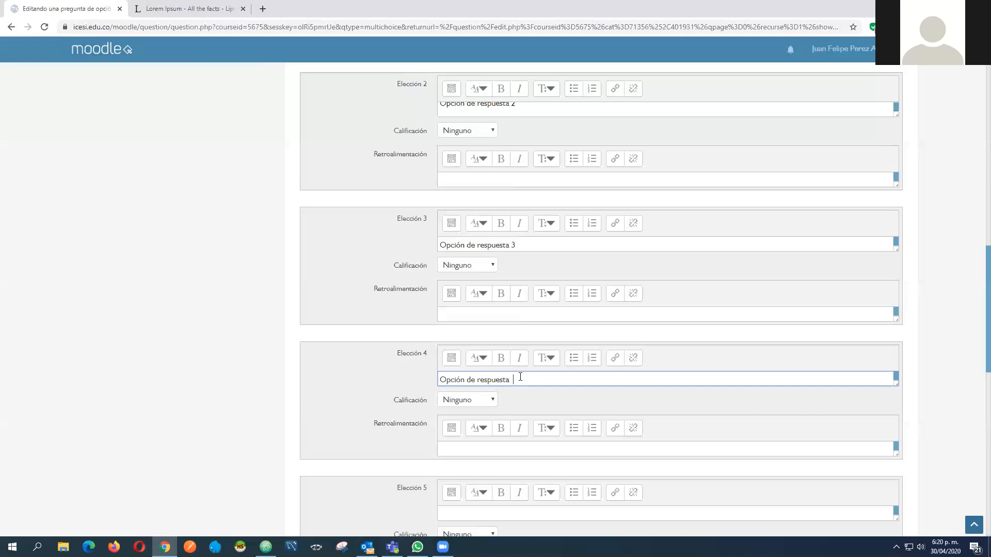
Review the texts of the four choices together with the single-answer, shuffling and numbering settings
{"action": "scroll", "coordinate": [522, 344], "scroll_direction": "up", "scroll_amount": 4}
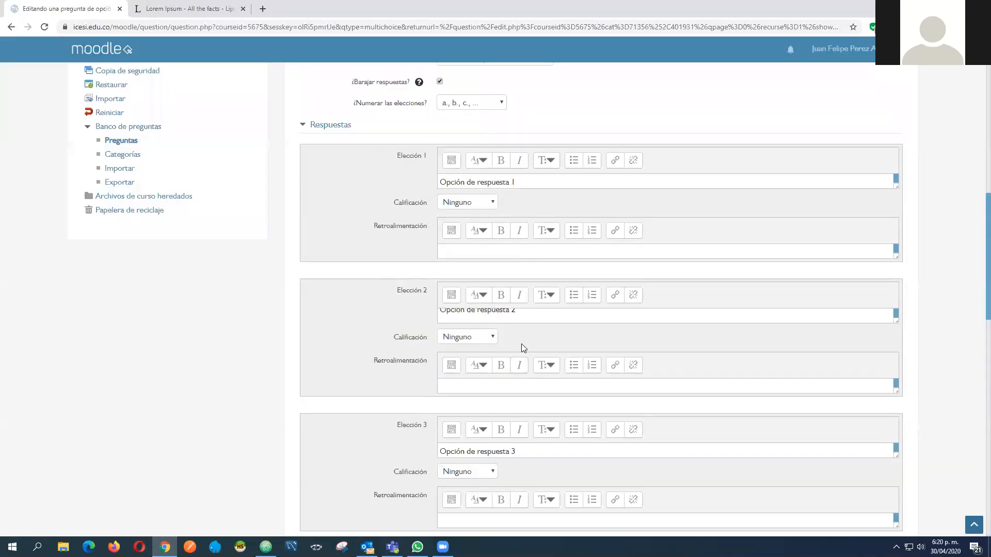
{"action": "scroll", "coordinate": [491, 195], "scroll_direction": "up", "scroll_amount": 3}
{"action": "scroll", "coordinate": [416, 208], "scroll_direction": "up", "scroll_amount": 1}
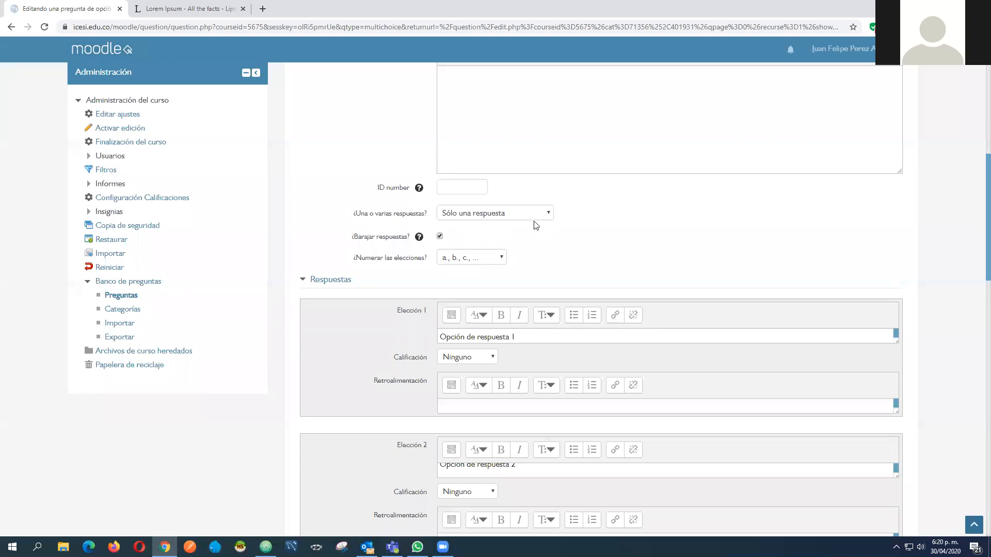
{"action": "scroll", "coordinate": [426, 221], "scroll_direction": "down", "scroll_amount": 2}
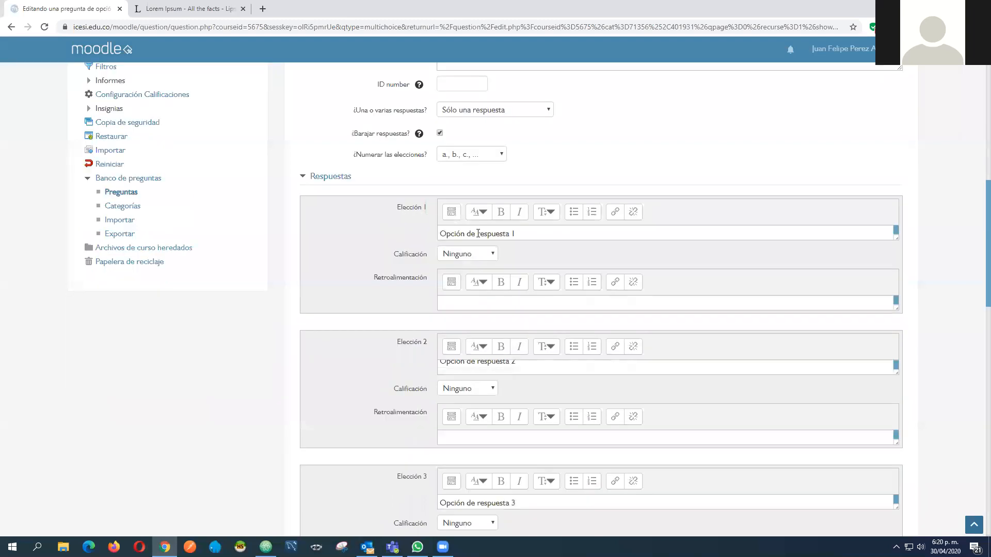
{"action": "left_click", "coordinate": [527, 236]}
{"action": "key", "text": "ctrl+a"}
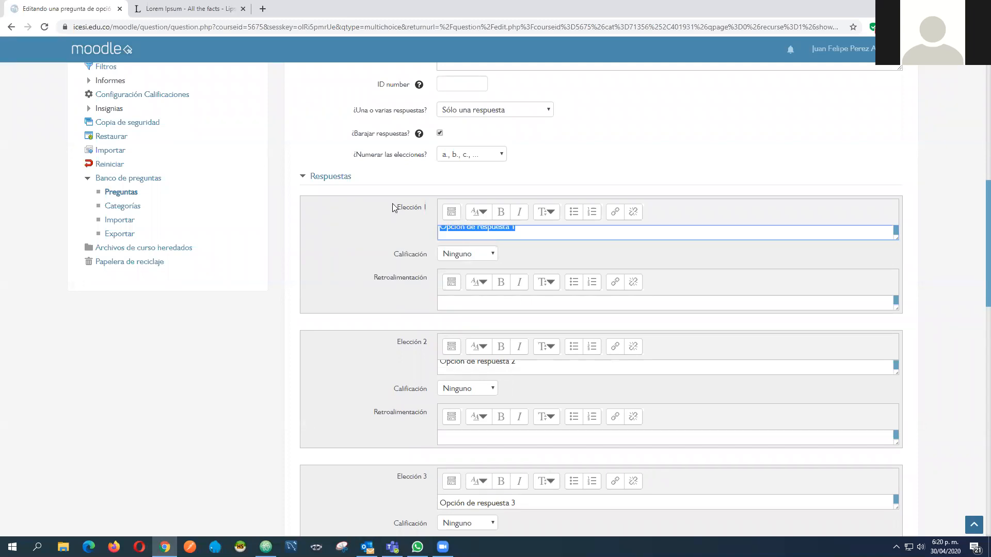
{"action": "scroll", "coordinate": [392, 207], "scroll_direction": "down", "scroll_amount": 1}
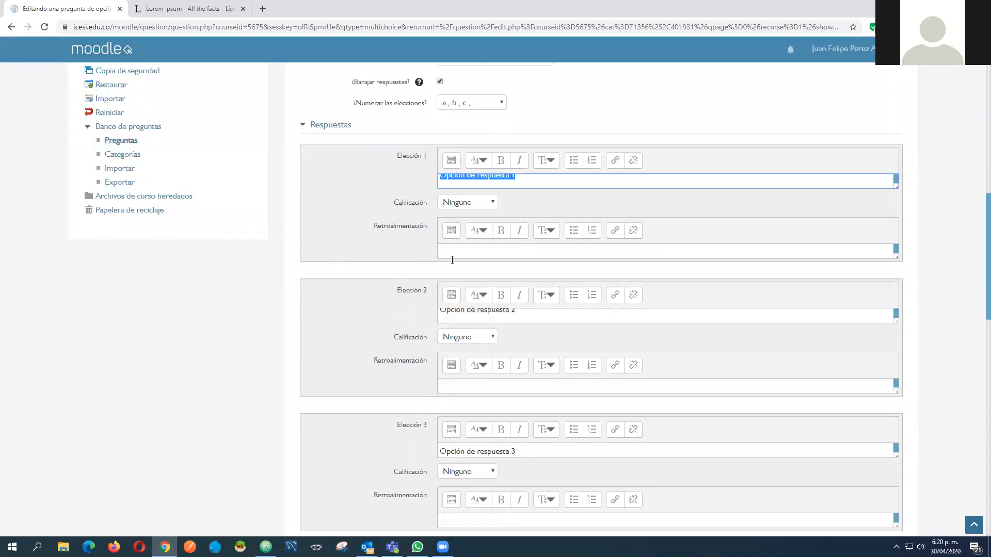
{"action": "scroll", "coordinate": [464, 247], "scroll_direction": "down", "scroll_amount": 2}
{"action": "scroll", "coordinate": [504, 212], "scroll_direction": "down", "scroll_amount": 1}
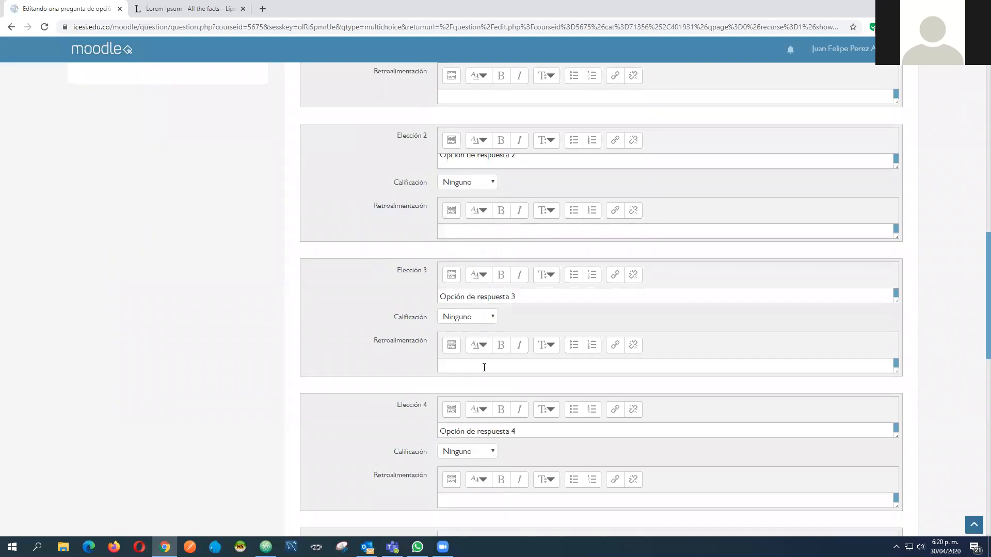
Mark Elección 2 as the correct answer by setting its grade to 100%
{"action": "scroll", "coordinate": [532, 308], "scroll_direction": "up", "scroll_amount": 2}
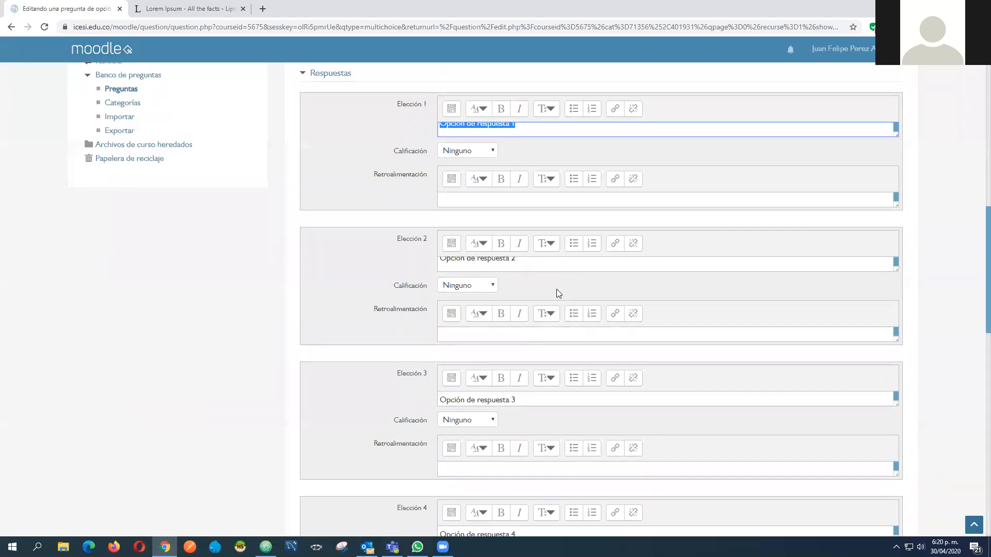
{"action": "left_click", "coordinate": [469, 288]}
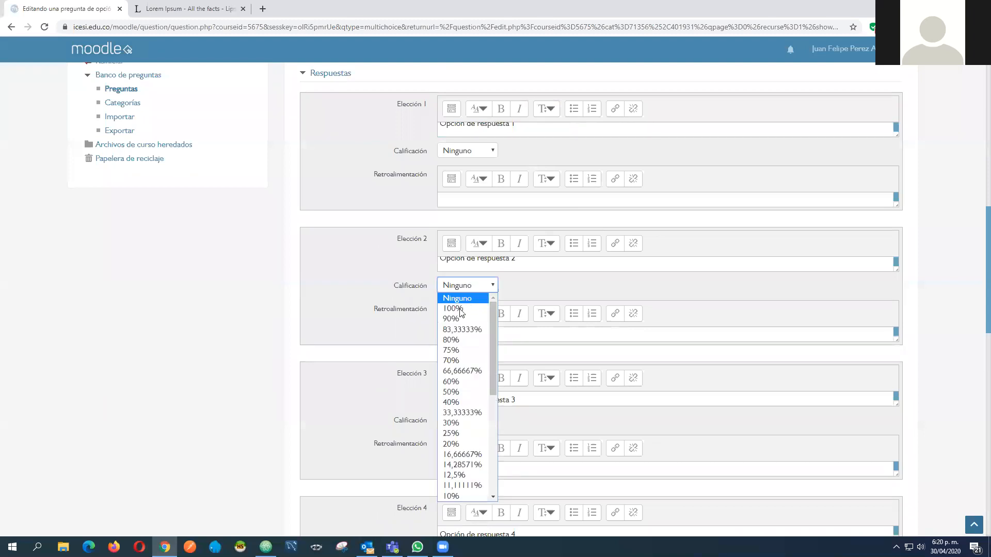
{"action": "left_click", "coordinate": [453, 308]}
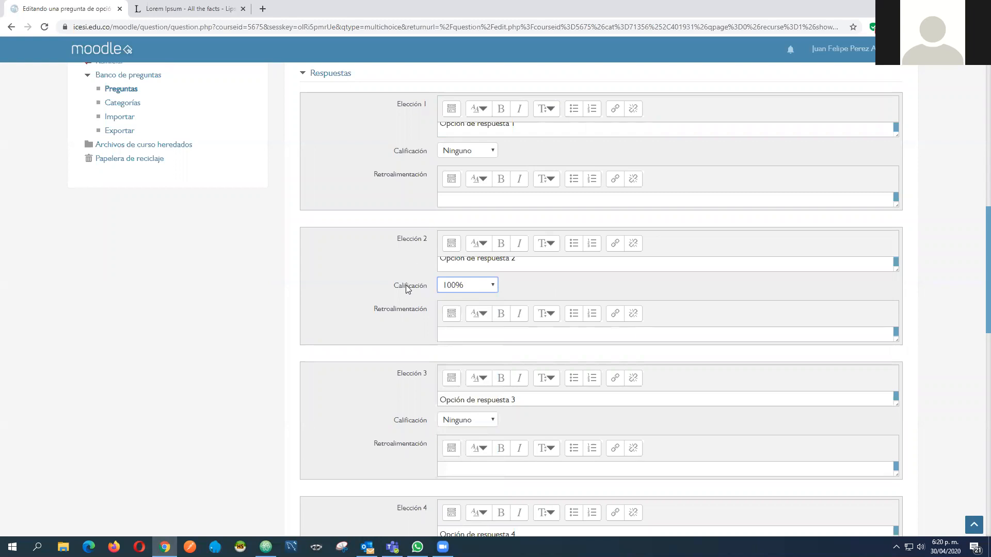
Examine the grades and feedback fields of all choices, the unused Elección 5 and the remaining sections of the form
{"action": "scroll", "coordinate": [407, 289], "scroll_direction": "up", "scroll_amount": 4}
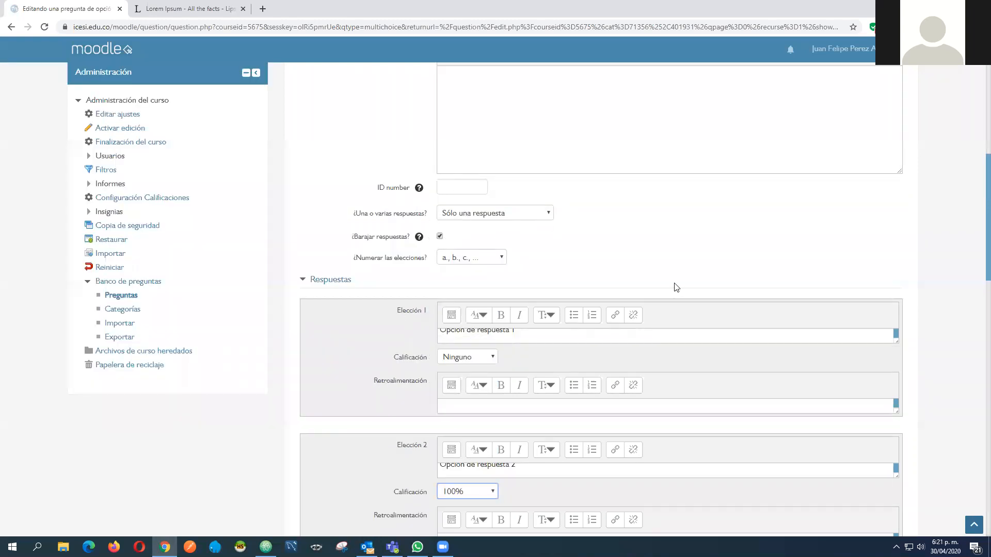
{"action": "scroll", "coordinate": [444, 307], "scroll_direction": "down", "scroll_amount": 3}
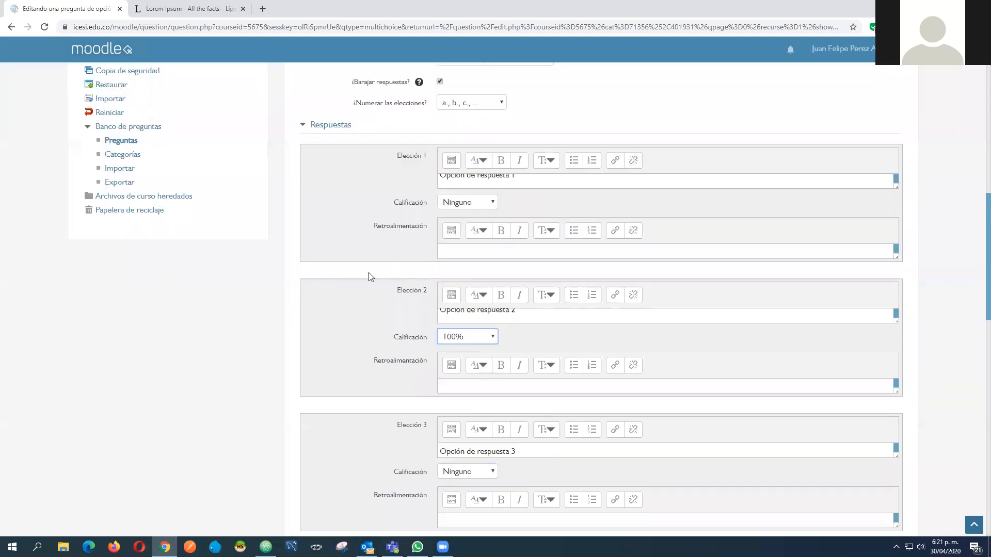
{"action": "scroll", "coordinate": [356, 278], "scroll_direction": "down", "scroll_amount": 8}
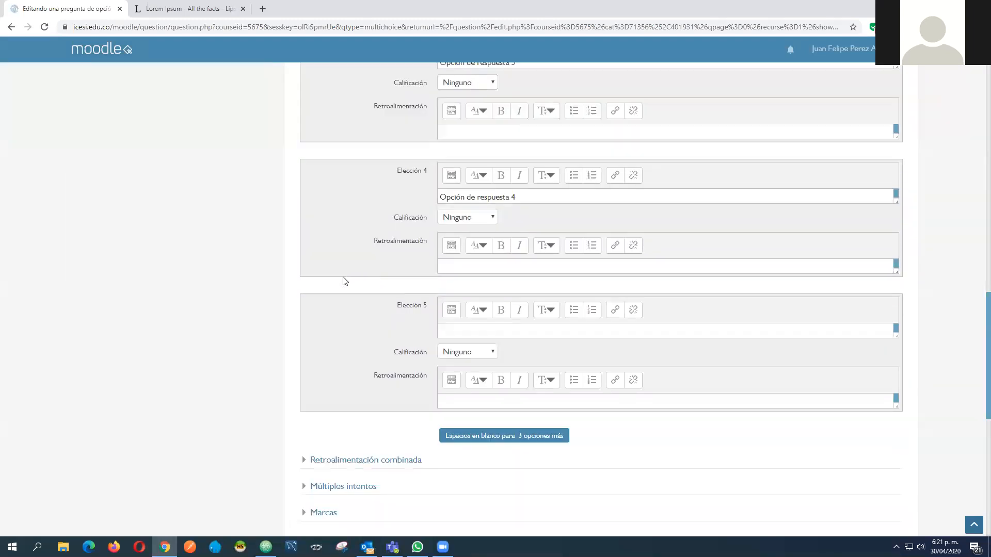
{"action": "scroll", "coordinate": [344, 279], "scroll_direction": "down", "scroll_amount": 5}
{"action": "scroll", "coordinate": [484, 208], "scroll_direction": "up", "scroll_amount": 3}
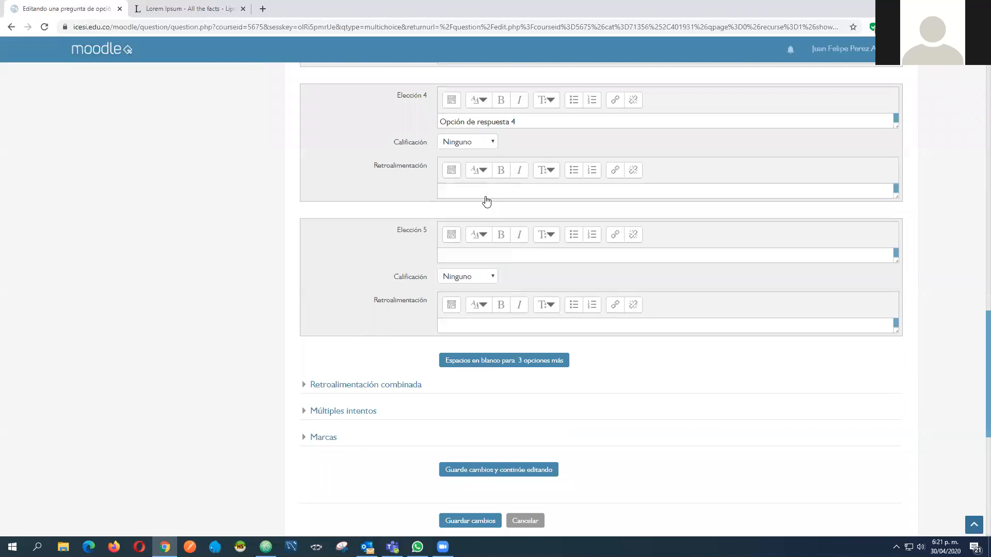
{"action": "scroll", "coordinate": [487, 201], "scroll_direction": "up", "scroll_amount": 5}
{"action": "scroll", "coordinate": [485, 202], "scroll_direction": "down", "scroll_amount": 4}
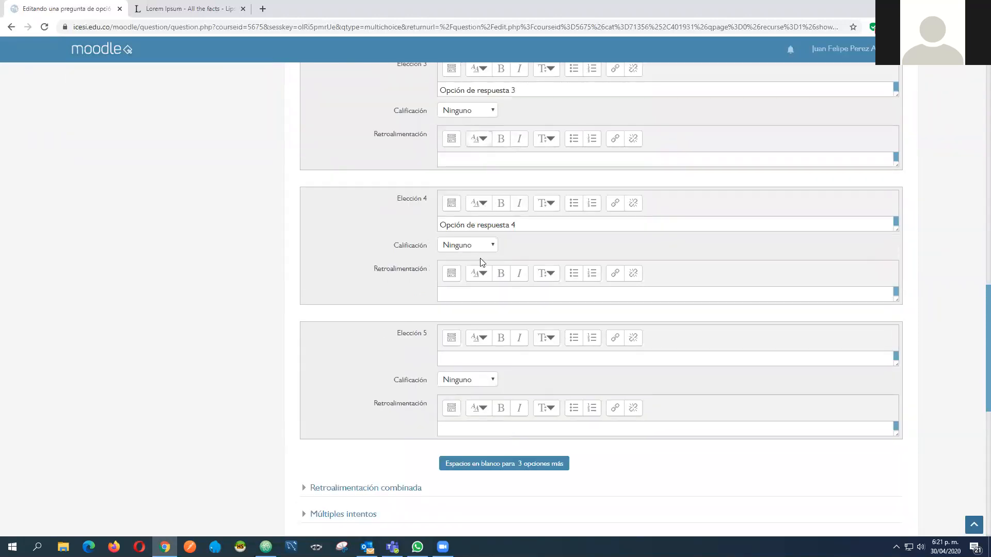
{"action": "scroll", "coordinate": [480, 263], "scroll_direction": "down", "scroll_amount": 1}
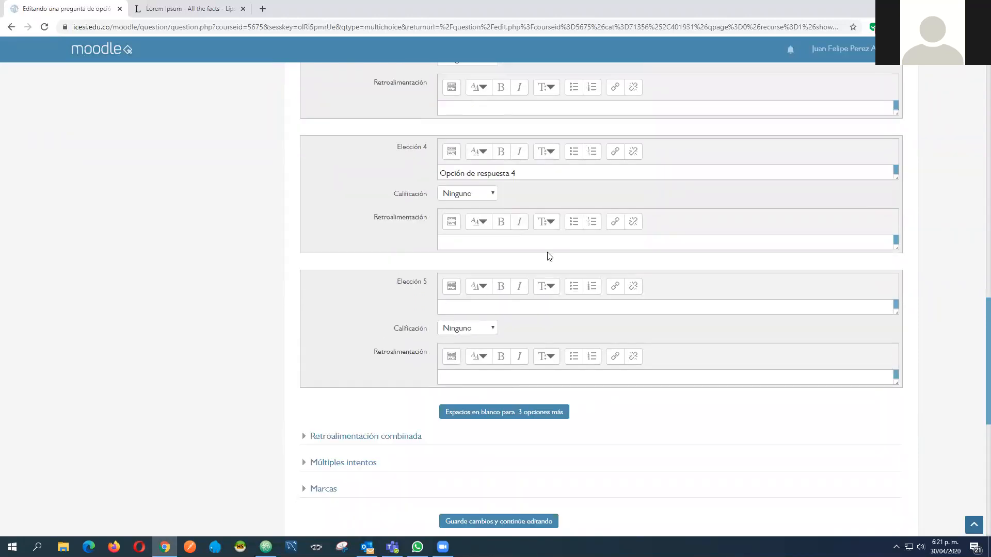
{"action": "scroll", "coordinate": [568, 294], "scroll_direction": "down", "scroll_amount": 2}
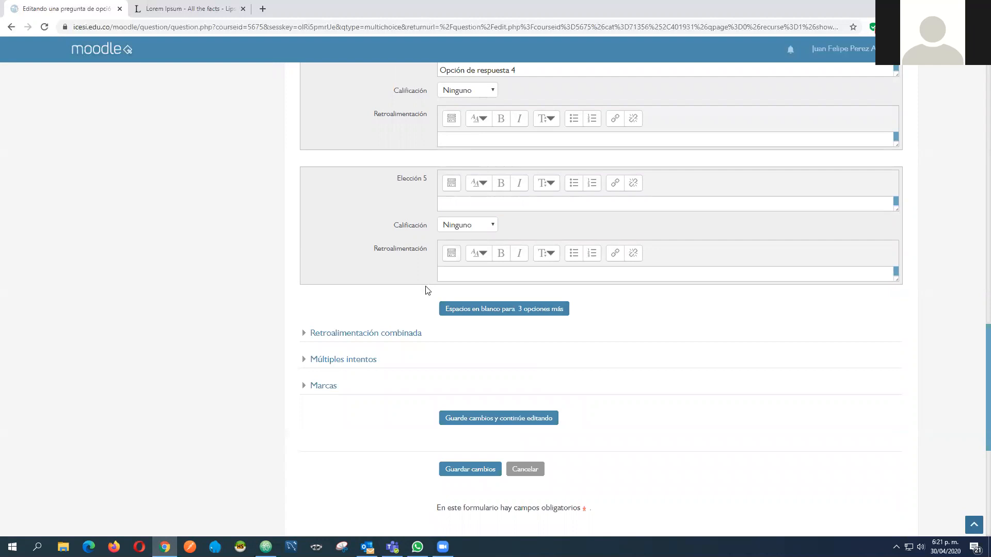
{"action": "scroll", "coordinate": [433, 412], "scroll_direction": "down", "scroll_amount": 3}
{"action": "scroll", "coordinate": [430, 330], "scroll_direction": "up", "scroll_amount": 6}
{"action": "scroll", "coordinate": [429, 330], "scroll_direction": "up", "scroll_amount": 5}
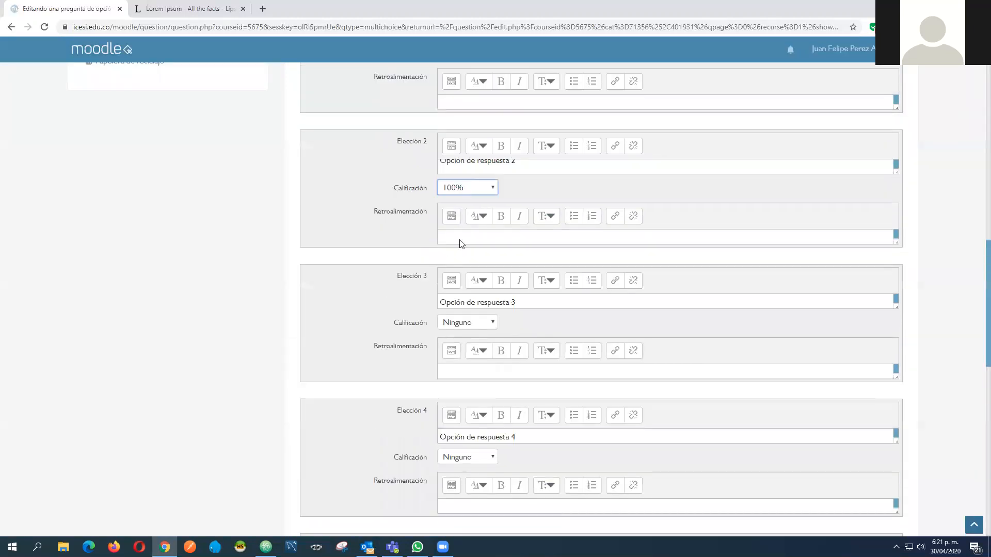
{"action": "scroll", "coordinate": [482, 334], "scroll_direction": "down", "scroll_amount": 9}
{"action": "scroll", "coordinate": [485, 283], "scroll_direction": "up", "scroll_amount": 5}
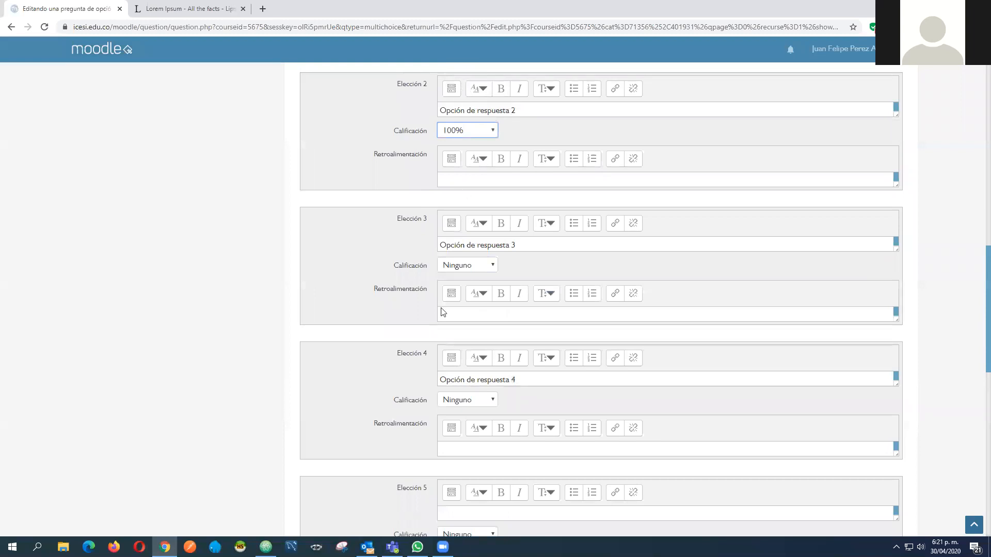
{"action": "scroll", "coordinate": [398, 161], "scroll_direction": "down", "scroll_amount": 6}
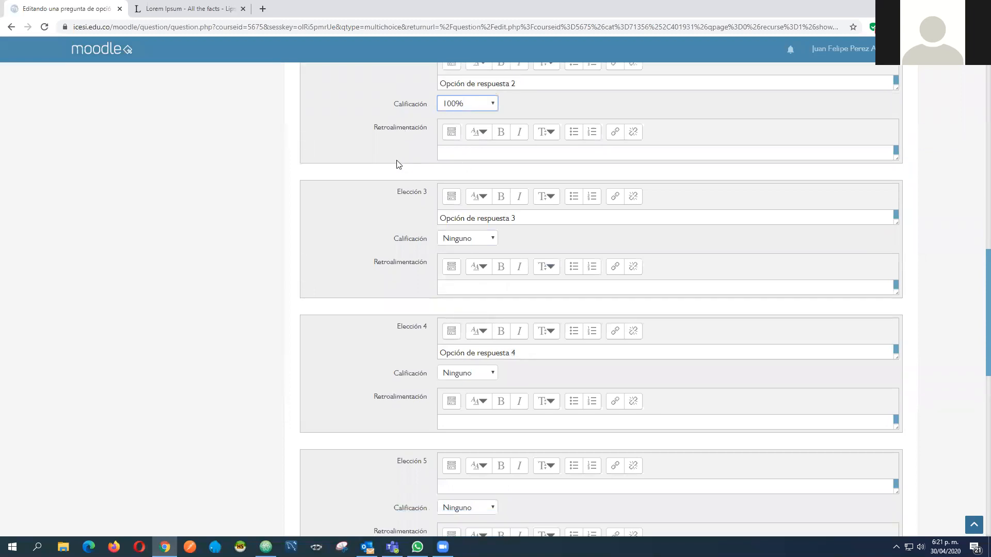
Save the question and open the preview of Pregunta 1 from the question bank, placing its window over the question list
{"action": "left_click", "coordinate": [469, 263]}
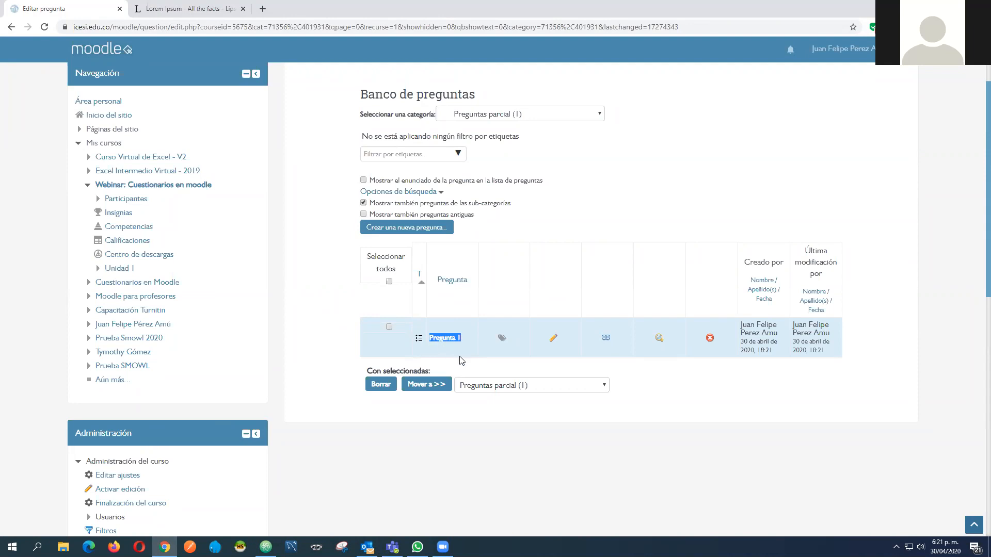
{"action": "left_click", "coordinate": [542, 364]}
{"action": "left_click", "coordinate": [659, 340]}
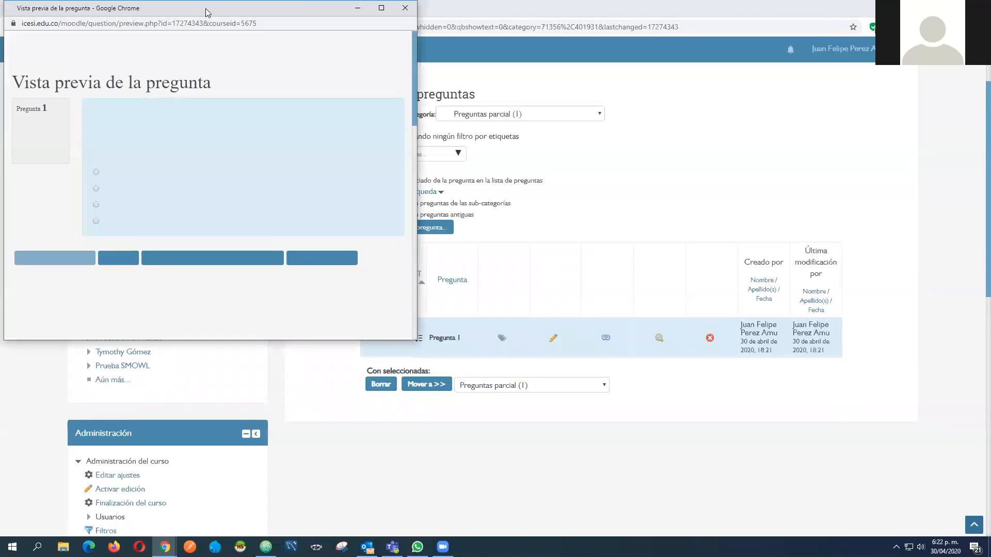
{"action": "left_click_drag", "start_coordinate": [205, 12], "coordinate": [501, 95]}
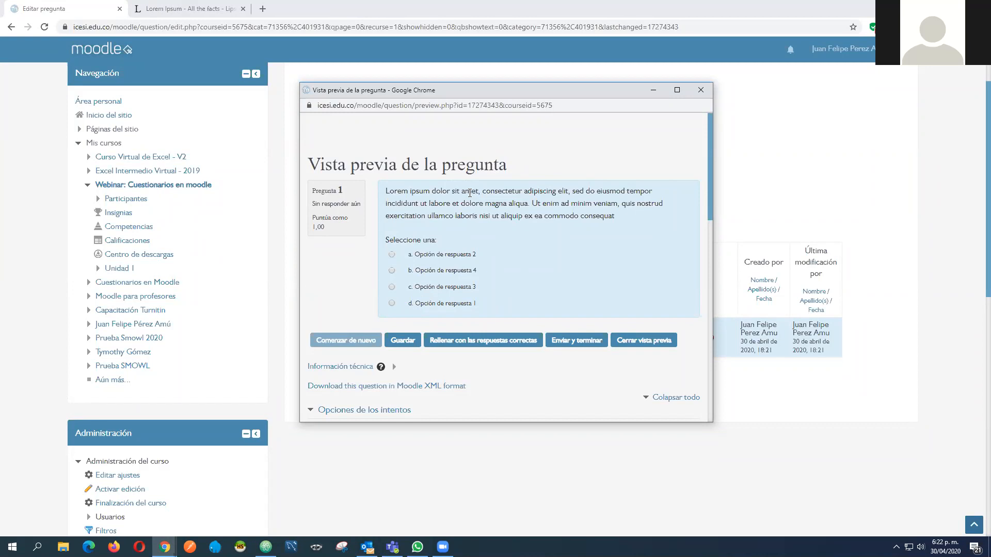
Answer the previewed question with Opción de respuesta 2, then submit and finish the attempt
{"action": "scroll", "coordinate": [470, 185], "scroll_direction": "down", "scroll_amount": 8}
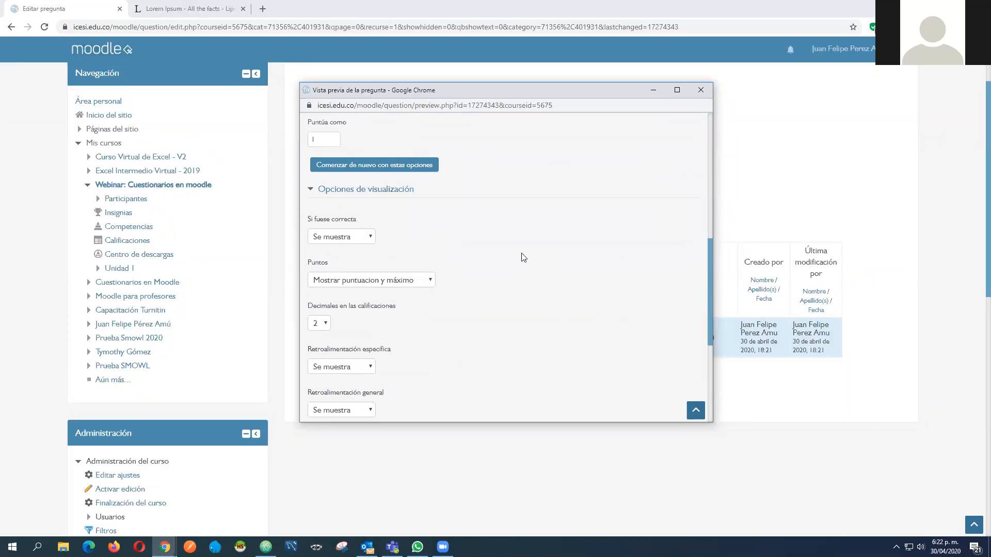
{"action": "scroll", "coordinate": [549, 269], "scroll_direction": "up", "scroll_amount": 1}
{"action": "scroll", "coordinate": [549, 269], "scroll_direction": "up", "scroll_amount": 4}
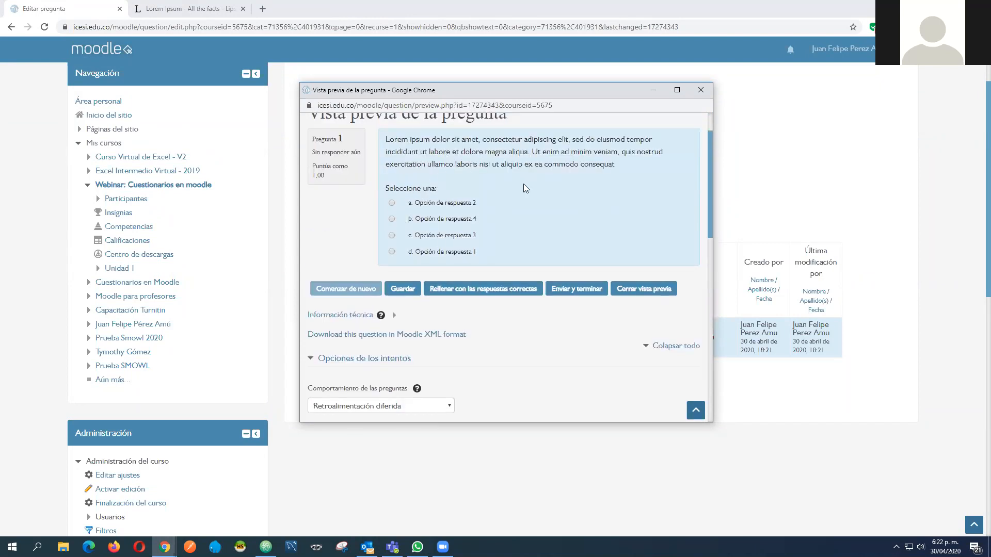
{"action": "left_click", "coordinate": [436, 206]}
{"action": "left_click", "coordinate": [570, 291]}
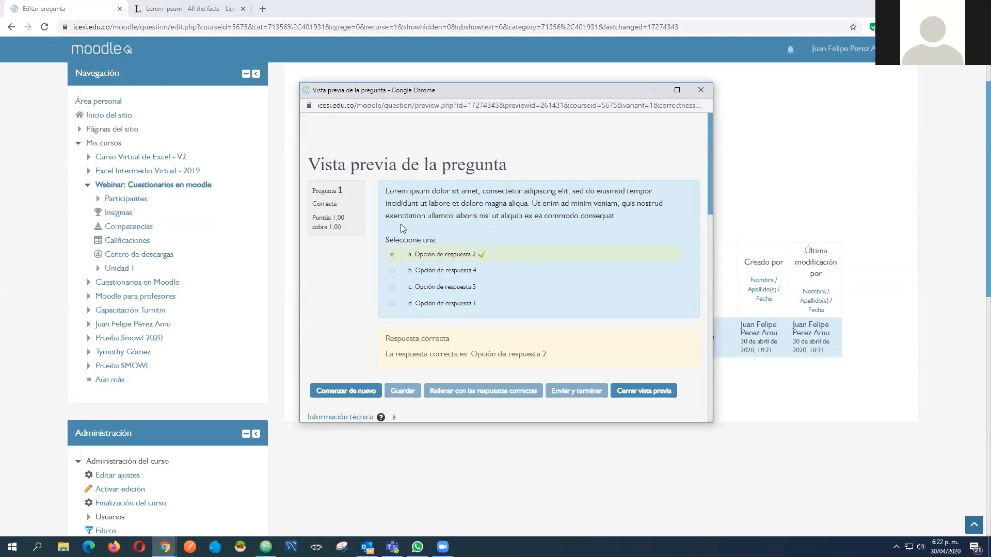
Close the preview of Pregunta 1 and add a new Opción múltiple question to the Preguntas parcial category
{"action": "left_click", "coordinate": [644, 392]}
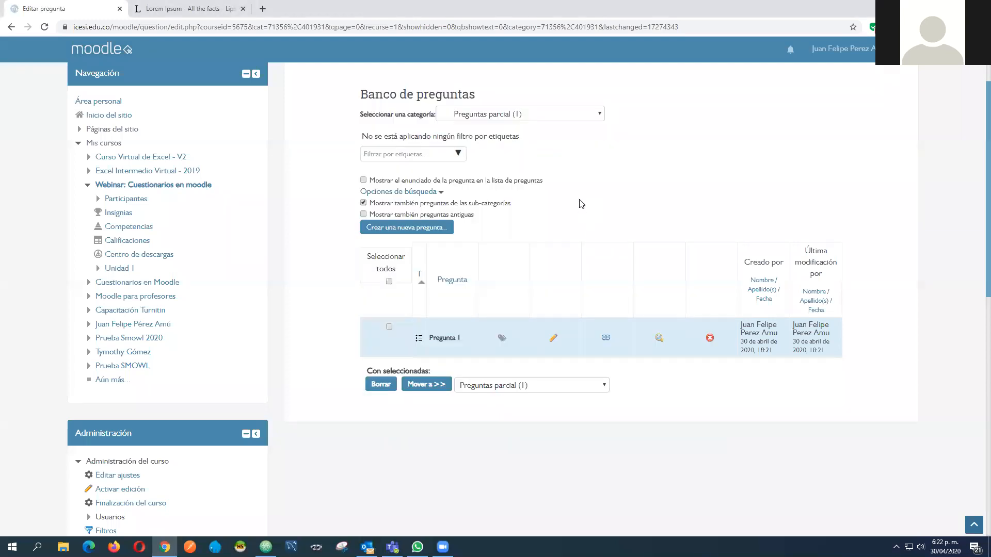
{"action": "scroll", "coordinate": [442, 133], "scroll_direction": "up", "scroll_amount": 1}
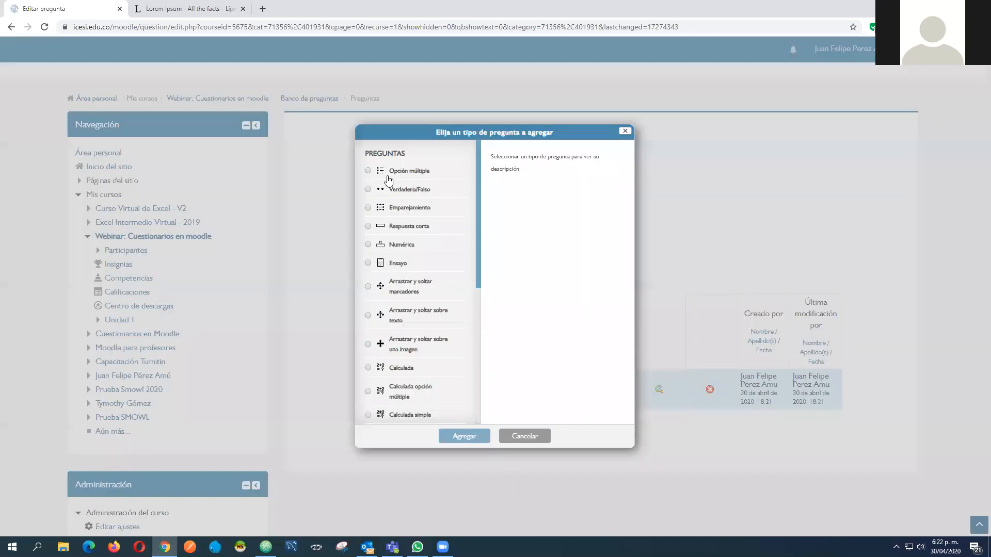
{"action": "left_click", "coordinate": [393, 175]}
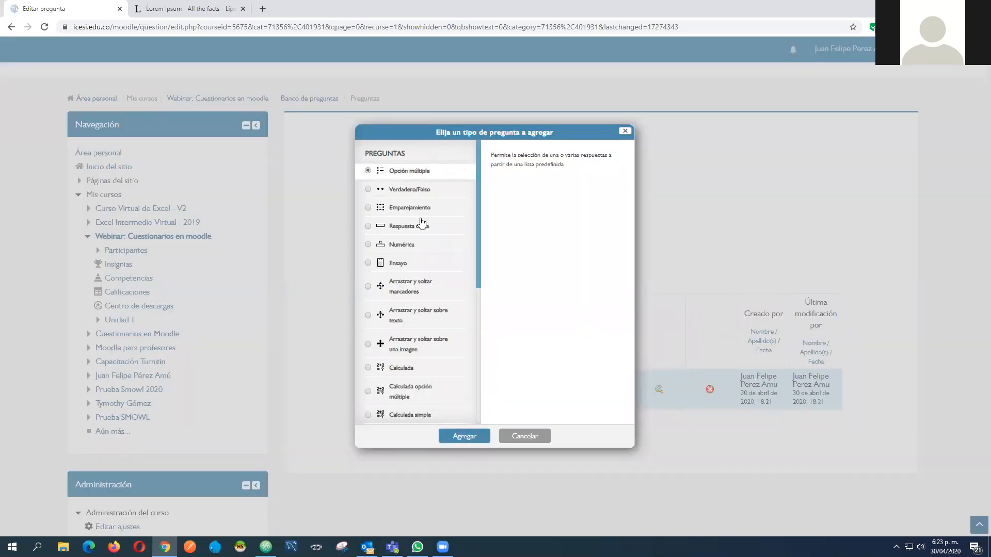
{"action": "key", "text": "Return"}
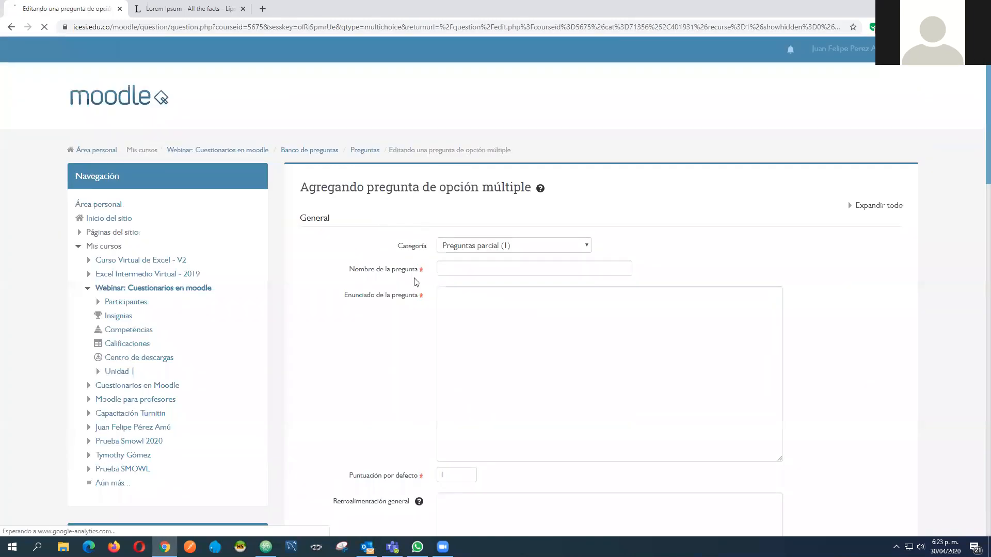
Name the question Pregunta 2 and paste the copied Lorem ipsum passage as its statement
{"action": "left_click", "coordinate": [454, 270]}
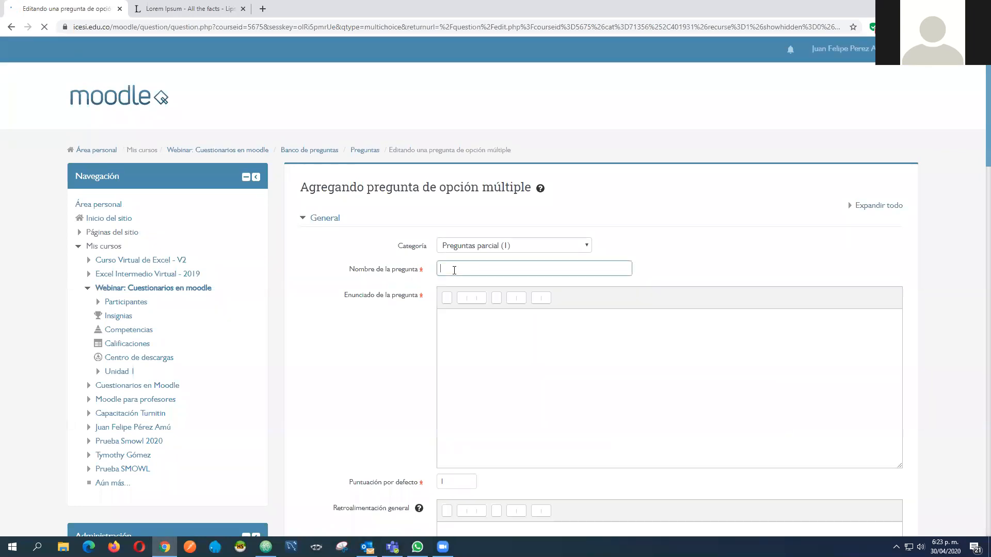
{"action": "type", "text": "Opc"}
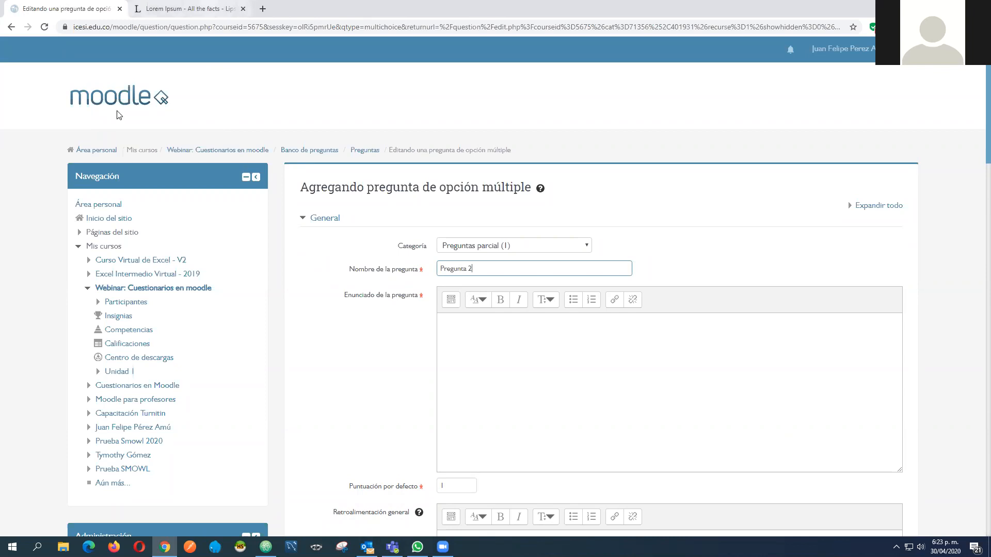
{"action": "key", "text": "ctrl+Tab"}
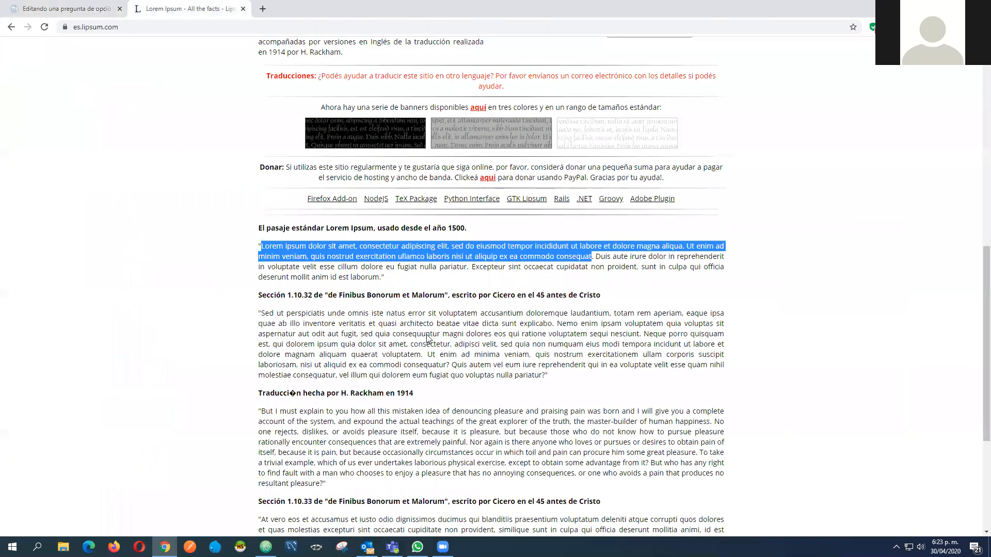
{"action": "key", "text": "ctrl+shift+Tab"}
{"action": "type", "text": "Lorem ipsum dolor sit amet, consectetur adipiscing elit, sed do eiusmod tempor incididunt ut labore et dolore magna aliqua. Ut enim ad minim veniam, quis nostrud exercitation ullamco laboris nisi ut aliquip ex ea commodo consequat"}
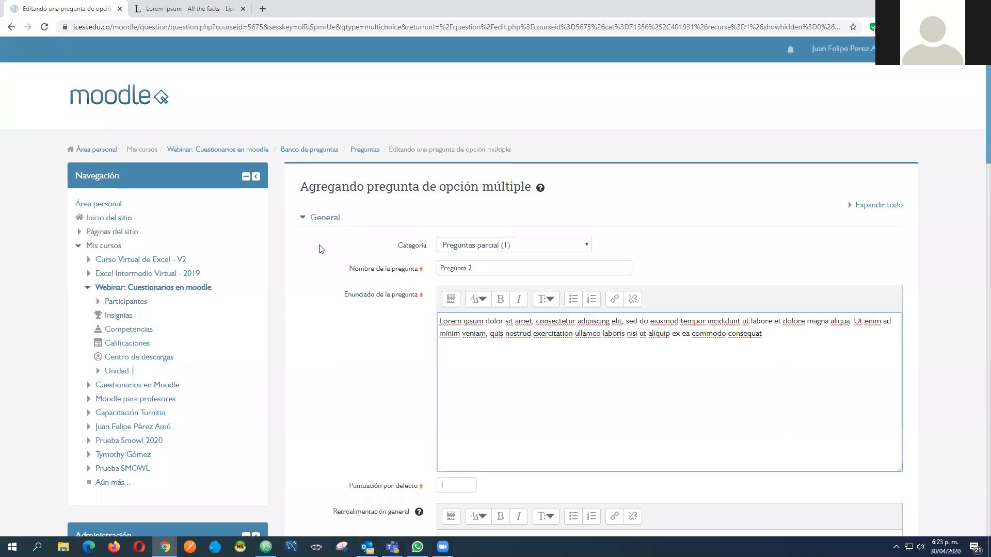
Set the question to accept multiple answers with the option Se permiten varias respuestas
{"action": "scroll", "coordinate": [321, 248], "scroll_direction": "down", "scroll_amount": 3}
{"action": "left_click", "coordinate": [311, 179]}
{"action": "scroll", "coordinate": [419, 215], "scroll_direction": "down", "scroll_amount": 4}
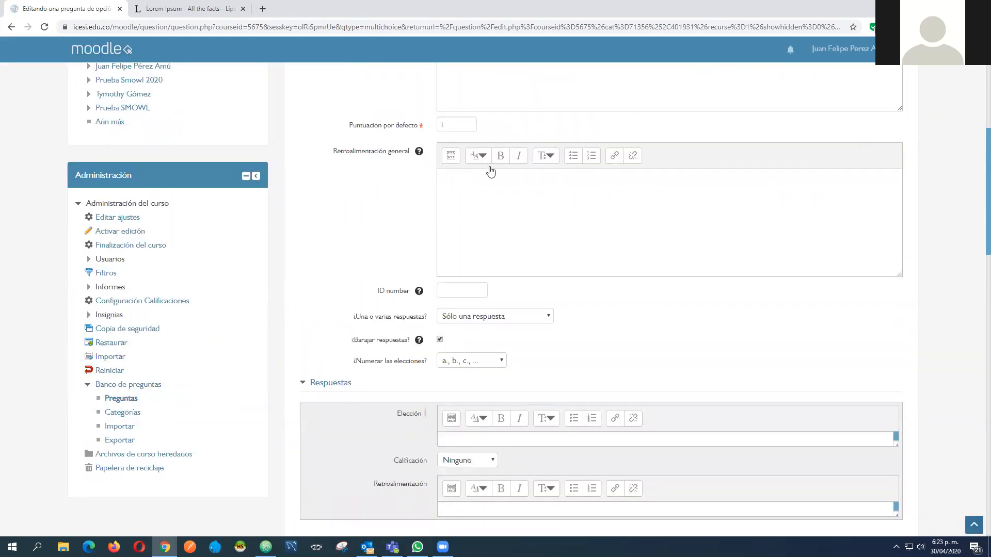
{"action": "scroll", "coordinate": [511, 173], "scroll_direction": "down", "scroll_amount": 3}
{"action": "left_click", "coordinate": [516, 163]}
{"action": "left_click", "coordinate": [522, 176]}
Enter Opción de respuesta 1 in Elección 1 and copy that text into Elección 2, Elección 3 and Elección 4
{"action": "left_click", "coordinate": [457, 287]}
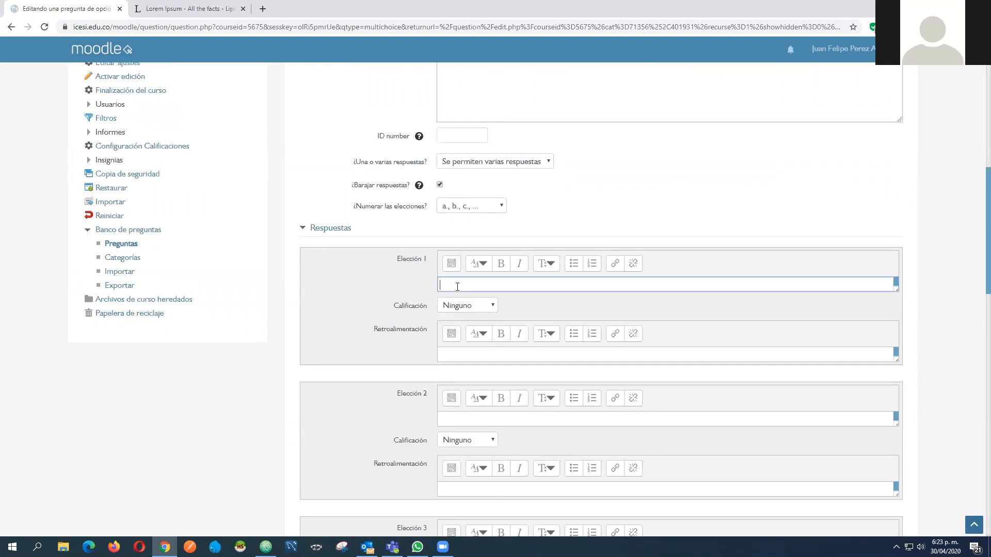
{"action": "type", "text": "Opción de respuesta 1"}
{"action": "left_click_drag", "start_coordinate": [518, 285], "coordinate": [428, 282]}
{"action": "key", "text": "ctrl+c"}
{"action": "left_click", "coordinate": [466, 417]}
{"action": "key", "text": "ctrl+v"}
{"action": "scroll", "coordinate": [467, 353], "scroll_direction": "down", "scroll_amount": 4}
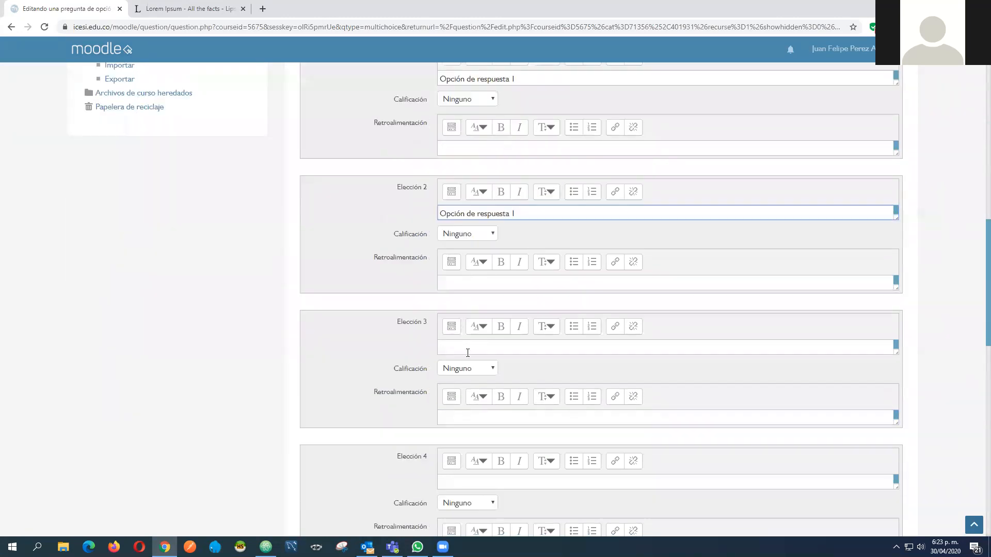
{"action": "left_click", "coordinate": [475, 348]}
{"action": "key", "text": "ctrl+v"}
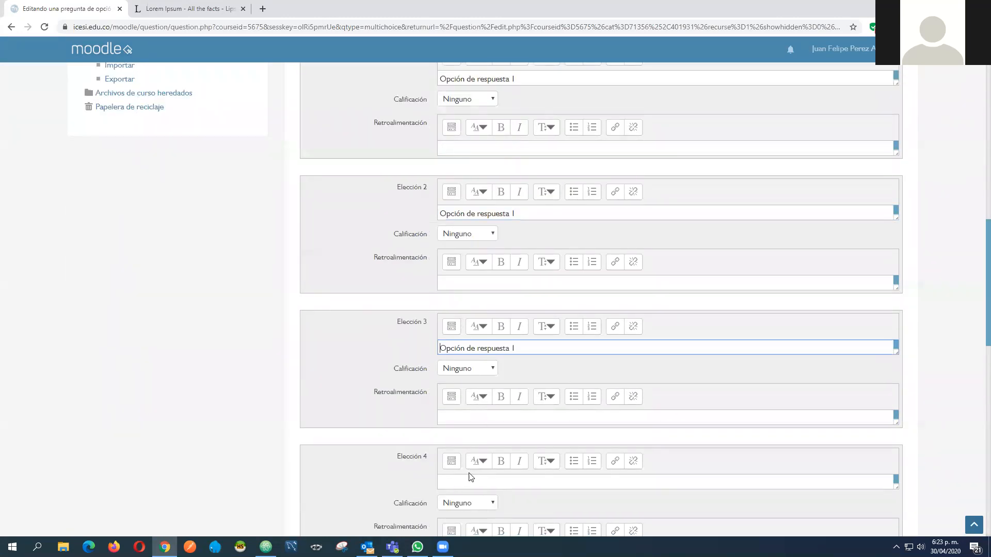
{"action": "left_click", "coordinate": [516, 481]}
{"action": "key", "text": "ctrl+v"}
Renumber the copied texts so Elección 2, 3 and 4 read Opción de respuesta 2, 3 and 4
{"action": "key", "text": "BackSpace"}
{"action": "type", "text": "4"}
{"action": "left_click", "coordinate": [532, 352]}
{"action": "type", "text": "3"}
{"action": "left_click", "coordinate": [527, 215]}
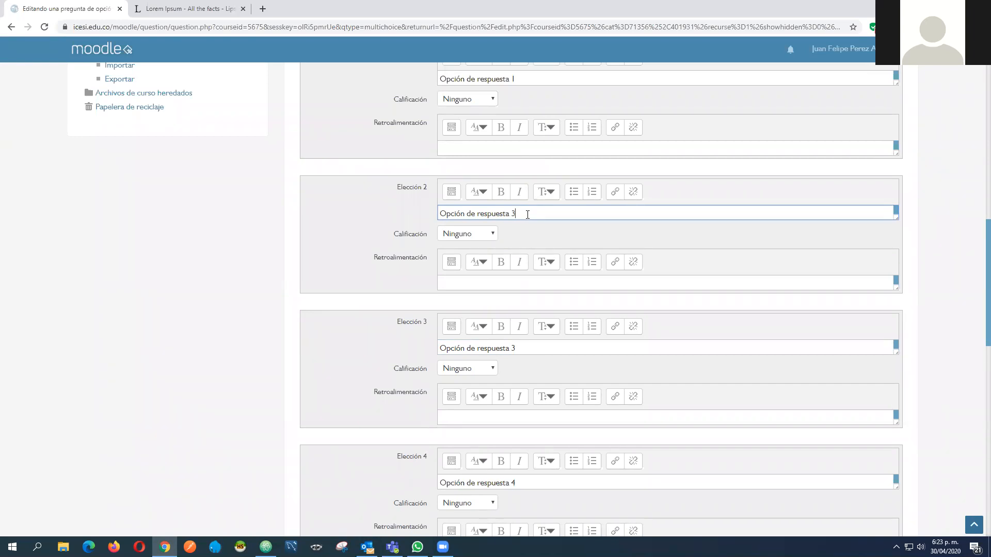
{"action": "scroll", "coordinate": [563, 240], "scroll_direction": "up", "scroll_amount": 8}
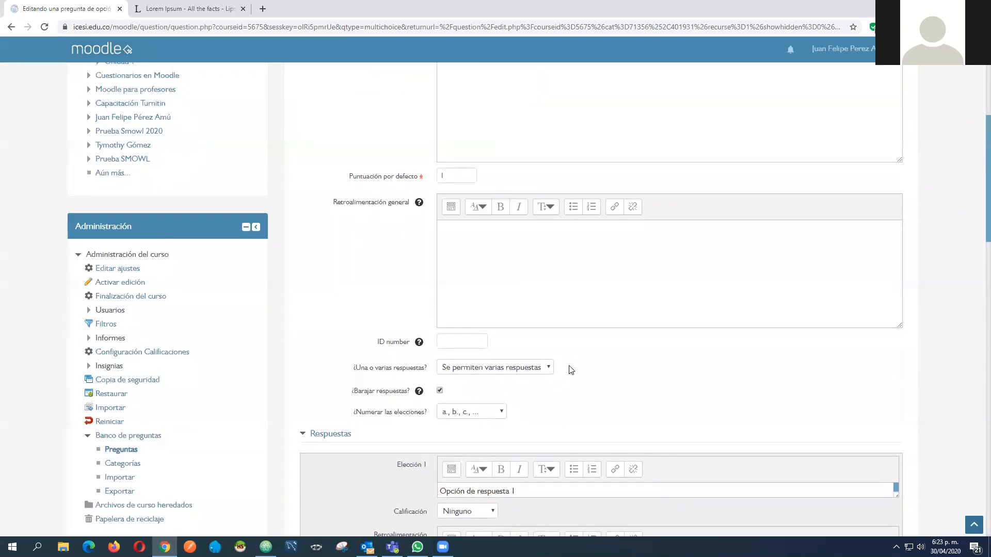
{"action": "scroll", "coordinate": [567, 369], "scroll_direction": "down", "scroll_amount": 5}
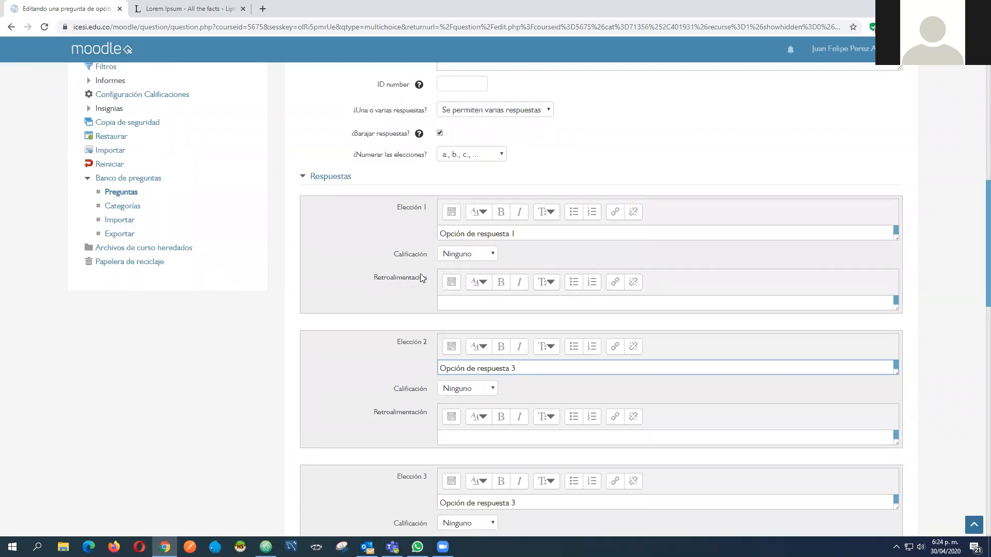
{"action": "scroll", "coordinate": [407, 312], "scroll_direction": "up", "scroll_amount": 6}
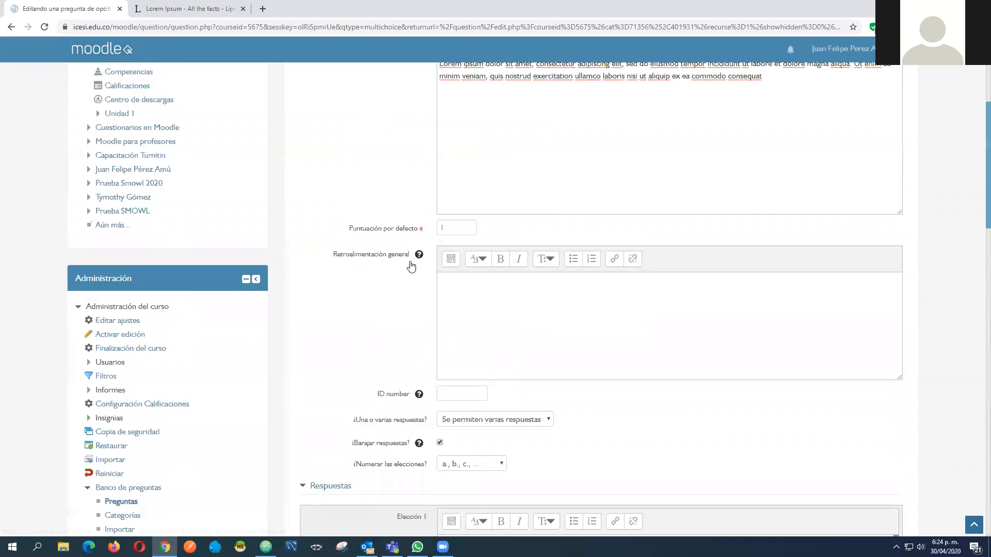
{"action": "scroll", "coordinate": [411, 266], "scroll_direction": "down", "scroll_amount": 6}
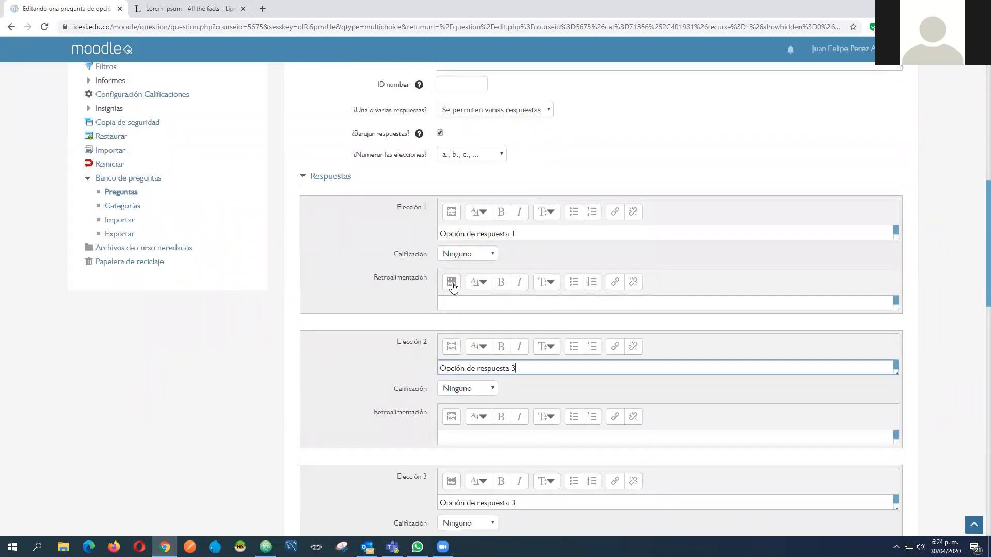
{"action": "scroll", "coordinate": [490, 269], "scroll_direction": "down", "scroll_amount": 1}
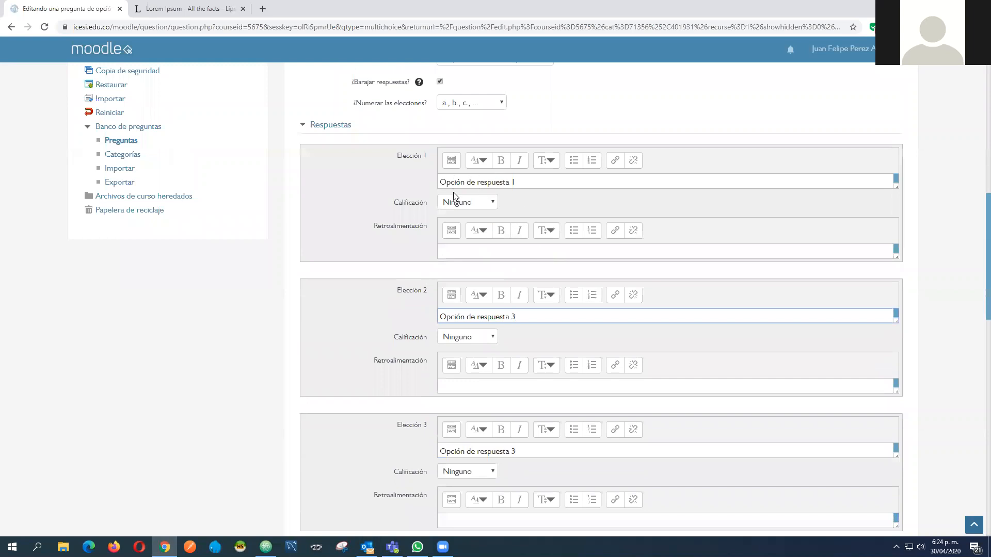
{"action": "scroll", "coordinate": [568, 258], "scroll_direction": "down", "scroll_amount": 2}
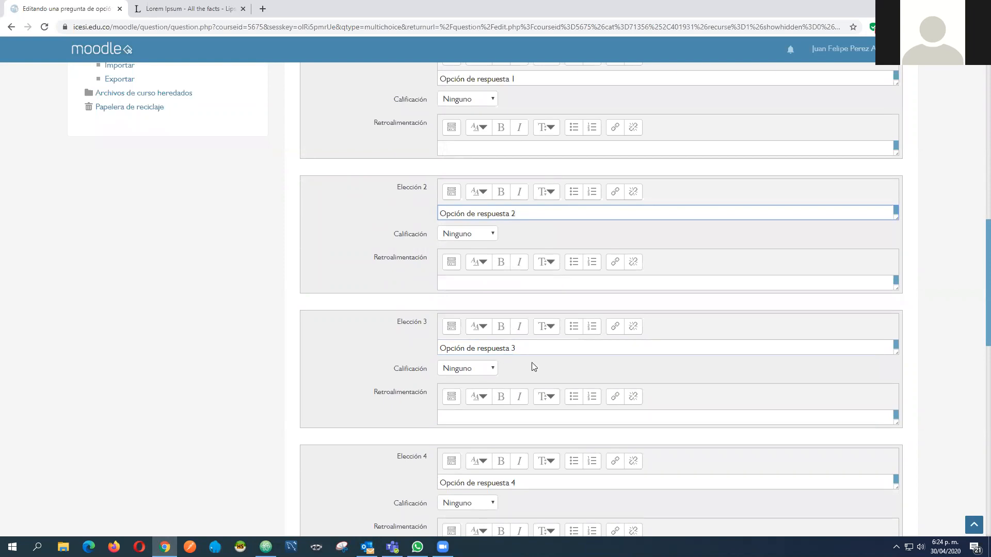
Mark Elección 1 and Elección 3 as correct answers by setting the grade of each to 50%
{"action": "scroll", "coordinate": [534, 355], "scroll_direction": "up", "scroll_amount": 2}
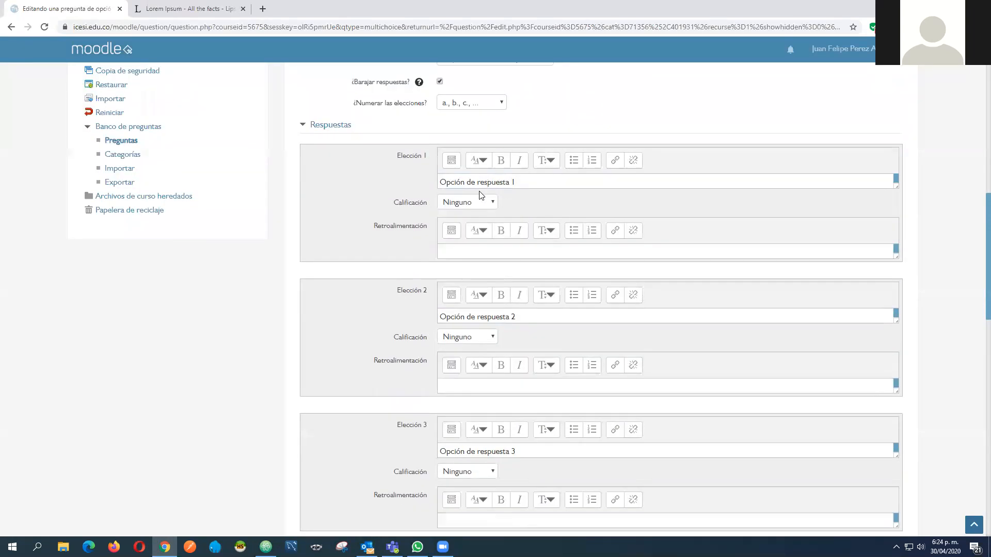
{"action": "left_click", "coordinate": [492, 204]}
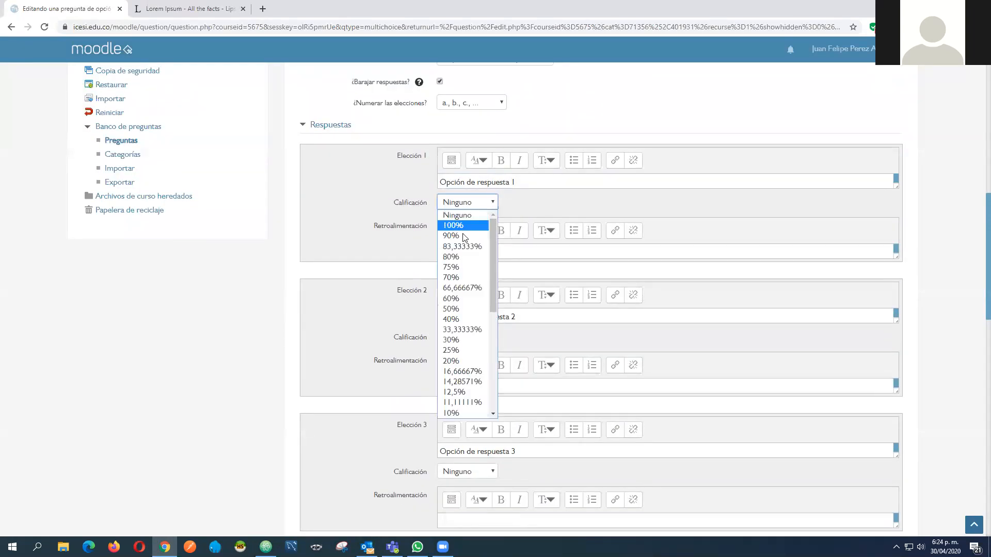
{"action": "left_click", "coordinate": [454, 309]}
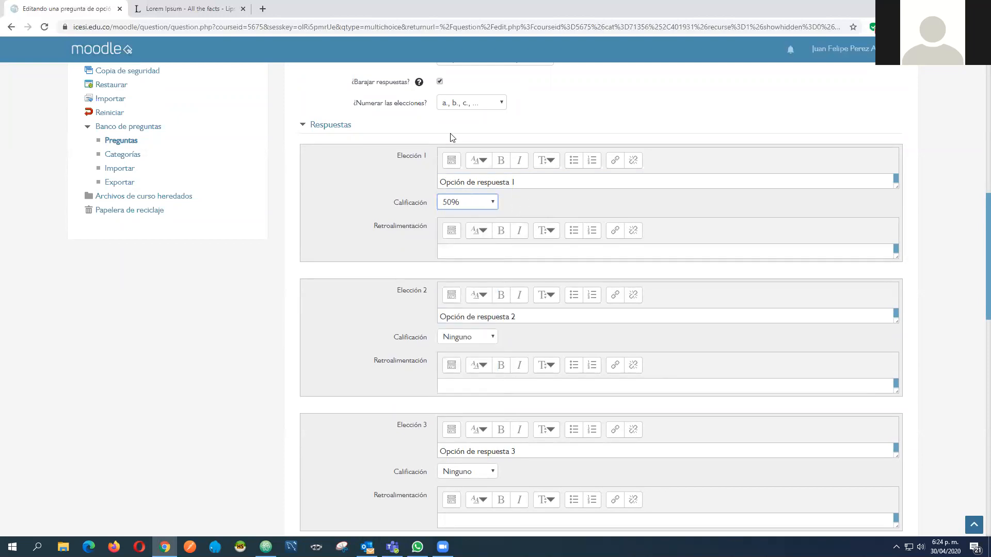
{"action": "scroll", "coordinate": [548, 326], "scroll_direction": "down", "scroll_amount": 2}
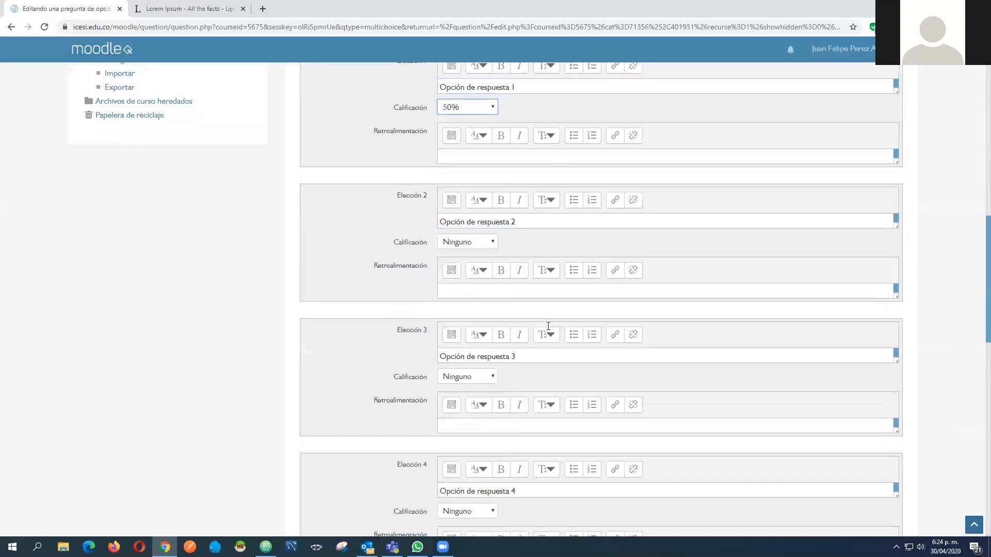
{"action": "left_click", "coordinate": [488, 369]}
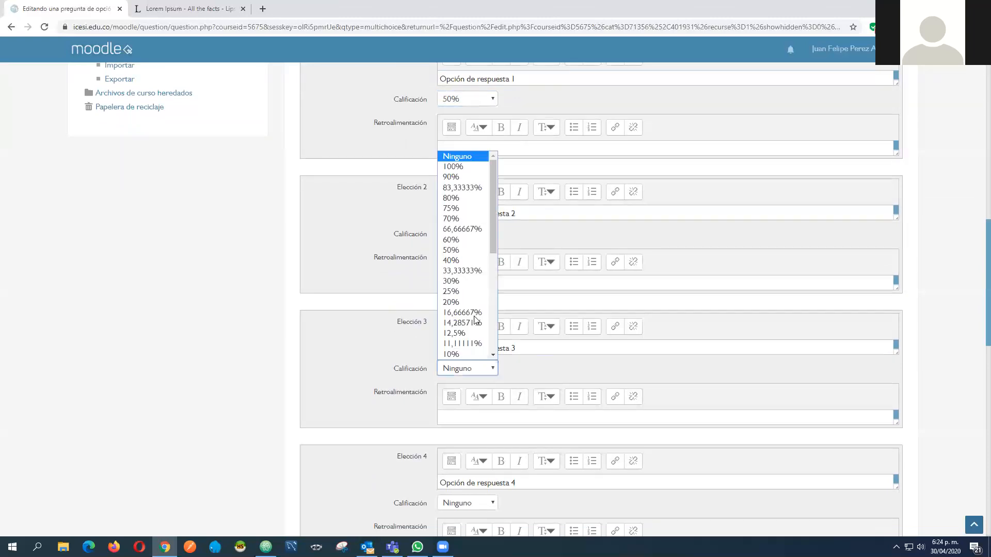
{"action": "left_click", "coordinate": [470, 251]}
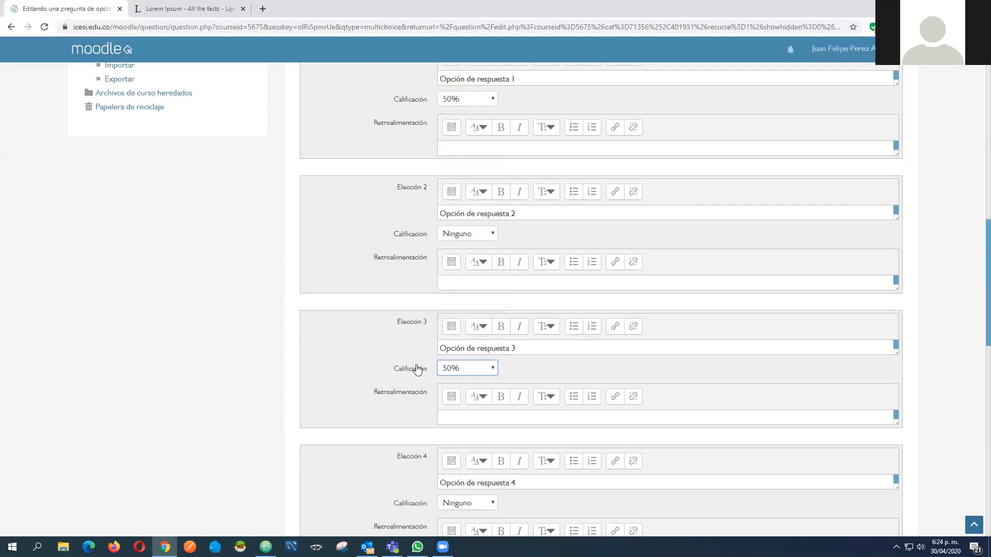
Save the question and open the preview of Pregunta 2 from the question bank
{"action": "scroll", "coordinate": [621, 304], "scroll_direction": "down", "scroll_amount": 2}
{"action": "scroll", "coordinate": [516, 166], "scroll_direction": "up", "scroll_amount": 2}
{"action": "scroll", "coordinate": [355, 188], "scroll_direction": "down", "scroll_amount": 15}
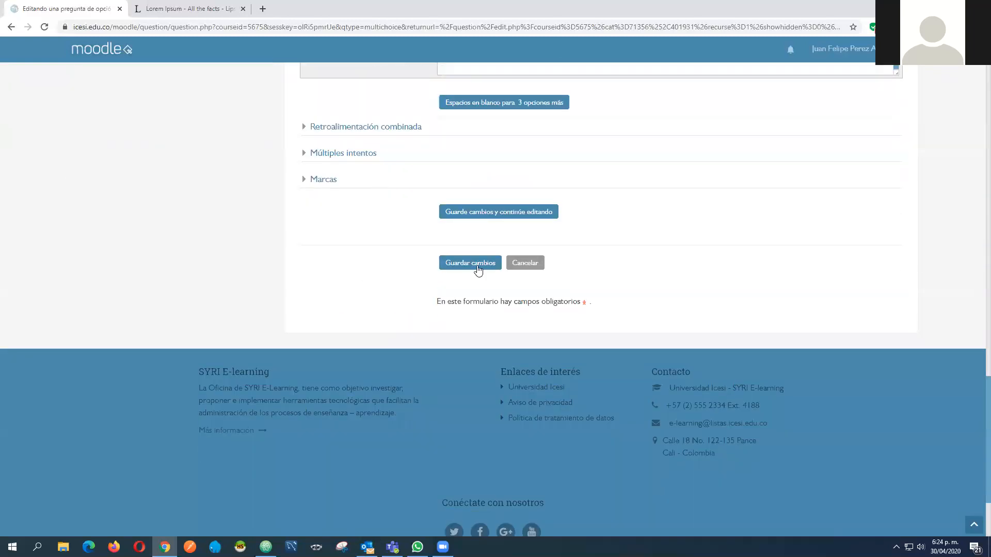
{"action": "left_click", "coordinate": [478, 268]}
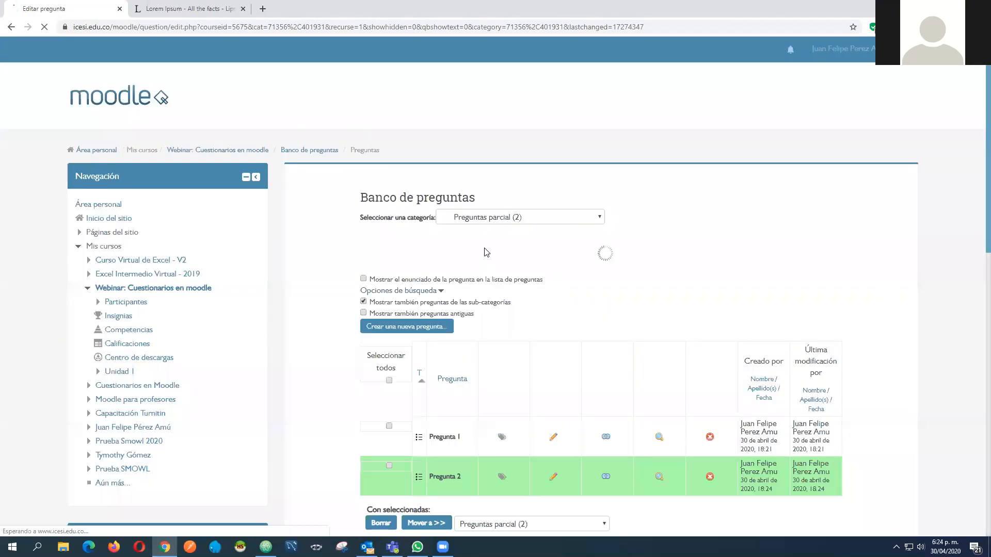
{"action": "scroll", "coordinate": [603, 378], "scroll_direction": "down", "scroll_amount": 2}
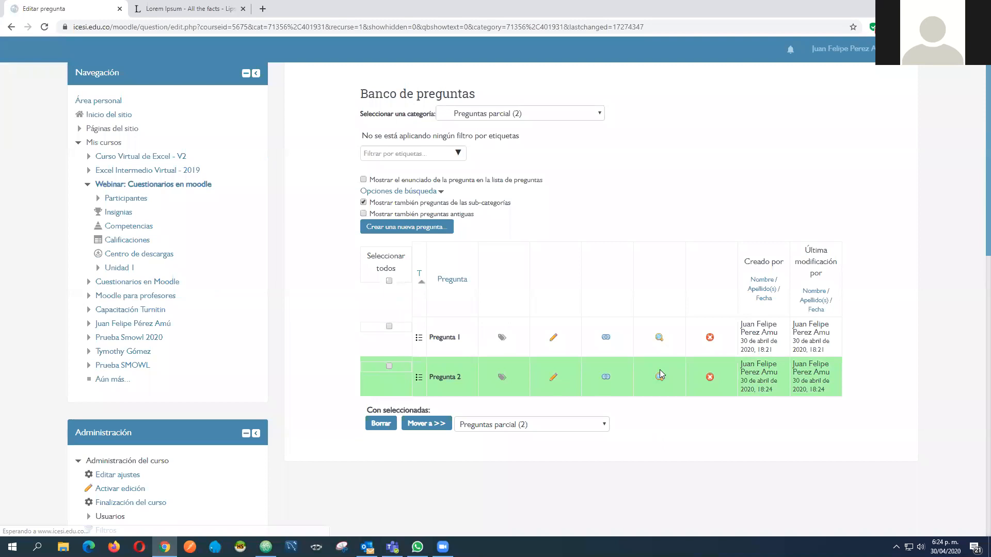
{"action": "scroll", "coordinate": [660, 369], "scroll_direction": "down", "scroll_amount": 1}
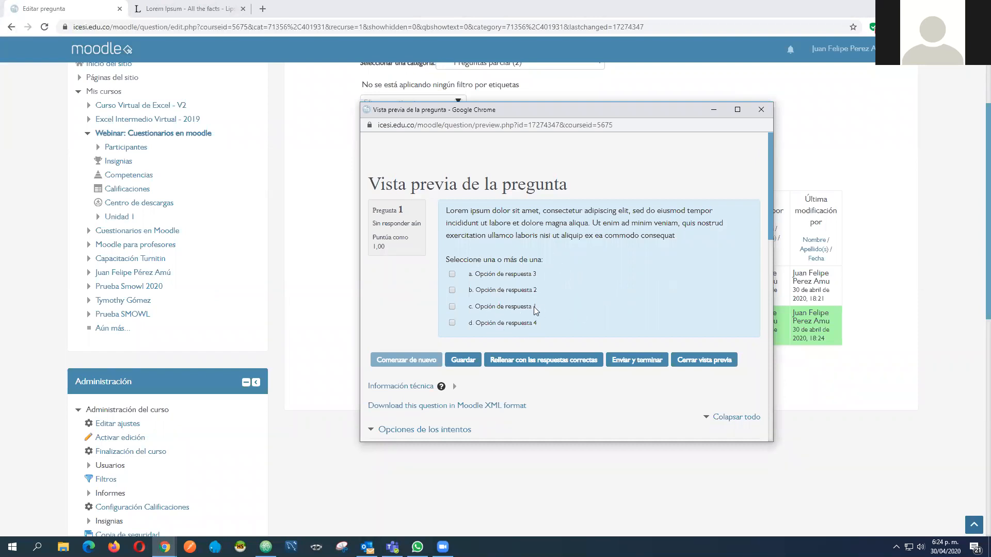
Answer the preview with Opción de respuesta 1 and Opción de respuesta 2, submit and finish, and examine the score
{"action": "left_click", "coordinate": [510, 309]}
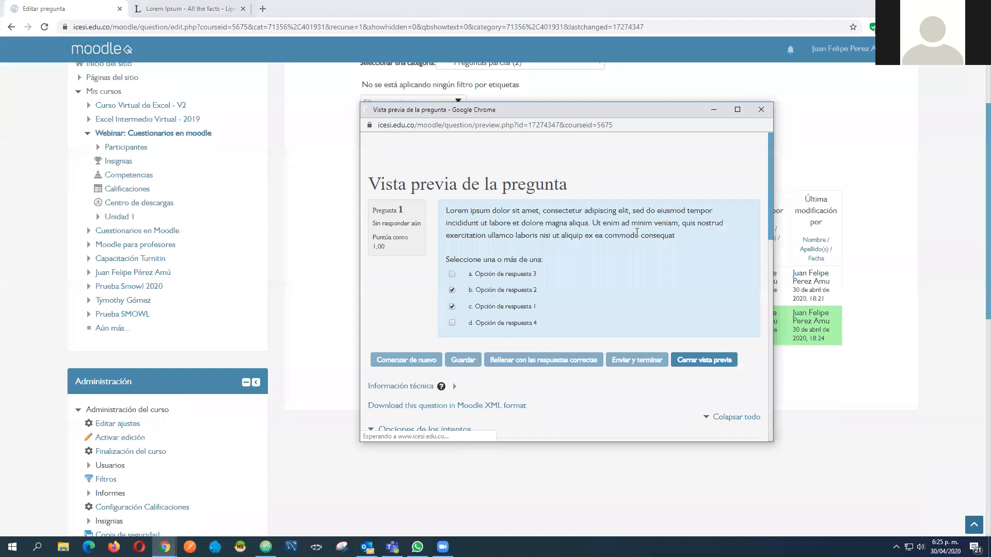
{"action": "scroll", "coordinate": [567, 271], "scroll_direction": "down", "scroll_amount": 1}
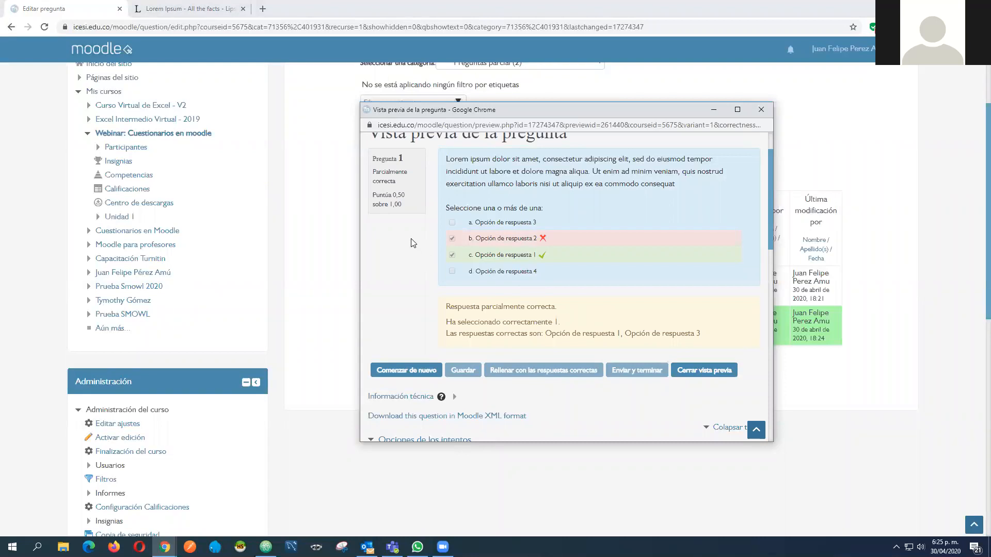
{"action": "left_click_drag", "start_coordinate": [407, 196], "coordinate": [392, 197]}
{"action": "left_click", "coordinate": [394, 205]}
{"action": "left_click_drag", "start_coordinate": [406, 205], "coordinate": [390, 206]}
{"action": "left_click_drag", "start_coordinate": [405, 195], "coordinate": [391, 195]}
Close the preview of Pregunta 2 and add a new Verdadero/Falso question to the Preguntas parcial category
{"action": "left_click", "coordinate": [721, 371]}
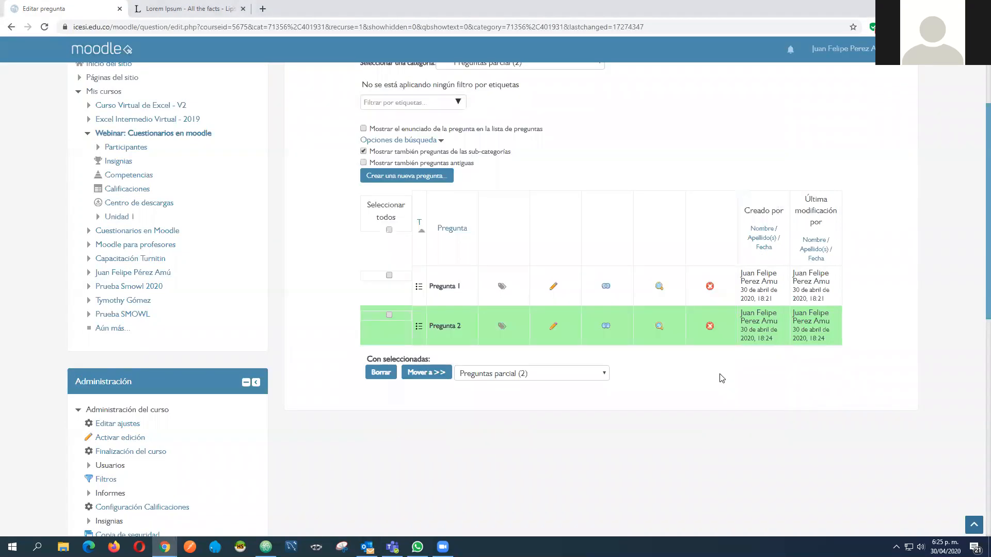
{"action": "scroll", "coordinate": [732, 258], "scroll_direction": "up", "scroll_amount": 1}
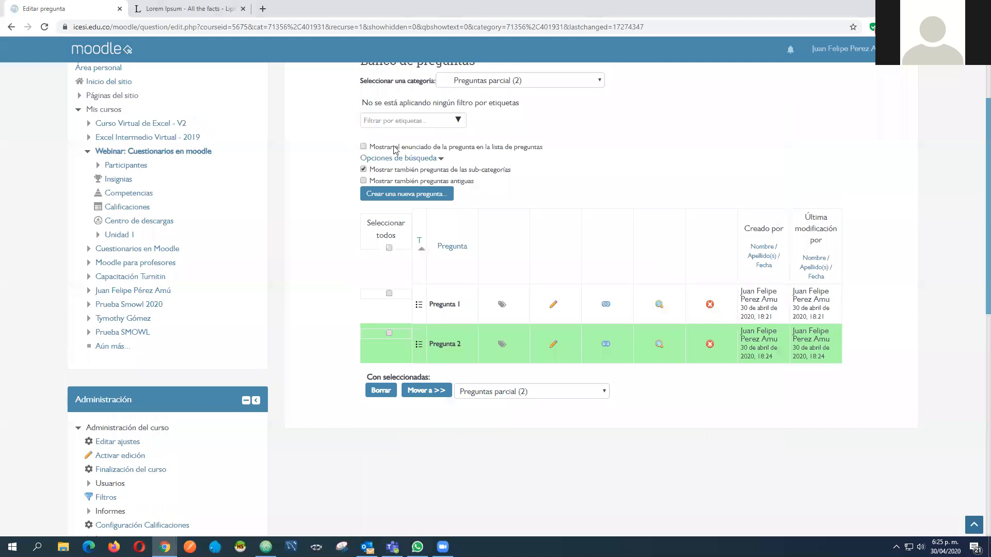
{"action": "scroll", "coordinate": [674, 230], "scroll_direction": "up", "scroll_amount": 1}
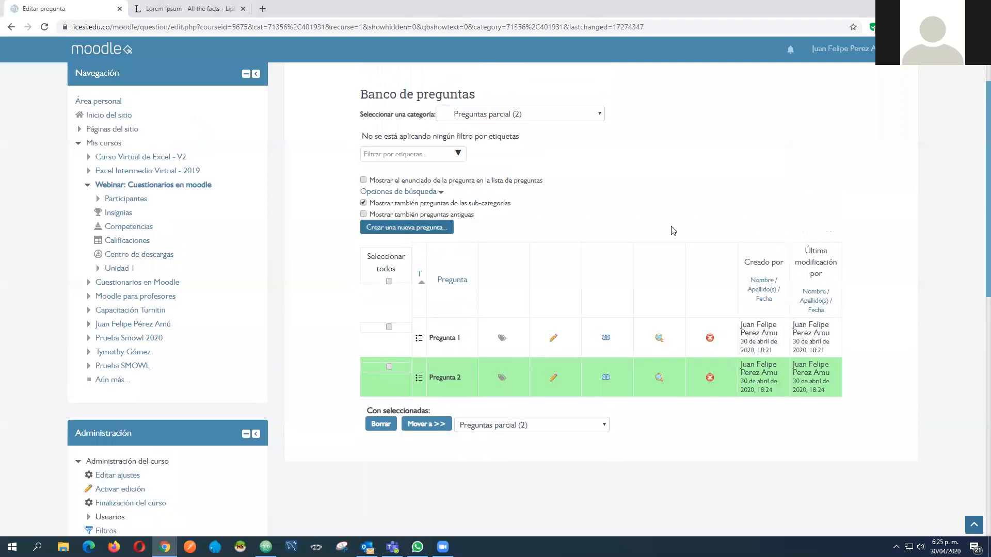
{"action": "left_click", "coordinate": [413, 228]}
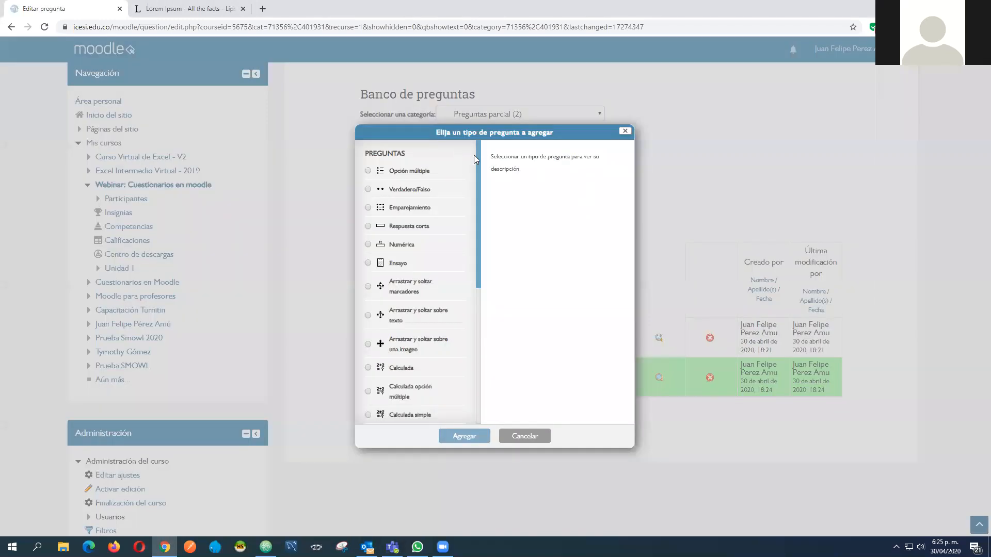
{"action": "left_click", "coordinate": [405, 198]}
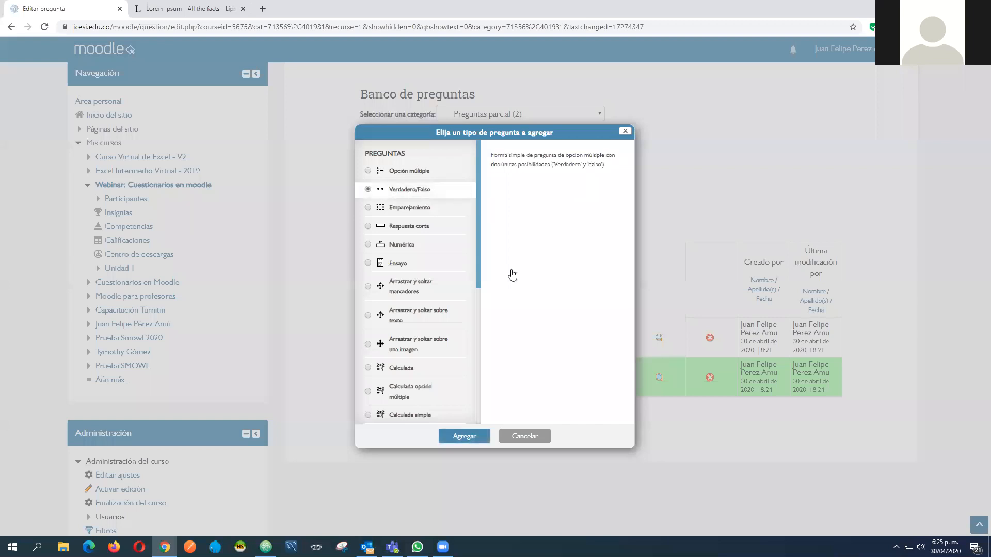
{"action": "left_click", "coordinate": [465, 438]}
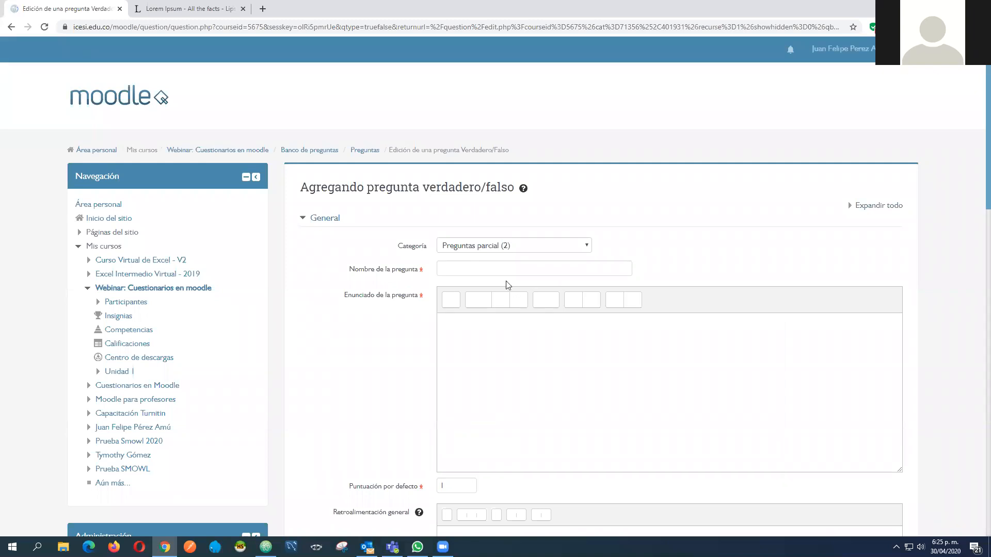
Name the question Pregunta 3 and paste the copied Lorem ipsum passage as its statement
{"action": "left_click", "coordinate": [480, 269]}
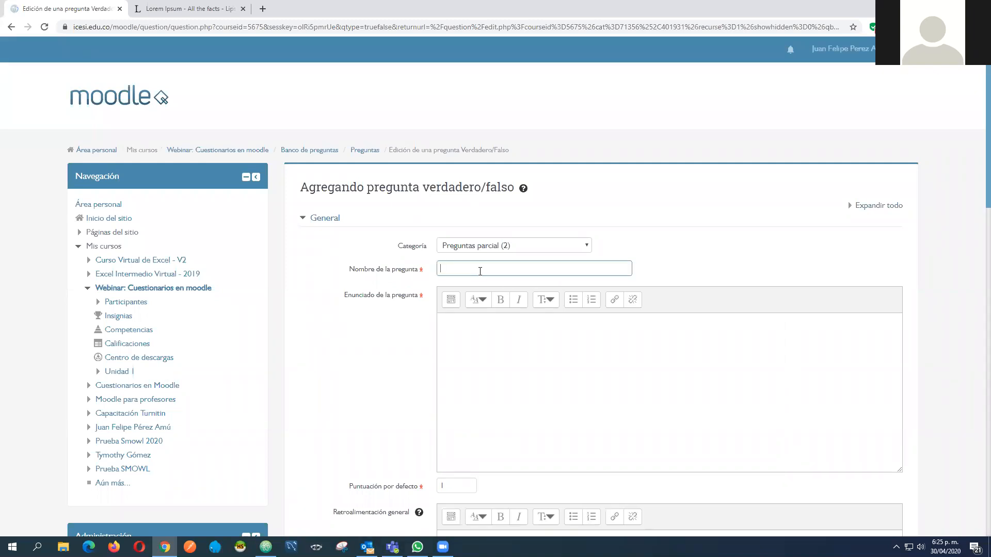
{"action": "type", "text": "Pregunta 3"}
{"action": "left_click", "coordinate": [495, 362]}
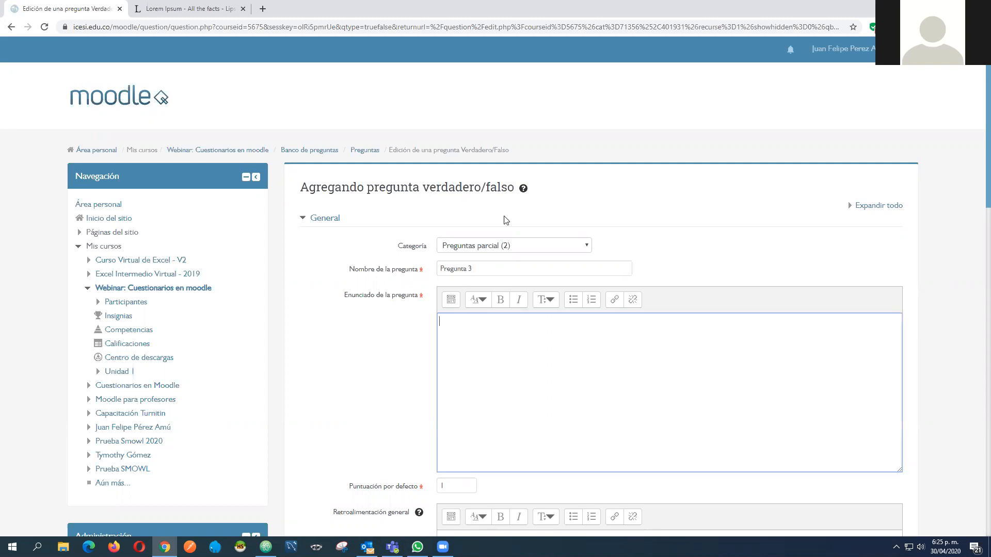
{"action": "left_click", "coordinate": [186, 9]}
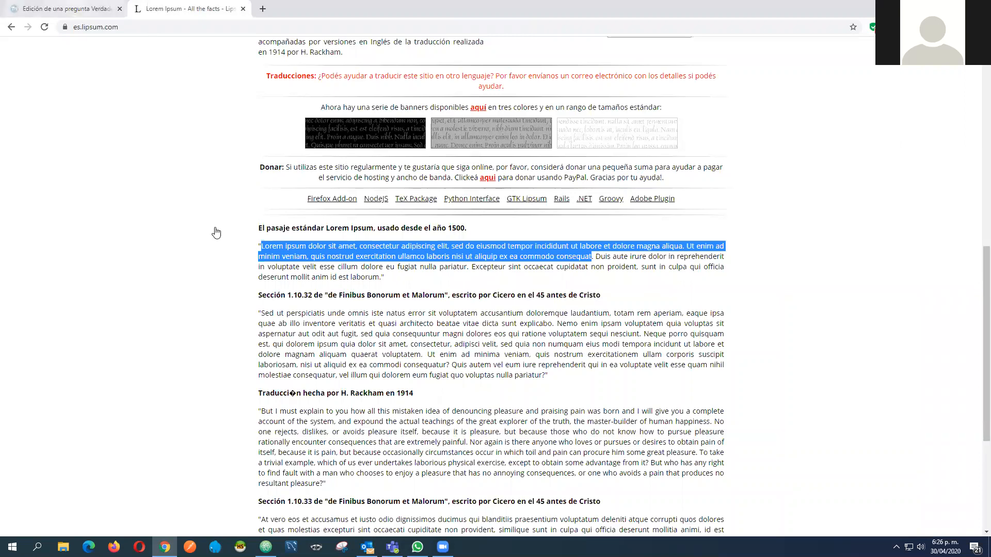
{"action": "key", "text": "ctrl+Tab"}
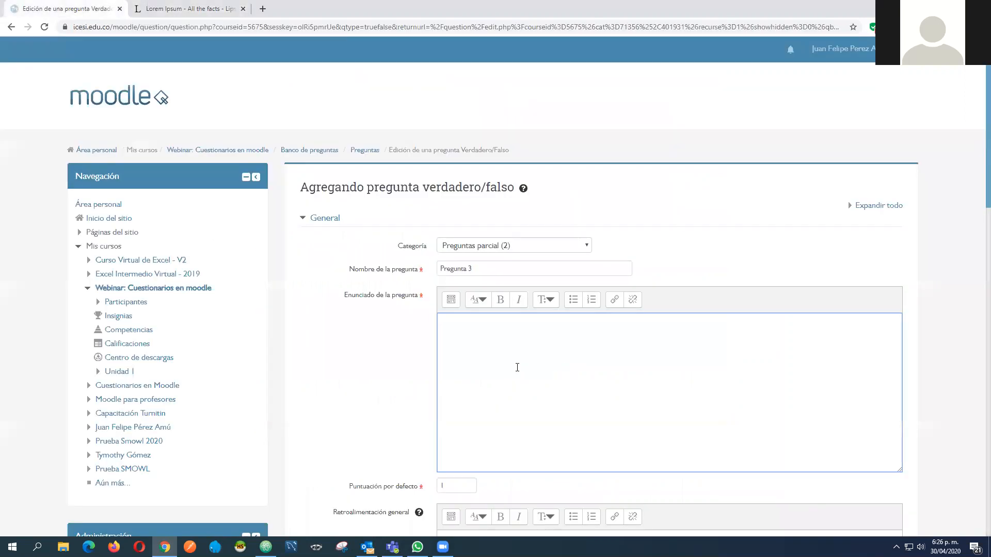
{"action": "key", "text": "ctrl+v"}
{"action": "scroll", "coordinate": [446, 316], "scroll_direction": "down", "scroll_amount": 6}
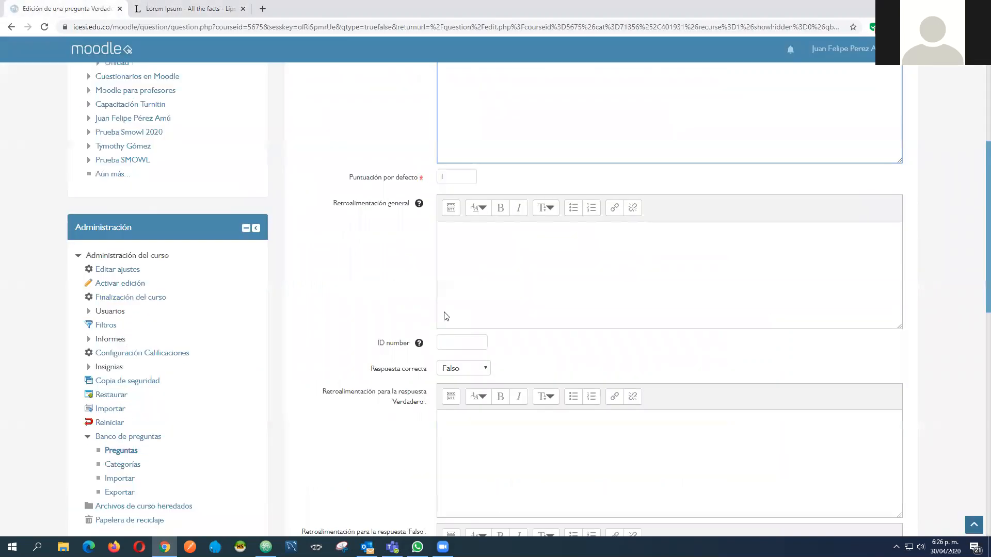
{"action": "scroll", "coordinate": [405, 303], "scroll_direction": "down", "scroll_amount": 4}
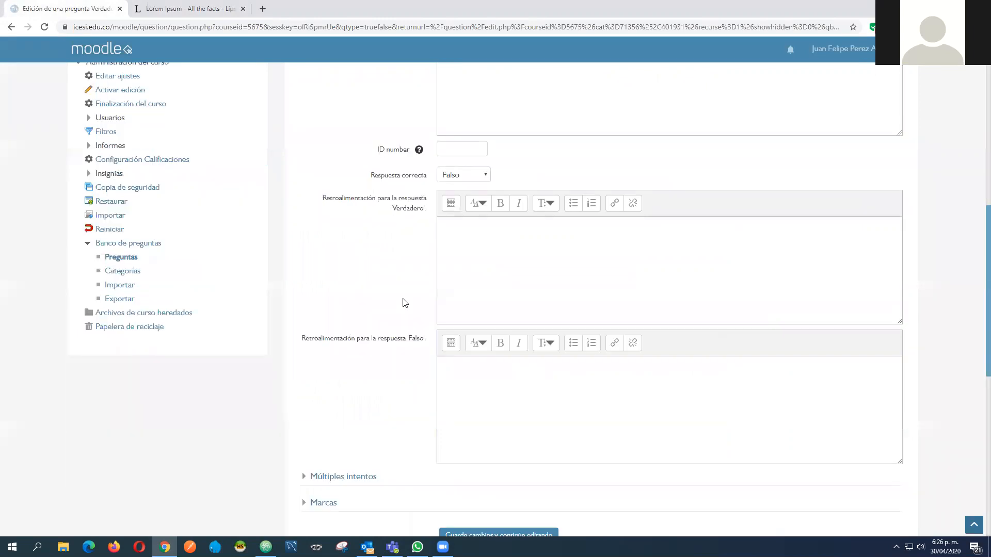
{"action": "scroll", "coordinate": [405, 303], "scroll_direction": "up", "scroll_amount": 6}
{"action": "scroll", "coordinate": [335, 199], "scroll_direction": "up", "scroll_amount": 2}
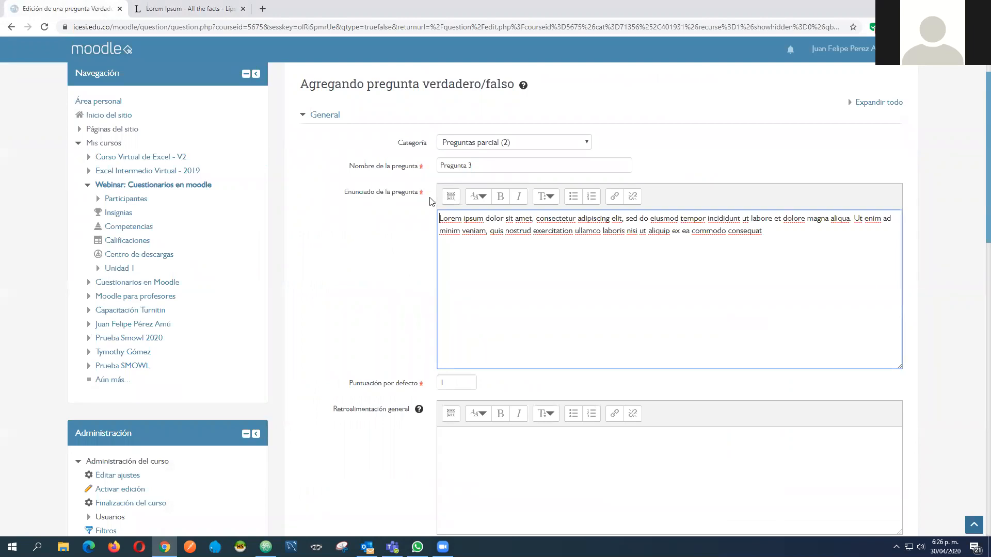
{"action": "left_click_drag", "start_coordinate": [763, 230], "coordinate": [592, 231]}
{"action": "left_click", "coordinate": [394, 285]}
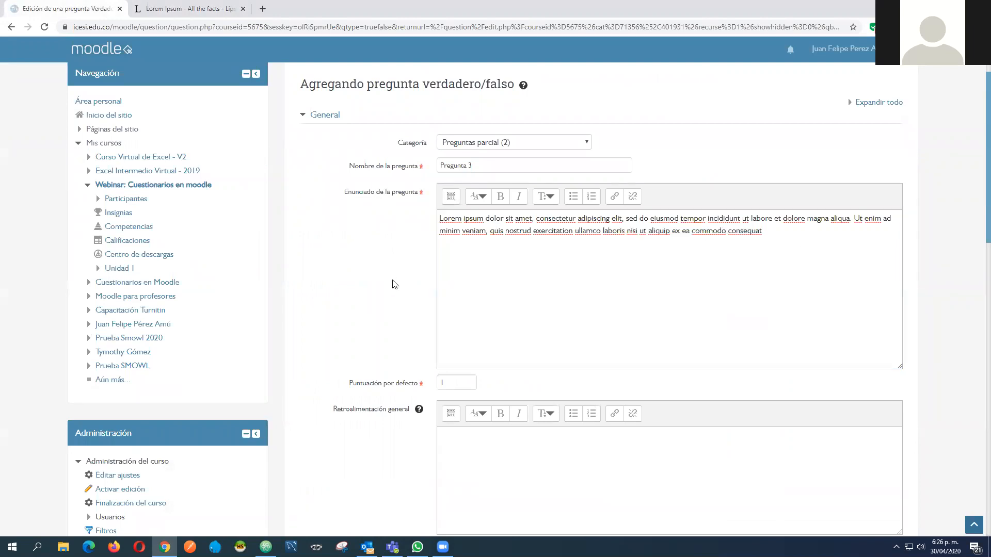
Set the correct answer of Pregunta 3 to Verdadero
{"action": "scroll", "coordinate": [395, 284], "scroll_direction": "down", "scroll_amount": 6}
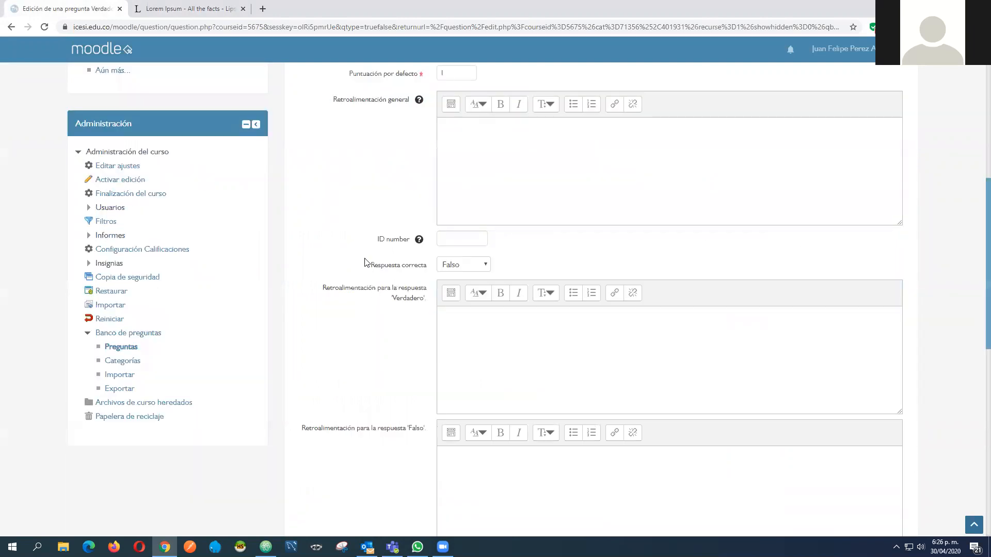
{"action": "left_click", "coordinate": [484, 269]}
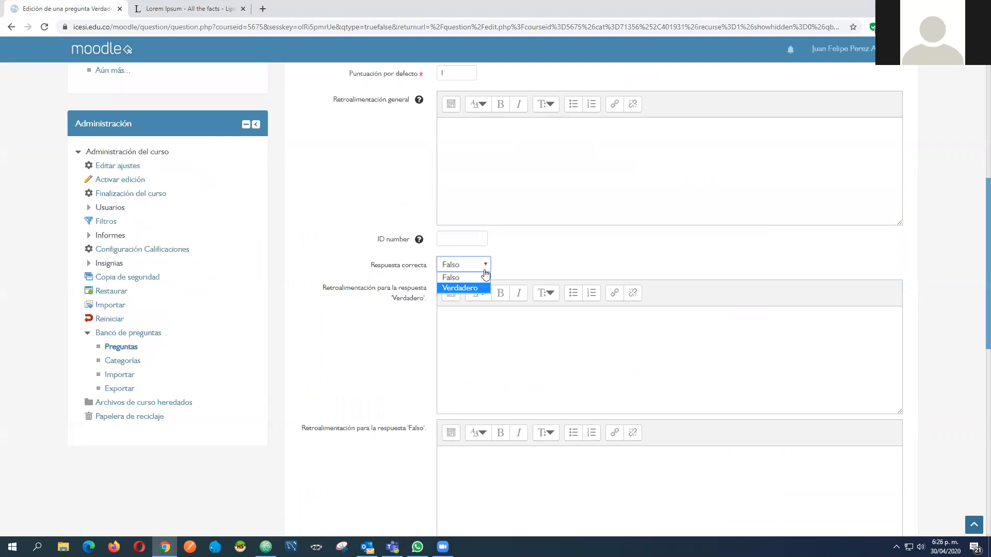
{"action": "scroll", "coordinate": [650, 222], "scroll_direction": "up", "scroll_amount": 5}
{"action": "left_click_drag", "start_coordinate": [774, 197], "coordinate": [431, 166]}
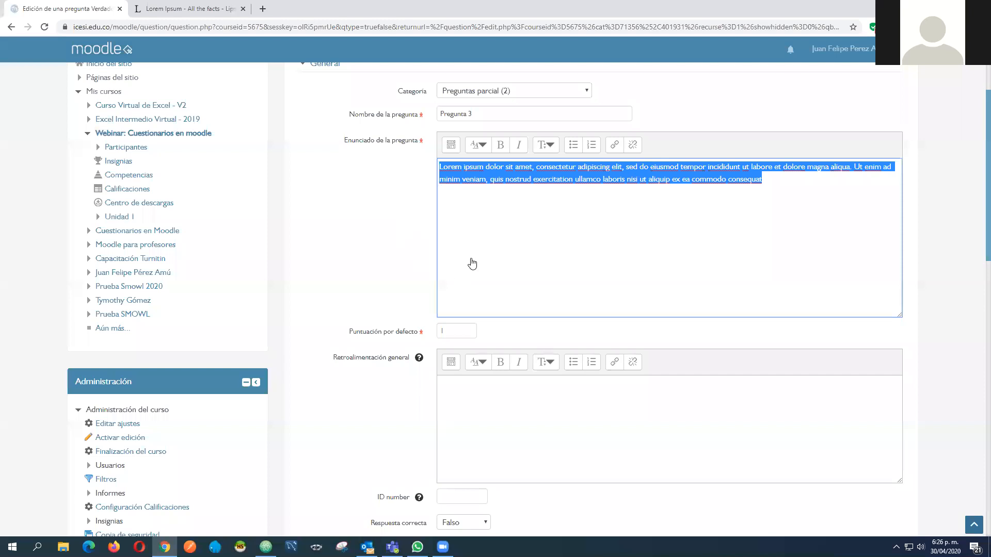
{"action": "scroll", "coordinate": [477, 286], "scroll_direction": "down", "scroll_amount": 5}
{"action": "left_click", "coordinate": [480, 265]}
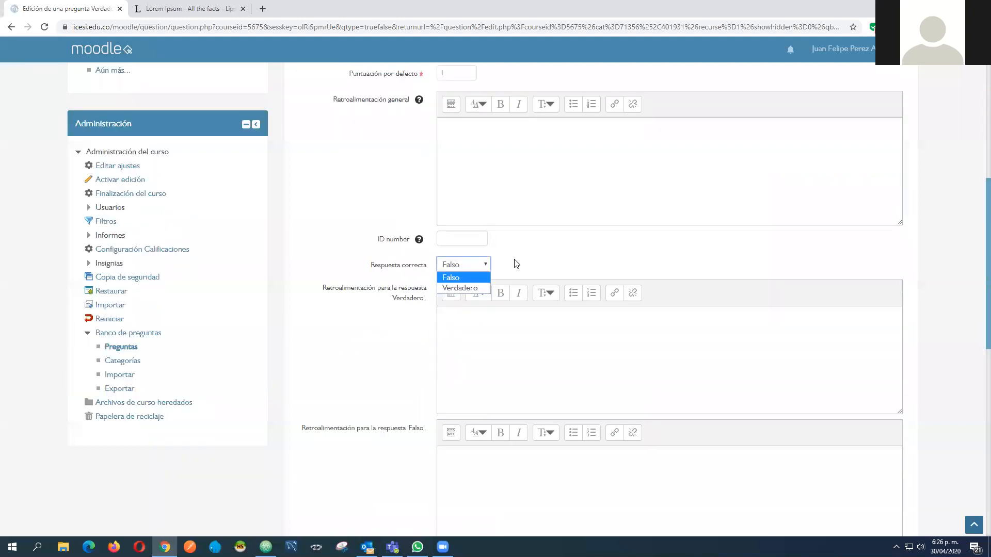
{"action": "left_click", "coordinate": [480, 264]}
{"action": "left_click", "coordinate": [472, 266]}
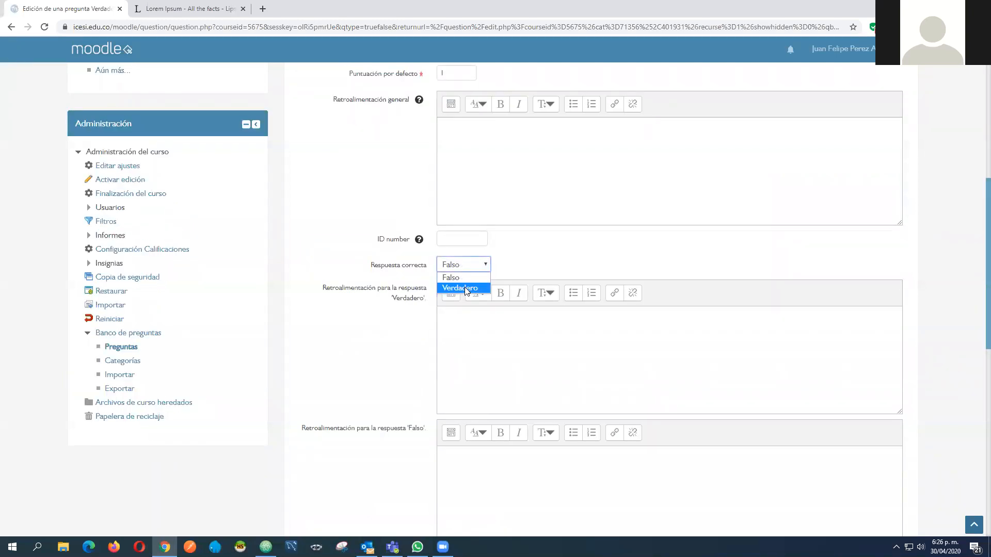
{"action": "left_click", "coordinate": [465, 289]}
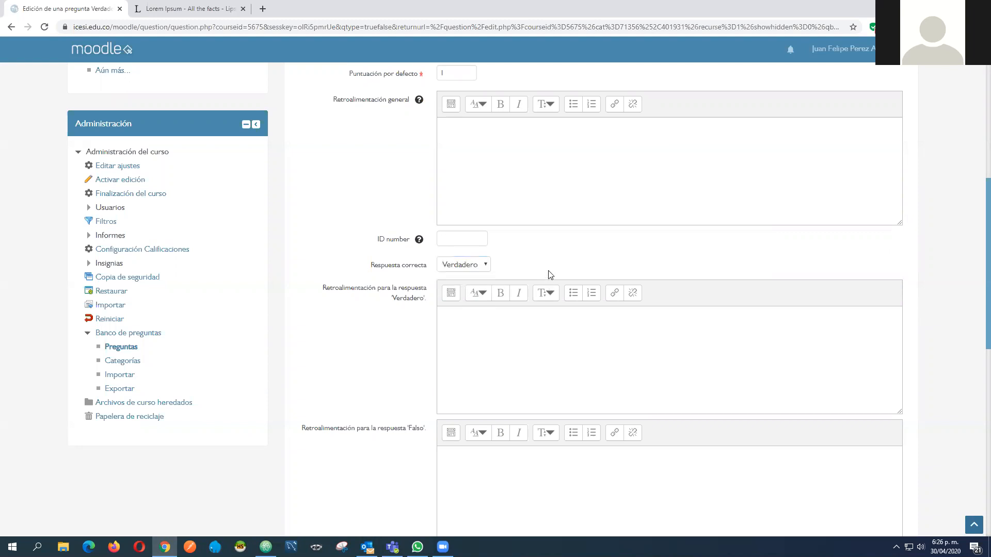
Review the feedback areas for the Verdadero and Falso answers and save the question without entering any feedback
{"action": "scroll", "coordinate": [485, 191], "scroll_direction": "down", "scroll_amount": 3}
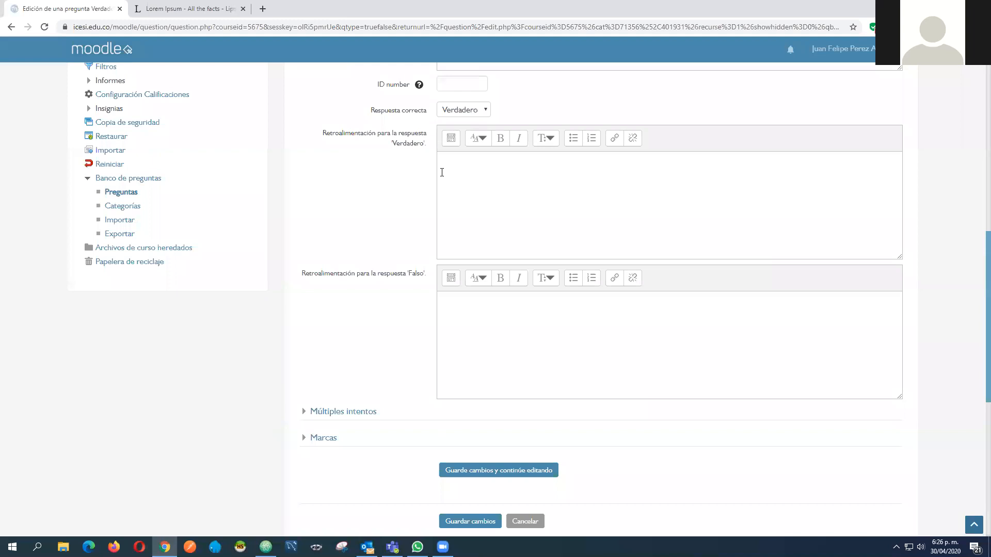
{"action": "left_click", "coordinate": [481, 254]}
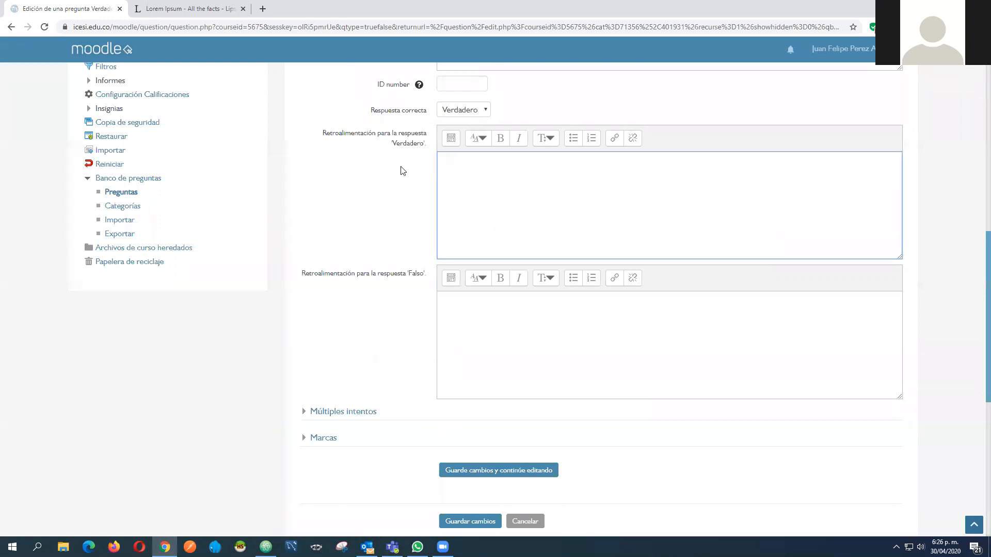
{"action": "left_click", "coordinate": [486, 347]}
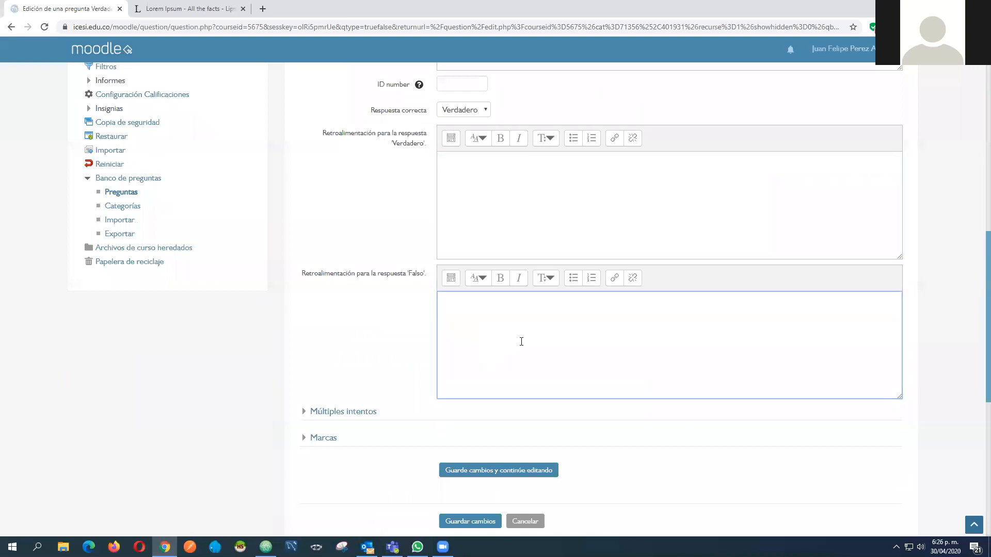
{"action": "left_click", "coordinate": [468, 199]}
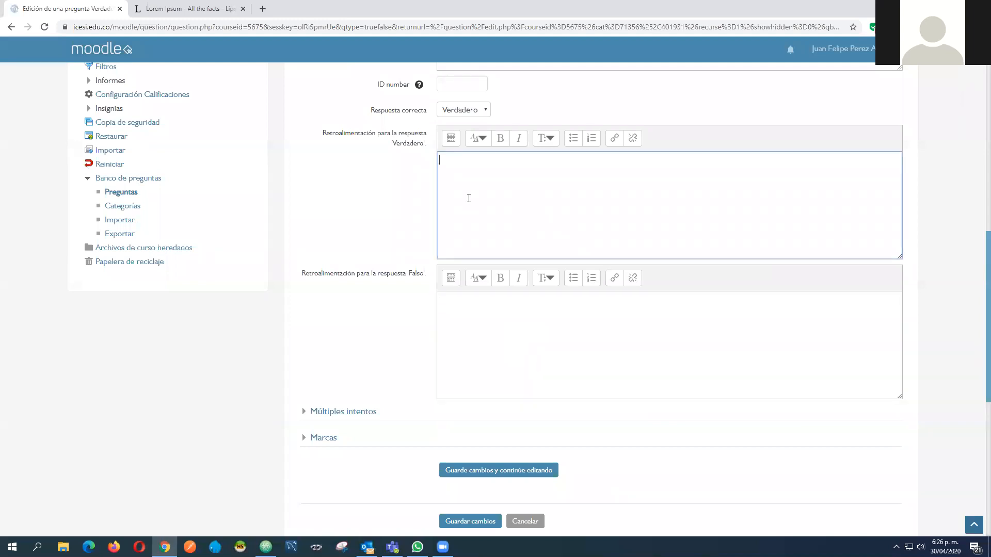
{"action": "left_click", "coordinate": [537, 354]}
{"action": "scroll", "coordinate": [378, 193], "scroll_direction": "up", "scroll_amount": 2}
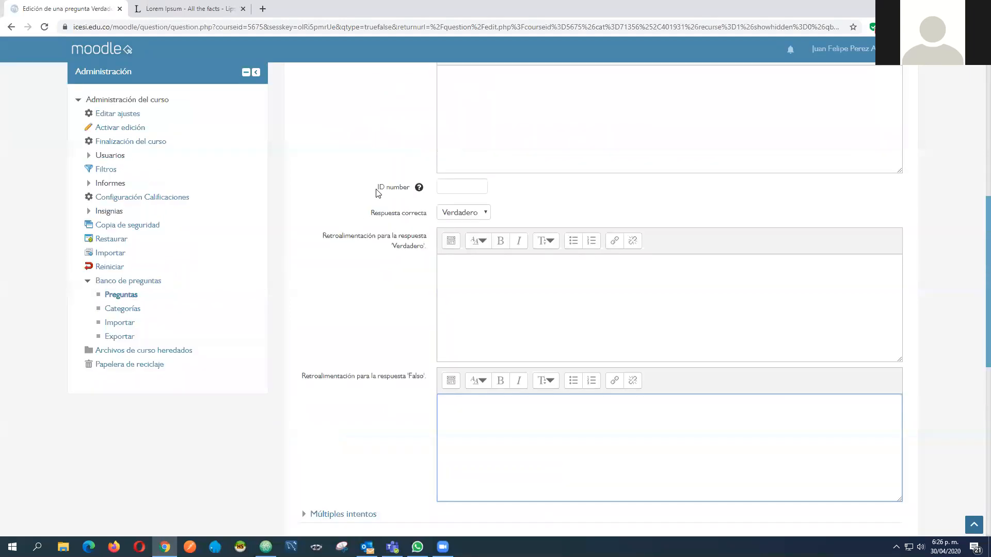
{"action": "scroll", "coordinate": [451, 303], "scroll_direction": "down", "scroll_amount": 6}
{"action": "left_click", "coordinate": [473, 323]}
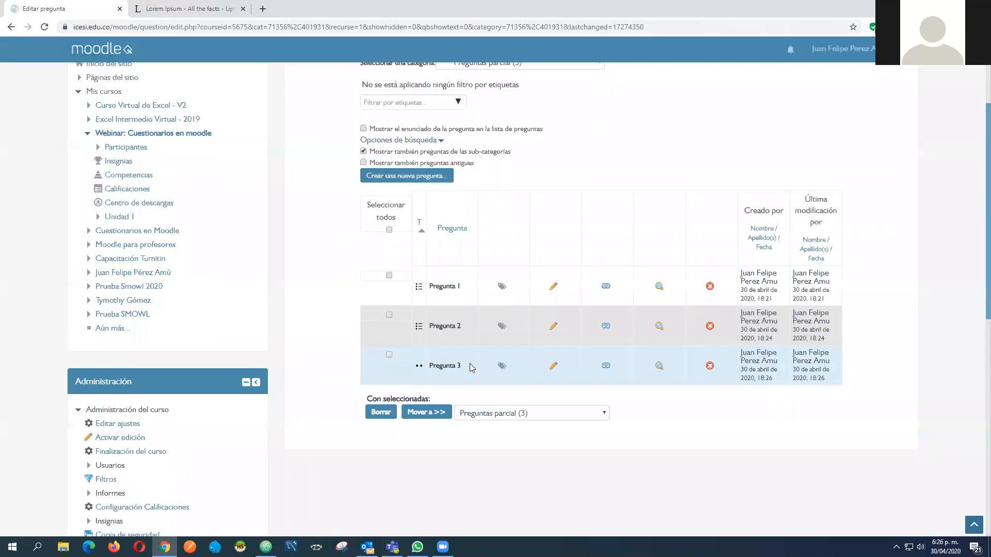
Preview Pregunta 3 from the question bank, submit and finish with the answer Verdadero, and close the preview
{"action": "scroll", "coordinate": [537, 221], "scroll_direction": "up", "scroll_amount": 2}
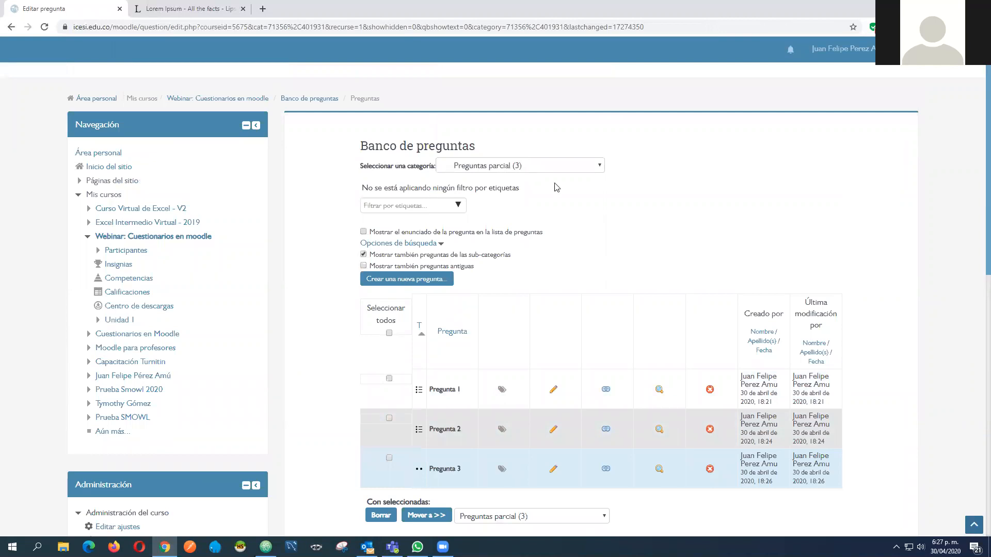
{"action": "scroll", "coordinate": [431, 260], "scroll_direction": "down", "scroll_amount": 3}
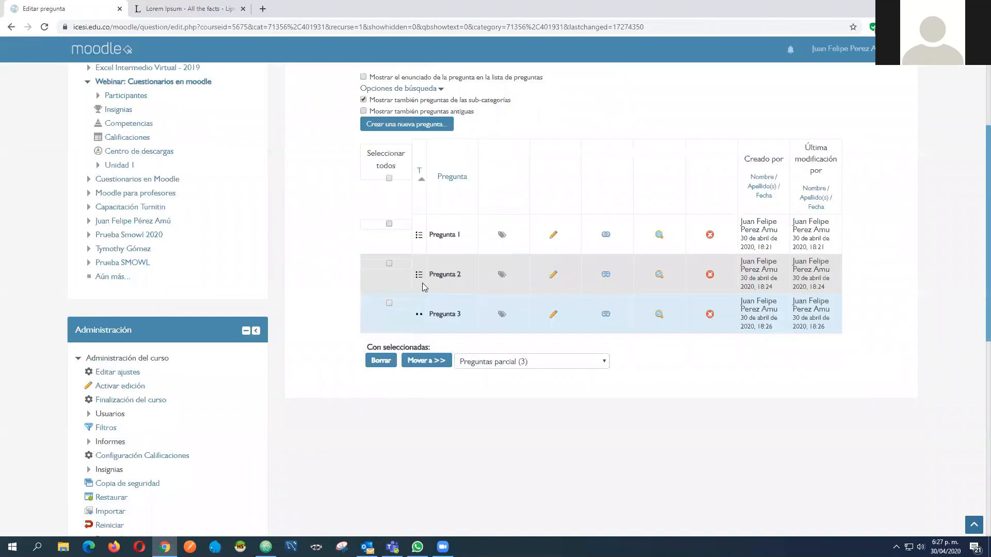
{"action": "left_click", "coordinate": [658, 316]}
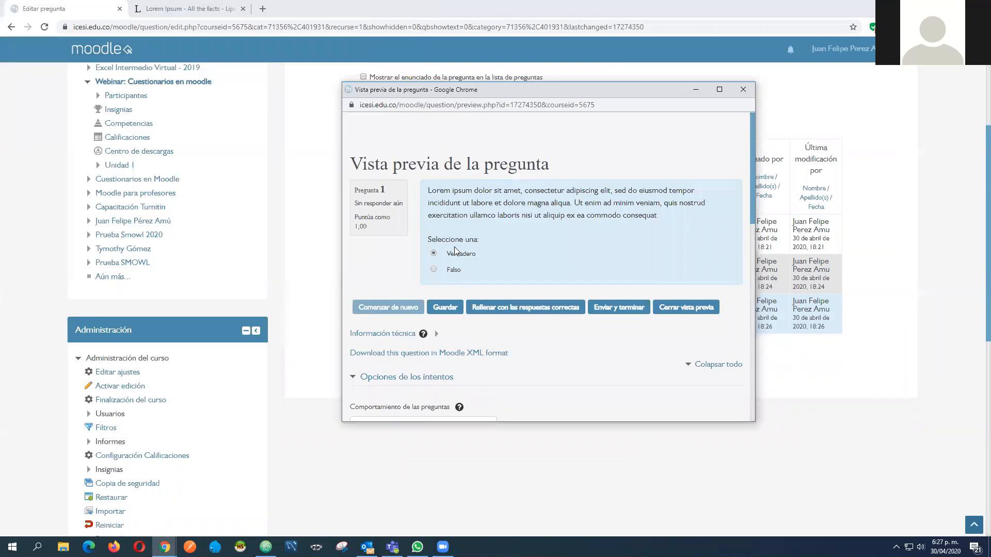
{"action": "left_click", "coordinate": [613, 309]}
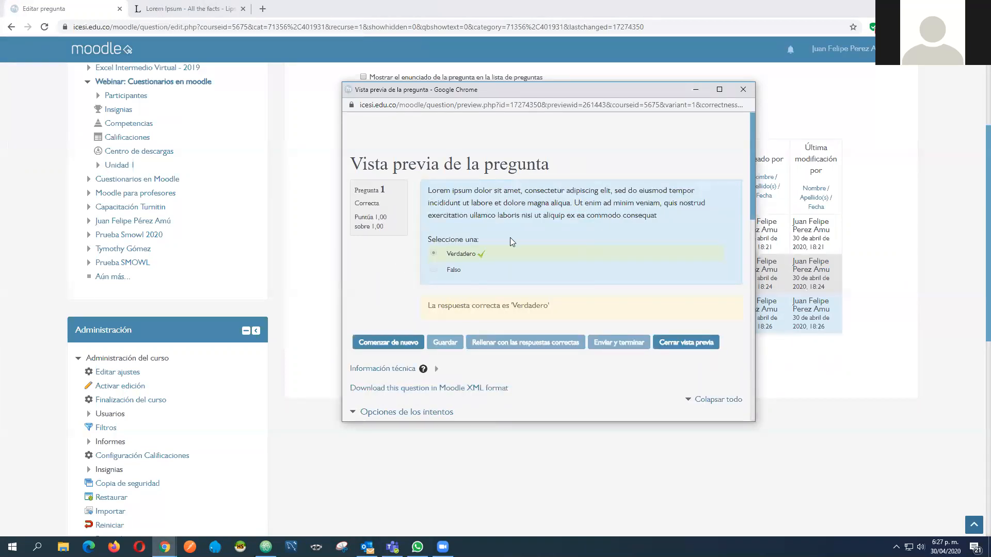
{"action": "left_click", "coordinate": [681, 343]}
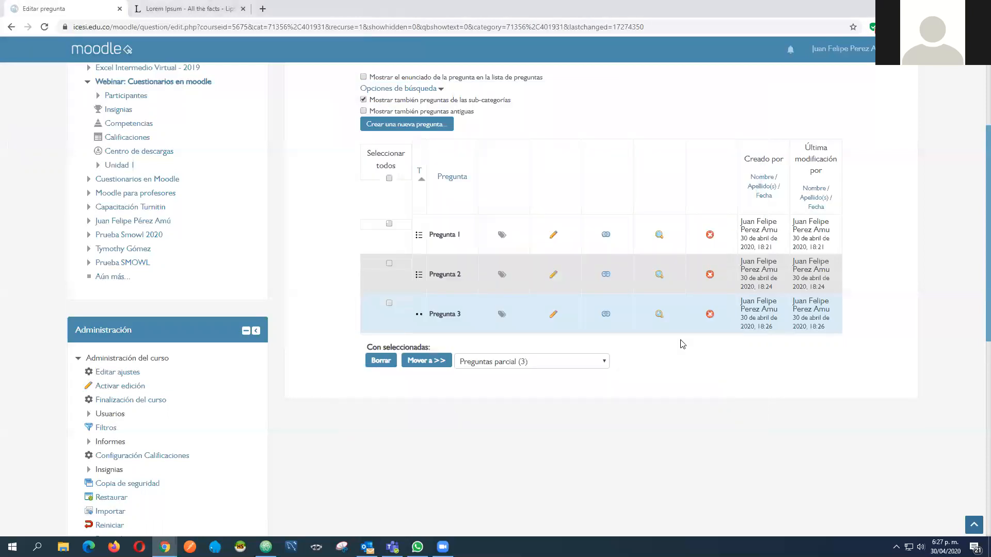
Add a new Emparejamiento question to the Preguntas parcial category and begin editing its name
{"action": "scroll", "coordinate": [713, 339], "scroll_direction": "up", "scroll_amount": 5}
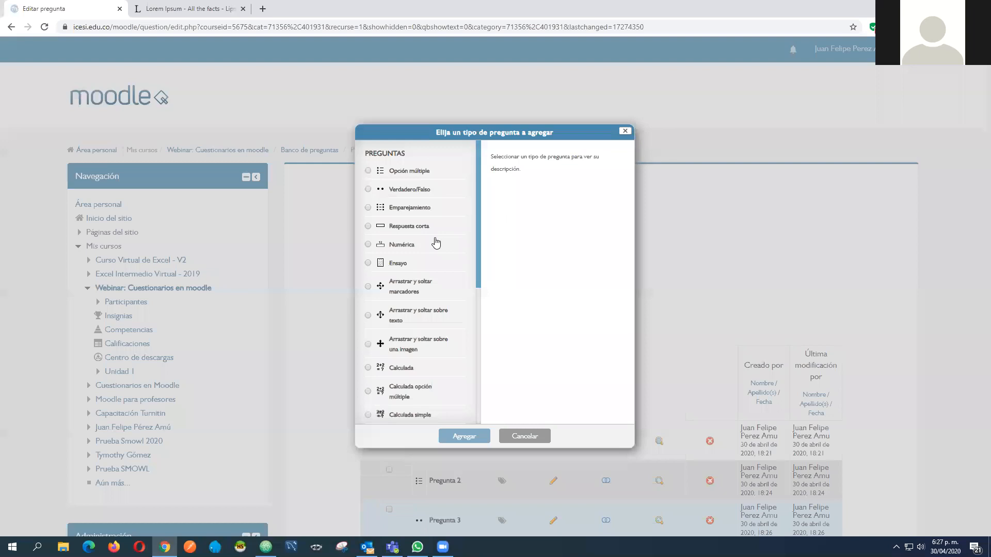
{"action": "left_click", "coordinate": [409, 207]}
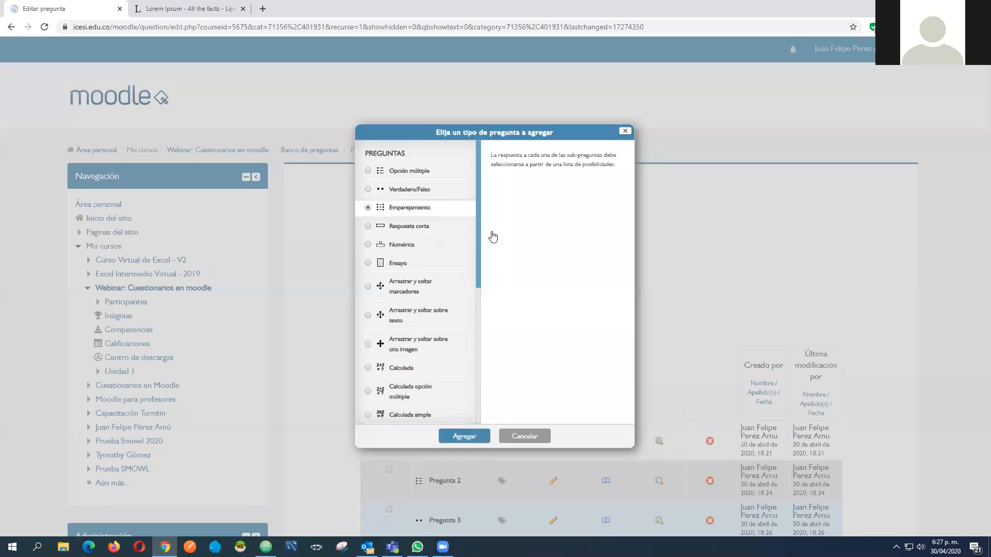
{"action": "scroll", "coordinate": [480, 394], "scroll_direction": "down", "scroll_amount": 4}
{"action": "scroll", "coordinate": [473, 438], "scroll_direction": "up", "scroll_amount": 4}
{"action": "left_click", "coordinate": [467, 437]}
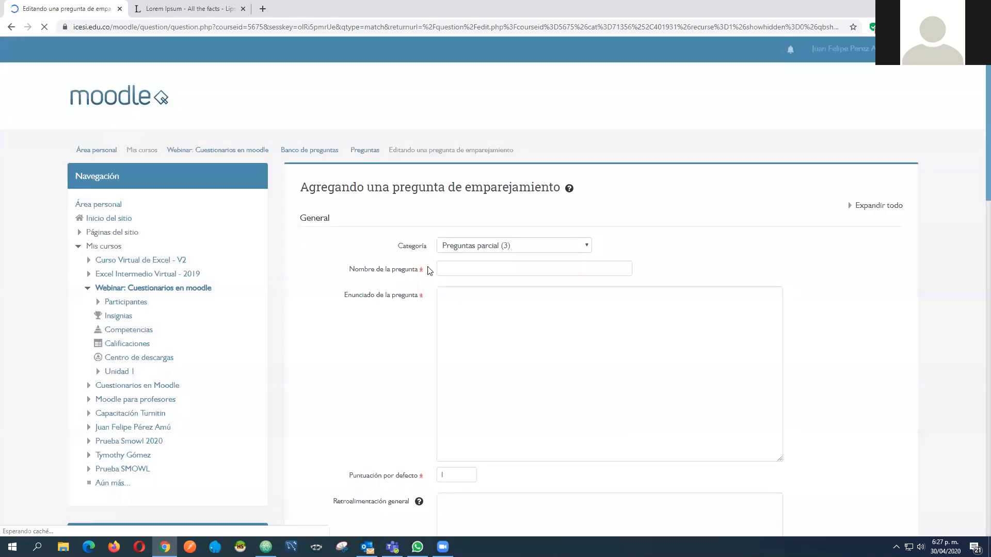
{"action": "left_click", "coordinate": [448, 268]}
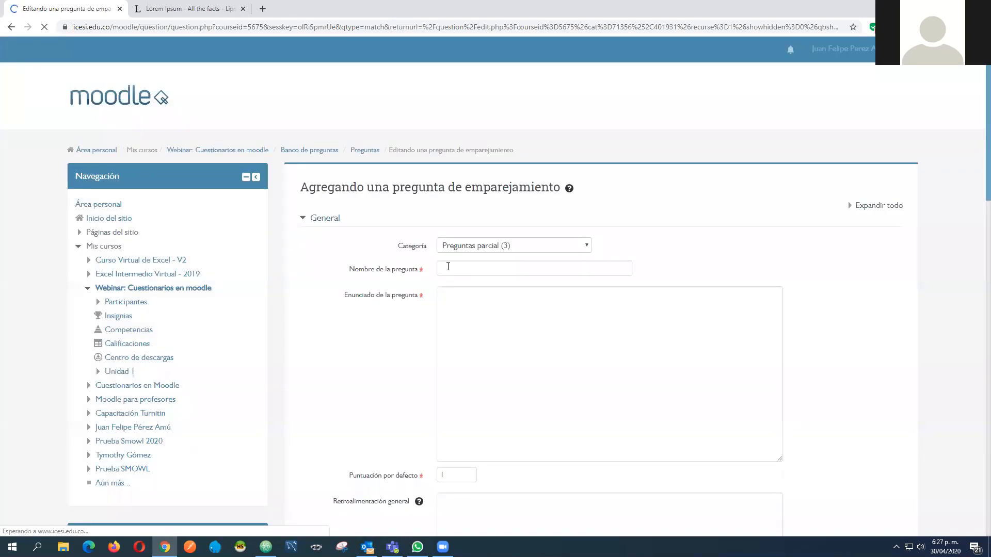
Name the matching question "Pregunta 4" and paste the Lorem Ipsum passage from the Lorem Ipsum page as its statement
{"action": "type", "text": "Pregunta 4"}
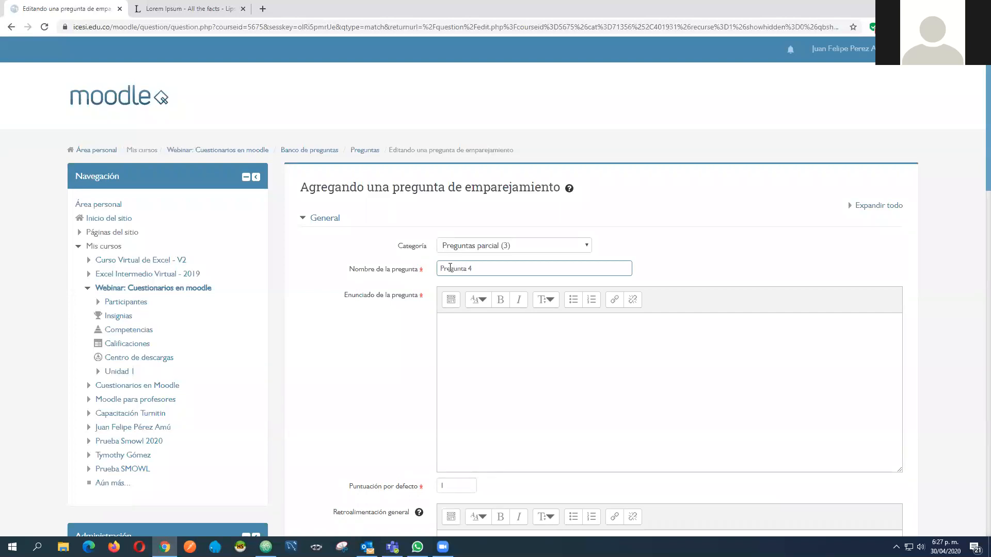
{"action": "left_click", "coordinate": [487, 349]}
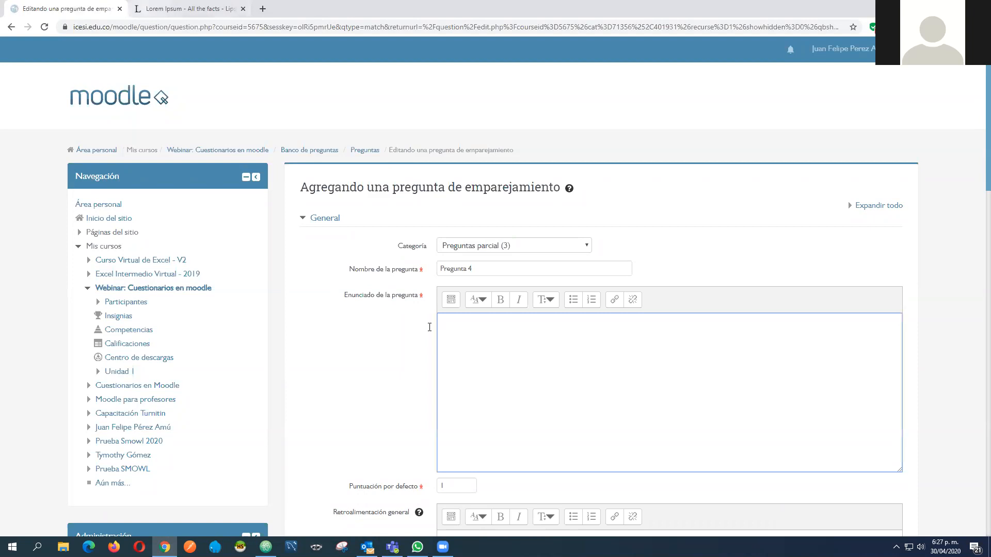
{"action": "key", "text": "ctrl+Tab"}
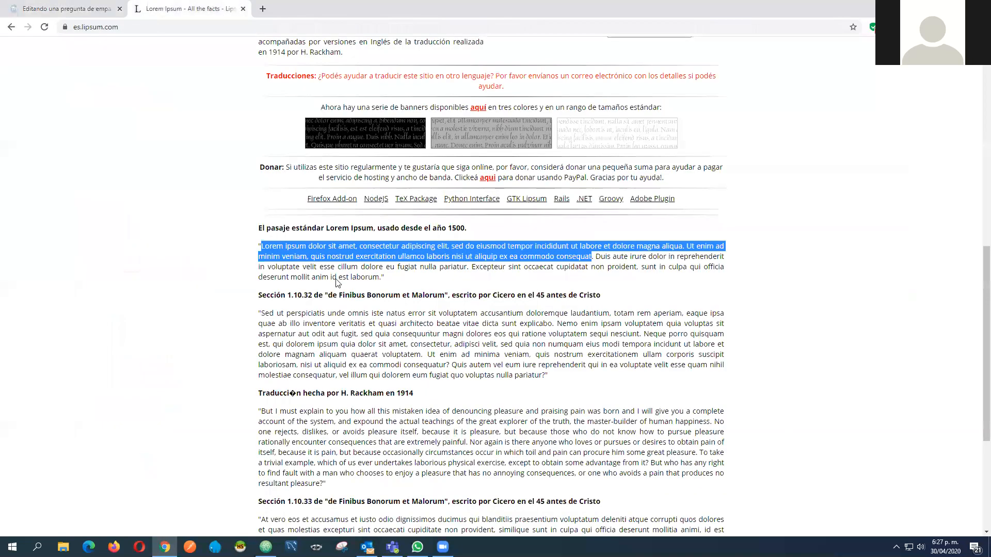
{"action": "key", "text": "ctrl+c"}
{"action": "key", "text": "ctrl+shift+Tab"}
{"action": "key", "text": "ctrl+v"}
Review the question's default score, general feedback, ID number and shuffle settings down to the answers section
{"action": "scroll", "coordinate": [436, 250], "scroll_direction": "down", "scroll_amount": 3}
{"action": "scroll", "coordinate": [411, 232], "scroll_direction": "down", "scroll_amount": 2}
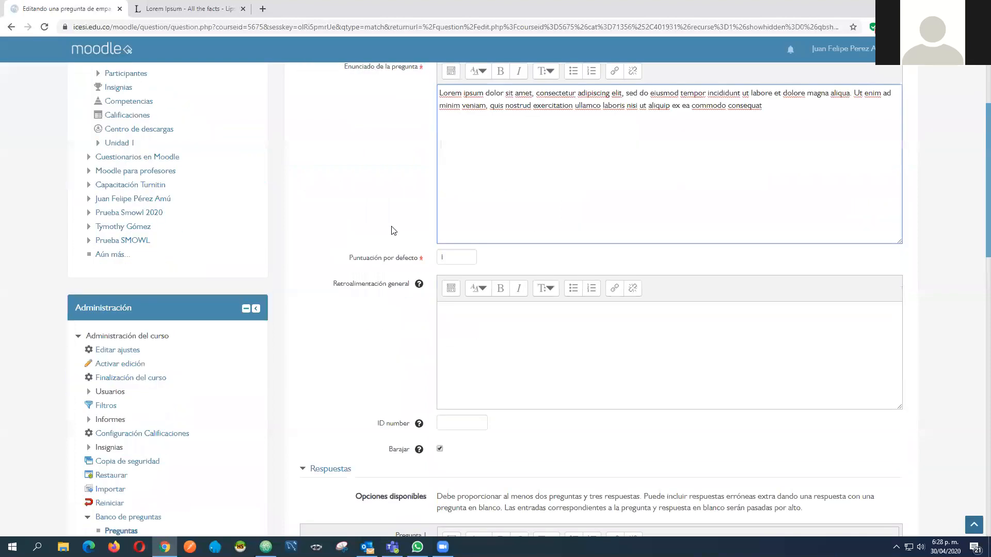
{"action": "scroll", "coordinate": [400, 214], "scroll_direction": "down", "scroll_amount": 1}
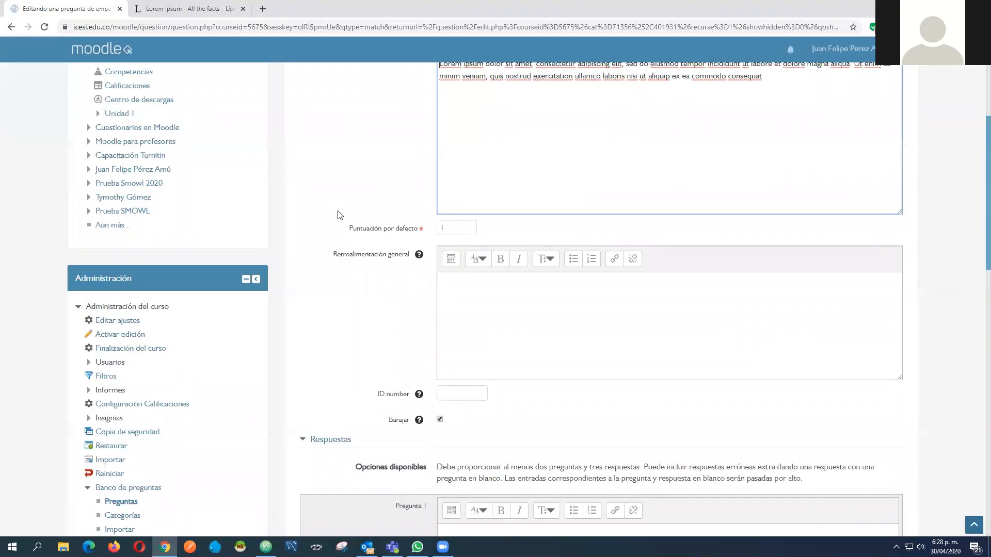
{"action": "scroll", "coordinate": [470, 235], "scroll_direction": "down", "scroll_amount": 1}
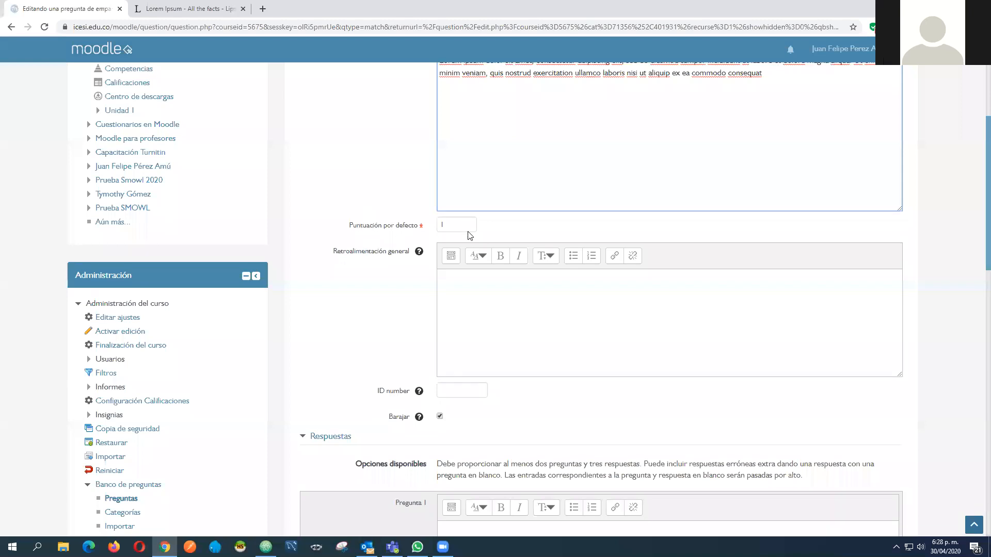
{"action": "scroll", "coordinate": [454, 222], "scroll_direction": "down", "scroll_amount": 2}
{"action": "scroll", "coordinate": [405, 206], "scroll_direction": "down", "scroll_amount": 1}
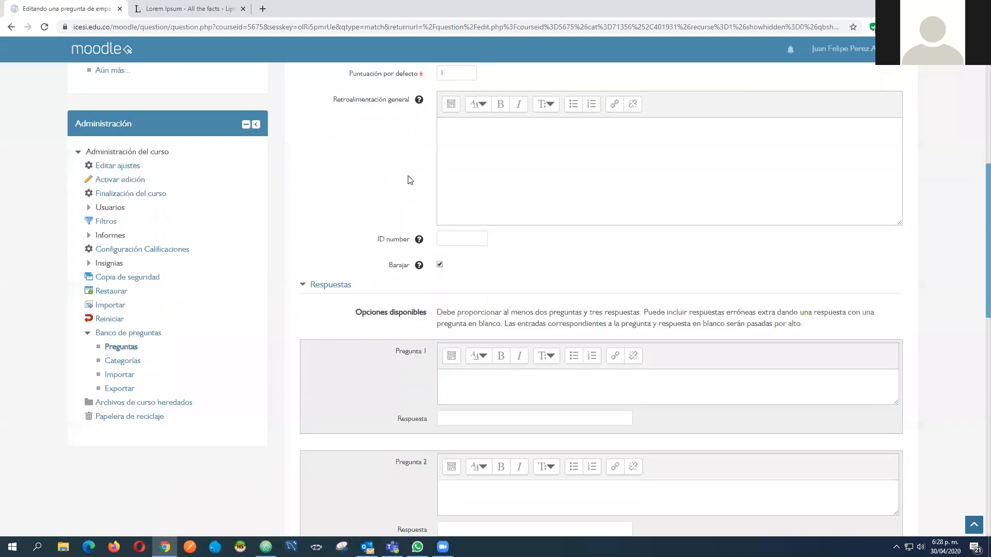
{"action": "scroll", "coordinate": [438, 176], "scroll_direction": "down", "scroll_amount": 3}
{"action": "scroll", "coordinate": [392, 181], "scroll_direction": "down", "scroll_amount": 1}
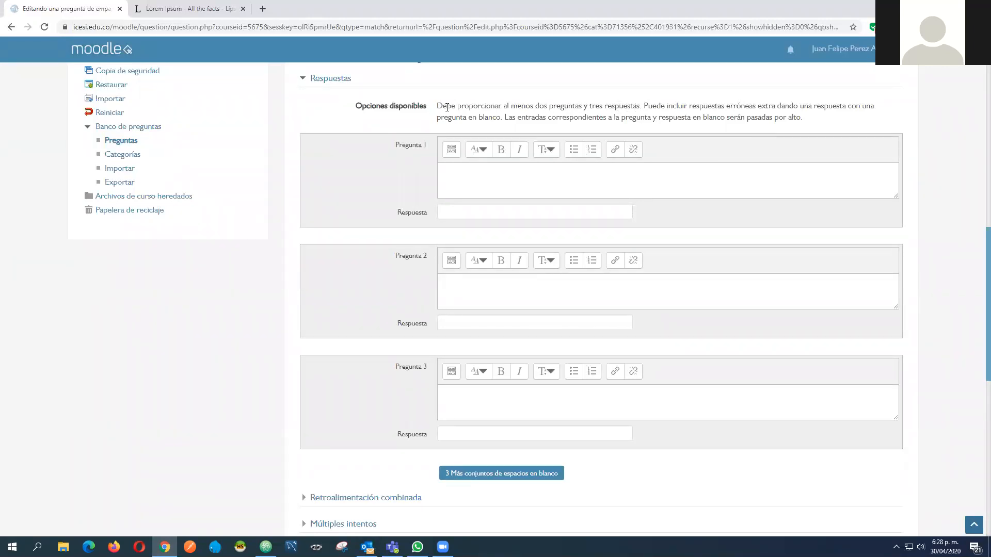
Fill the first matching pair with the placeholder question "Pregunta 1" and the answer "Respuesta 1"
{"action": "left_click", "coordinate": [512, 179]}
{"action": "type", "text": "Pr"}
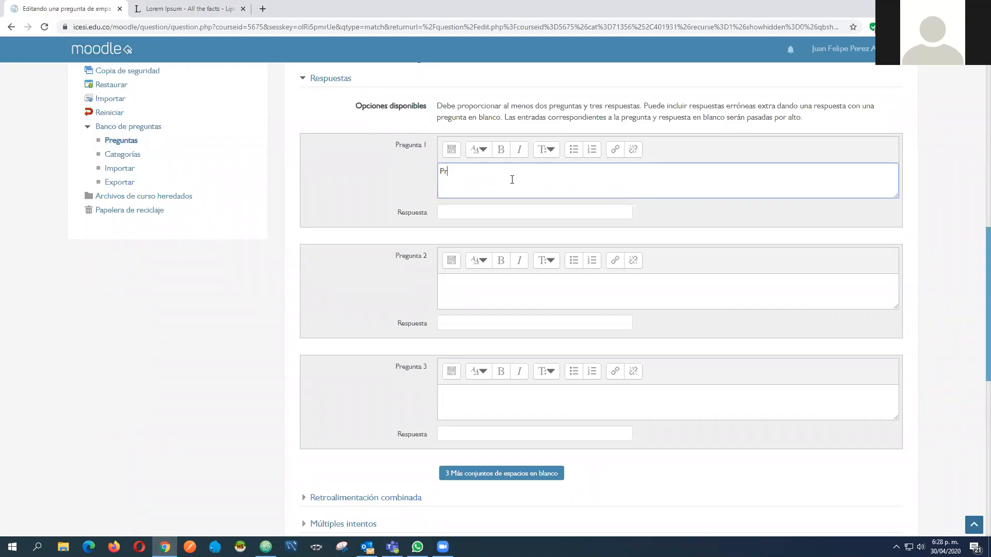
{"action": "type", "text": "egunta 1"}
{"action": "left_click", "coordinate": [472, 215]}
{"action": "type", "text": "Respuesta"}
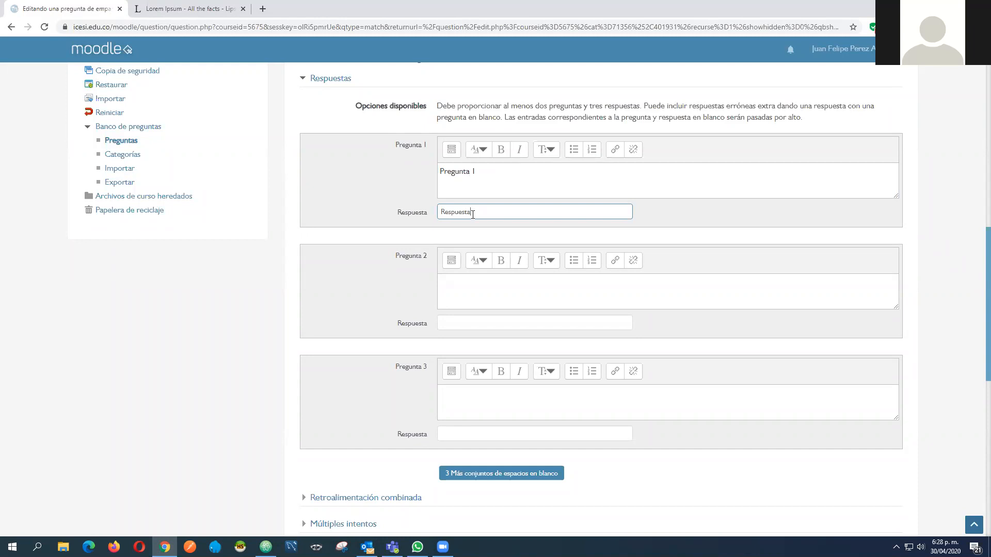
{"action": "type", "text": " 1"}
{"action": "left_click_drag", "start_coordinate": [573, 178], "coordinate": [427, 172]}
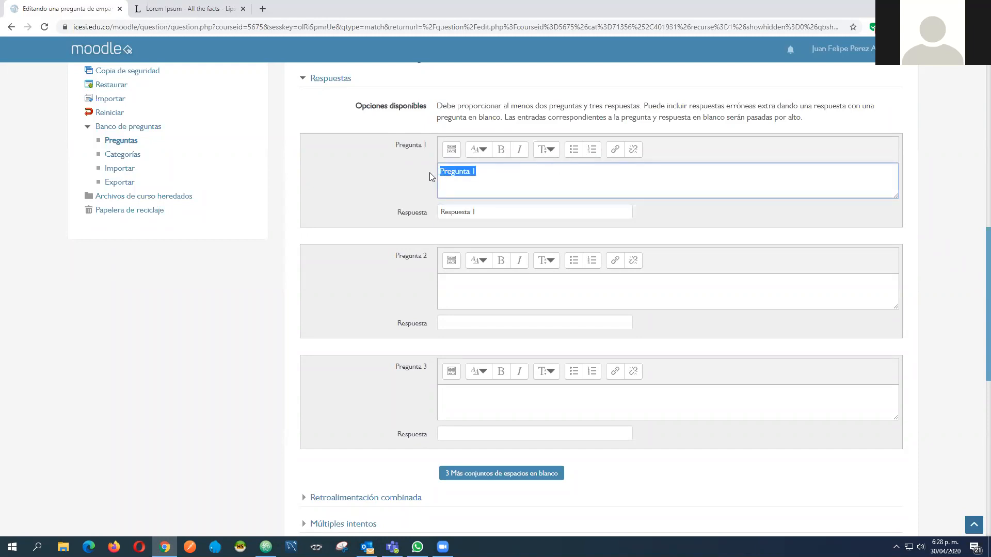
{"action": "left_click_drag", "start_coordinate": [487, 213], "coordinate": [440, 214]}
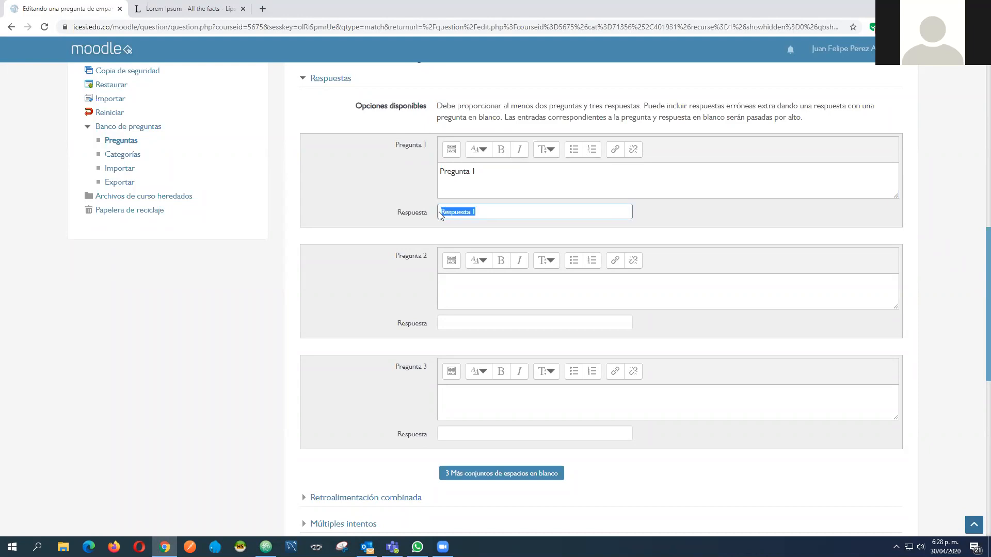
Replace the first matching pair with the question "Valle del cauca" and the answer "Cali"
{"action": "left_click_drag", "start_coordinate": [490, 174], "coordinate": [413, 174]}
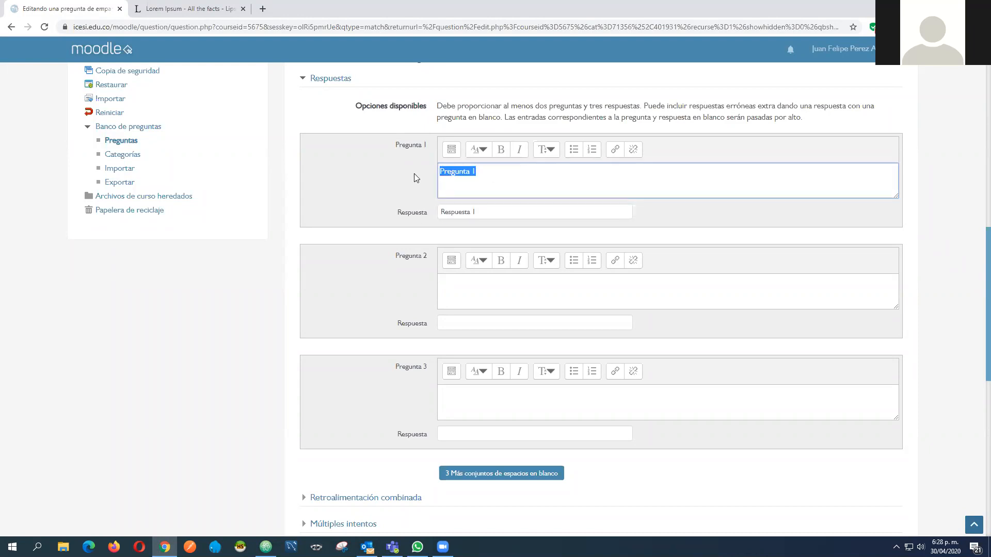
{"action": "key", "text": "BackSpace"}
{"action": "type", "text": "Valle del cauca"}
{"action": "key", "text": "Tab"}
{"action": "type", "text": "Cali"}
Enter "Cauca" with answer "Popayán" as the second pair and "Antioquia" with answer "Medellín" as the third
{"action": "left_click", "coordinate": [465, 284]}
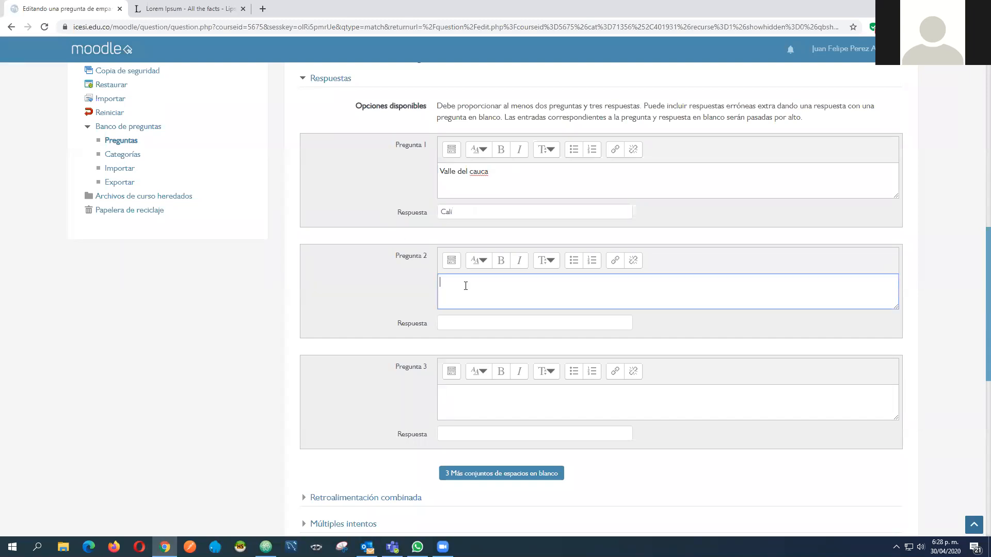
{"action": "type", "text": "Cauca"}
{"action": "left_click", "coordinate": [454, 320]}
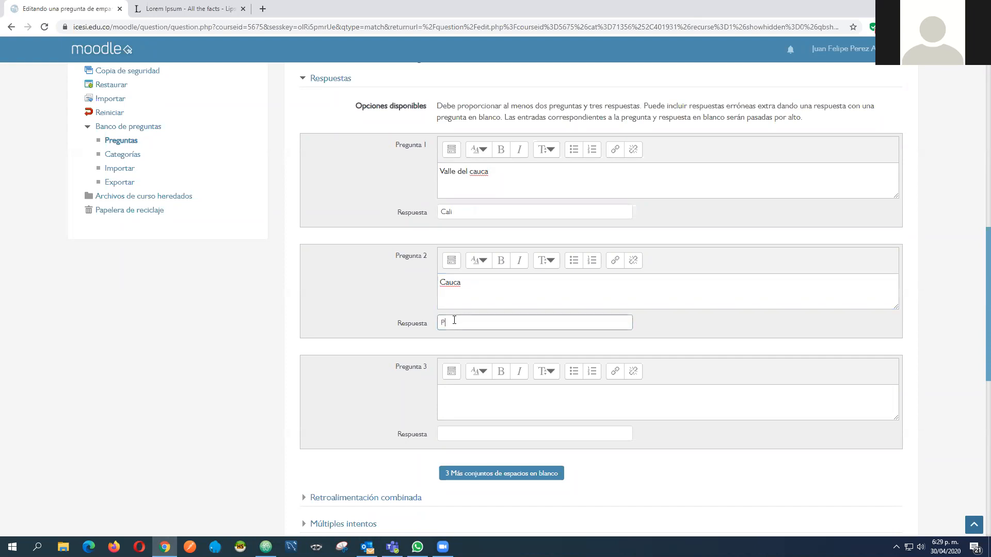
{"action": "type", "text": "Popayán"}
{"action": "left_click", "coordinate": [469, 385]}
{"action": "type", "text": "Antioquia"}
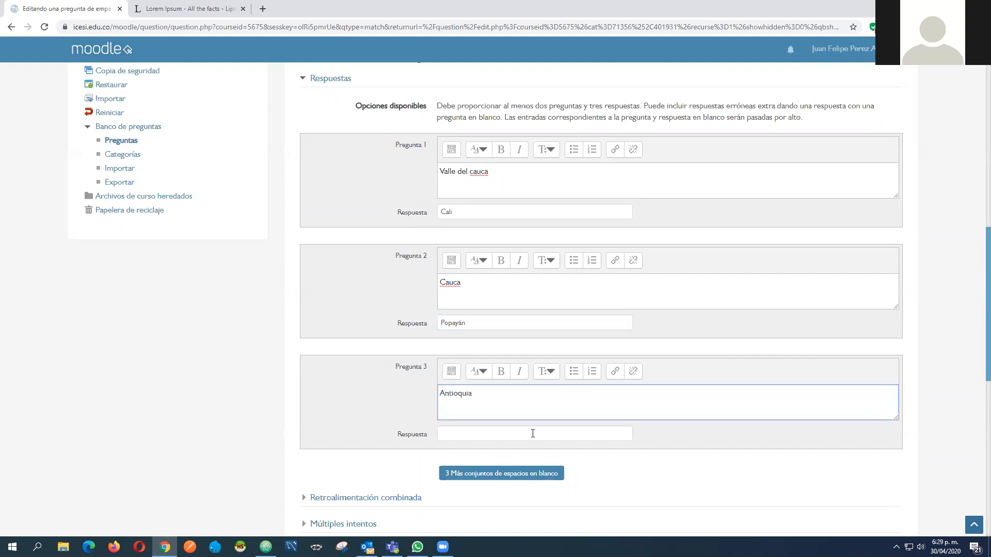
{"action": "left_click", "coordinate": [502, 433]}
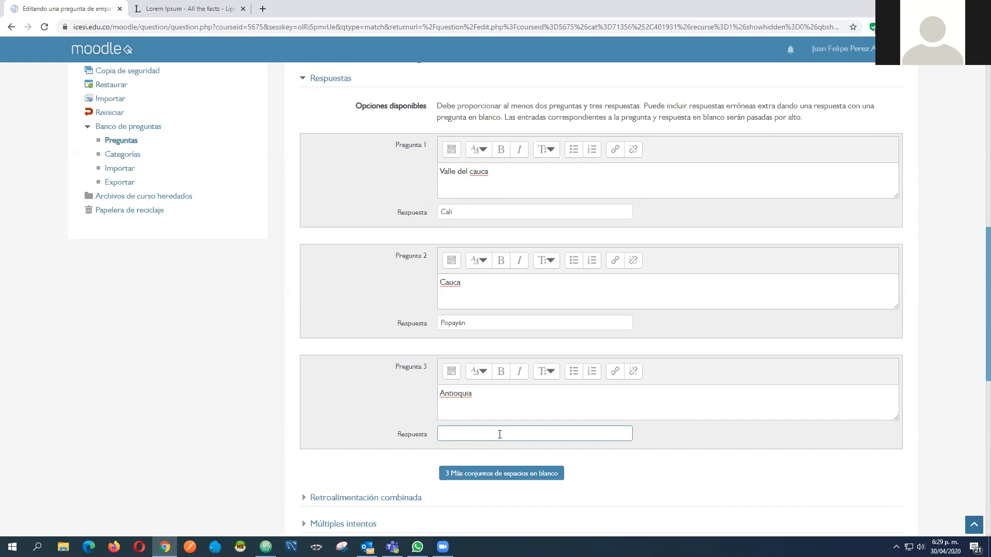
{"action": "type", "text": "Medel"}
Clear the third pair's question text so that Medellín stays only as an extra wrong answer
{"action": "left_click", "coordinate": [459, 187]}
{"action": "left_click", "coordinate": [458, 211]}
{"action": "left_click", "coordinate": [464, 280]}
{"action": "left_click", "coordinate": [462, 326]}
{"action": "left_click", "coordinate": [471, 405]}
{"action": "left_click", "coordinate": [466, 434]}
{"action": "left_click_drag", "start_coordinate": [490, 393], "coordinate": [418, 393]}
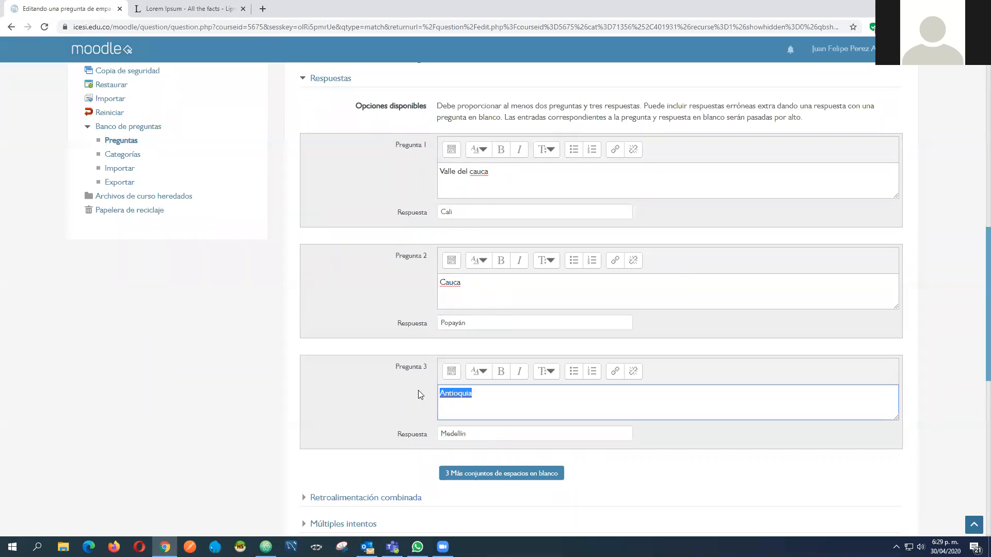
{"action": "key", "text": "BackSpace"}
Check the two questions and three answers against the stated minimum, and examine the option for adding three more blank pairs
{"action": "left_click_drag", "start_coordinate": [536, 106], "coordinate": [583, 109]}
{"action": "left_click", "coordinate": [458, 185]}
{"action": "left_click", "coordinate": [455, 284]}
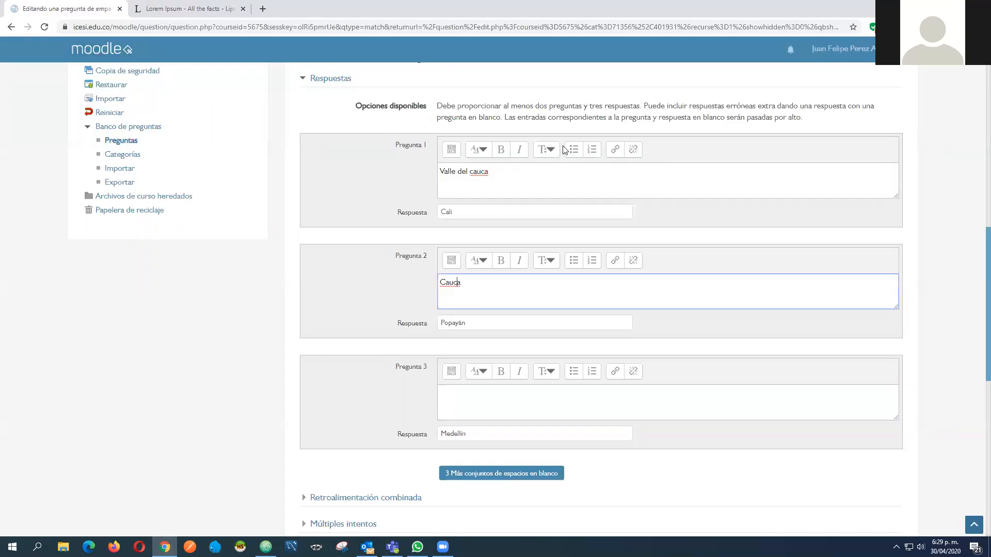
{"action": "left_click", "coordinate": [464, 321]}
{"action": "left_click", "coordinate": [463, 433]}
{"action": "left_click", "coordinate": [448, 212]}
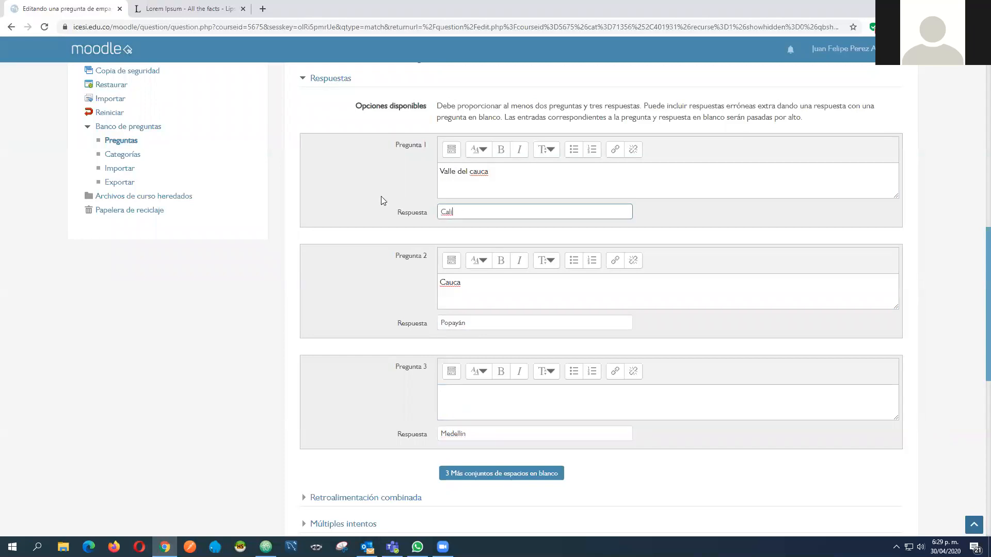
{"action": "scroll", "coordinate": [364, 195], "scroll_direction": "down", "scroll_amount": 1}
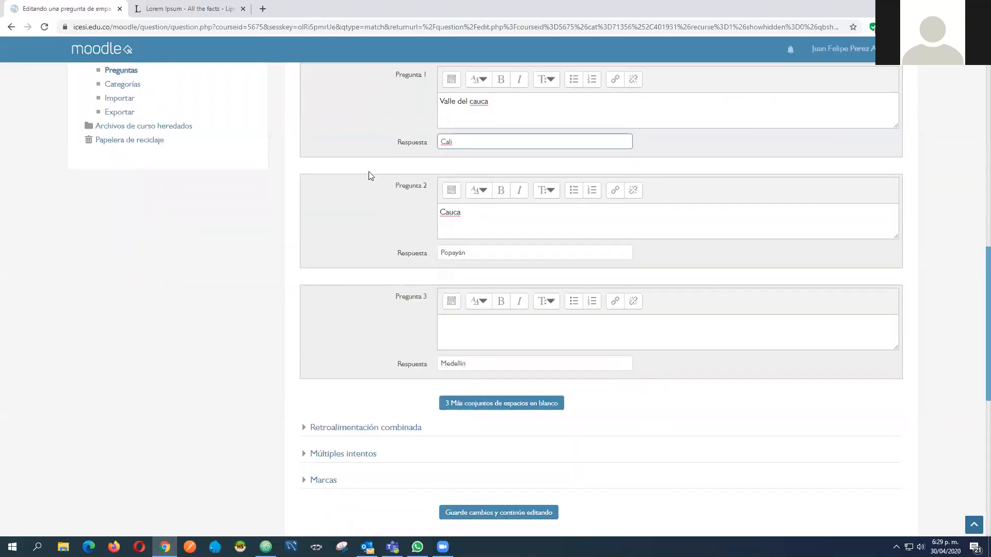
{"action": "scroll", "coordinate": [369, 175], "scroll_direction": "down", "scroll_amount": 4}
{"action": "scroll", "coordinate": [441, 156], "scroll_direction": "up", "scroll_amount": 2}
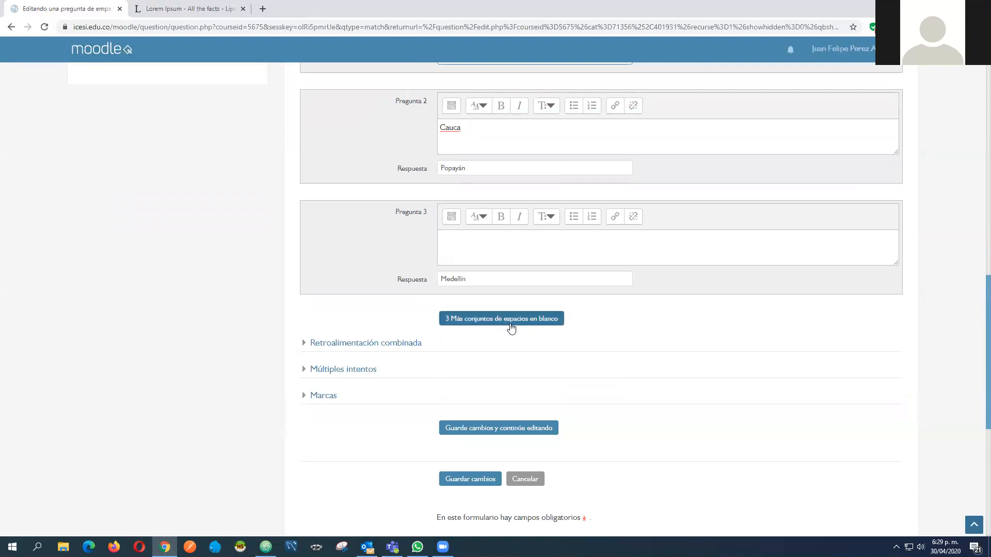
{"action": "scroll", "coordinate": [522, 325], "scroll_direction": "up", "scroll_amount": 1}
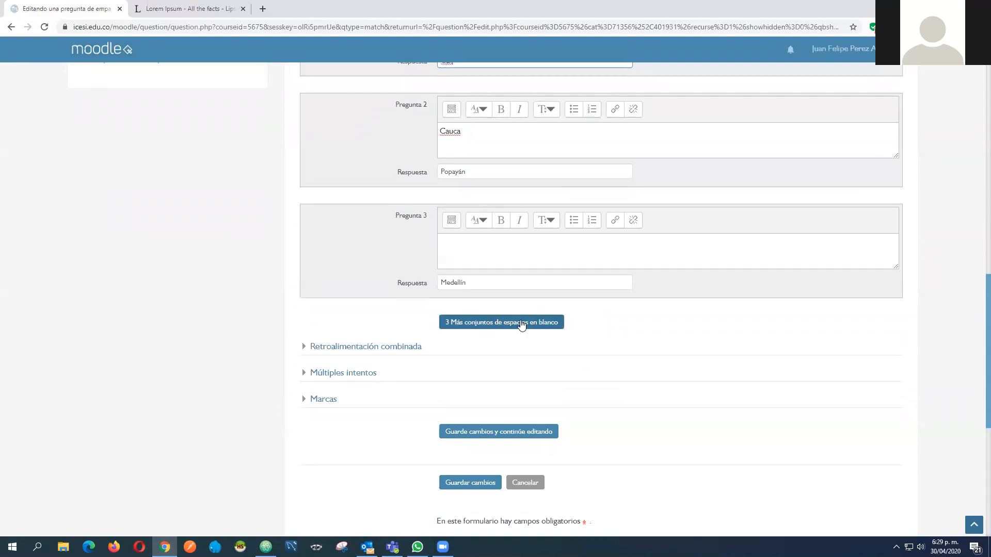
{"action": "scroll", "coordinate": [522, 326], "scroll_direction": "up", "scroll_amount": 3}
Save the matching question to the question bank, leaving the combined feedback, multiple attempts and tags sections untouched
{"action": "scroll", "coordinate": [480, 358], "scroll_direction": "down", "scroll_amount": 3}
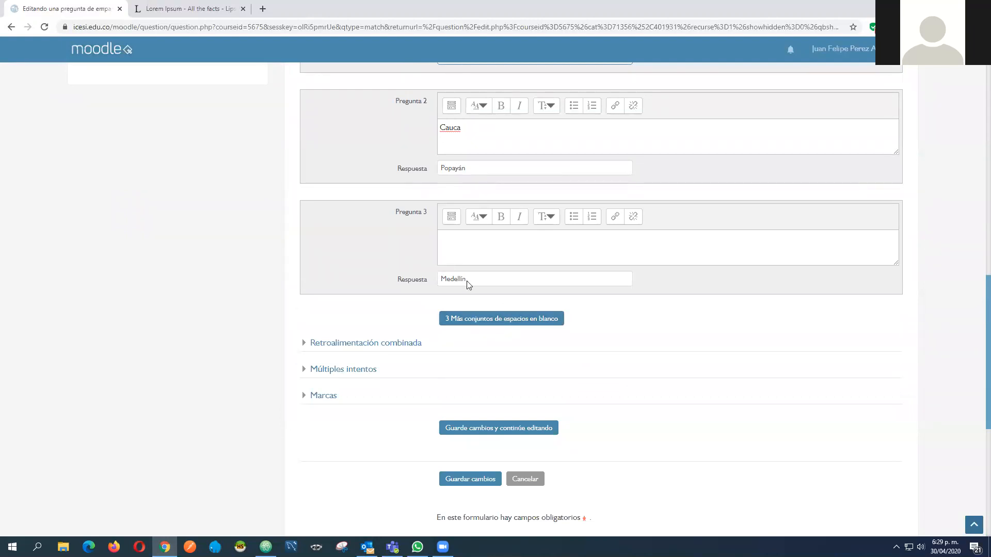
{"action": "scroll", "coordinate": [463, 281], "scroll_direction": "down", "scroll_amount": 2}
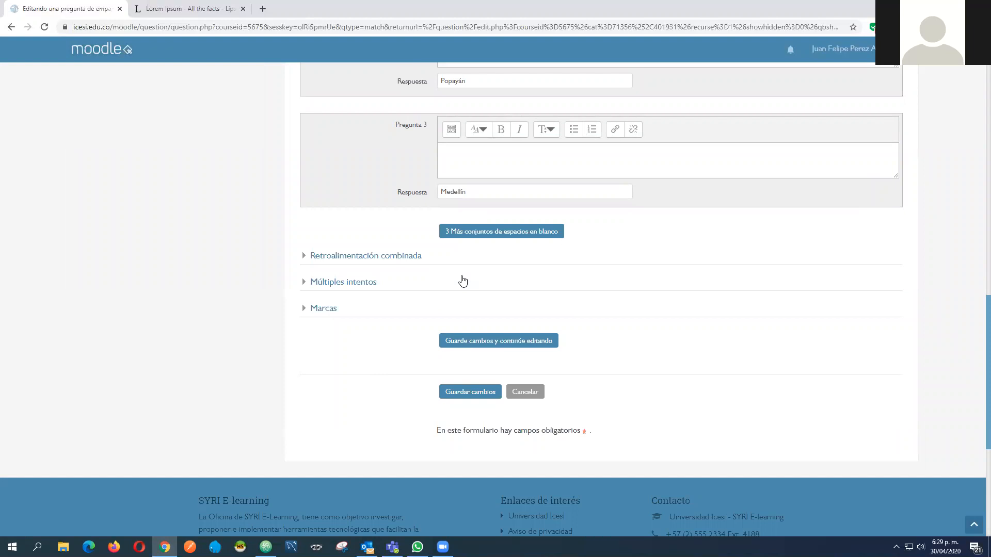
{"action": "scroll", "coordinate": [462, 280], "scroll_direction": "down", "scroll_amount": 3}
{"action": "left_click", "coordinate": [462, 277]}
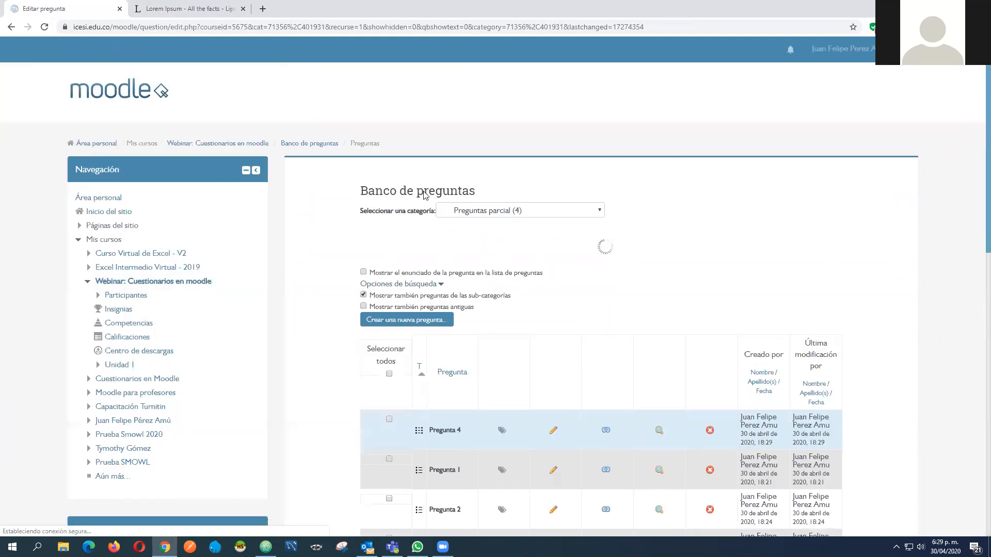
Preview Pregunta 4 from the question bank and examine the Valle del cauca and Cauca items
{"action": "scroll", "coordinate": [421, 189], "scroll_direction": "down", "scroll_amount": 5}
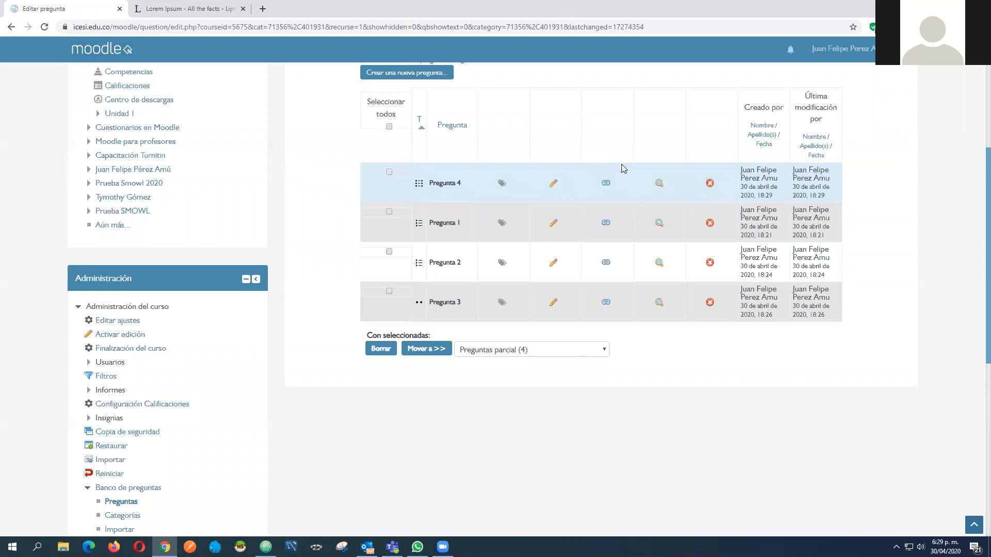
{"action": "left_click", "coordinate": [658, 184]}
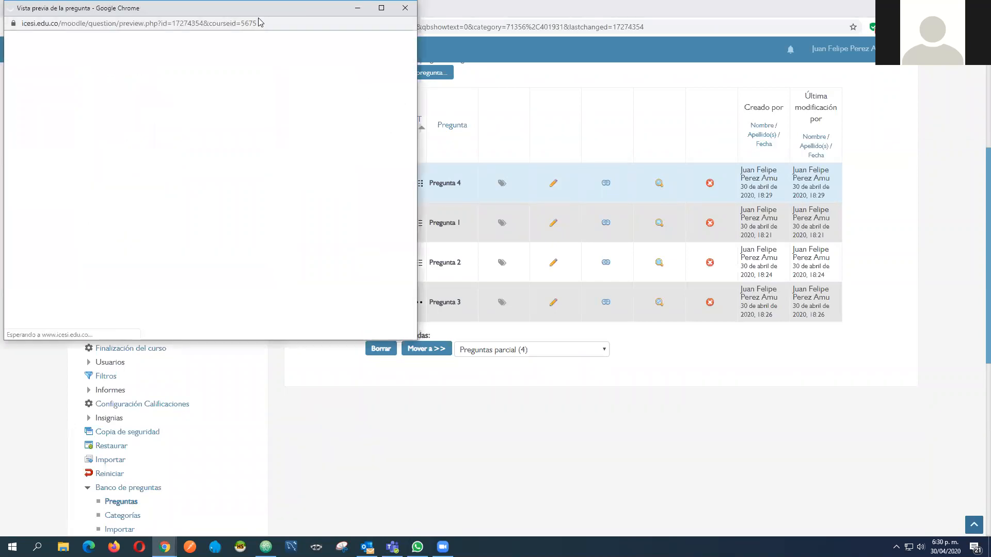
{"action": "left_click_drag", "start_coordinate": [228, 8], "coordinate": [572, 116]}
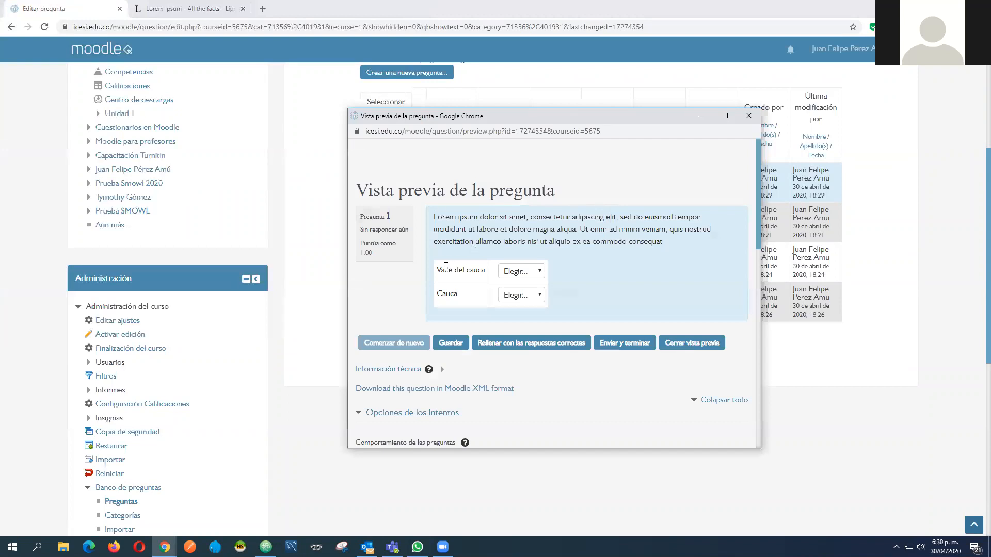
{"action": "left_click_drag", "start_coordinate": [438, 269], "coordinate": [500, 278]}
{"action": "left_click_drag", "start_coordinate": [438, 292], "coordinate": [460, 294]}
Match Valle del cauca with Medellín and Cauca with Popayán in the preview, and submit and finish the attempt
{"action": "left_click", "coordinate": [532, 273]}
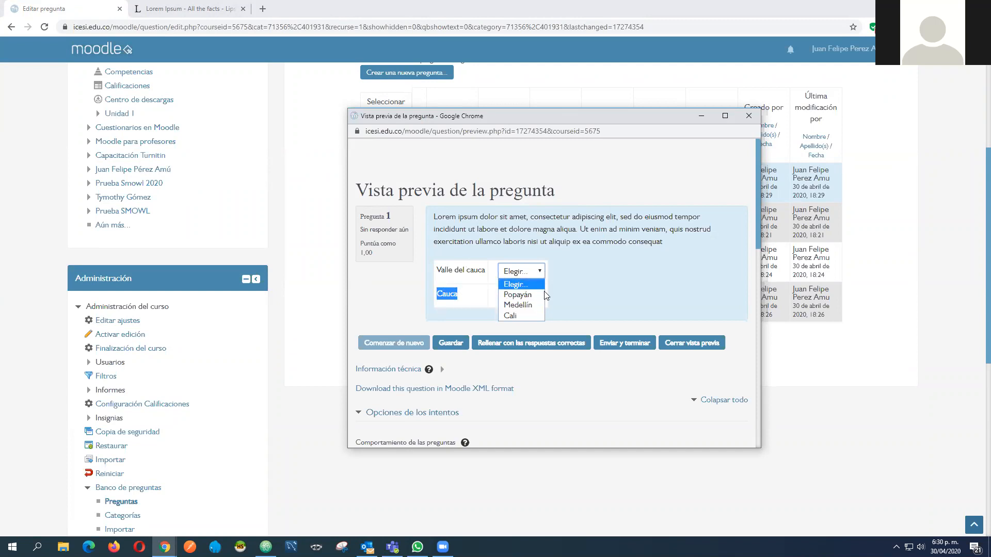
{"action": "left_click", "coordinate": [535, 293]}
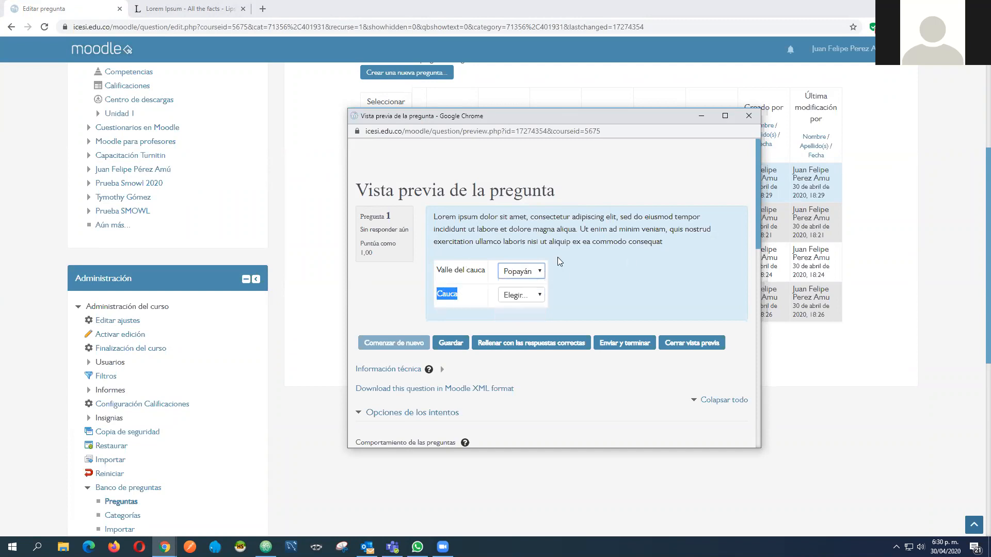
{"action": "left_click", "coordinate": [527, 298]}
{"action": "left_click", "coordinate": [525, 270]}
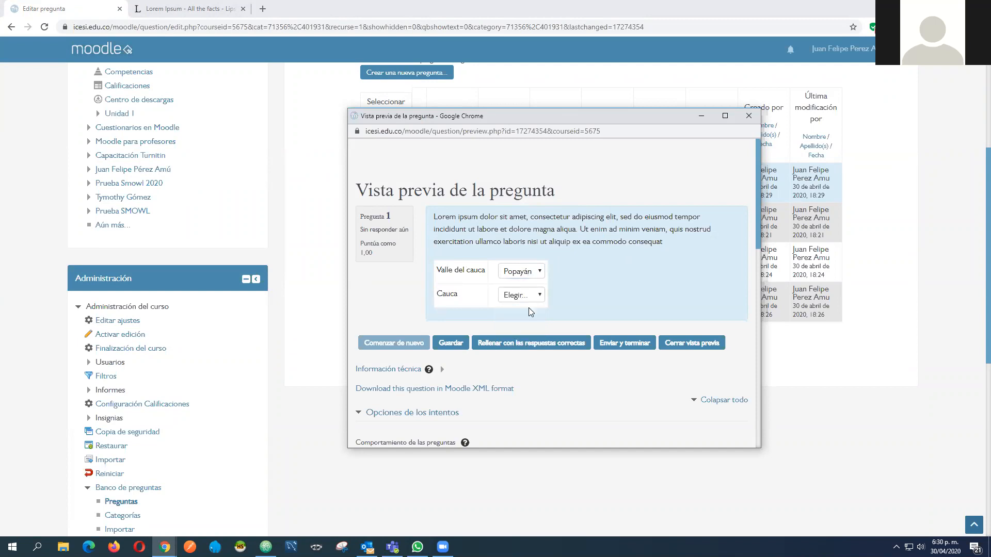
{"action": "left_click", "coordinate": [521, 305]}
{"action": "left_click", "coordinate": [522, 295]}
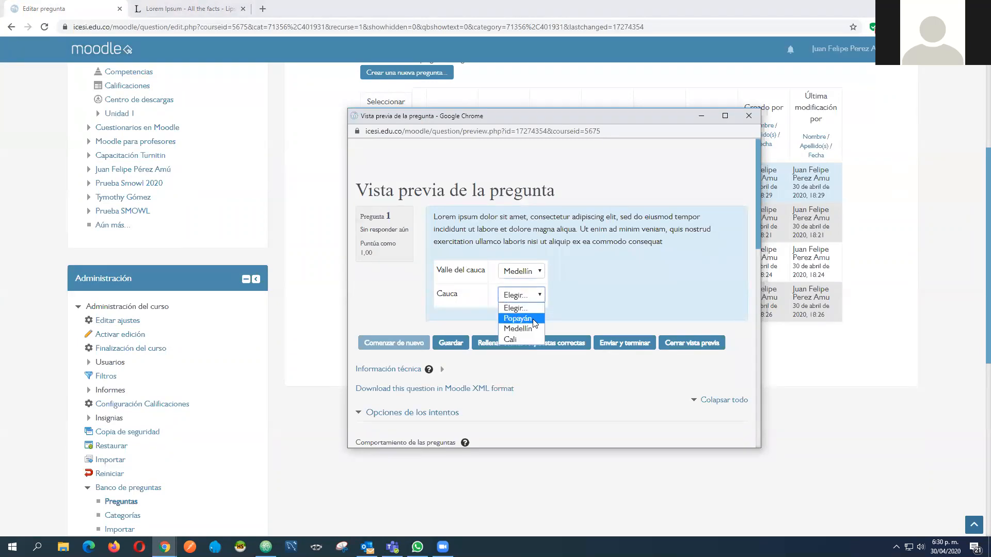
{"action": "left_click", "coordinate": [516, 316]}
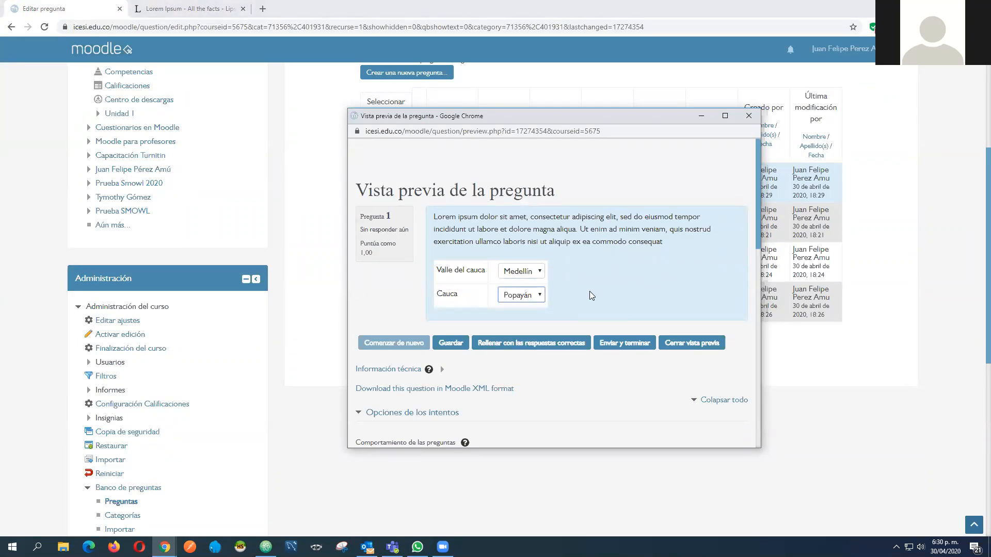
{"action": "left_click", "coordinate": [635, 344]}
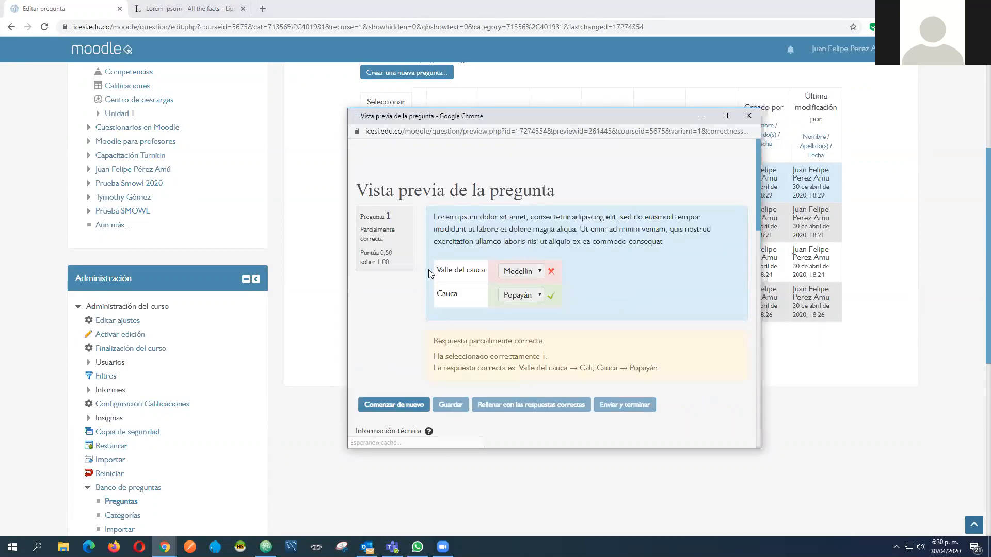
Examine the grading marks on the Valle del cauca and Cauca answers, the partial score and the feedback in the preview
{"action": "left_click_drag", "start_coordinate": [439, 271], "coordinate": [462, 297]}
{"action": "double_click", "coordinate": [461, 295]}
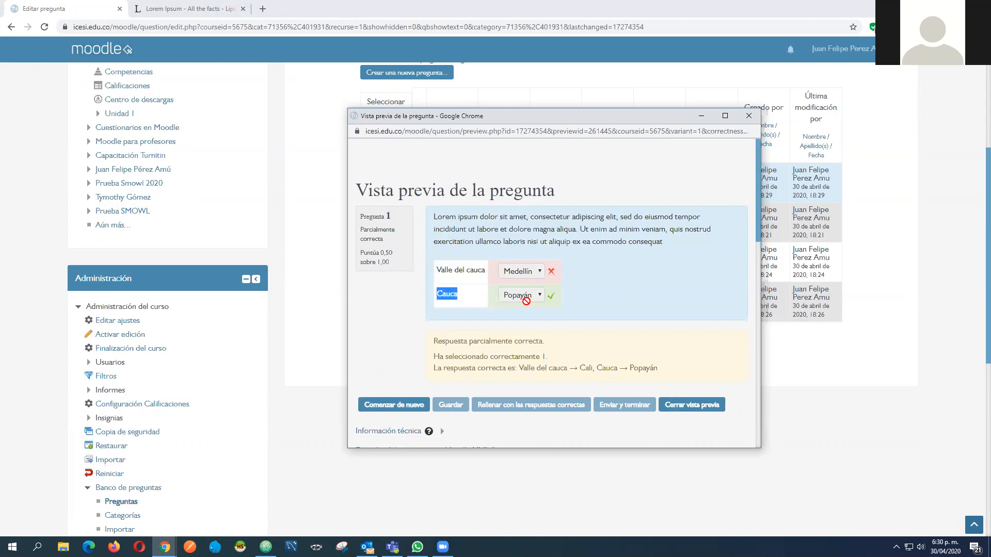
{"action": "left_click_drag", "start_coordinate": [391, 264], "coordinate": [370, 262]}
{"action": "left_click", "coordinate": [639, 290]}
Restart the preview, match Valle del cauca with Cali and Cauca with Popayán, submit and finish, and close the preview
{"action": "left_click", "coordinate": [389, 405]}
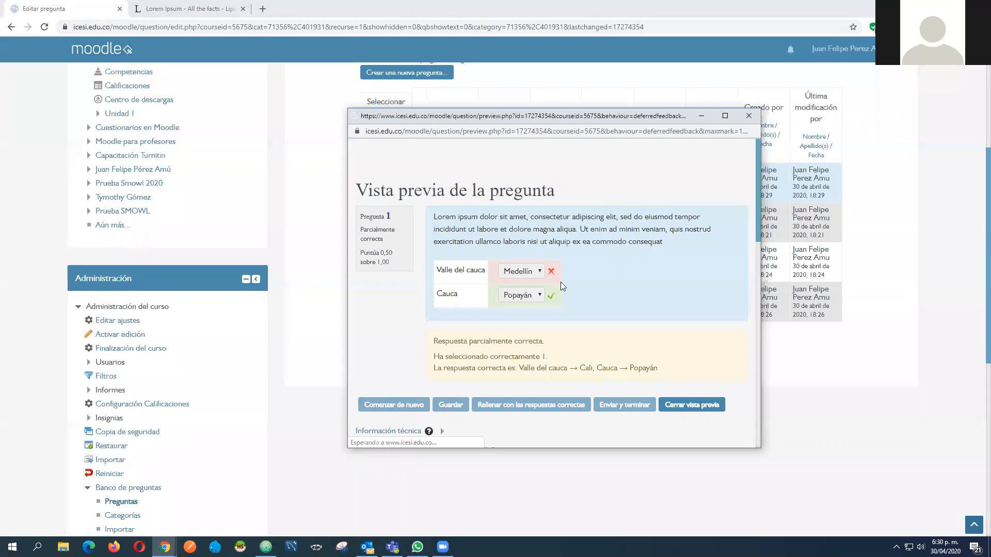
{"action": "left_click", "coordinate": [522, 271]}
{"action": "left_click", "coordinate": [516, 293]}
{"action": "left_click", "coordinate": [521, 295]}
{"action": "left_click", "coordinate": [520, 329]}
{"action": "left_click", "coordinate": [632, 343]}
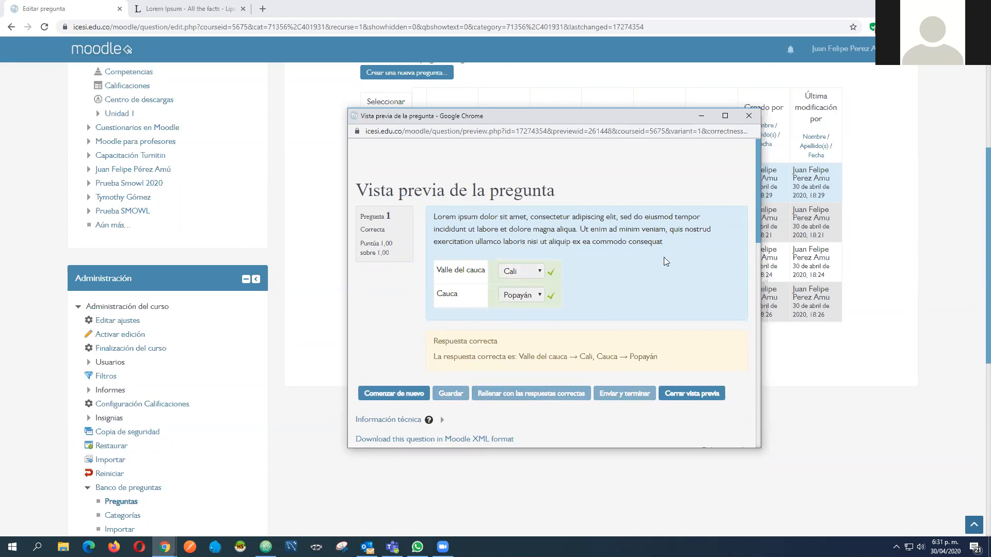
{"action": "left_click", "coordinate": [687, 395]}
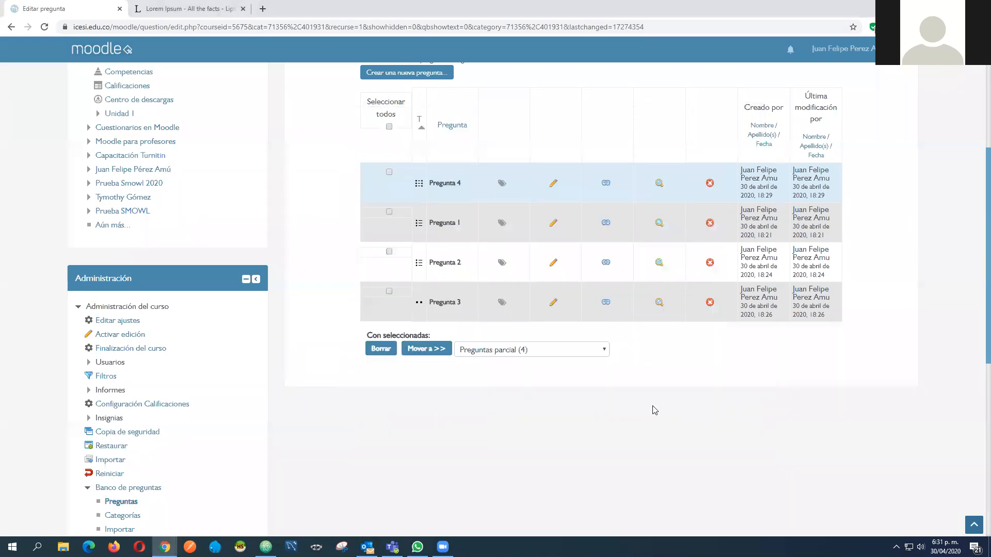
Start creating a new question in the Preguntas parcial category and examine the full list of available question types
{"action": "scroll", "coordinate": [655, 407], "scroll_direction": "up", "scroll_amount": 4}
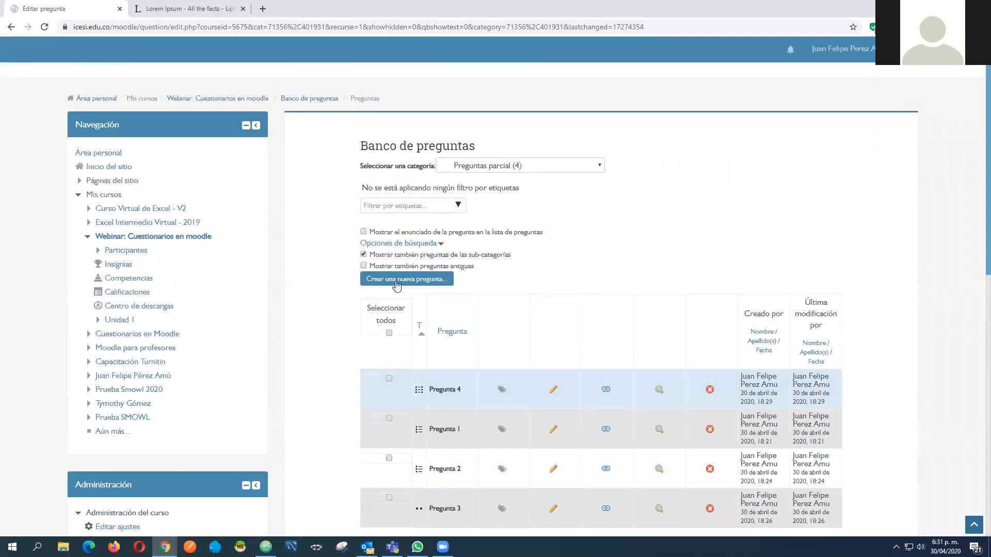
{"action": "left_click", "coordinate": [423, 279]}
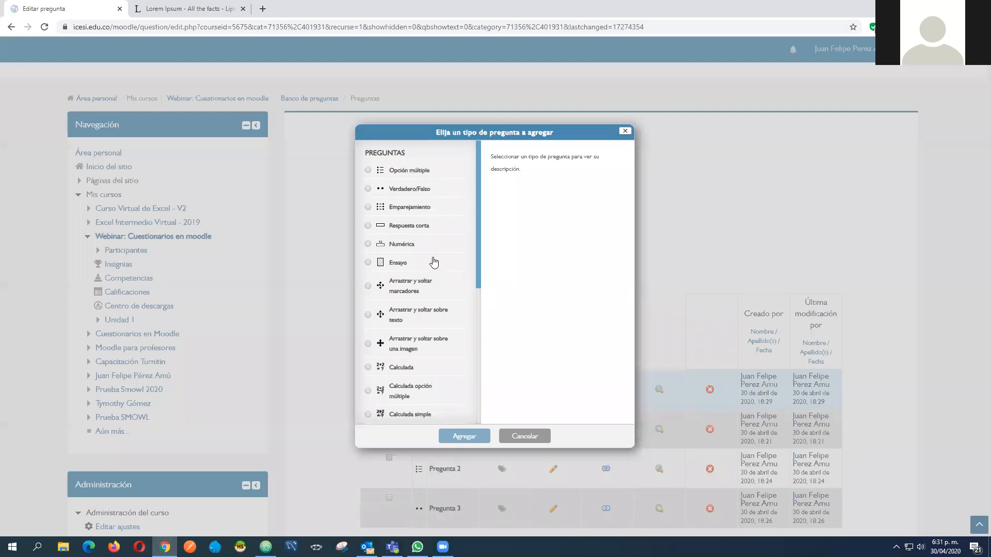
{"action": "scroll", "coordinate": [427, 266], "scroll_direction": "down", "scroll_amount": 5}
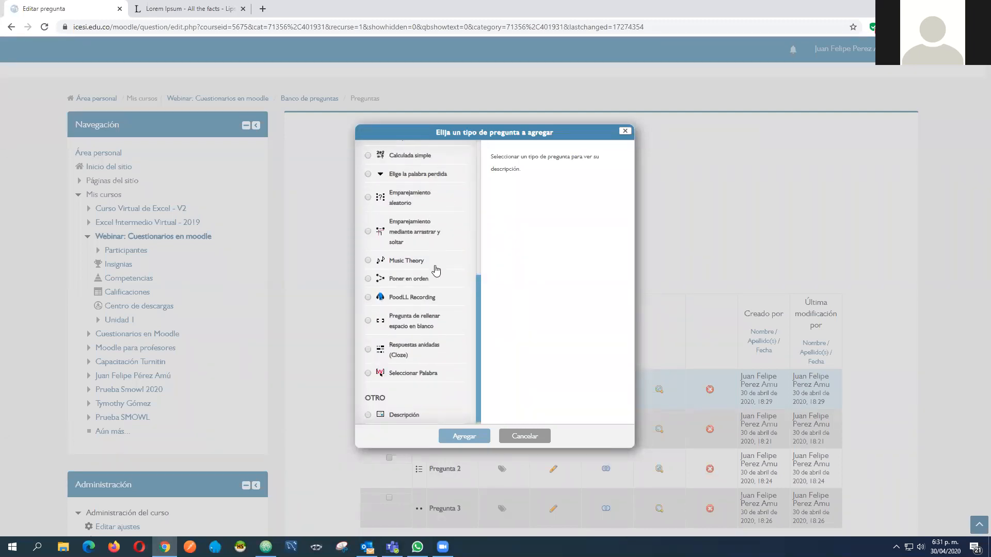
{"action": "scroll", "coordinate": [435, 271], "scroll_direction": "up", "scroll_amount": 1}
{"action": "scroll", "coordinate": [435, 287], "scroll_direction": "down", "scroll_amount": 1}
{"action": "scroll", "coordinate": [435, 287], "scroll_direction": "up", "scroll_amount": 5}
{"action": "scroll", "coordinate": [435, 287], "scroll_direction": "up", "scroll_amount": 1}
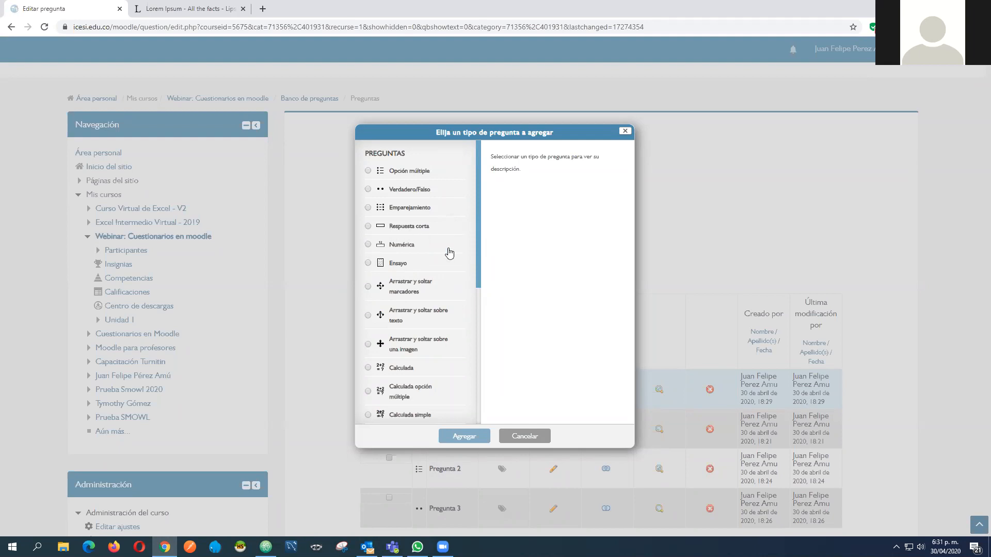
{"action": "scroll", "coordinate": [438, 261], "scroll_direction": "down", "scroll_amount": 5}
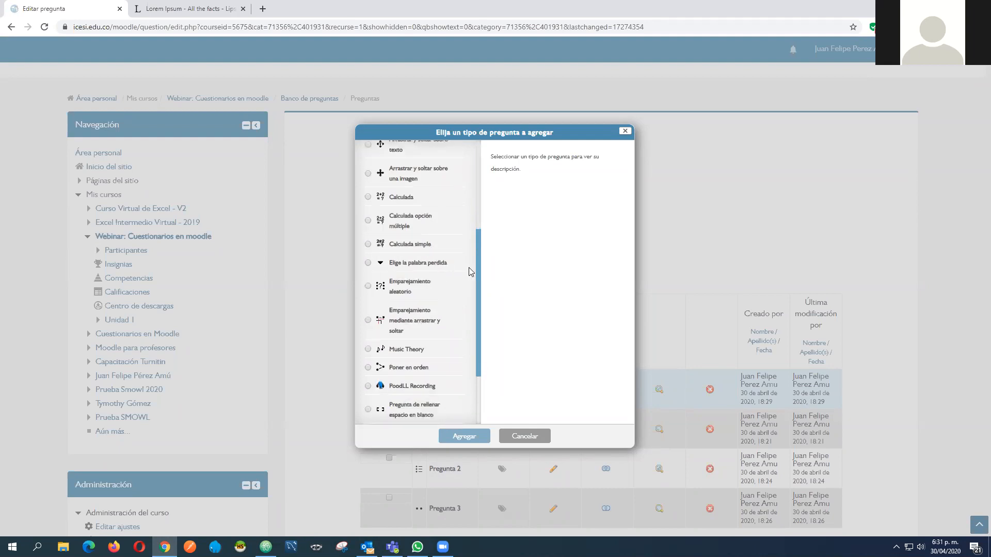
{"action": "scroll", "coordinate": [447, 262], "scroll_direction": "up", "scroll_amount": 5}
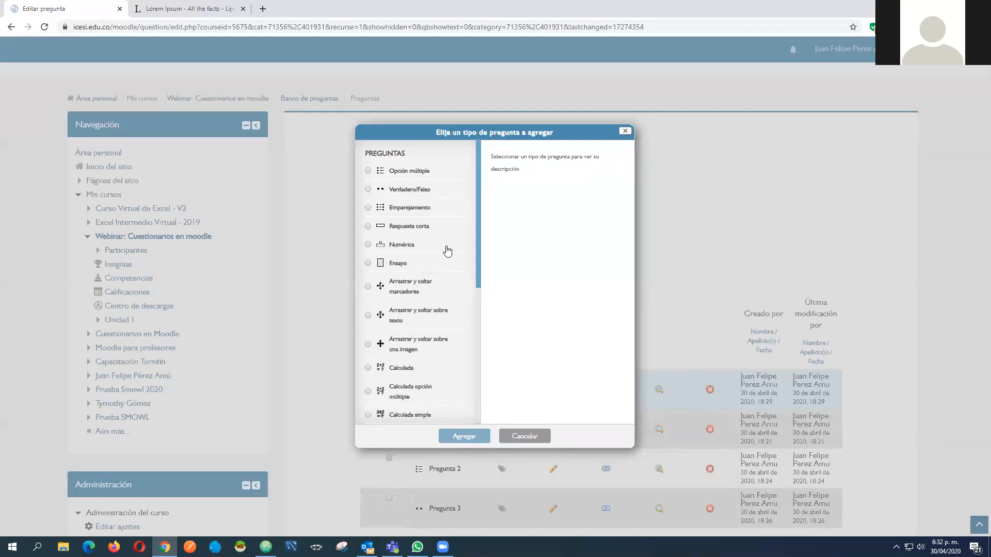
Choose the Descripción type from the question type list and add it as a new item
{"action": "scroll", "coordinate": [440, 186], "scroll_direction": "down", "scroll_amount": 1}
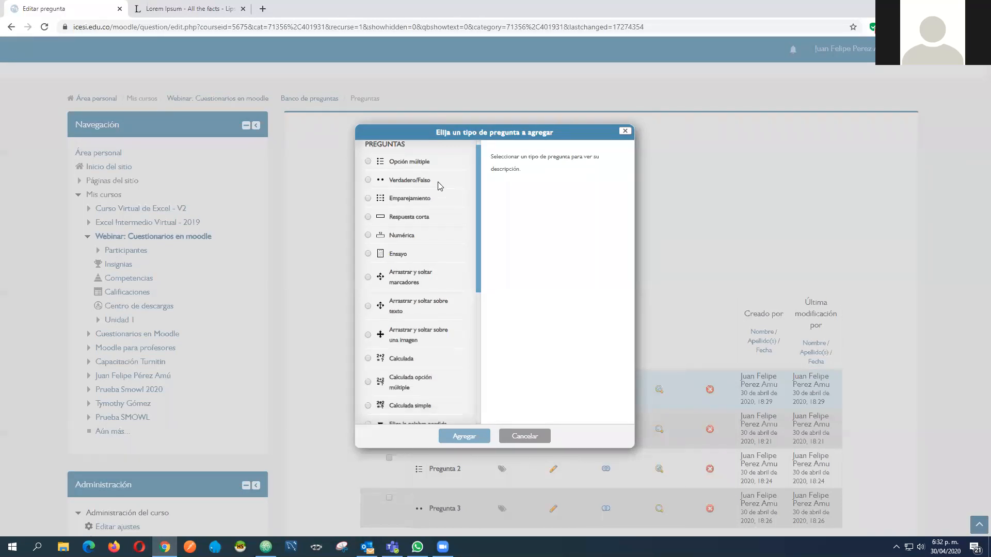
{"action": "scroll", "coordinate": [440, 186], "scroll_direction": "down", "scroll_amount": 5}
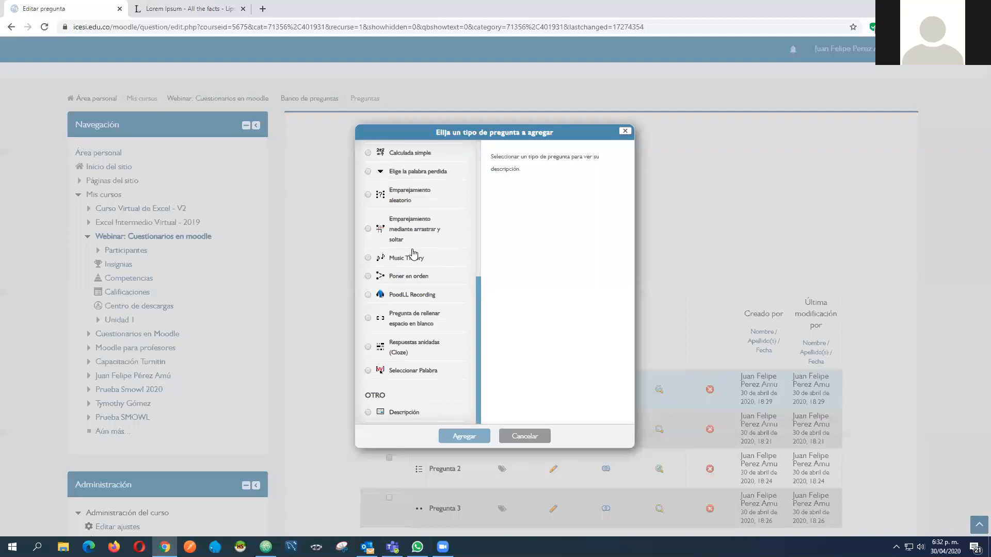
{"action": "left_click", "coordinate": [402, 415]}
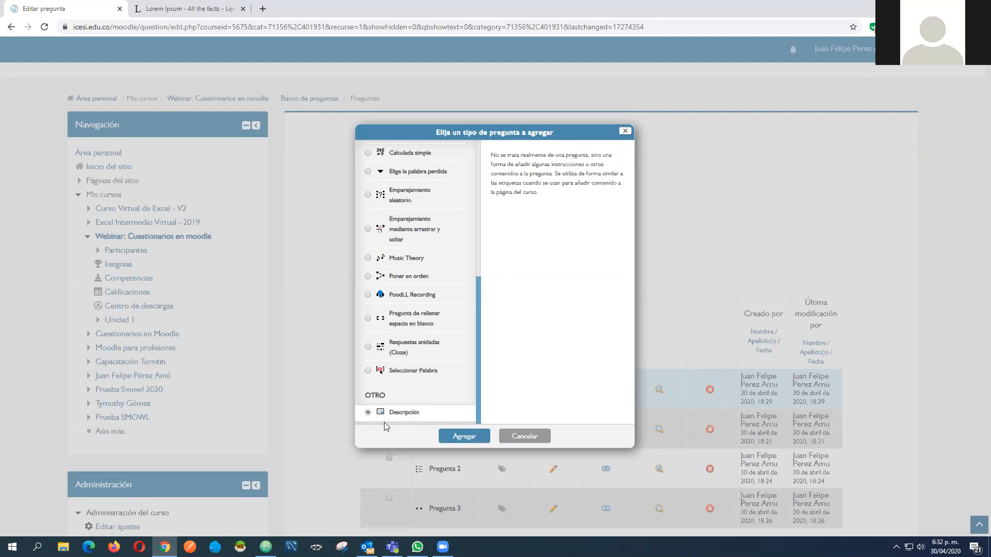
{"action": "scroll", "coordinate": [435, 215], "scroll_direction": "up", "scroll_amount": 5}
{"action": "left_click", "coordinate": [623, 132]}
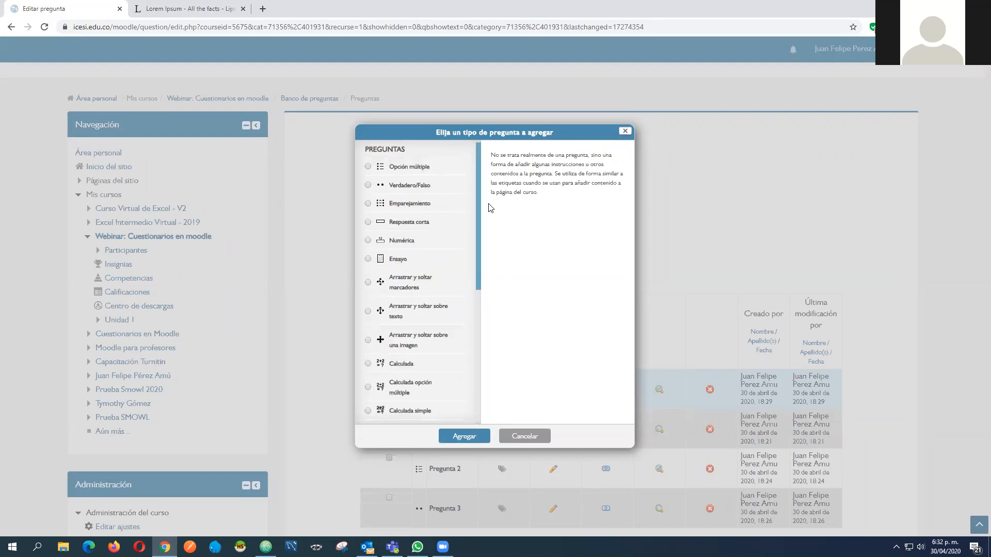
{"action": "left_click", "coordinate": [411, 282]}
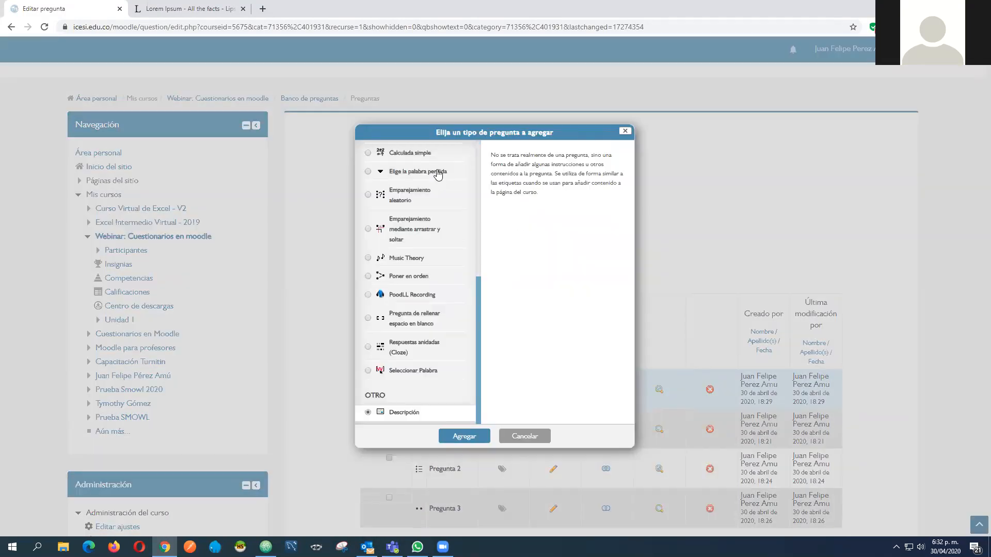
{"action": "left_click", "coordinate": [462, 436]}
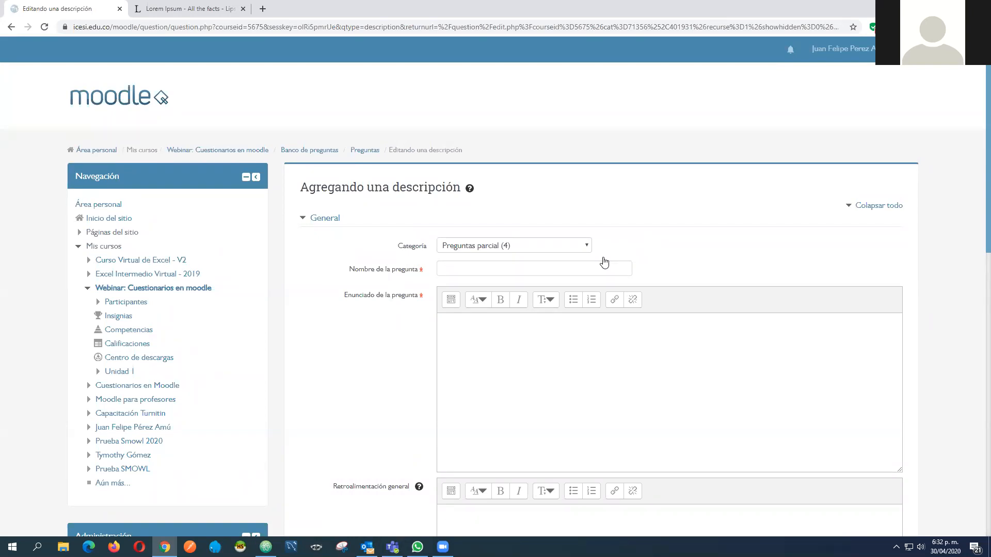
Name the new item Descripción, fill its question text with the standard Lorem ipsum passage copied from the lipsum page, and save it
{"action": "left_click", "coordinate": [463, 268]}
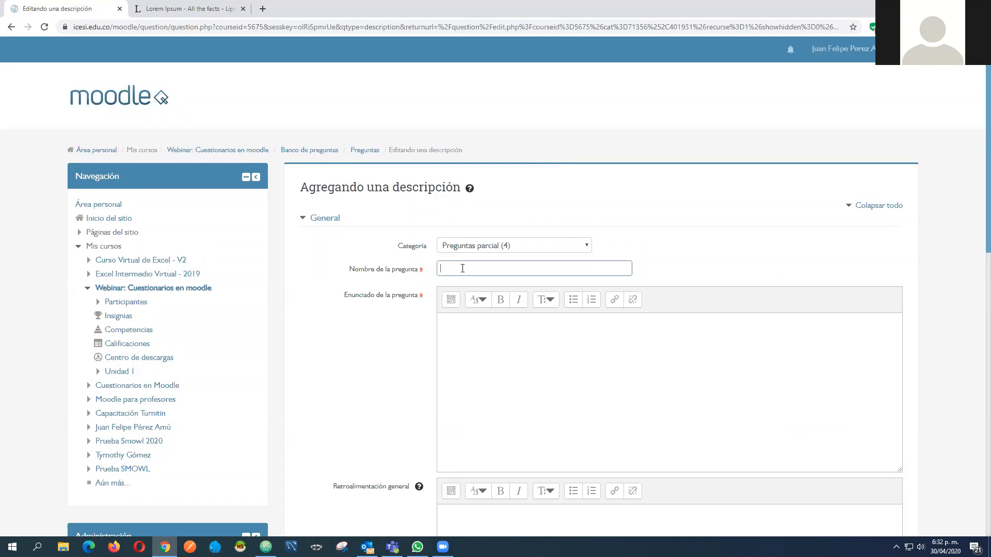
{"action": "type", "text": "Descripción"}
{"action": "left_click", "coordinate": [191, 9]}
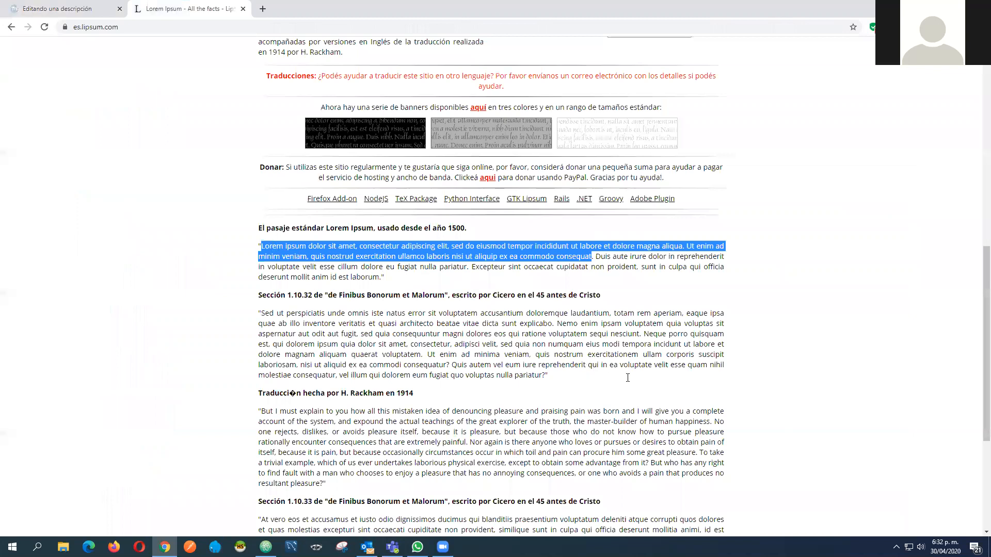
{"action": "key", "text": "ctrl+Tab"}
{"action": "key", "text": "ctrl+a"}
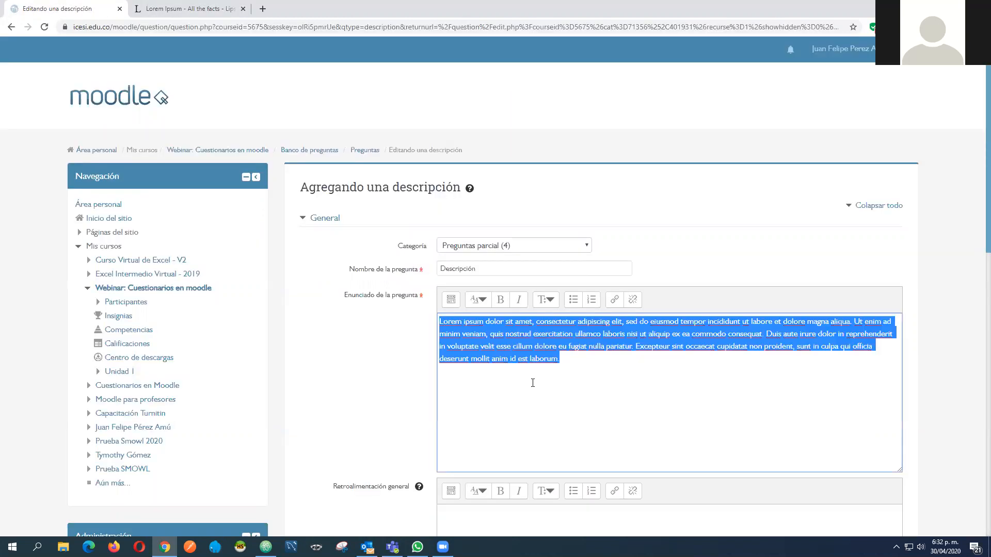
{"action": "left_click", "coordinate": [380, 278]}
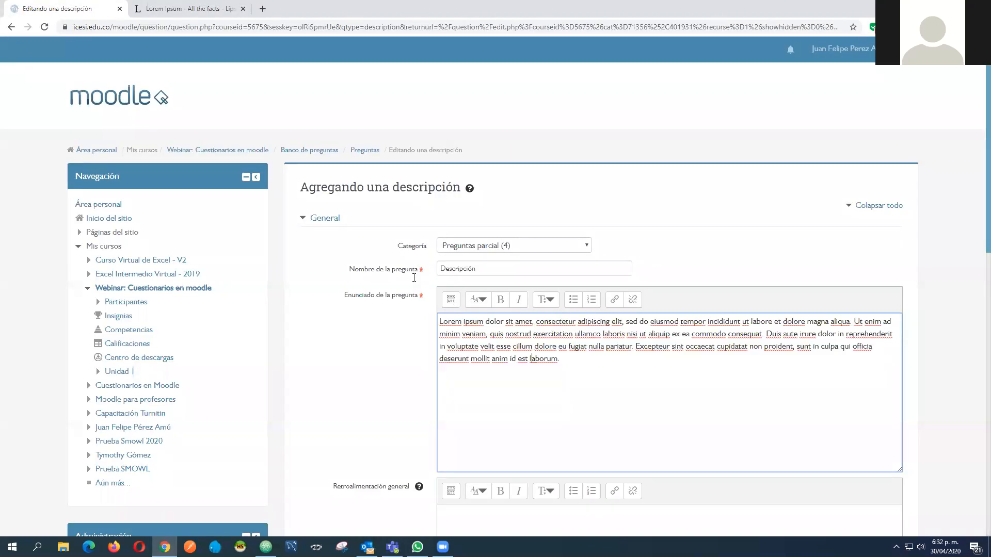
{"action": "scroll", "coordinate": [384, 236], "scroll_direction": "down", "scroll_amount": 2}
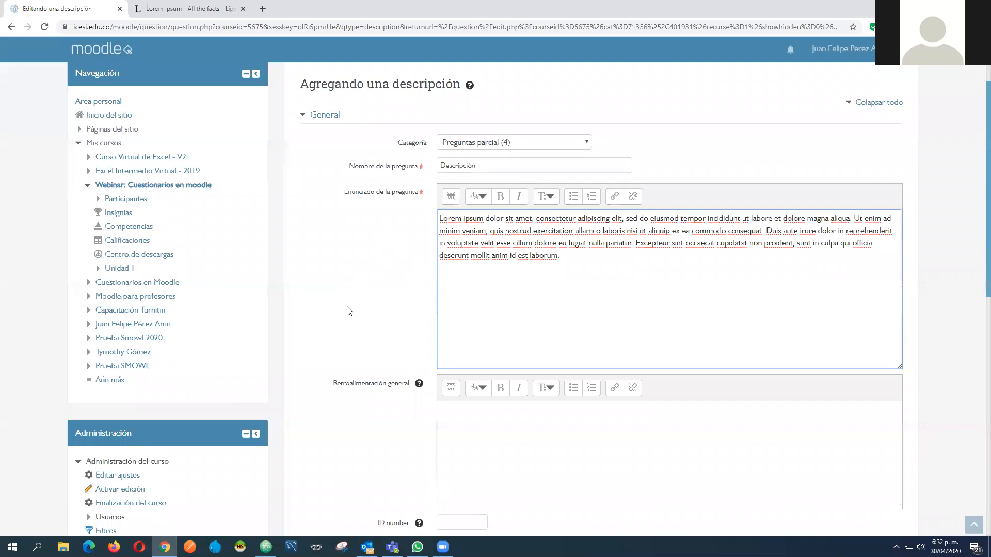
{"action": "scroll", "coordinate": [405, 219], "scroll_direction": "down", "scroll_amount": 3}
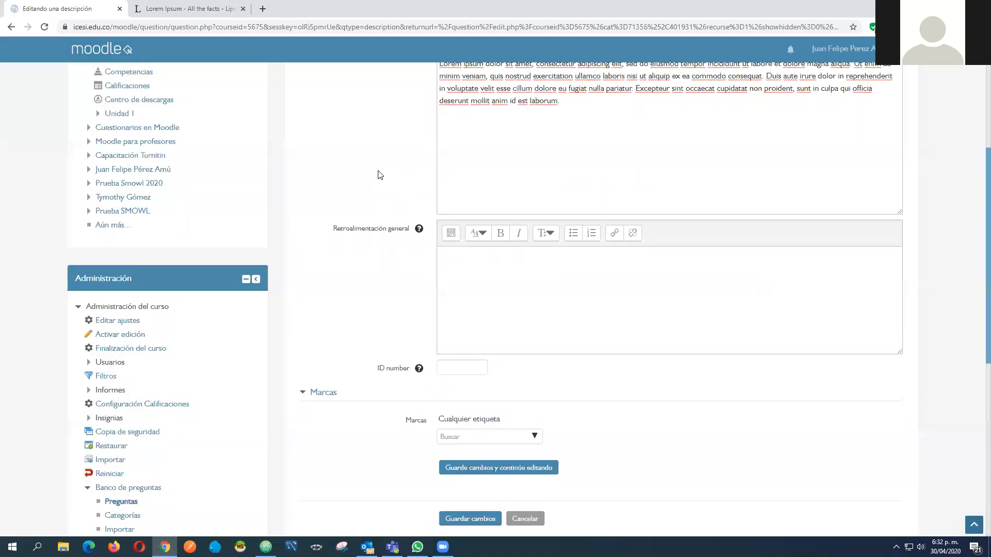
{"action": "scroll", "coordinate": [379, 178], "scroll_direction": "down", "scroll_amount": 2}
{"action": "scroll", "coordinate": [458, 274], "scroll_direction": "down", "scroll_amount": 3}
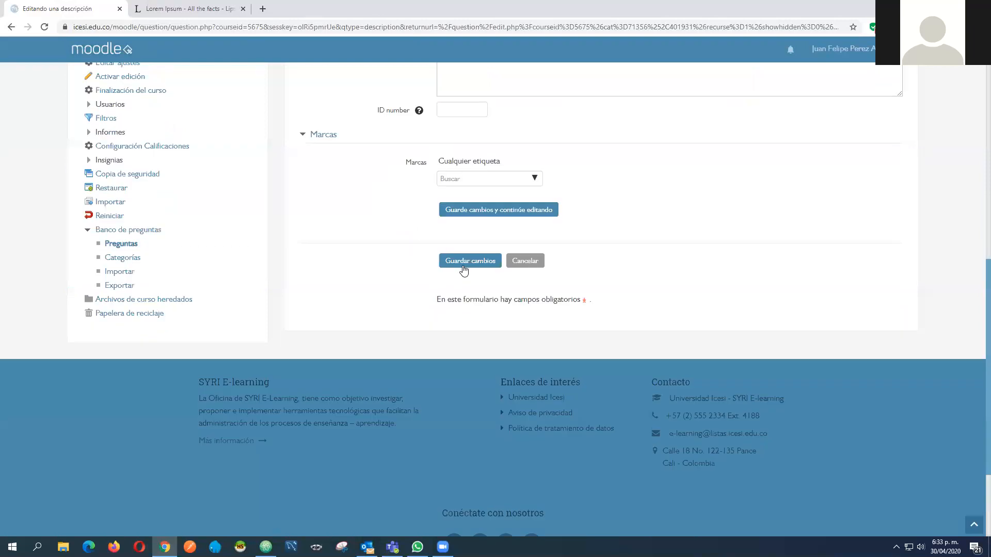
{"action": "left_click", "coordinate": [463, 267]}
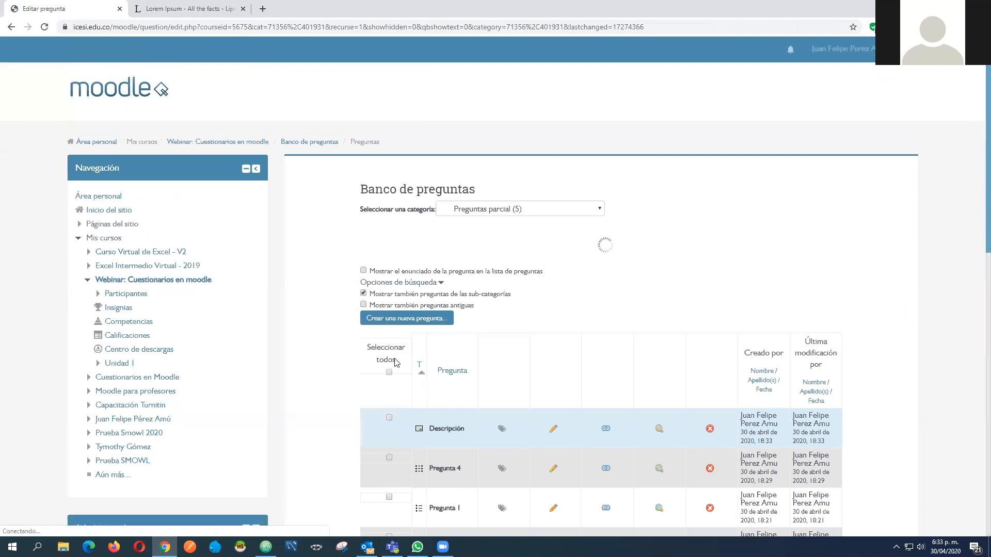
Review the Preguntas parcial question list and switch the question bank to the Extra category
{"action": "scroll", "coordinate": [396, 363], "scroll_direction": "down", "scroll_amount": 3}
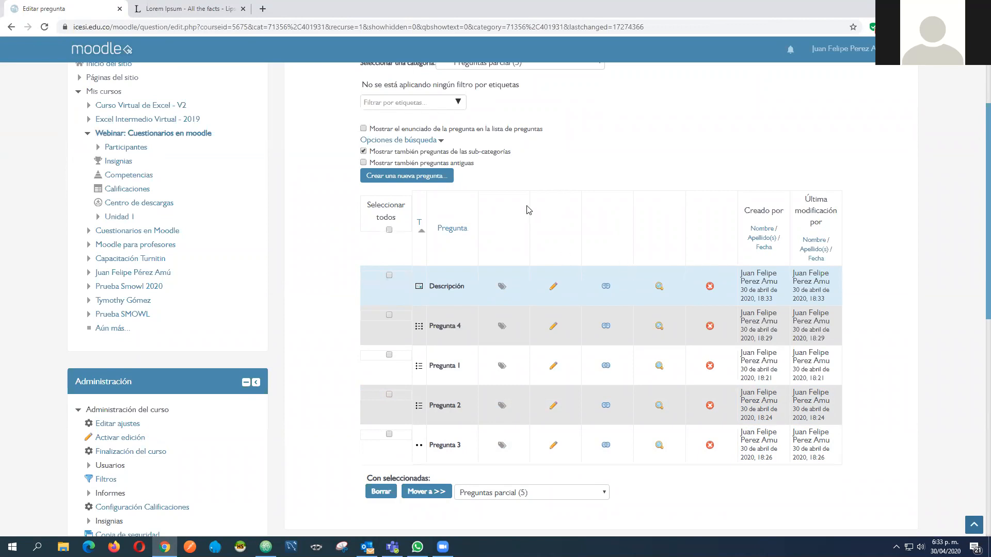
{"action": "scroll", "coordinate": [510, 207], "scroll_direction": "down", "scroll_amount": 2}
{"action": "scroll", "coordinate": [510, 206], "scroll_direction": "up", "scroll_amount": 5}
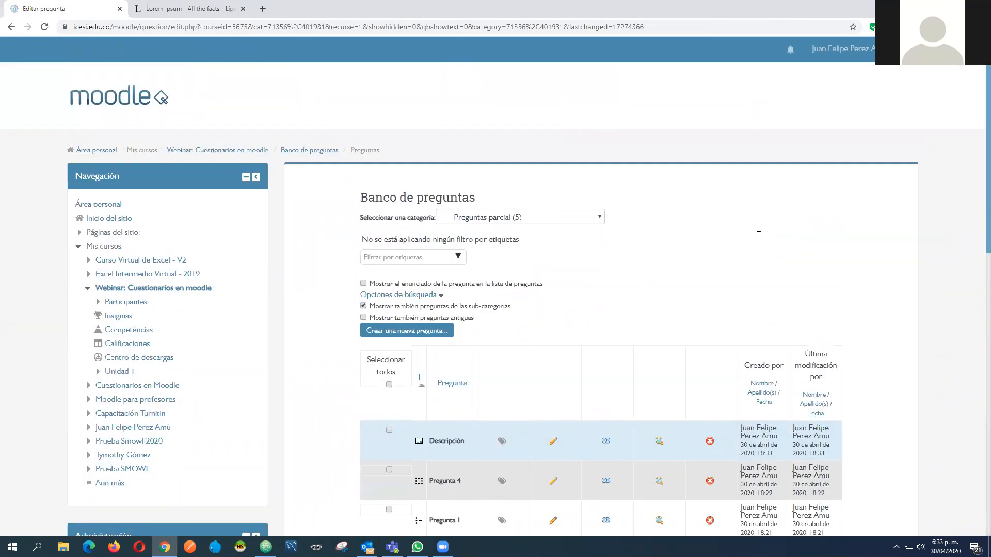
{"action": "scroll", "coordinate": [705, 418], "scroll_direction": "down", "scroll_amount": 4}
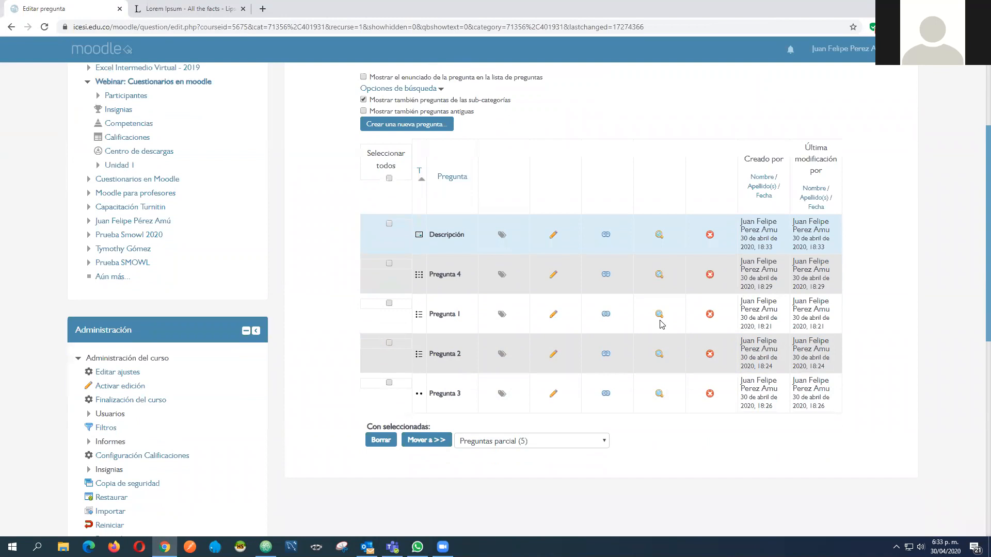
{"action": "scroll", "coordinate": [661, 149], "scroll_direction": "up", "scroll_amount": 4}
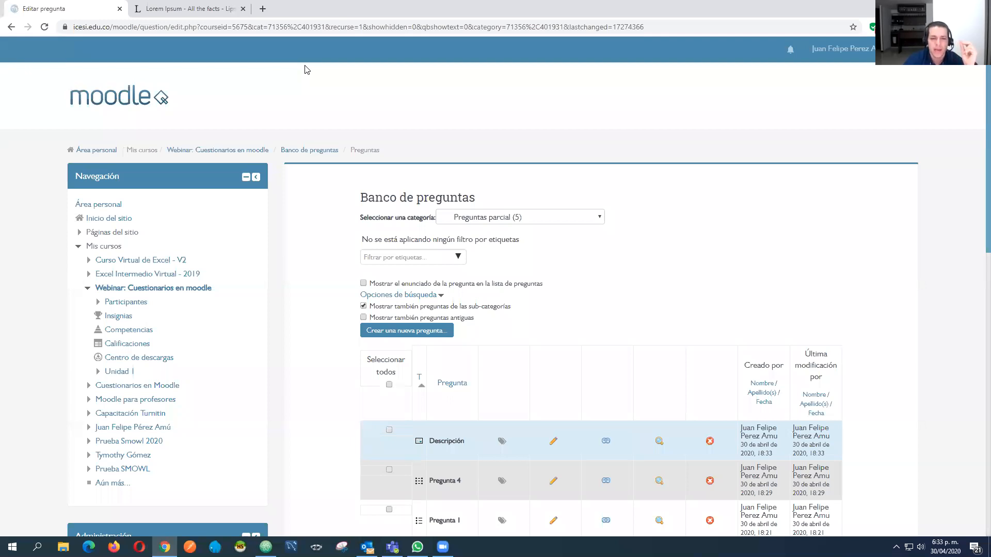
{"action": "left_click", "coordinate": [570, 217]}
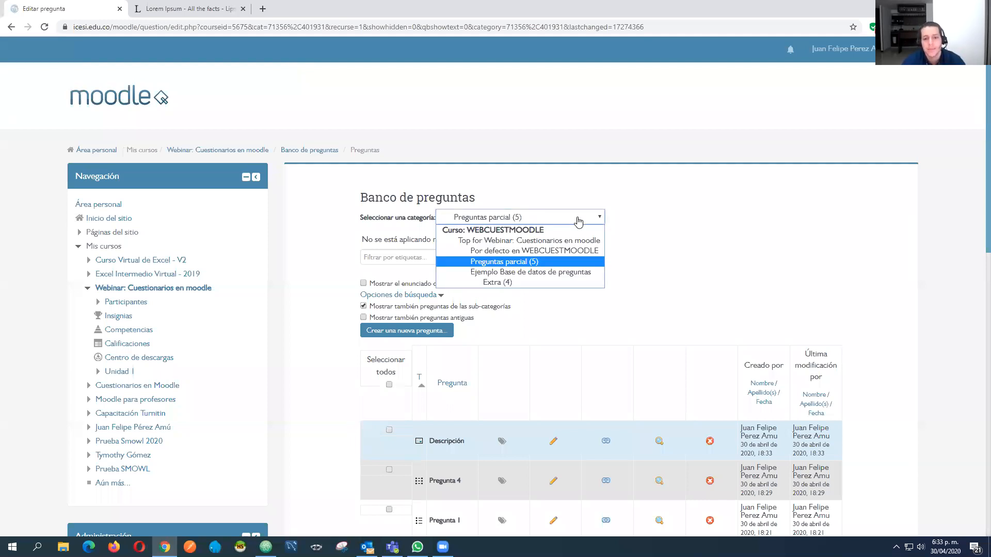
{"action": "left_click", "coordinate": [578, 218]}
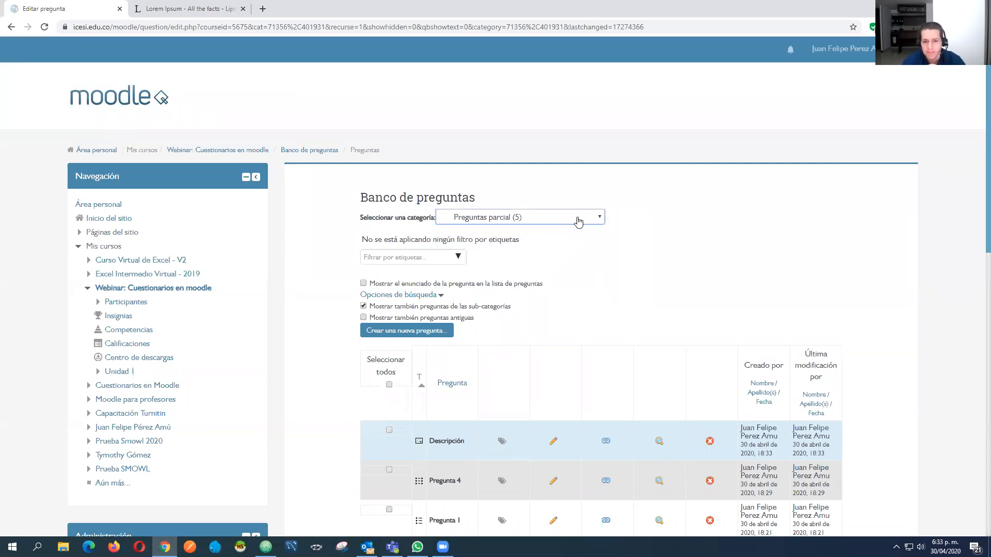
{"action": "left_click", "coordinate": [577, 222]}
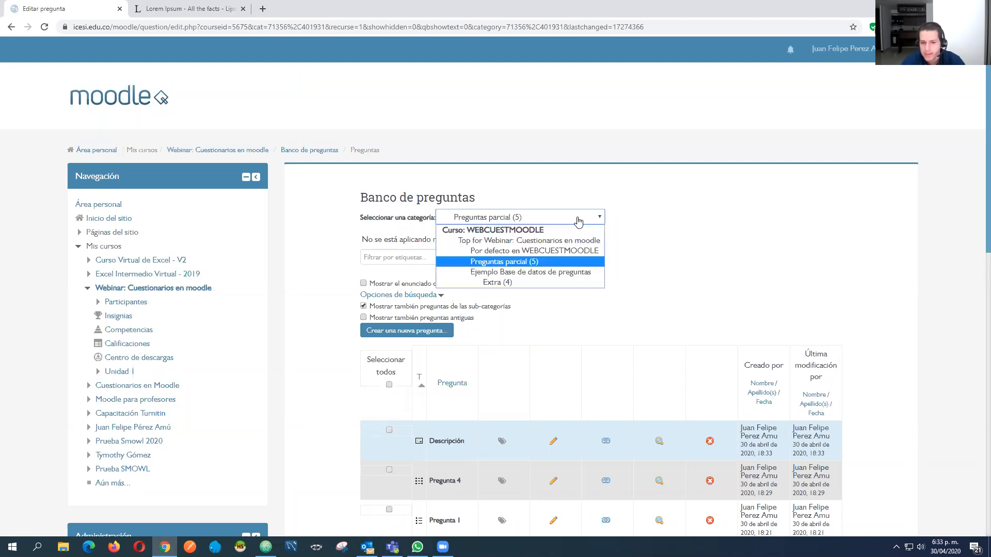
{"action": "left_click", "coordinate": [500, 283]}
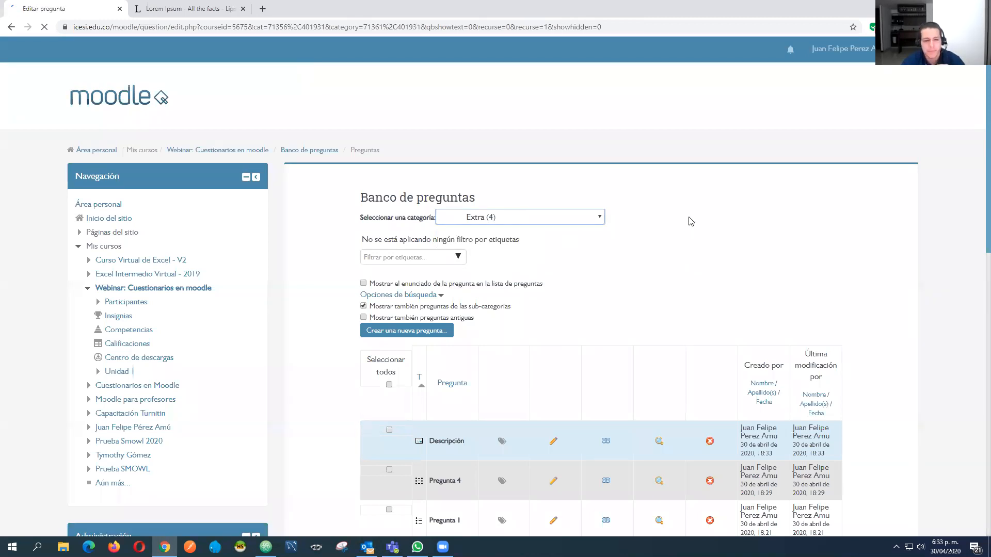
Preview the drag-onto-image body question, place Fingers by the lowered hand and palm of the hand by the raised hand, and submit
{"action": "scroll", "coordinate": [693, 211], "scroll_direction": "down", "scroll_amount": 1}
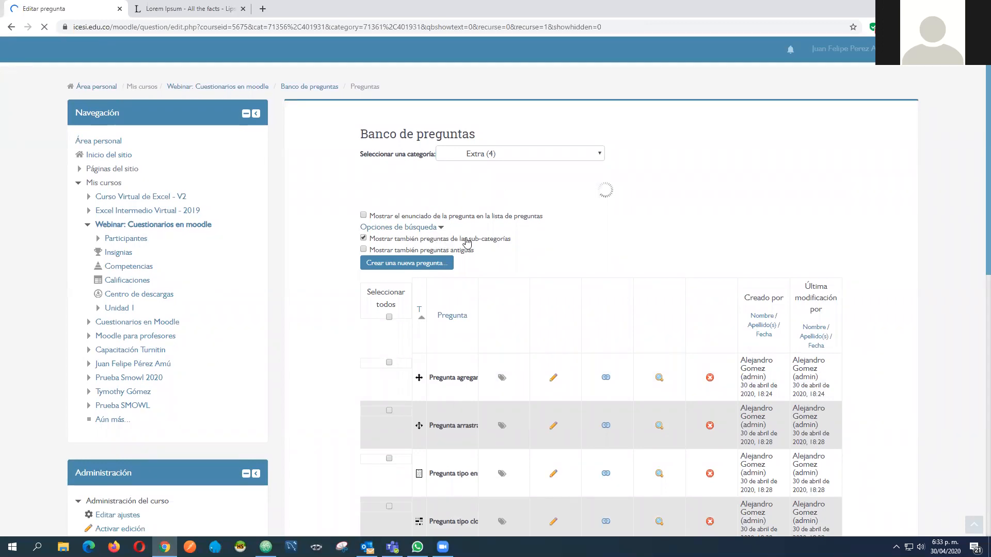
{"action": "scroll", "coordinate": [454, 242], "scroll_direction": "down", "scroll_amount": 1}
{"action": "scroll", "coordinate": [705, 241], "scroll_direction": "down", "scroll_amount": 1}
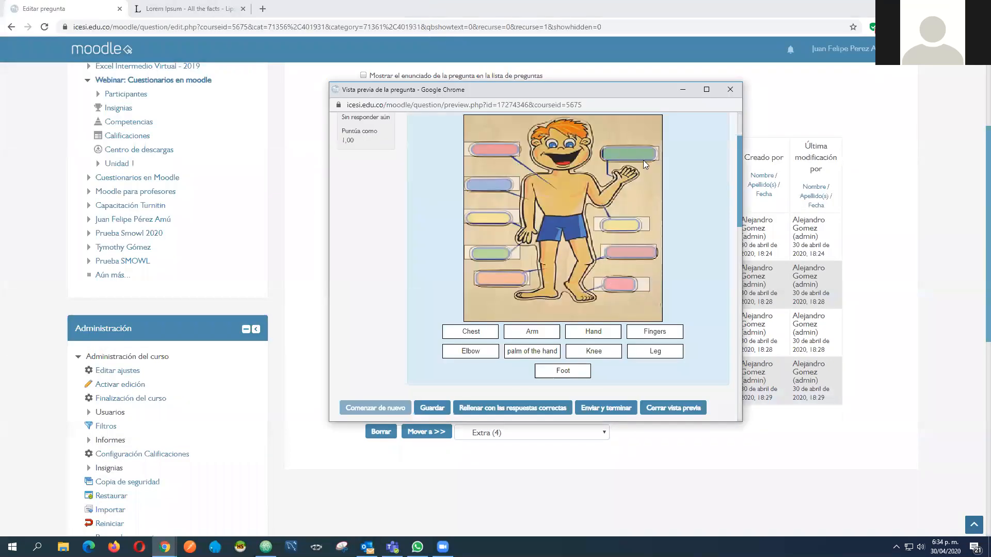
{"action": "scroll", "coordinate": [643, 160], "scroll_direction": "up", "scroll_amount": 1}
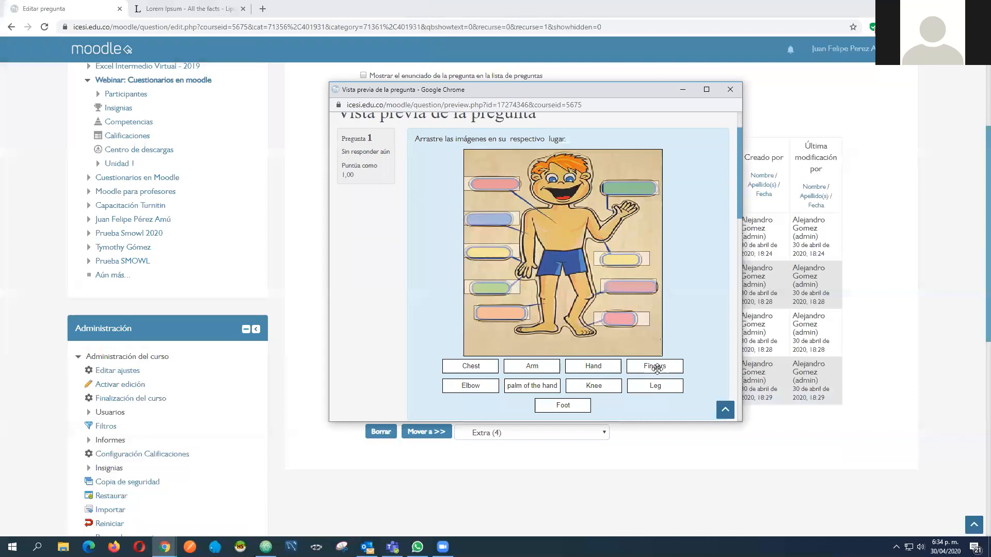
{"action": "left_click_drag", "start_coordinate": [660, 367], "coordinate": [554, 360]}
{"action": "left_click_drag", "start_coordinate": [657, 366], "coordinate": [488, 286]}
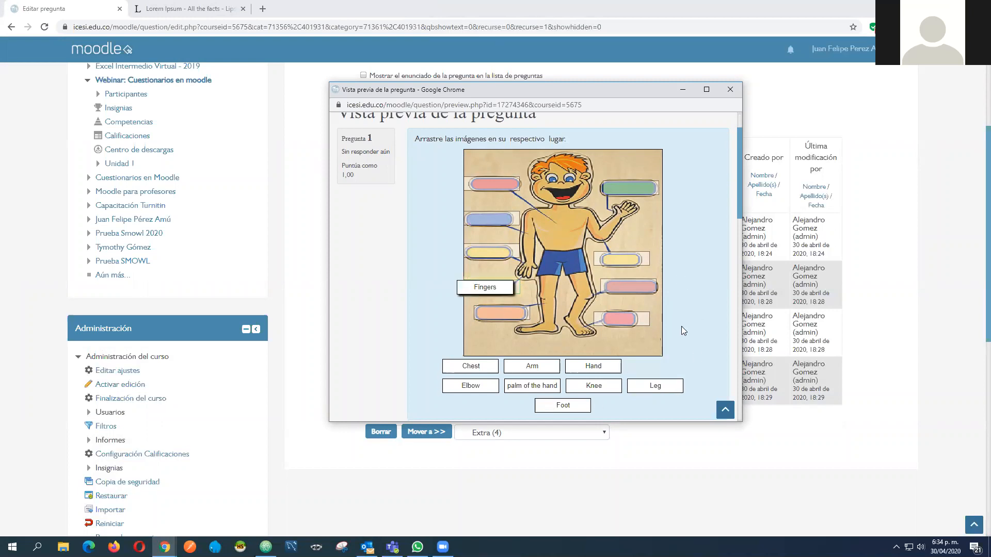
{"action": "left_click_drag", "start_coordinate": [528, 386], "coordinate": [625, 187]}
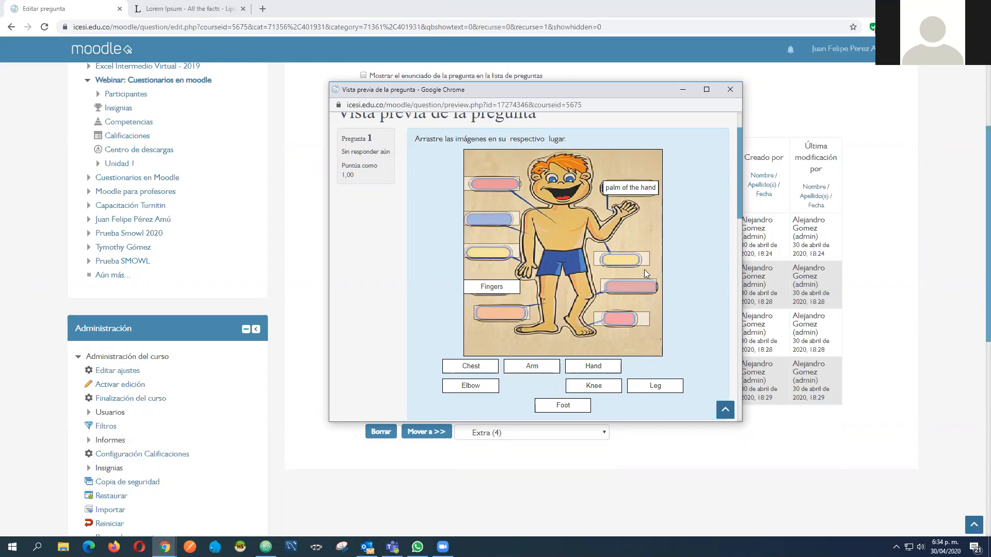
{"action": "scroll", "coordinate": [614, 309], "scroll_direction": "down", "scroll_amount": 2}
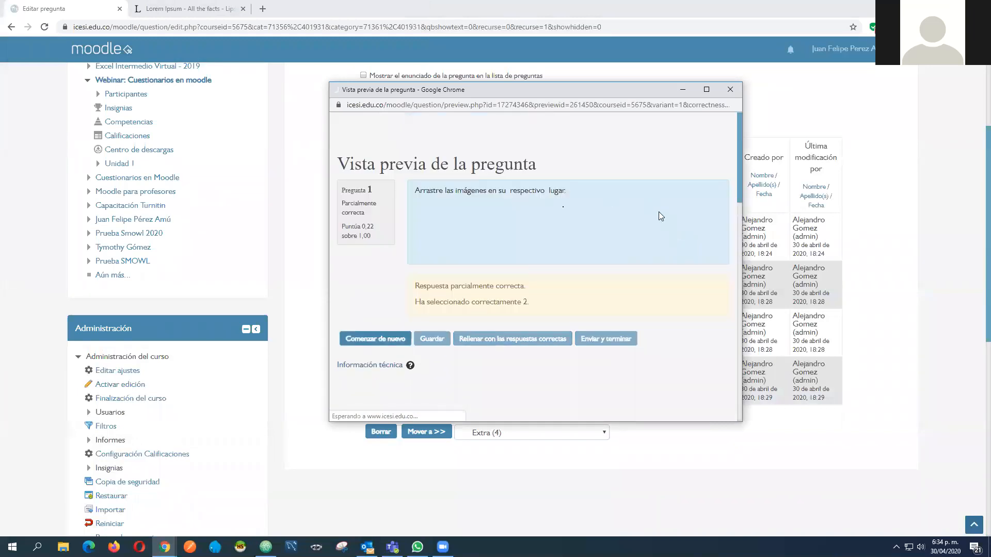
Examine the score and feedback for the placed body-part labels, and close the preview
{"action": "scroll", "coordinate": [653, 253], "scroll_direction": "down", "scroll_amount": 3}
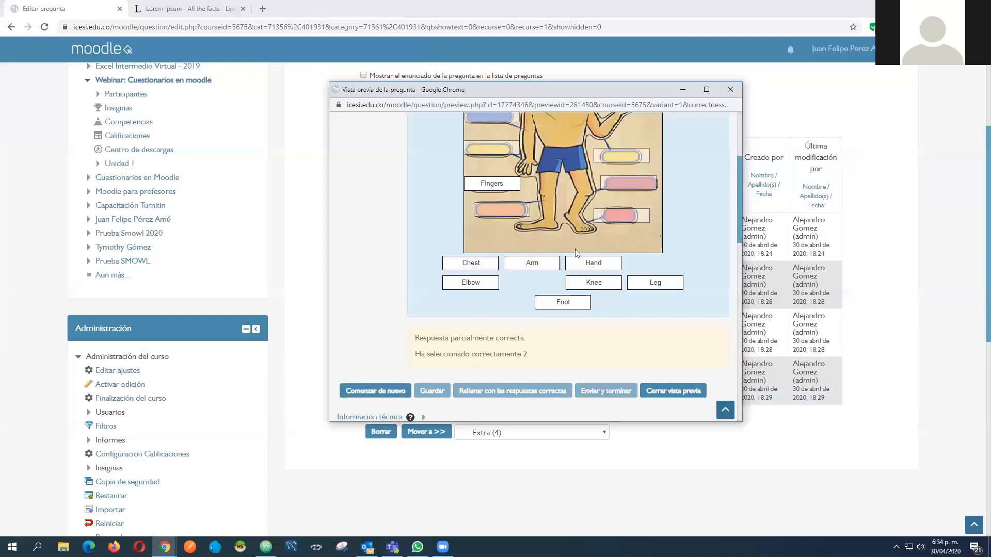
{"action": "scroll", "coordinate": [495, 268], "scroll_direction": "up", "scroll_amount": 2}
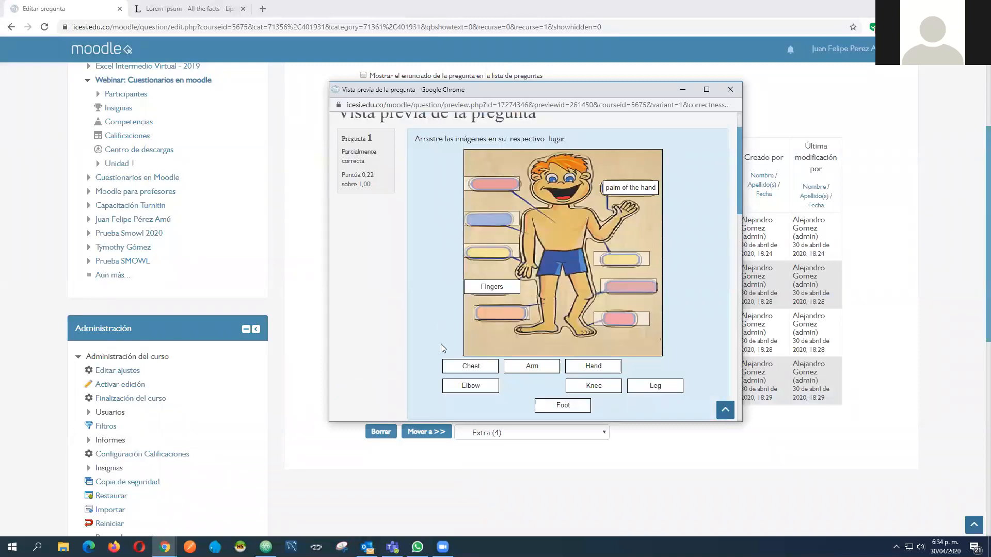
{"action": "scroll", "coordinate": [505, 368], "scroll_direction": "down", "scroll_amount": 2}
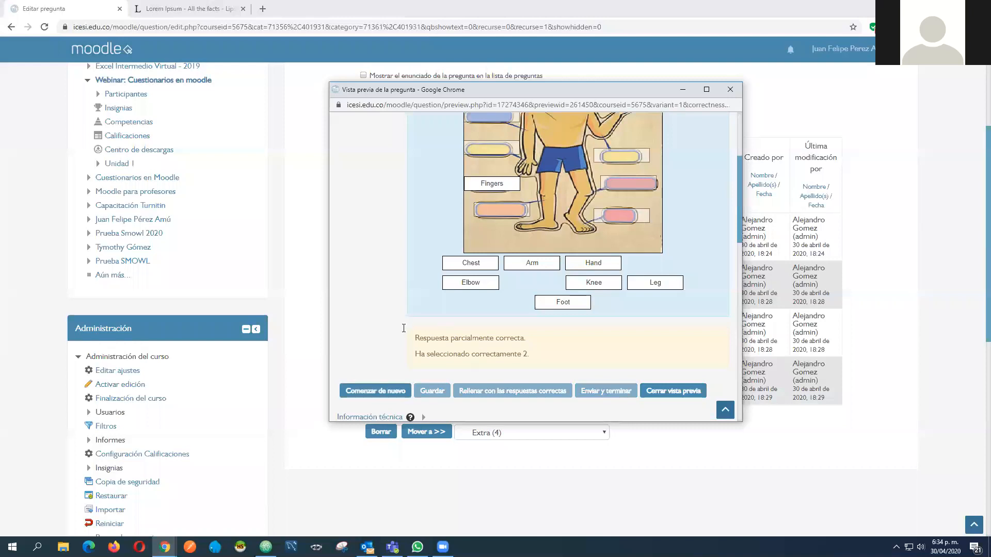
{"action": "left_click_drag", "start_coordinate": [405, 333], "coordinate": [542, 341]}
{"action": "scroll", "coordinate": [751, 237], "scroll_direction": "up", "scroll_amount": 1}
{"action": "scroll", "coordinate": [504, 241], "scroll_direction": "up", "scroll_amount": 3}
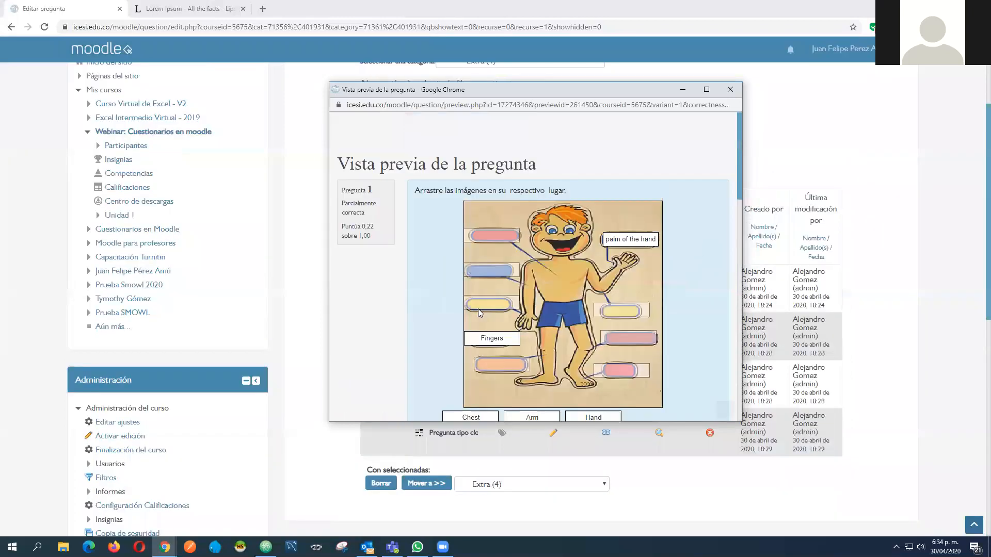
{"action": "scroll", "coordinate": [569, 234], "scroll_direction": "down", "scroll_amount": 2}
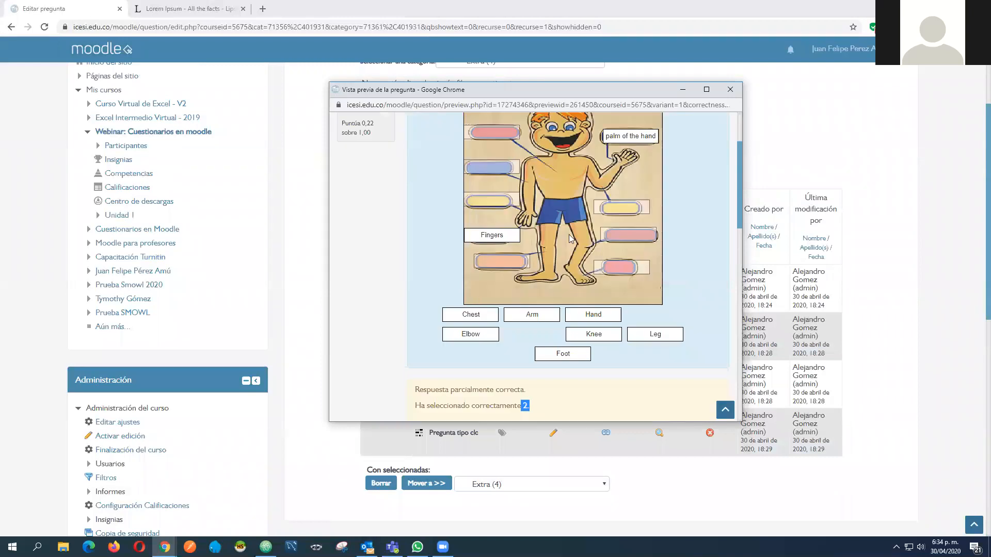
{"action": "left_click", "coordinate": [729, 91]}
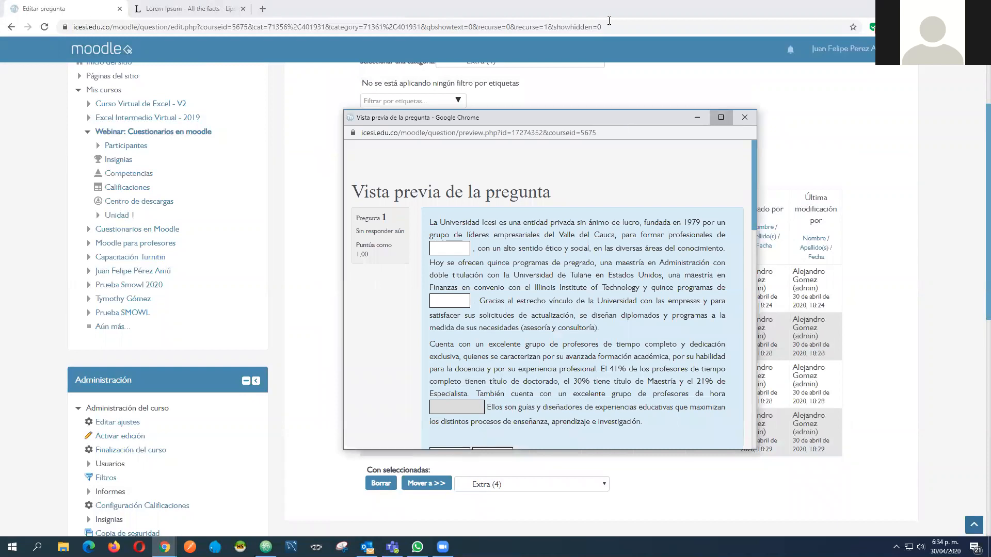
Fill the gaps in the previewed Universidad Icesi text with excelencia, sistemas and especialización, in that order, and submit the attempt
{"action": "left_click", "coordinate": [721, 117]}
{"action": "left_click_drag", "start_coordinate": [615, 6], "coordinate": [587, 66]}
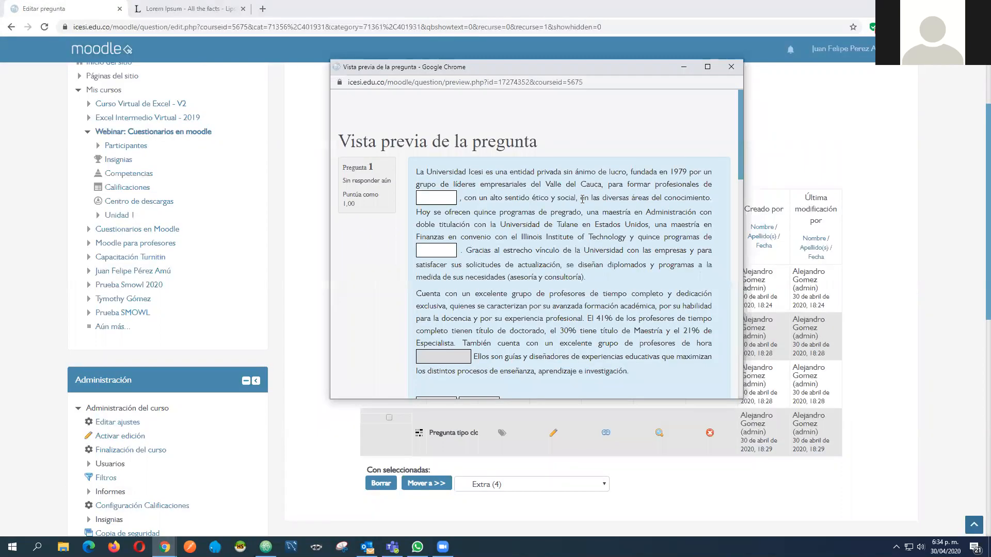
{"action": "scroll", "coordinate": [431, 240], "scroll_direction": "down", "scroll_amount": 3}
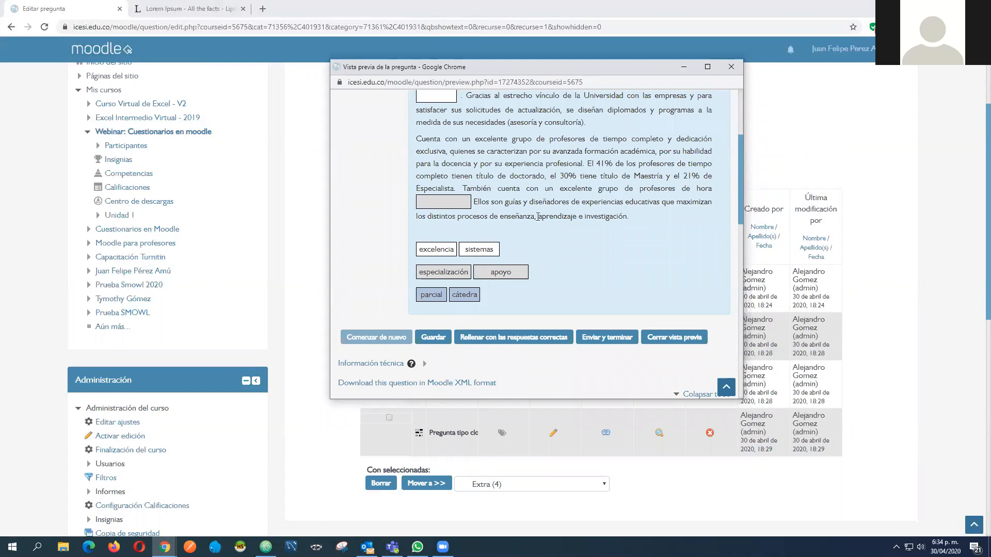
{"action": "scroll", "coordinate": [512, 191], "scroll_direction": "up", "scroll_amount": 3}
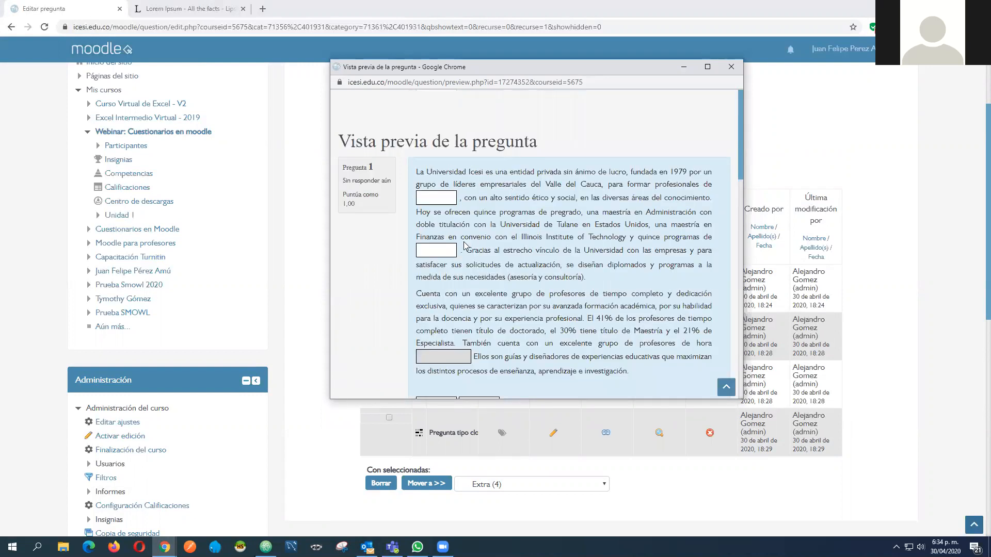
{"action": "scroll", "coordinate": [441, 287], "scroll_direction": "down", "scroll_amount": 2}
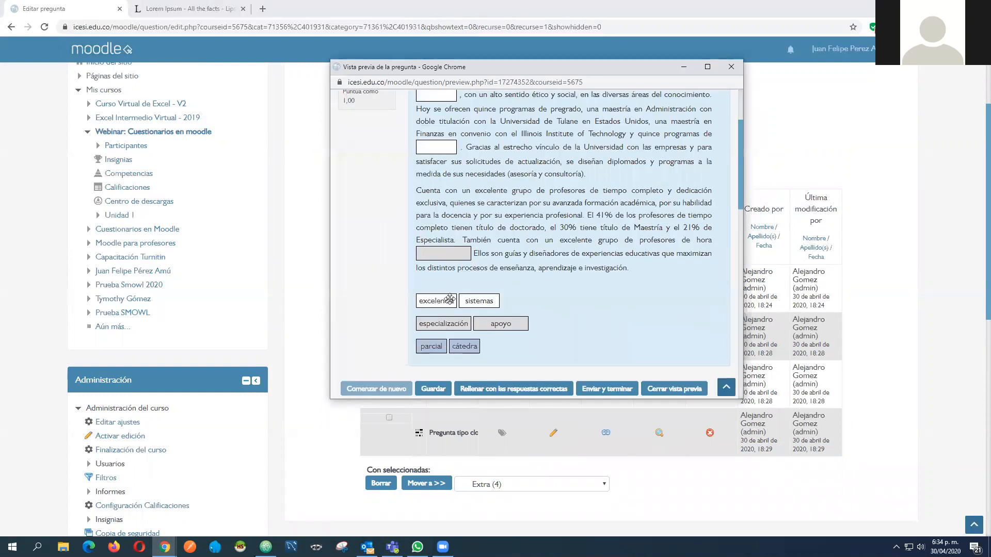
{"action": "scroll", "coordinate": [458, 348], "scroll_direction": "up", "scroll_amount": 1}
{"action": "left_click_drag", "start_coordinate": [446, 351], "coordinate": [448, 147]}
{"action": "left_click_drag", "start_coordinate": [484, 353], "coordinate": [450, 202]}
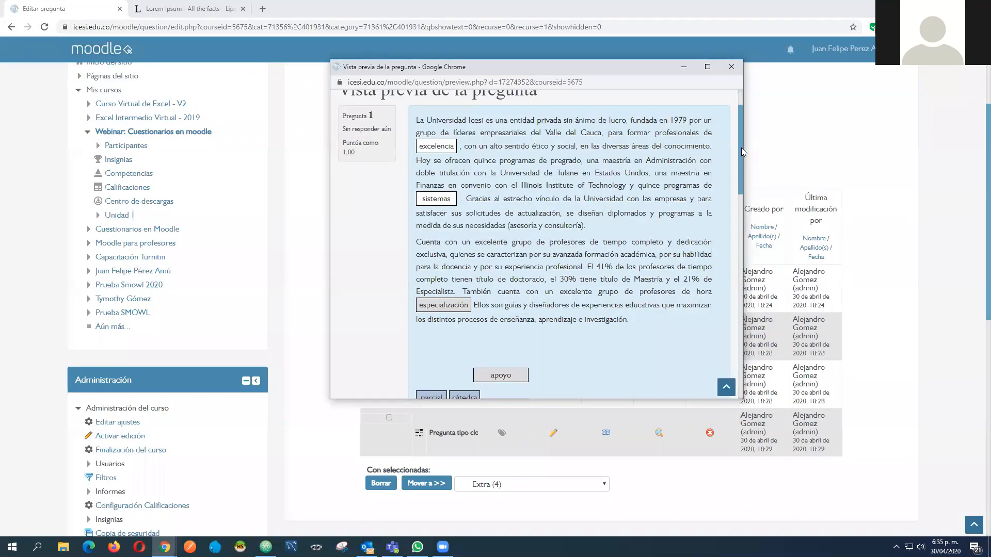
{"action": "scroll", "coordinate": [741, 143], "scroll_direction": "up", "scroll_amount": 1}
{"action": "scroll", "coordinate": [741, 148], "scroll_direction": "down", "scroll_amount": 1}
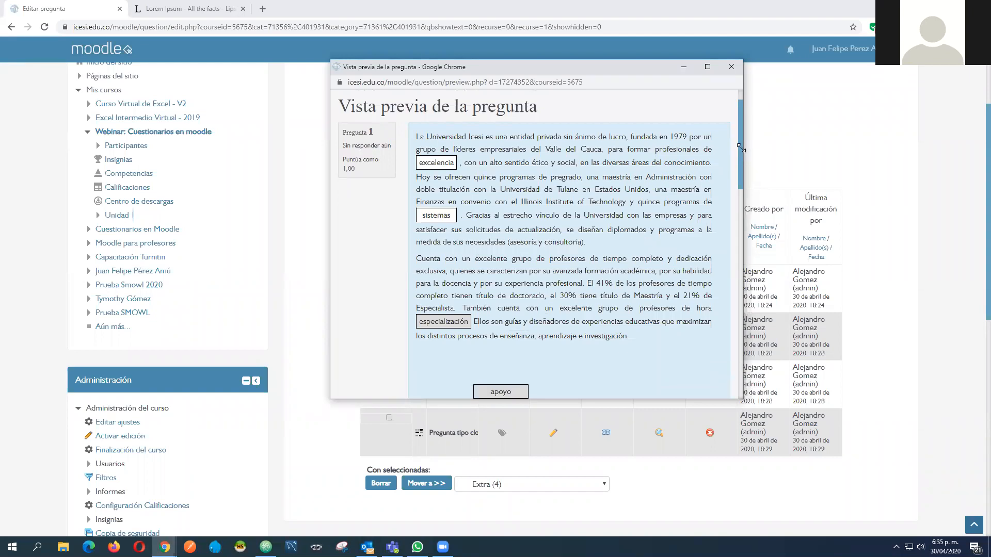
{"action": "left_click_drag", "start_coordinate": [743, 399], "coordinate": [811, 442]}
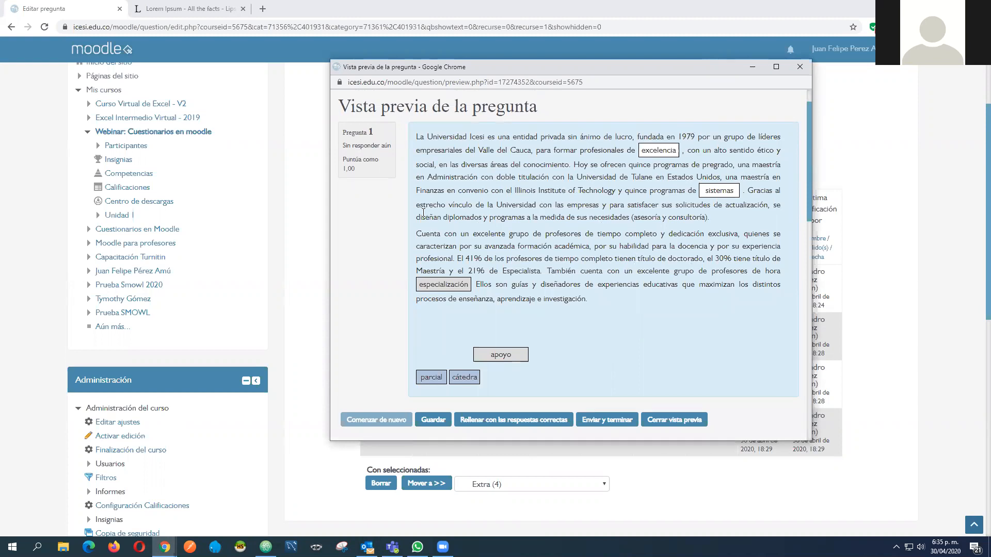
{"action": "left_click", "coordinate": [607, 419]}
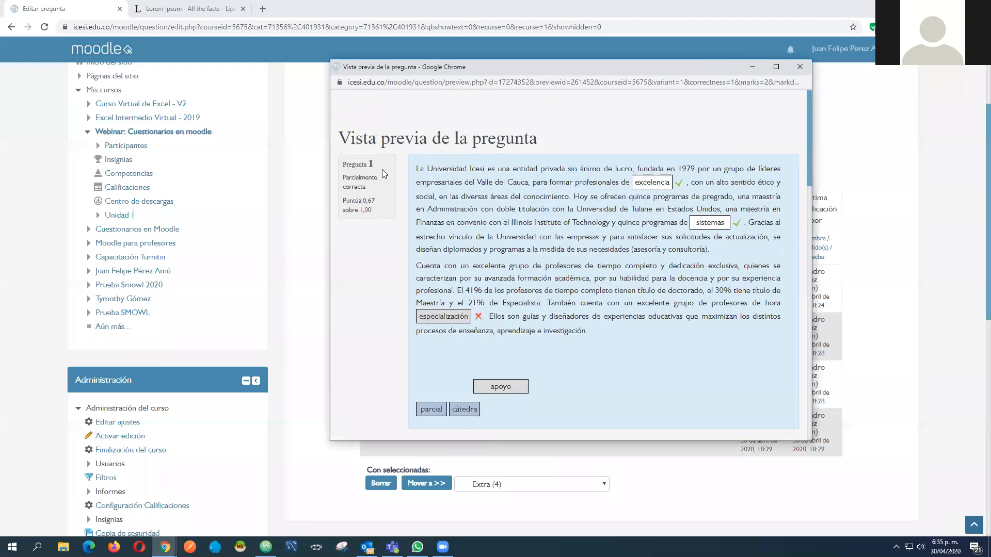
Examine the score and feedback for the filled-in Universidad Icesi text, and close the preview
{"action": "scroll", "coordinate": [380, 160], "scroll_direction": "down", "scroll_amount": 5}
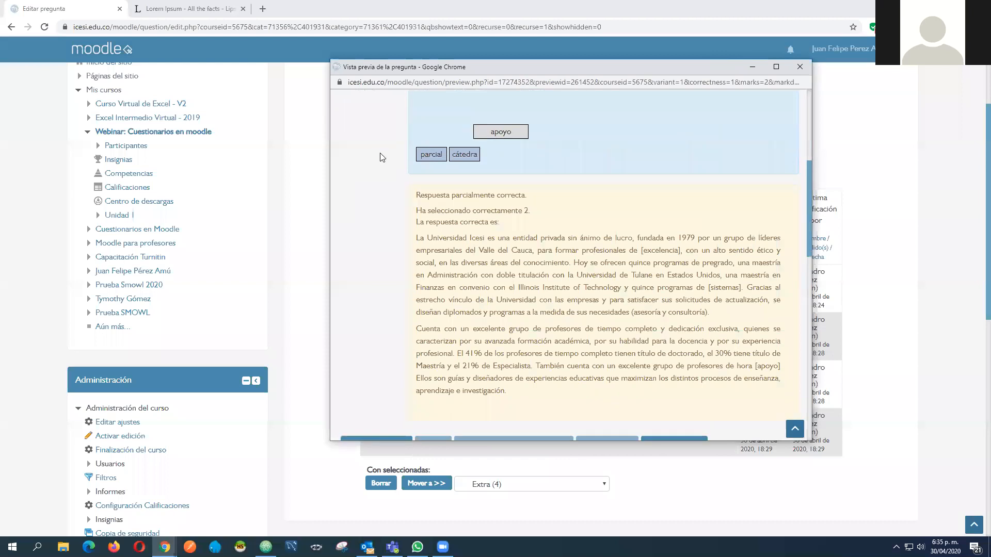
{"action": "scroll", "coordinate": [380, 157], "scroll_direction": "up", "scroll_amount": 4}
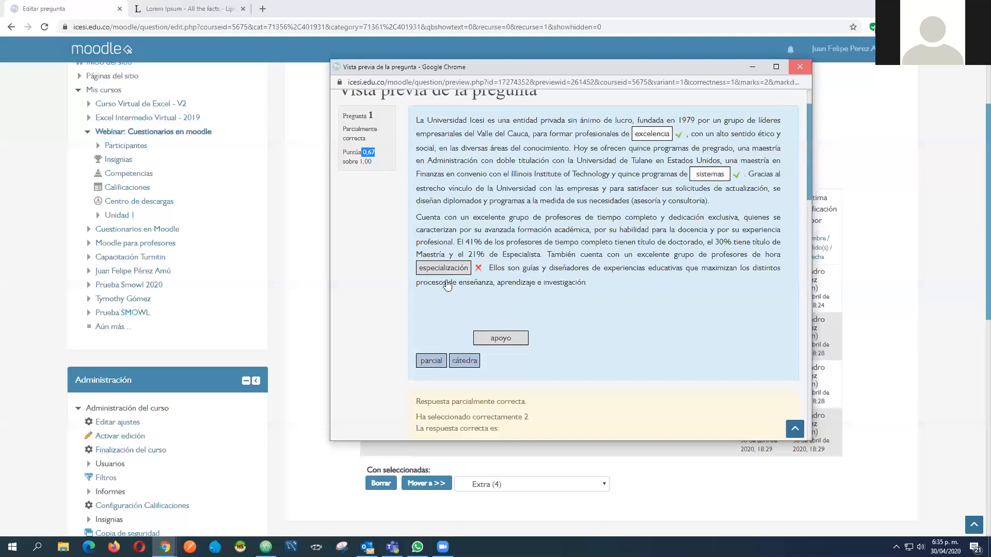
{"action": "key", "text": "ctrl+w"}
Preview the essay question in the Extra category, and try out its answer box with sample text, clearing it again
{"action": "scroll", "coordinate": [717, 273], "scroll_direction": "down", "scroll_amount": 2}
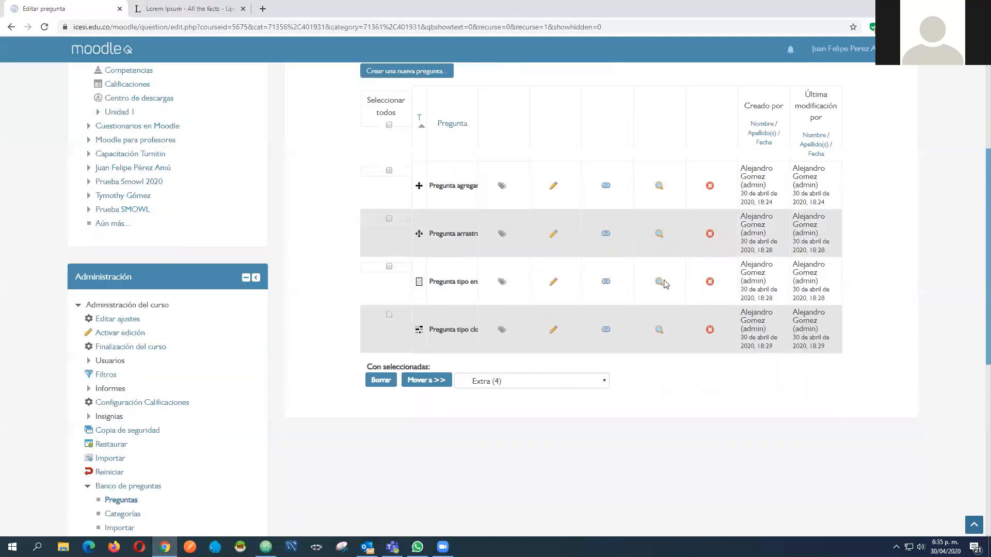
{"action": "left_click", "coordinate": [658, 284]}
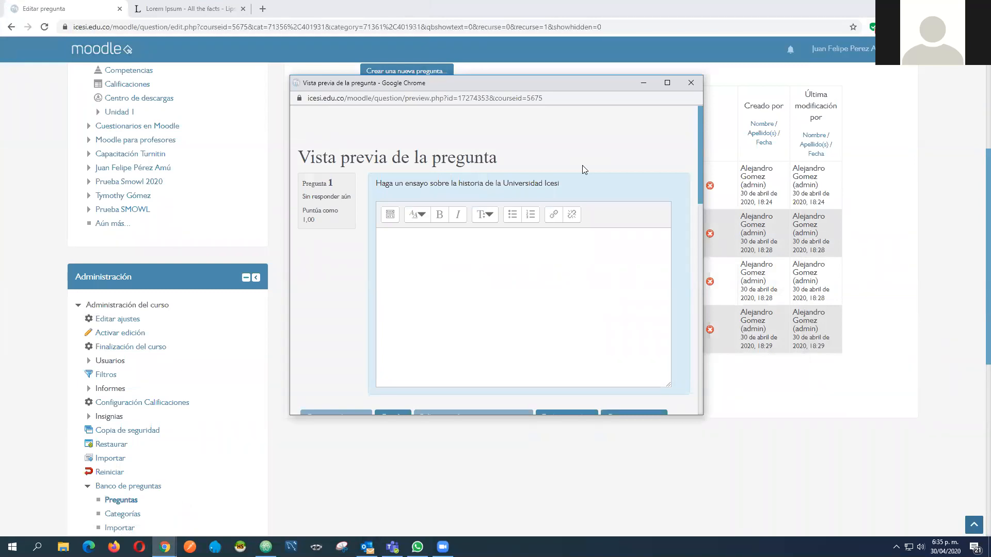
{"action": "left_click", "coordinate": [456, 266]}
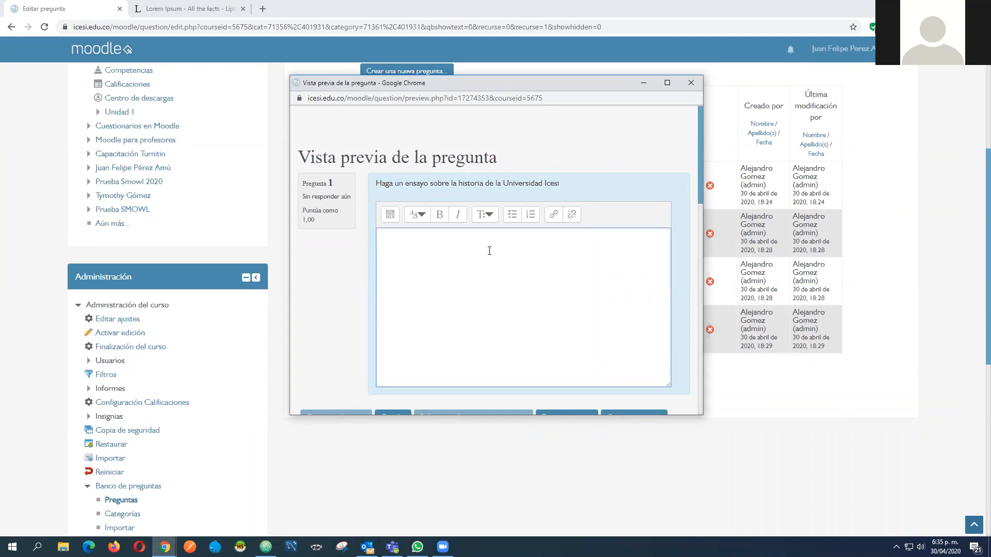
{"action": "type", "text": "dfgdfgdfgdfgdfg"}
{"action": "key", "text": "ctrl+a"}
{"action": "key", "text": "BackSpace"}
Review the essay prompt, test the answer box with another short sample text, clear it, and close the preview
{"action": "left_click_drag", "start_coordinate": [580, 188], "coordinate": [376, 184]}
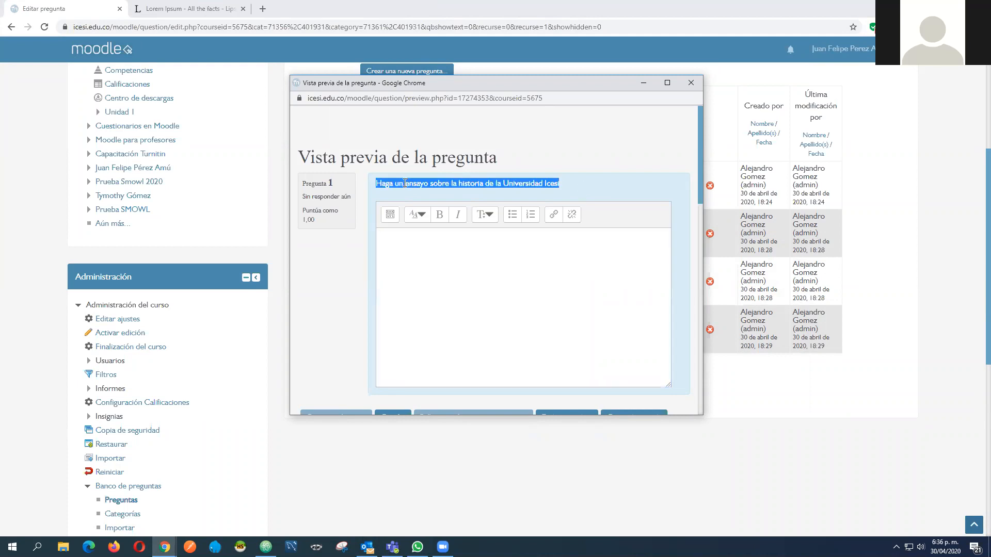
{"action": "left_click", "coordinate": [377, 184]}
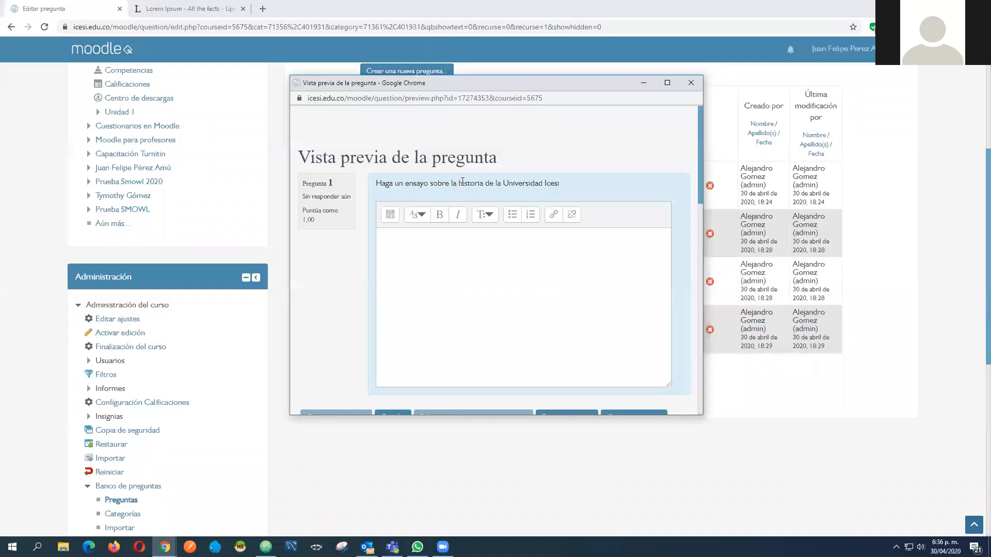
{"action": "left_click", "coordinate": [460, 271]}
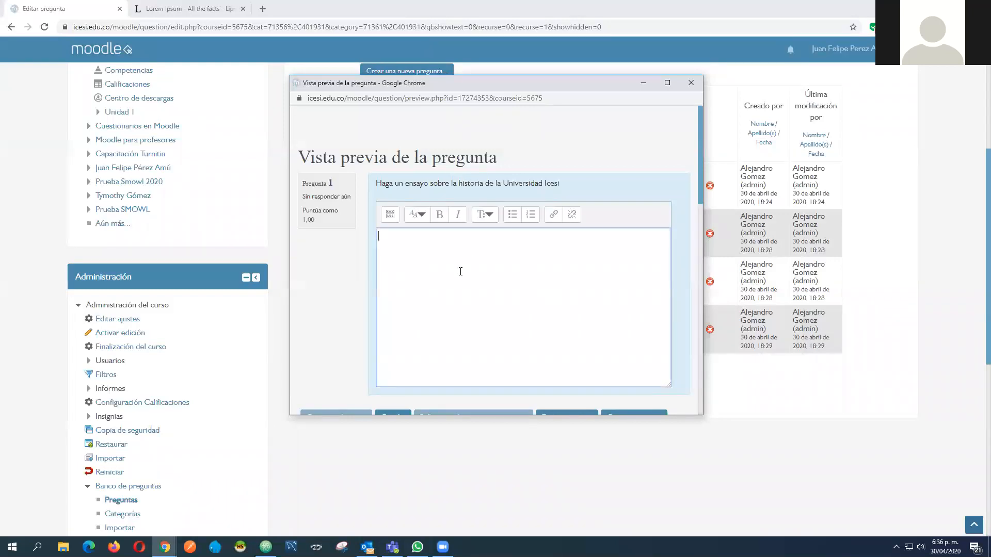
{"action": "type", "text": "dfgsdfgds"}
{"action": "left_click_drag", "start_coordinate": [410, 237], "coordinate": [365, 238]}
{"action": "key", "text": "BackSpace"}
{"action": "key", "text": "ctrl+w"}
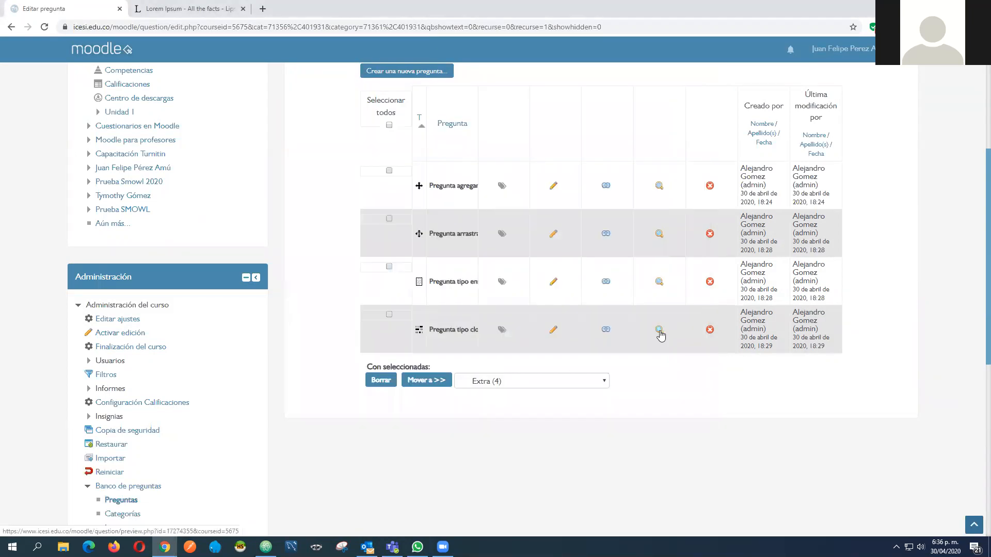
Preview the cloze question in the Extra category, enlarge its window, and look over all the embedded answer fields
{"action": "left_click", "coordinate": [659, 330]}
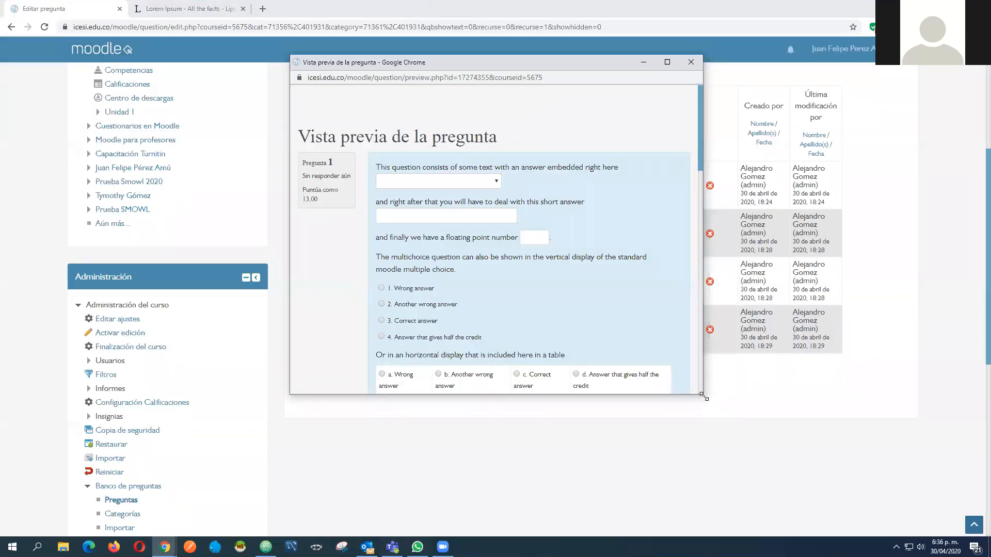
{"action": "left_click_drag", "start_coordinate": [702, 396], "coordinate": [849, 453]}
{"action": "scroll", "coordinate": [666, 368], "scroll_direction": "down", "scroll_amount": 4}
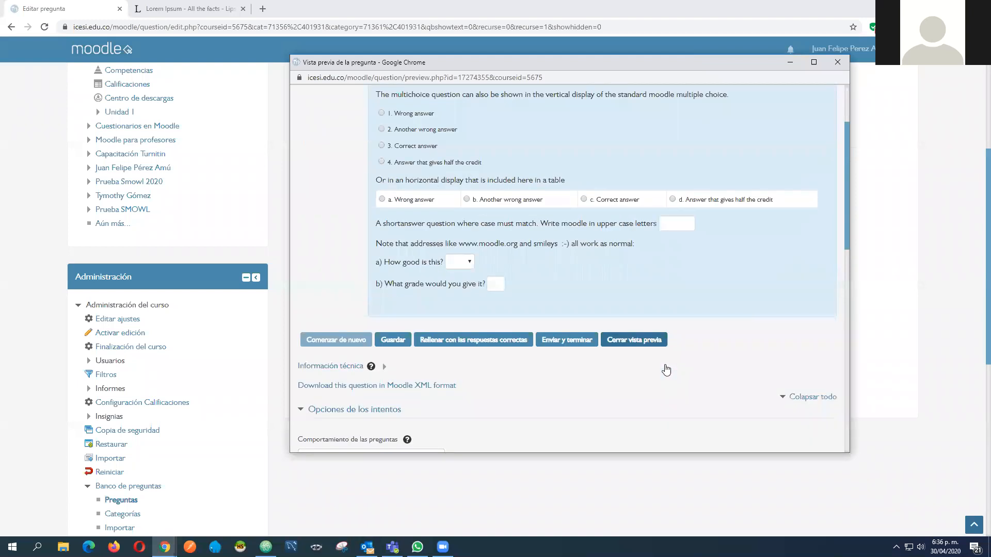
{"action": "scroll", "coordinate": [665, 369], "scroll_direction": "up", "scroll_amount": 1}
{"action": "scroll", "coordinate": [666, 369], "scroll_direction": "up", "scroll_amount": 3}
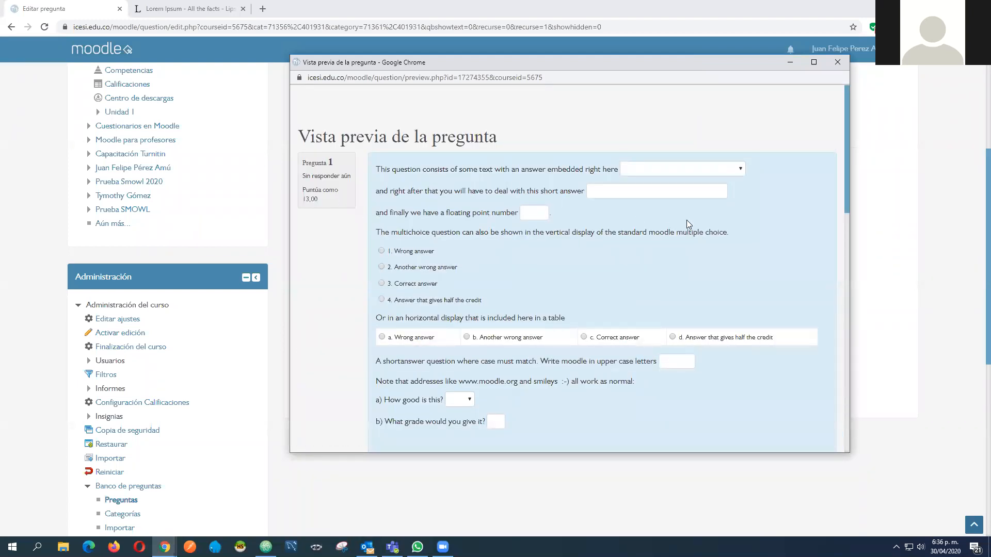
Answer Yes to "How good is this?" and choose Another wrong answer for the first embedded answer
{"action": "left_click", "coordinate": [735, 170]}
{"action": "left_click", "coordinate": [599, 202]}
{"action": "left_click", "coordinate": [466, 400]}
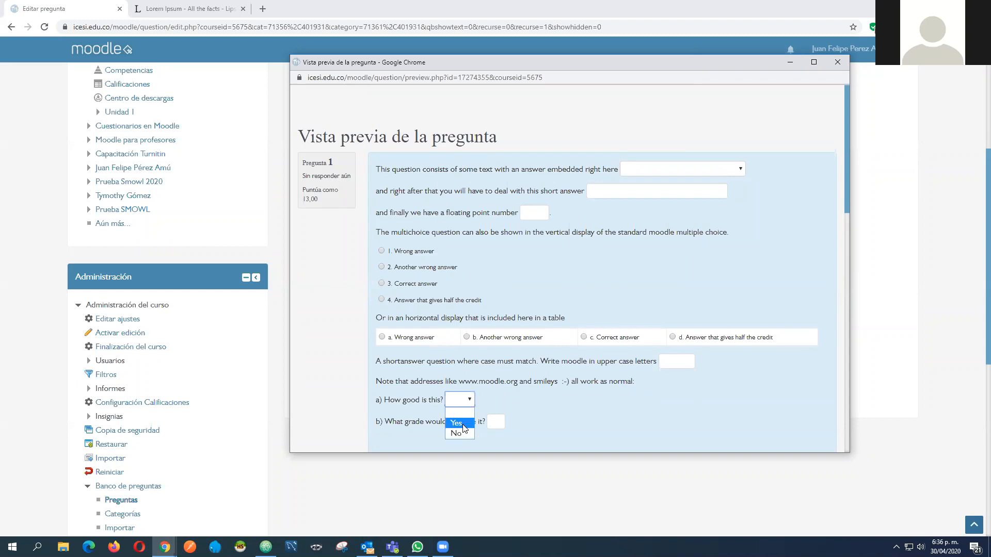
{"action": "left_click", "coordinate": [742, 172]}
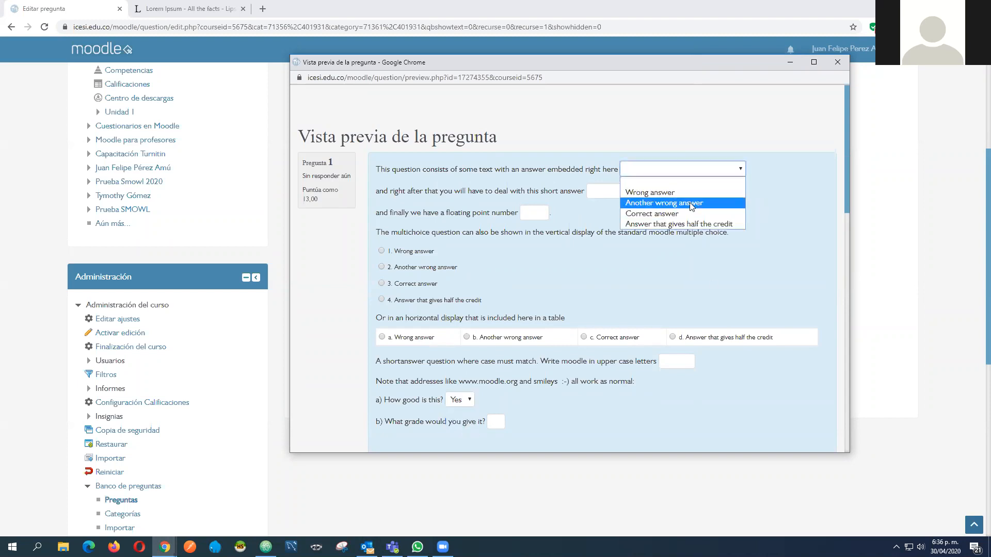
{"action": "left_click", "coordinate": [691, 205]}
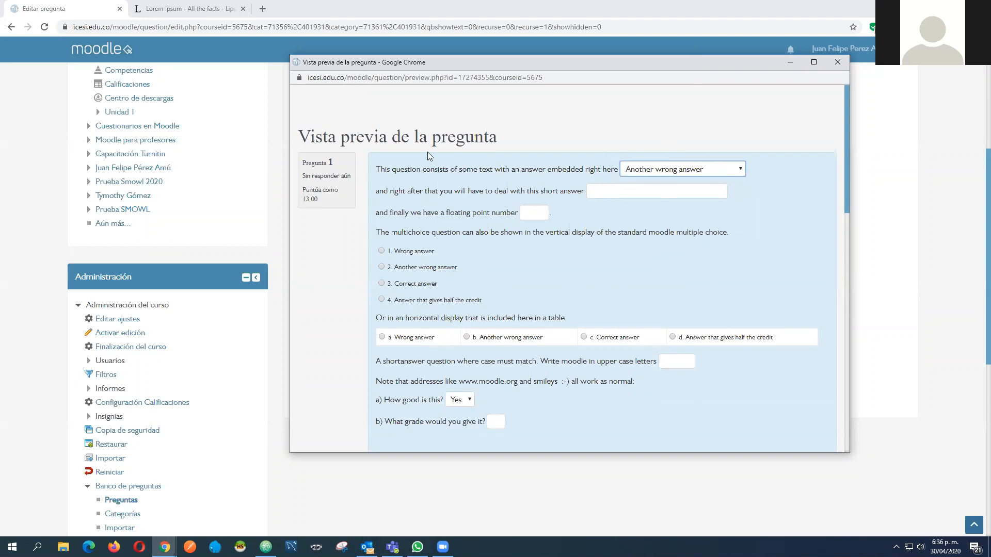
Set the first embedded answer to Wrong answer and enter sdfsdfsdfsdf as the short answer
{"action": "left_click_drag", "start_coordinate": [374, 171], "coordinate": [618, 170]}
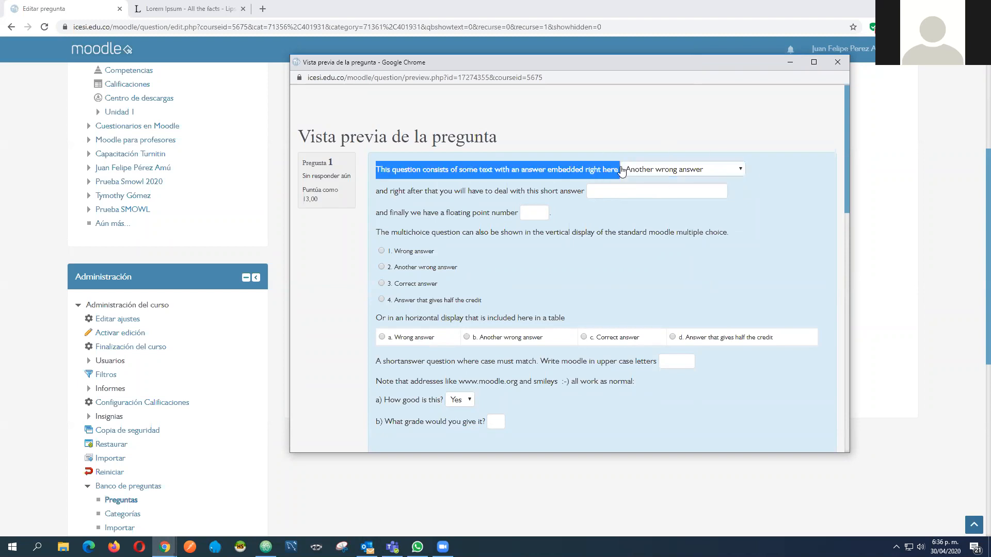
{"action": "left_click", "coordinate": [675, 170]}
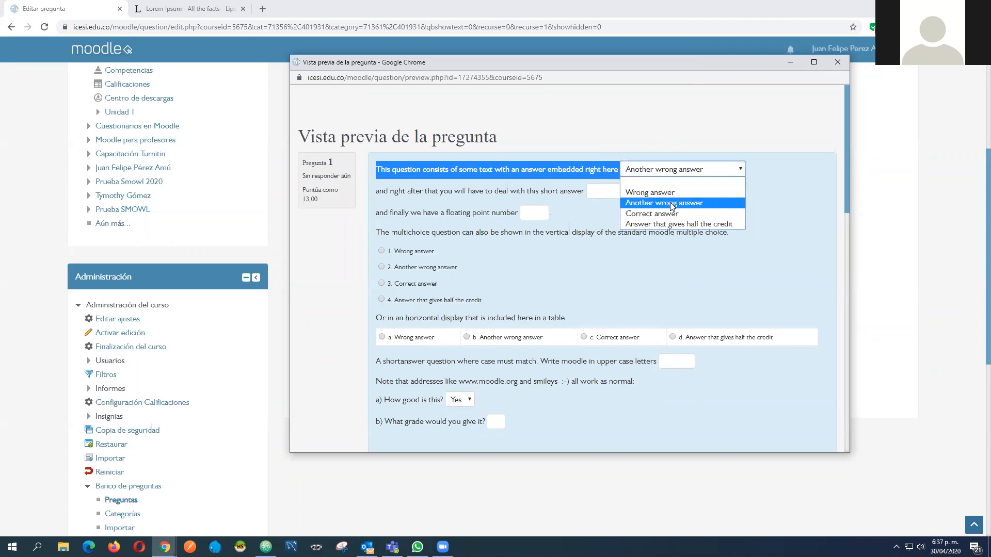
{"action": "left_click", "coordinate": [665, 192]}
{"action": "left_click", "coordinate": [650, 192]}
{"action": "type", "text": "sdfsdfsdfsdf"}
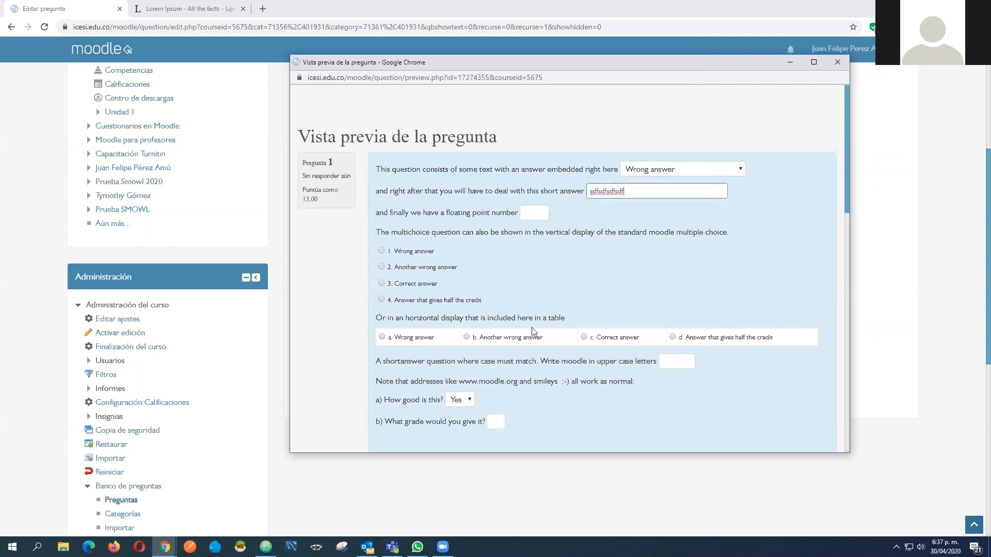
Answer No to "How good is this?" and submit the cloze question attempt
{"action": "left_click", "coordinate": [472, 403]}
{"action": "left_click", "coordinate": [463, 434]}
{"action": "left_click_drag", "start_coordinate": [568, 293], "coordinate": [536, 163]}
{"action": "left_click", "coordinate": [733, 221]}
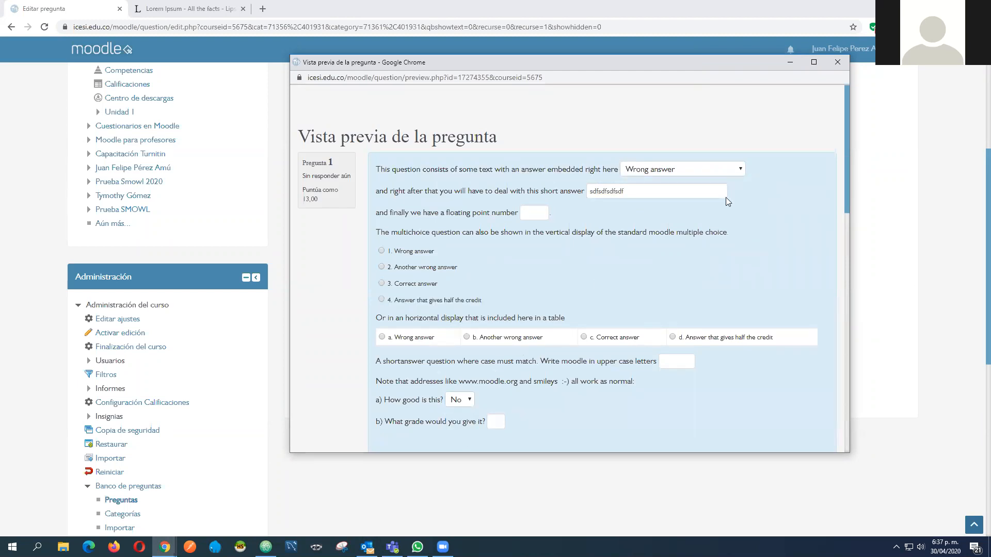
{"action": "scroll", "coordinate": [728, 199], "scroll_direction": "down", "scroll_amount": 2}
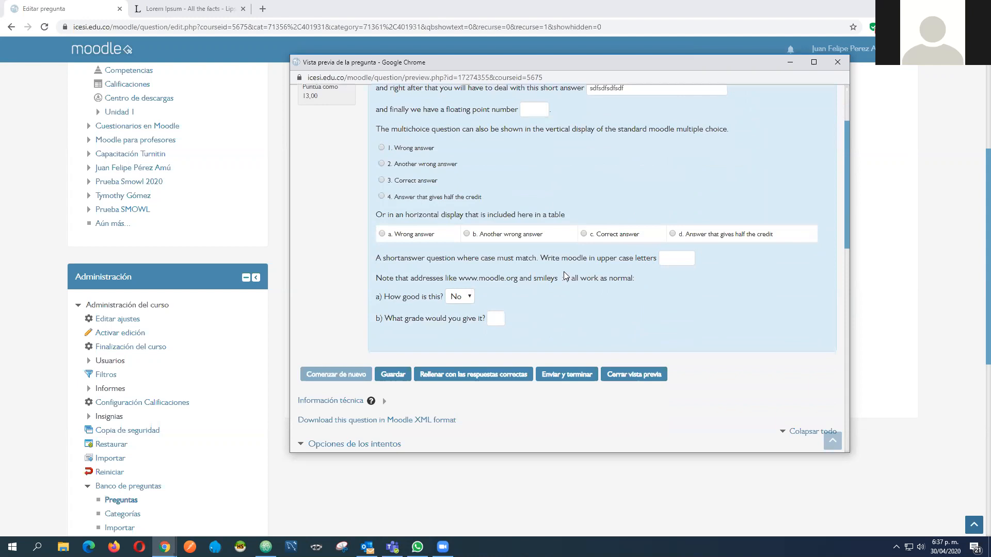
{"action": "left_click", "coordinate": [575, 381]}
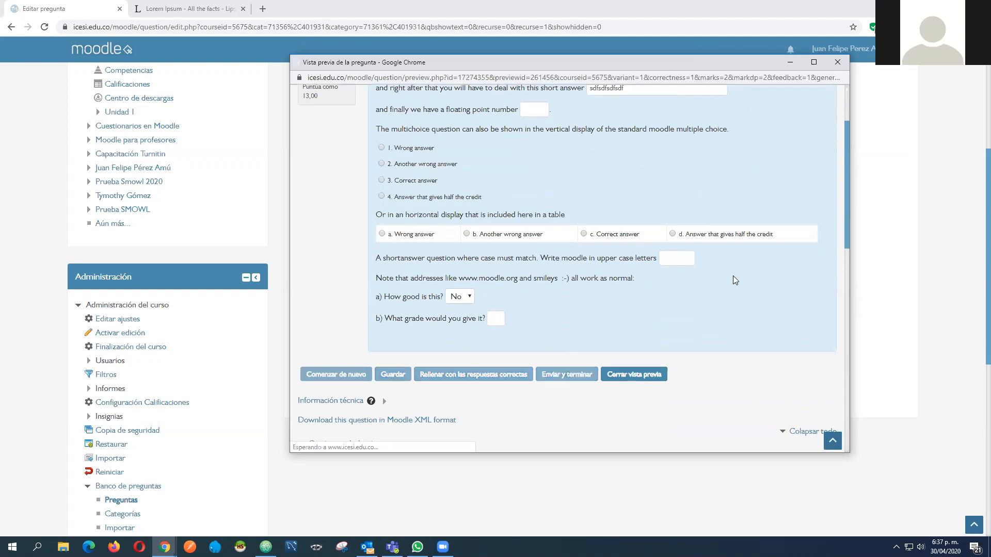
Examine the score and the feedback on each cloze answer, and close the preview
{"action": "scroll", "coordinate": [707, 163], "scroll_direction": "down", "scroll_amount": 4}
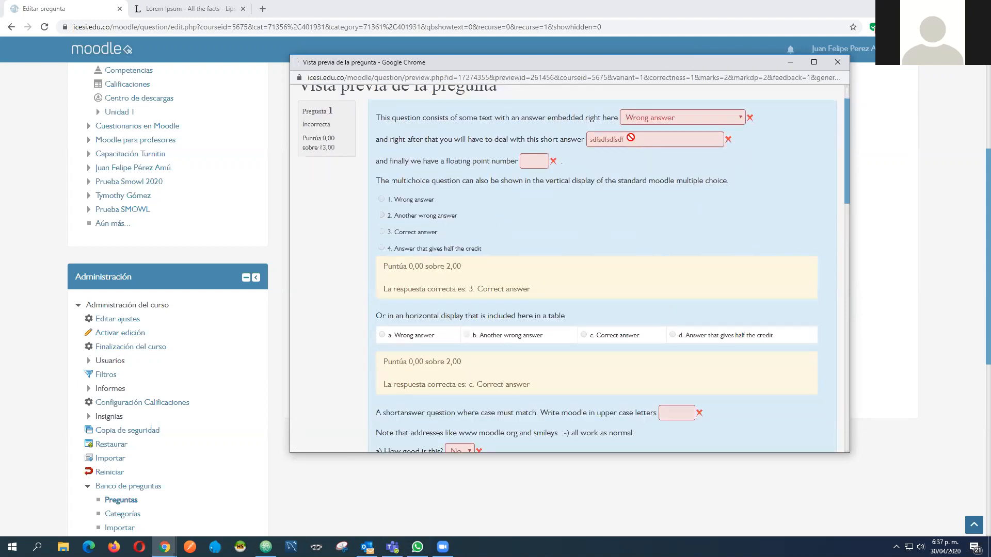
{"action": "scroll", "coordinate": [554, 154], "scroll_direction": "up", "scroll_amount": 2}
{"action": "scroll", "coordinate": [807, 167], "scroll_direction": "up", "scroll_amount": 1}
{"action": "left_click", "coordinate": [837, 62]}
Switch the question bank to the Preguntas parcial category
{"action": "scroll", "coordinate": [548, 432], "scroll_direction": "up", "scroll_amount": 3}
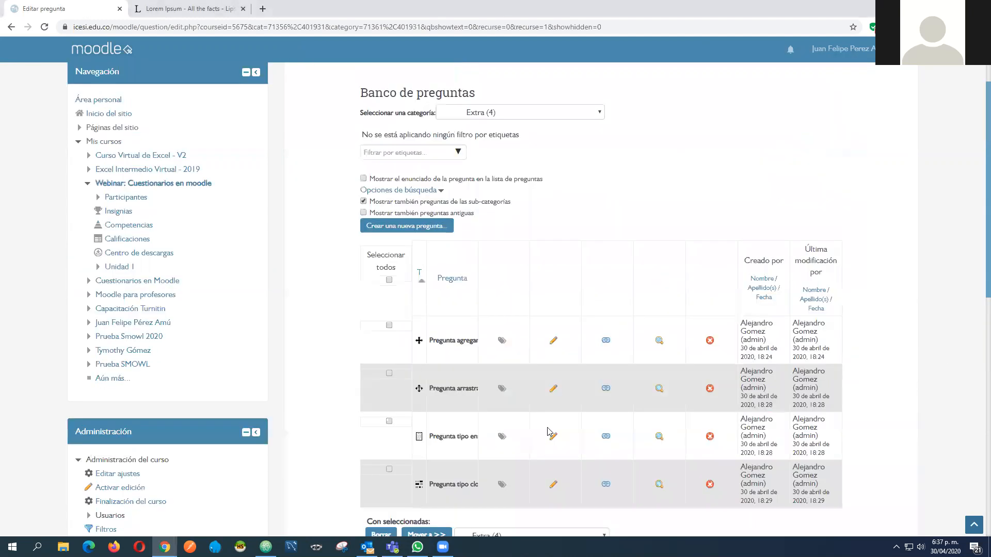
{"action": "left_click", "coordinate": [522, 113]}
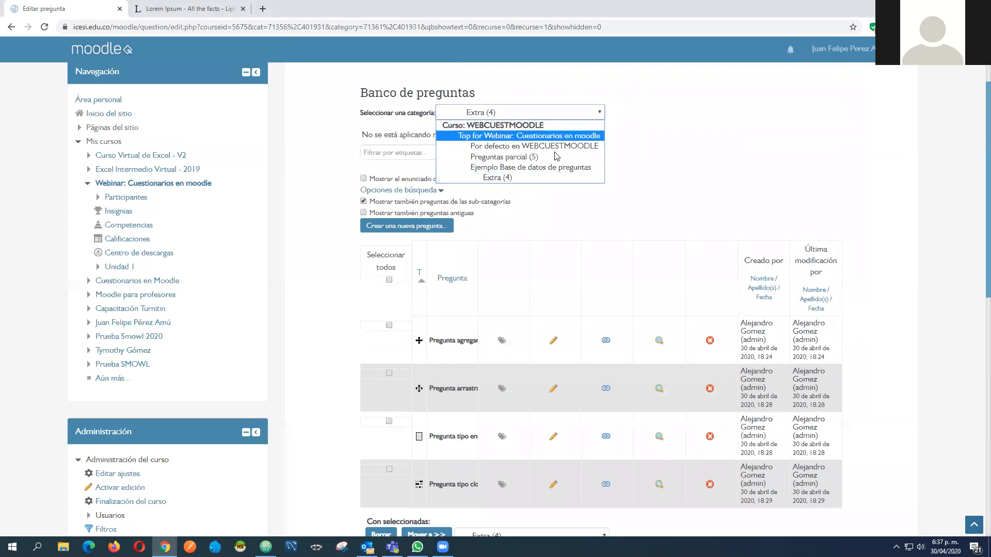
{"action": "left_click", "coordinate": [555, 157]}
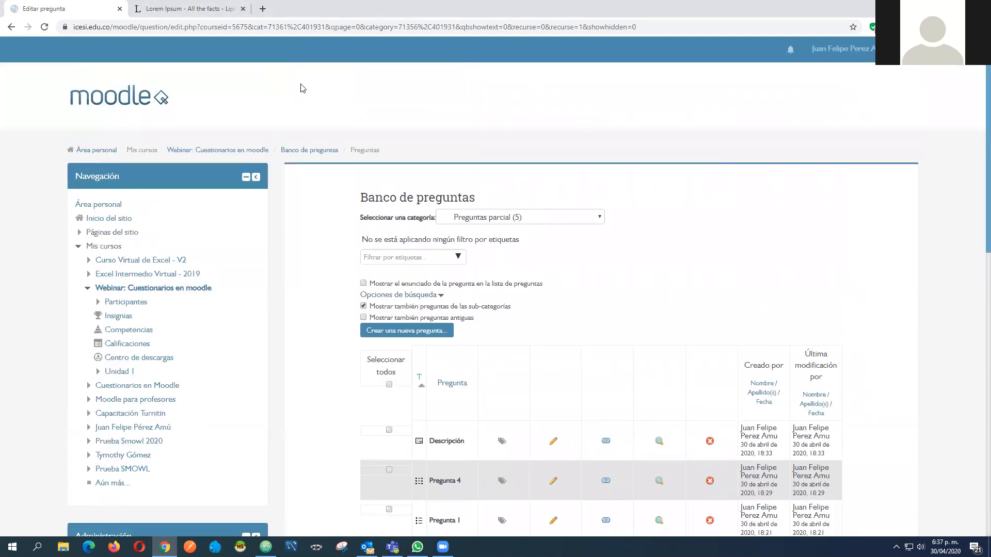
Return to the main page of the Webinar: Cuestionarios en moodle course and look over its contents
{"action": "left_click", "coordinate": [262, 150]}
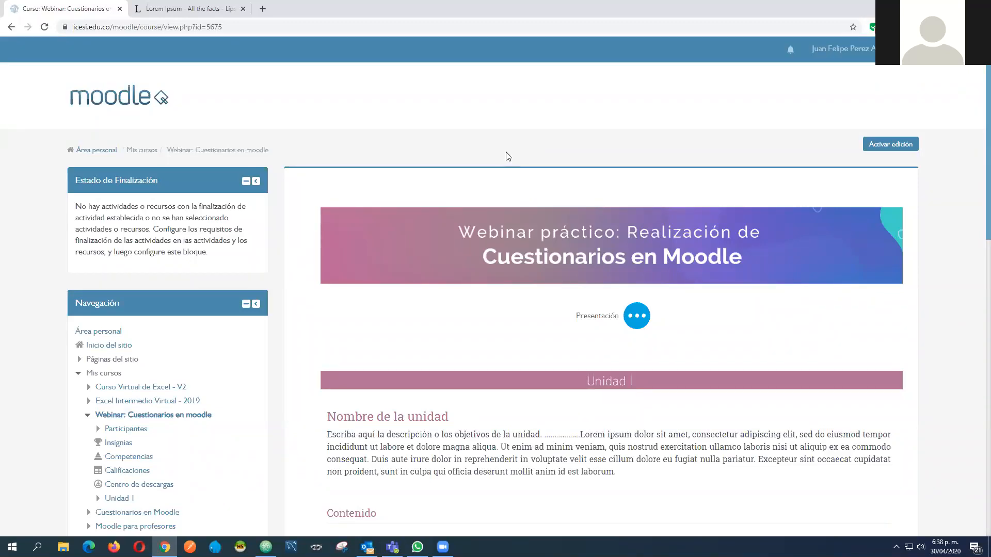
{"action": "scroll", "coordinate": [507, 150], "scroll_direction": "down", "scroll_amount": 1}
{"action": "scroll", "coordinate": [508, 160], "scroll_direction": "down", "scroll_amount": 3}
{"action": "scroll", "coordinate": [508, 165], "scroll_direction": "up", "scroll_amount": 4}
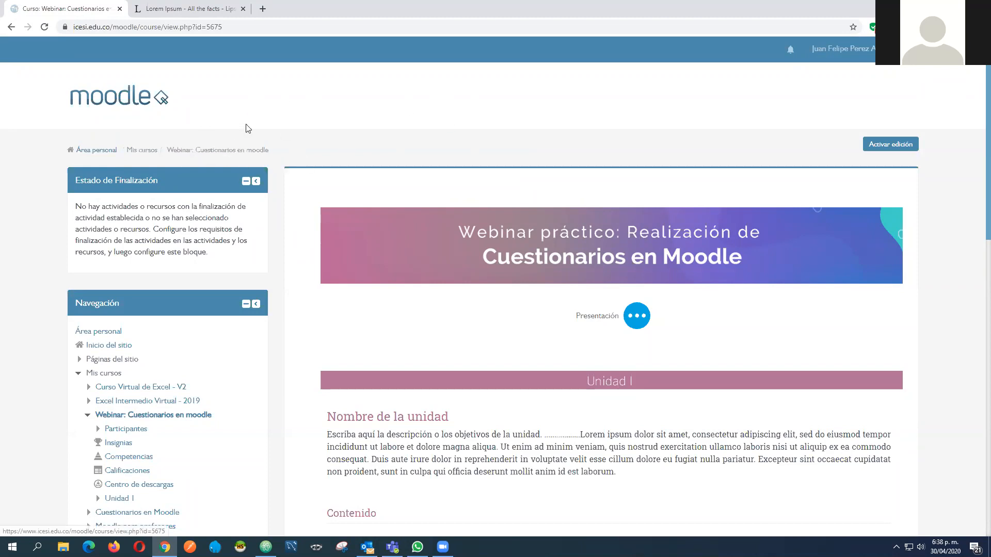
Turn on editing mode for the Webinar: Cuestionarios en moodle course page
{"action": "scroll", "coordinate": [584, 148], "scroll_direction": "down", "scroll_amount": 3}
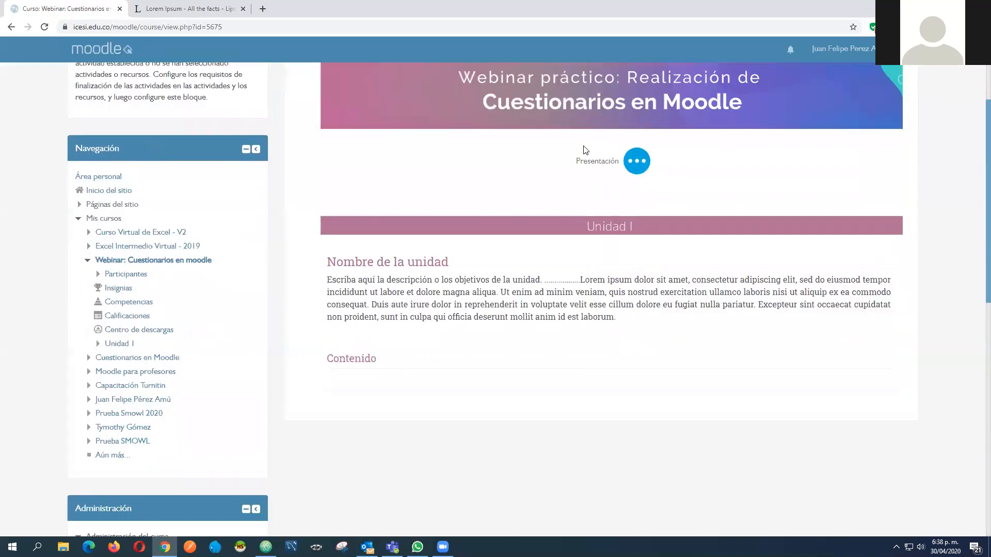
{"action": "scroll", "coordinate": [782, 162], "scroll_direction": "up", "scroll_amount": 2}
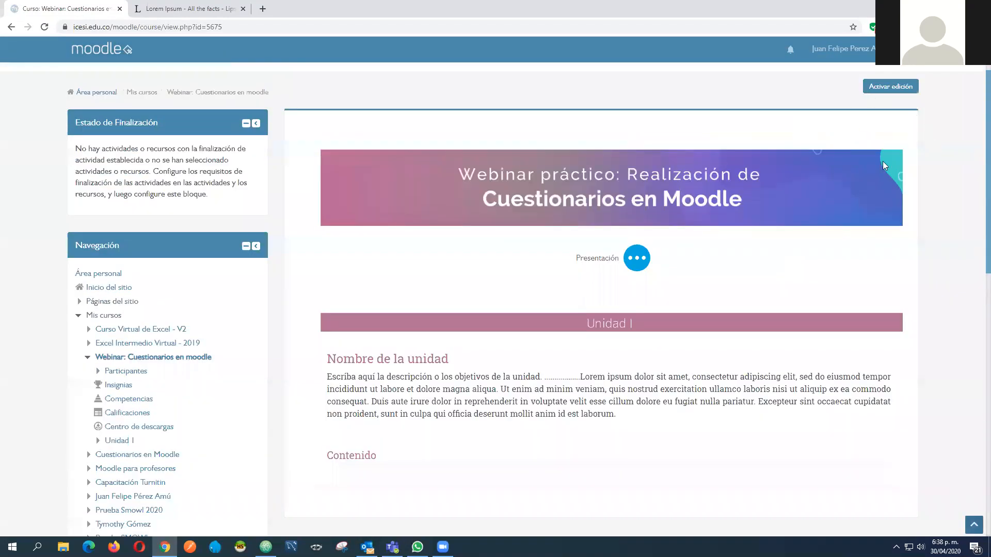
{"action": "scroll", "coordinate": [869, 148], "scroll_direction": "up", "scroll_amount": 1}
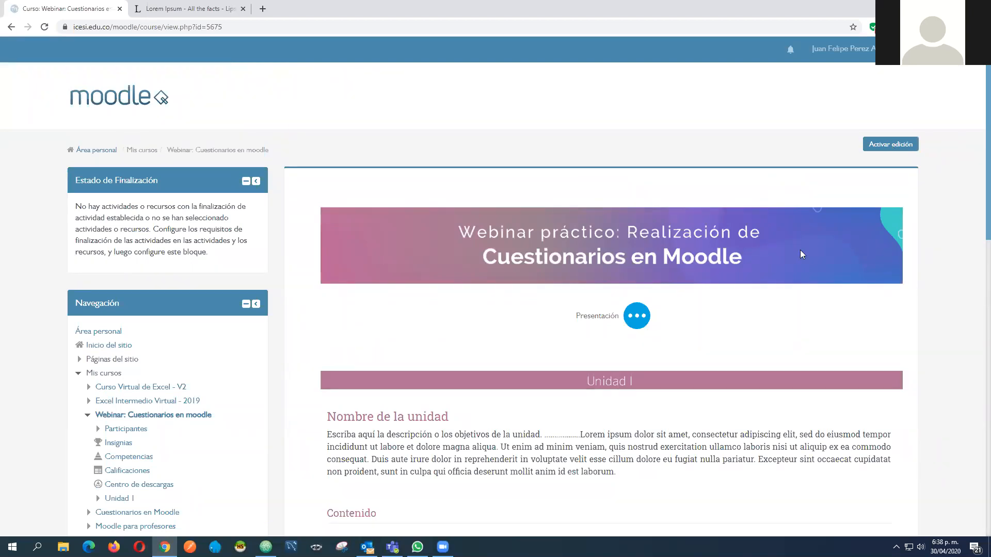
{"action": "left_click", "coordinate": [890, 144]}
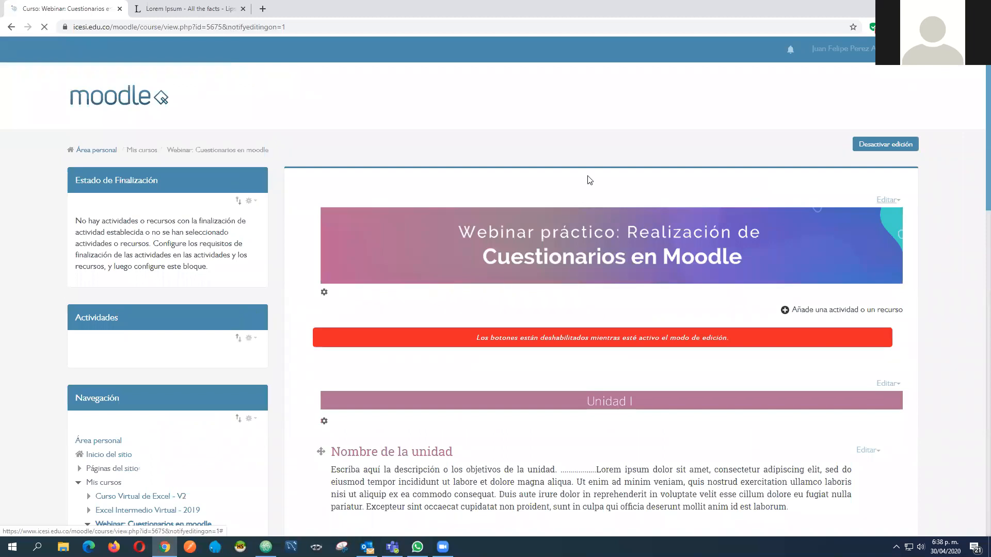
Add a Cuestionario activity to the Unidad 1 section, opening its settings form
{"action": "scroll", "coordinate": [972, 197], "scroll_direction": "down", "scroll_amount": 1}
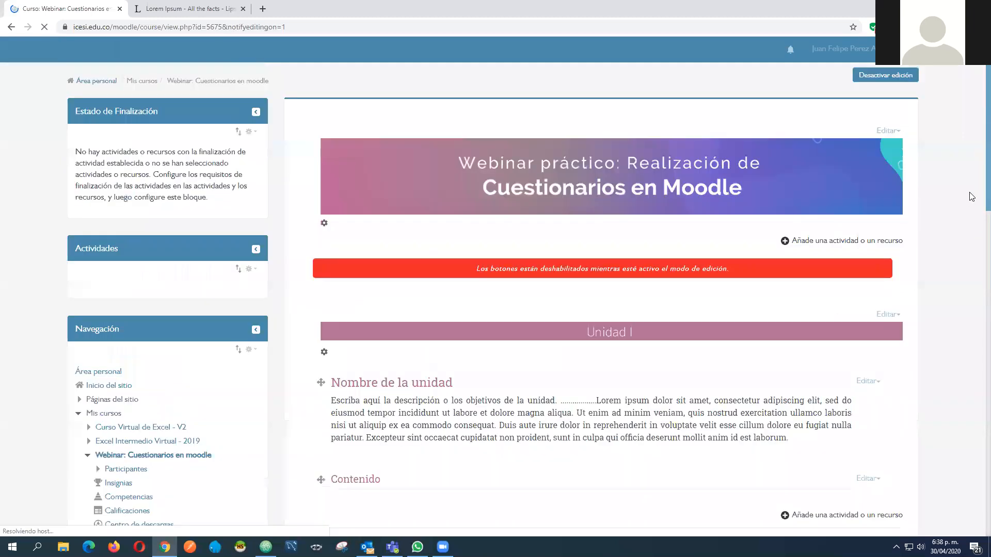
{"action": "scroll", "coordinate": [972, 197], "scroll_direction": "down", "scroll_amount": 3}
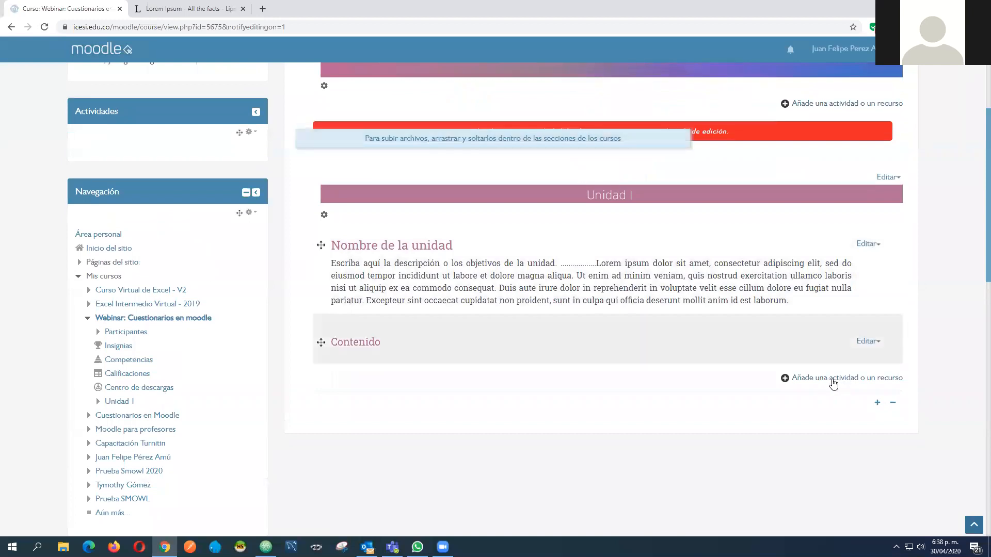
{"action": "left_click", "coordinate": [859, 380]}
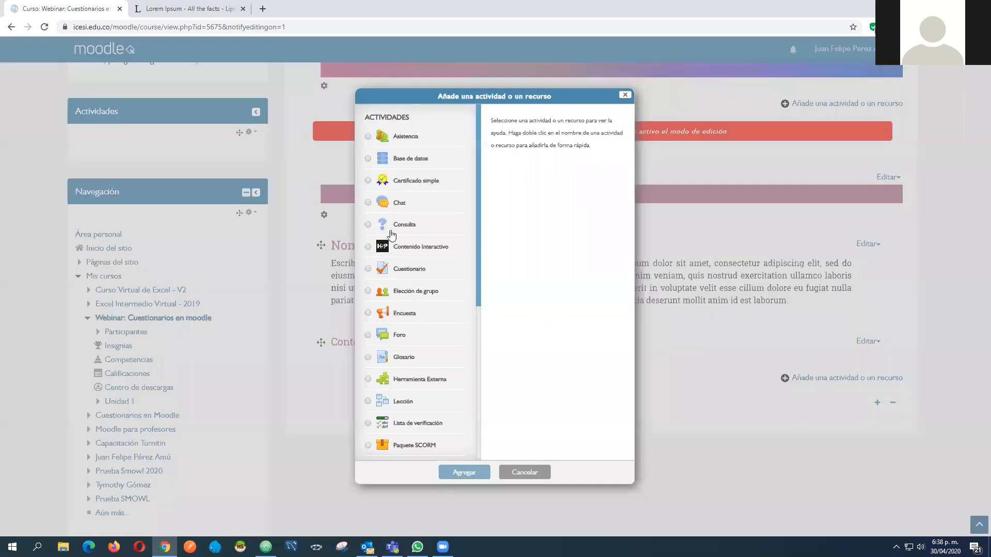
{"action": "scroll", "coordinate": [405, 263], "scroll_direction": "down", "scroll_amount": 3}
{"action": "scroll", "coordinate": [405, 268], "scroll_direction": "up", "scroll_amount": 3}
{"action": "left_click", "coordinate": [416, 271]}
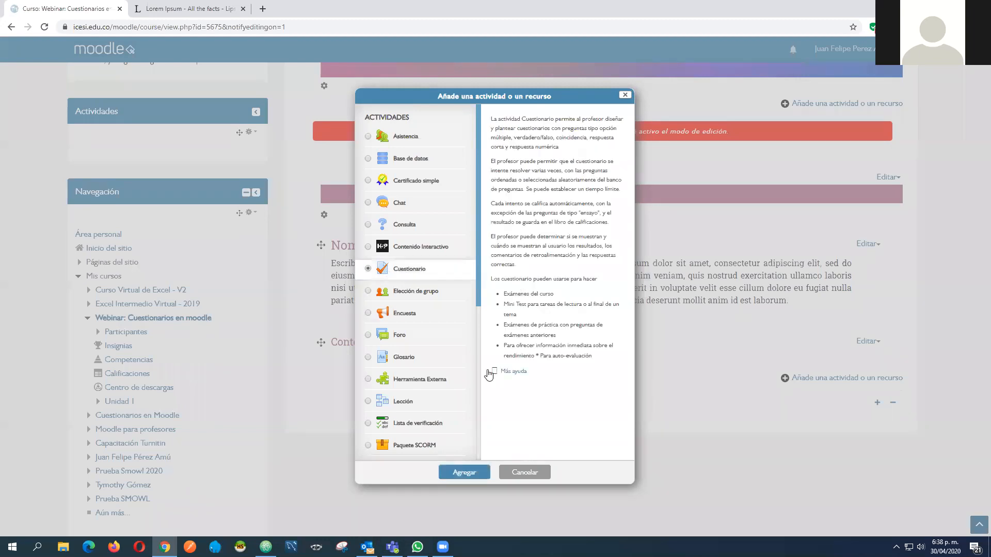
{"action": "left_click", "coordinate": [465, 473]}
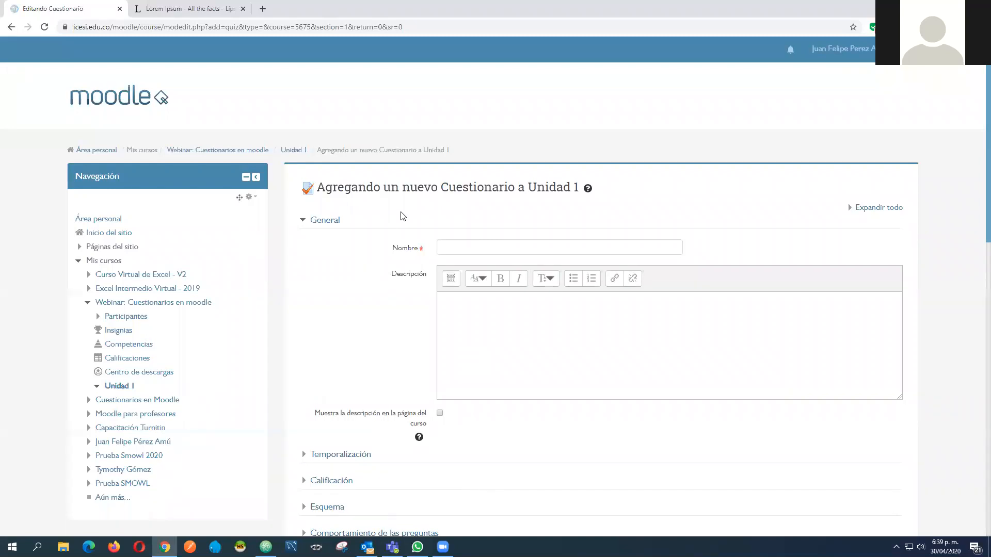
Name the new quiz "Parcial final"
{"action": "scroll", "coordinate": [401, 215], "scroll_direction": "down", "scroll_amount": 20}
{"action": "scroll", "coordinate": [458, 210], "scroll_direction": "up", "scroll_amount": 15}
{"action": "scroll", "coordinate": [349, 259], "scroll_direction": "up", "scroll_amount": 5}
{"action": "left_click", "coordinate": [468, 251]}
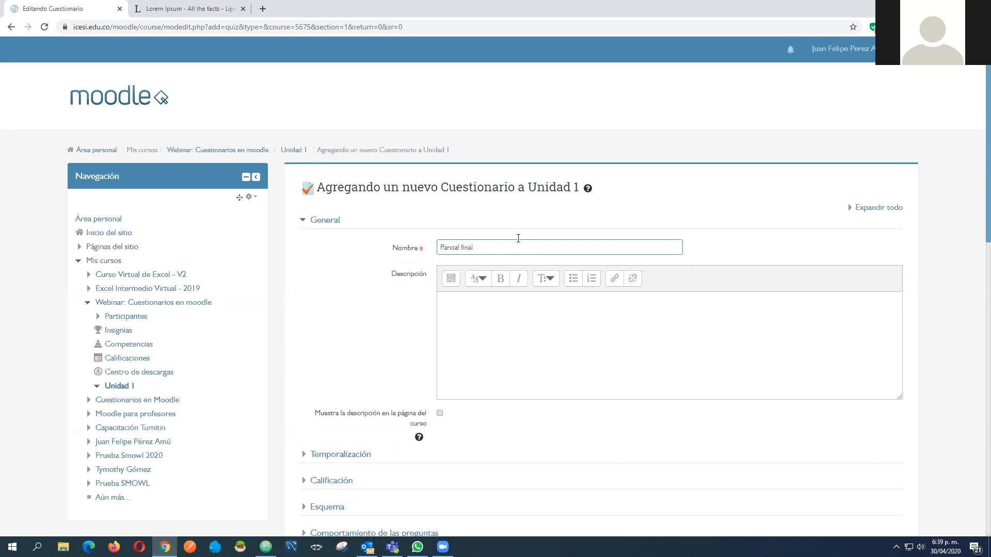
{"action": "left_click", "coordinate": [504, 335]}
Enable the opening date, closing date and time limit in the quiz's Temporalización settings
{"action": "scroll", "coordinate": [439, 258], "scroll_direction": "down", "scroll_amount": 2}
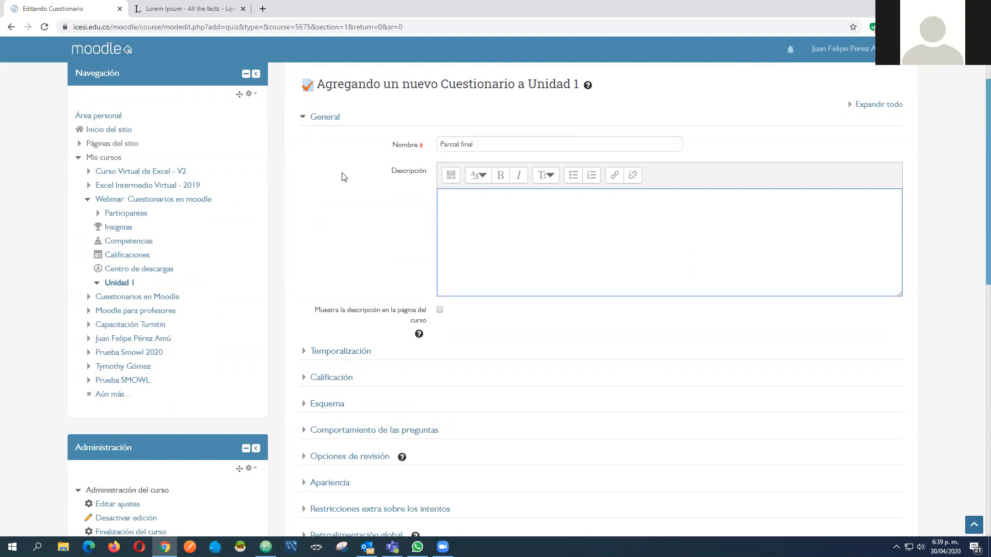
{"action": "scroll", "coordinate": [331, 170], "scroll_direction": "down", "scroll_amount": 2}
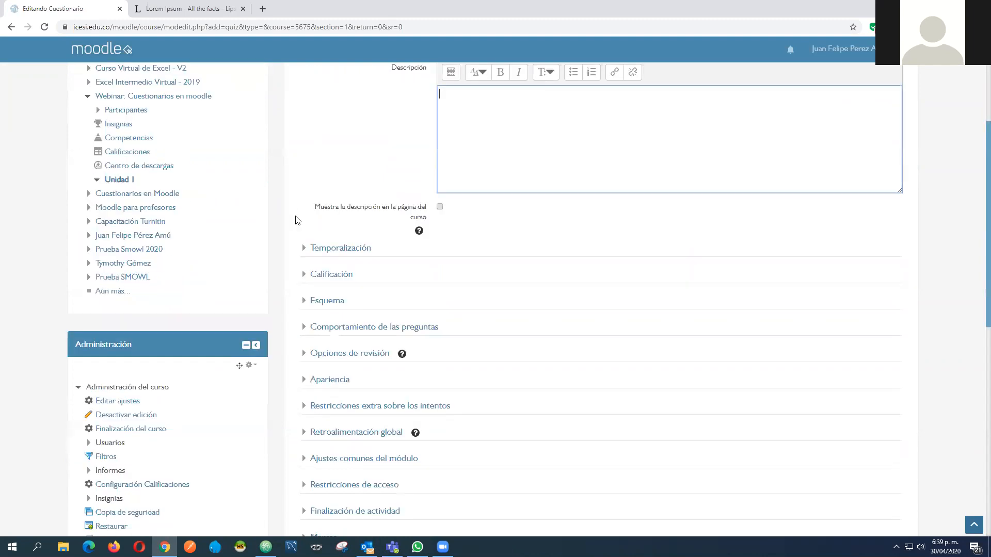
{"action": "left_click", "coordinate": [302, 249]}
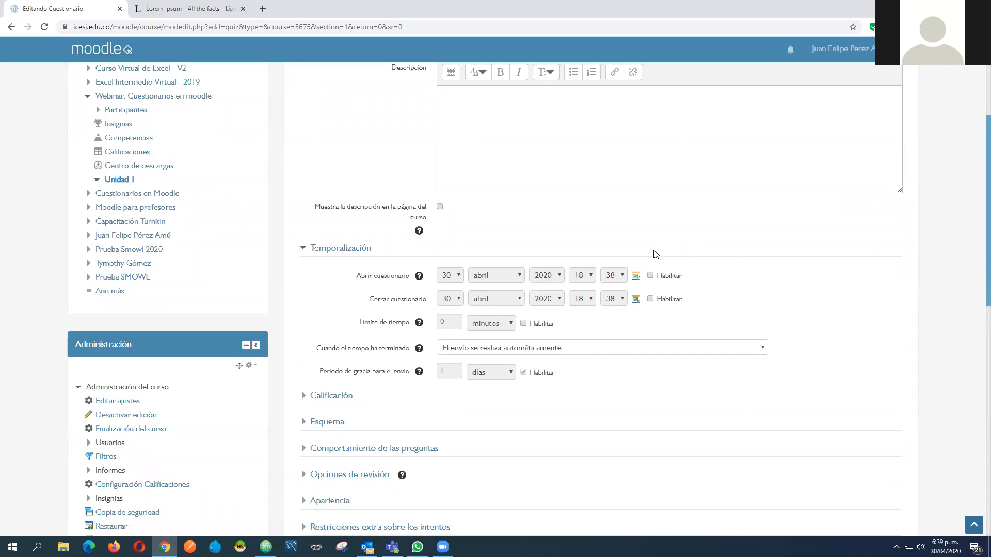
{"action": "left_click", "coordinate": [651, 276]}
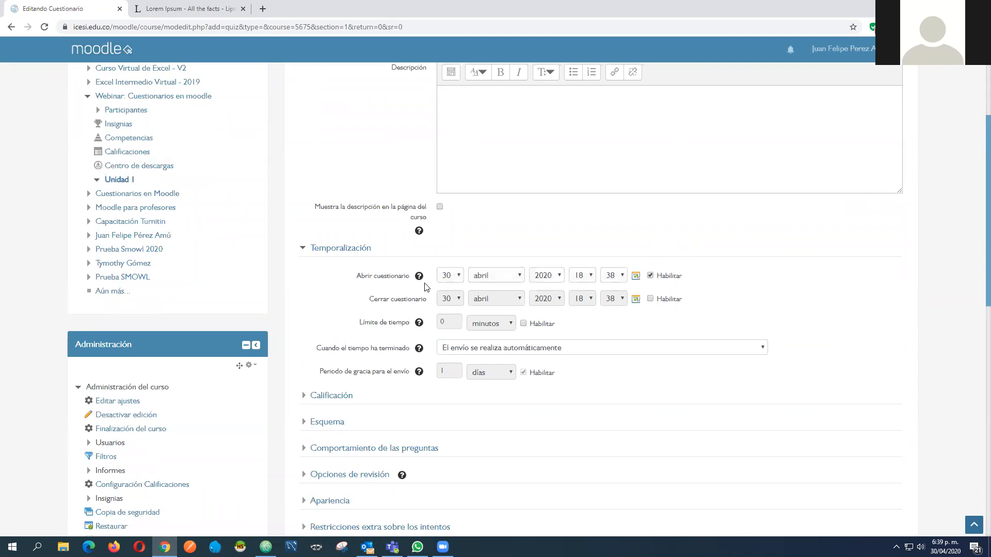
{"action": "left_click", "coordinate": [651, 299]}
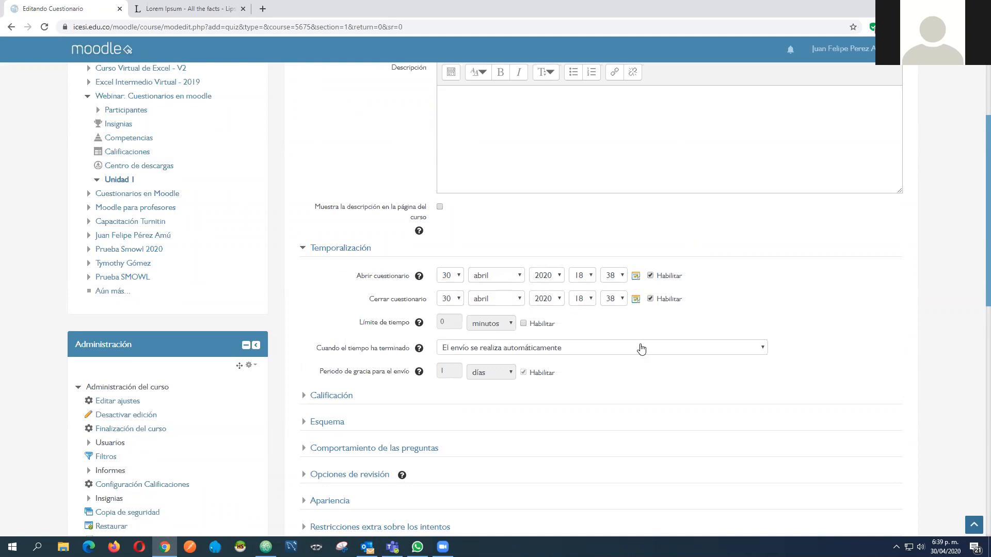
{"action": "left_click", "coordinate": [523, 324]}
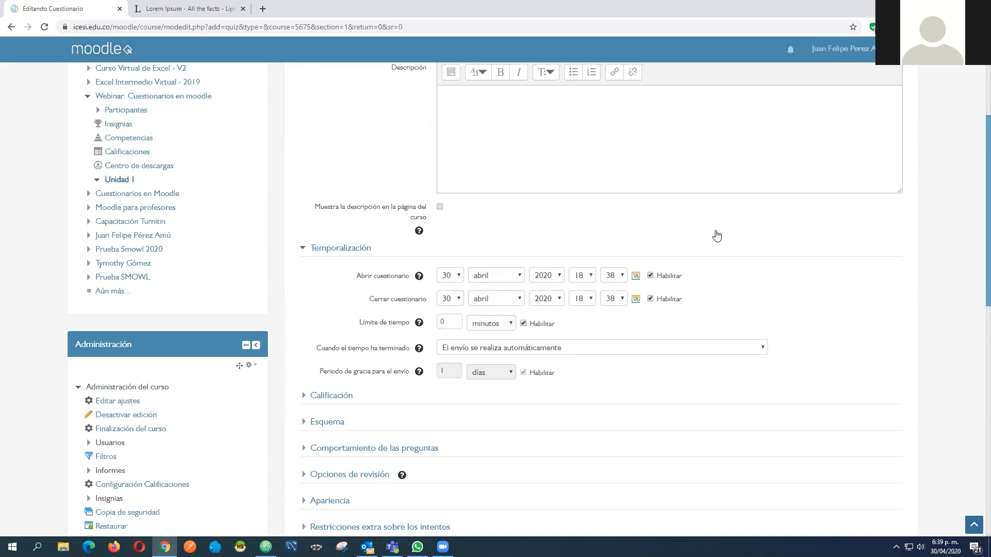
Set the quiz's opening time to 18:00 and its closing time to 20:00
{"action": "left_click", "coordinate": [621, 275]}
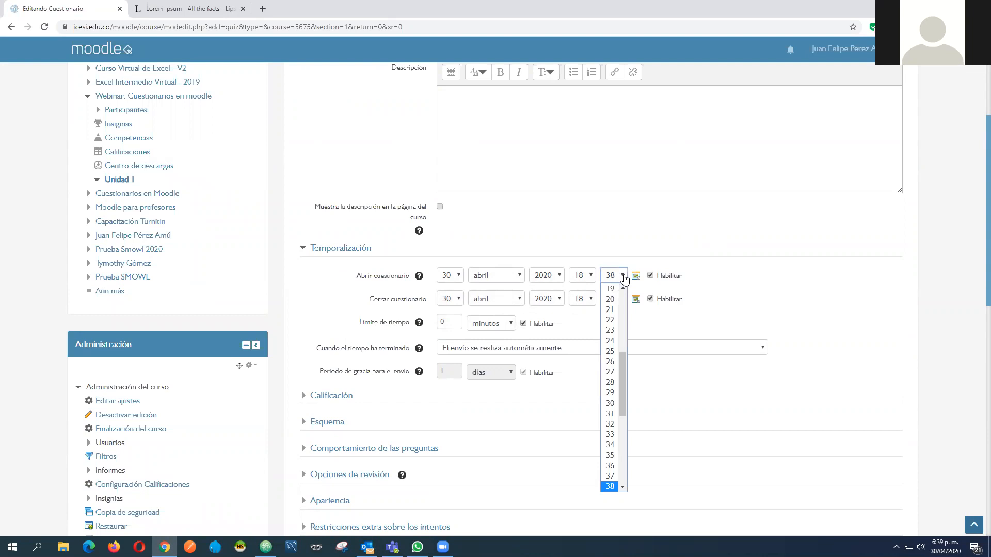
{"action": "left_click", "coordinate": [613, 288]}
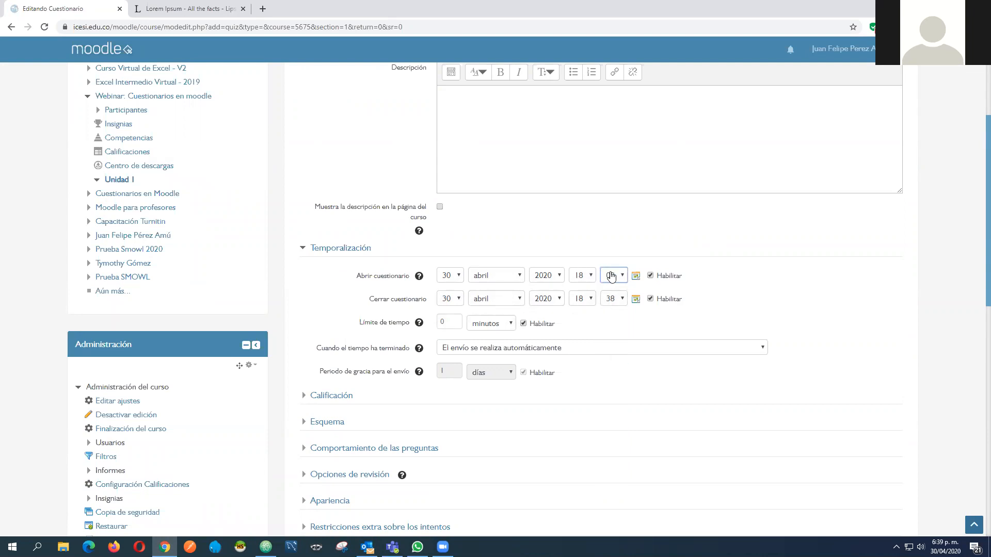
{"action": "left_click", "coordinate": [582, 298]}
{"action": "left_click", "coordinate": [577, 471]}
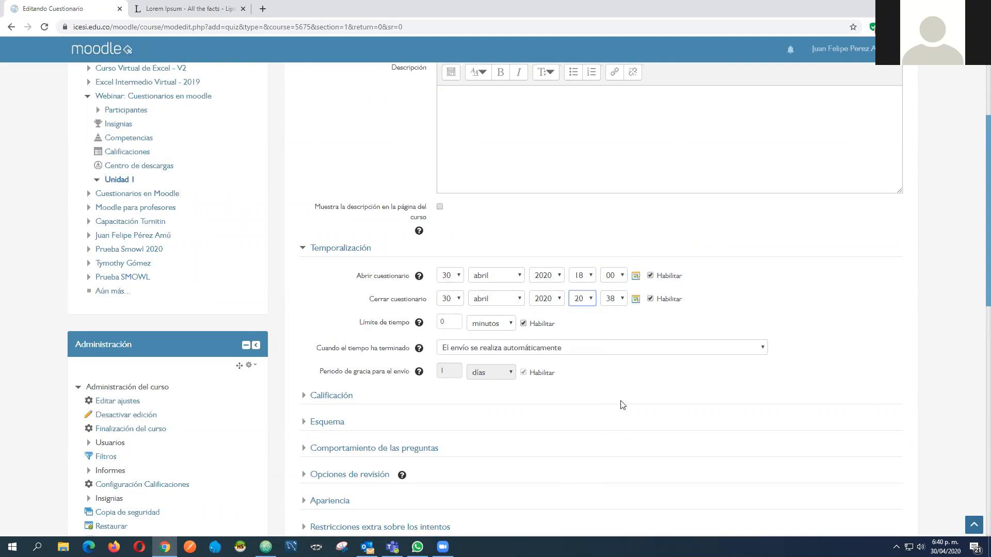
{"action": "left_click", "coordinate": [620, 300]}
{"action": "scroll", "coordinate": [613, 319], "scroll_direction": "up", "scroll_amount": 5}
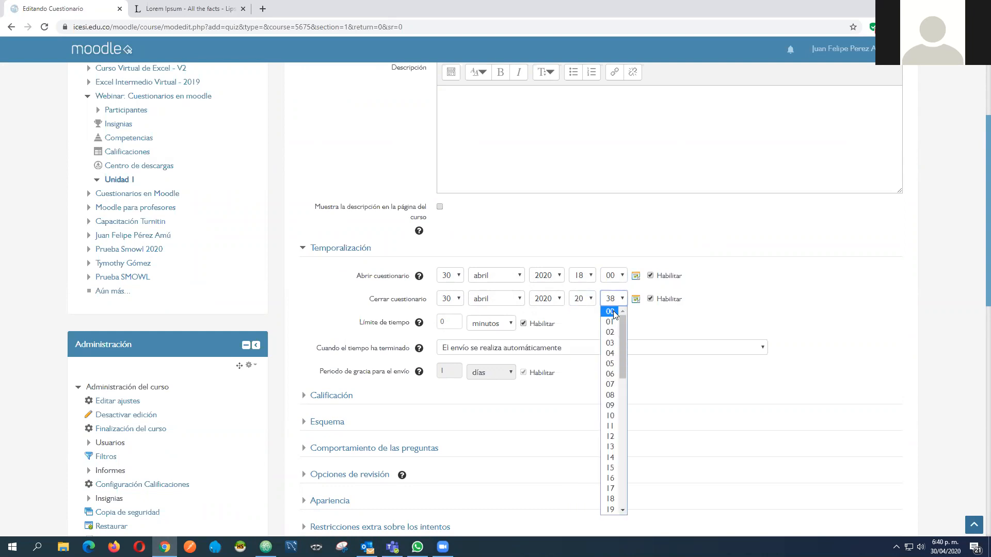
{"action": "left_click", "coordinate": [613, 311]}
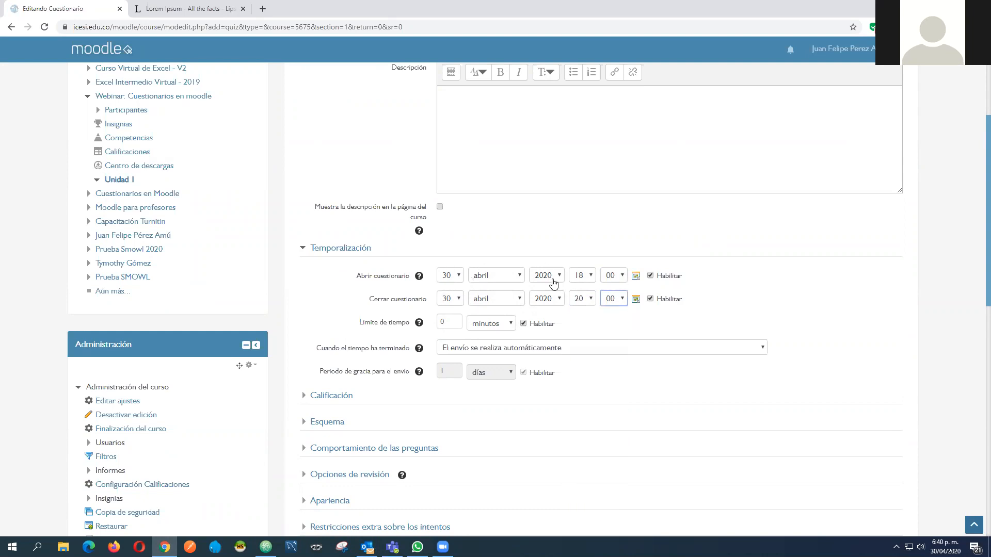
Set the quiz's time limit to 10 minutes and collapse the Temporalización section
{"action": "double_click", "coordinate": [439, 322]}
{"action": "type", "text": "10"}
{"action": "left_click", "coordinate": [785, 300]}
{"action": "scroll", "coordinate": [568, 334], "scroll_direction": "down", "scroll_amount": 1}
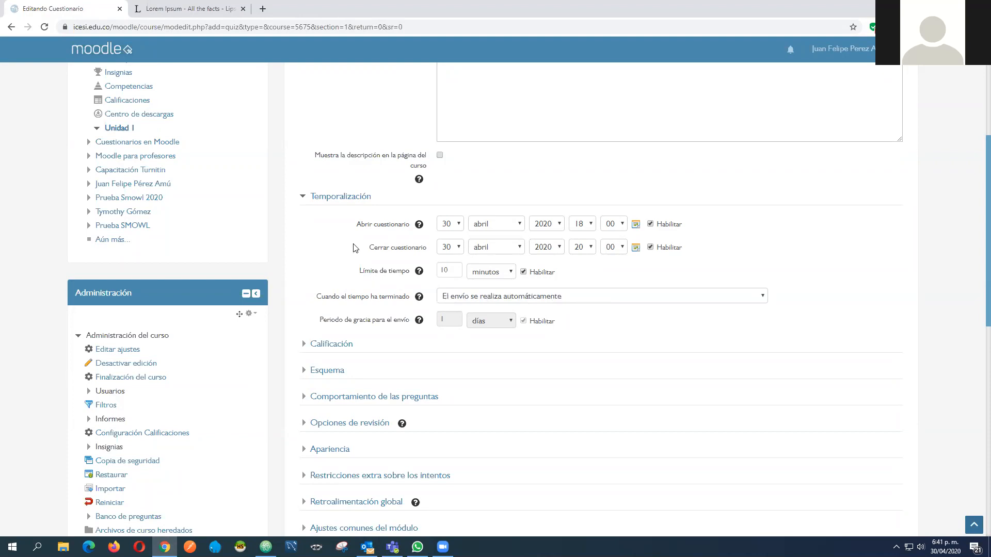
{"action": "left_click", "coordinate": [303, 201]}
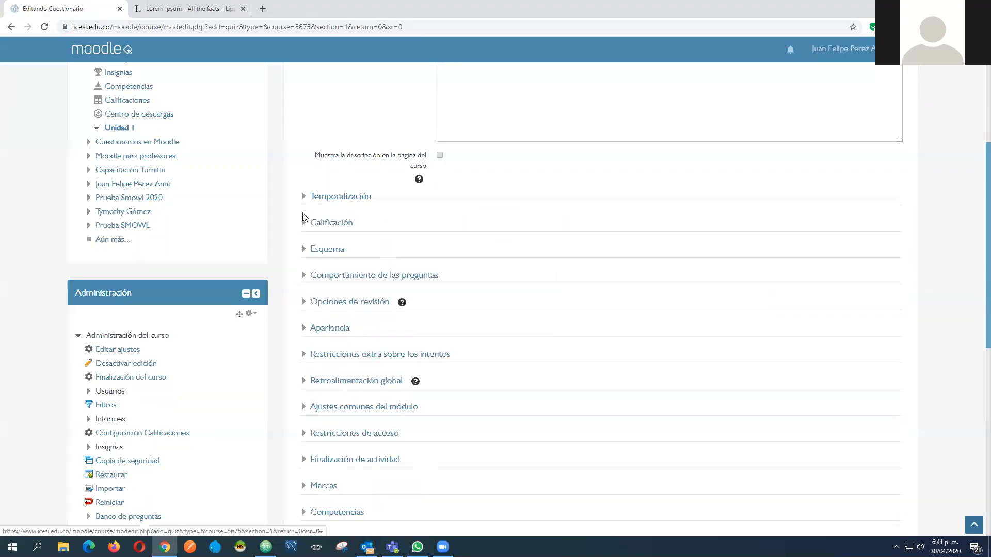
Limit the permitted attempts to 1 in the quiz's Calificación settings
{"action": "left_click", "coordinate": [300, 223]}
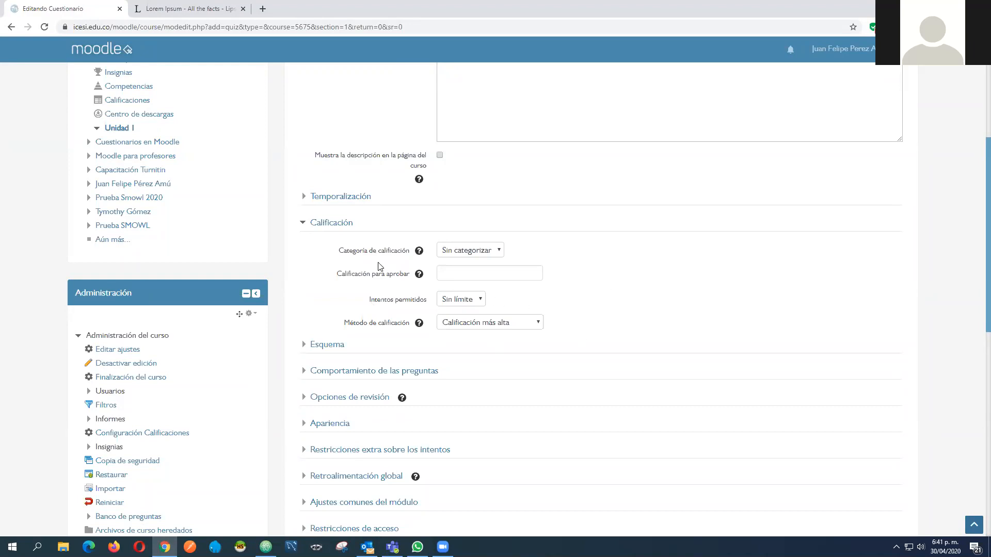
{"action": "left_click", "coordinate": [473, 302]}
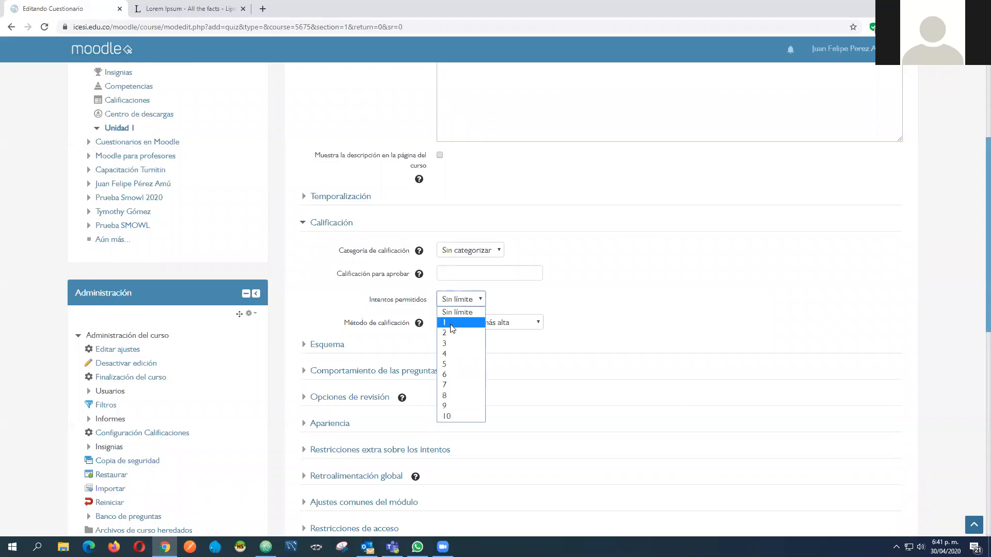
{"action": "left_click", "coordinate": [563, 303]}
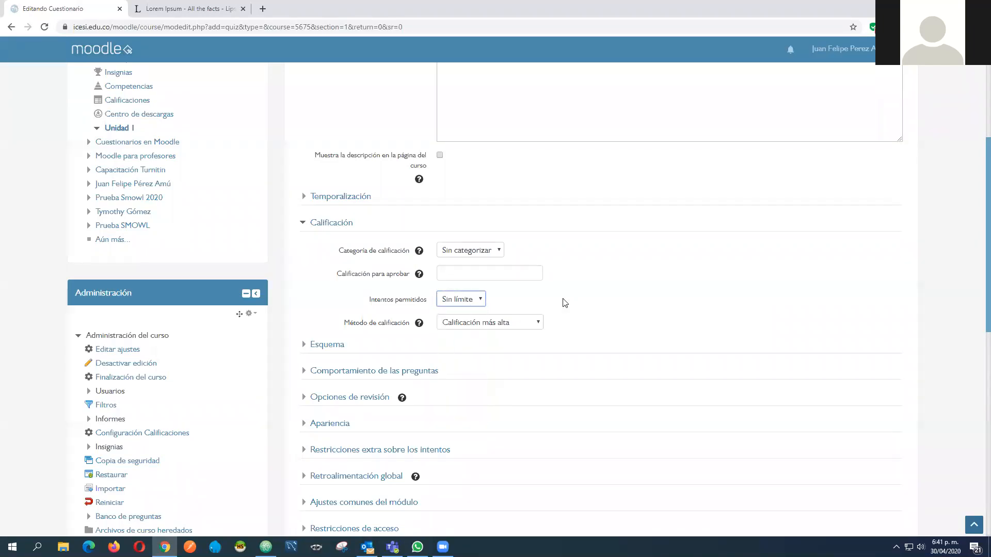
{"action": "scroll", "coordinate": [593, 289], "scroll_direction": "up", "scroll_amount": 4}
{"action": "left_click", "coordinate": [426, 248]}
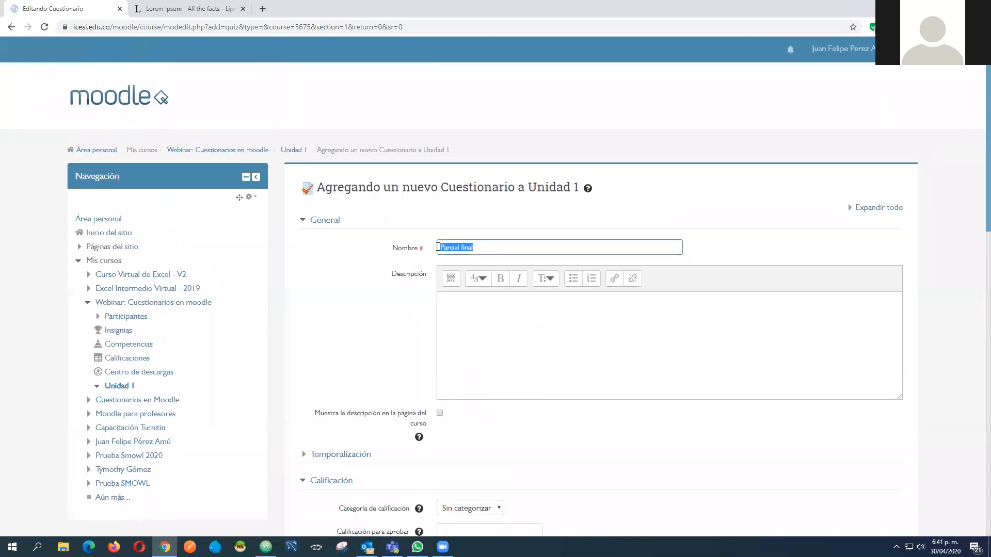
{"action": "scroll", "coordinate": [381, 252], "scroll_direction": "down", "scroll_amount": 5}
{"action": "left_click", "coordinate": [464, 299]}
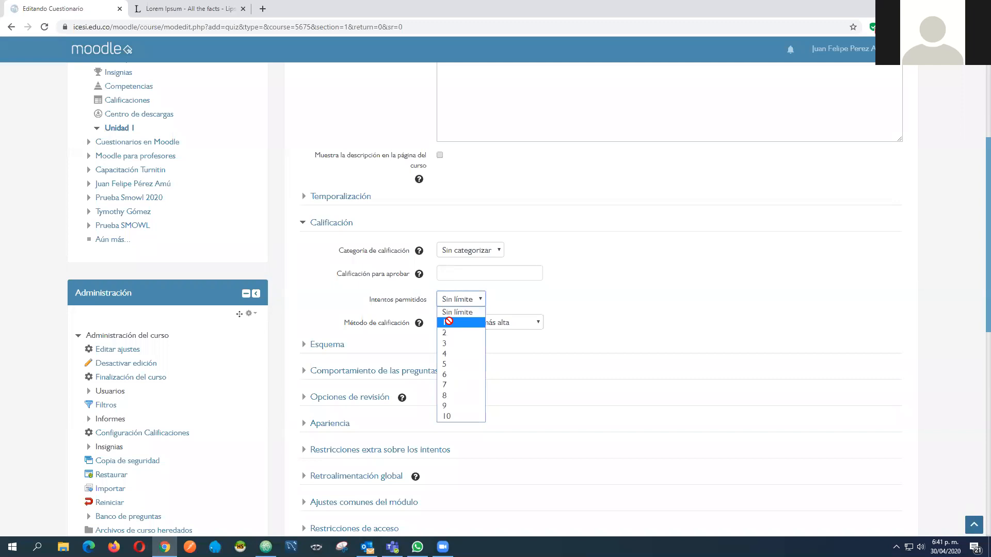
{"action": "left_click", "coordinate": [450, 323]}
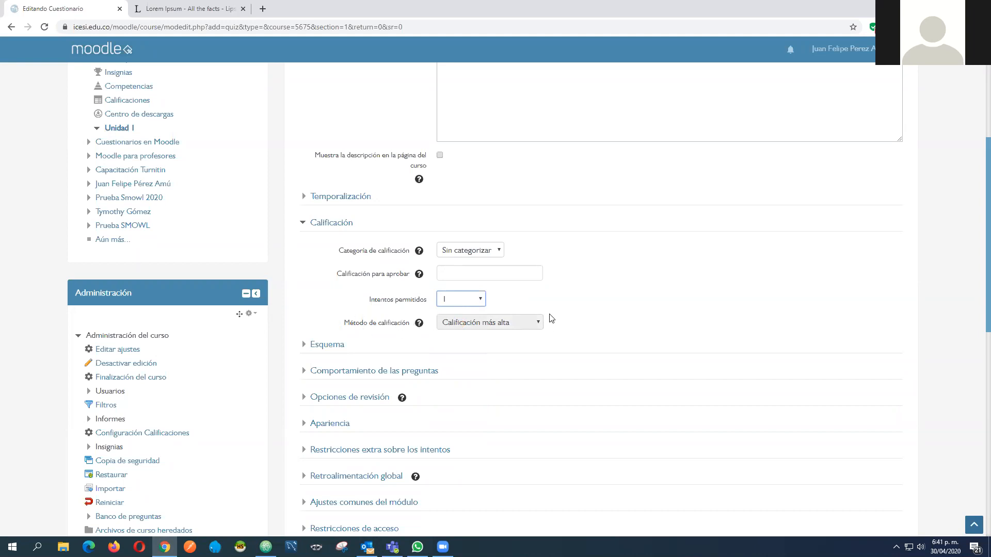
Try 2 permitted attempts and examine the options for Método de calificación
{"action": "left_click", "coordinate": [472, 300]}
{"action": "left_click", "coordinate": [464, 332]}
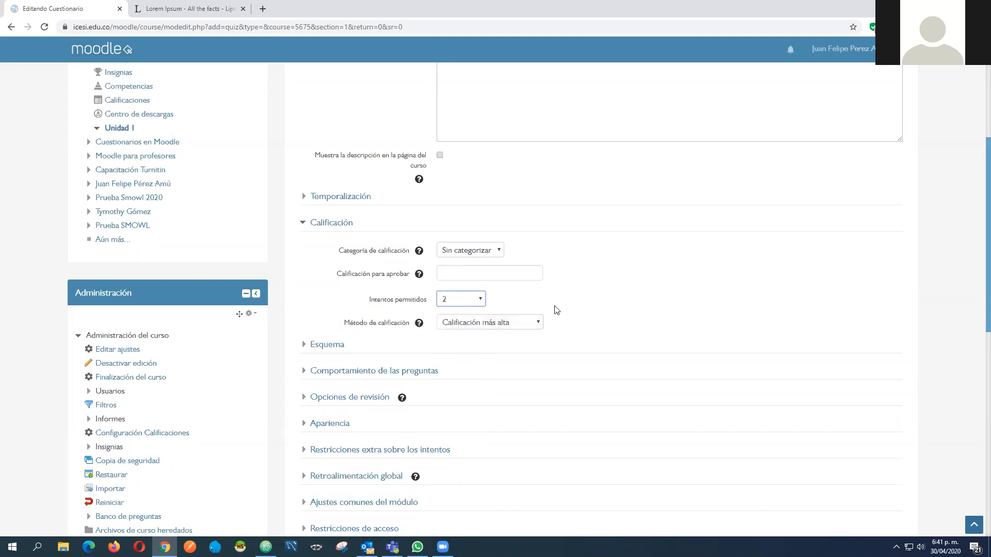
{"action": "left_click", "coordinate": [516, 323]}
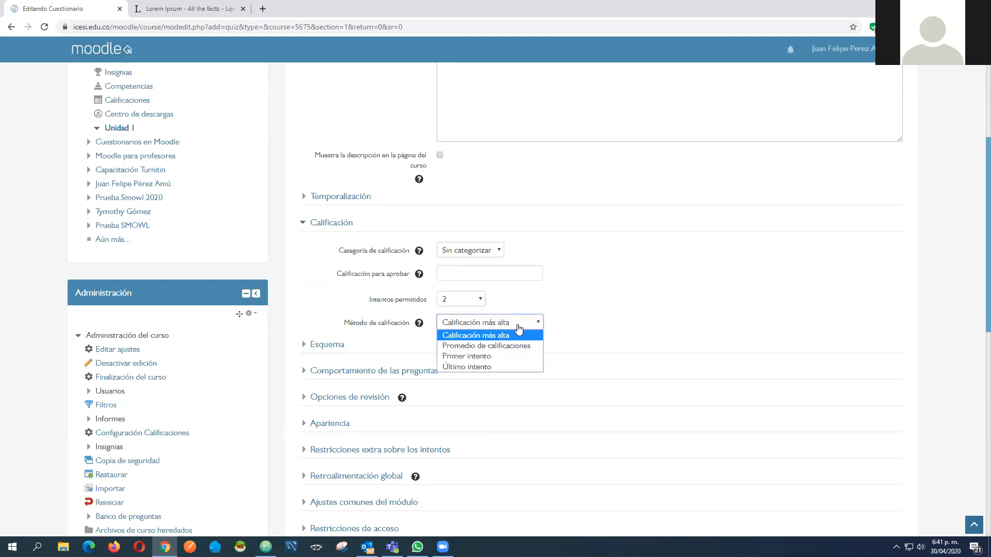
{"action": "left_click", "coordinate": [568, 316]}
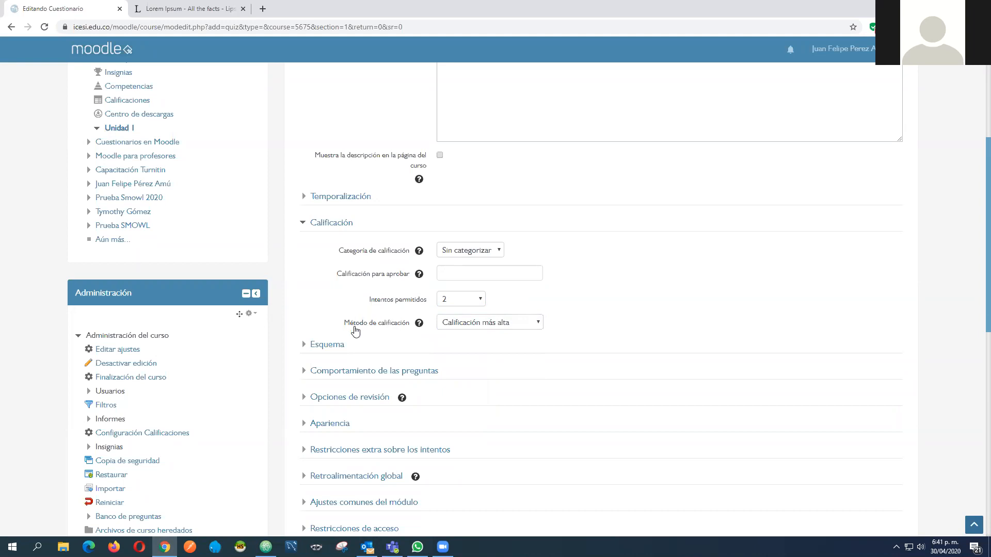
{"action": "left_click", "coordinate": [506, 324]}
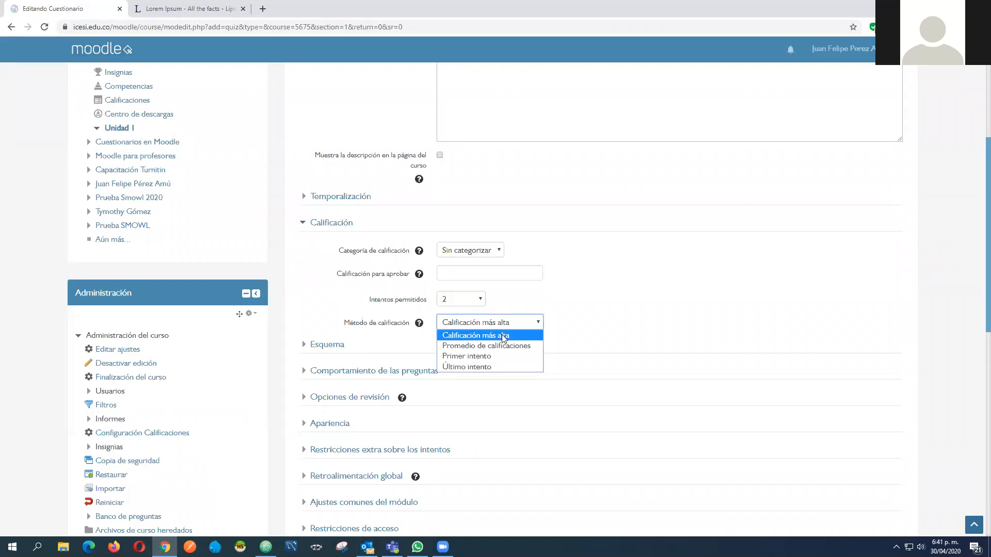
{"action": "left_click", "coordinate": [527, 306]}
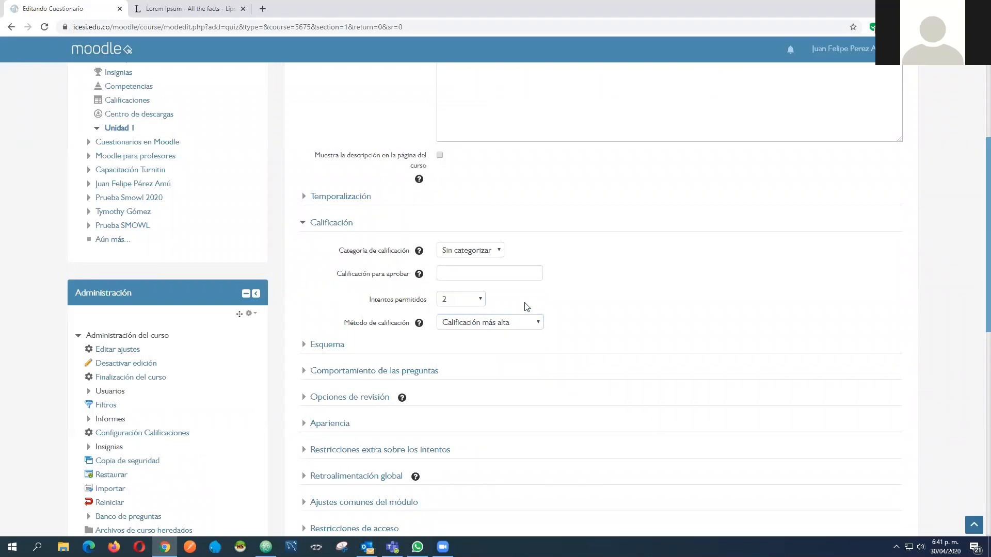
Set Intentos permitidos back to 1 for the Parcial final quiz
{"action": "scroll", "coordinate": [526, 306], "scroll_direction": "up", "scroll_amount": 5}
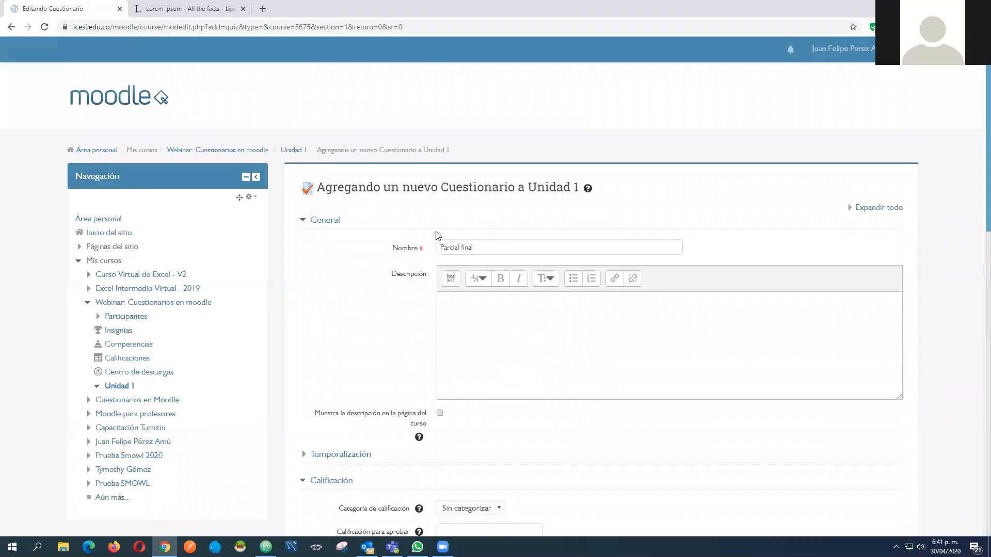
{"action": "scroll", "coordinate": [433, 248], "scroll_direction": "down", "scroll_amount": 6}
{"action": "left_click", "coordinate": [467, 250]}
{"action": "left_click", "coordinate": [461, 271]}
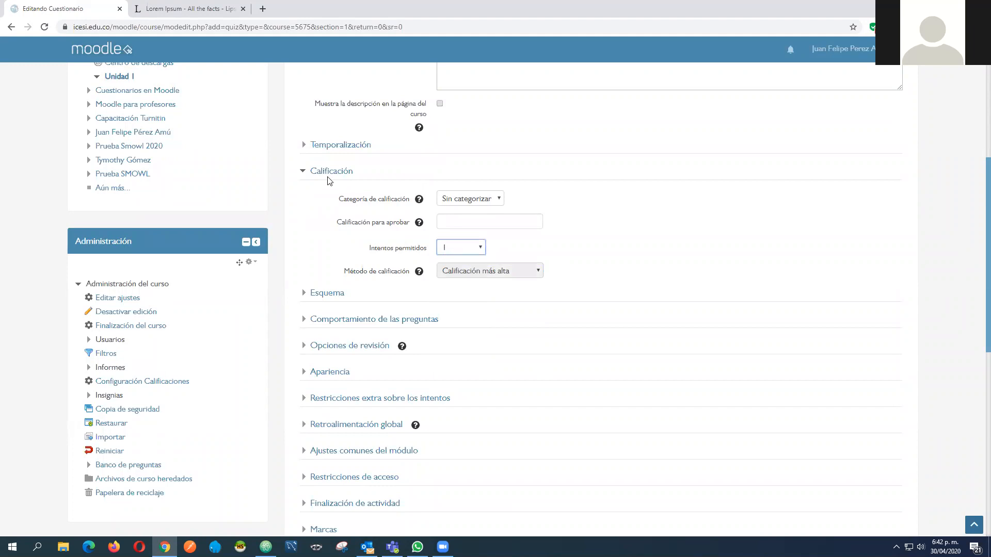
Collapse Calificación, open the Esquema section and examine the options for Página nueva
{"action": "left_click", "coordinate": [304, 177]}
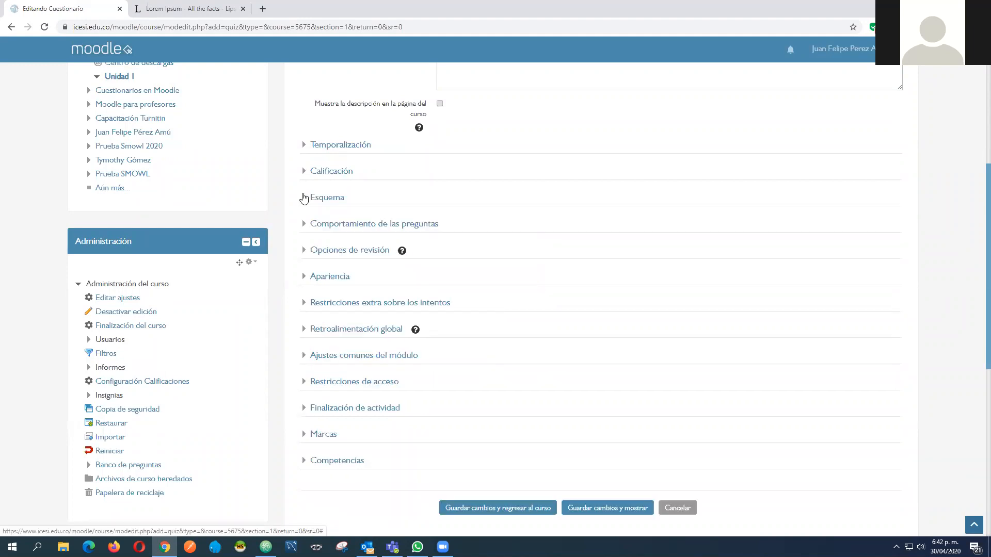
{"action": "left_click", "coordinate": [304, 197]}
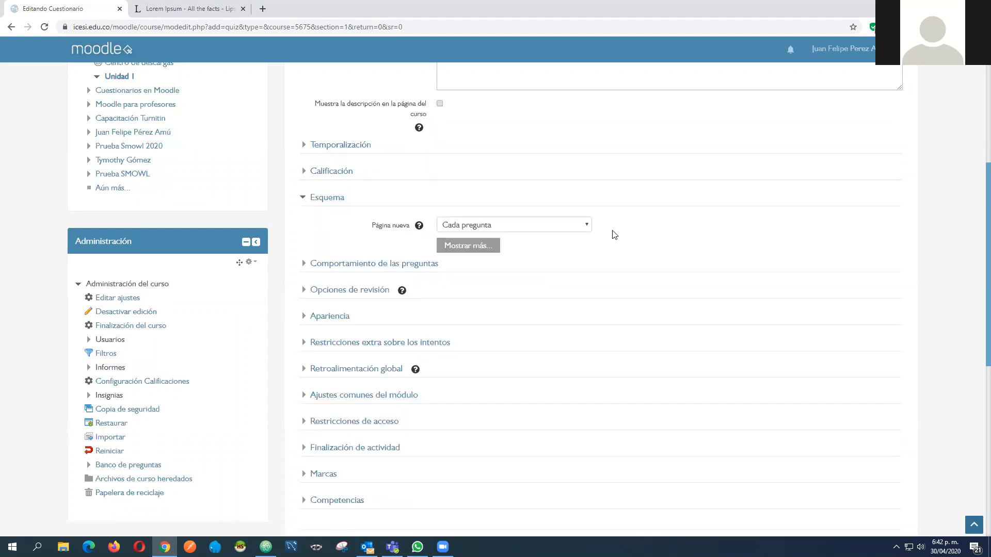
{"action": "left_click", "coordinate": [586, 225]}
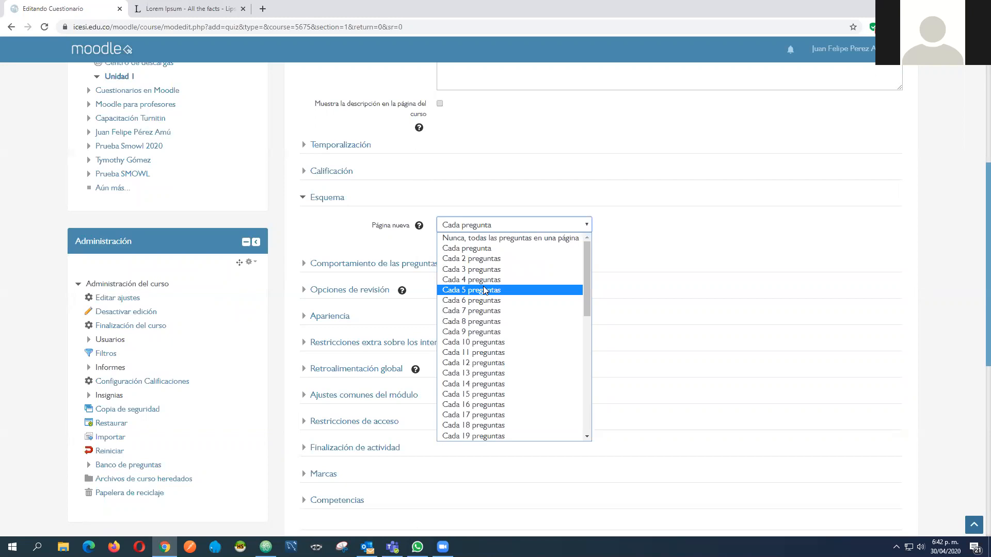
{"action": "left_click", "coordinate": [642, 225]}
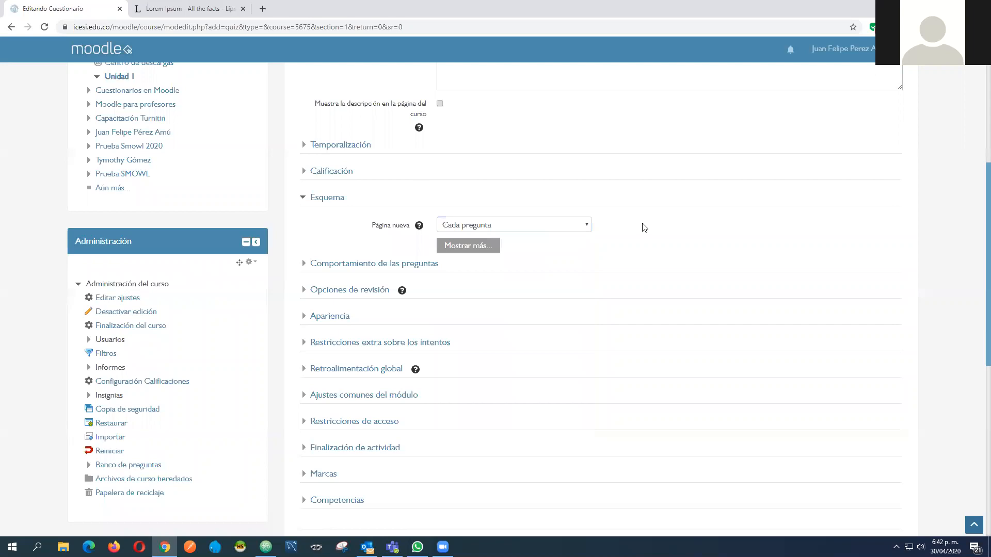
{"action": "left_click", "coordinate": [574, 225]}
{"action": "left_click", "coordinate": [626, 248]}
{"action": "scroll", "coordinate": [427, 186], "scroll_direction": "down", "scroll_amount": 2}
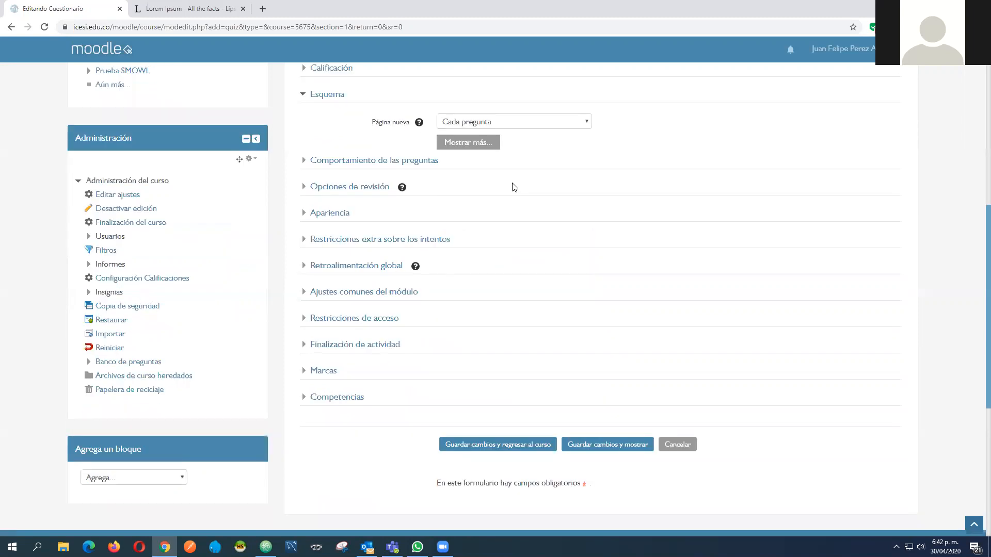
{"action": "scroll", "coordinate": [513, 187], "scroll_direction": "down", "scroll_amount": 4}
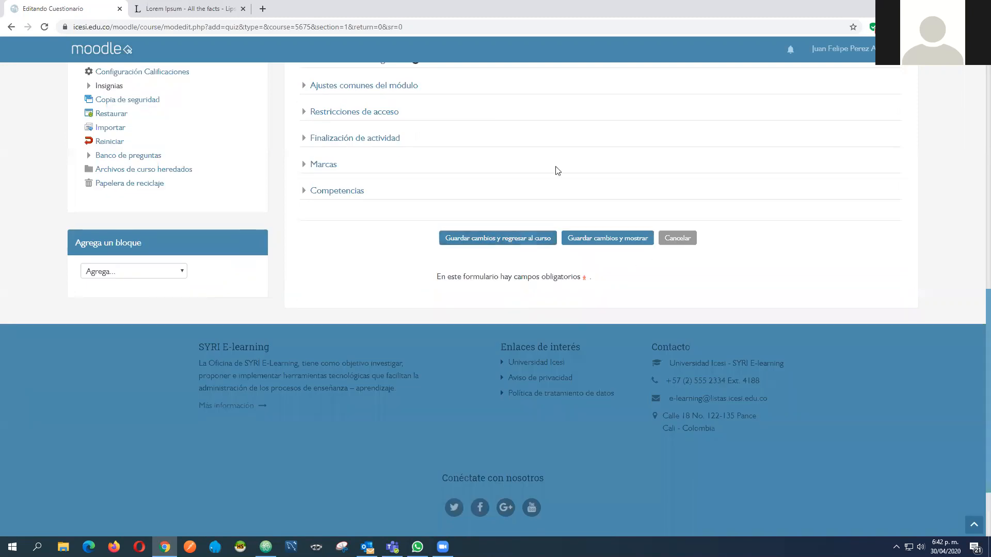
{"action": "scroll", "coordinate": [488, 178], "scroll_direction": "up", "scroll_amount": 6}
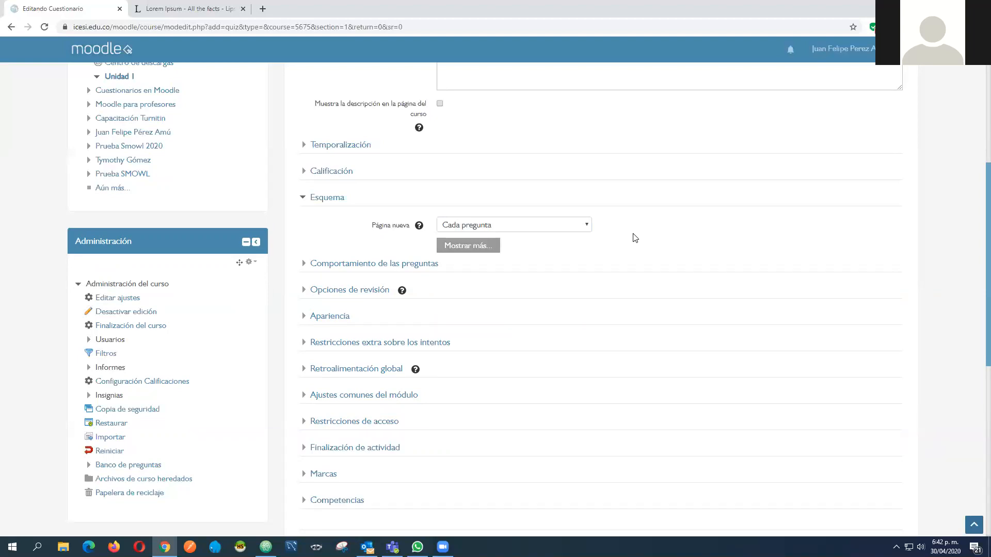
{"action": "scroll", "coordinate": [396, 159], "scroll_direction": "up", "scroll_amount": 4}
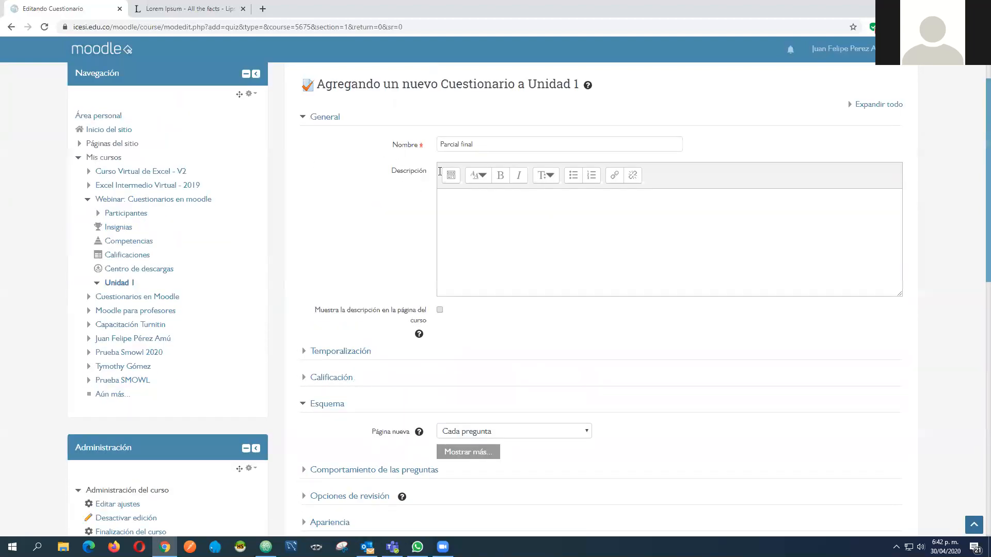
{"action": "scroll", "coordinate": [332, 148], "scroll_direction": "down", "scroll_amount": 1}
{"action": "left_click", "coordinate": [440, 187]}
{"action": "scroll", "coordinate": [487, 192], "scroll_direction": "down", "scroll_amount": 8}
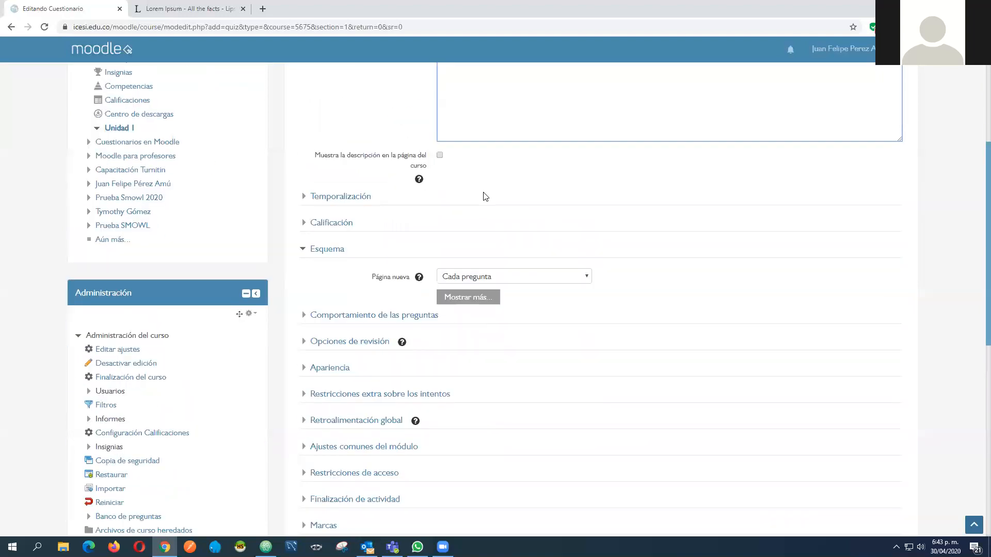
{"action": "scroll", "coordinate": [495, 272], "scroll_direction": "up", "scroll_amount": 3}
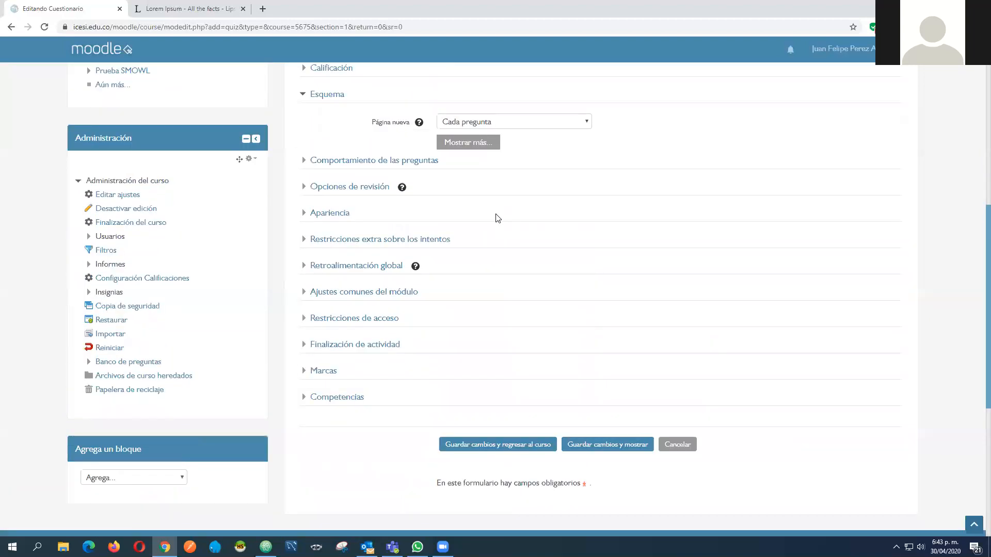
{"action": "scroll", "coordinate": [497, 217], "scroll_direction": "up", "scroll_amount": 3}
{"action": "scroll", "coordinate": [516, 335], "scroll_direction": "down", "scroll_amount": 2}
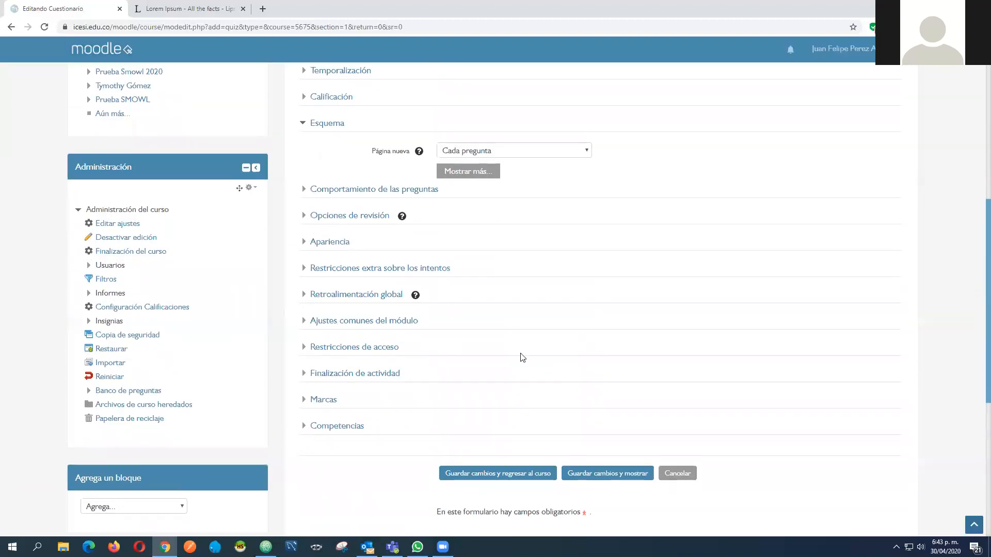
{"action": "scroll", "coordinate": [550, 357], "scroll_direction": "up", "scroll_amount": 5}
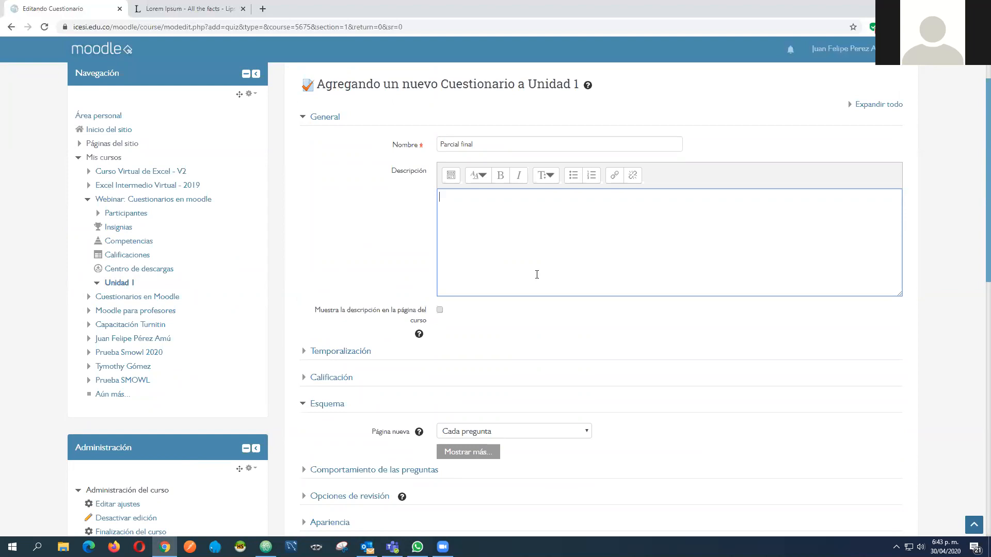
{"action": "scroll", "coordinate": [389, 215], "scroll_direction": "down", "scroll_amount": 1}
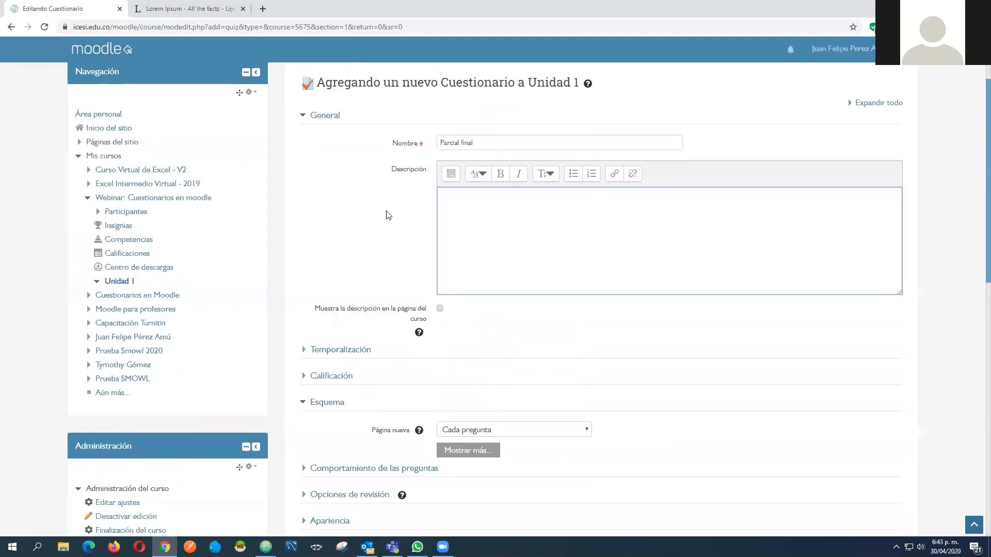
{"action": "scroll", "coordinate": [393, 217], "scroll_direction": "down", "scroll_amount": 3}
Set Página nueva to Cada 5 preguntas in the quiz's Esquema settings
{"action": "left_click", "coordinate": [555, 279]}
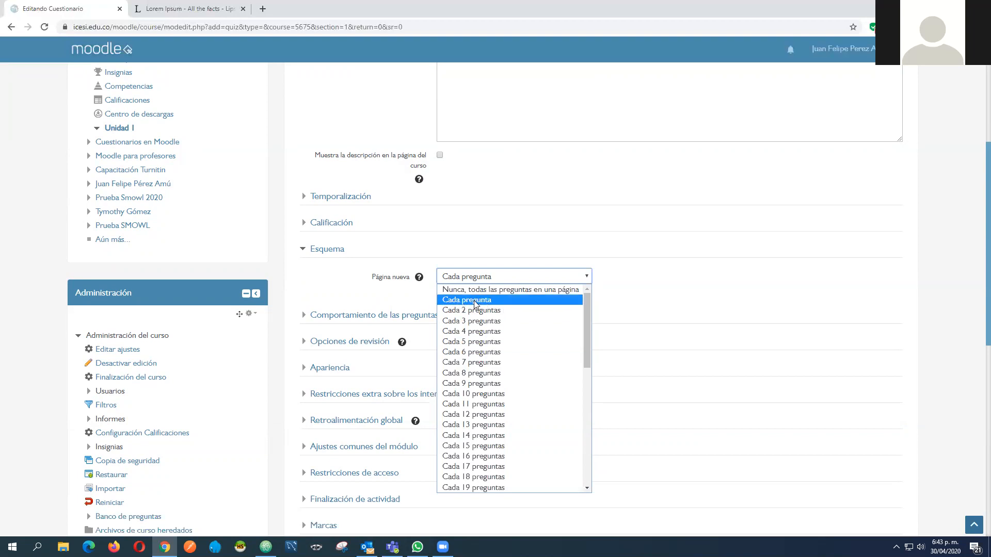
{"action": "left_click", "coordinate": [480, 344]}
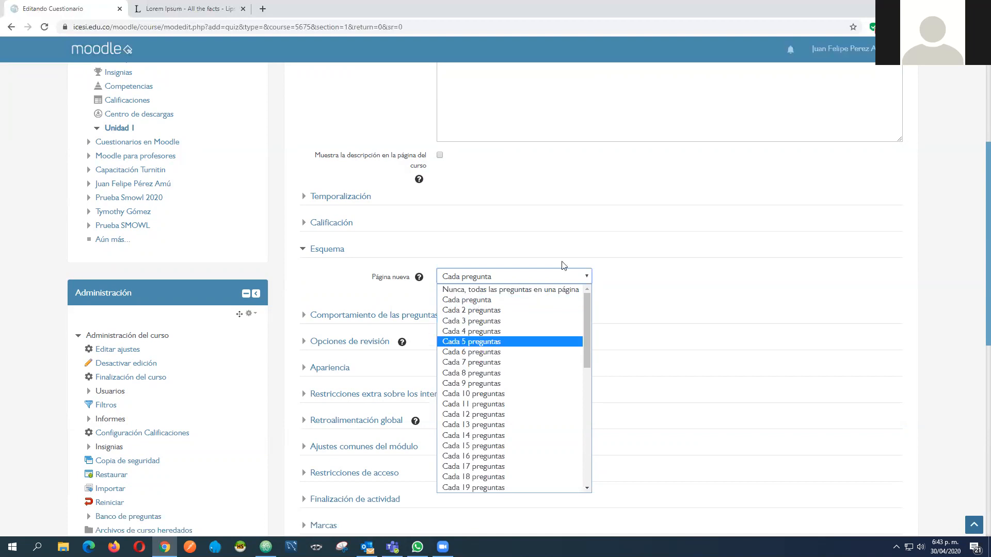
{"action": "scroll", "coordinate": [408, 142], "scroll_direction": "up", "scroll_amount": 3}
{"action": "scroll", "coordinate": [408, 142], "scroll_direction": "up", "scroll_amount": 2}
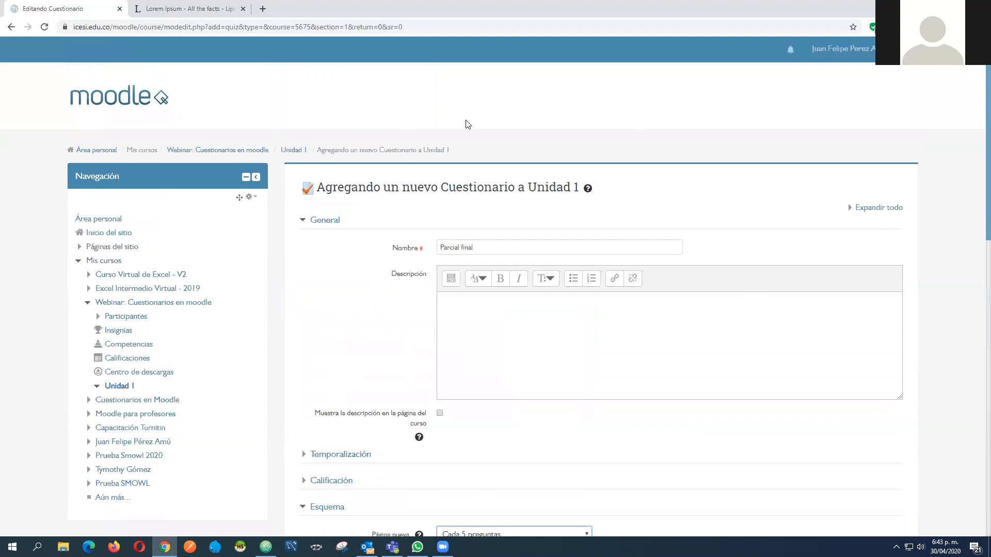
{"action": "scroll", "coordinate": [580, 258], "scroll_direction": "down", "scroll_amount": 2}
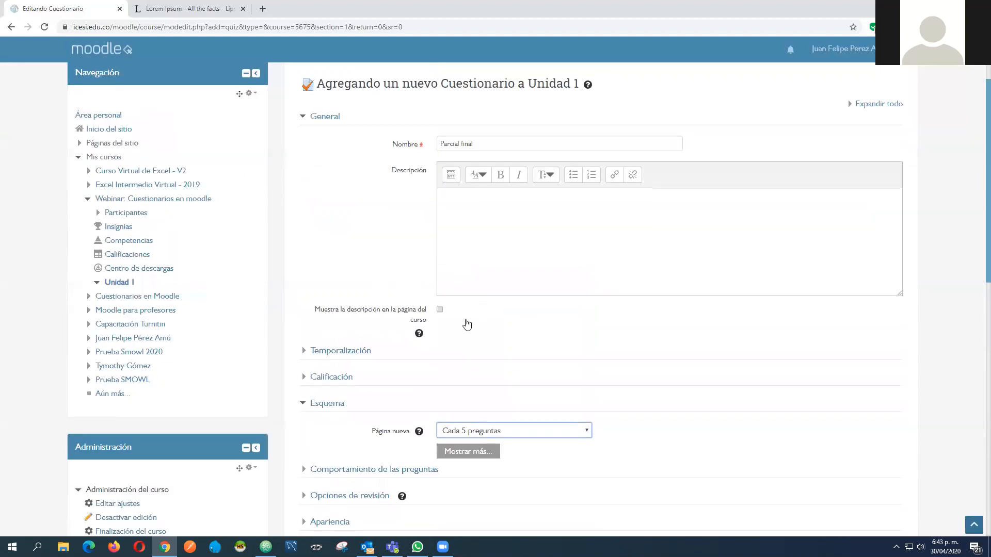
{"action": "scroll", "coordinate": [472, 341], "scroll_direction": "down", "scroll_amount": 2}
{"action": "left_click", "coordinate": [505, 335]}
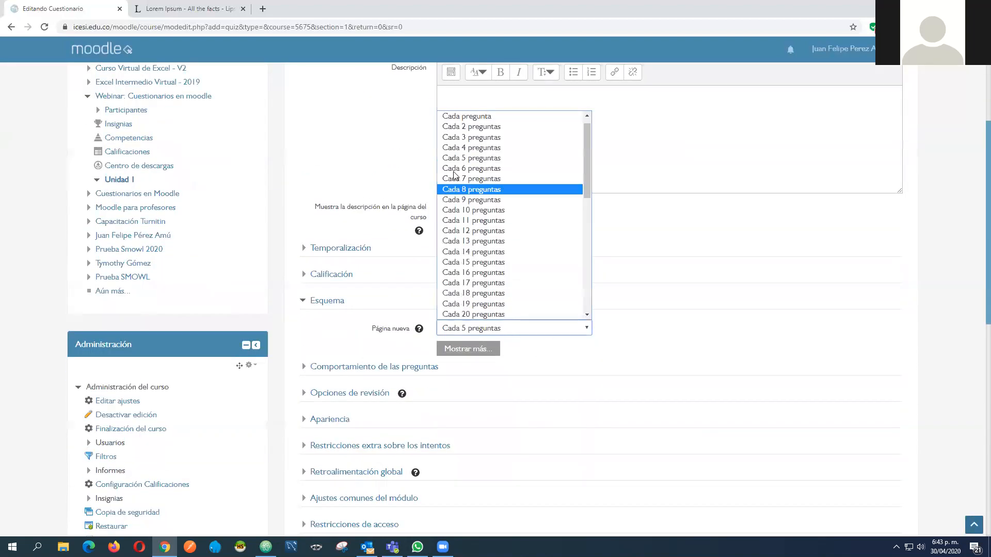
{"action": "left_click", "coordinate": [475, 160]}
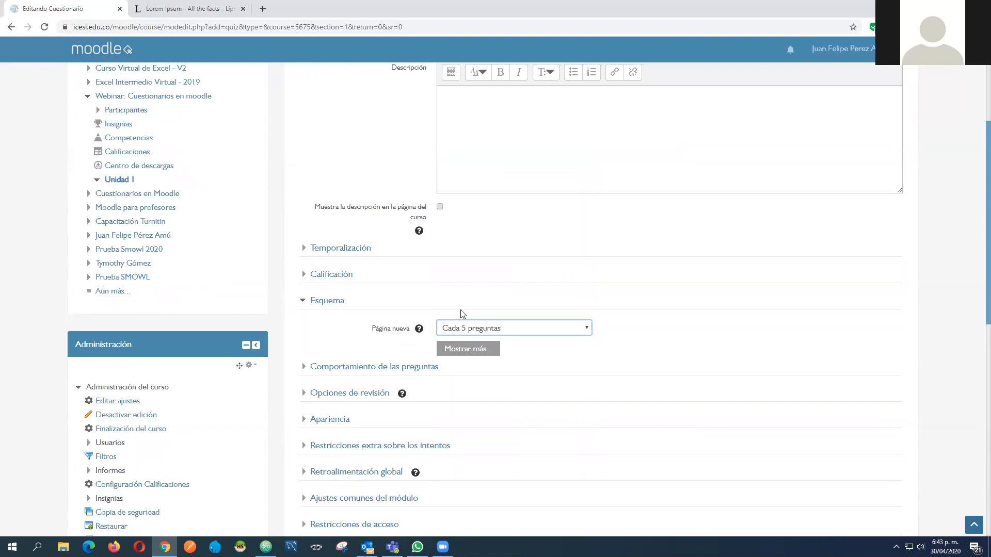
Reveal the additional Esquema settings, try Secuencial as the Método de navegación and return it to Libre
{"action": "scroll", "coordinate": [692, 320], "scroll_direction": "down", "scroll_amount": 2}
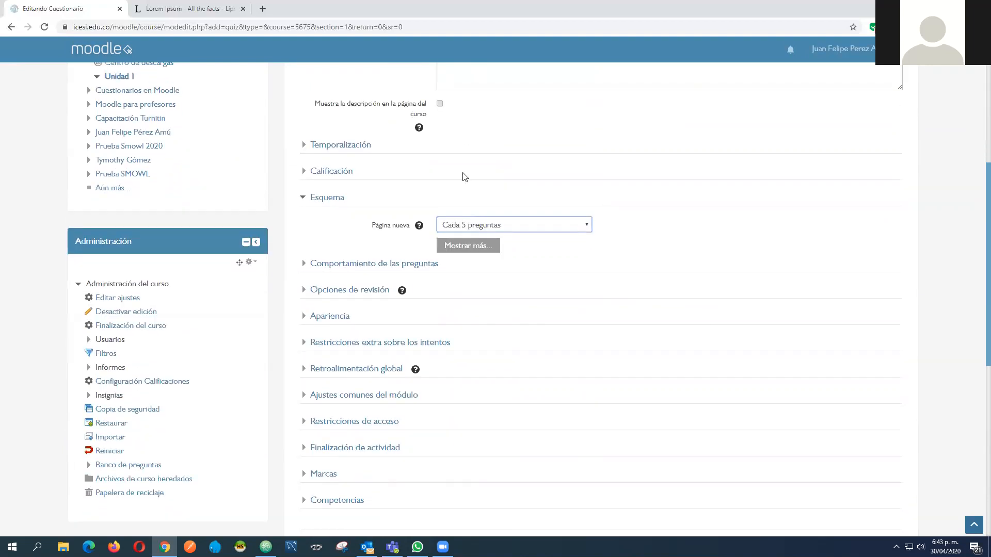
{"action": "left_click", "coordinate": [468, 246]}
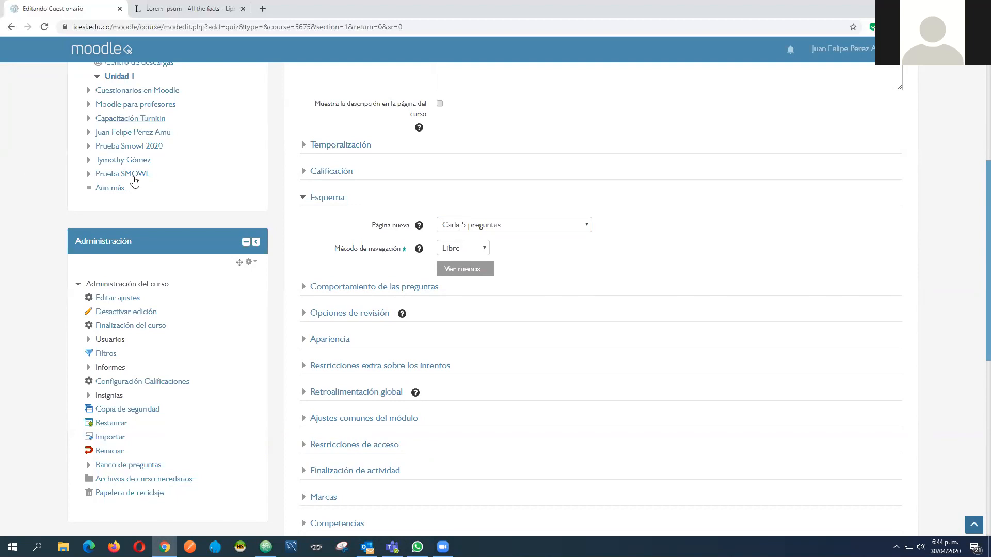
{"action": "left_click", "coordinate": [472, 248]}
{"action": "left_click", "coordinate": [475, 269]}
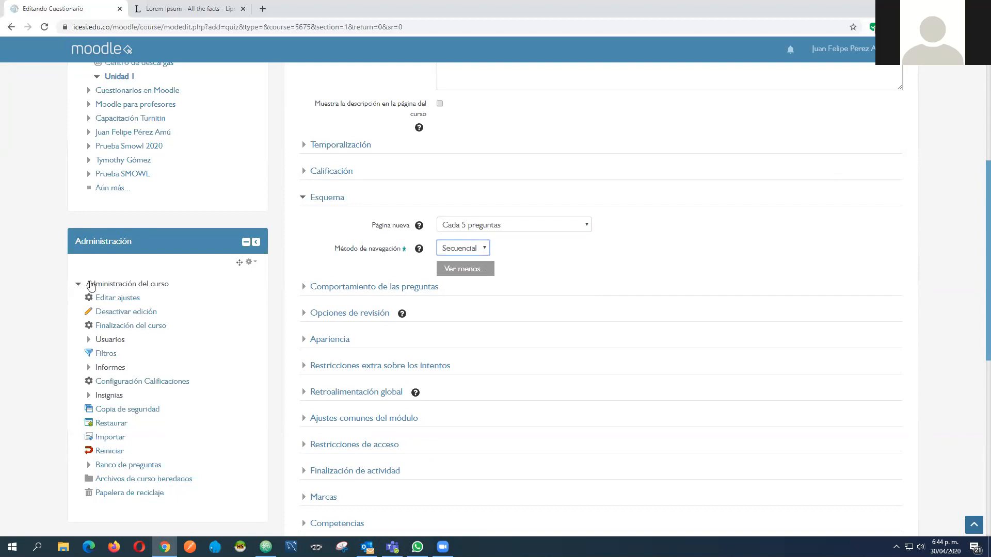
{"action": "left_click", "coordinate": [480, 253]}
{"action": "left_click", "coordinate": [565, 251]}
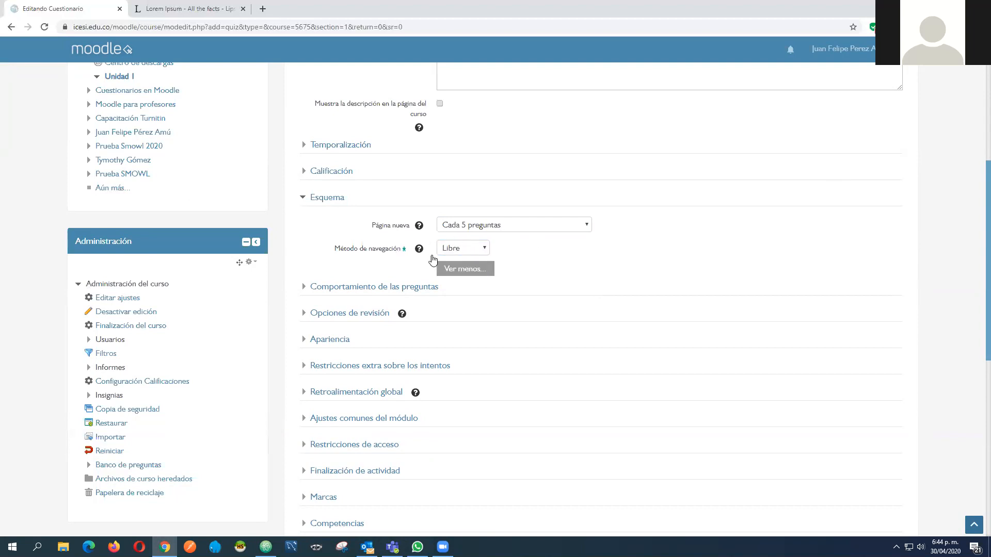
{"action": "left_click", "coordinate": [483, 252]}
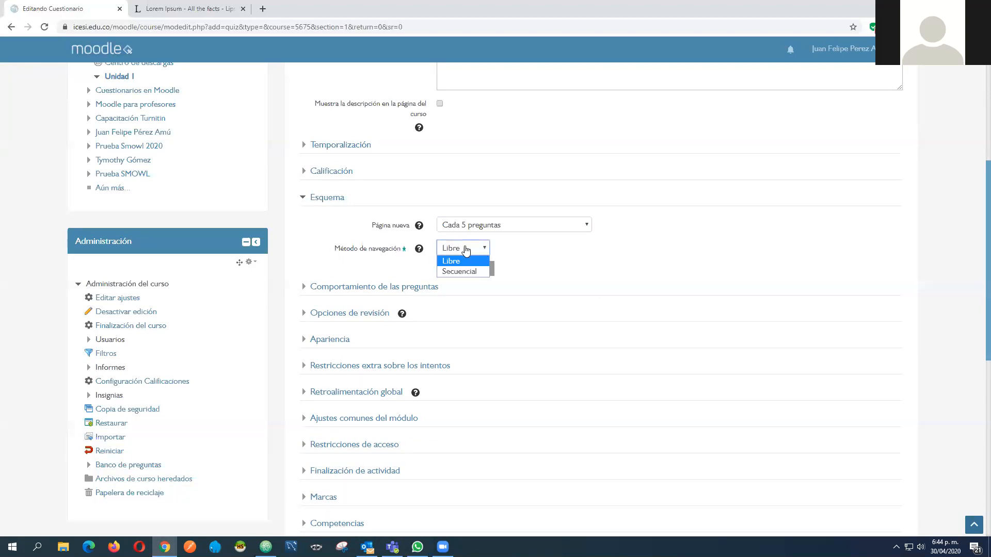
{"action": "left_click", "coordinate": [470, 272]}
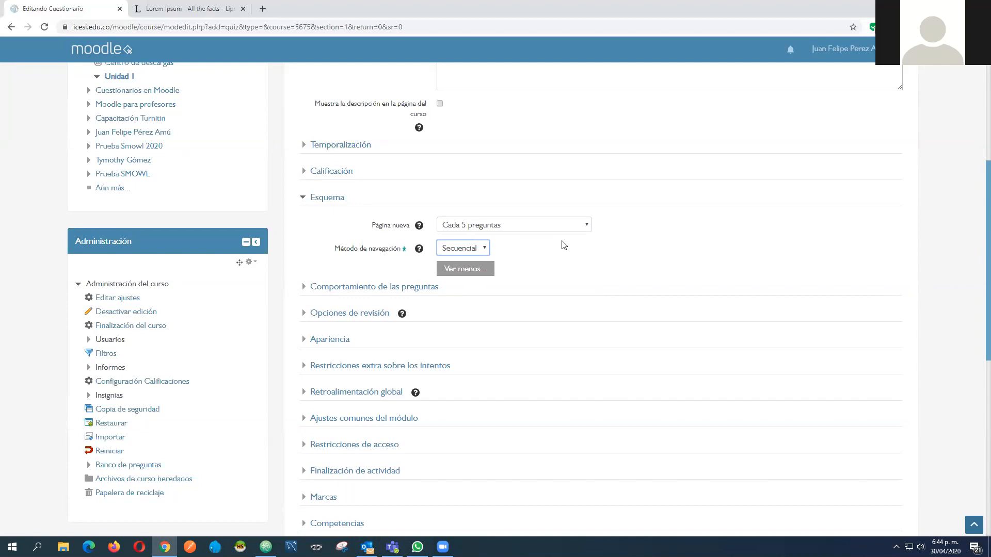
{"action": "left_click", "coordinate": [489, 252]}
{"action": "left_click", "coordinate": [471, 259]}
Collapse Esquema, view the Comportamiento de las preguntas settings and collapse that section too
{"action": "left_click", "coordinate": [284, 240]}
{"action": "left_click", "coordinate": [303, 202]}
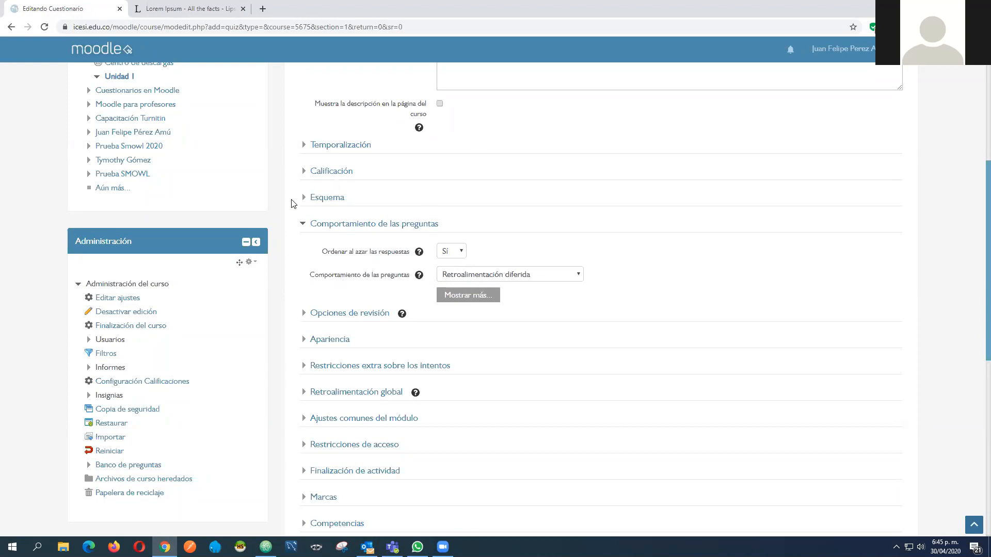
{"action": "left_click", "coordinate": [303, 225]}
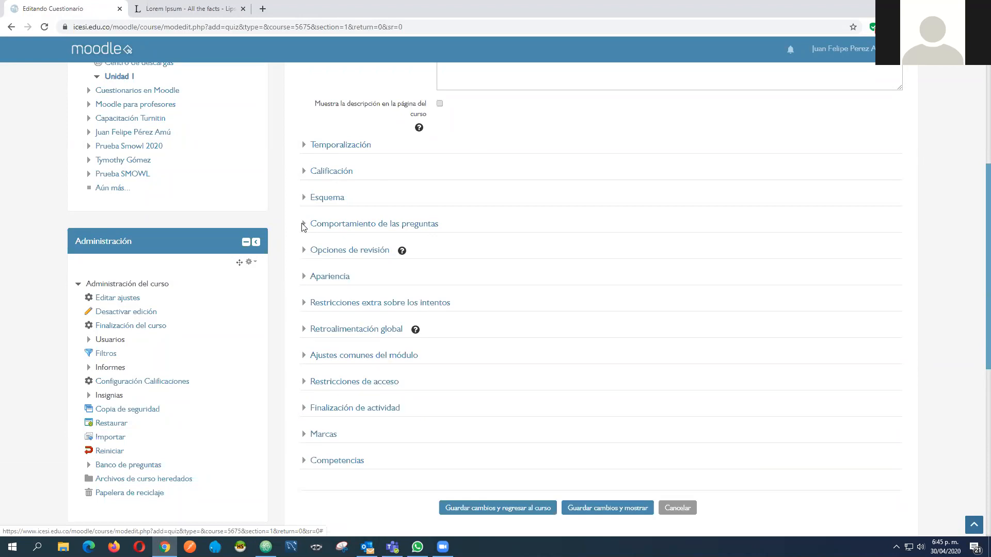
Expand Opciones de revisión and recheck the quiz's Esquema and Calificación settings
{"action": "left_click", "coordinate": [294, 259]}
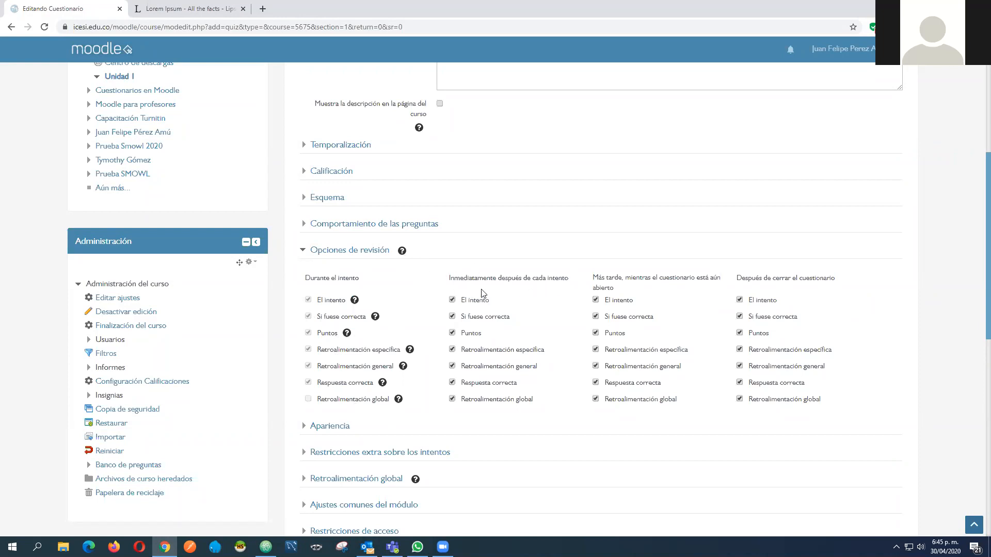
{"action": "left_click", "coordinate": [303, 195]}
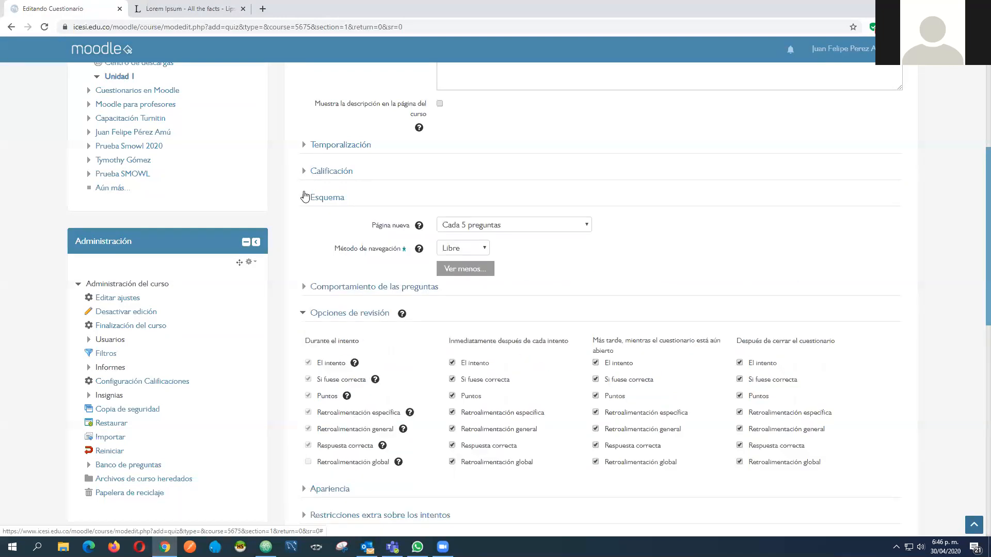
{"action": "left_click", "coordinate": [304, 172]}
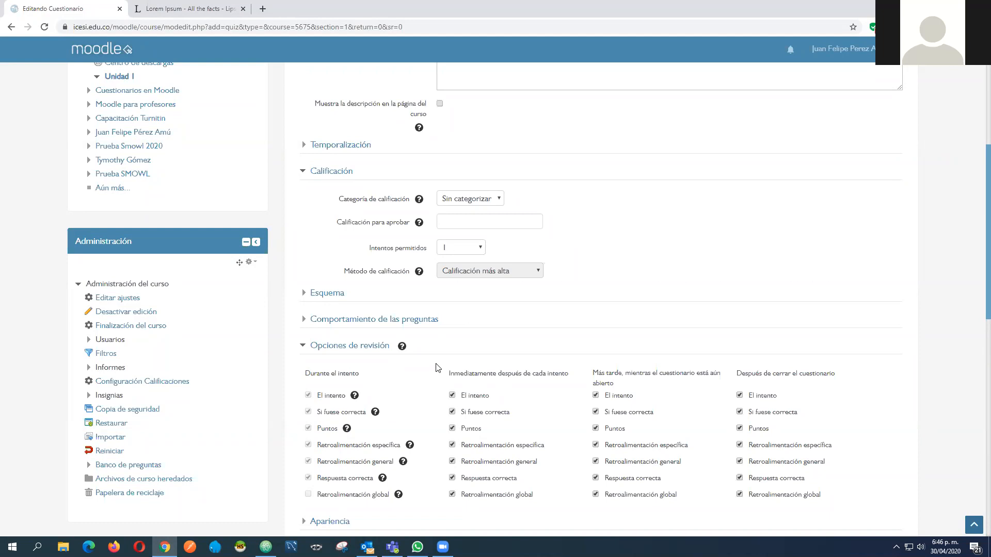
Disable all seven review options under Inmediatamente después de cada intento in Opciones de revisión
{"action": "scroll", "coordinate": [431, 336], "scroll_direction": "down", "scroll_amount": 2}
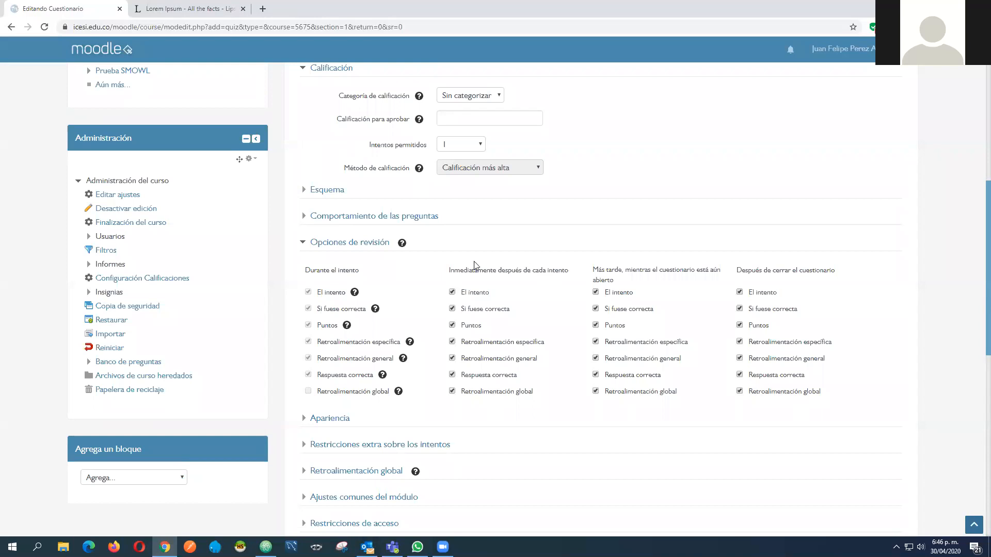
{"action": "left_click", "coordinate": [452, 375]}
{"action": "left_click", "coordinate": [452, 392]}
{"action": "left_click", "coordinate": [452, 358]}
{"action": "left_click", "coordinate": [452, 342]}
{"action": "left_click", "coordinate": [452, 325]}
{"action": "left_click", "coordinate": [452, 308]}
{"action": "left_click", "coordinate": [452, 292]}
Collapse Calificación, recheck the quiz's opening, closing and time limit settings in Temporalización, and return to Opciones de revisión
{"action": "scroll", "coordinate": [666, 408], "scroll_direction": "up", "scroll_amount": 8}
{"action": "scroll", "coordinate": [666, 408], "scroll_direction": "down", "scroll_amount": 3}
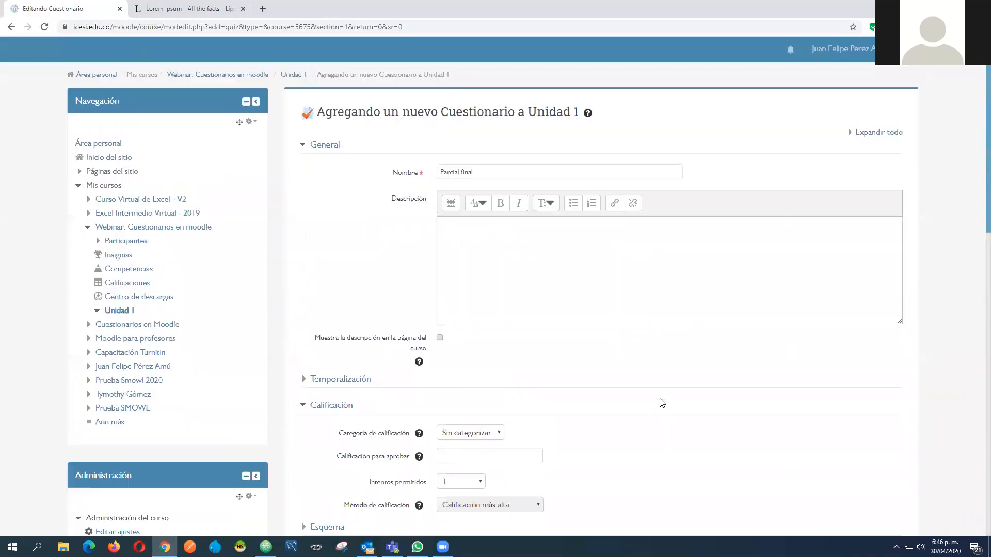
{"action": "left_click", "coordinate": [304, 325]}
{"action": "left_click", "coordinate": [305, 300]}
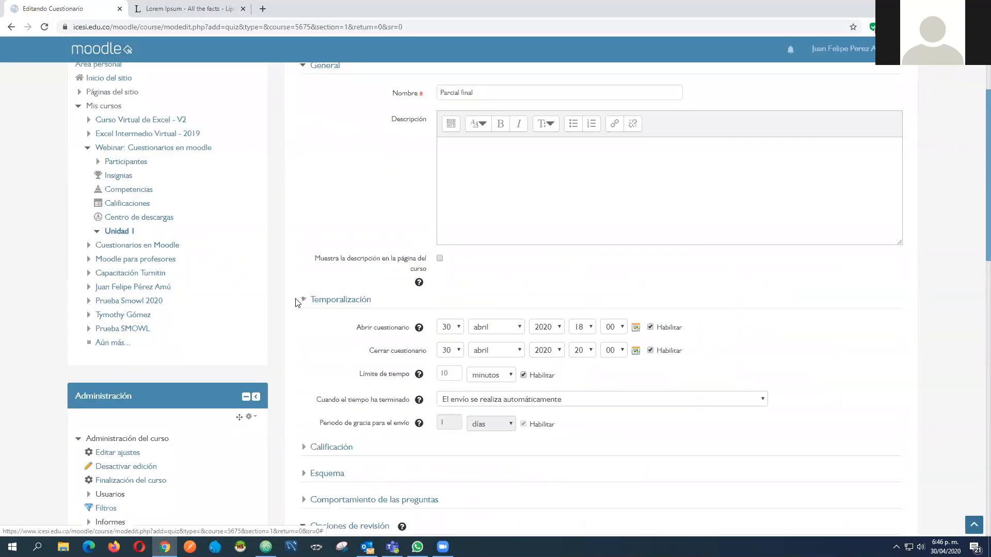
{"action": "scroll", "coordinate": [361, 289], "scroll_direction": "down", "scroll_amount": 2}
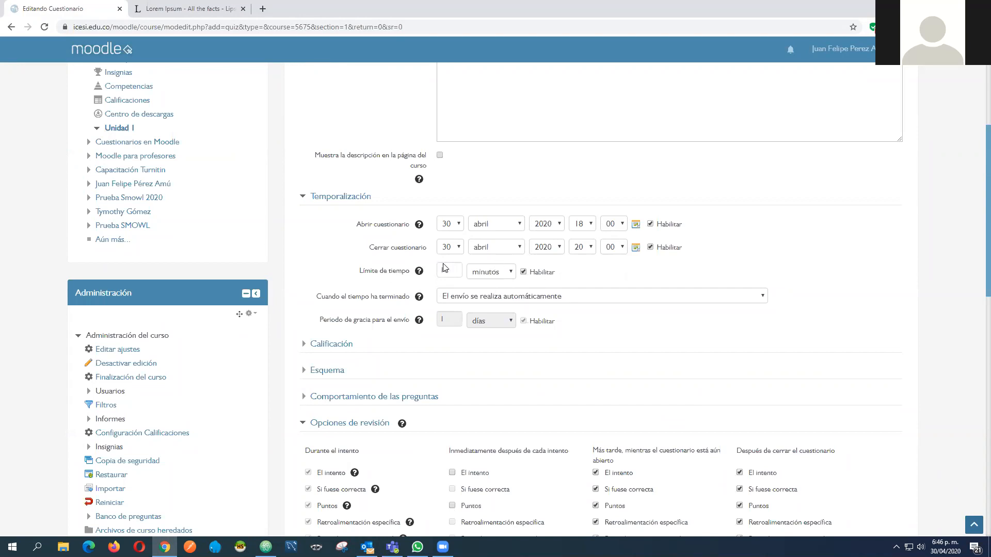
{"action": "scroll", "coordinate": [419, 271], "scroll_direction": "down", "scroll_amount": 5}
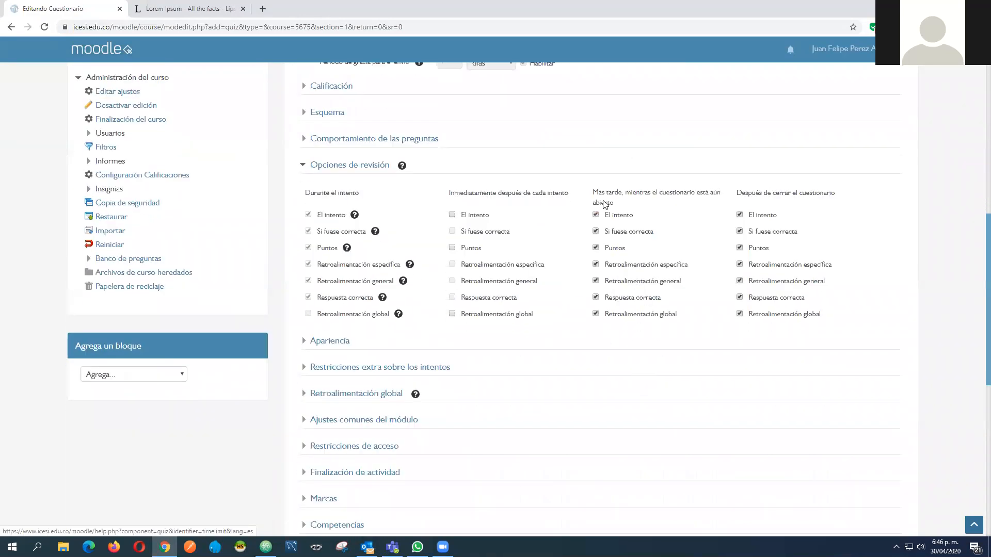
Disable all seven review options under Más tarde, mientras el cuestionario está aún abierto in Opciones de revisión
{"action": "scroll", "coordinate": [570, 114], "scroll_direction": "up", "scroll_amount": 1}
{"action": "scroll", "coordinate": [569, 114], "scroll_direction": "up", "scroll_amount": 2}
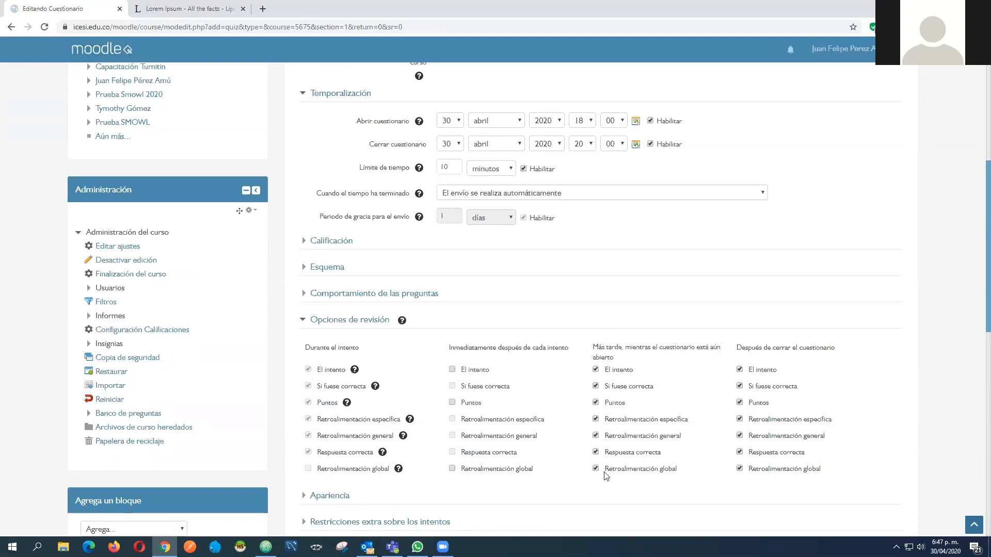
{"action": "scroll", "coordinate": [584, 295], "scroll_direction": "down", "scroll_amount": 2}
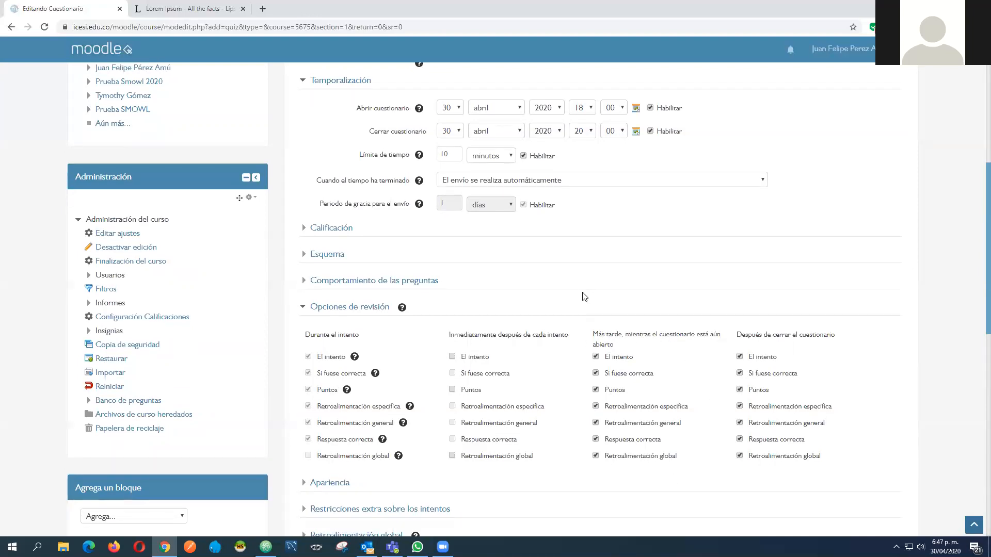
{"action": "left_click", "coordinate": [596, 365]}
{"action": "left_click", "coordinate": [596, 350]}
{"action": "left_click", "coordinate": [596, 333]}
{"action": "left_click", "coordinate": [596, 317]}
{"action": "left_click", "coordinate": [596, 300]}
{"action": "left_click", "coordinate": [596, 283]}
{"action": "left_click", "coordinate": [596, 266]}
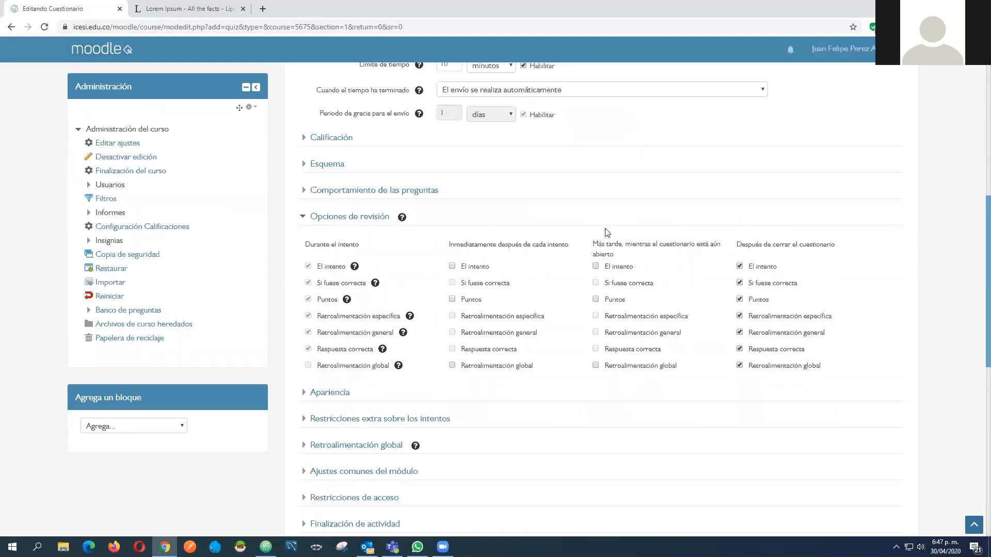
Compare the quiz's Temporalización settings with the review options under Después de cerrar el cuestionario, and collapse Opciones de revisión
{"action": "scroll", "coordinate": [387, 205], "scroll_direction": "up", "scroll_amount": 1}
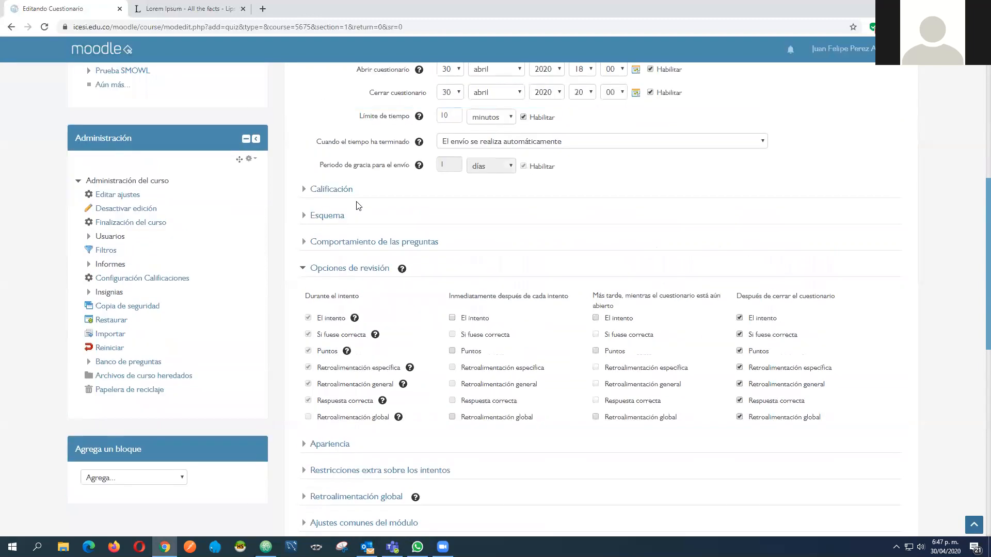
{"action": "scroll", "coordinate": [354, 166], "scroll_direction": "up", "scroll_amount": 2}
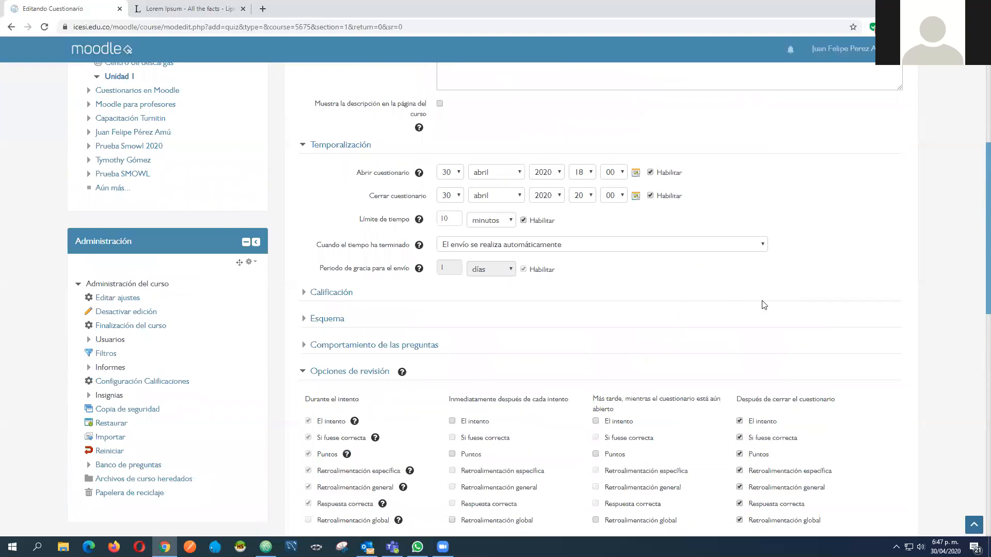
{"action": "scroll", "coordinate": [586, 203], "scroll_direction": "down", "scroll_amount": 2}
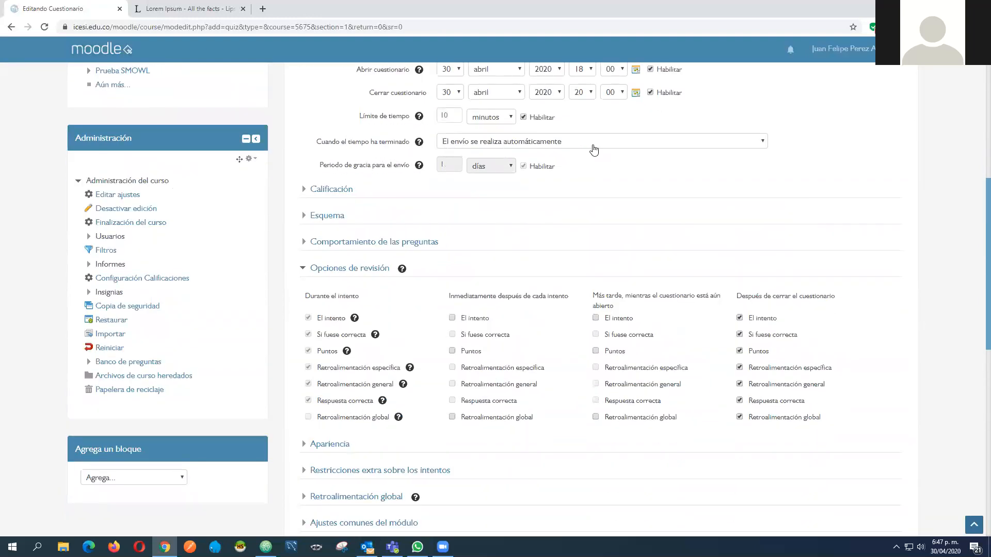
{"action": "scroll", "coordinate": [744, 163], "scroll_direction": "up", "scroll_amount": 1}
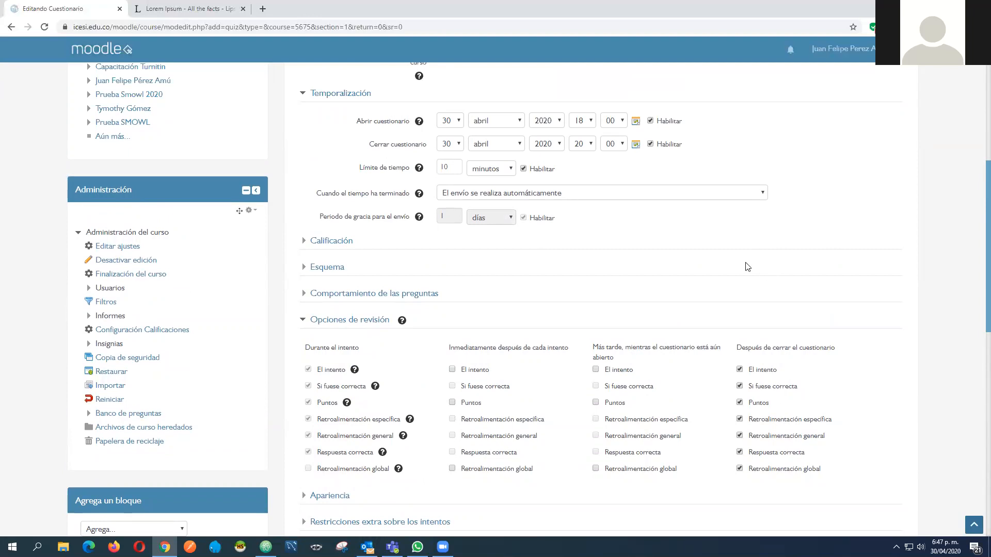
{"action": "scroll", "coordinate": [748, 267], "scroll_direction": "down", "scroll_amount": 2}
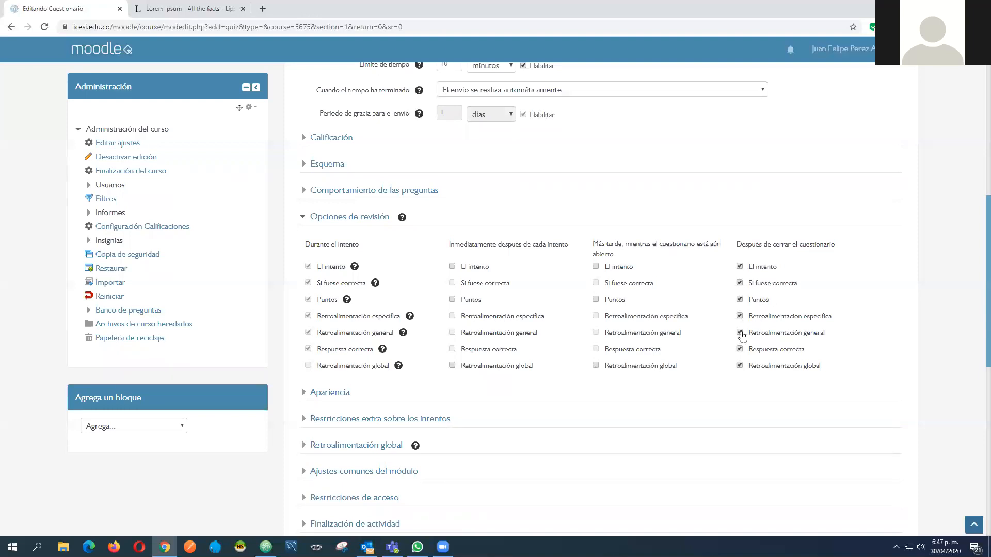
{"action": "left_click", "coordinate": [739, 351]}
{"action": "left_click", "coordinate": [740, 366]}
{"action": "left_click", "coordinate": [739, 266]}
{"action": "left_click", "coordinate": [743, 269]}
{"action": "left_click", "coordinate": [740, 283]}
{"action": "left_click", "coordinate": [740, 350]}
{"action": "left_click", "coordinate": [751, 270]}
{"action": "left_click", "coordinate": [302, 217]}
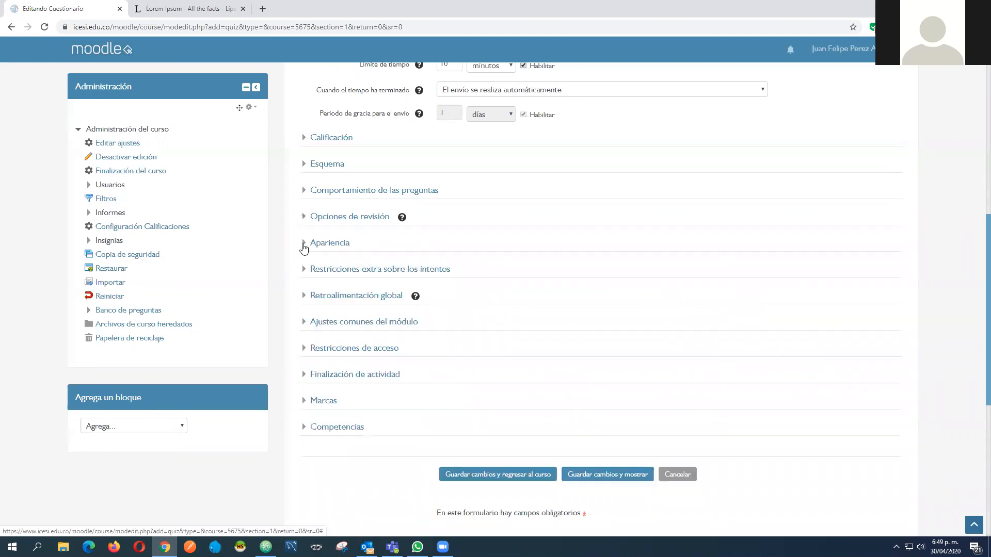
Expand Apariencia, try the Decimales en las calificaciones choices, select 2 and collapse the section
{"action": "left_click", "coordinate": [304, 247]}
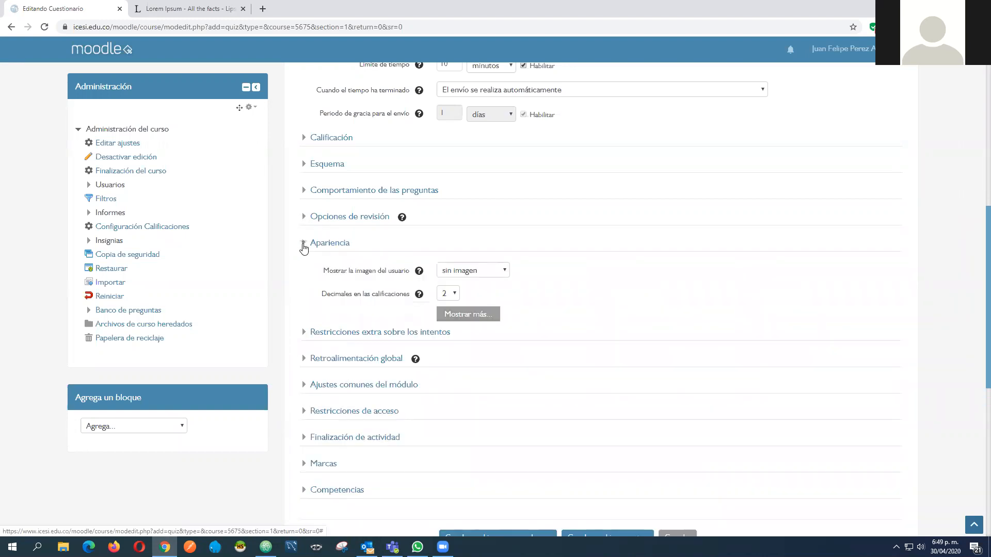
{"action": "left_click", "coordinate": [448, 293]}
{"action": "left_click", "coordinate": [455, 294]}
{"action": "left_click", "coordinate": [449, 295]}
{"action": "left_click", "coordinate": [449, 317]}
{"action": "left_click", "coordinate": [452, 295]}
{"action": "left_click", "coordinate": [446, 327]}
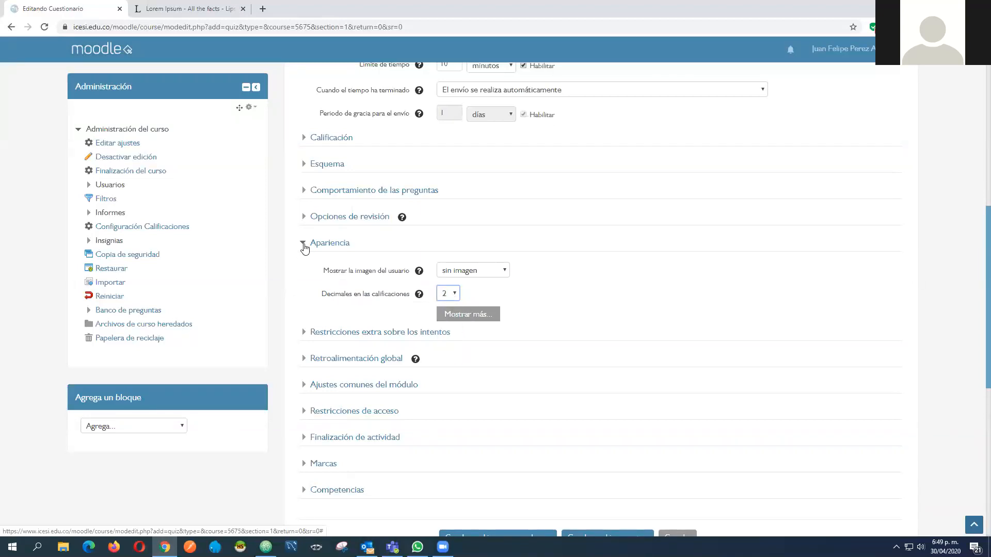
{"action": "left_click", "coordinate": [304, 244]}
Expand Restricciones extra sobre los intentos, open the Se requiere contraseña field without entering anything, and collapse the section
{"action": "left_click", "coordinate": [304, 272]}
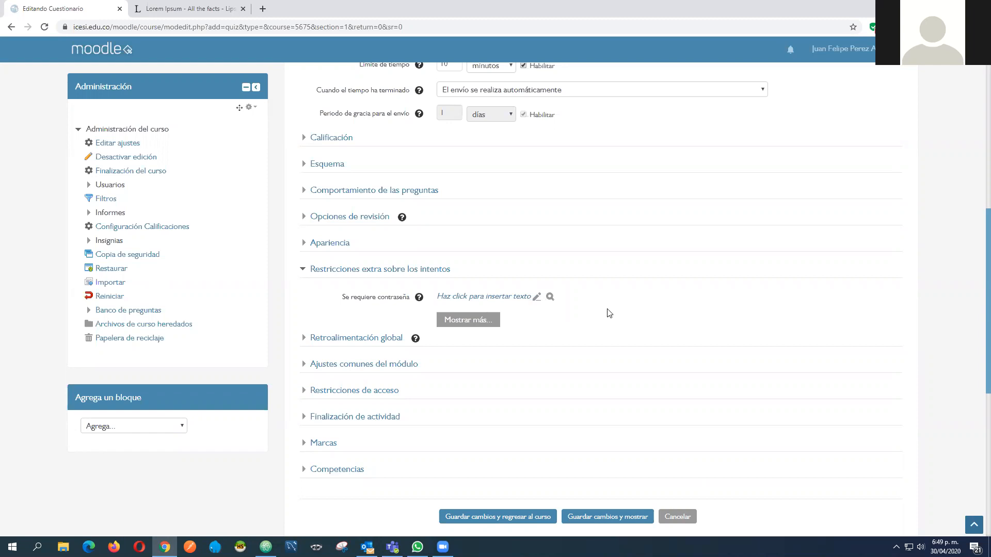
{"action": "left_click", "coordinate": [492, 296]}
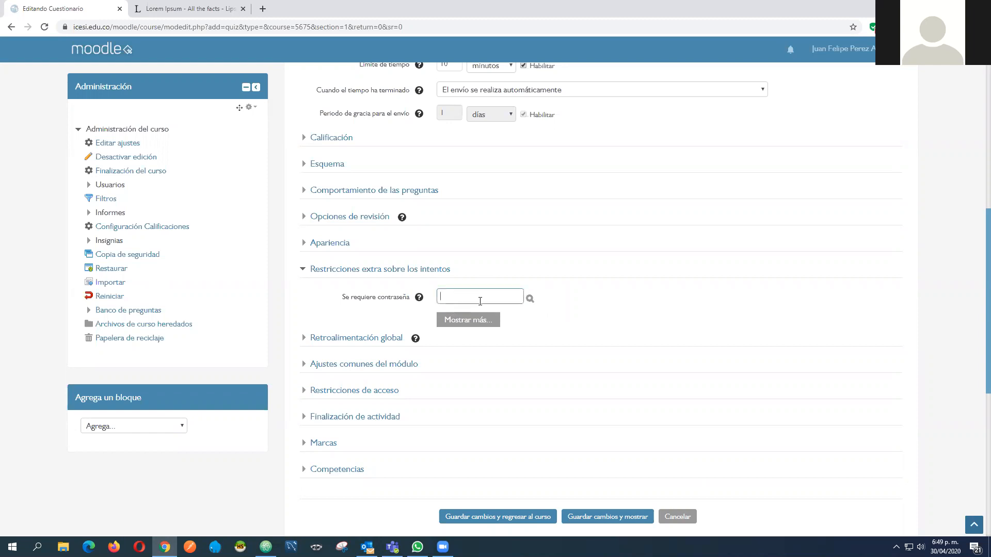
{"action": "left_click", "coordinate": [571, 312]}
{"action": "left_click_drag", "start_coordinate": [341, 296], "coordinate": [362, 298]}
{"action": "left_click", "coordinate": [375, 315]}
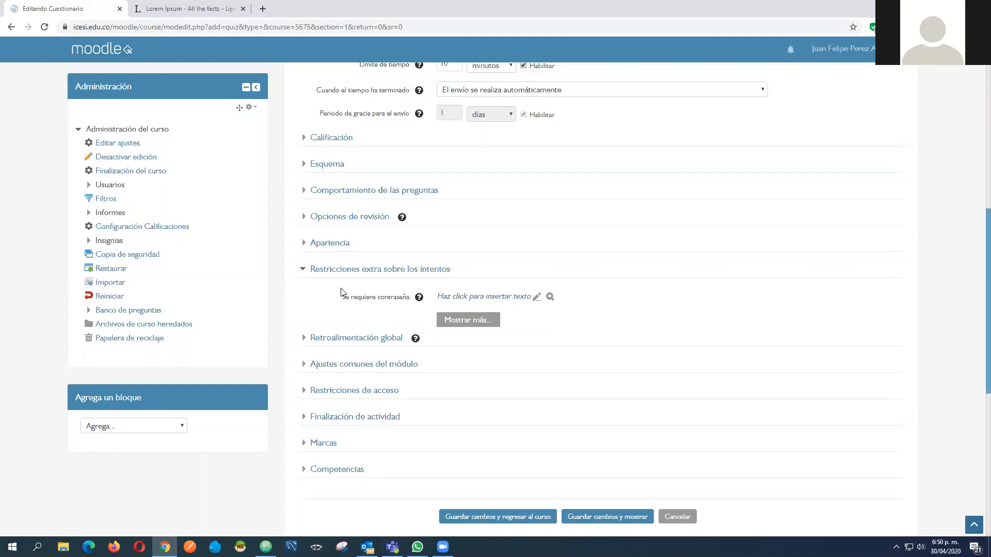
{"action": "left_click", "coordinate": [302, 273]}
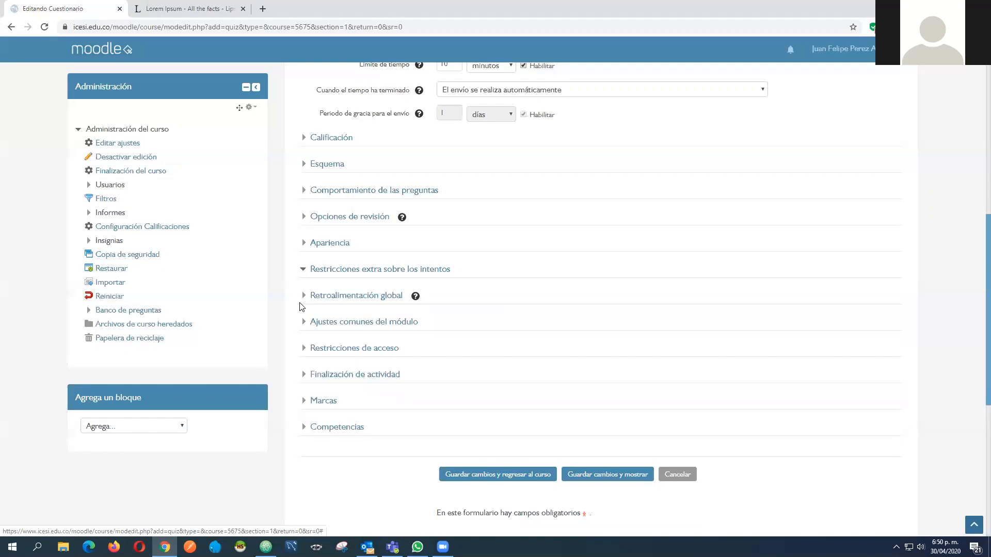
In Retroalimentación global, set the first grade limit to 80% and enter the comment asdasdasd for the 100% range
{"action": "left_click", "coordinate": [302, 299]}
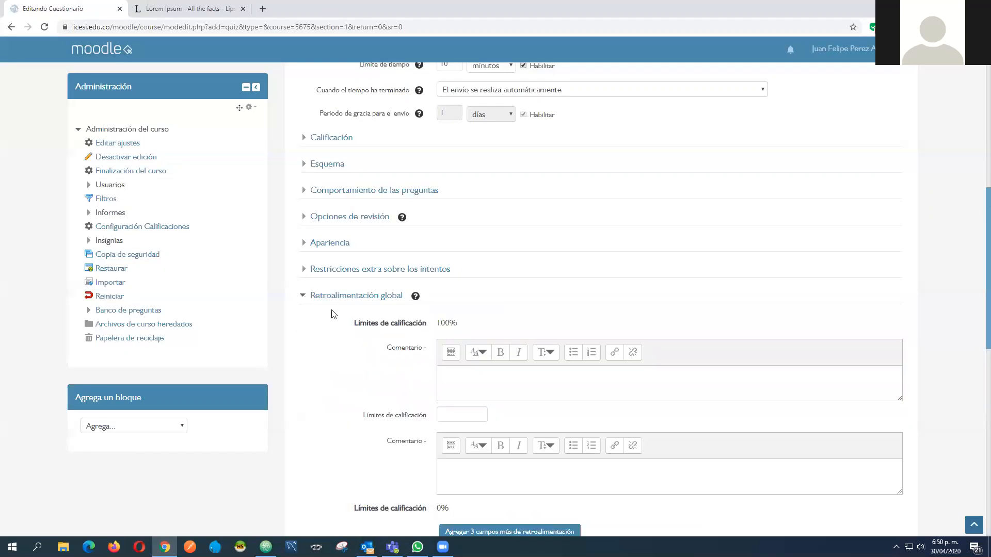
{"action": "scroll", "coordinate": [335, 311], "scroll_direction": "down", "scroll_amount": 2}
{"action": "scroll", "coordinate": [331, 310], "scroll_direction": "down", "scroll_amount": 1}
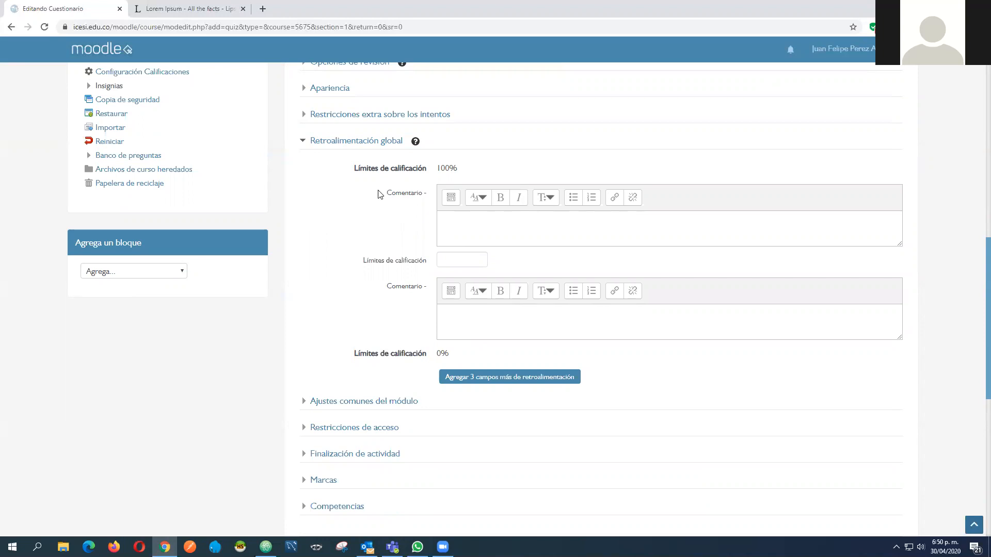
{"action": "left_click", "coordinate": [447, 263]}
{"action": "type", "text": "80%"}
{"action": "left_click", "coordinate": [475, 229]}
{"action": "type", "text": "asdasdasd"}
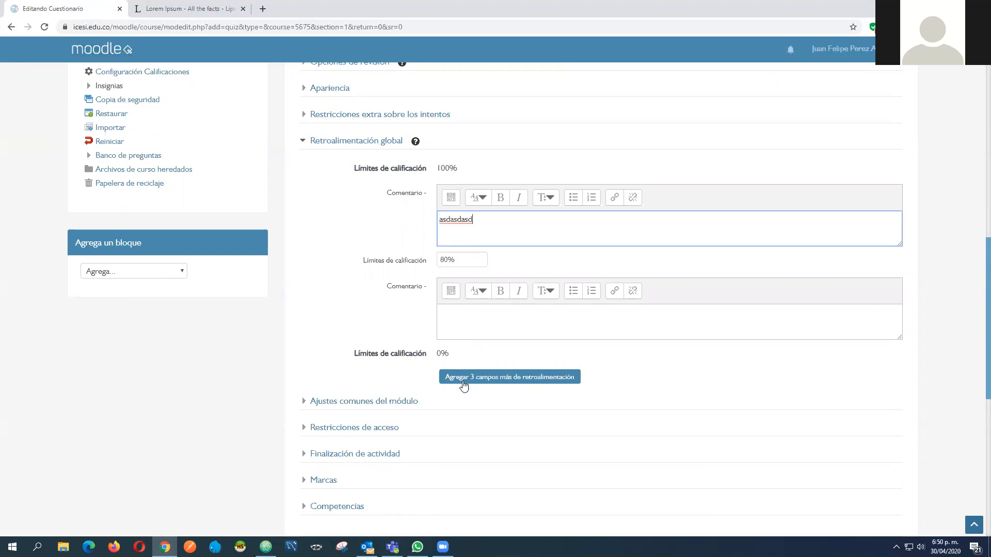
Add three more feedback fields, set the second grade limit to 60% and enter the comment dfsdfsdf above it
{"action": "left_click", "coordinate": [463, 382]}
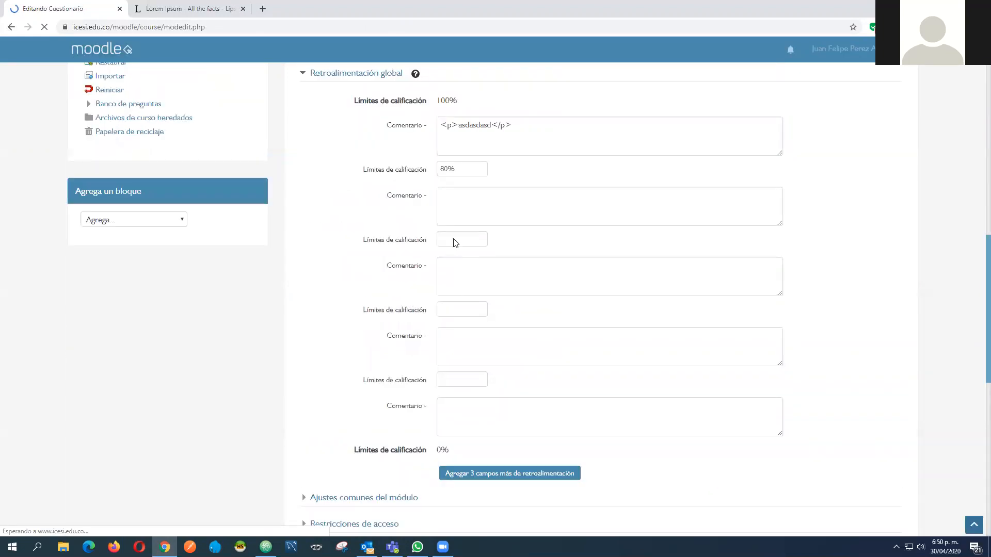
{"action": "left_click", "coordinate": [454, 297]}
{"action": "type", "text": "60"}
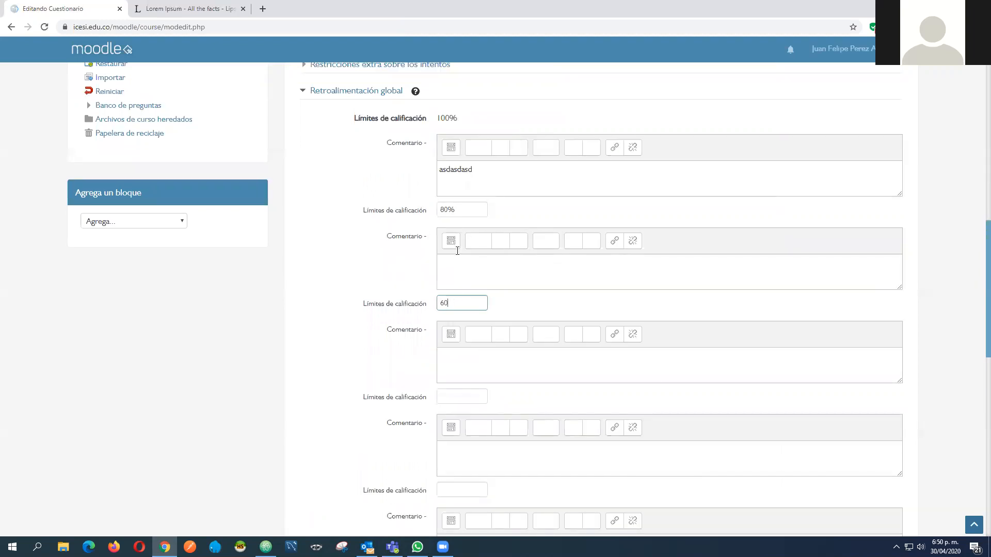
{"action": "type", "text": "%"}
{"action": "left_click", "coordinate": [465, 279]}
{"action": "type", "text": "dfsdfsdf"}
Clear both sample grade limits and both comments in Retroalimentación global, and collapse the section
{"action": "left_click", "coordinate": [467, 302]}
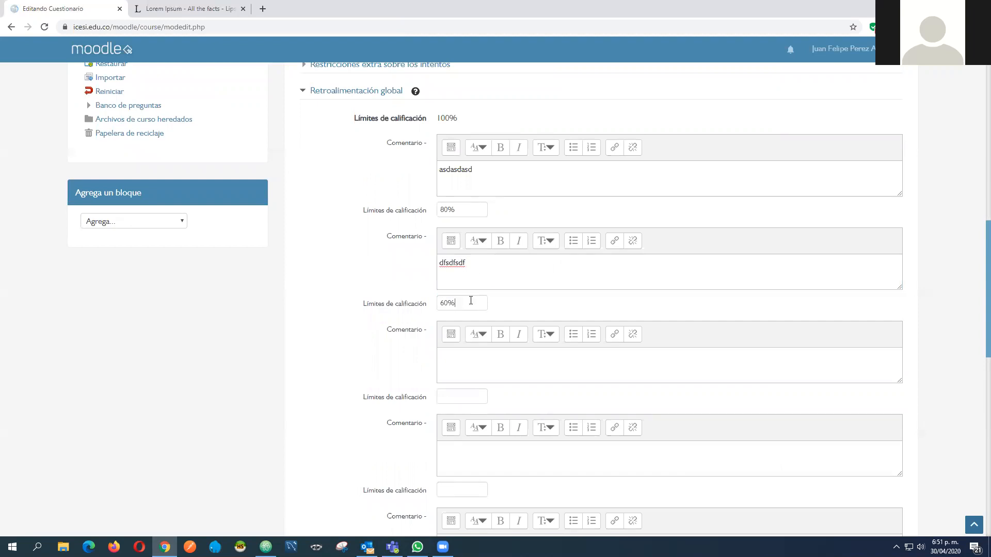
{"action": "key", "text": "BackSpace"}
{"action": "key", "text": "BackSpace"}
{"action": "key", "text": "BackSpace"}
{"action": "left_click_drag", "start_coordinate": [477, 177], "coordinate": [422, 171]}
{"action": "key", "text": "BackSpace"}
{"action": "left_click_drag", "start_coordinate": [459, 206], "coordinate": [416, 212]}
{"action": "key", "text": "BackSpace"}
{"action": "left_click_drag", "start_coordinate": [467, 258], "coordinate": [310, 239]}
{"action": "key", "text": "BackSpace"}
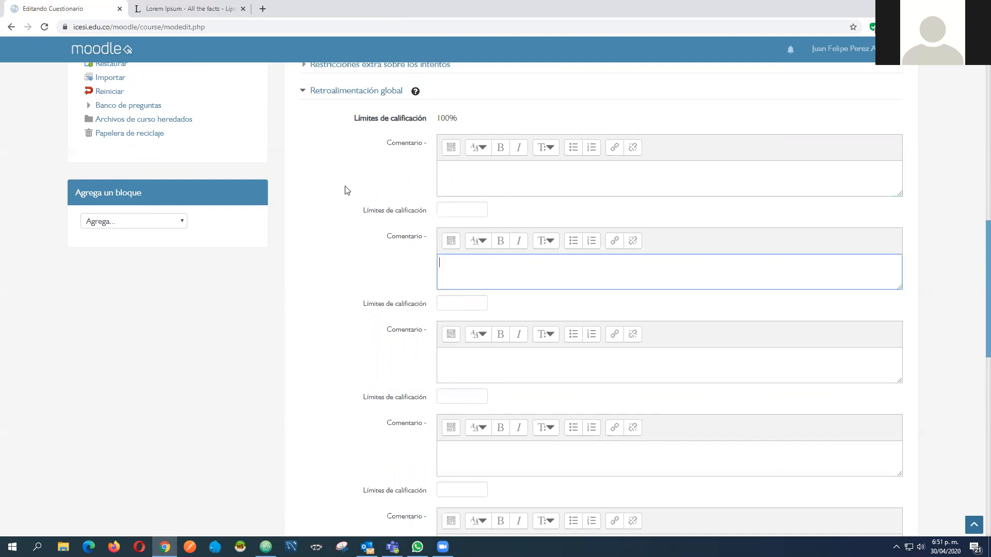
{"action": "scroll", "coordinate": [340, 199], "scroll_direction": "down", "scroll_amount": 4}
{"action": "scroll", "coordinate": [338, 197], "scroll_direction": "up", "scroll_amount": 3}
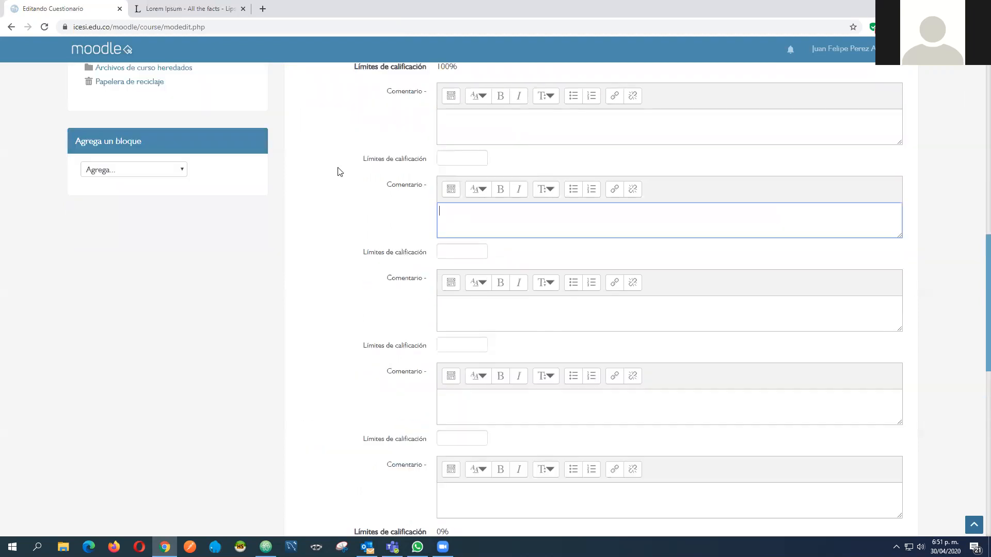
{"action": "scroll", "coordinate": [304, 143], "scroll_direction": "up", "scroll_amount": 2}
{"action": "left_click", "coordinate": [305, 143]}
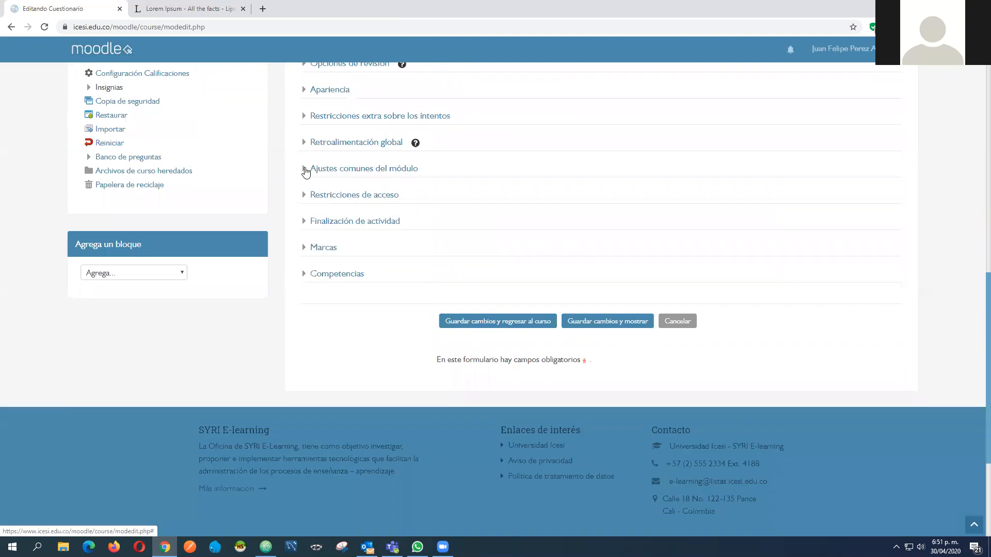
In Ajustes comunes del módulo, set Disponibilidad to Ocultar a los estudiantes and collapse the section
{"action": "left_click", "coordinate": [305, 170]}
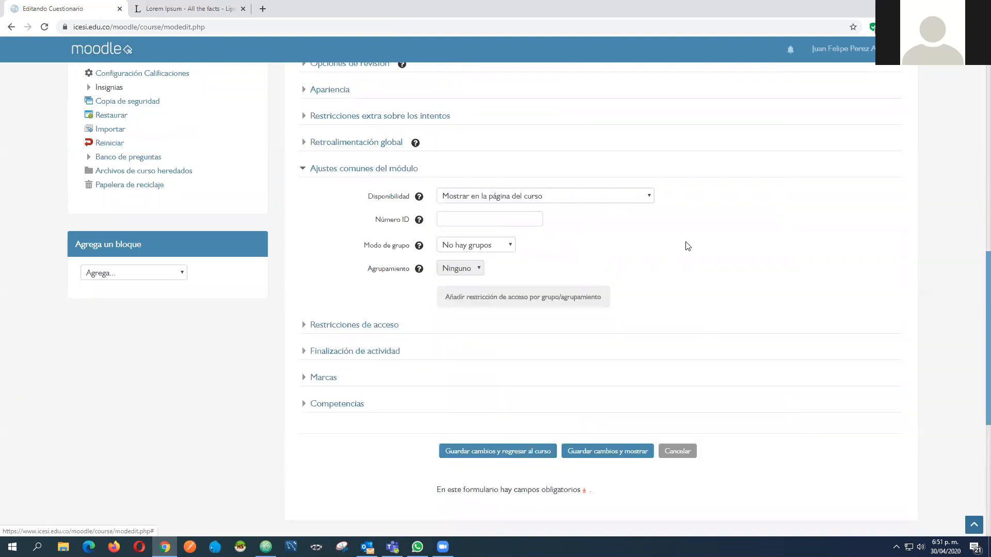
{"action": "left_click", "coordinate": [573, 202]}
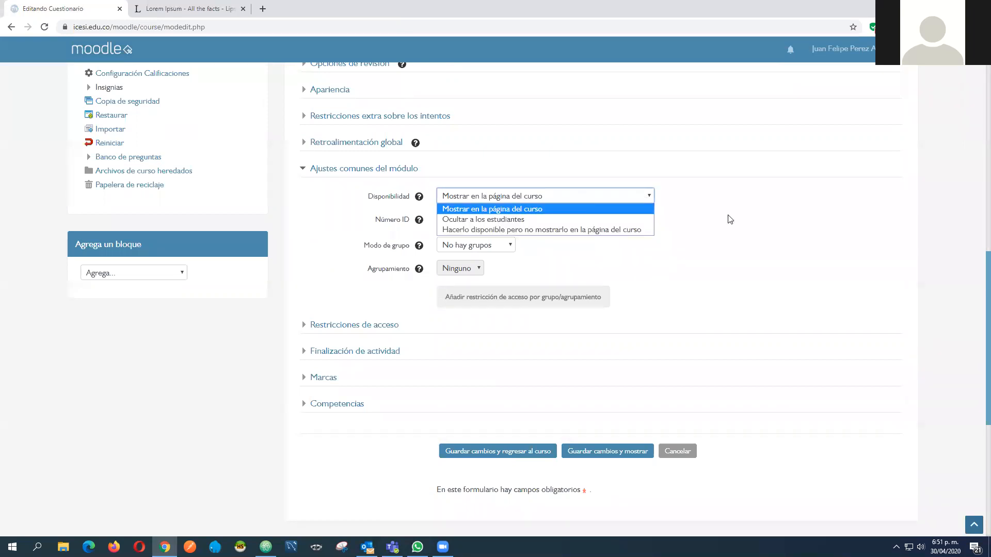
{"action": "left_click", "coordinate": [728, 219]}
{"action": "left_click", "coordinate": [548, 201]}
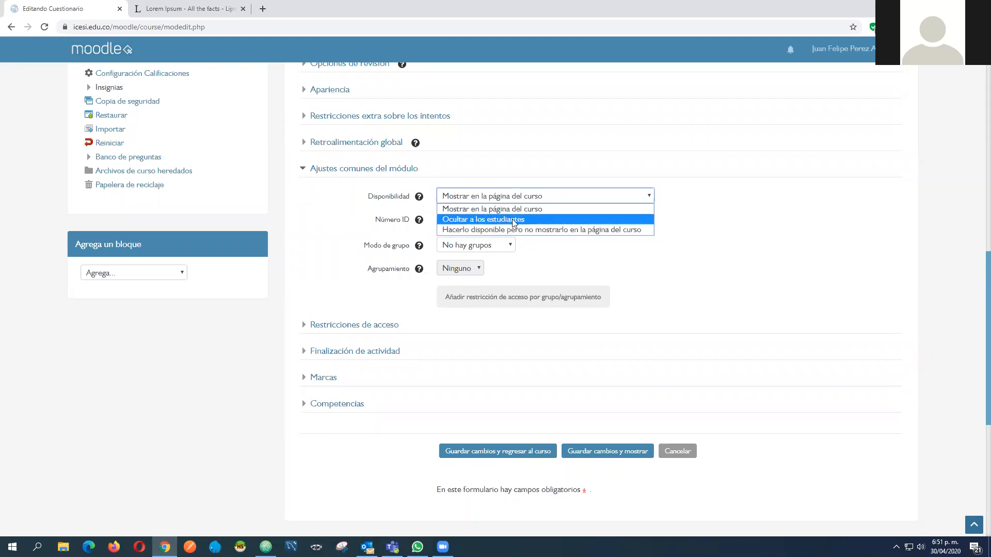
{"action": "left_click", "coordinate": [723, 218]}
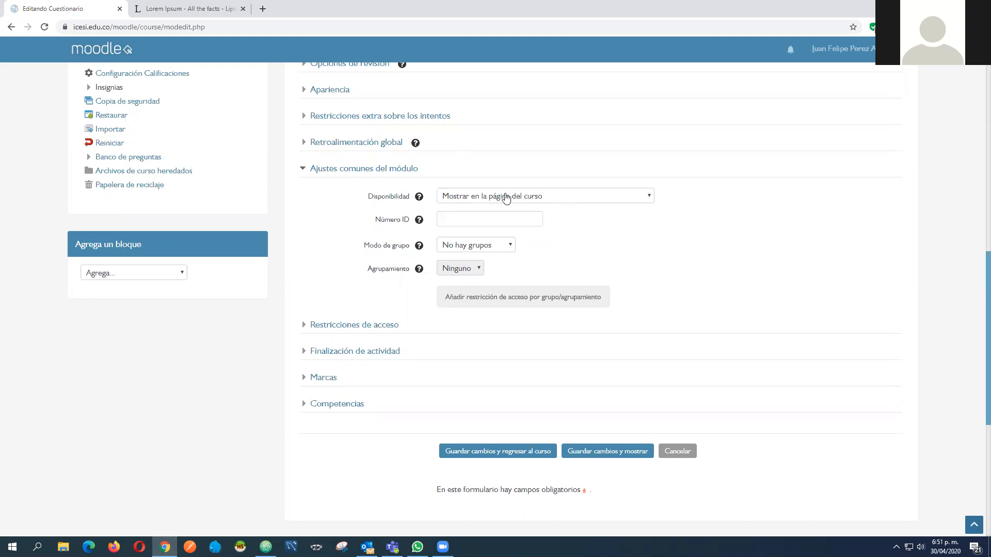
{"action": "left_click", "coordinate": [506, 198]}
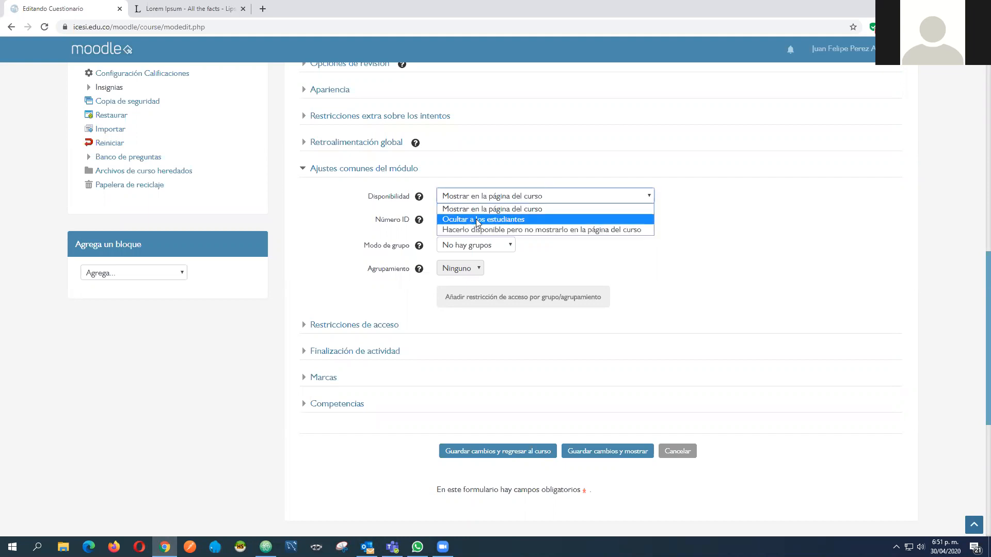
{"action": "left_click", "coordinate": [562, 219]}
{"action": "left_click", "coordinate": [303, 181]}
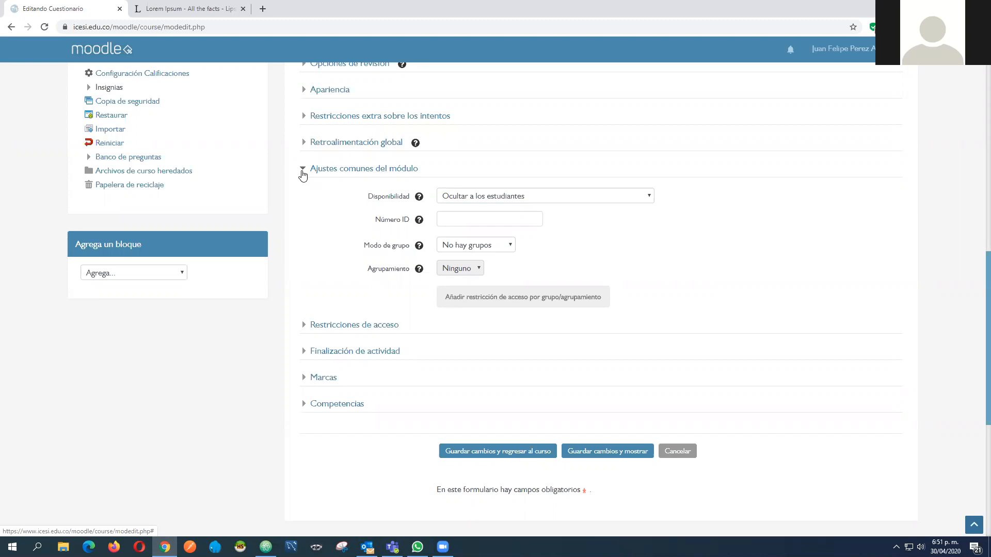
{"action": "left_click", "coordinate": [303, 174]}
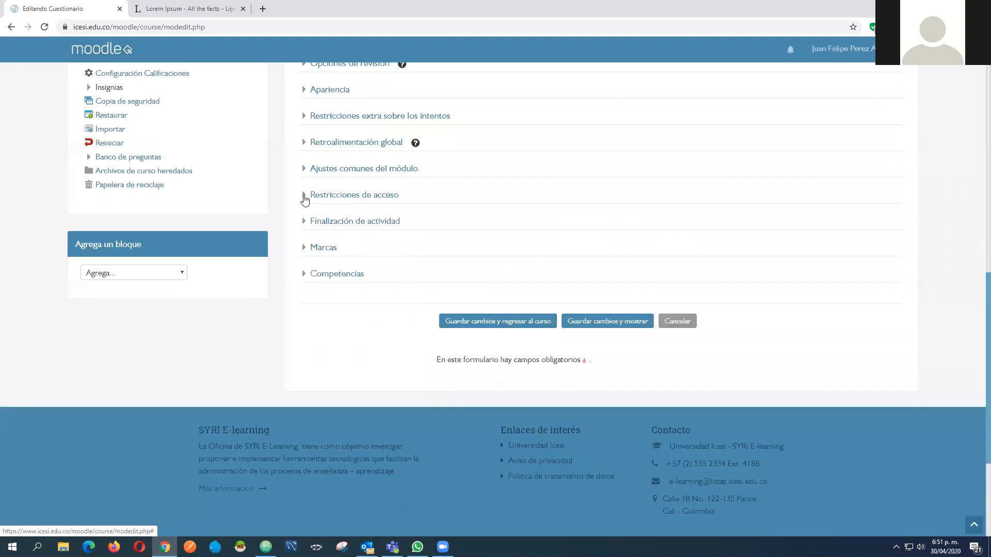
In Restricciones de acceso, add a Fecha restriction that students debe meet, desde 30 abril 2020 at 00:00
{"action": "left_click", "coordinate": [305, 199]}
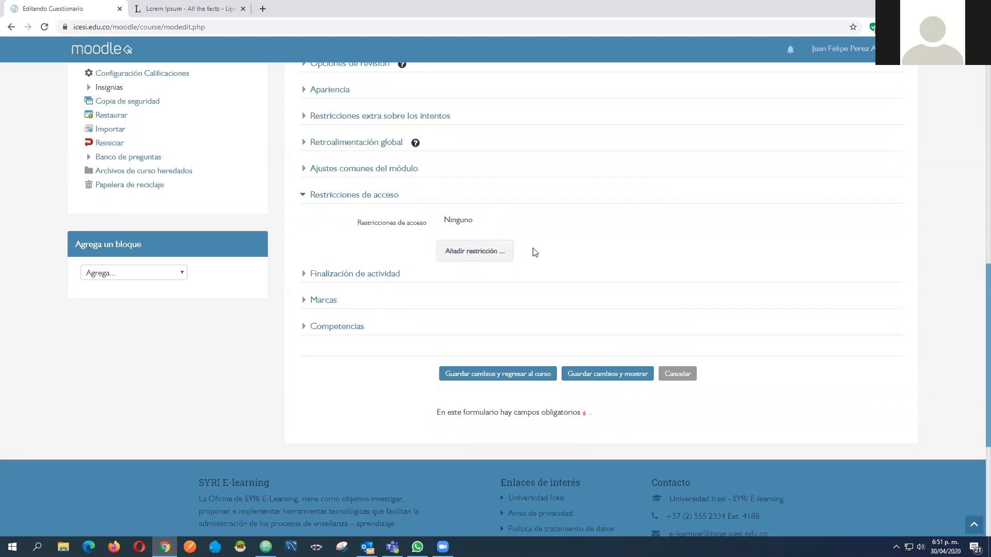
{"action": "left_click", "coordinate": [496, 250]}
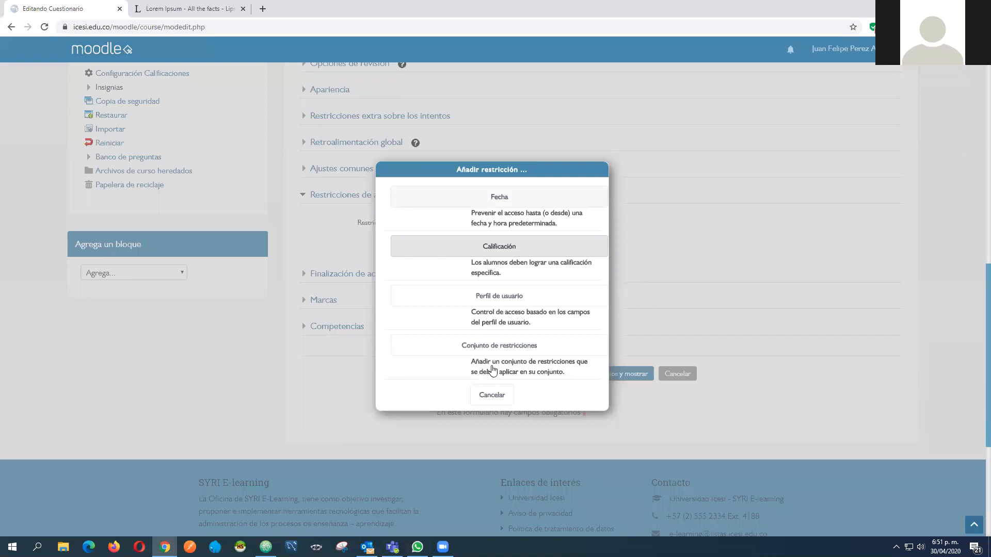
{"action": "left_click", "coordinate": [518, 226]}
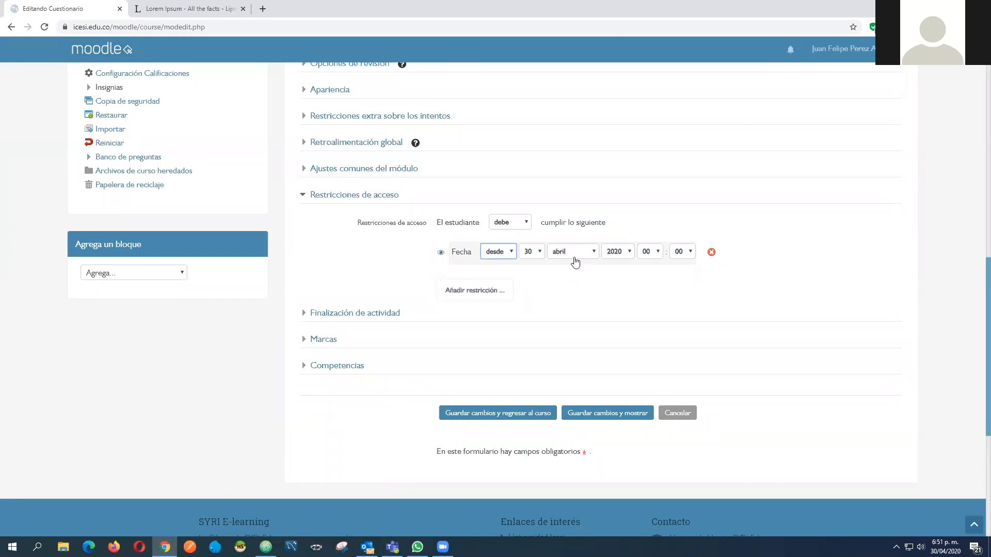
Add a second Fecha restriction, delete one of the two date restrictions, and collapse Restricciones de acceso
{"action": "left_click", "coordinate": [480, 294]}
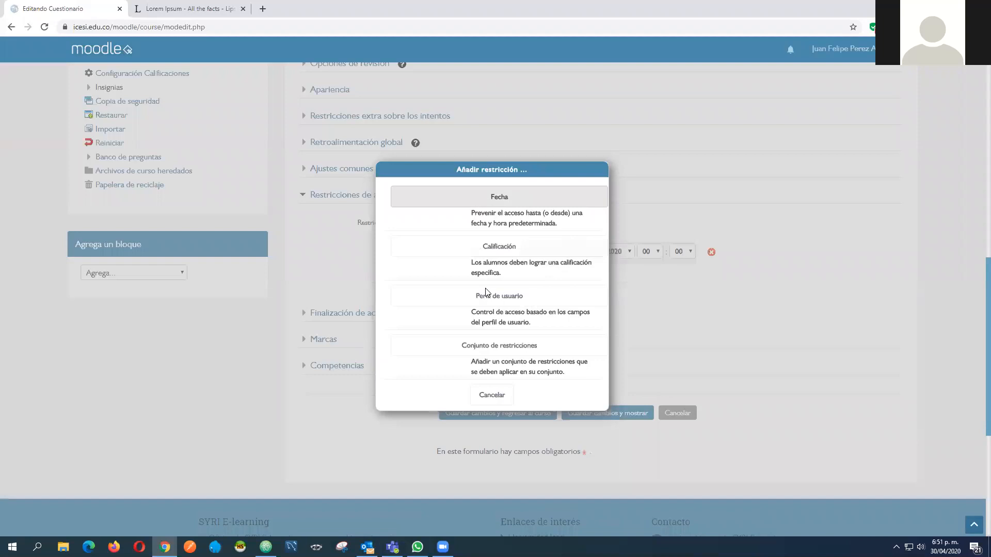
{"action": "key", "text": "Return"}
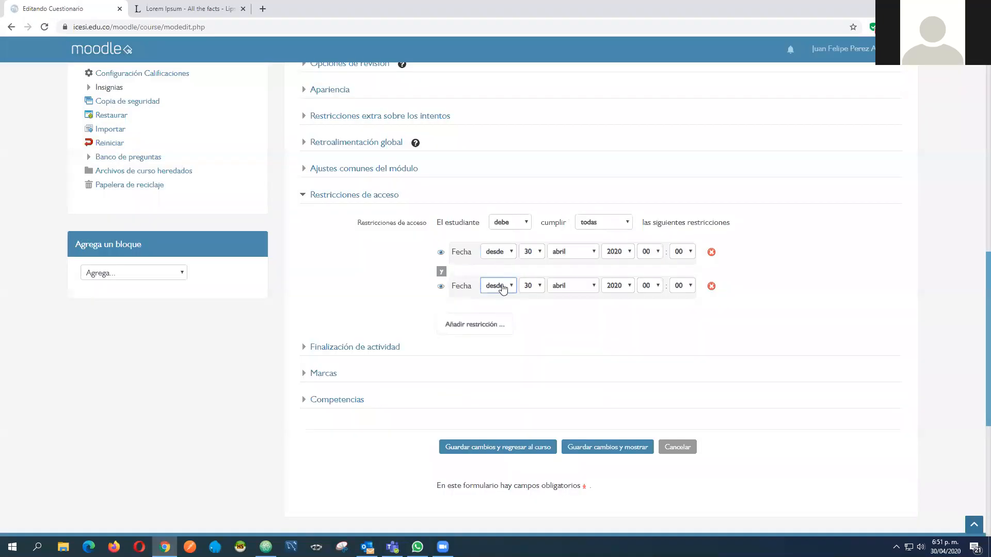
{"action": "scroll", "coordinate": [504, 288], "scroll_direction": "up", "scroll_amount": 2}
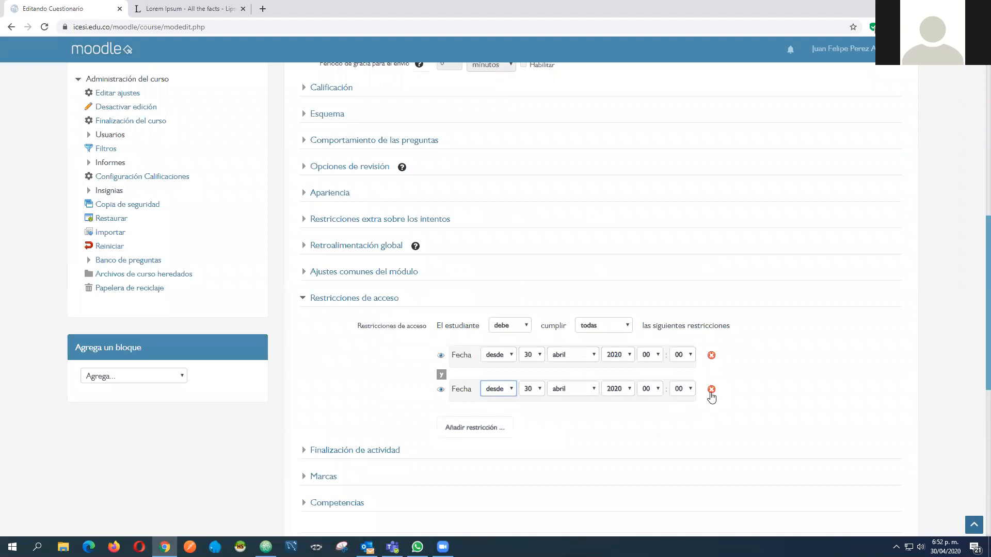
{"action": "left_click", "coordinate": [712, 357]}
{"action": "left_click", "coordinate": [711, 357]}
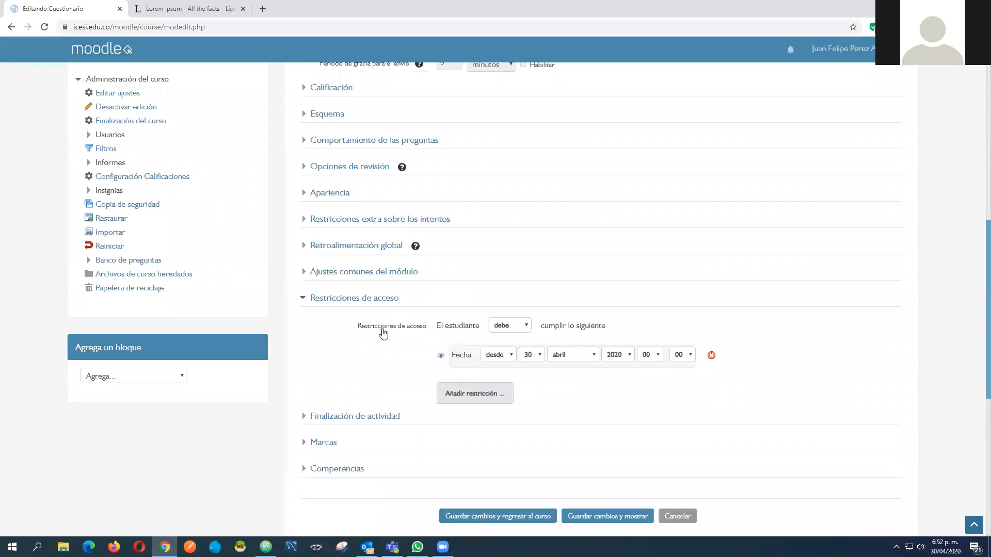
{"action": "left_click", "coordinate": [304, 299]}
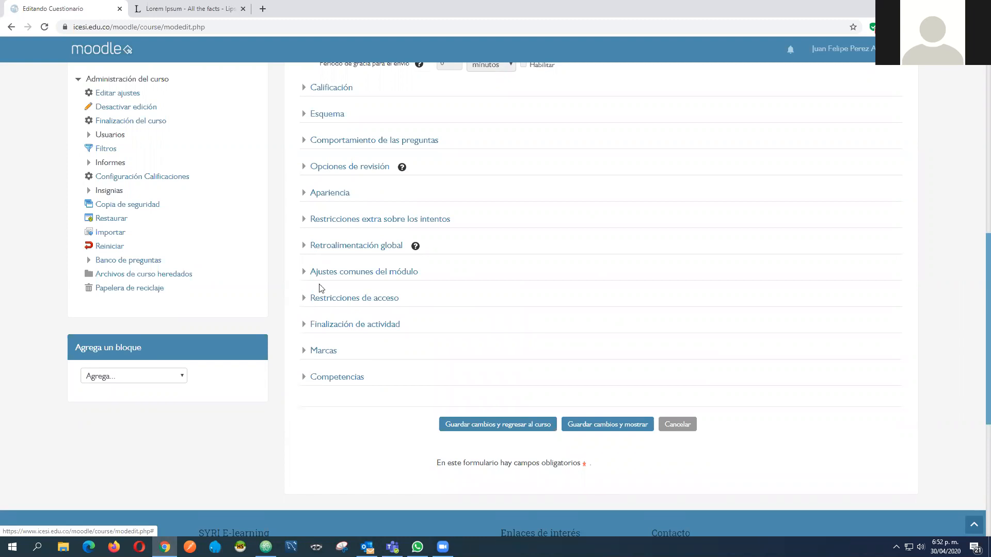
Collapse the Temporalización section and save the Parcial final quiz, returning to the course
{"action": "scroll", "coordinate": [322, 266], "scroll_direction": "up", "scroll_amount": 6}
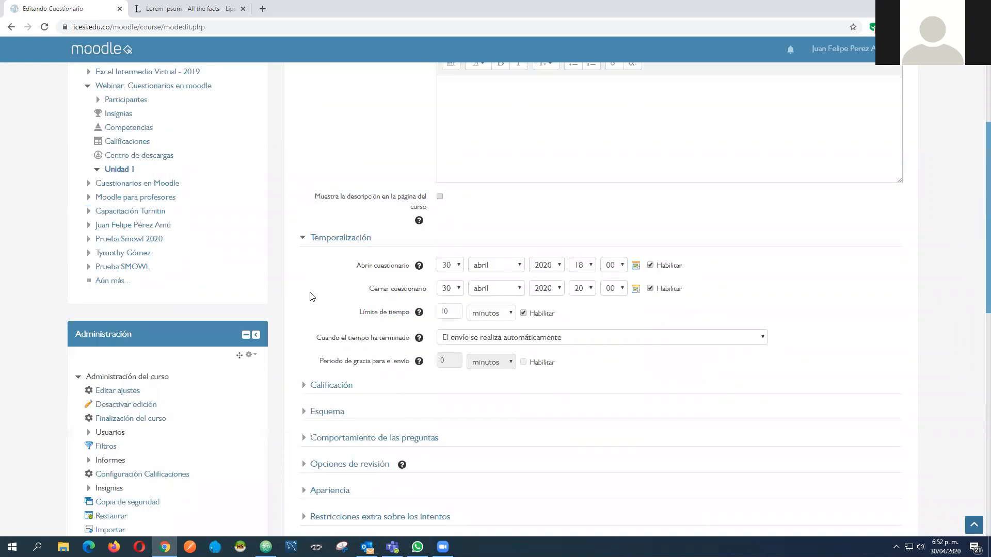
{"action": "left_click", "coordinate": [304, 238]}
{"action": "scroll", "coordinate": [310, 269], "scroll_direction": "up", "scroll_amount": 2}
{"action": "scroll", "coordinate": [382, 307], "scroll_direction": "up", "scroll_amount": 1}
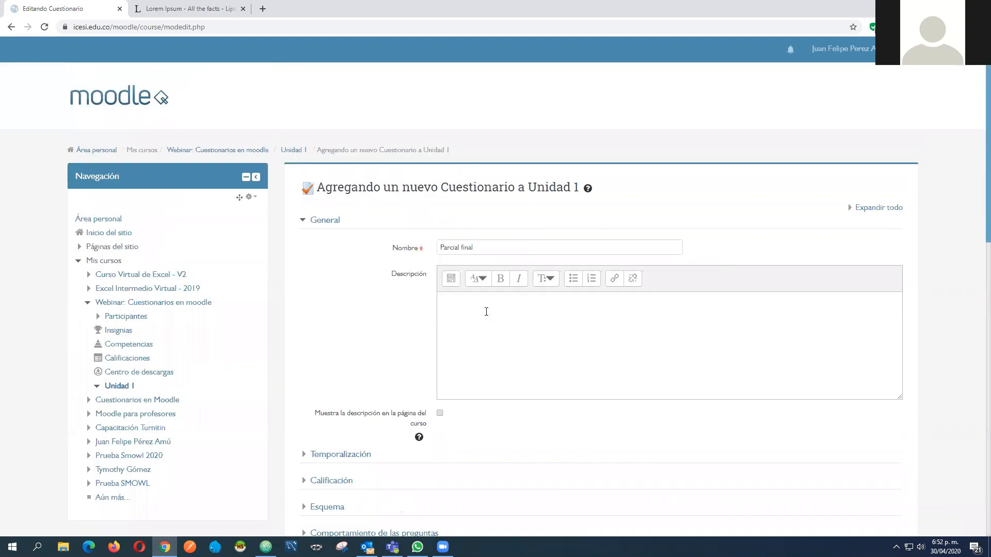
{"action": "scroll", "coordinate": [453, 338], "scroll_direction": "down", "scroll_amount": 7}
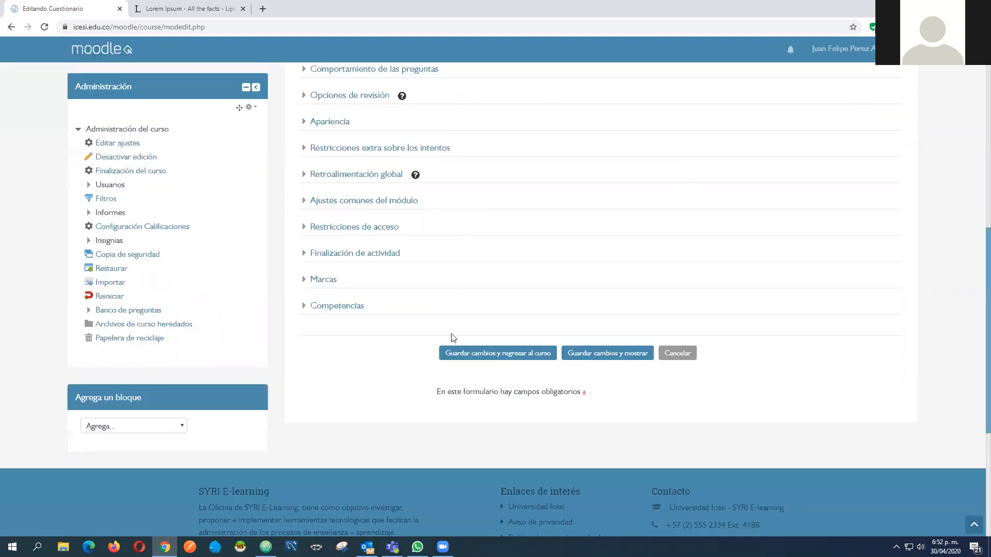
{"action": "left_click", "coordinate": [497, 356]}
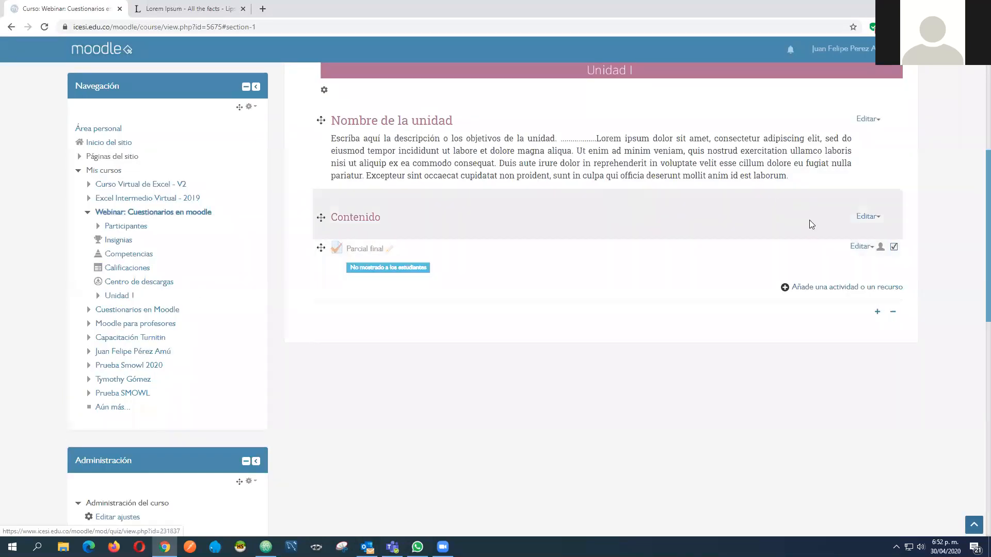
Open the Parcial final quiz from Unidad 1 and open it for question editing
{"action": "left_click", "coordinate": [358, 254]}
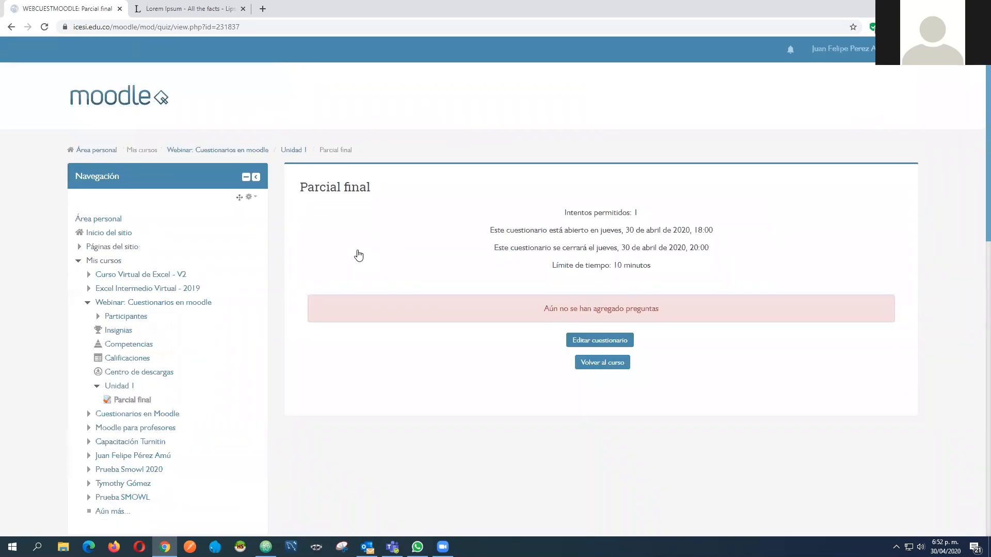
{"action": "left_click_drag", "start_coordinate": [544, 309], "coordinate": [692, 315]}
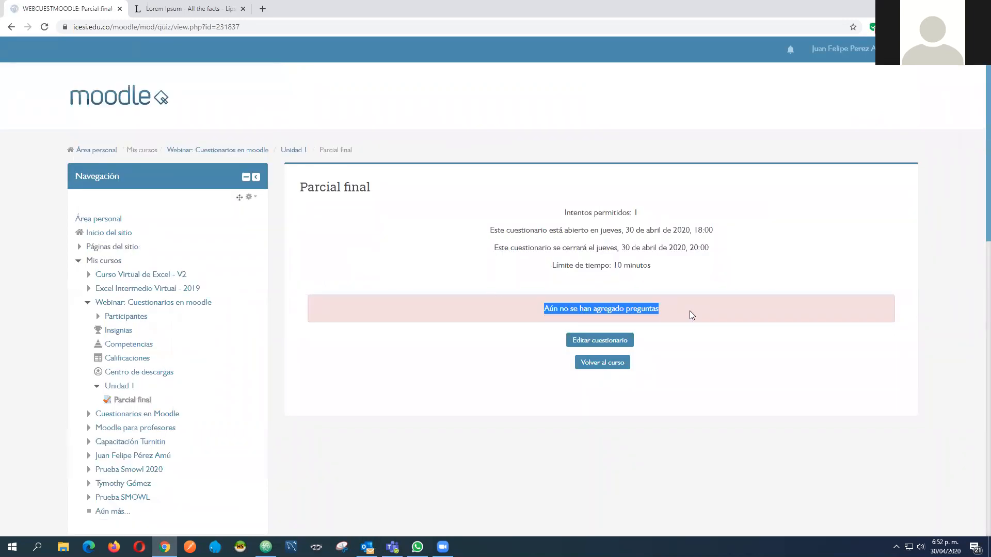
{"action": "left_click", "coordinate": [588, 292]}
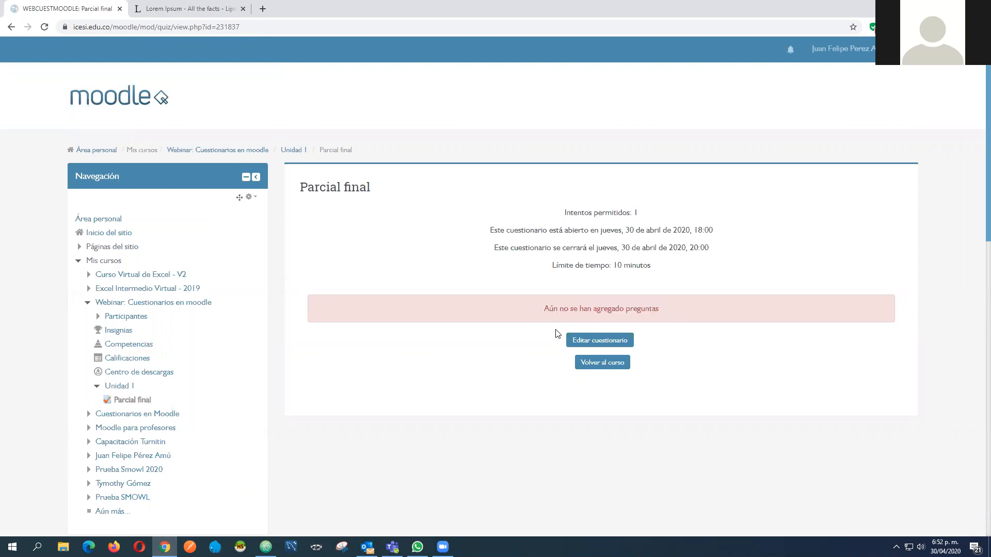
{"action": "left_click", "coordinate": [593, 343]}
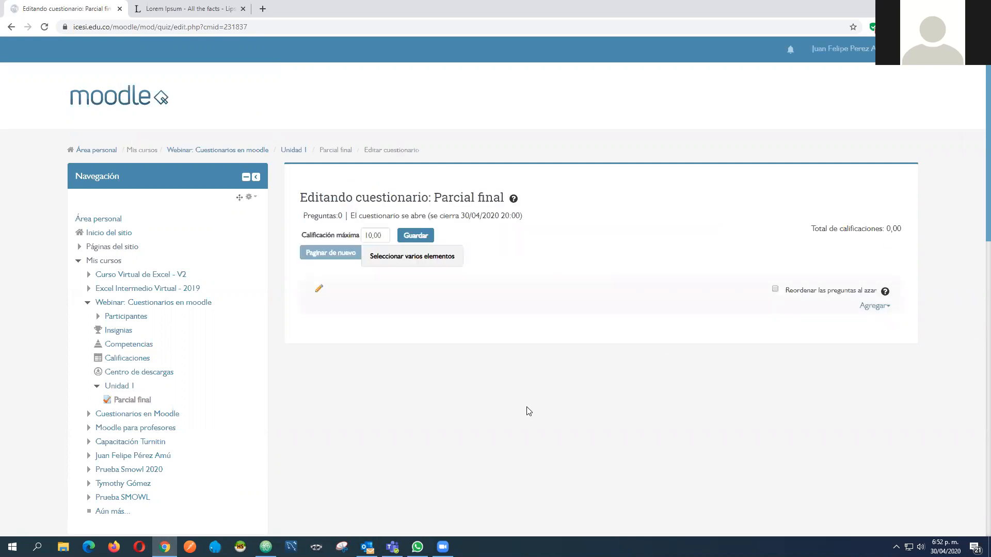
Set the quiz's Calificación máxima to 5 and save it
{"action": "double_click", "coordinate": [375, 236]}
{"action": "type", "text": "5"}
{"action": "left_click", "coordinate": [421, 239]}
{"action": "left_click", "coordinate": [878, 309]}
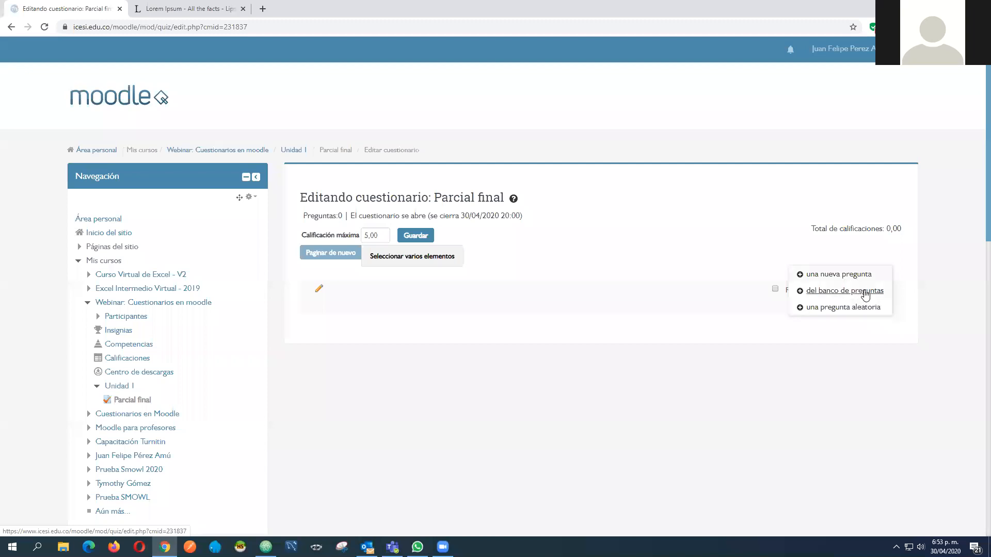
{"action": "left_click", "coordinate": [864, 360]}
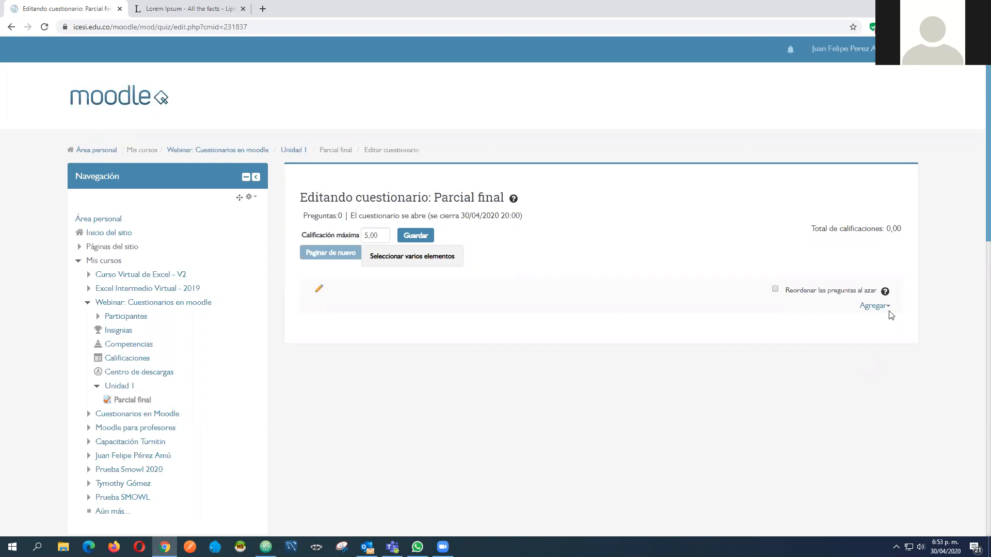
{"action": "left_click", "coordinate": [874, 305]}
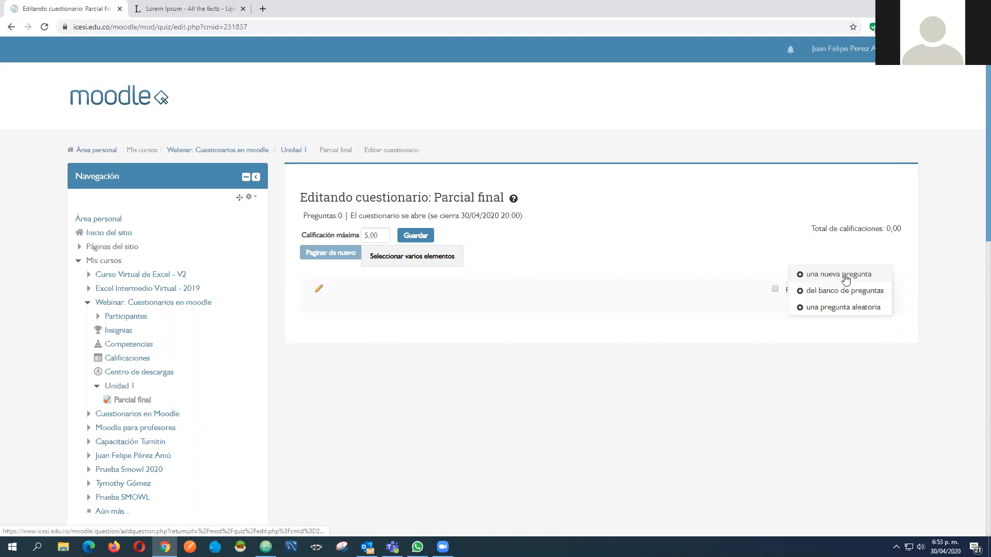
{"action": "left_click", "coordinate": [849, 337]}
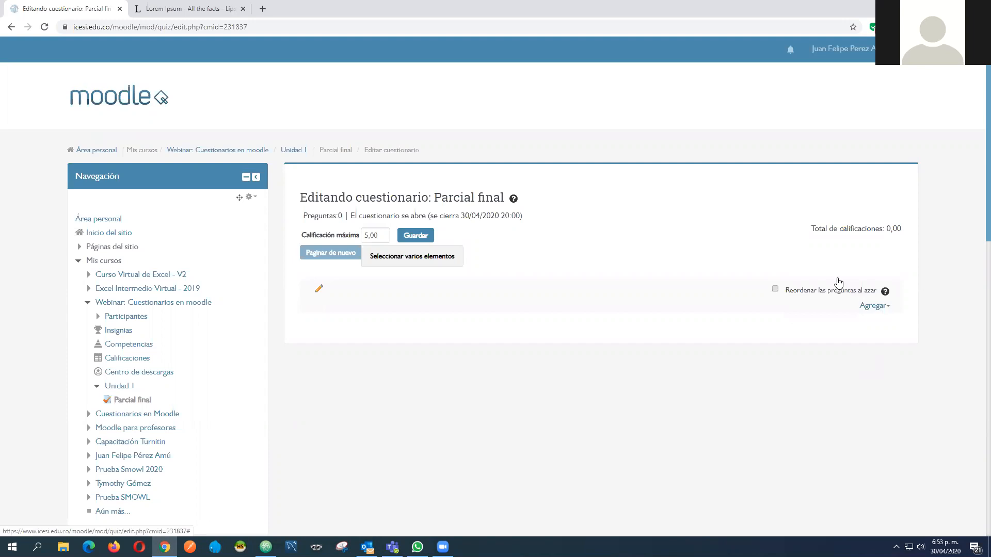
{"action": "left_click", "coordinate": [874, 306]}
{"action": "left_click", "coordinate": [410, 242]}
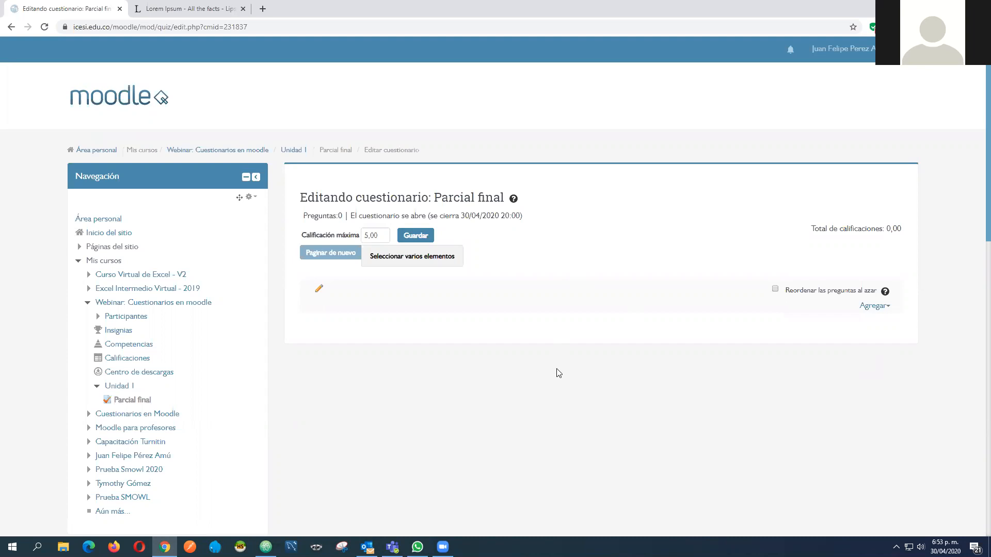
Add Descripción, Pregunta 1 and Pregunta 3 to the quiz from the Preguntas parcial category of the question bank
{"action": "left_click", "coordinate": [865, 306]}
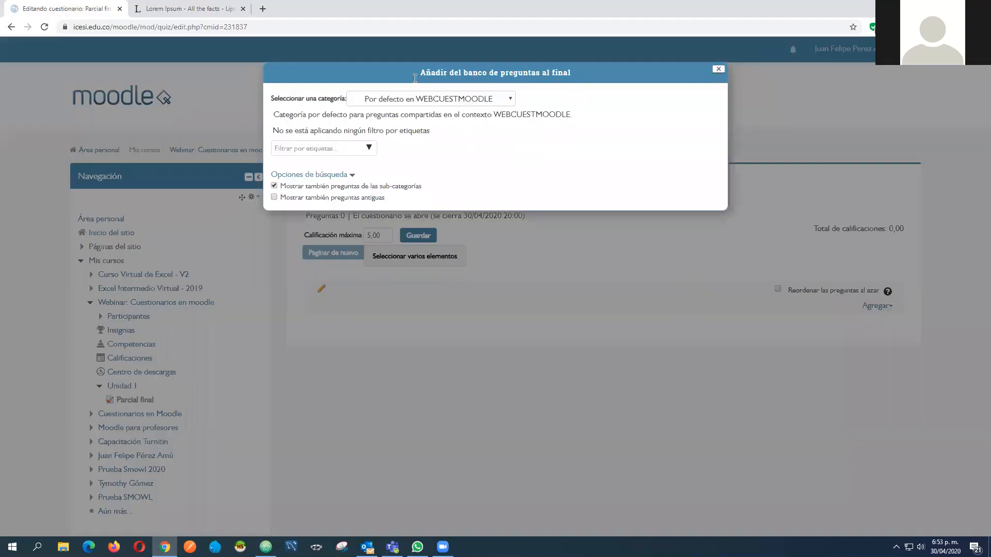
{"action": "left_click", "coordinate": [509, 101]}
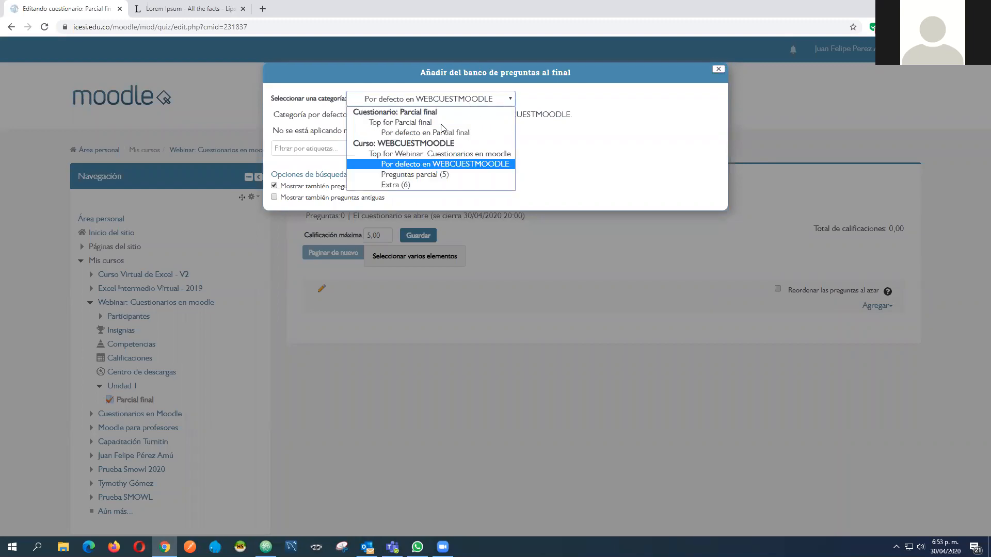
{"action": "left_click", "coordinate": [442, 176]}
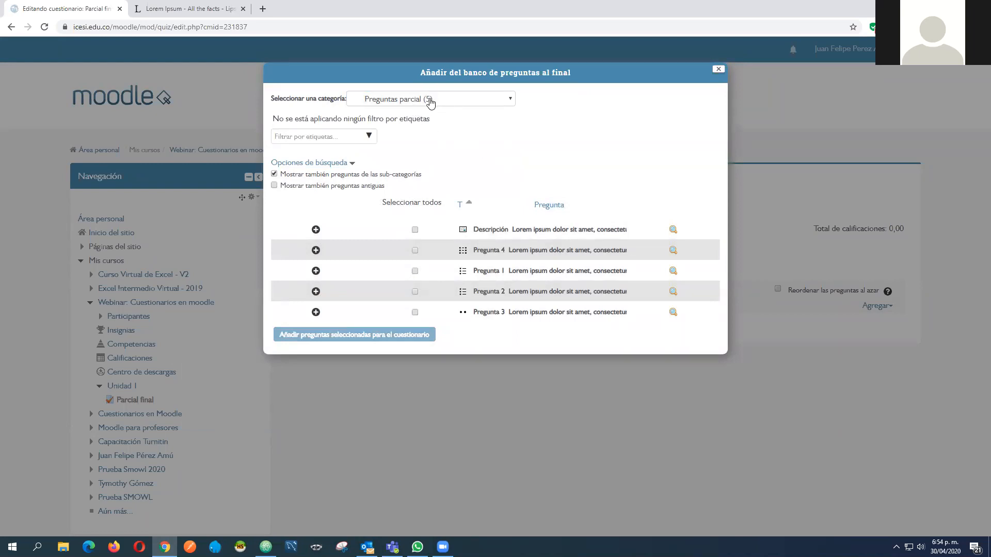
{"action": "left_click", "coordinate": [415, 230]}
{"action": "left_click", "coordinate": [415, 271]}
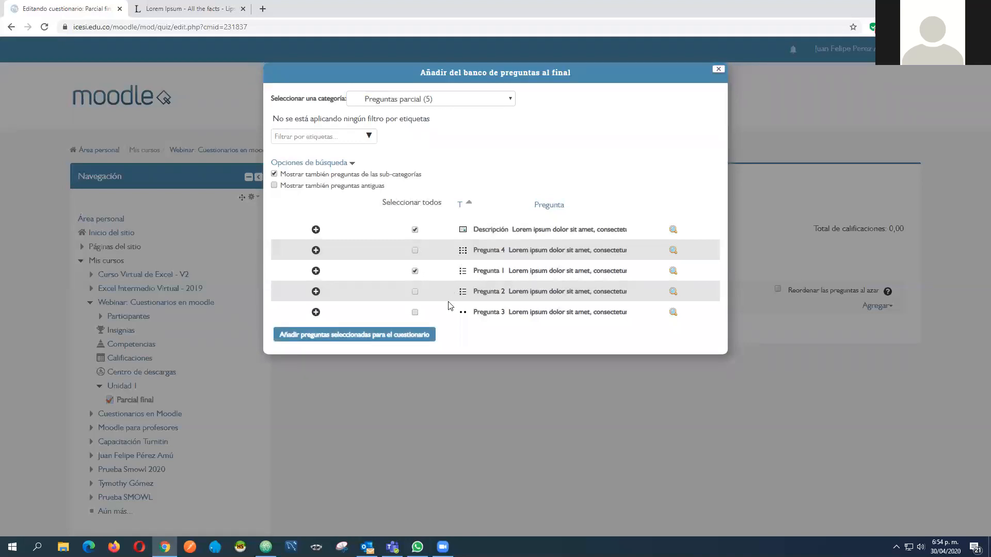
{"action": "left_click", "coordinate": [416, 313]}
{"action": "left_click", "coordinate": [320, 338]}
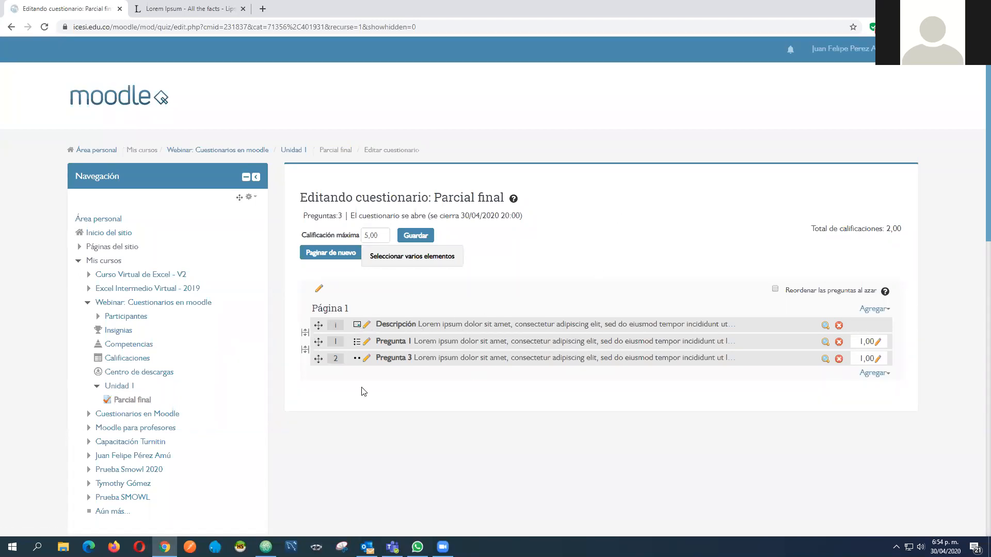
Try moving Pregunta 1 above Descripción, and set the maximum mark of Pregunta 1 to 2
{"action": "mouse_move", "coordinate": [320, 341]}
{"action": "left_mouse_down"}
{"action": "mouse_move", "coordinate": [316, 363]}
{"action": "mouse_move", "coordinate": [319, 326]}
{"action": "left_mouse_up"}
{"action": "left_click", "coordinate": [880, 346]}
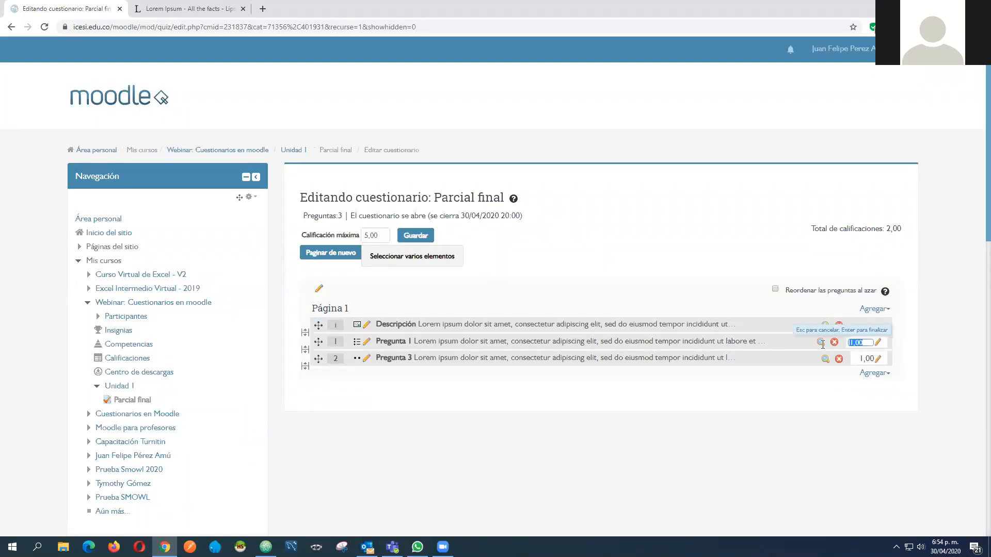
{"action": "type", "text": "2"}
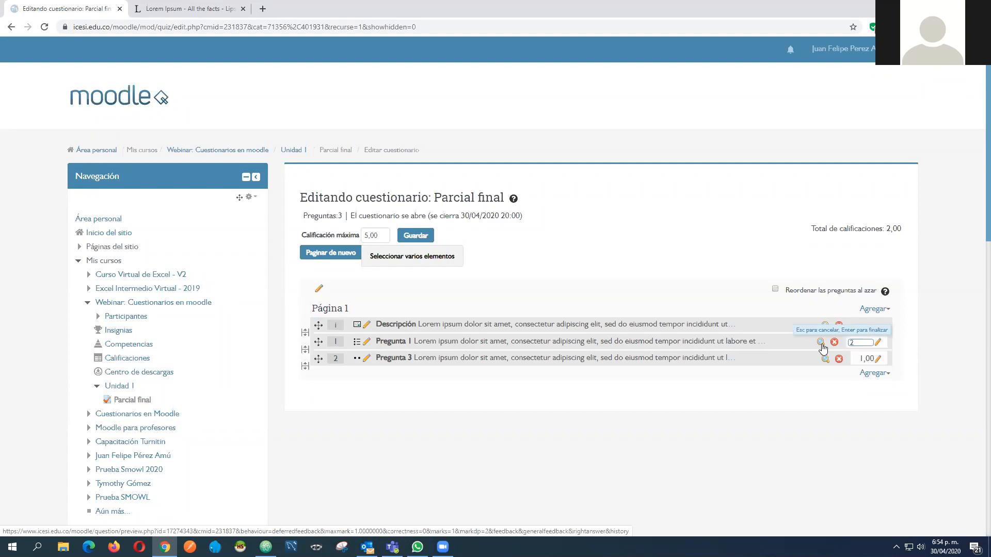
{"action": "key", "text": "Return"}
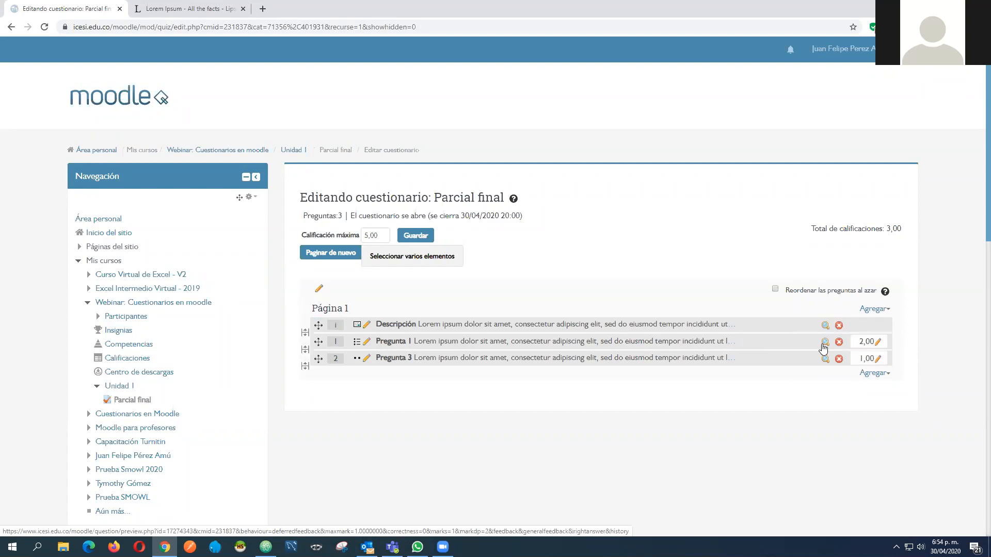
Leave the mark of Pregunta 3 unedited and set the maximum mark of Pregunta 1 to 3
{"action": "left_click", "coordinate": [873, 358]}
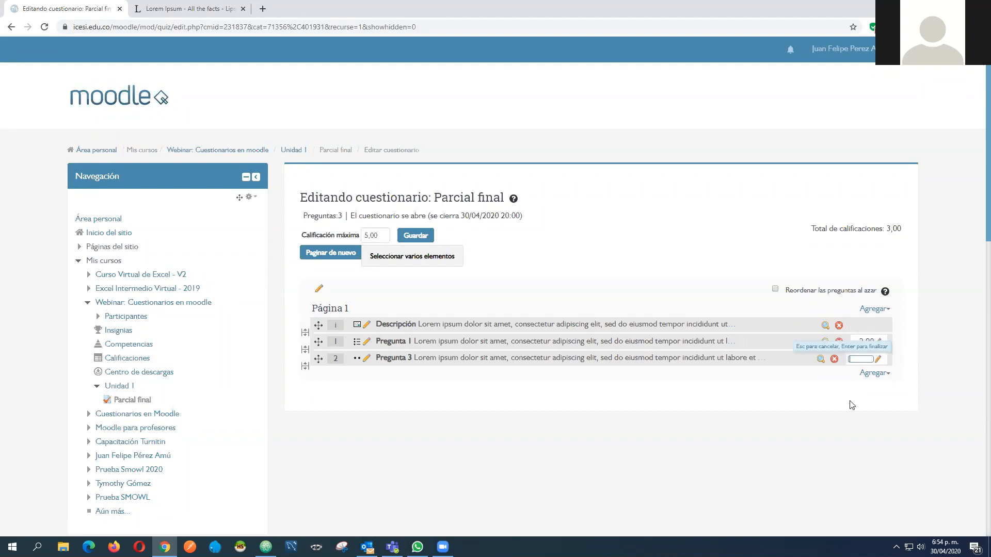
{"action": "key", "text": "Escape"}
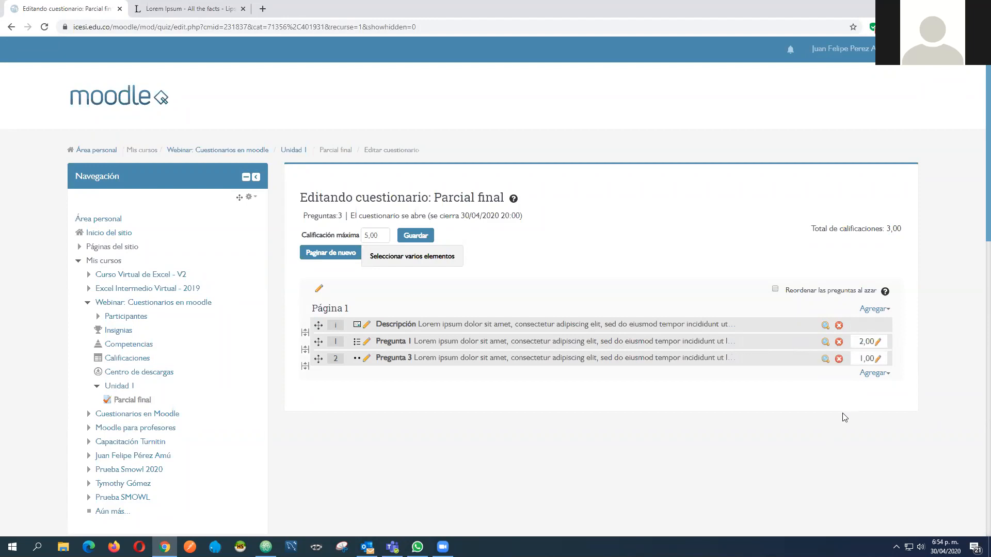
{"action": "left_click", "coordinate": [876, 341]}
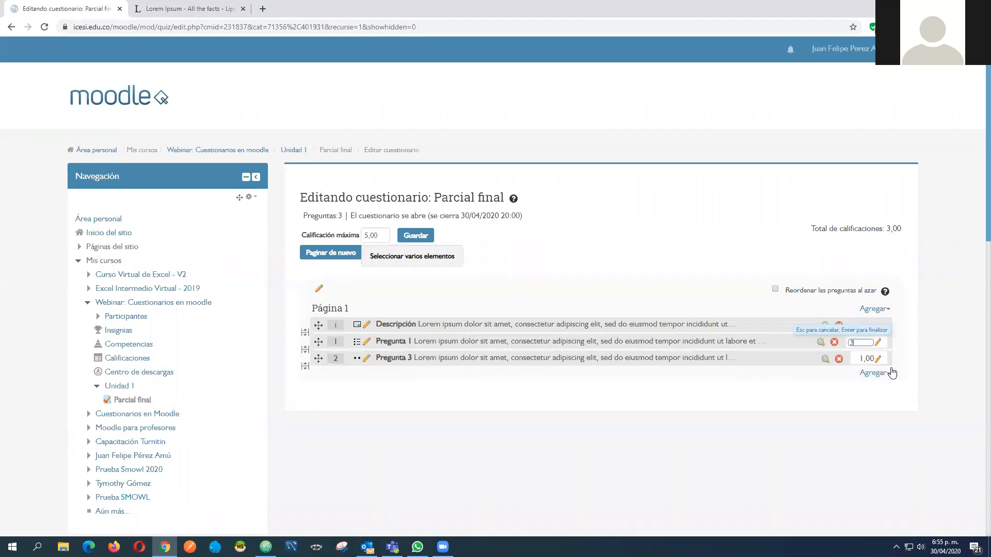
{"action": "key", "text": "Return"}
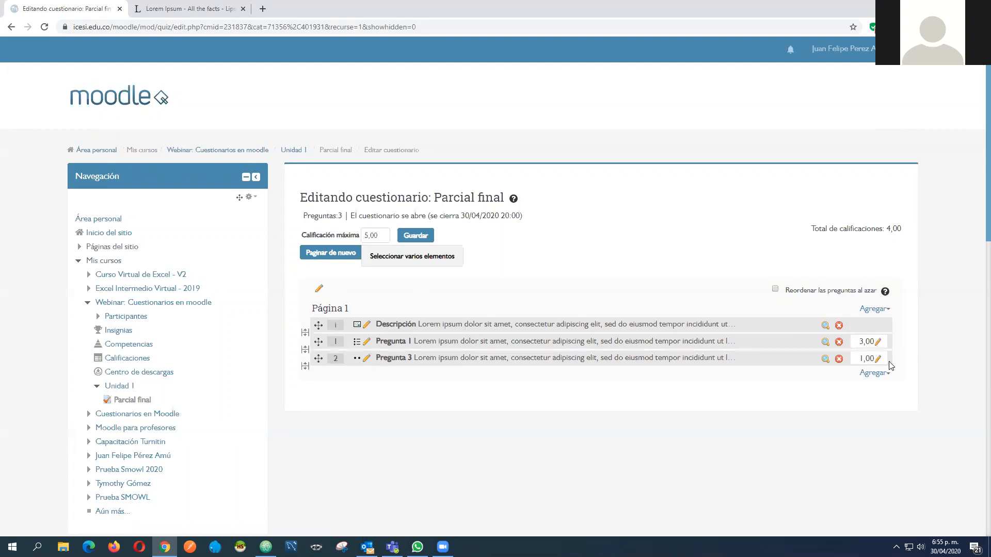
Delete Pregunta 3 and Pregunta 1 from the quiz
{"action": "left_click", "coordinate": [839, 359]}
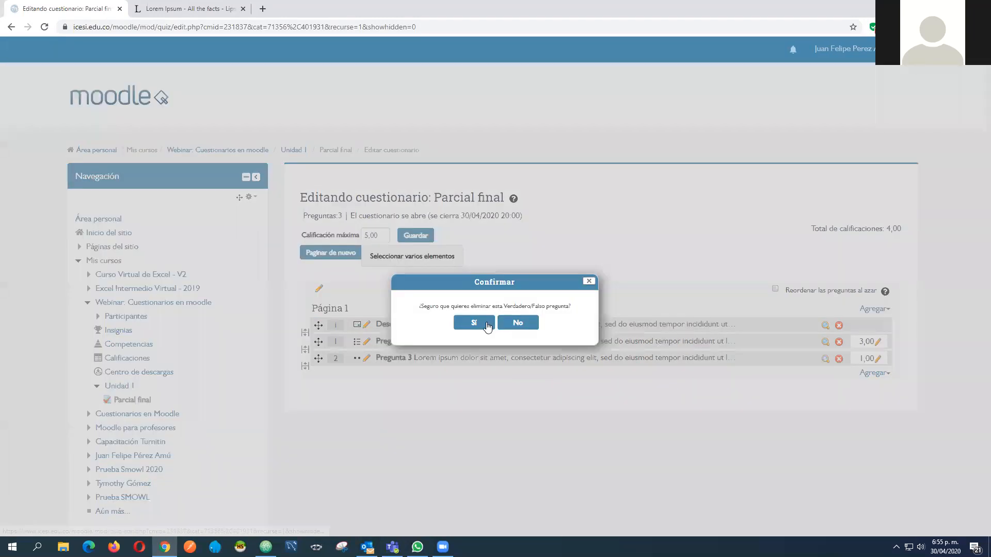
{"action": "key", "text": "Return"}
{"action": "left_click", "coordinate": [839, 341]}
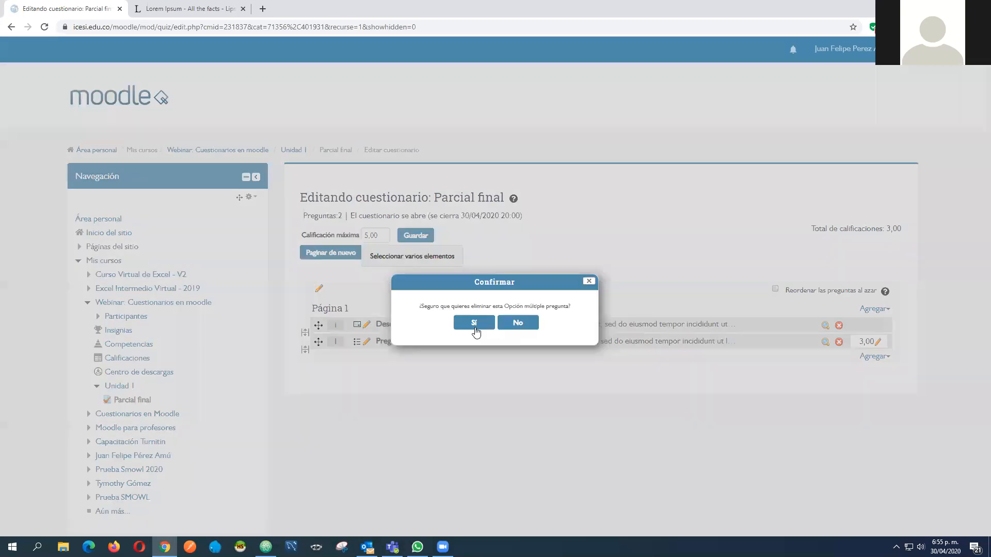
{"action": "left_click", "coordinate": [474, 323]}
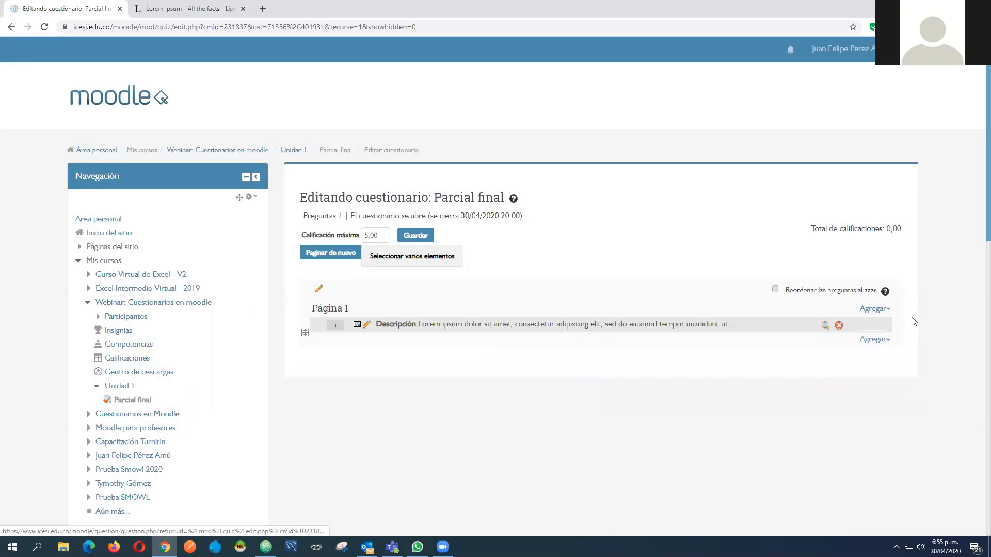
Add 3 random questions from the Preguntas parcial category at the end of the quiz
{"action": "left_click", "coordinate": [876, 341]}
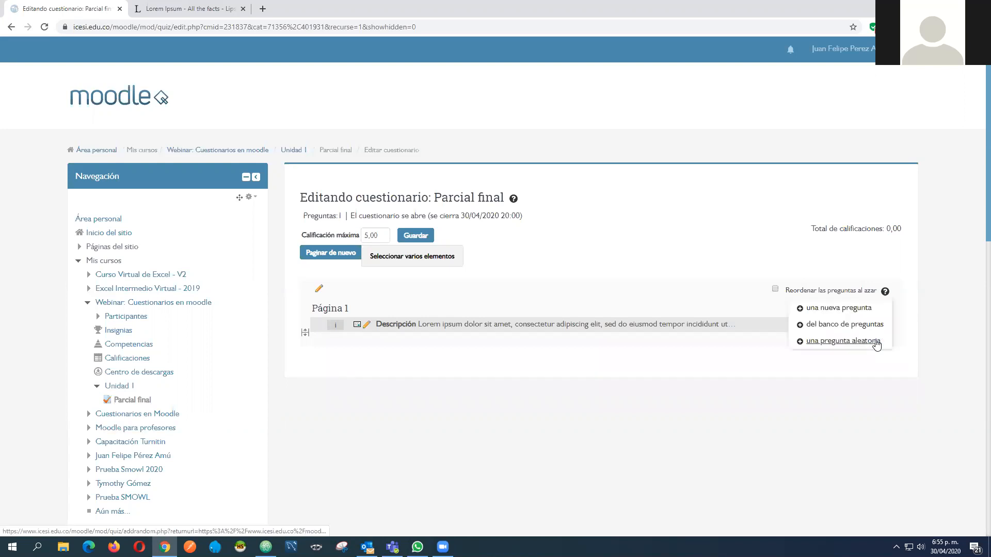
{"action": "left_click", "coordinate": [830, 341]}
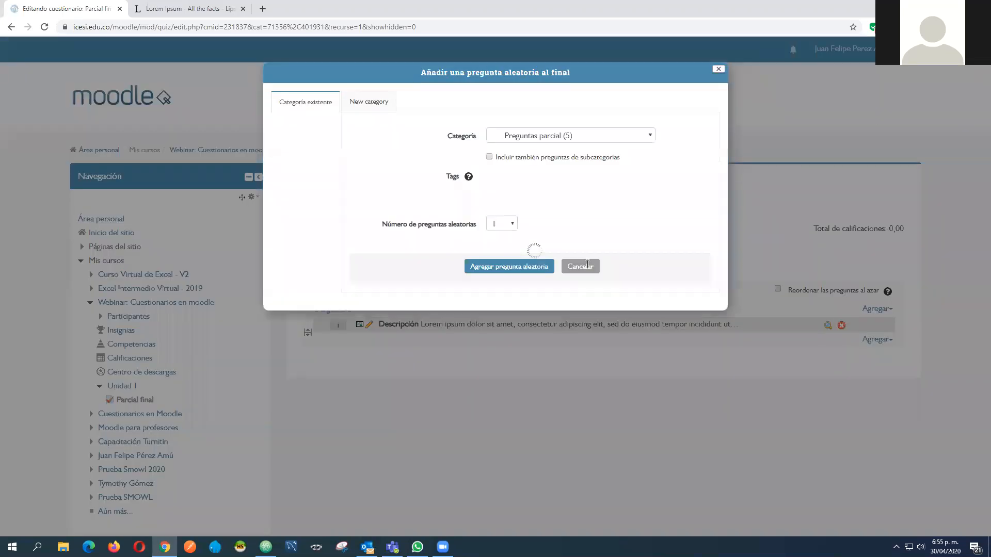
{"action": "left_click", "coordinate": [548, 136]}
{"action": "left_click", "coordinate": [564, 213]}
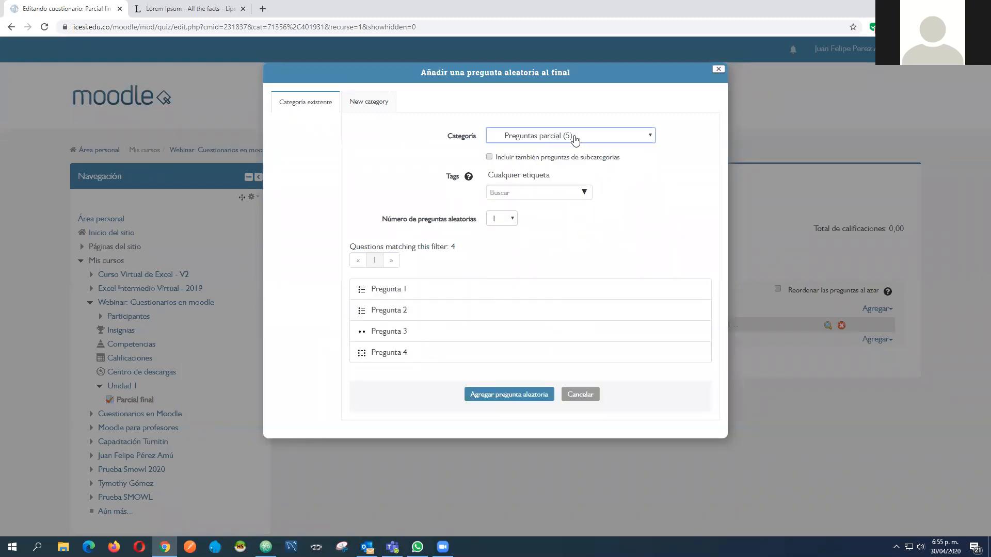
{"action": "left_click", "coordinate": [504, 221]}
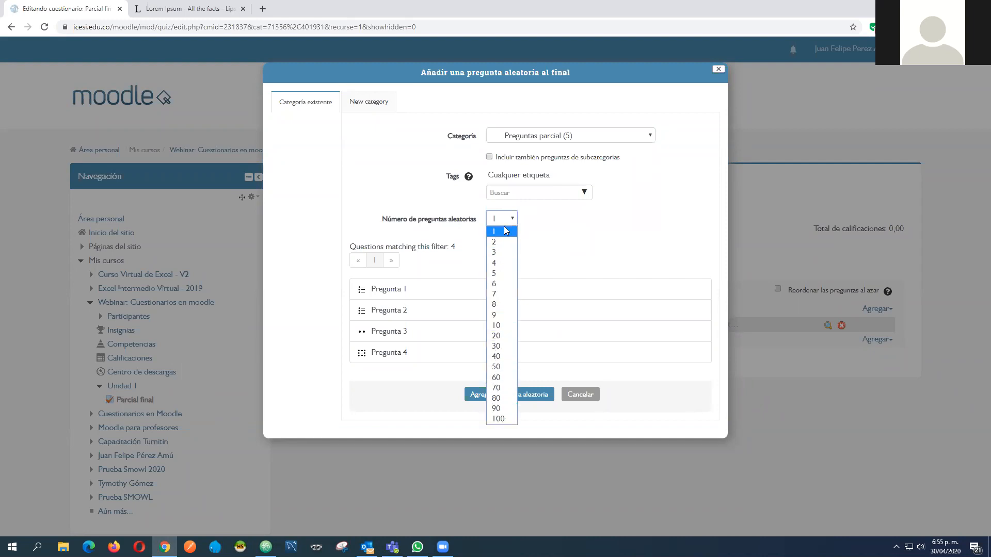
{"action": "left_click", "coordinate": [502, 253]}
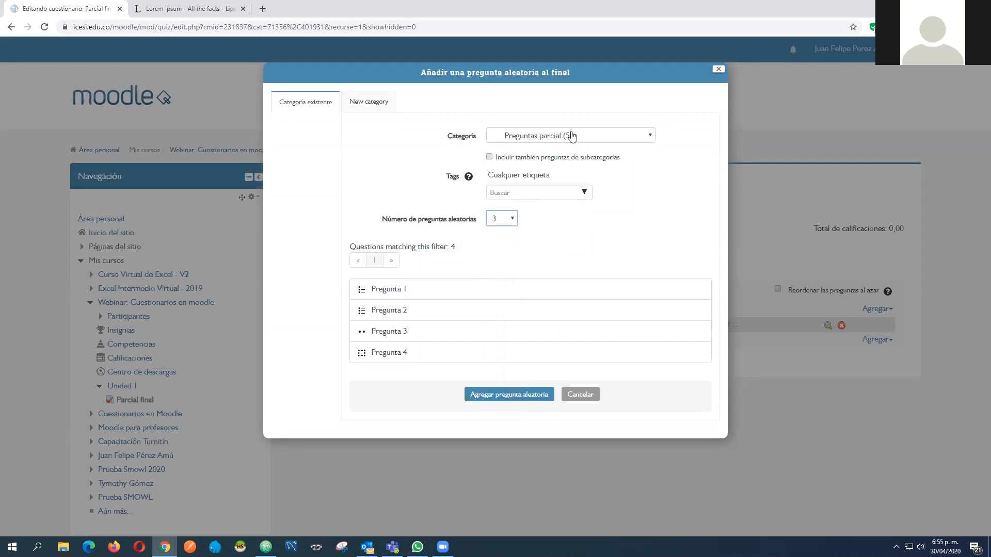
{"action": "left_click", "coordinate": [499, 398]}
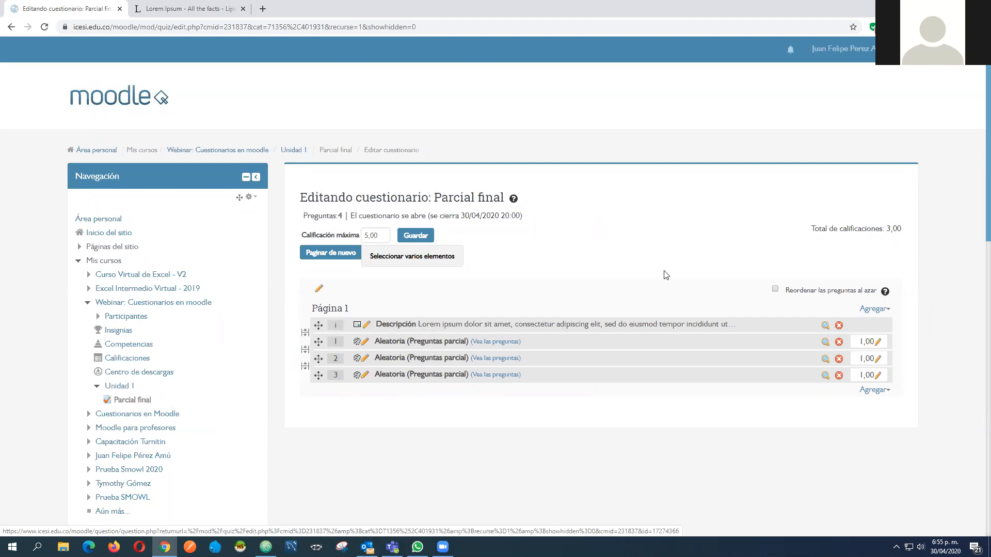
{"action": "left_click", "coordinate": [878, 311]}
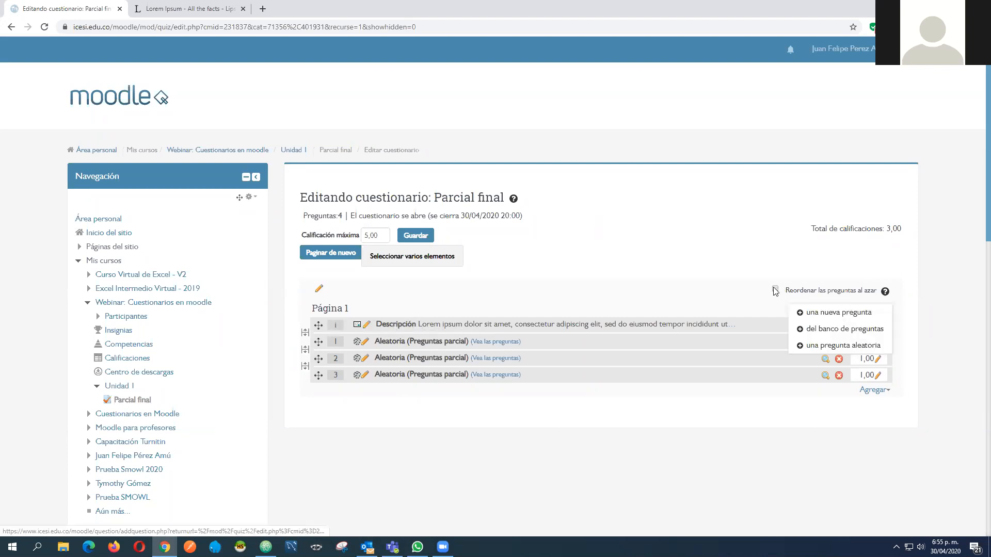
{"action": "left_click", "coordinate": [832, 345]}
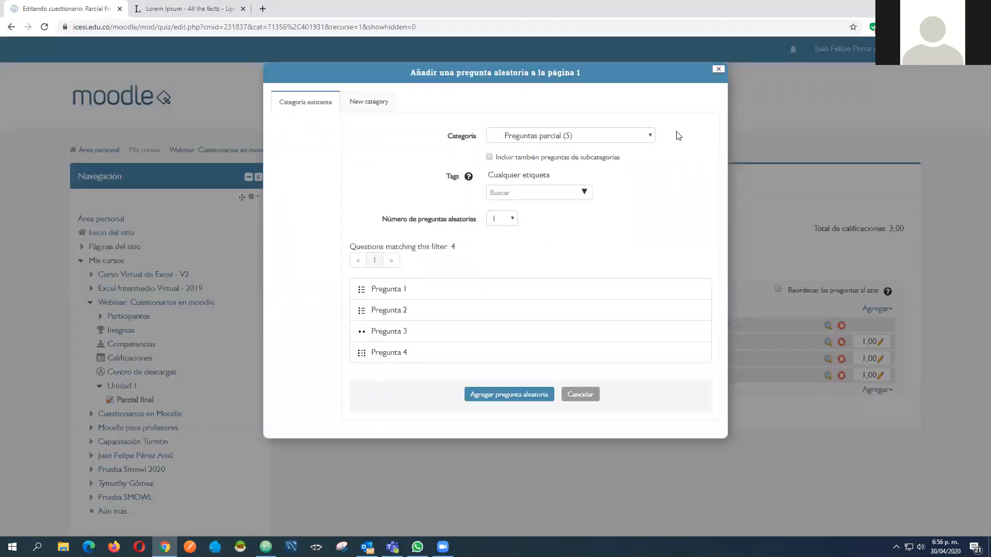
{"action": "left_click", "coordinate": [717, 70]}
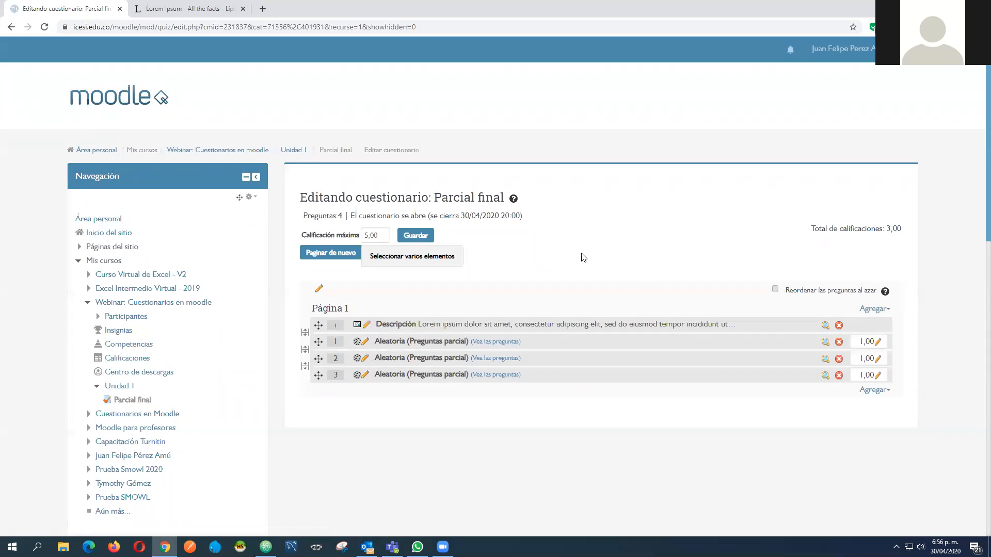
{"action": "left_click", "coordinate": [887, 310]}
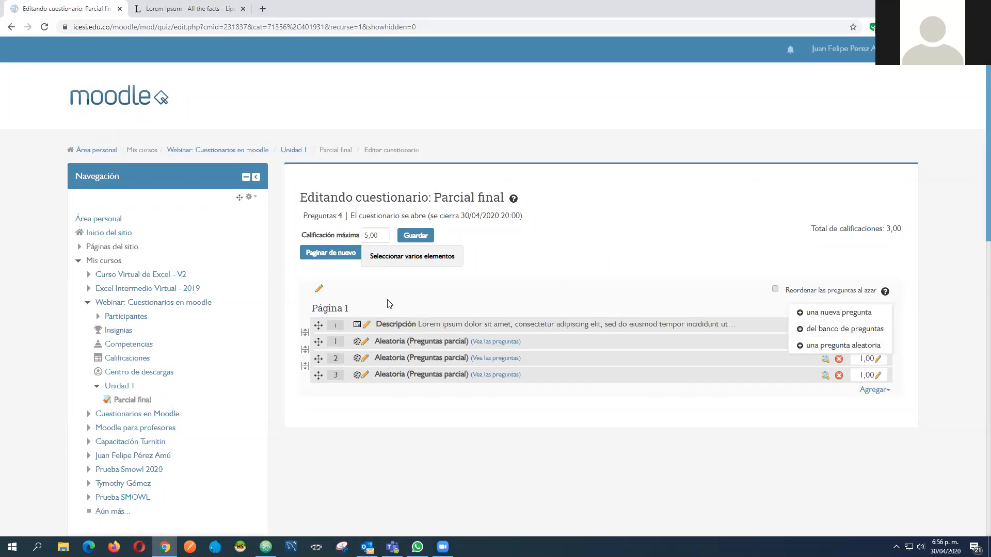
{"action": "left_click", "coordinate": [402, 295]}
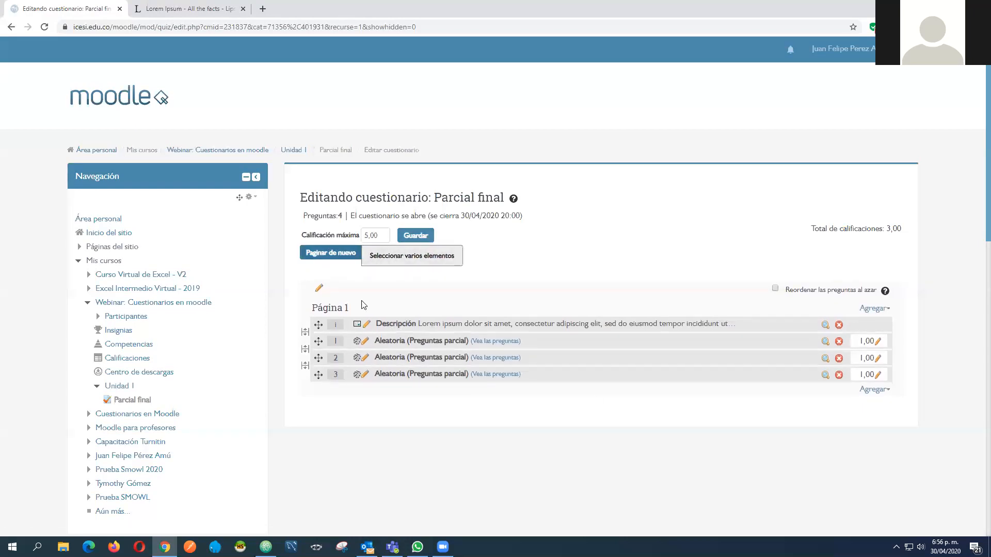
Empty the quiz by deleting Descripción and the three random Preguntas parcial questions
{"action": "left_click", "coordinate": [838, 326]}
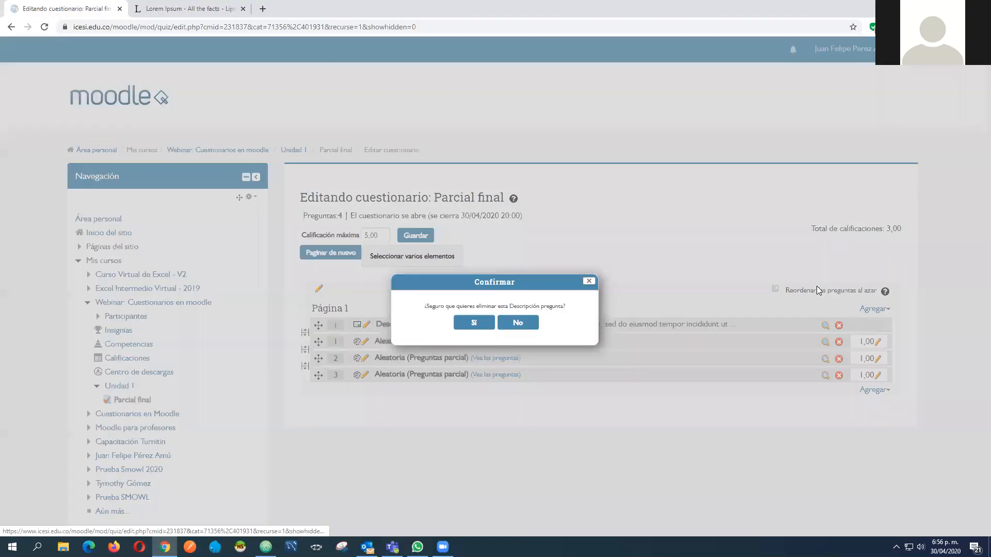
{"action": "left_click", "coordinate": [481, 324]}
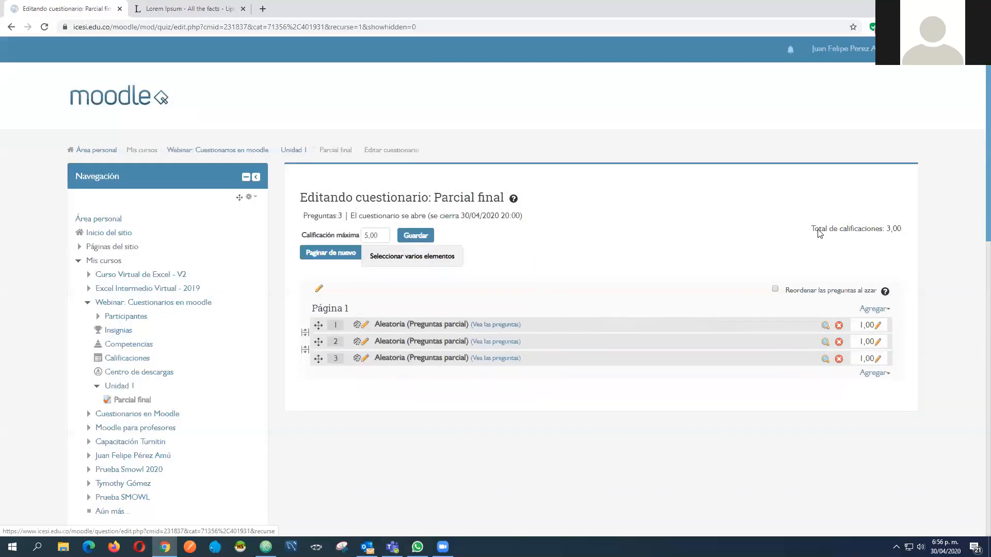
{"action": "left_click", "coordinate": [839, 325]}
{"action": "left_click", "coordinate": [474, 322]}
{"action": "left_click", "coordinate": [838, 325]}
{"action": "left_click", "coordinate": [474, 323]}
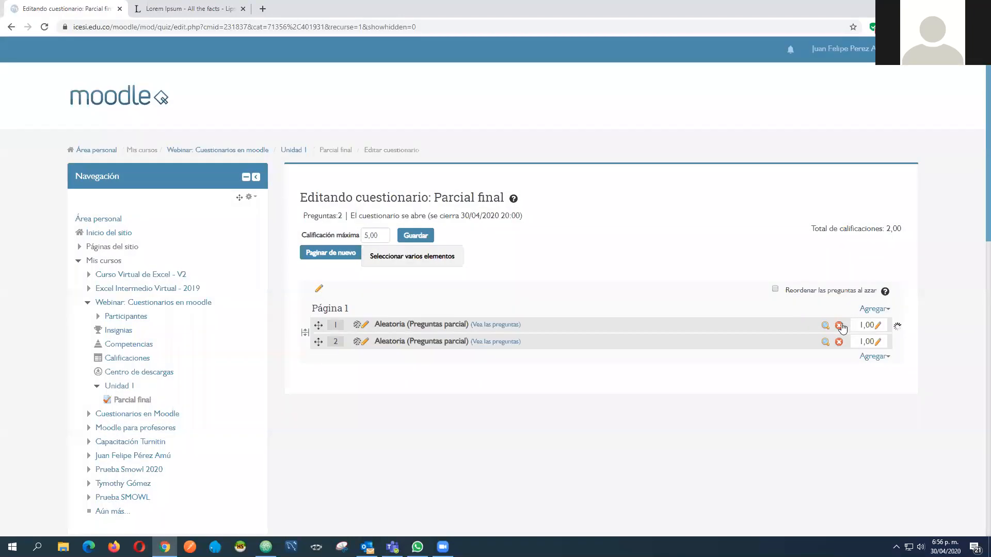
{"action": "left_click", "coordinate": [839, 325]}
{"action": "left_click", "coordinate": [473, 323]}
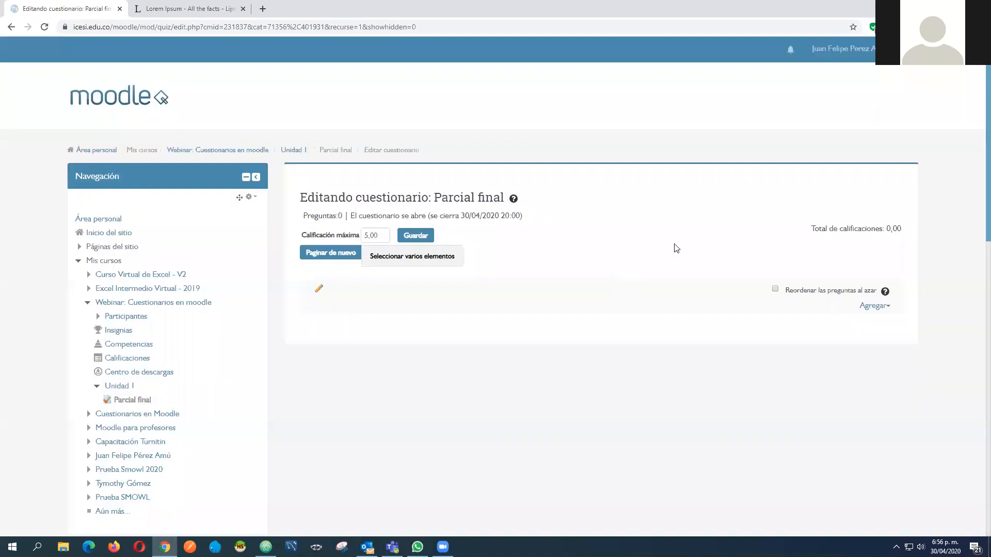
Add Descripción and Pregunta 1 to Pregunta 4 from the Preguntas parcial question bank category, and move Pregunta 1 above Pregunta 4
{"action": "left_click", "coordinate": [875, 305]}
{"action": "left_click", "coordinate": [591, 255]}
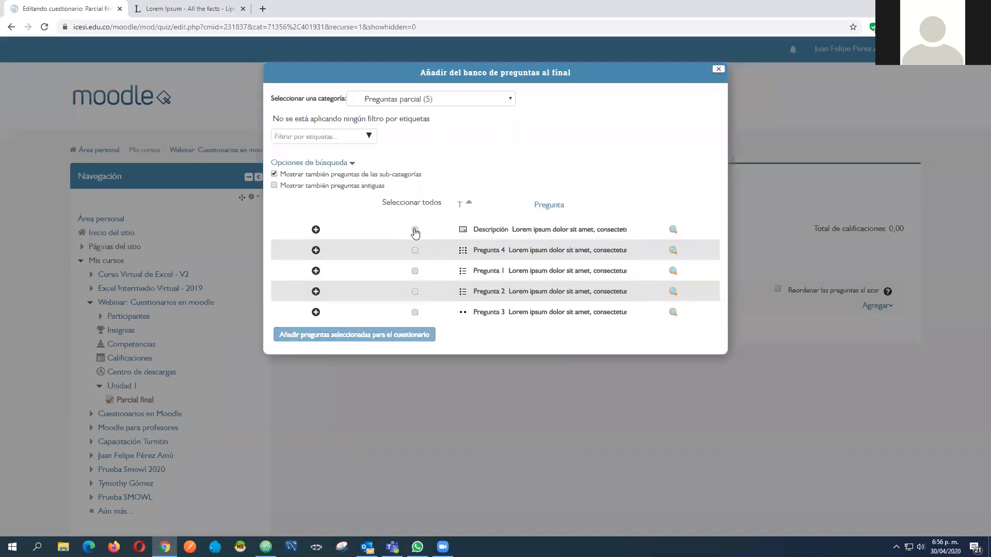
{"action": "left_click", "coordinate": [414, 230]}
{"action": "left_click", "coordinate": [415, 251]}
{"action": "left_click", "coordinate": [415, 271]}
{"action": "left_click", "coordinate": [414, 291]}
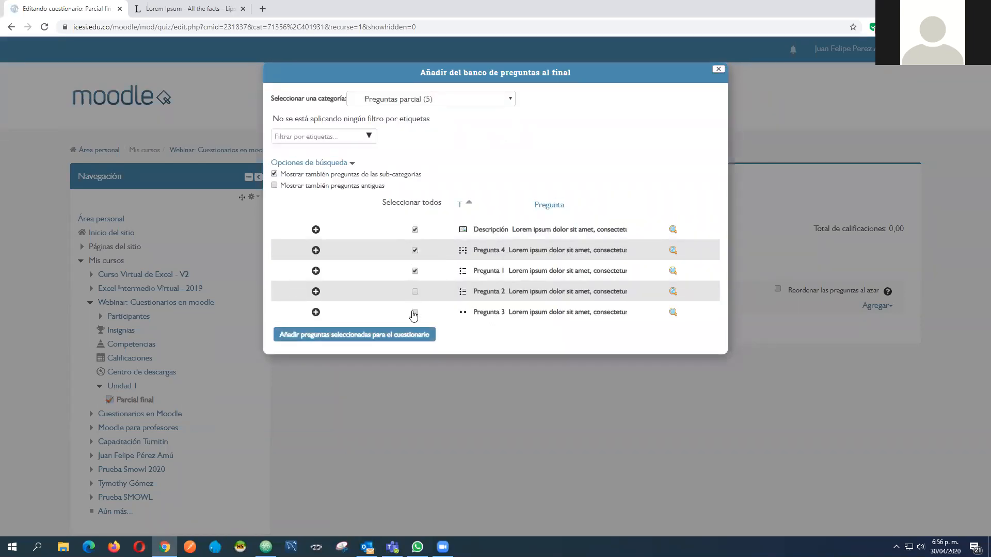
{"action": "left_click", "coordinate": [348, 338]}
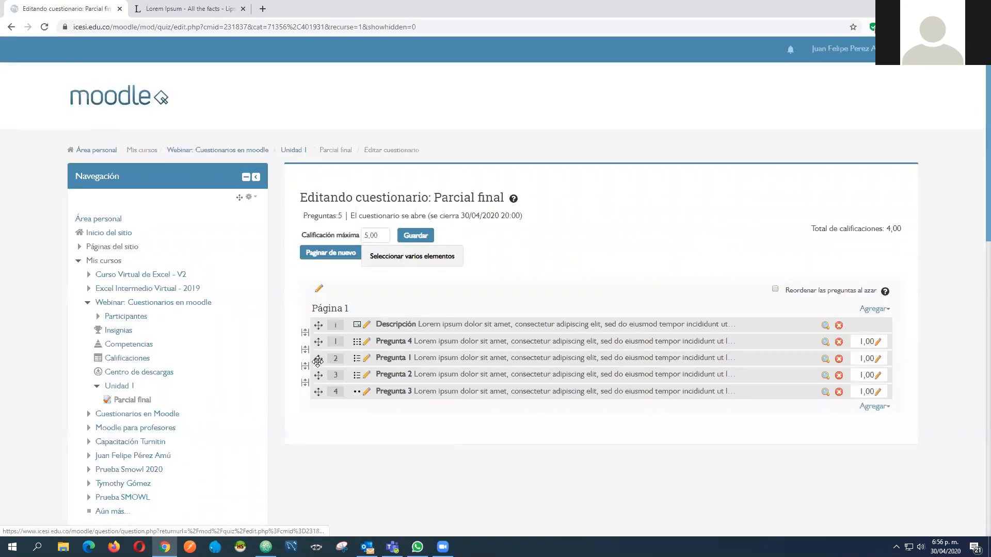
{"action": "left_click_drag", "start_coordinate": [318, 359], "coordinate": [319, 341]}
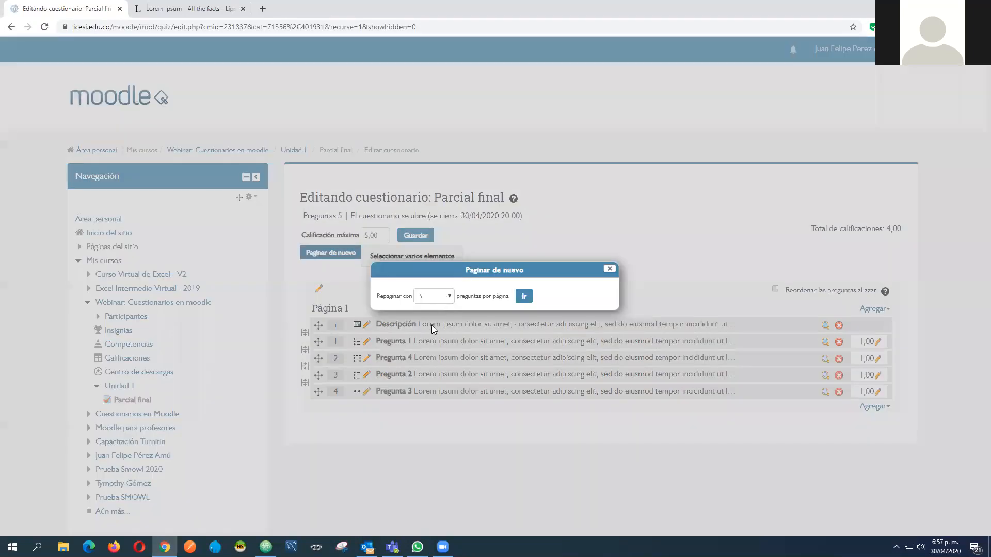
Try repaginating the quiz with 5 questions per page
{"action": "left_click", "coordinate": [434, 296]}
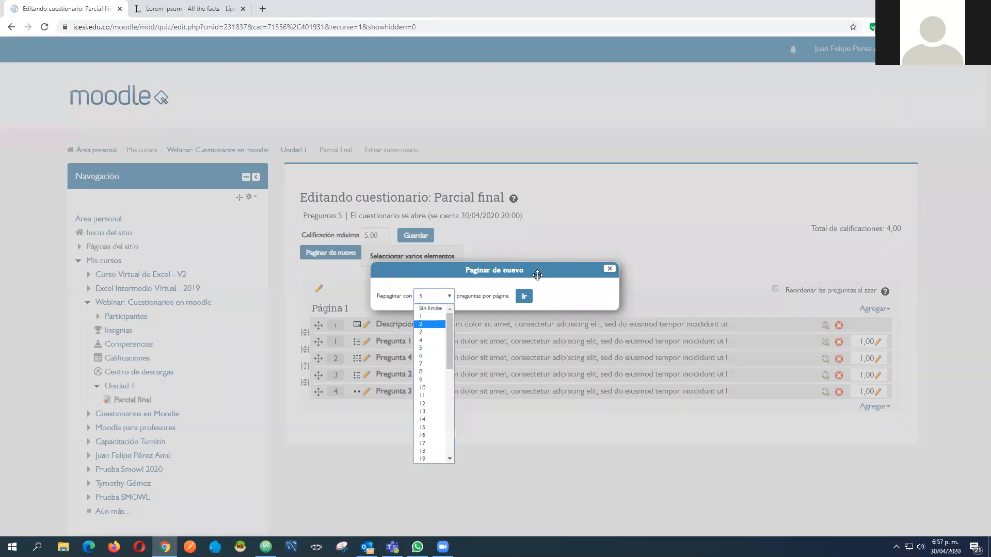
{"action": "left_click", "coordinate": [430, 348]}
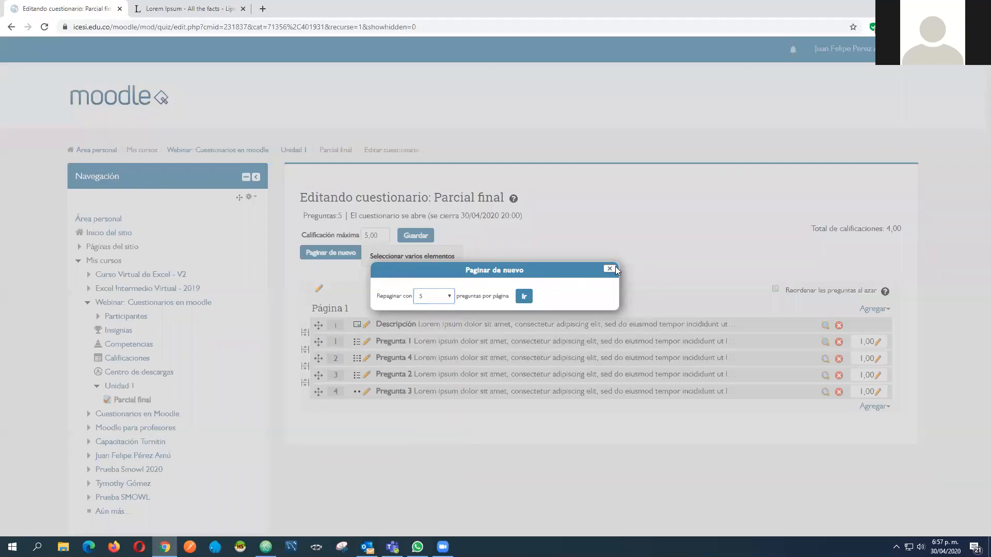
{"action": "left_click", "coordinate": [524, 297]}
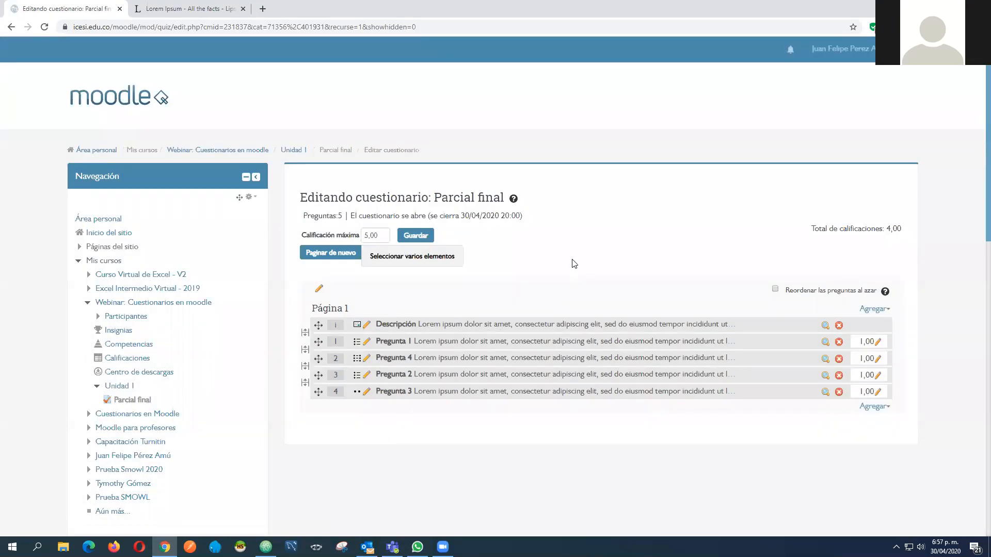
Open the preview of the Parcial final quiz and start a timed attempt
{"action": "scroll", "coordinate": [551, 265], "scroll_direction": "down", "scroll_amount": 8}
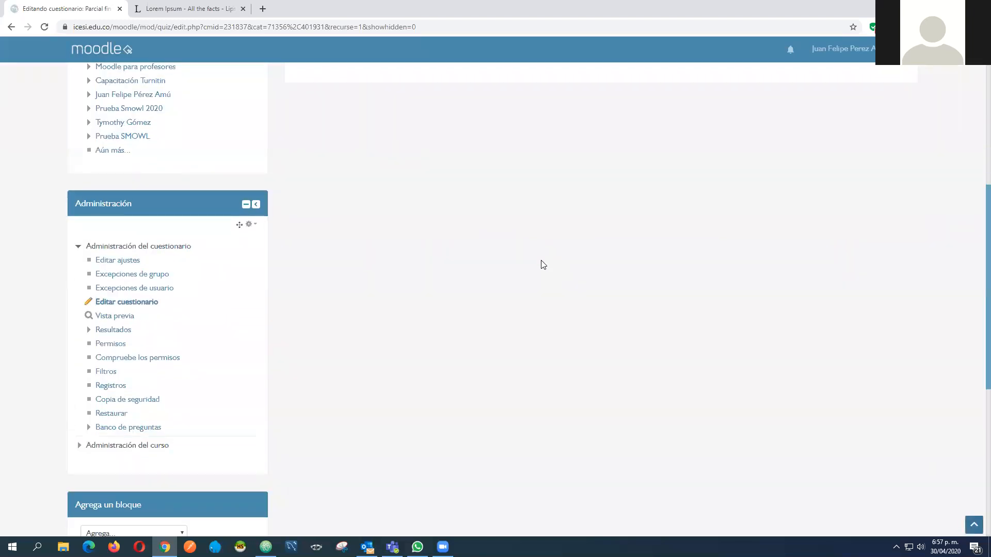
{"action": "scroll", "coordinate": [646, 301], "scroll_direction": "up", "scroll_amount": 7}
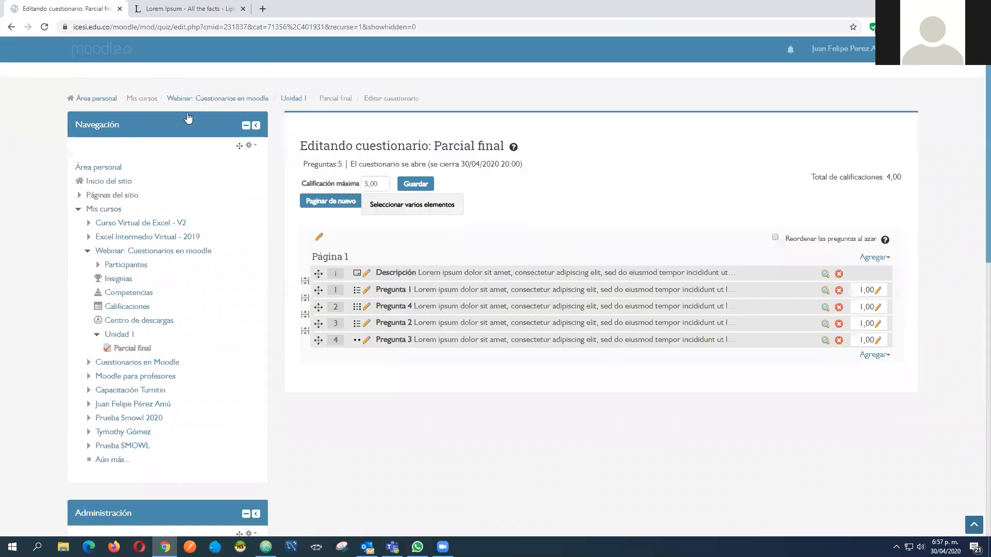
{"action": "scroll", "coordinate": [274, 224], "scroll_direction": "down", "scroll_amount": 7}
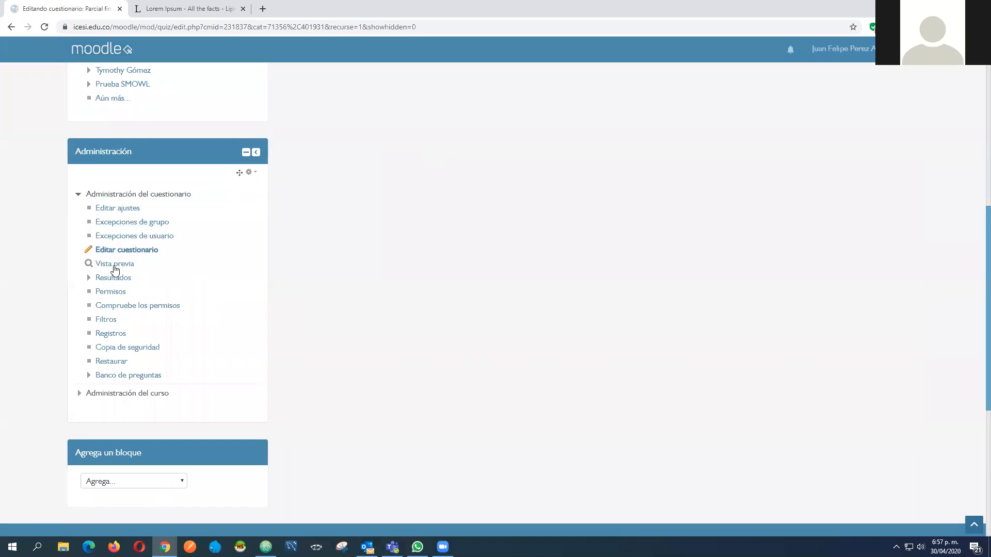
{"action": "left_click", "coordinate": [115, 264]}
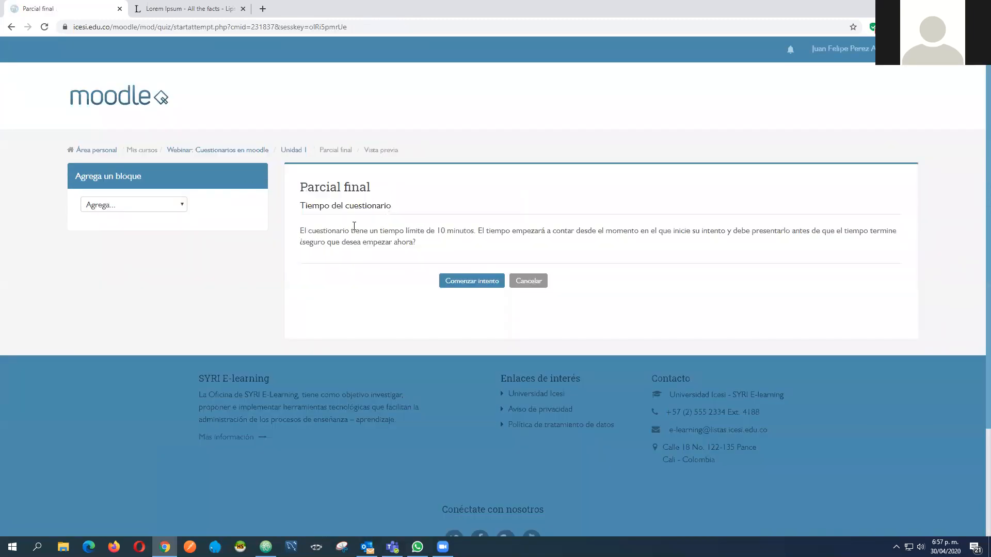
{"action": "left_click_drag", "start_coordinate": [300, 232], "coordinate": [495, 254]}
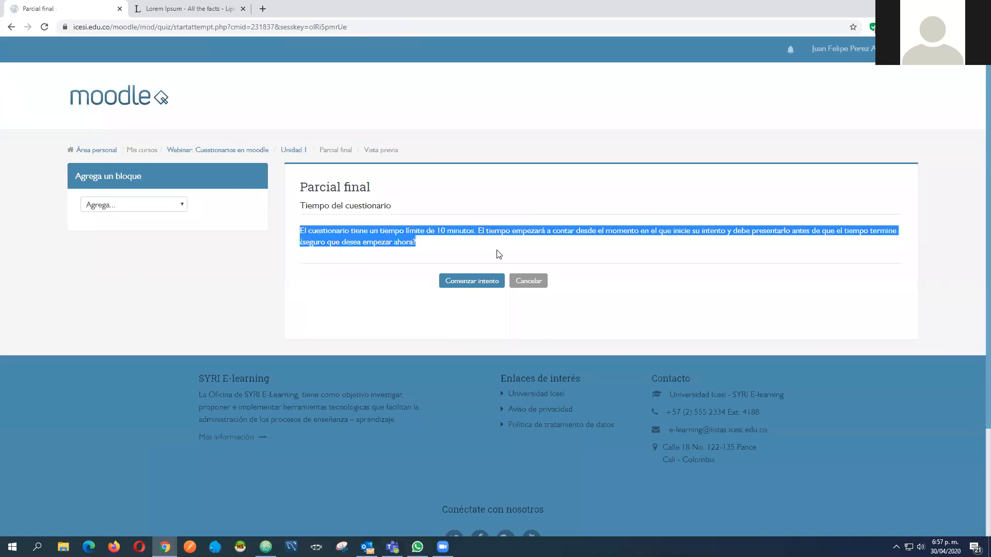
{"action": "left_click", "coordinate": [477, 269]}
{"action": "left_click", "coordinate": [475, 281]}
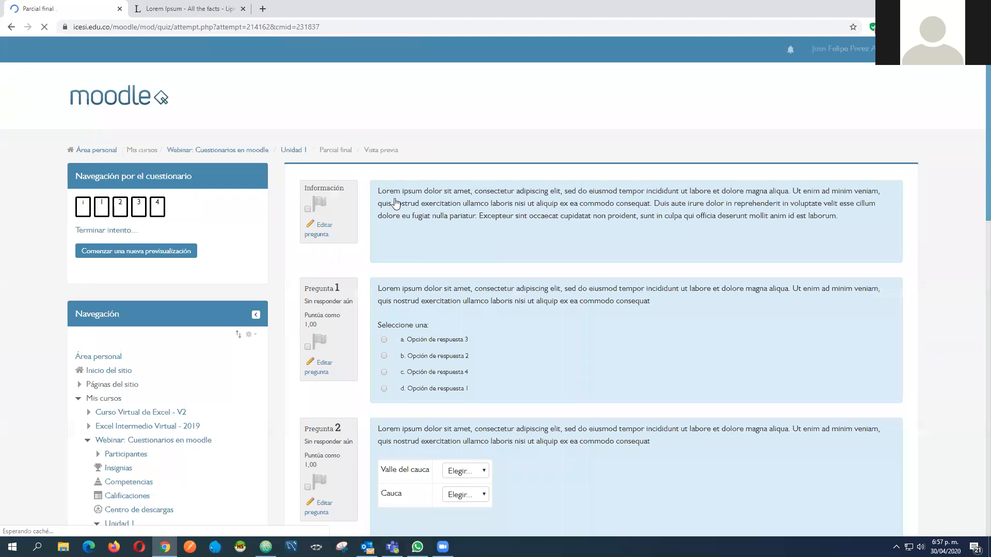
Examine the introductory description and the four questions in the quiz preview
{"action": "scroll", "coordinate": [518, 230], "scroll_direction": "down", "scroll_amount": 8}
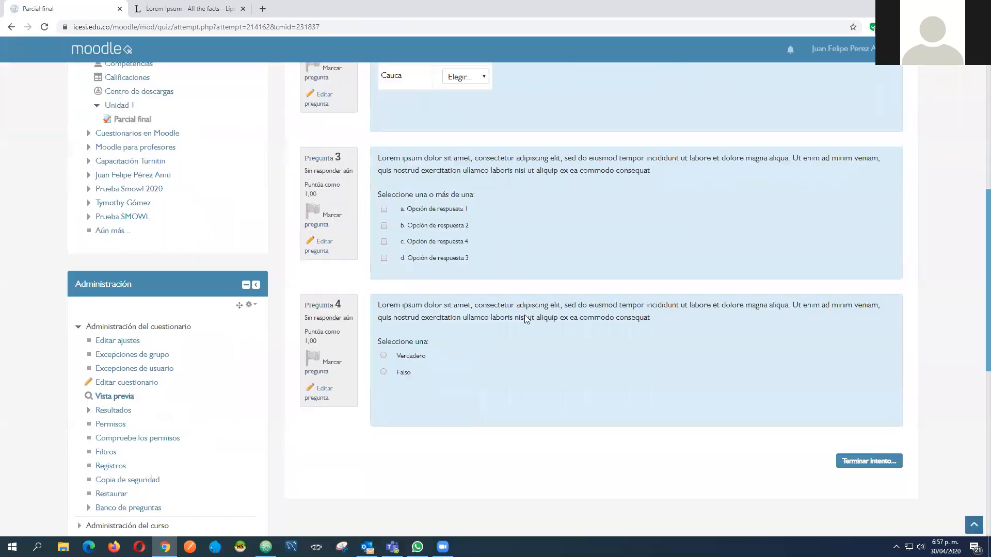
{"action": "scroll", "coordinate": [526, 310], "scroll_direction": "down", "scroll_amount": 2}
{"action": "scroll", "coordinate": [449, 204], "scroll_direction": "up", "scroll_amount": 5}
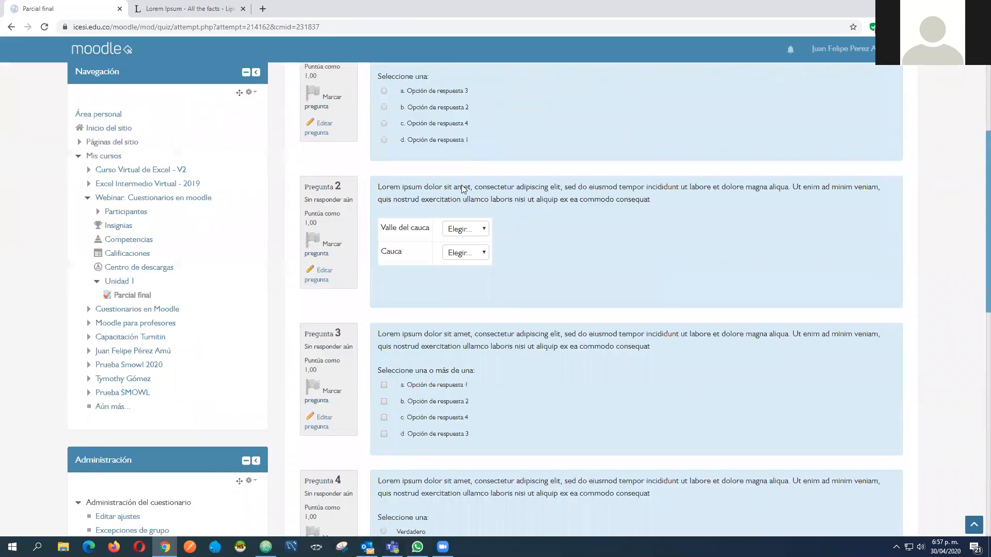
{"action": "scroll", "coordinate": [465, 183], "scroll_direction": "up", "scroll_amount": 3}
{"action": "scroll", "coordinate": [258, 165], "scroll_direction": "up", "scroll_amount": 3}
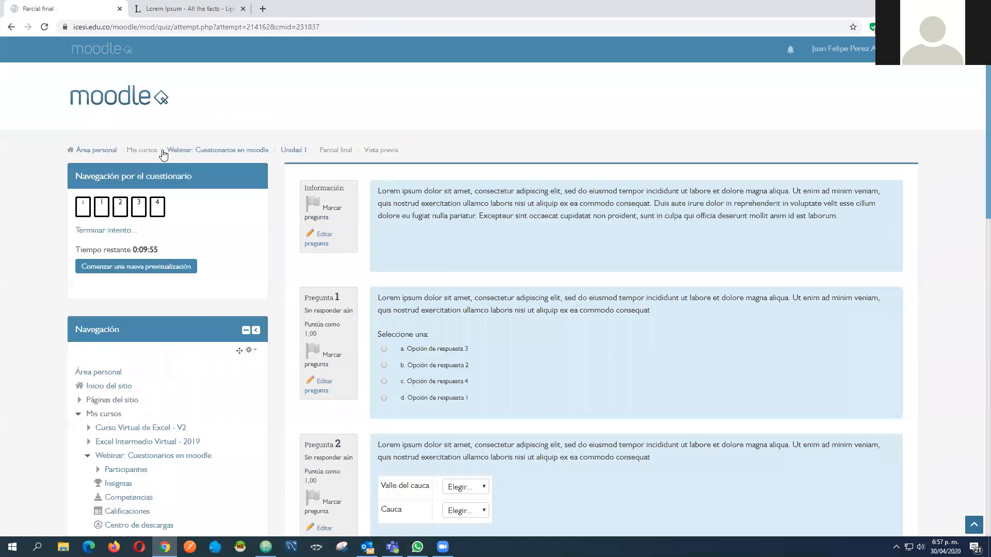
{"action": "scroll", "coordinate": [503, 222], "scroll_direction": "down", "scroll_amount": 2}
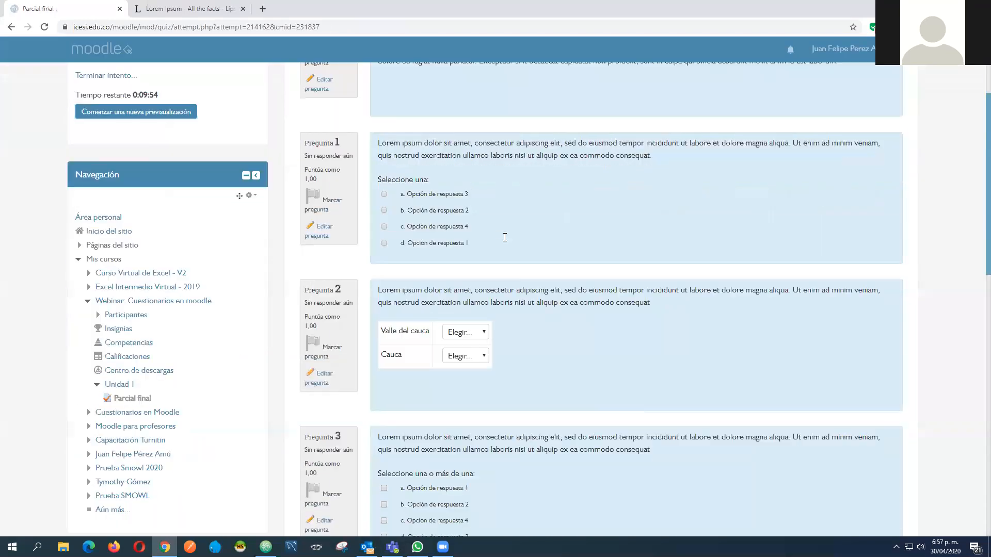
Review the information text and read through Pregunta 1 to Pregunta 4 of the running attempt
{"action": "scroll", "coordinate": [516, 278], "scroll_direction": "up", "scroll_amount": 1}
{"action": "scroll", "coordinate": [522, 268], "scroll_direction": "down", "scroll_amount": 2}
{"action": "scroll", "coordinate": [779, 222], "scroll_direction": "down", "scroll_amount": 7}
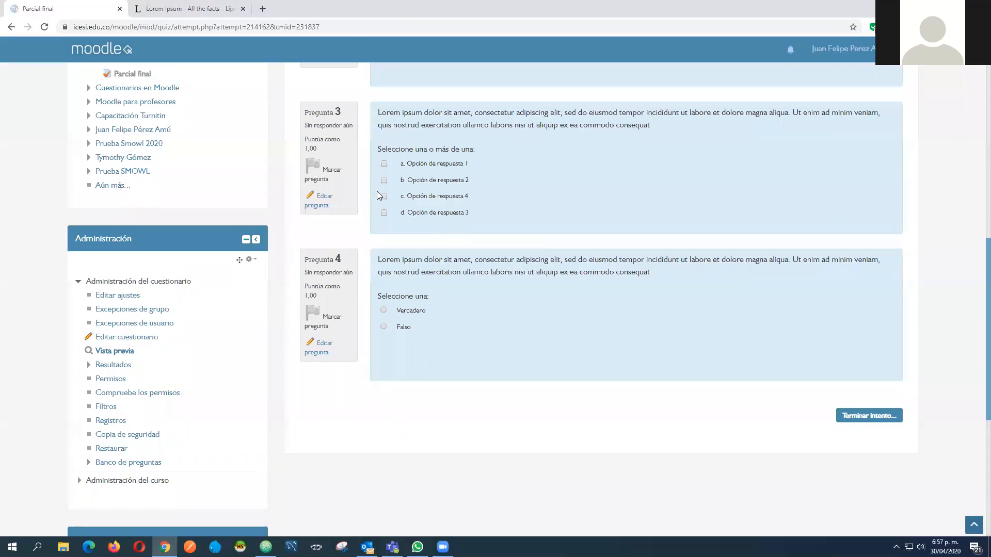
{"action": "scroll", "coordinate": [733, 229], "scroll_direction": "up", "scroll_amount": 9}
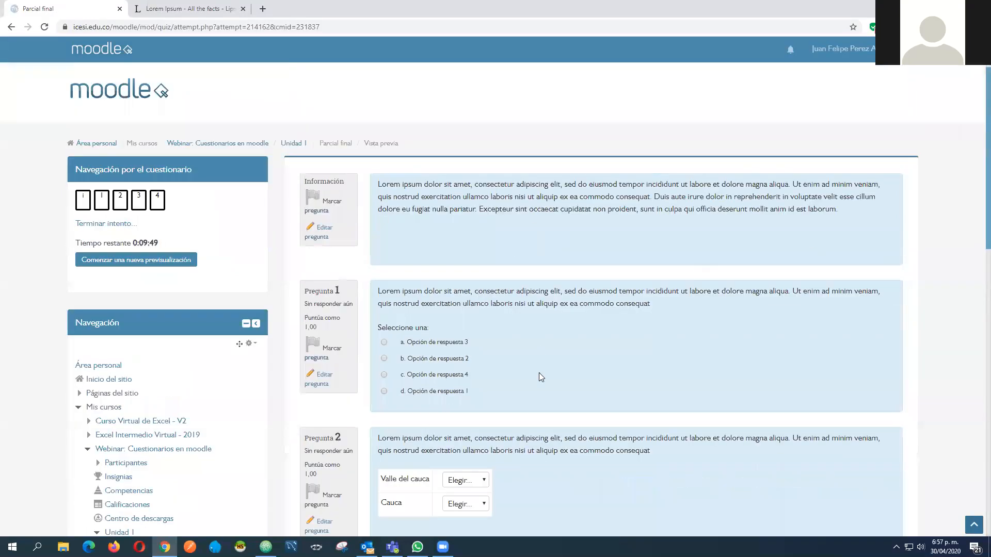
{"action": "scroll", "coordinate": [542, 408], "scroll_direction": "up", "scroll_amount": 1}
{"action": "triple_click", "coordinate": [573, 204]}
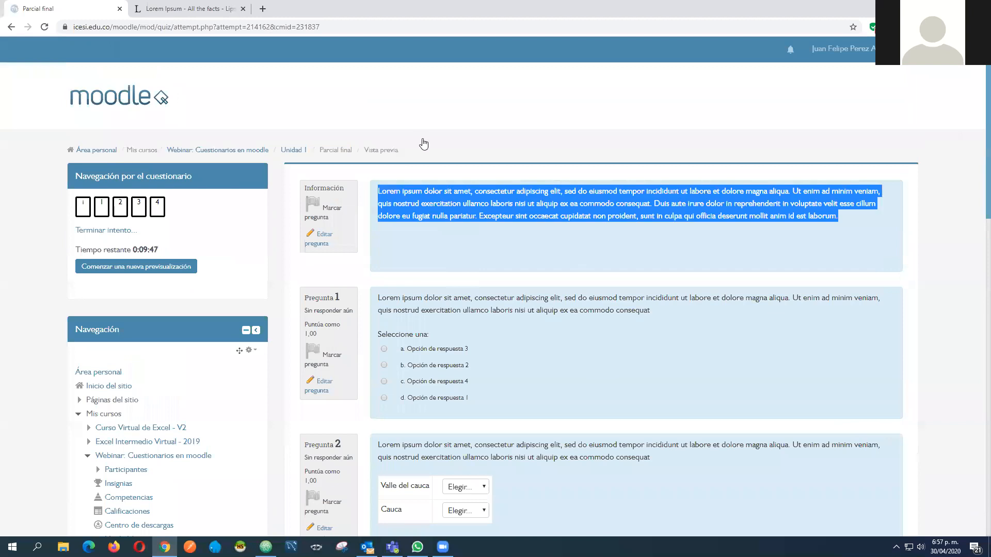
{"action": "scroll", "coordinate": [539, 159], "scroll_direction": "down", "scroll_amount": 10}
{"action": "scroll", "coordinate": [475, 258], "scroll_direction": "up", "scroll_amount": 6}
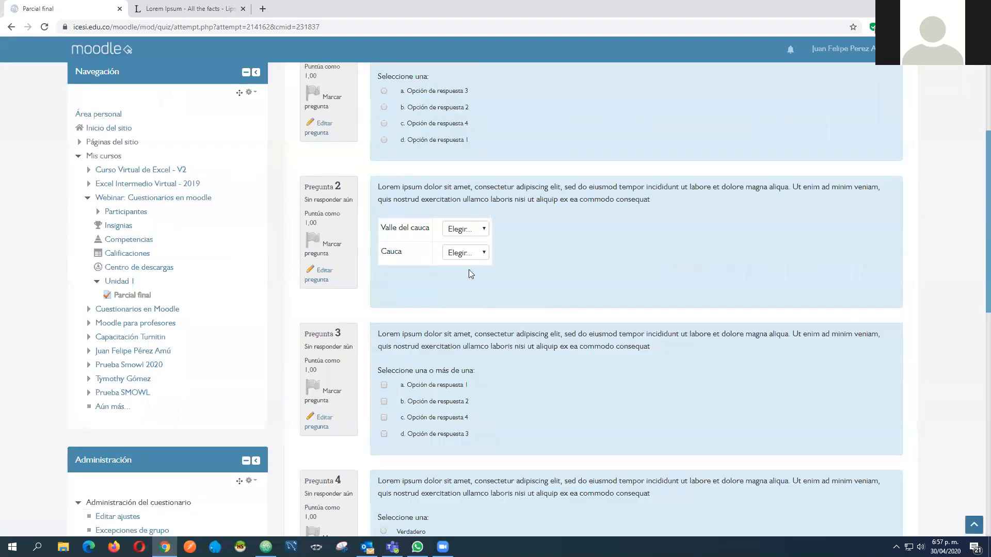
Answer Pregunta 1 with Opción de respuesta 1, Pregunta 2 with Cali and Popayán, Pregunta 3 with Opción de respuesta 2 and 3, and Pregunta 4 with Verdadero
{"action": "left_click", "coordinate": [477, 274]}
{"action": "left_click", "coordinate": [476, 253]}
{"action": "left_click", "coordinate": [474, 277]}
{"action": "left_click", "coordinate": [465, 405]}
{"action": "left_click", "coordinate": [454, 434]}
{"action": "scroll", "coordinate": [557, 382], "scroll_direction": "down", "scroll_amount": 6}
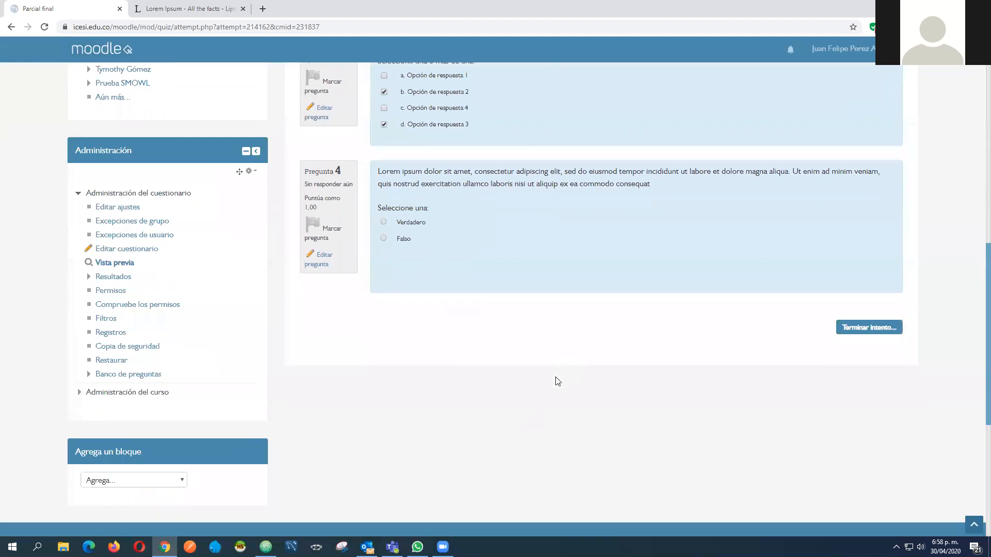
{"action": "left_click", "coordinate": [414, 227]}
Finish the preview attempt, submit all the answers and confirm the submission
{"action": "left_click", "coordinate": [873, 325]}
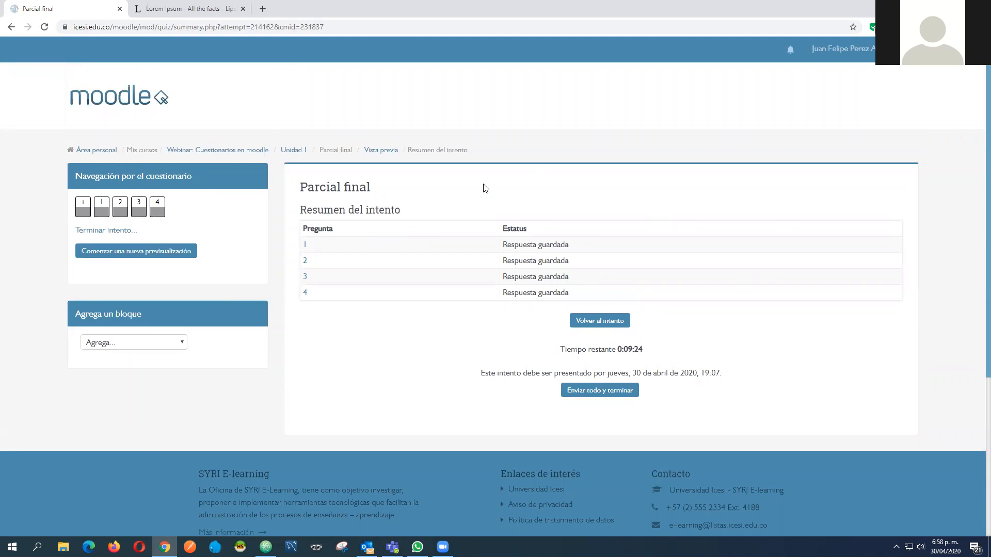
{"action": "left_click", "coordinate": [611, 391]}
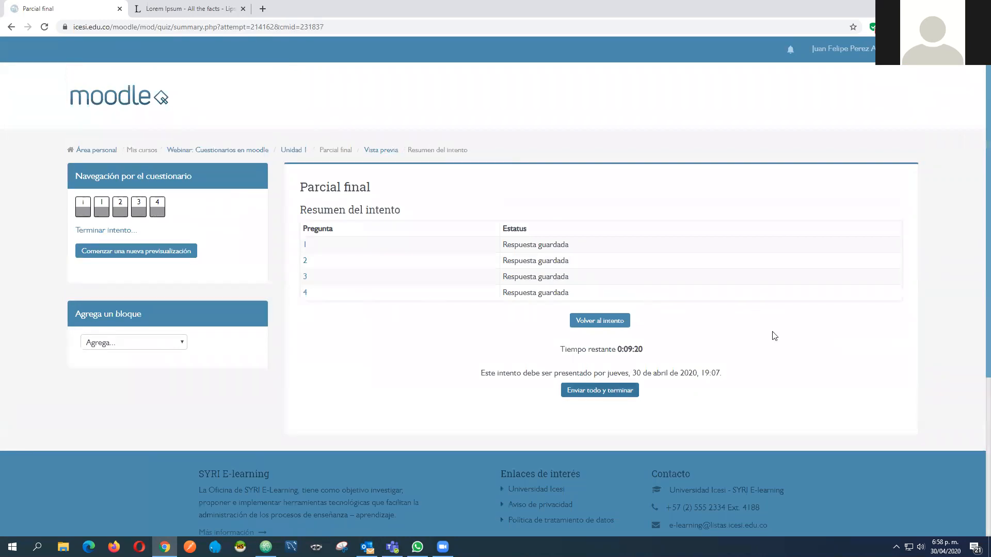
{"action": "left_click", "coordinate": [472, 347]}
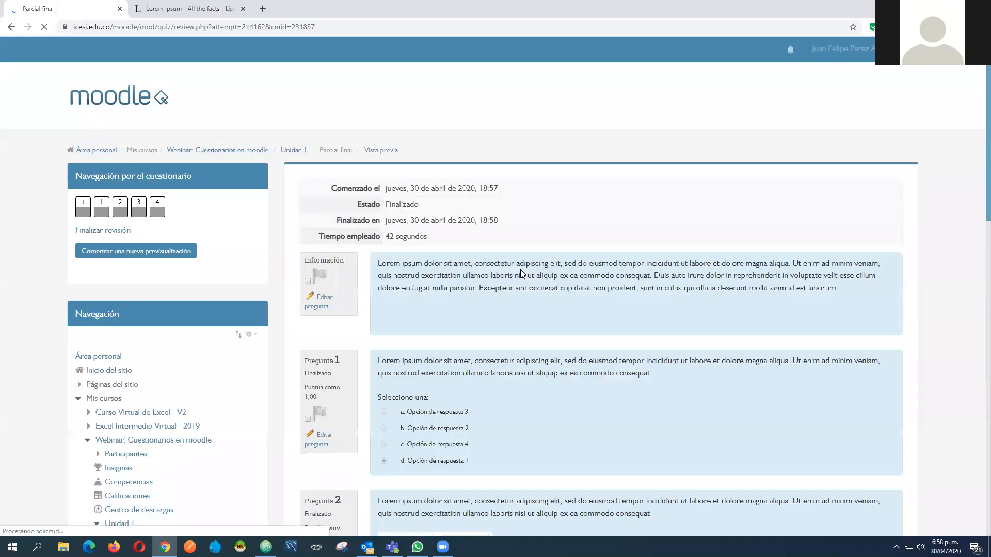
Examine the review page of the submitted attempt, checking what is shown for each question and in the attempt summary
{"action": "scroll", "coordinate": [517, 313], "scroll_direction": "down", "scroll_amount": 15}
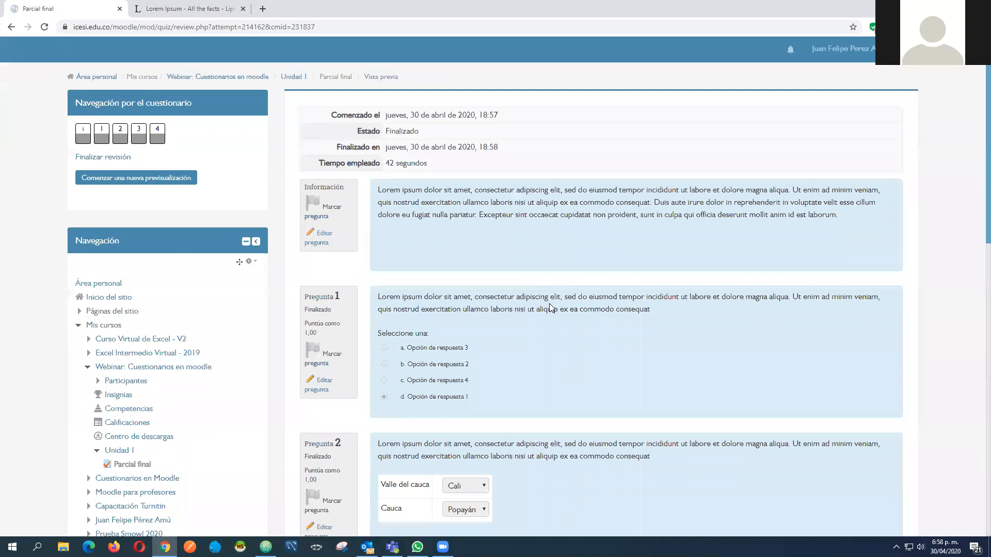
{"action": "scroll", "coordinate": [540, 291], "scroll_direction": "up", "scroll_amount": 4}
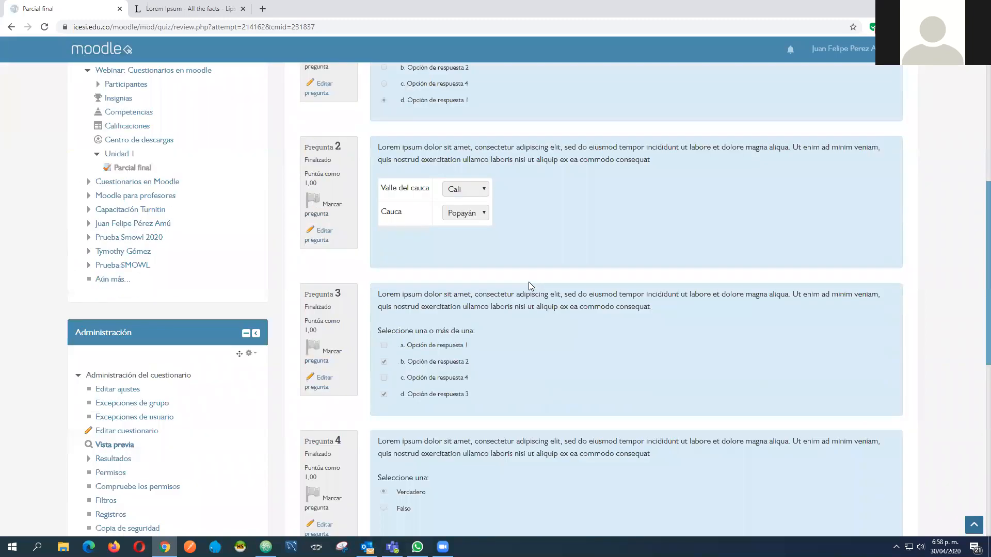
{"action": "scroll", "coordinate": [529, 282], "scroll_direction": "up", "scroll_amount": 6}
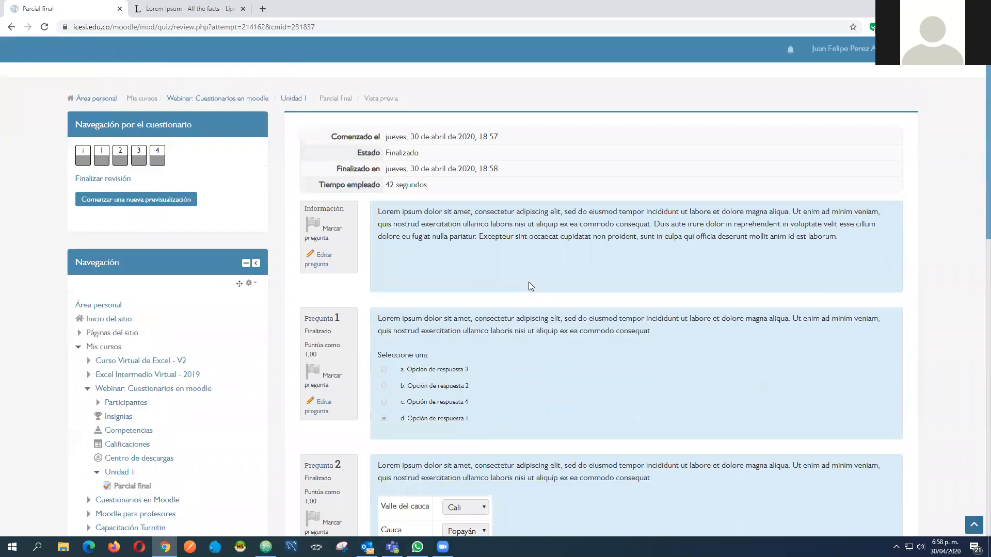
{"action": "scroll", "coordinate": [395, 173], "scroll_direction": "up", "scroll_amount": 1}
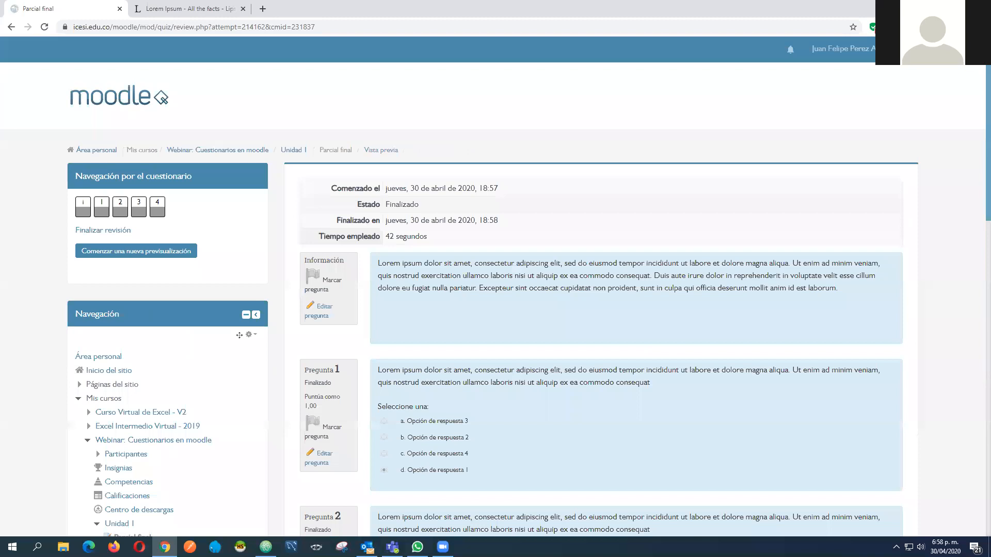
{"action": "scroll", "coordinate": [532, 212], "scroll_direction": "down", "scroll_amount": 2}
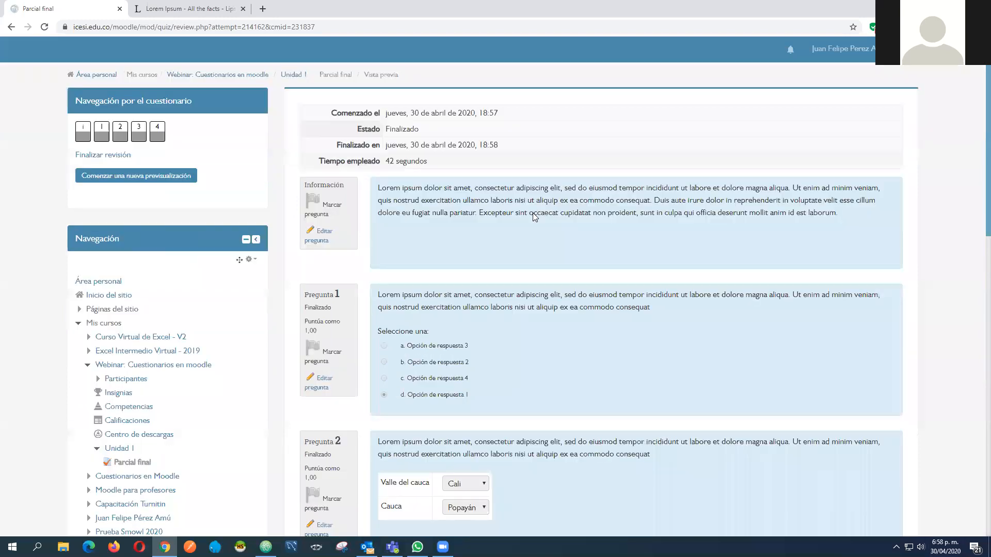
{"action": "scroll", "coordinate": [512, 196], "scroll_direction": "down", "scroll_amount": 3}
{"action": "scroll", "coordinate": [513, 197], "scroll_direction": "down", "scroll_amount": 10}
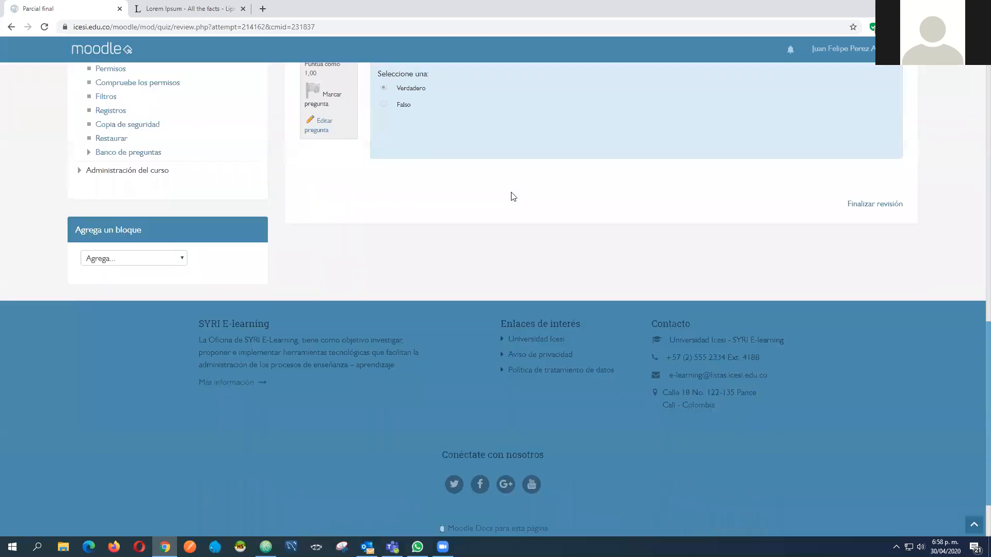
{"action": "scroll", "coordinate": [190, 204], "scroll_direction": "up", "scroll_amount": 6}
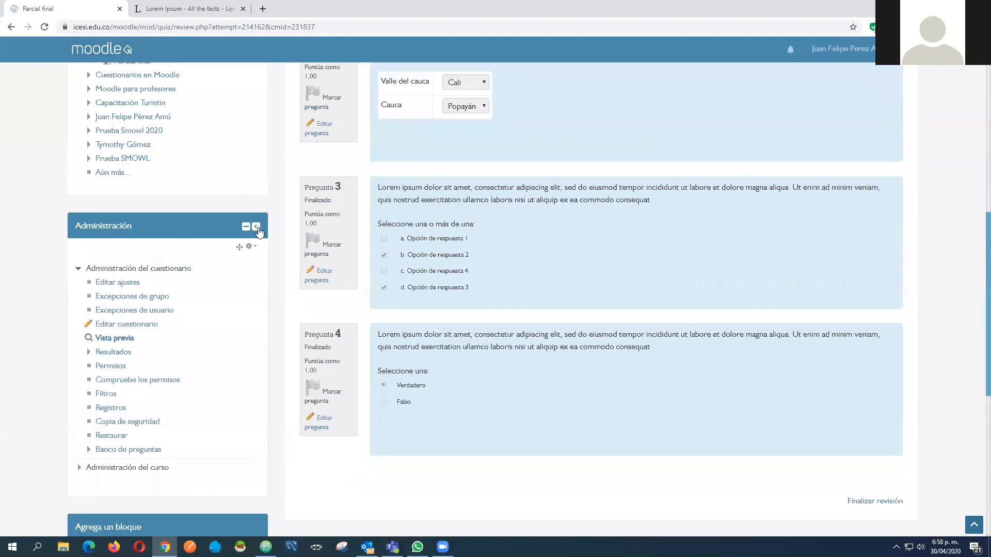
{"action": "scroll", "coordinate": [252, 154], "scroll_direction": "up", "scroll_amount": 10}
Return to the Webinar: Cuestionarios en moodle course and open the settings of the Parcial final quiz
{"action": "left_click", "coordinate": [252, 153]}
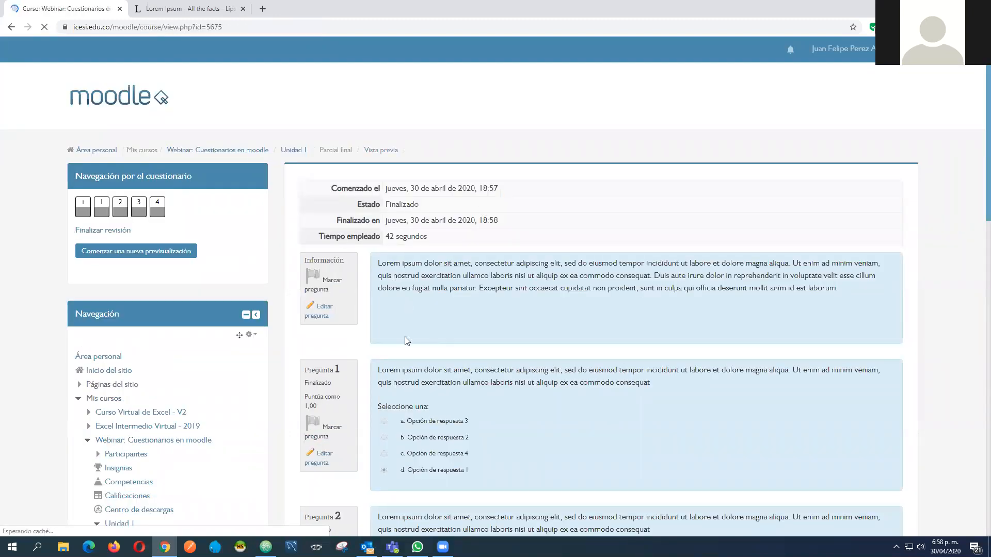
{"action": "scroll", "coordinate": [885, 289], "scroll_direction": "down", "scroll_amount": 6}
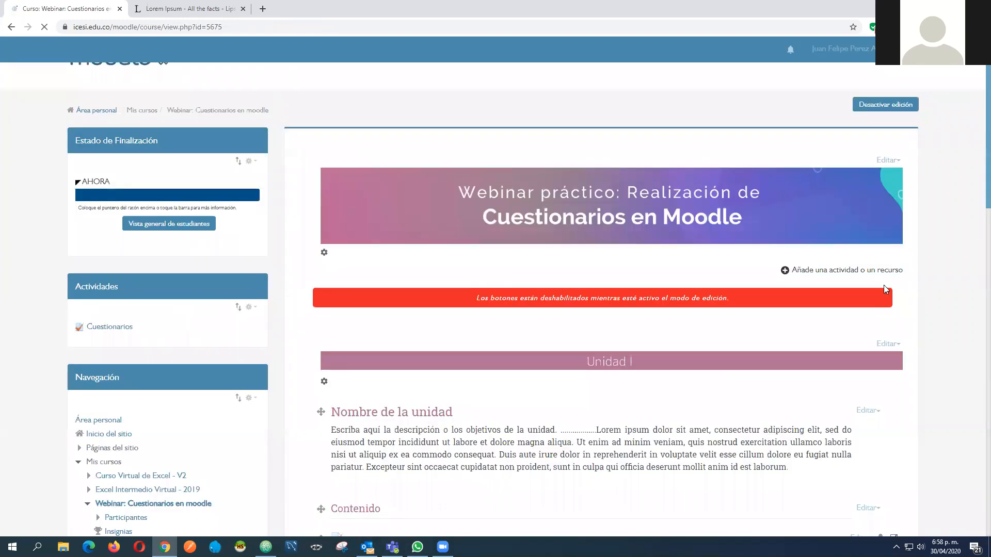
{"action": "left_click", "coordinate": [860, 268]}
{"action": "left_click", "coordinate": [832, 229]}
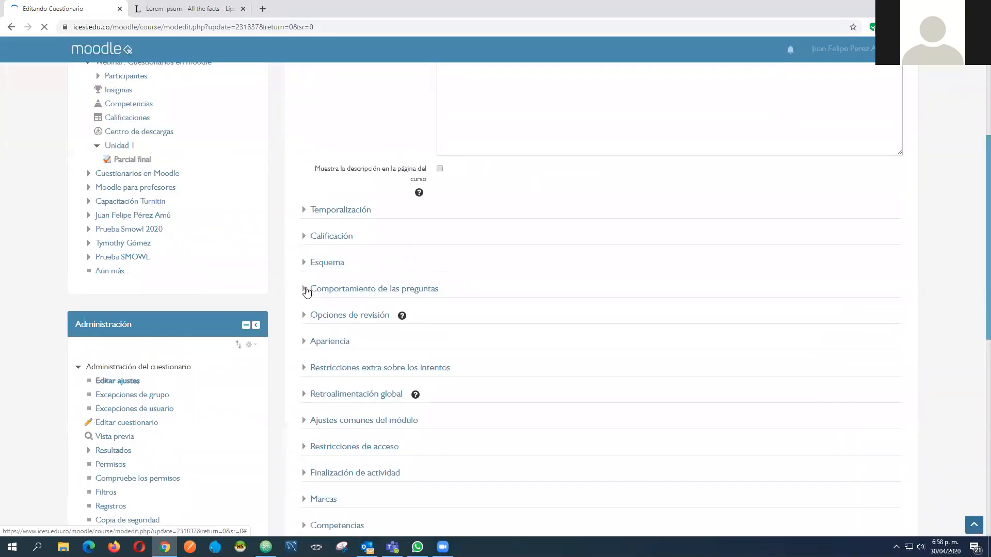
Enable El intento and Puntos immediately after each attempt in the review options, and save the quiz settings, returning to the course
{"action": "left_click", "coordinate": [306, 291]}
{"action": "left_click", "coordinate": [305, 291]}
{"action": "left_click", "coordinate": [306, 318]}
{"action": "scroll", "coordinate": [475, 258], "scroll_direction": "down", "scroll_amount": 3}
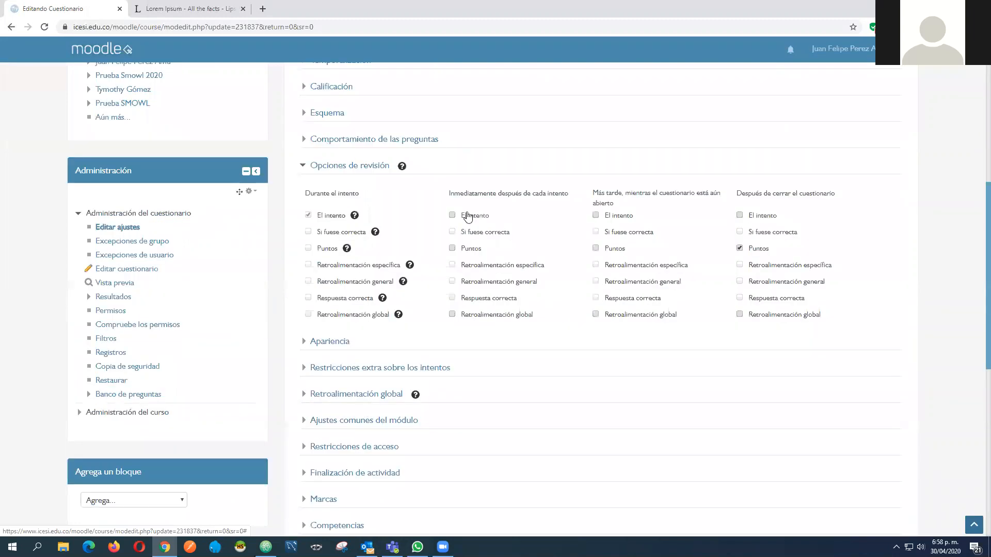
{"action": "left_click", "coordinate": [468, 216]}
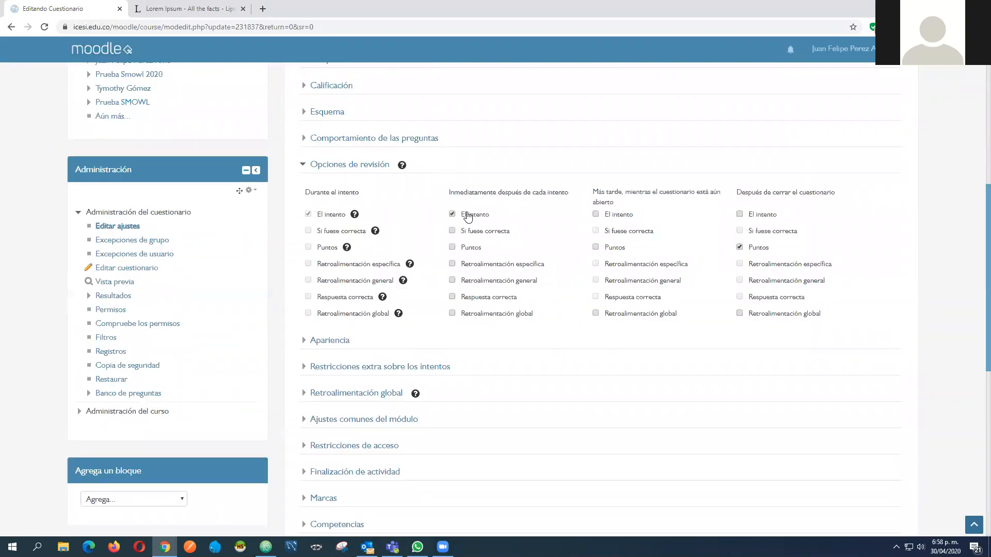
{"action": "scroll", "coordinate": [776, 325], "scroll_direction": "down", "scroll_amount": 6}
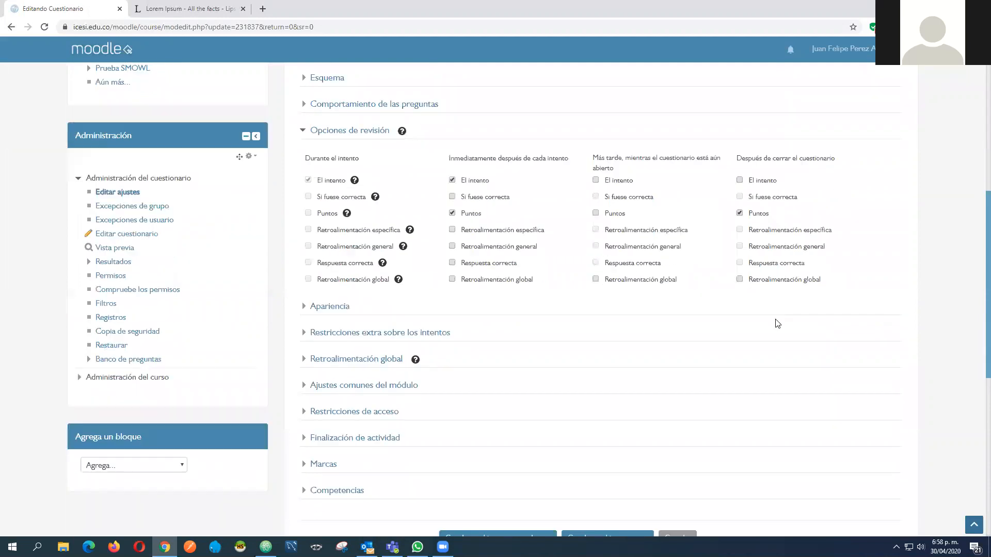
{"action": "left_click", "coordinate": [519, 263]}
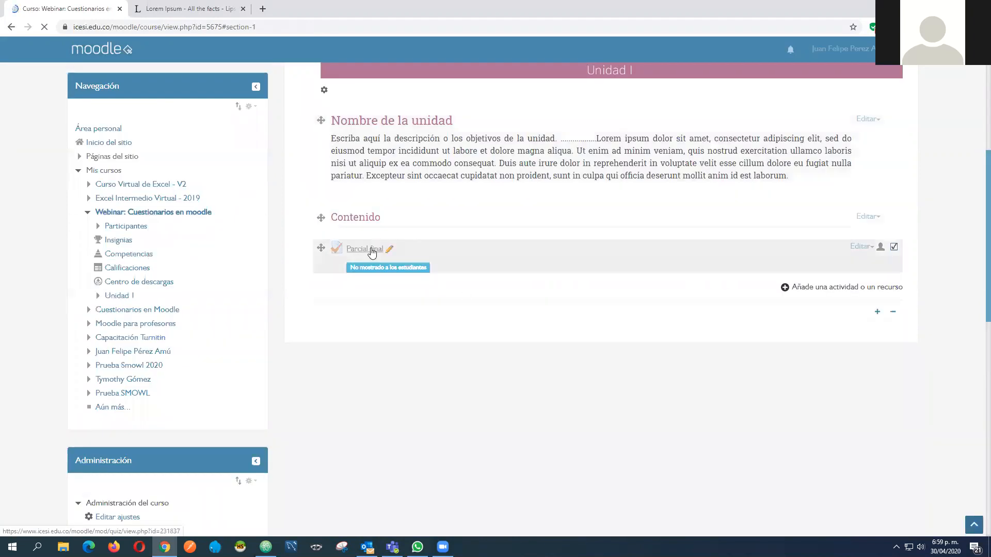
Check the Parcial final quiz's start page and go back to its entry in Unidad 1 of the course
{"action": "left_click", "coordinate": [372, 251]}
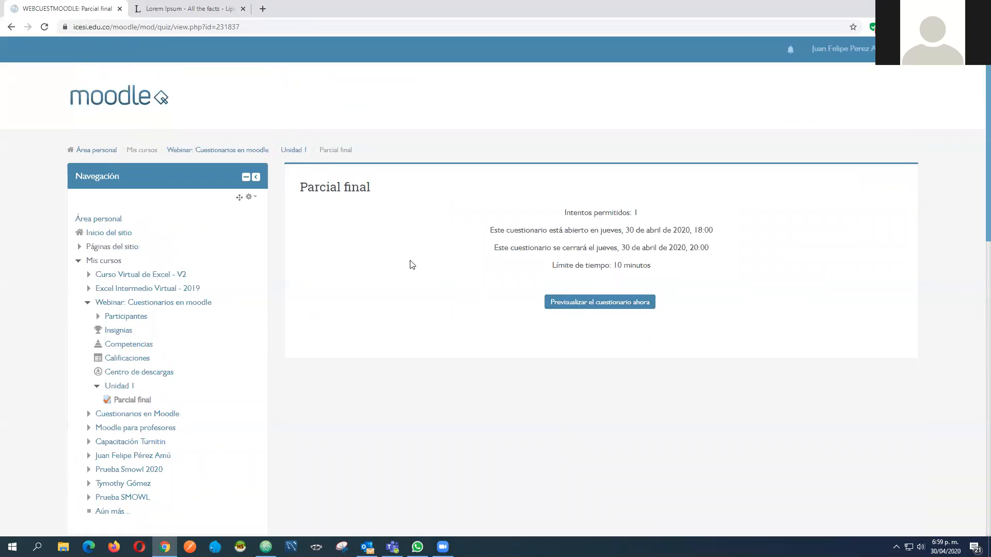
{"action": "left_click", "coordinate": [258, 151]}
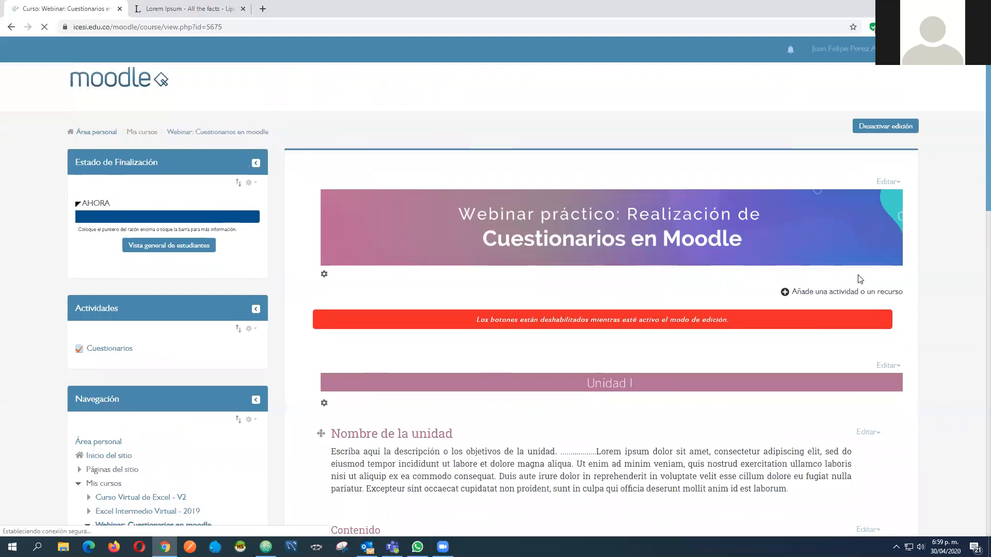
{"action": "scroll", "coordinate": [861, 277], "scroll_direction": "down", "scroll_amount": 6}
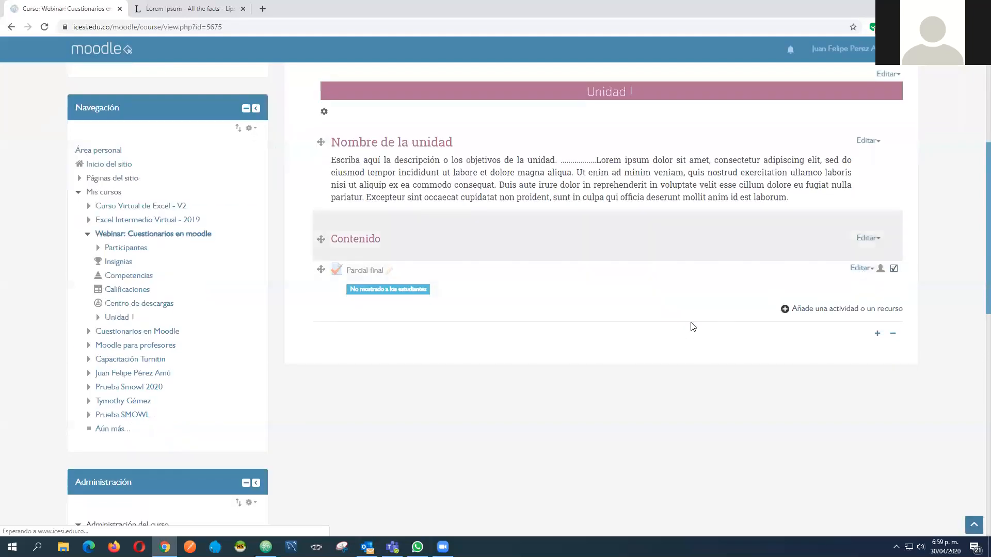
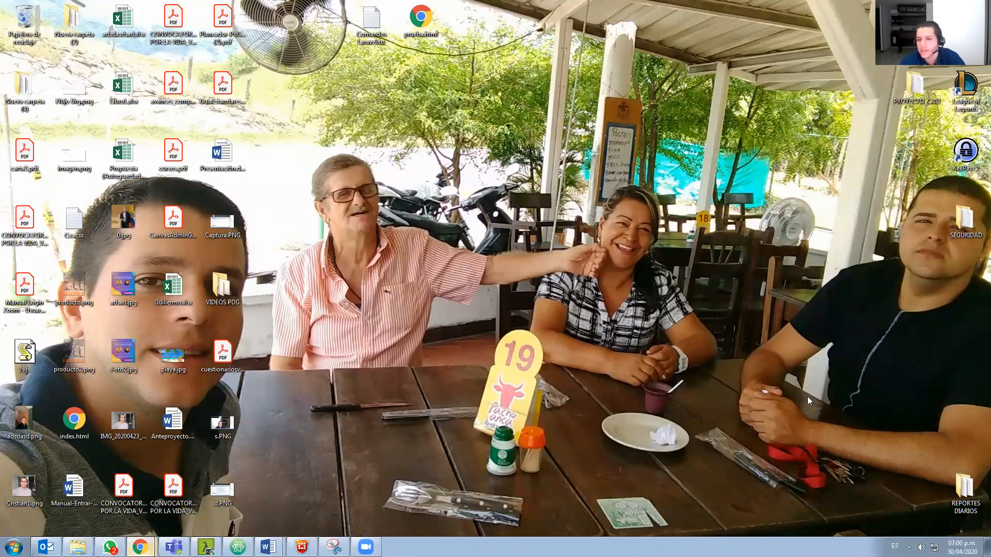
Switch to the Banco de preguntas page and examine the Extra category's questions and the question types available for a new one
{"action": "key", "text": "alt+Tab"}
{"action": "scroll", "coordinate": [805, 409], "scroll_direction": "down", "scroll_amount": 1}
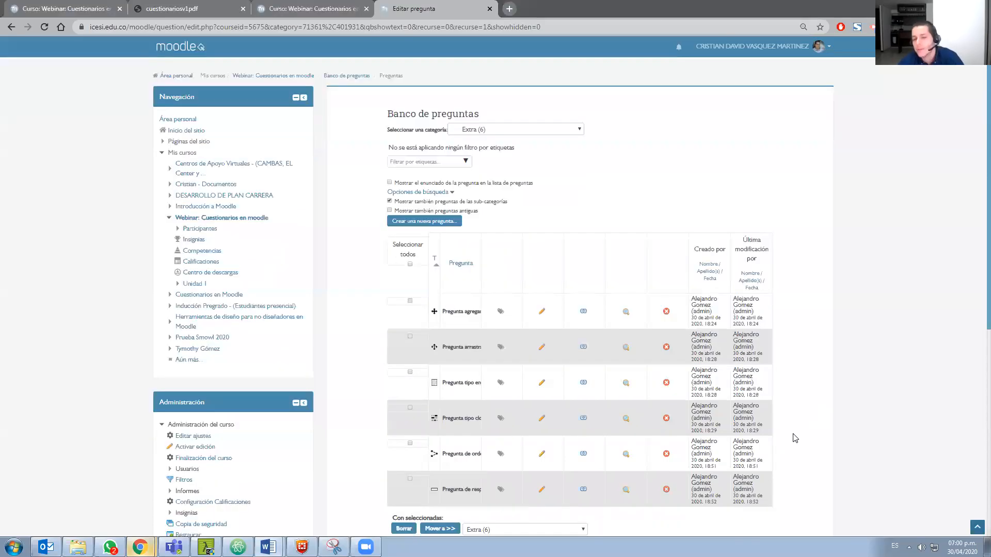
{"action": "scroll", "coordinate": [464, 448], "scroll_direction": "down", "scroll_amount": 2}
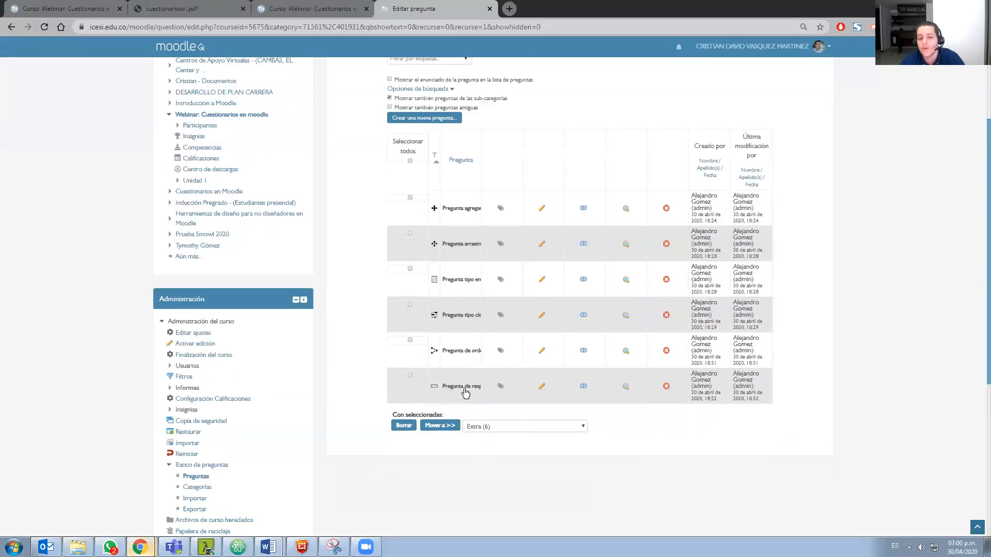
{"action": "scroll", "coordinate": [465, 394], "scroll_direction": "up", "scroll_amount": 2}
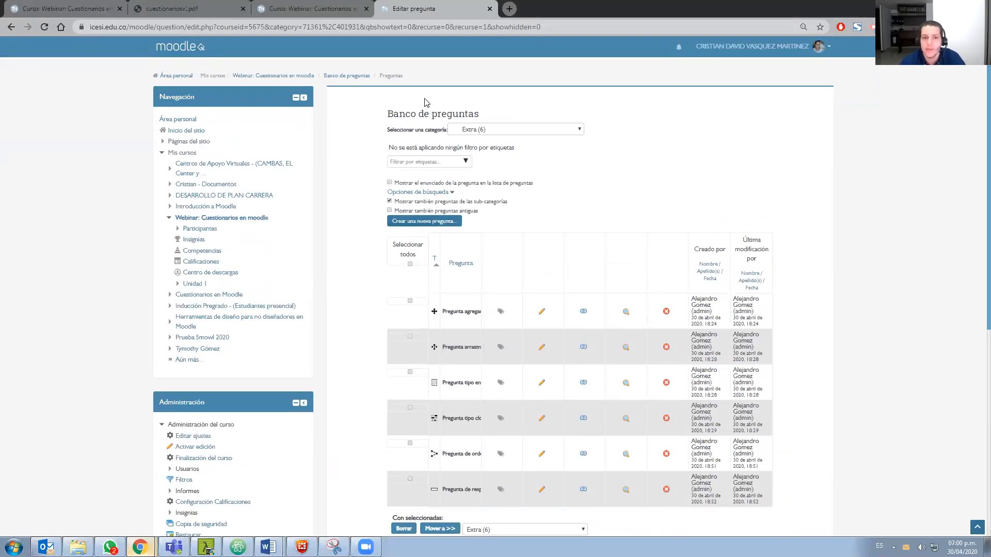
{"action": "scroll", "coordinate": [376, 287], "scroll_direction": "down", "scroll_amount": 1}
{"action": "scroll", "coordinate": [498, 175], "scroll_direction": "up", "scroll_amount": 1}
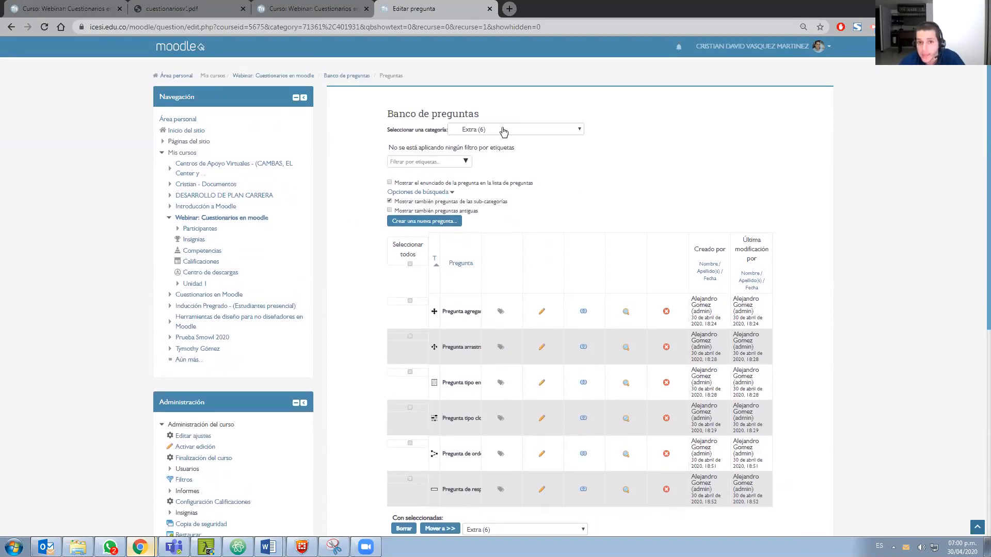
{"action": "left_click", "coordinate": [428, 222]}
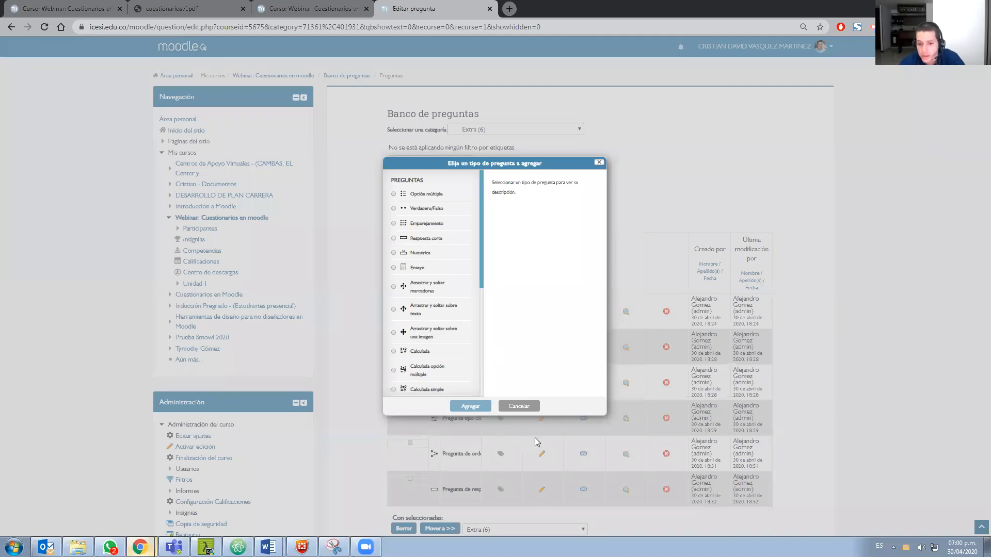
{"action": "key", "text": "Escape"}
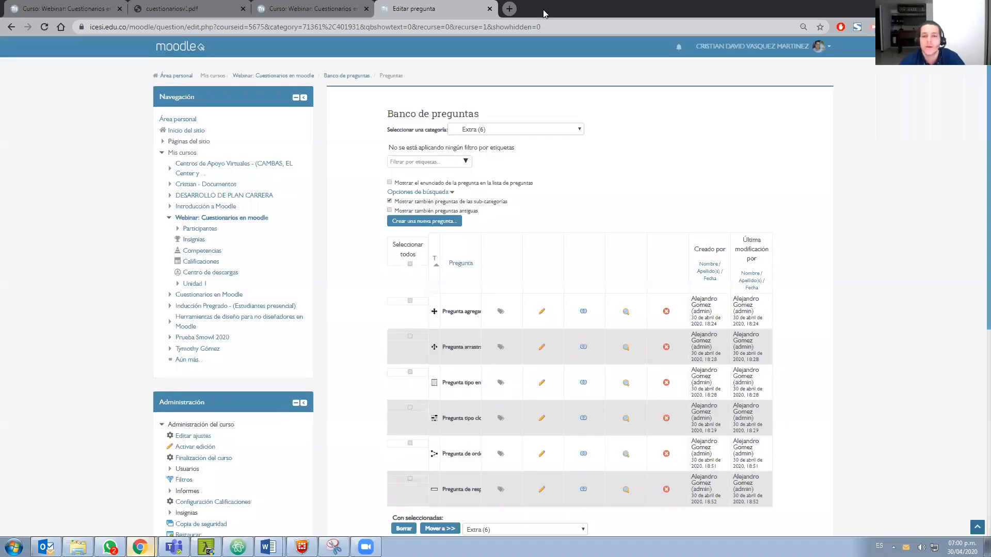
Open the Pregunta de respuesta corta question for editing and check its name and its statement about the Icesi mascot
{"action": "scroll", "coordinate": [467, 209], "scroll_direction": "down", "scroll_amount": 1}
{"action": "left_click", "coordinate": [457, 254]}
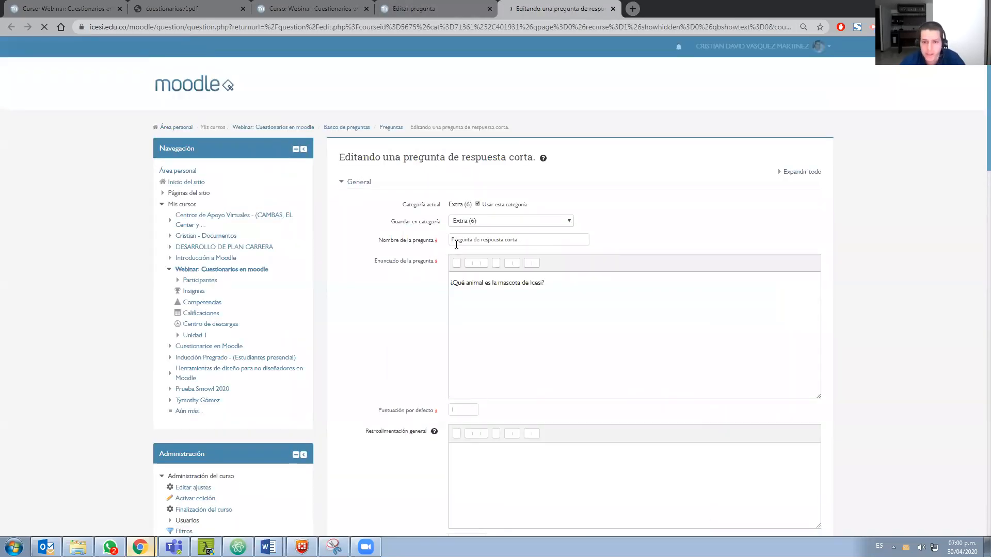
{"action": "left_click_drag", "start_coordinate": [517, 239], "coordinate": [452, 238]}
{"action": "scroll", "coordinate": [452, 233], "scroll_direction": "down", "scroll_amount": 1}
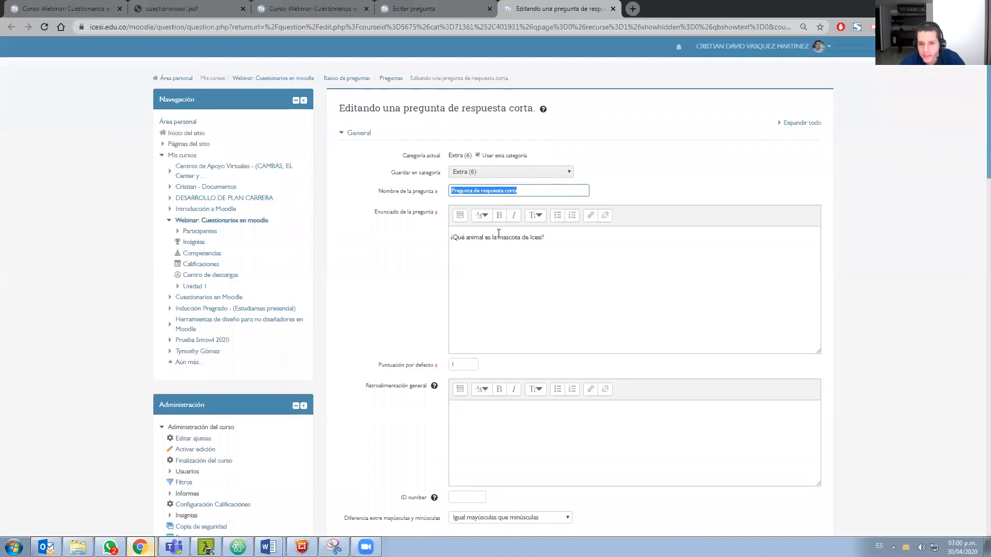
{"action": "left_click", "coordinate": [506, 325]}
{"action": "key", "text": "ctrl+a"}
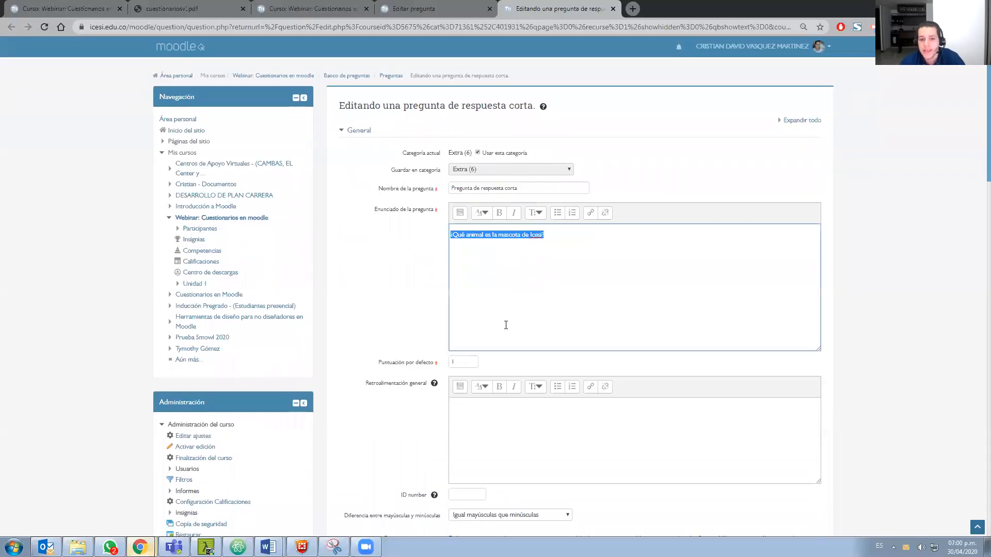
Examine the short-answer question's case-sensitivity setting and the accepted spellings ardilla, Ardilla and ARDILLA with their grades
{"action": "scroll", "coordinate": [356, 307], "scroll_direction": "down", "scroll_amount": 3}
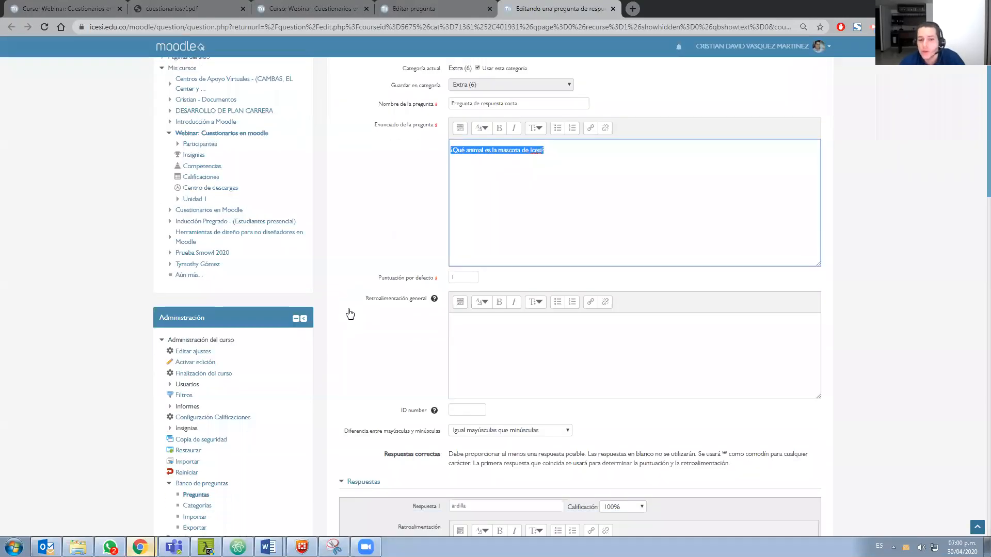
{"action": "scroll", "coordinate": [382, 307], "scroll_direction": "down", "scroll_amount": 2}
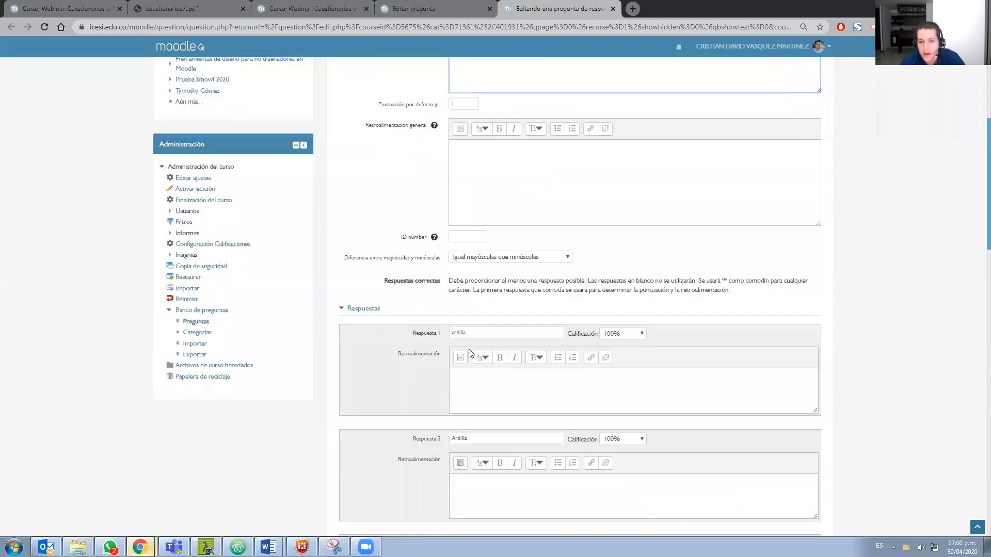
{"action": "scroll", "coordinate": [505, 315], "scroll_direction": "down", "scroll_amount": 2}
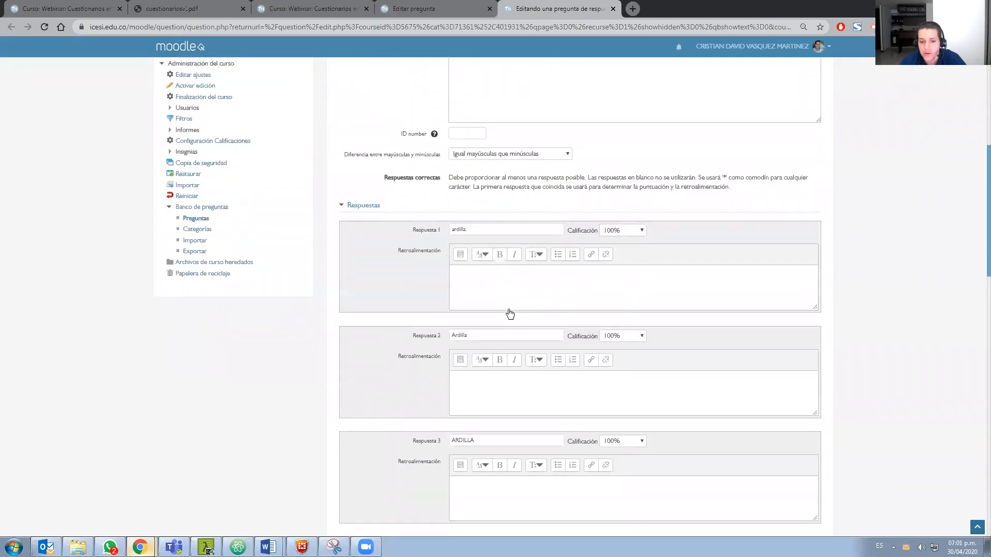
{"action": "scroll", "coordinate": [510, 304], "scroll_direction": "up", "scroll_amount": 2}
{"action": "scroll", "coordinate": [515, 231], "scroll_direction": "up", "scroll_amount": 1}
{"action": "scroll", "coordinate": [578, 194], "scroll_direction": "up", "scroll_amount": 2}
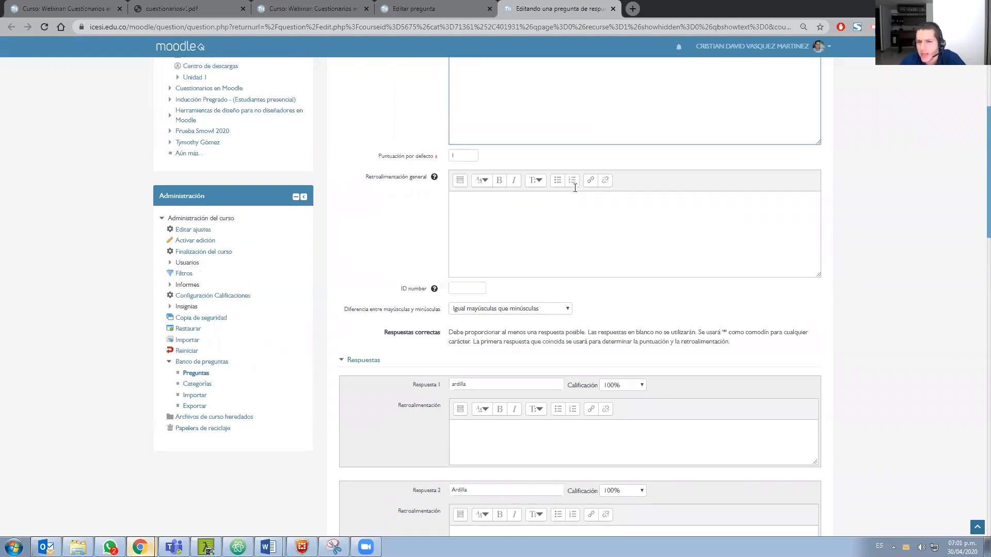
{"action": "scroll", "coordinate": [516, 207], "scroll_direction": "up", "scroll_amount": 2}
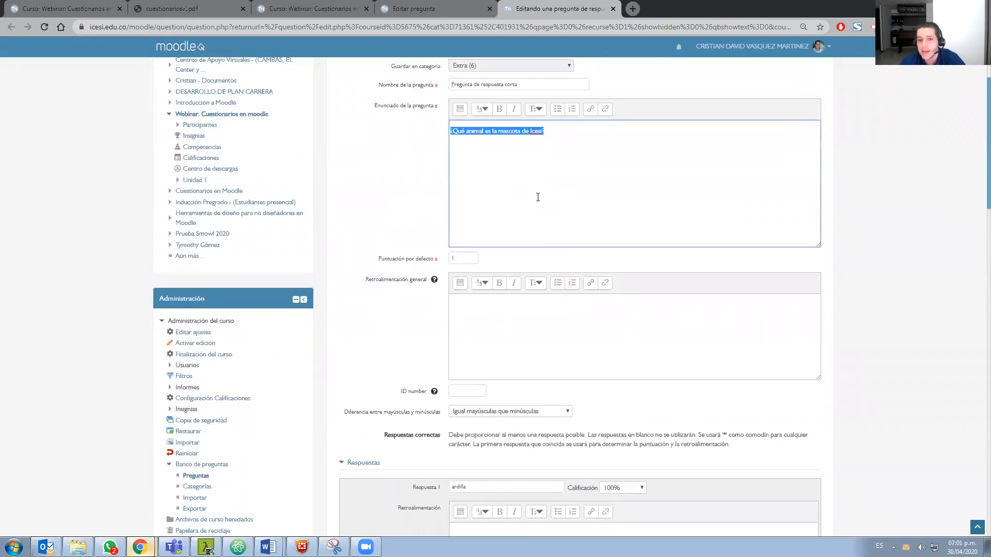
{"action": "left_click", "coordinate": [567, 201]}
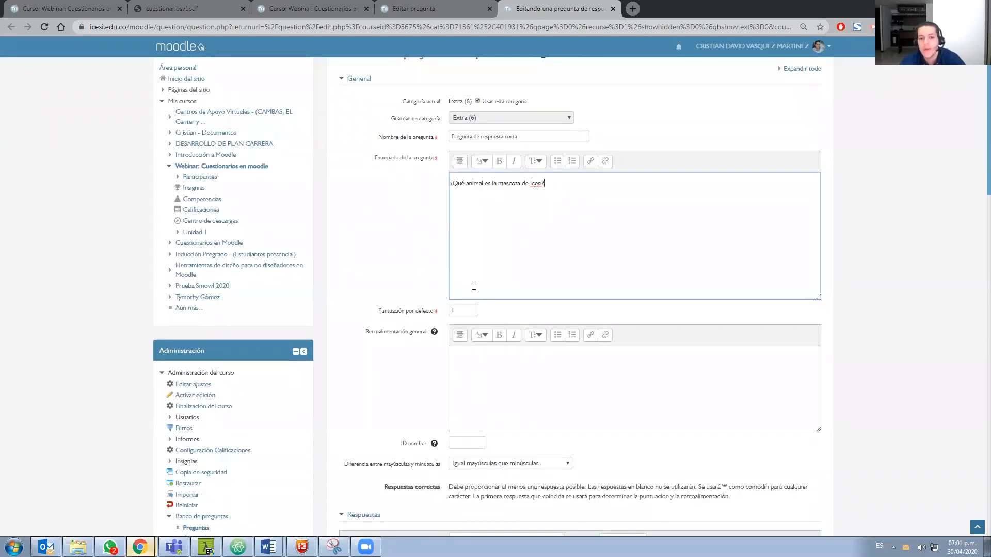
{"action": "scroll", "coordinate": [473, 286], "scroll_direction": "down", "scroll_amount": 5}
{"action": "scroll", "coordinate": [473, 285], "scroll_direction": "down", "scroll_amount": 1}
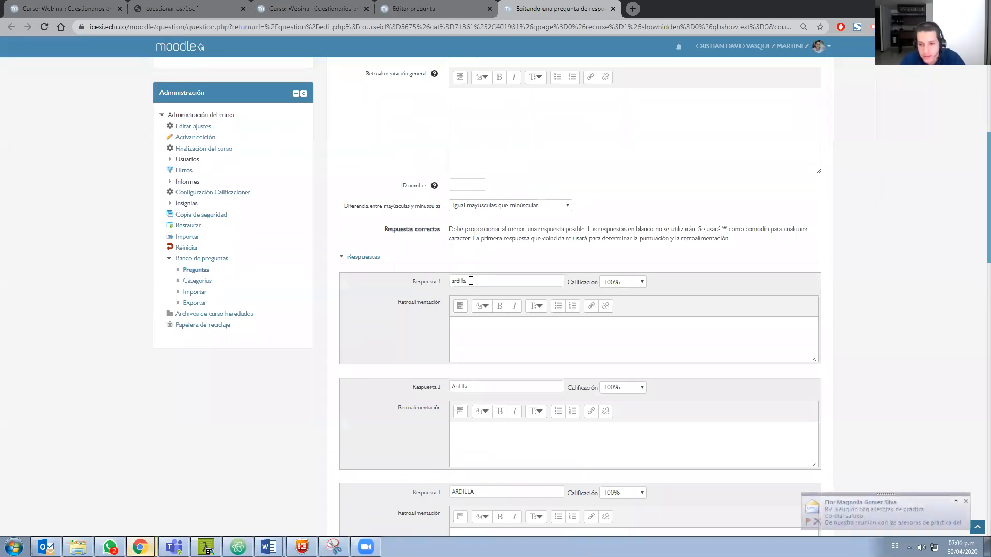
{"action": "left_click", "coordinate": [965, 501]}
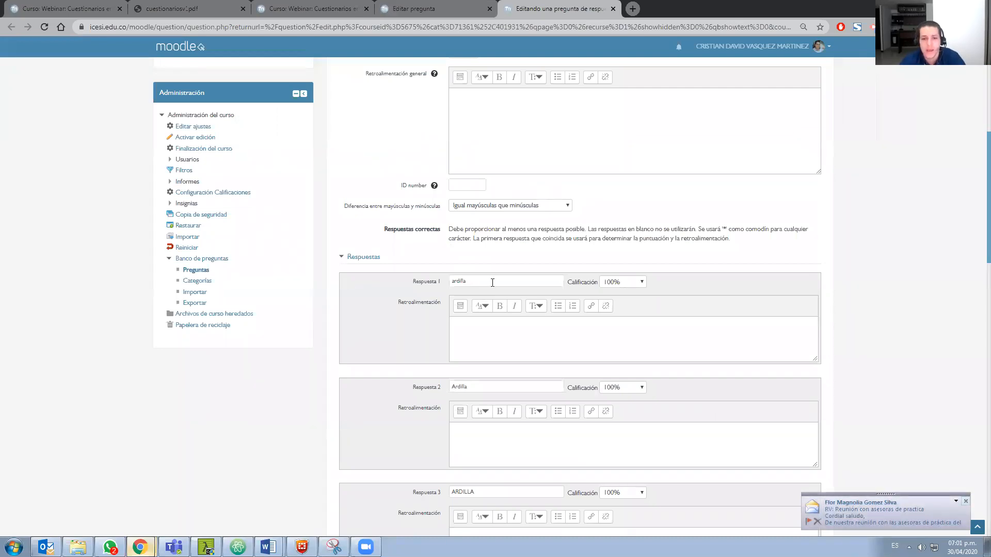
{"action": "left_click", "coordinate": [490, 282]}
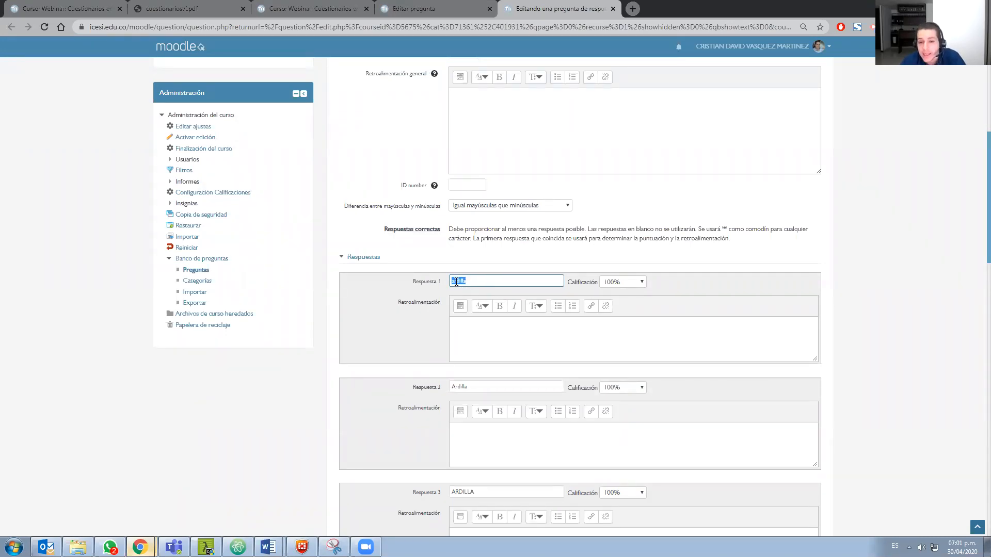
{"action": "left_click", "coordinate": [460, 295]}
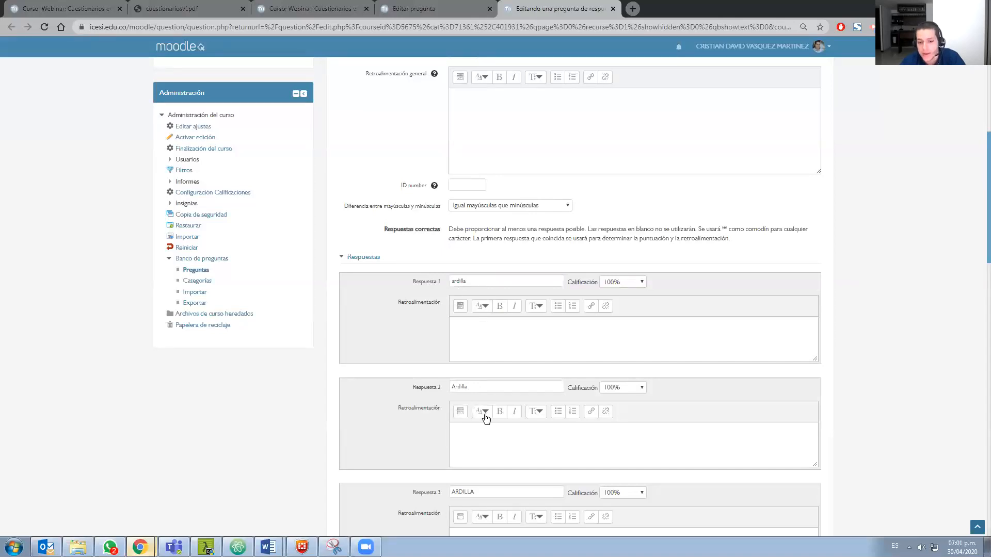
{"action": "scroll", "coordinate": [428, 341], "scroll_direction": "down", "scroll_amount": 1}
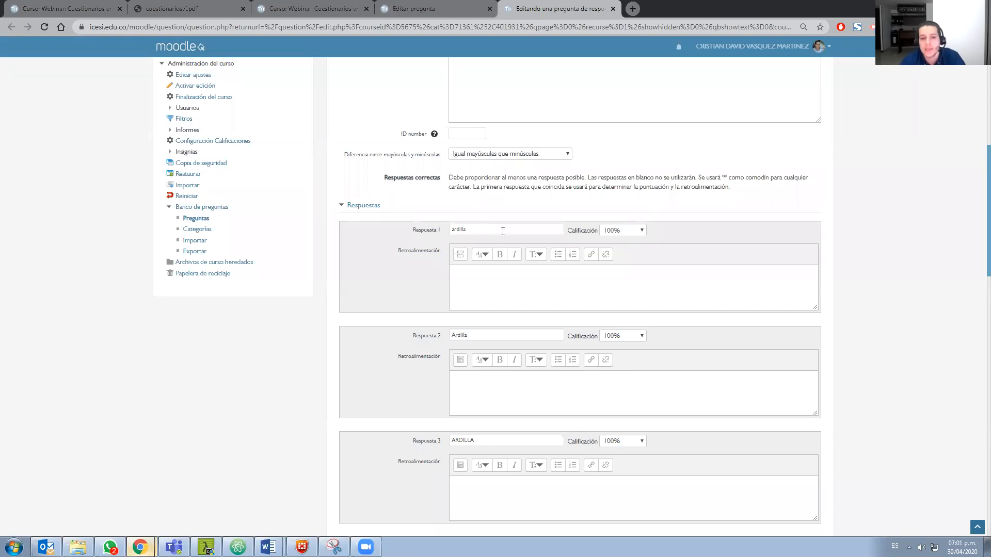
{"action": "left_click_drag", "start_coordinate": [485, 441], "coordinate": [450, 441]}
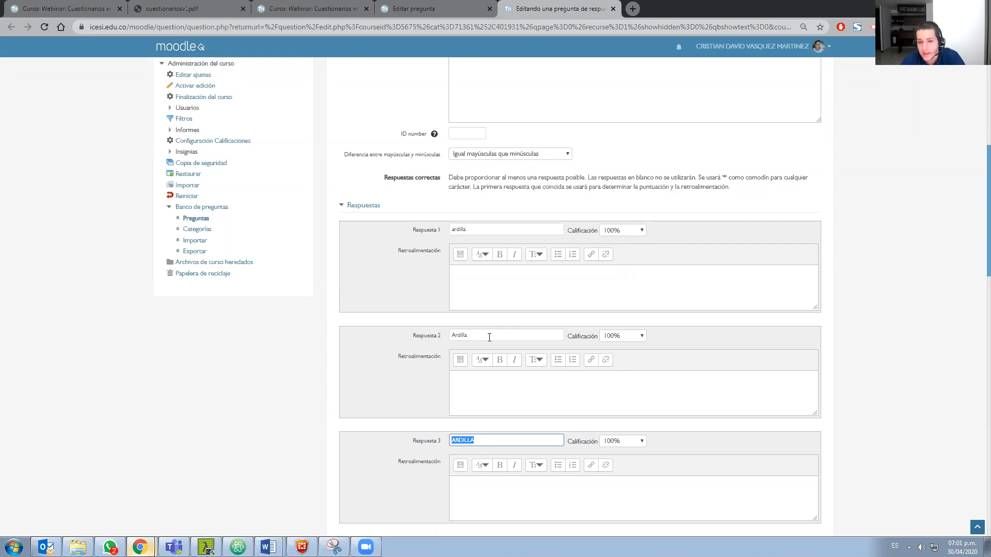
Set the grade of Respuesta 2 (Ardilla) to 75% and of Respuesta 1 (ardilla) to 50%, keeping ARDILLA as Respuesta 3
{"action": "left_click", "coordinate": [629, 338]}
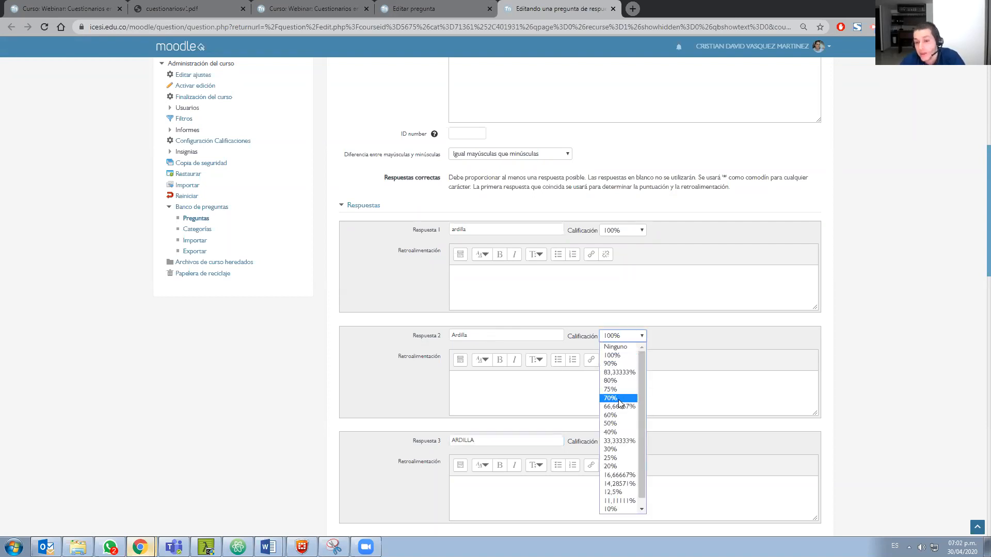
{"action": "left_click", "coordinate": [620, 390]}
{"action": "left_click", "coordinate": [623, 231]}
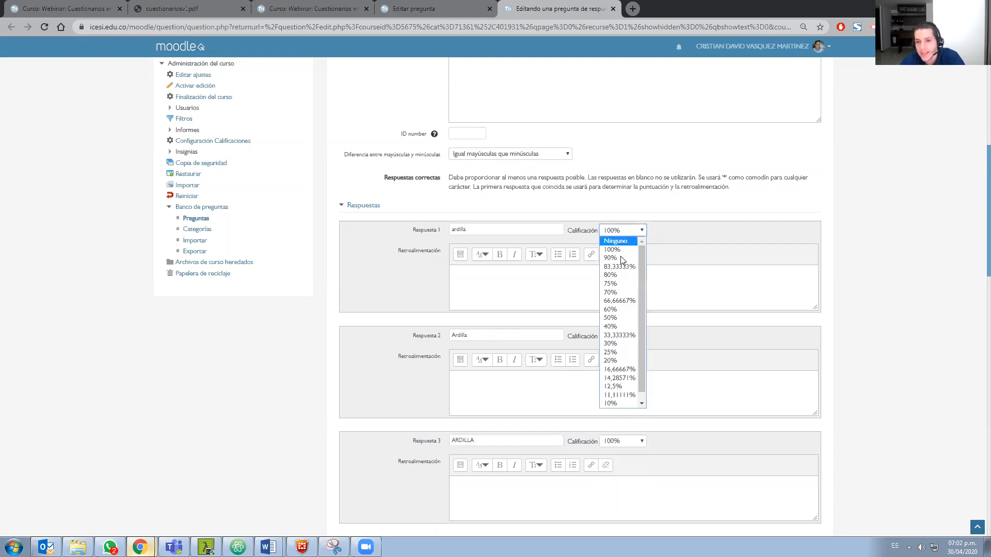
{"action": "left_click", "coordinate": [616, 315]}
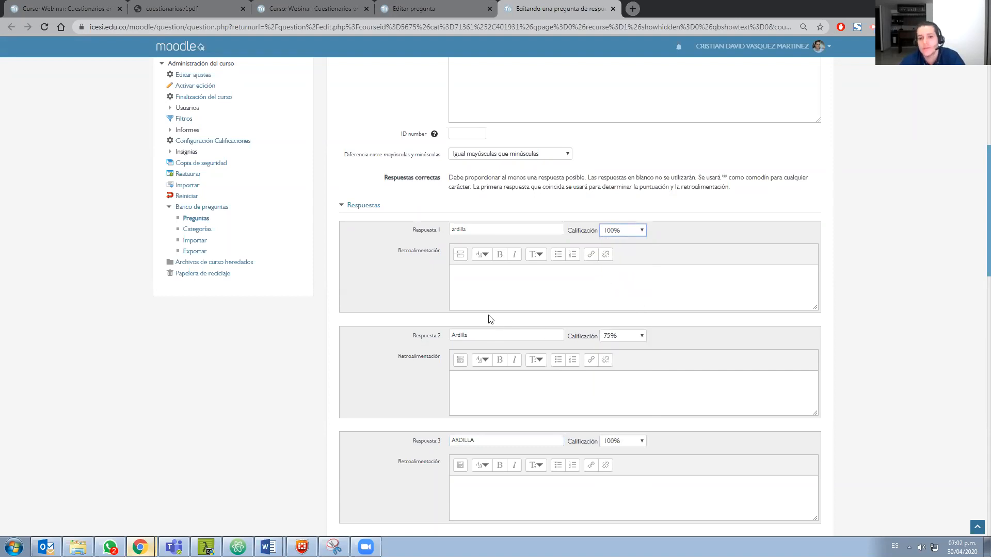
{"action": "left_click_drag", "start_coordinate": [485, 441], "coordinate": [445, 442]}
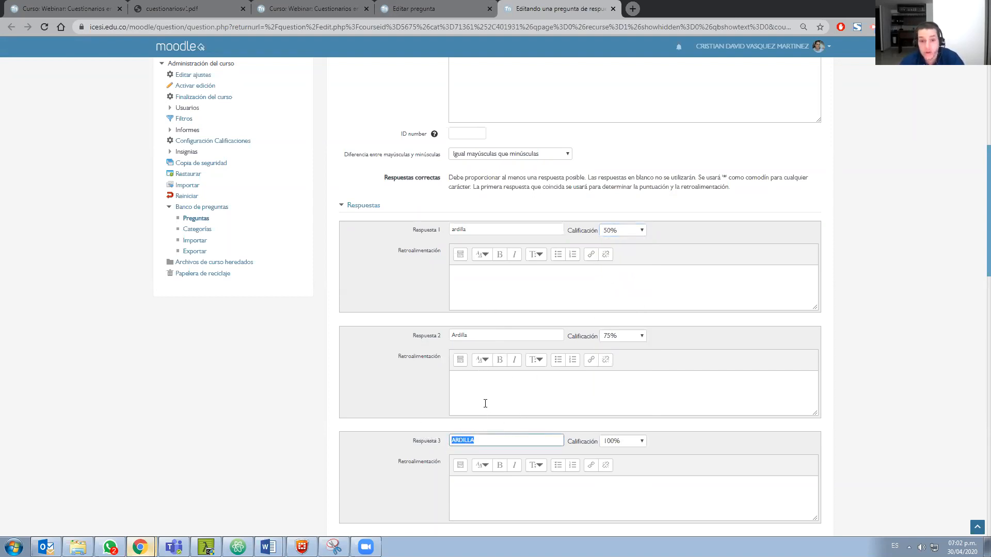
{"action": "left_click", "coordinate": [491, 440]}
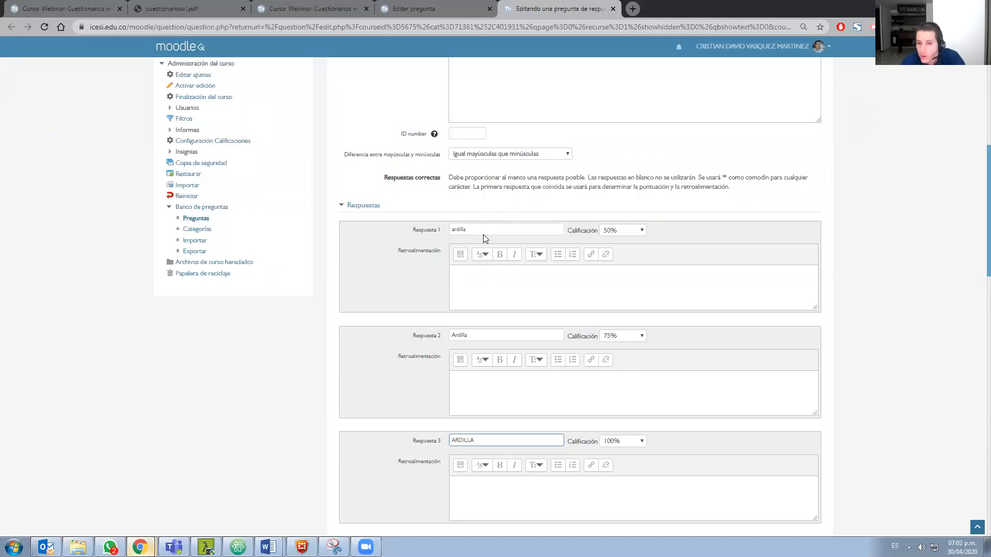
Replace the text of Respuesta 1 with the wildcard answer Descripci*n
{"action": "scroll", "coordinate": [536, 346], "scroll_direction": "up", "scroll_amount": 2}
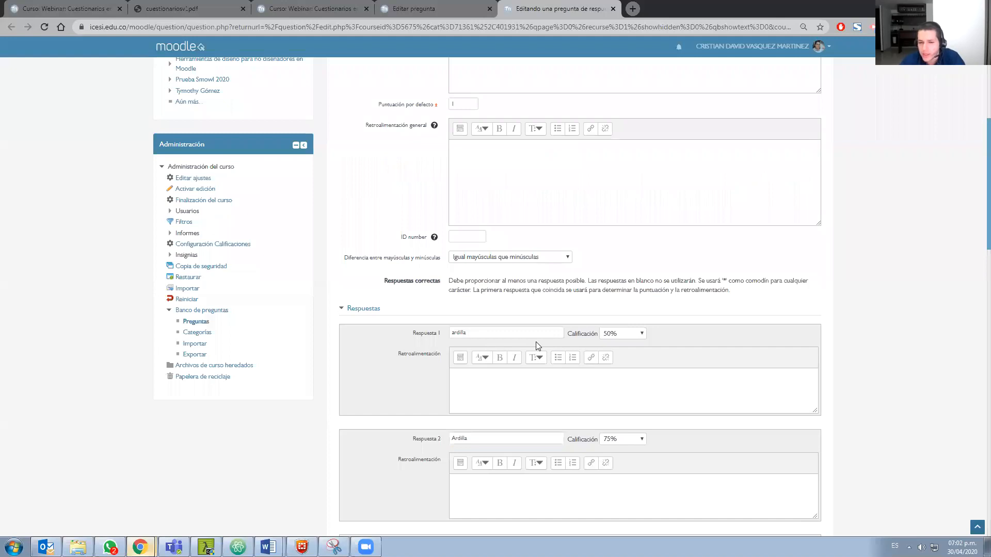
{"action": "left_click", "coordinate": [479, 337]}
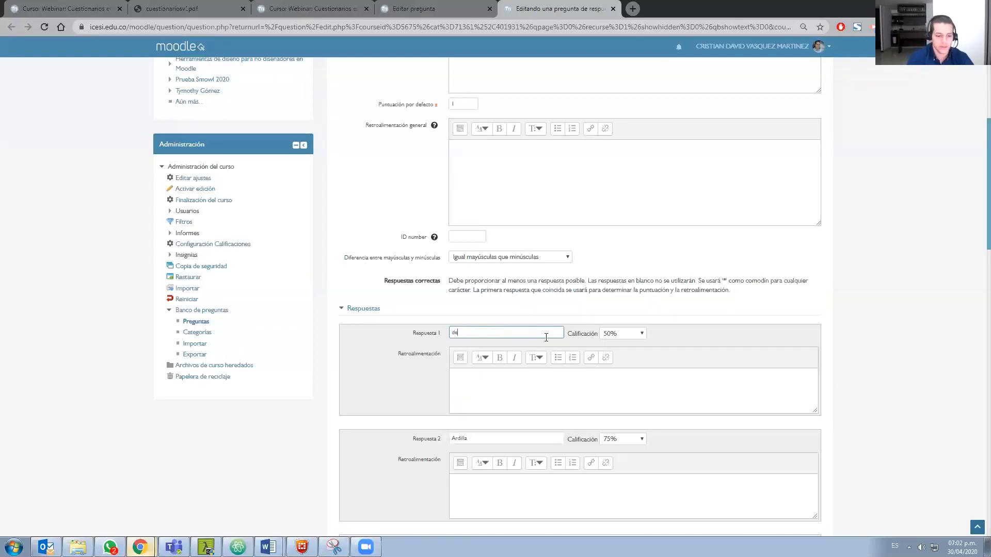
{"action": "type", "text": "Desc"}
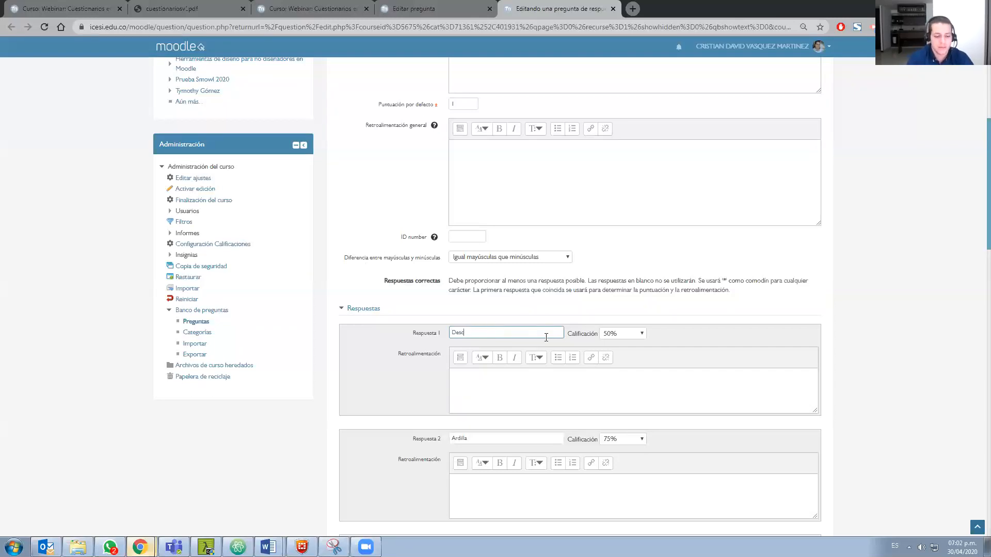
{"action": "type", "text": "ripci*n"}
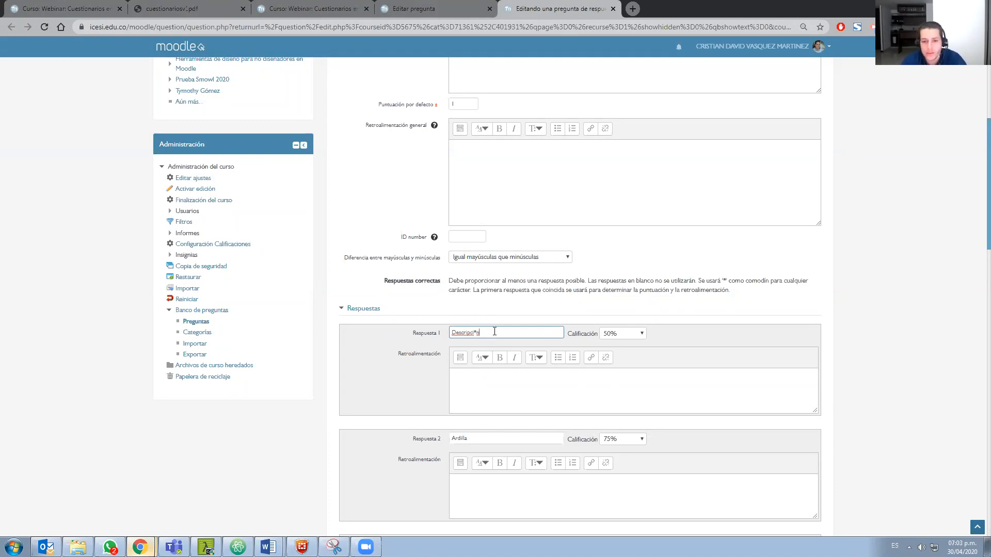
Review the short-answer question's statement and its remaining answers down to the saving options at the end of the form
{"action": "mouse_move", "coordinate": [374, 542]}
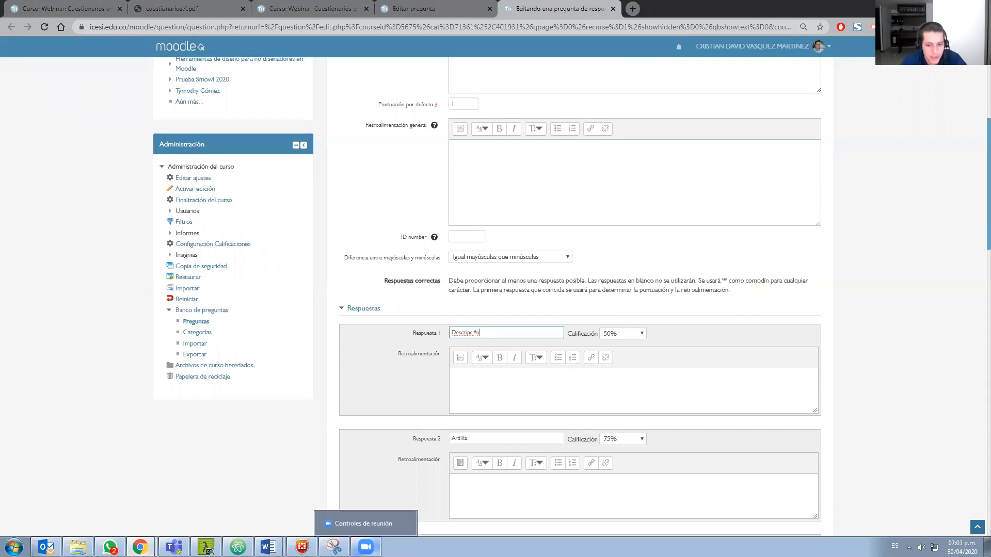
{"action": "left_click", "coordinate": [385, 517]}
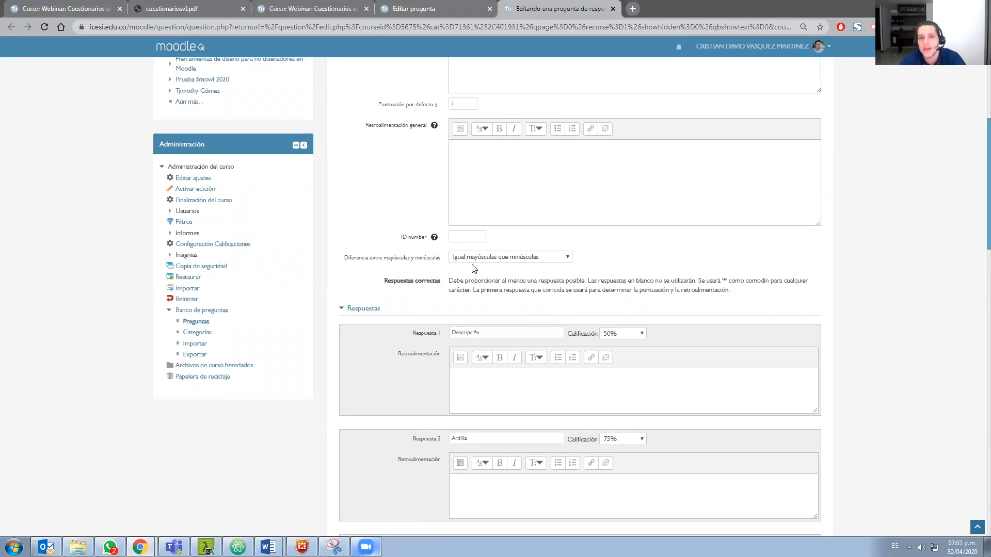
{"action": "left_click", "coordinate": [588, 231]}
{"action": "scroll", "coordinate": [492, 109], "scroll_direction": "up", "scroll_amount": 3}
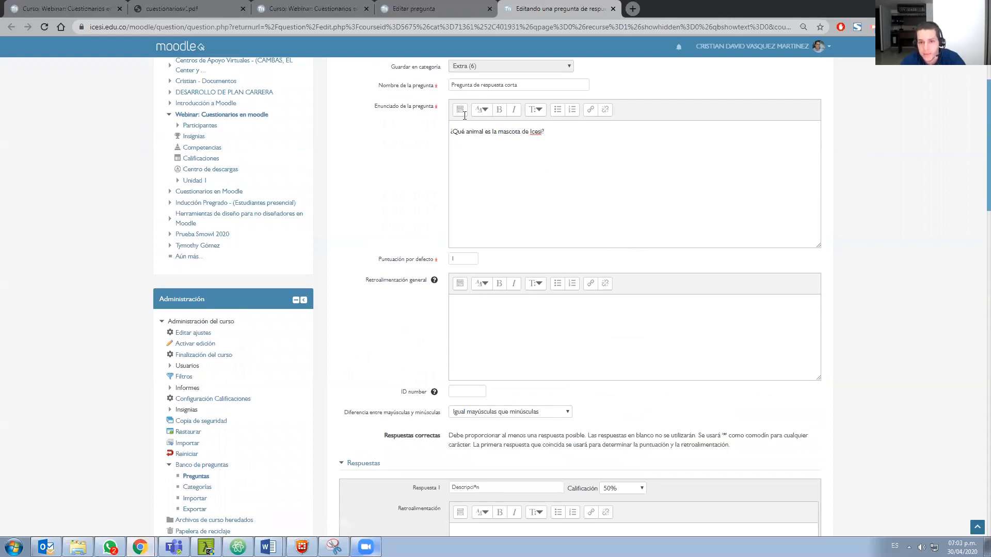
{"action": "scroll", "coordinate": [428, 222], "scroll_direction": "down", "scroll_amount": 2}
{"action": "scroll", "coordinate": [425, 242], "scroll_direction": "down", "scroll_amount": 6}
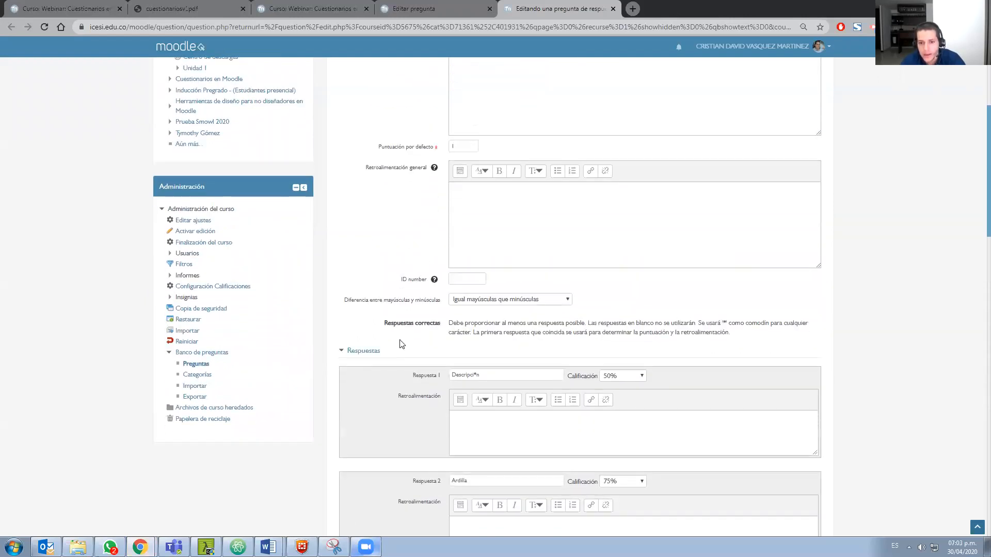
{"action": "scroll", "coordinate": [570, 288], "scroll_direction": "down", "scroll_amount": 10}
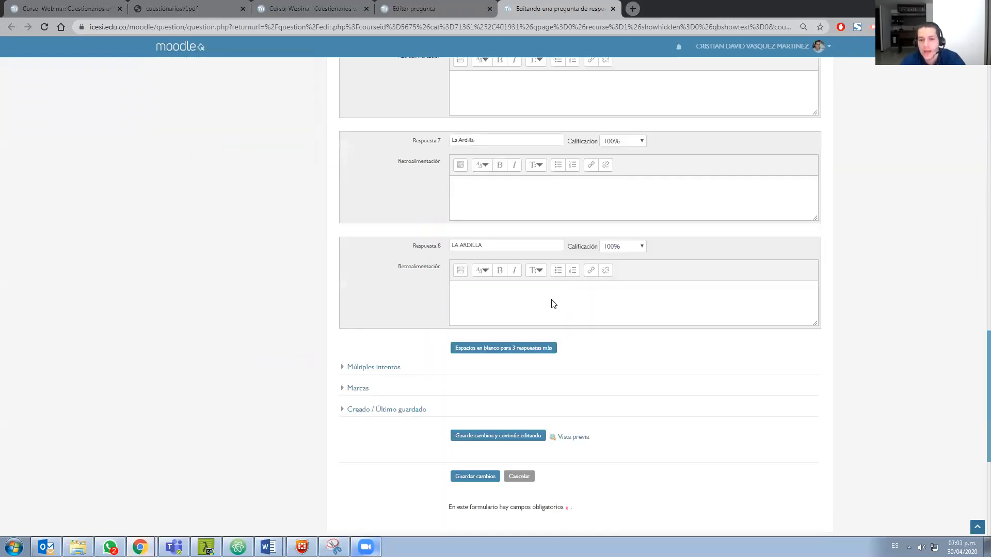
Preview the short-answer question from the question bank, enter Ardilla as a trial answer without submitting it, and close the preview
{"action": "scroll", "coordinate": [551, 303], "scroll_direction": "down", "scroll_amount": 3}
{"action": "left_click", "coordinate": [453, 5]}
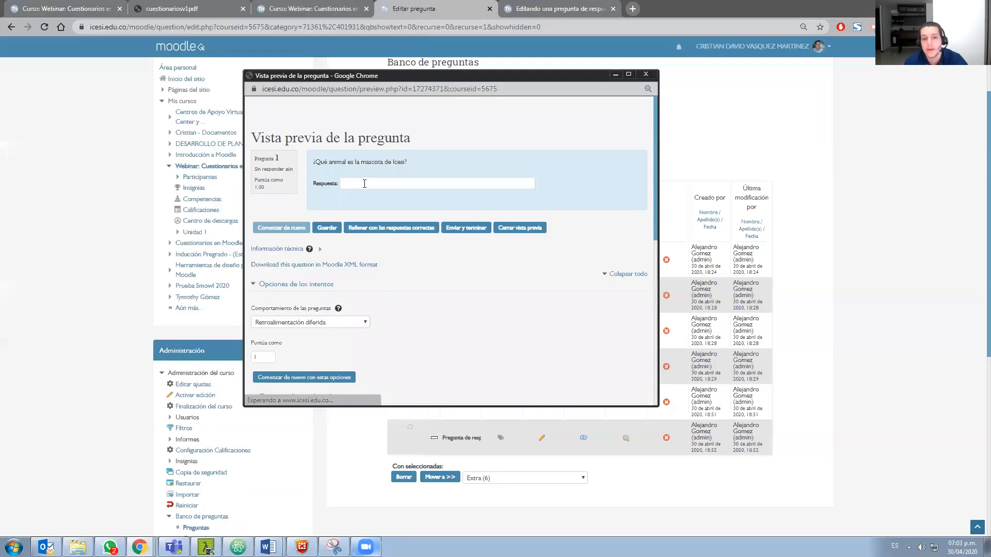
{"action": "left_click", "coordinate": [364, 184]}
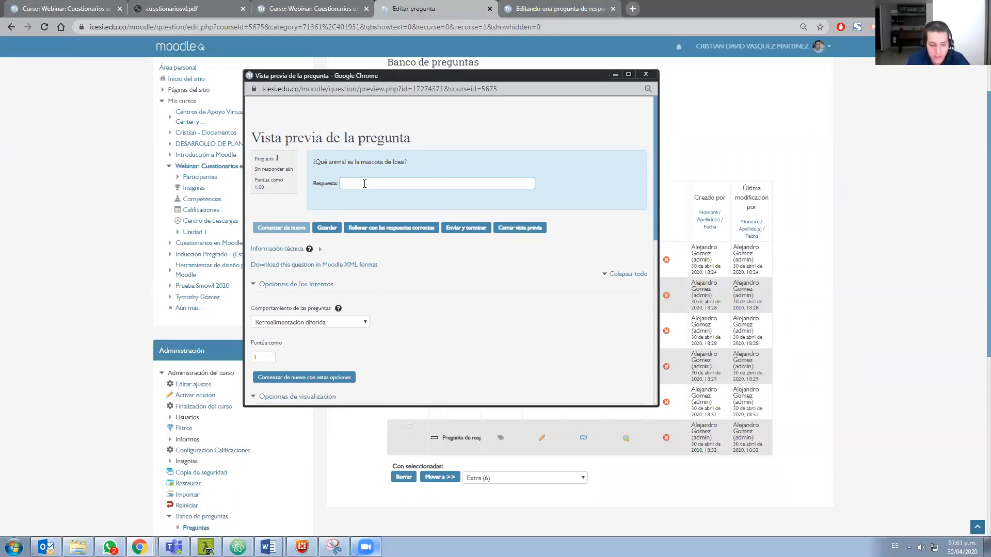
{"action": "type", "text": "Ardilla"}
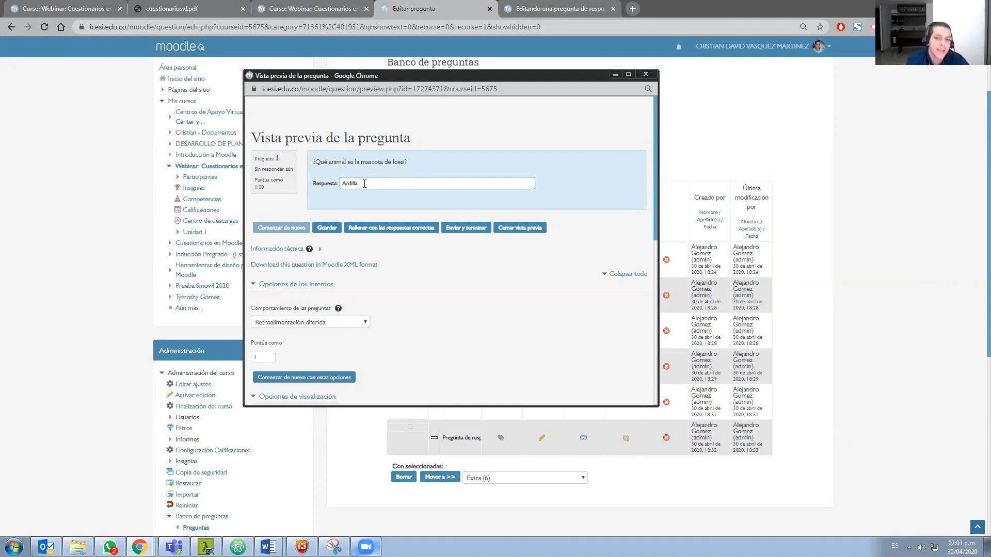
{"action": "double_click", "coordinate": [346, 184]}
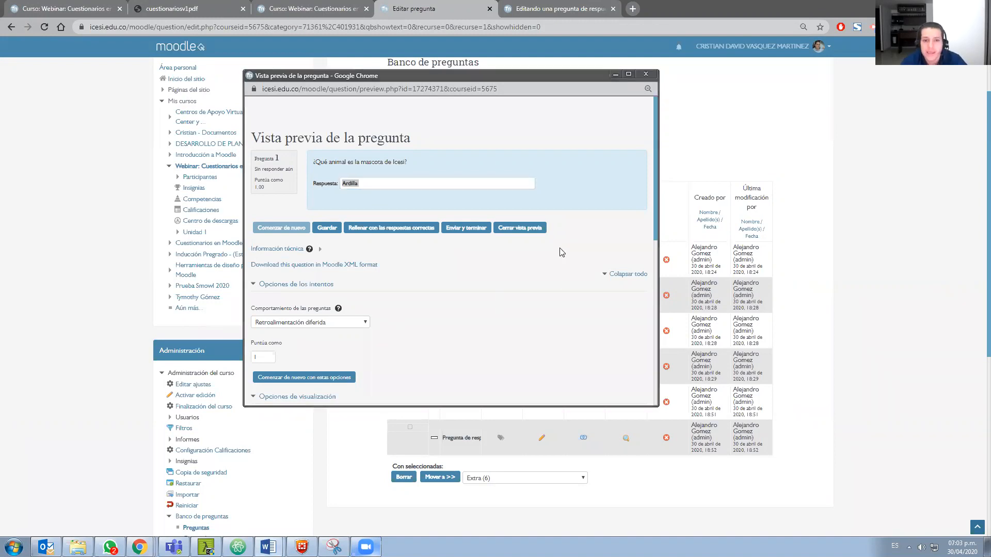
{"action": "left_click", "coordinate": [644, 75]}
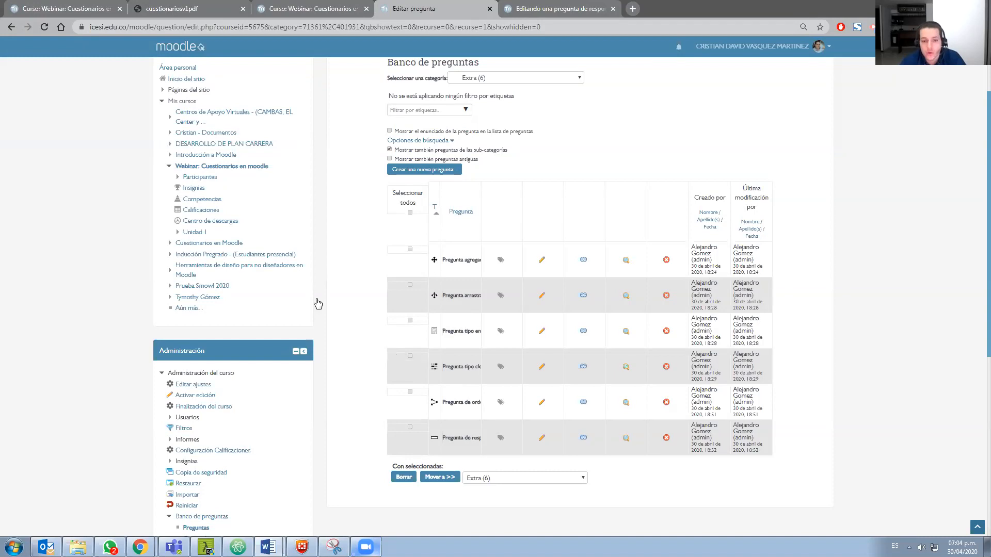
Return to the Webinar: Cuestionarios en moodle course and open the question editing page of the Parcial final quiz
{"action": "scroll", "coordinate": [363, 303], "scroll_direction": "up", "scroll_amount": 2}
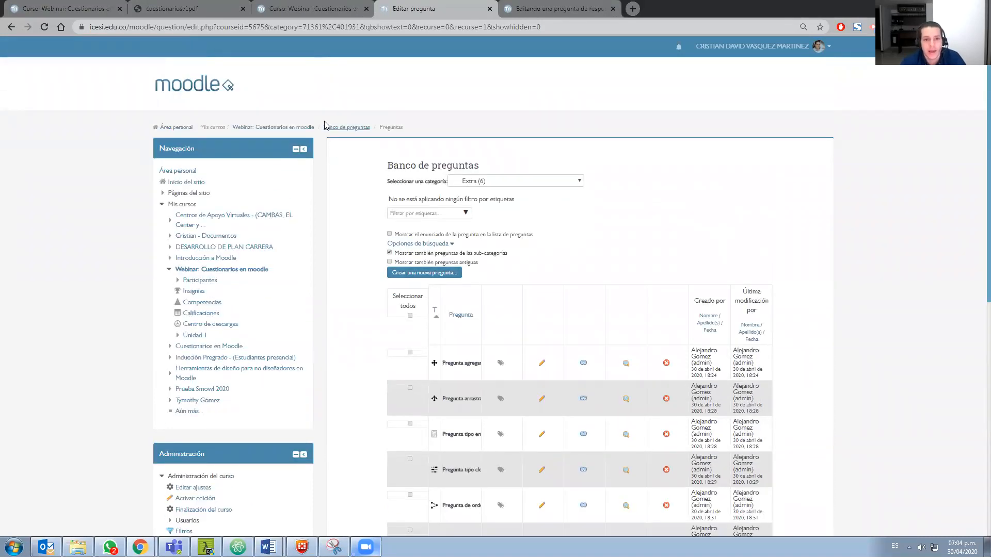
{"action": "middle_click", "coordinate": [304, 128]}
{"action": "left_click", "coordinate": [681, 5]}
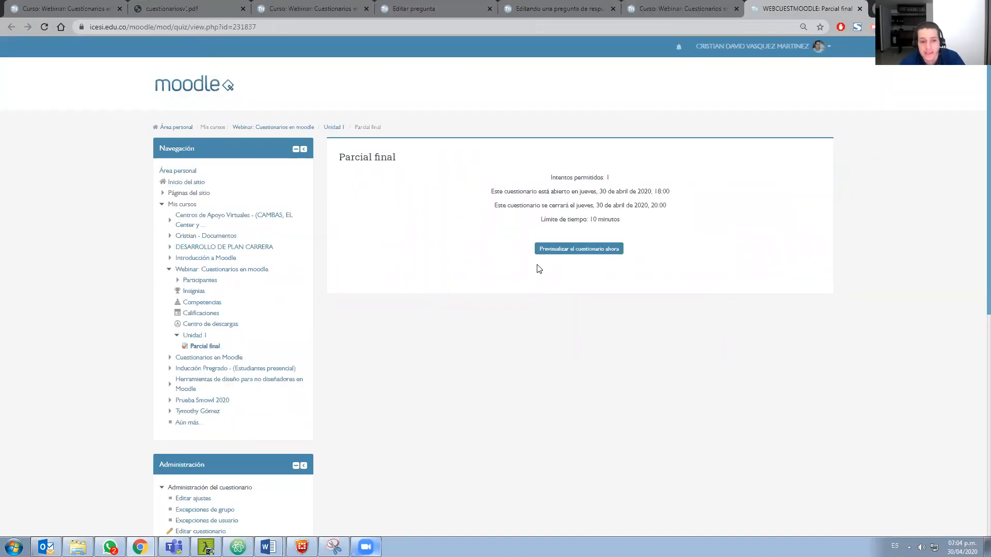
{"action": "scroll", "coordinate": [536, 276], "scroll_direction": "down", "scroll_amount": 1}
{"action": "scroll", "coordinate": [536, 282], "scroll_direction": "down", "scroll_amount": 1}
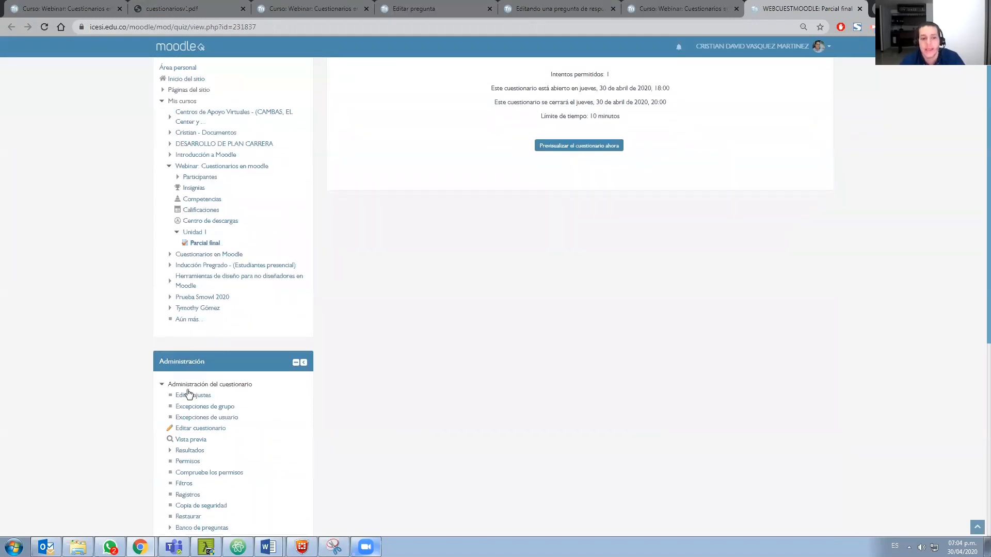
{"action": "scroll", "coordinate": [189, 394], "scroll_direction": "down", "scroll_amount": 1}
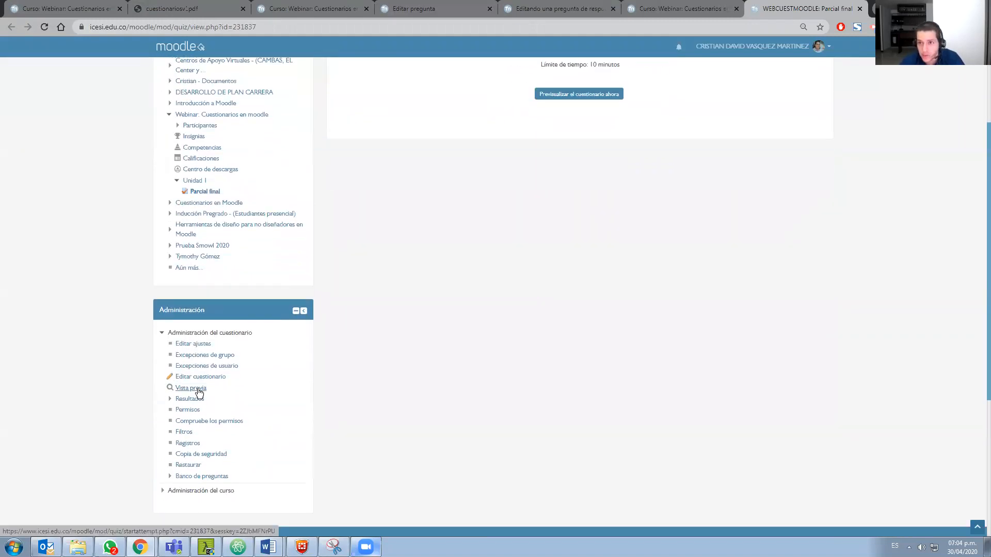
{"action": "left_click", "coordinate": [199, 392]}
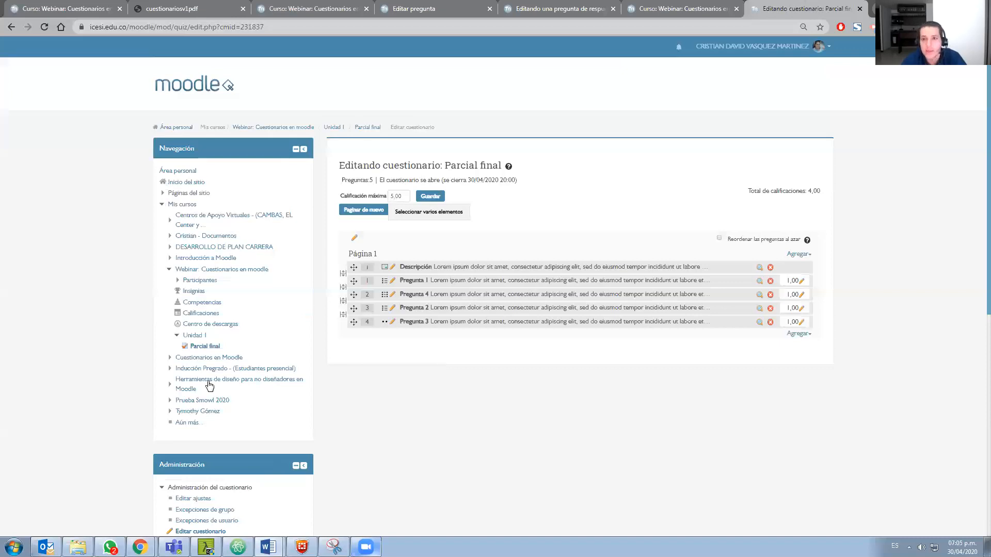
Open the Parcial final quiz settings and examine the Esquema, Comportamiento de las preguntas, Opciones de revisión and Apariencia sections
{"action": "scroll", "coordinate": [209, 383], "scroll_direction": "down", "scroll_amount": 2}
{"action": "middle_click", "coordinate": [198, 394]}
{"action": "left_click", "coordinate": [835, 5]}
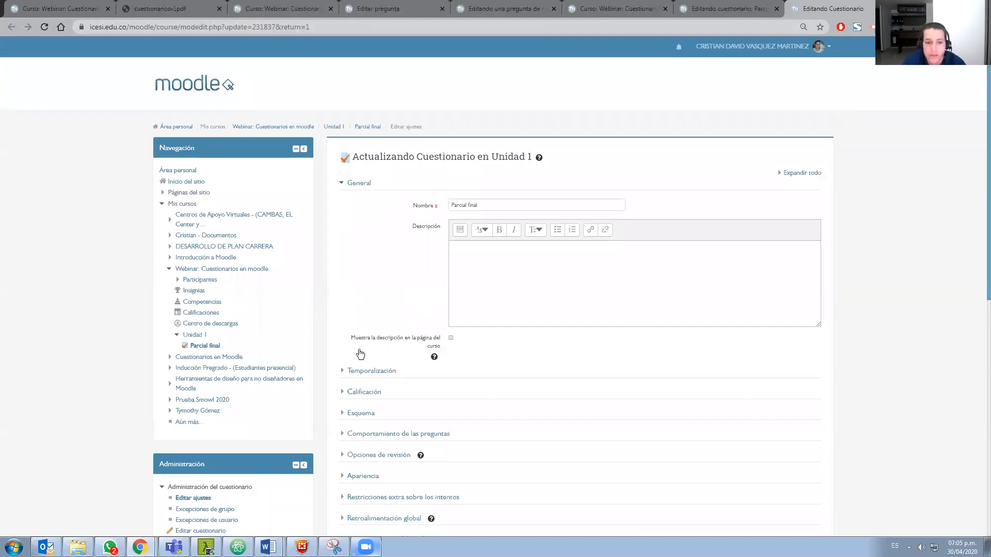
{"action": "scroll", "coordinate": [342, 314], "scroll_direction": "down", "scroll_amount": 2}
{"action": "left_click", "coordinate": [342, 310]}
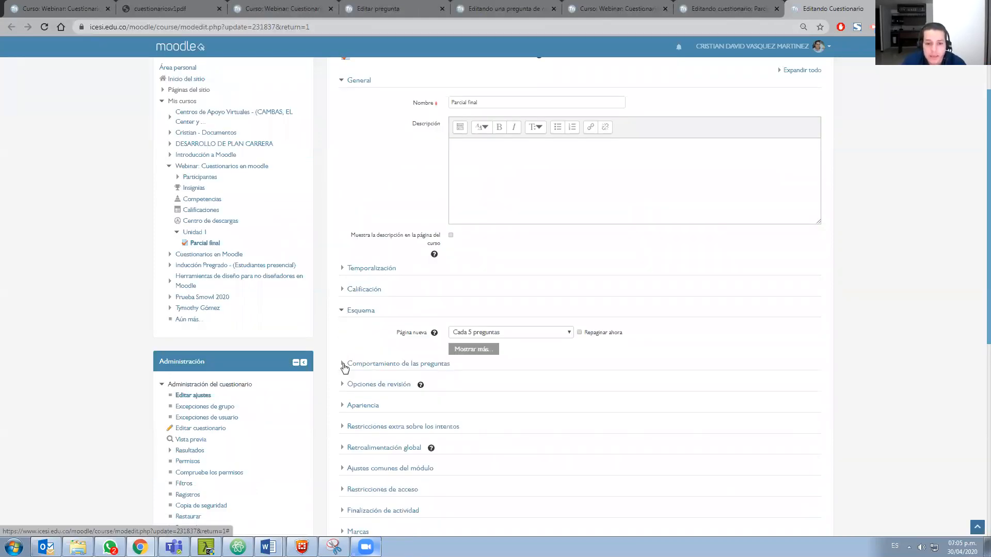
{"action": "left_click", "coordinate": [343, 365]}
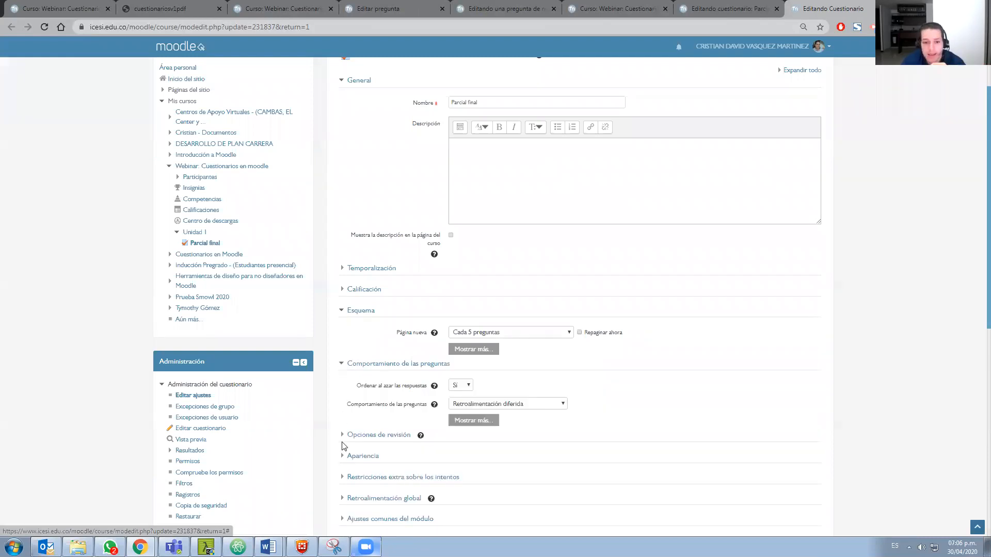
{"action": "left_click", "coordinate": [342, 436]}
{"action": "scroll", "coordinate": [455, 453], "scroll_direction": "down", "scroll_amount": 2}
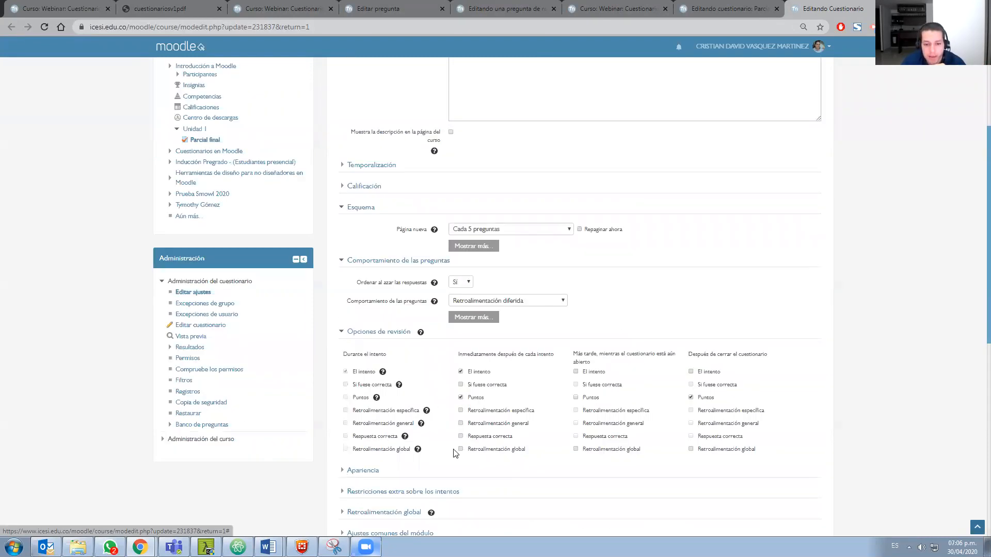
{"action": "left_click", "coordinate": [363, 470]}
{"action": "scroll", "coordinate": [362, 464], "scroll_direction": "down", "scroll_amount": 2}
{"action": "left_click", "coordinate": [470, 428]}
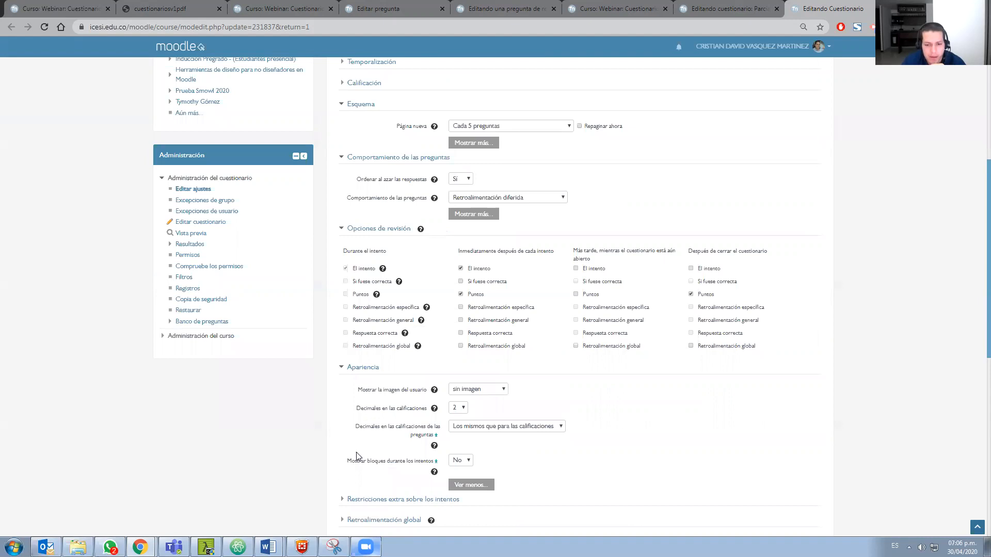
{"action": "scroll", "coordinate": [356, 402], "scroll_direction": "down", "scroll_amount": 2}
Show the additional Esquema options of the quiz and set Método de navegación to Secuencial
{"action": "scroll", "coordinate": [354, 289], "scroll_direction": "up", "scroll_amount": 6}
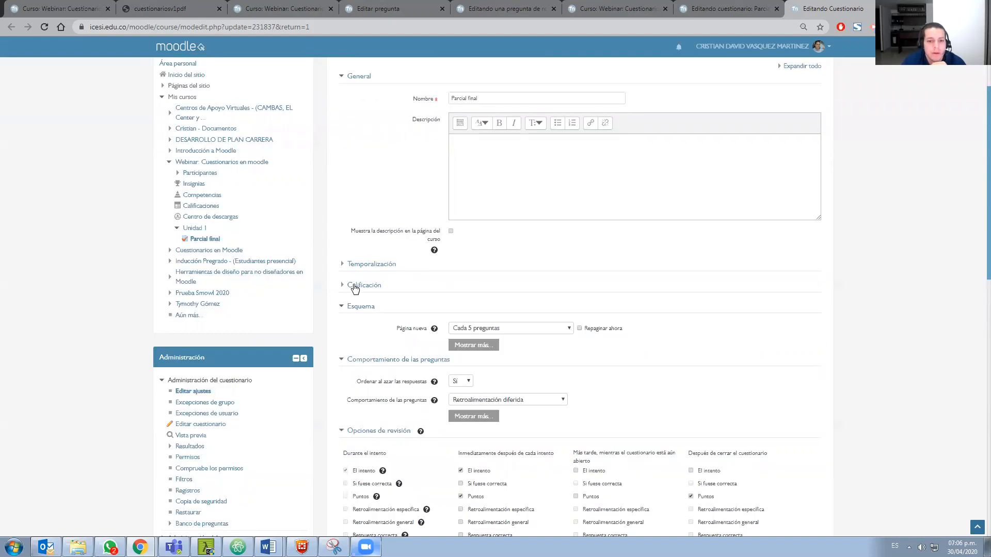
{"action": "scroll", "coordinate": [481, 340], "scroll_direction": "up", "scroll_amount": 1}
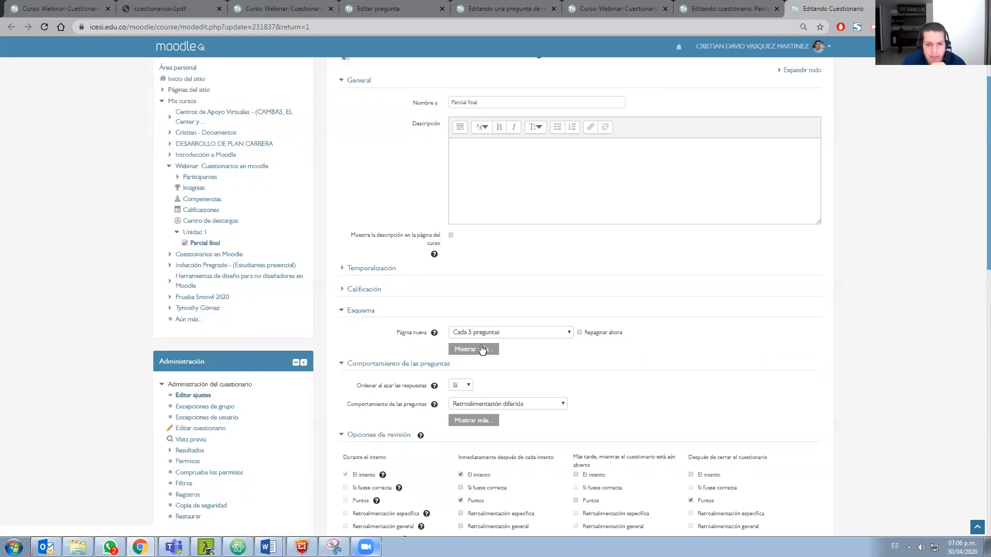
{"action": "left_click", "coordinate": [481, 350]}
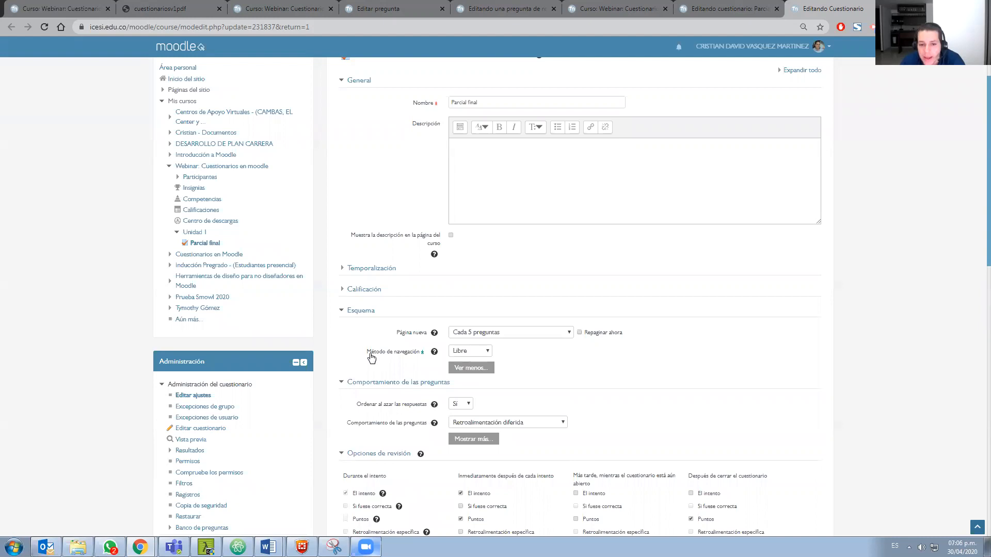
{"action": "left_click", "coordinate": [464, 355]}
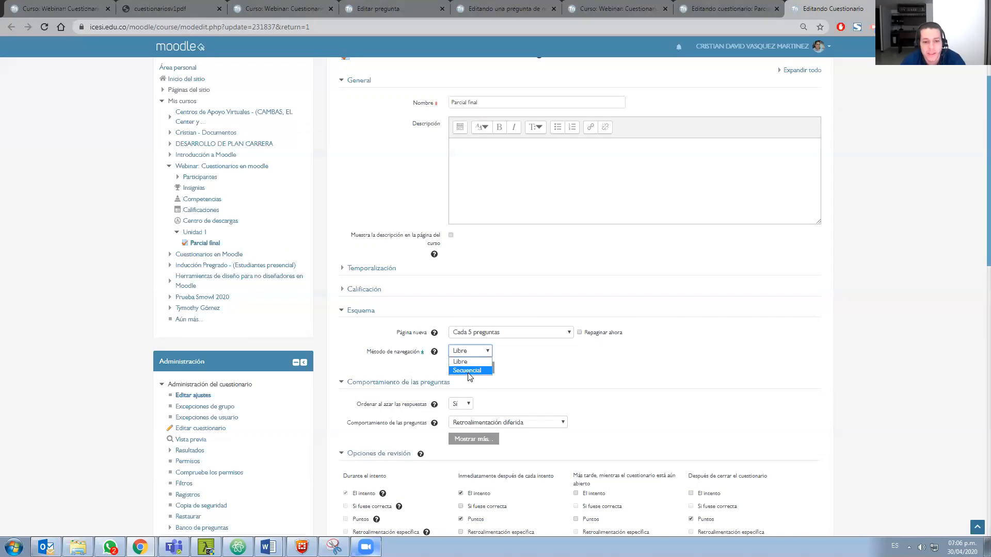
{"action": "left_click", "coordinate": [467, 370]}
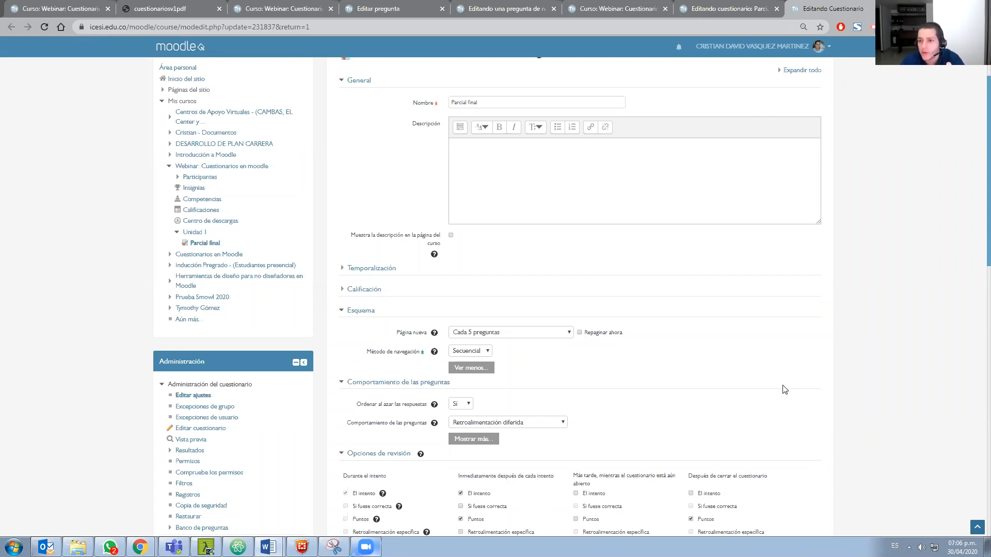
{"action": "scroll", "coordinate": [805, 413], "scroll_direction": "down", "scroll_amount": 1}
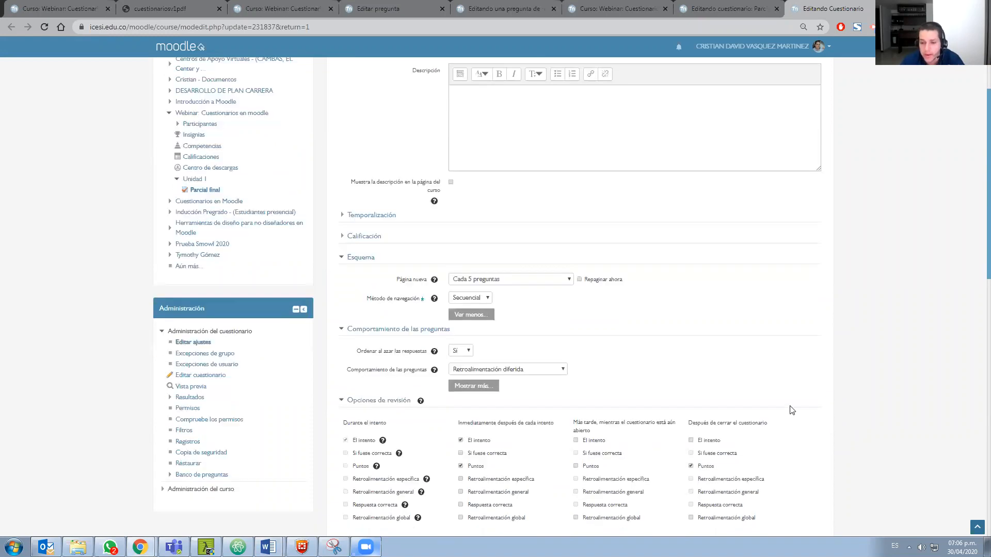
{"action": "scroll", "coordinate": [753, 395], "scroll_direction": "down", "scroll_amount": 2}
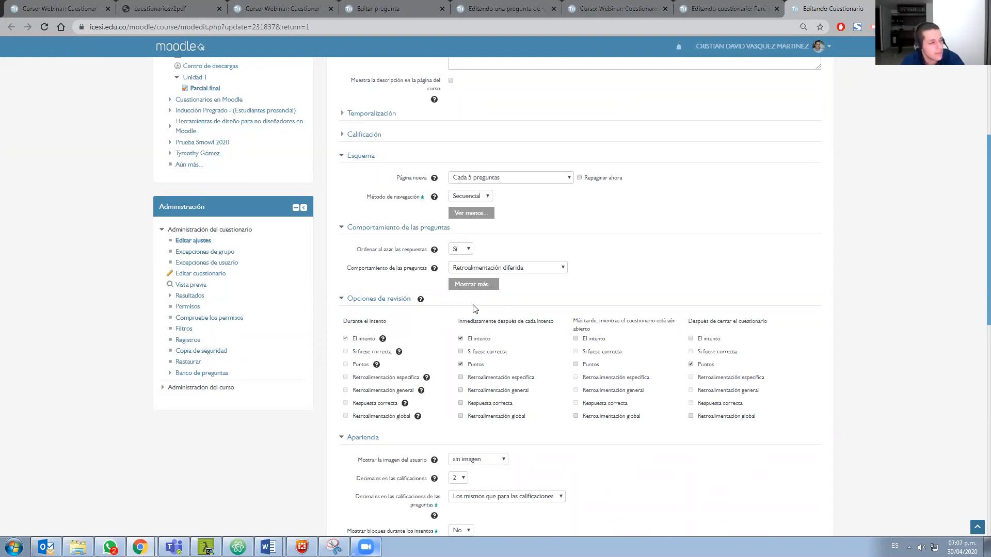
Open the Webinar: Cuestionarios en moodle course page separately from the quiz settings and turn on its editing mode
{"action": "scroll", "coordinate": [439, 304], "scroll_direction": "up", "scroll_amount": 2}
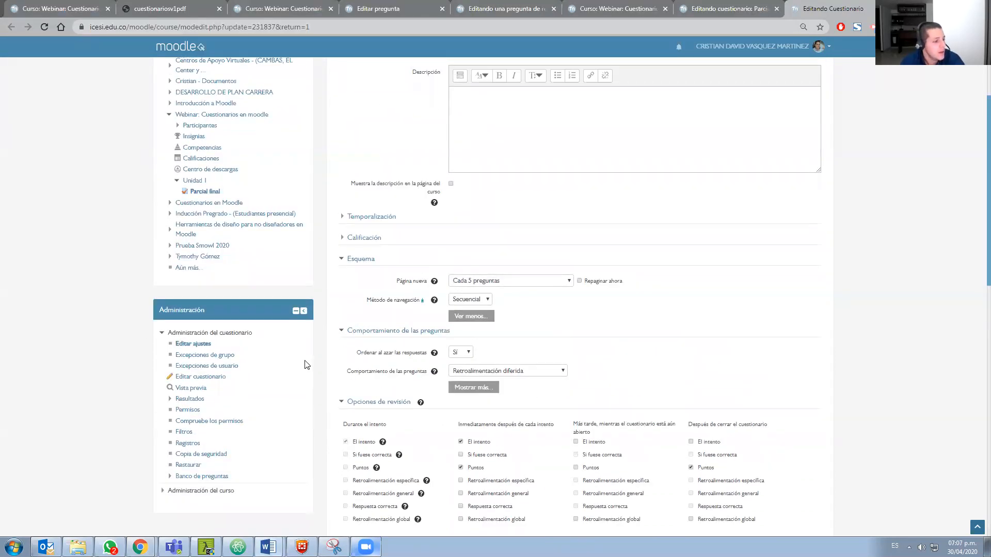
{"action": "scroll", "coordinate": [561, 295], "scroll_direction": "up", "scroll_amount": 2}
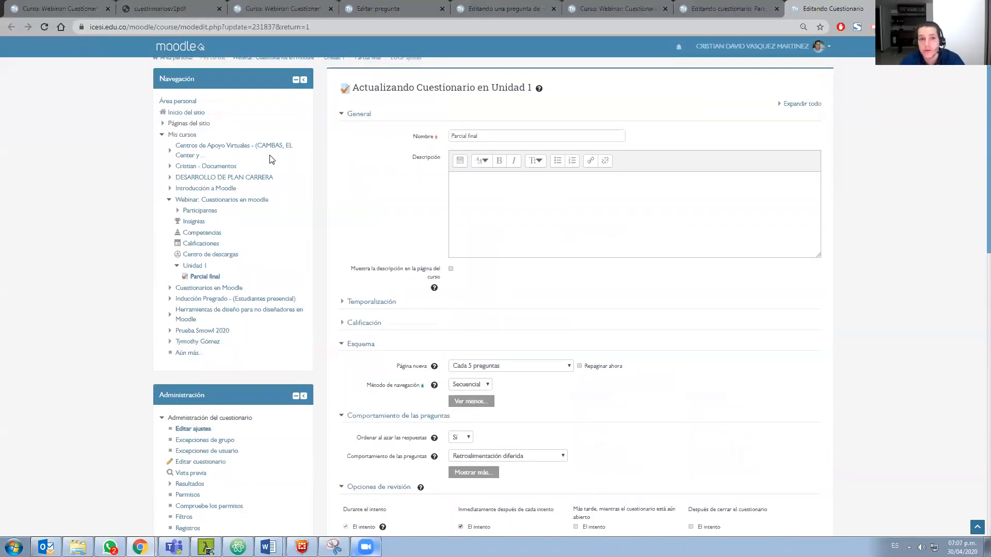
{"action": "scroll", "coordinate": [274, 152], "scroll_direction": "up", "scroll_amount": 2}
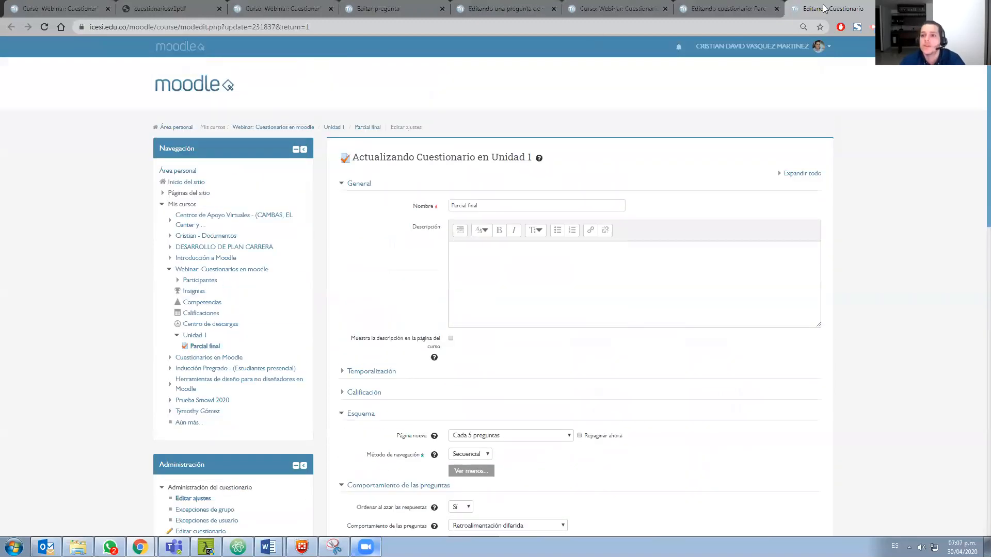
{"action": "middle_click", "coordinate": [273, 127]}
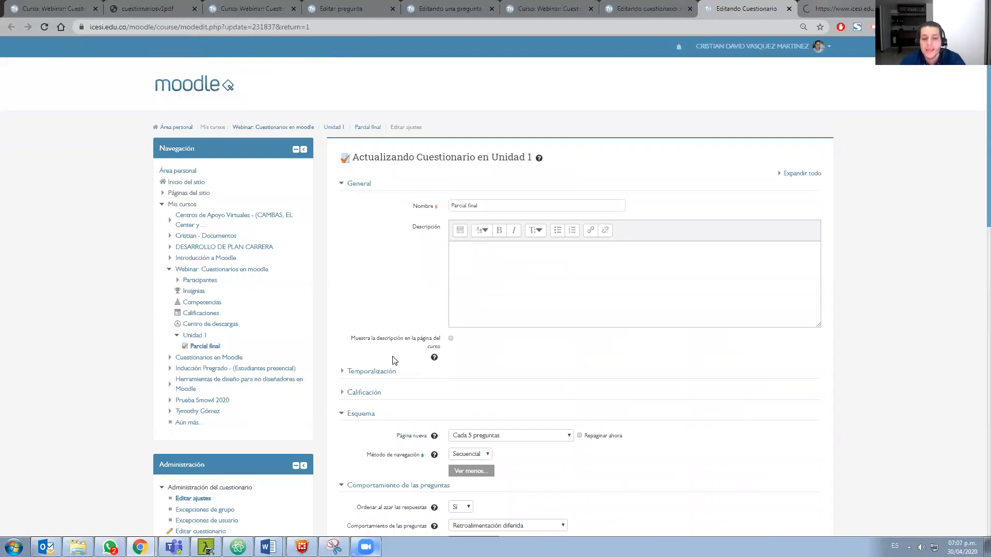
{"action": "key", "text": "ctrl+Tab"}
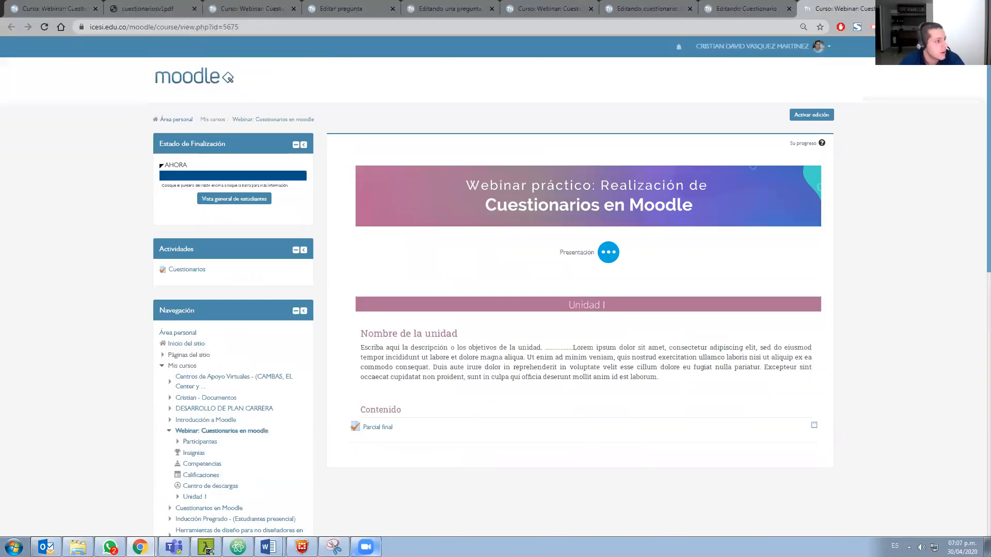
{"action": "scroll", "coordinate": [373, 393], "scroll_direction": "down", "scroll_amount": 1}
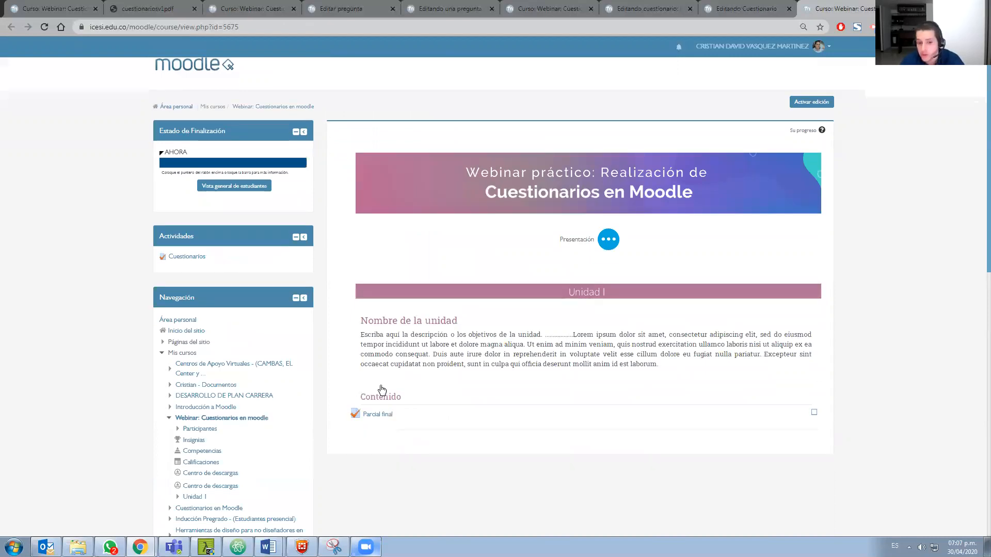
{"action": "scroll", "coordinate": [382, 390], "scroll_direction": "down", "scroll_amount": 1}
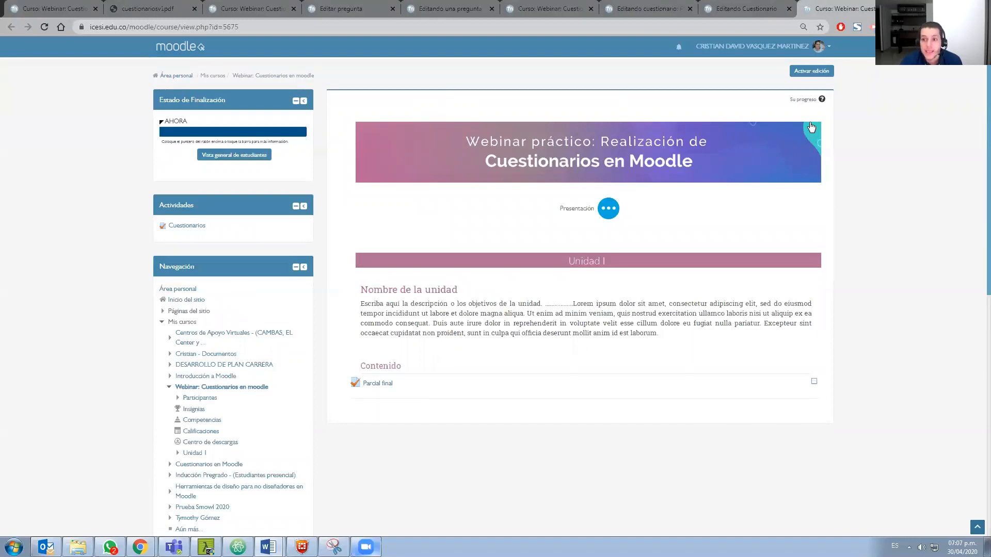
{"action": "scroll", "coordinate": [811, 126], "scroll_direction": "up", "scroll_amount": 1}
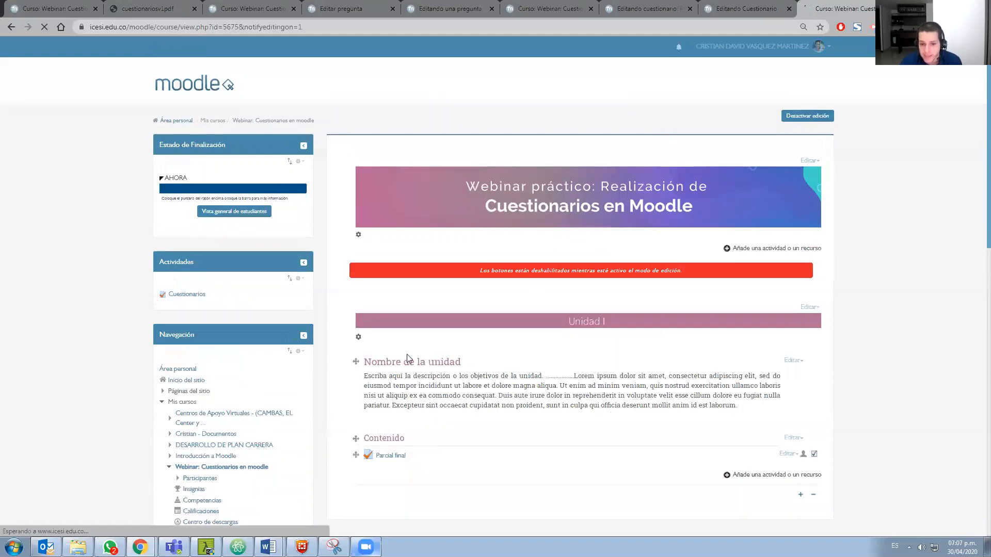
{"action": "scroll", "coordinate": [414, 366], "scroll_direction": "down", "scroll_amount": 2}
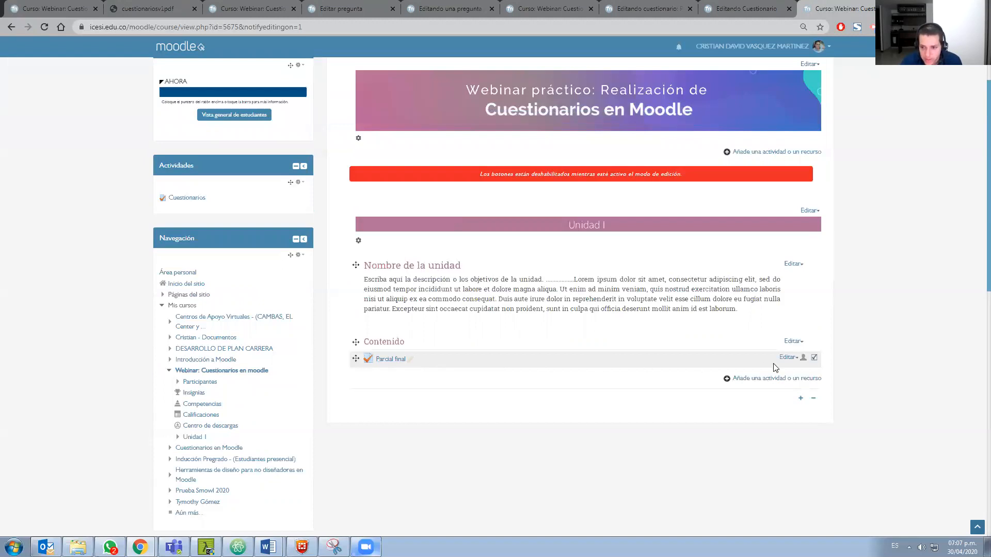
Duplicate the Parcial final quiz in the Contenido section of Unidad 1
{"action": "left_click", "coordinate": [788, 357]}
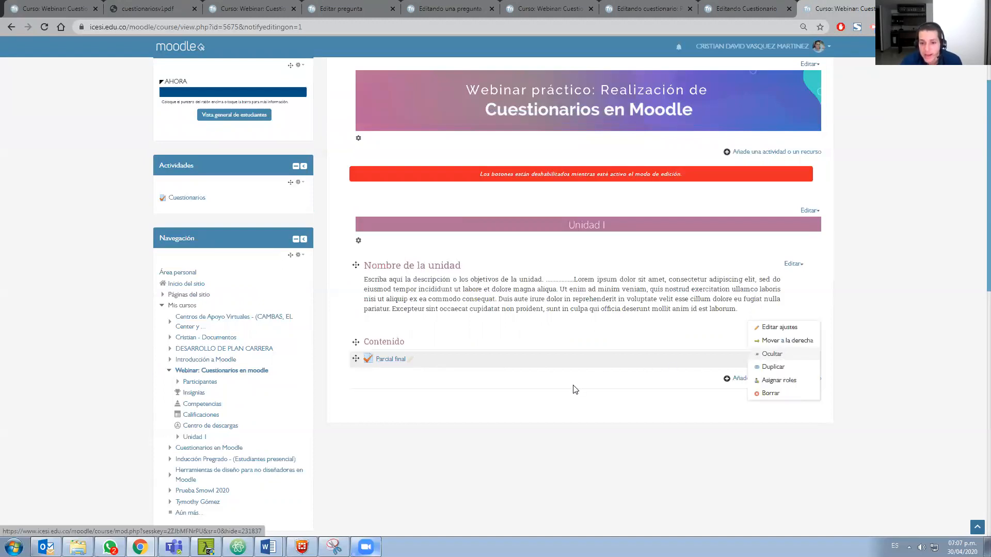
{"action": "left_click", "coordinate": [769, 366]}
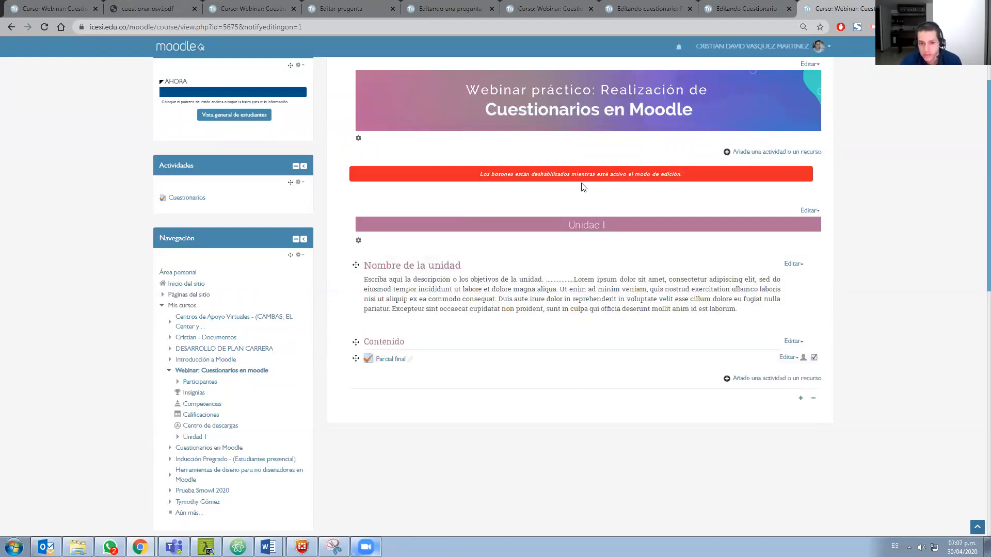
{"action": "left_click", "coordinate": [785, 358]}
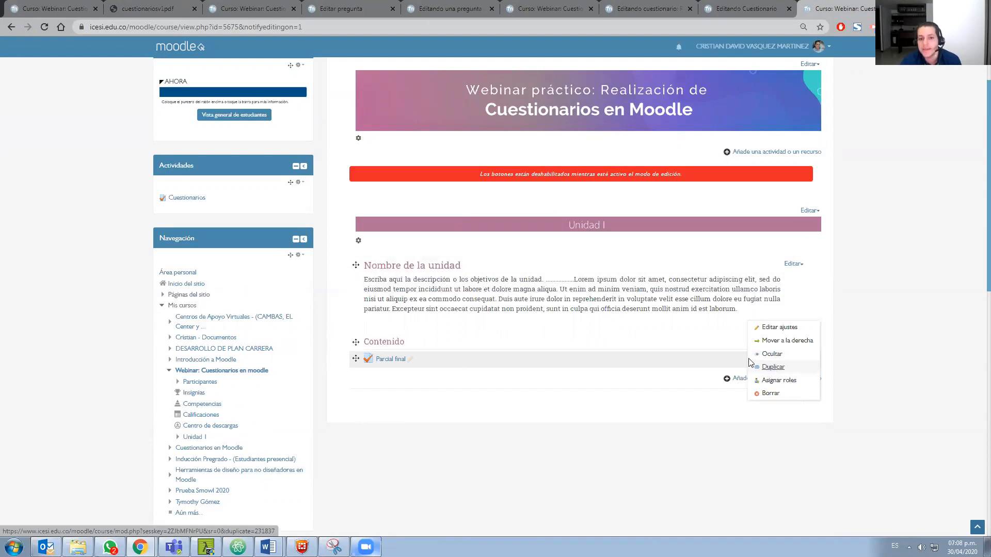
{"action": "left_click", "coordinate": [773, 367]}
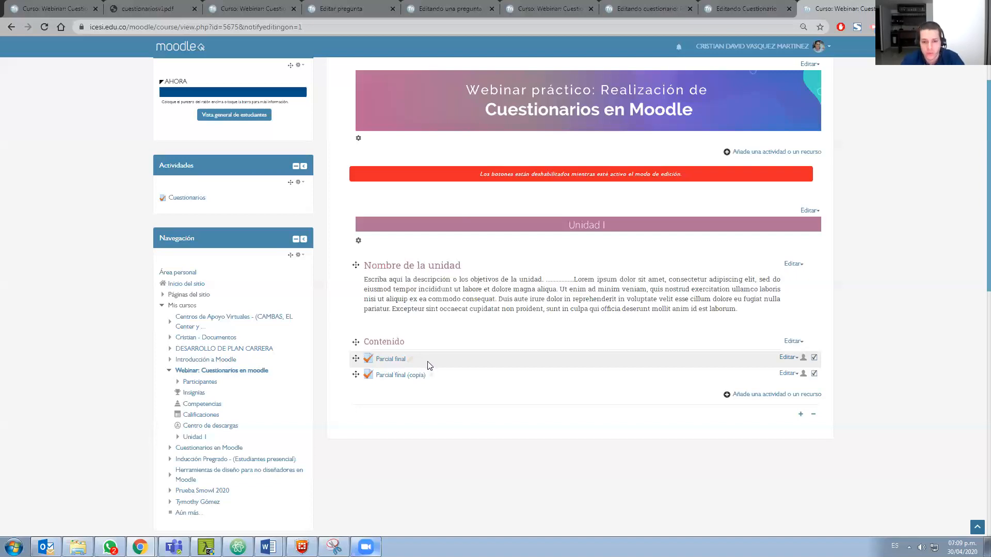
{"action": "scroll", "coordinate": [477, 364], "scroll_direction": "down", "scroll_amount": 2}
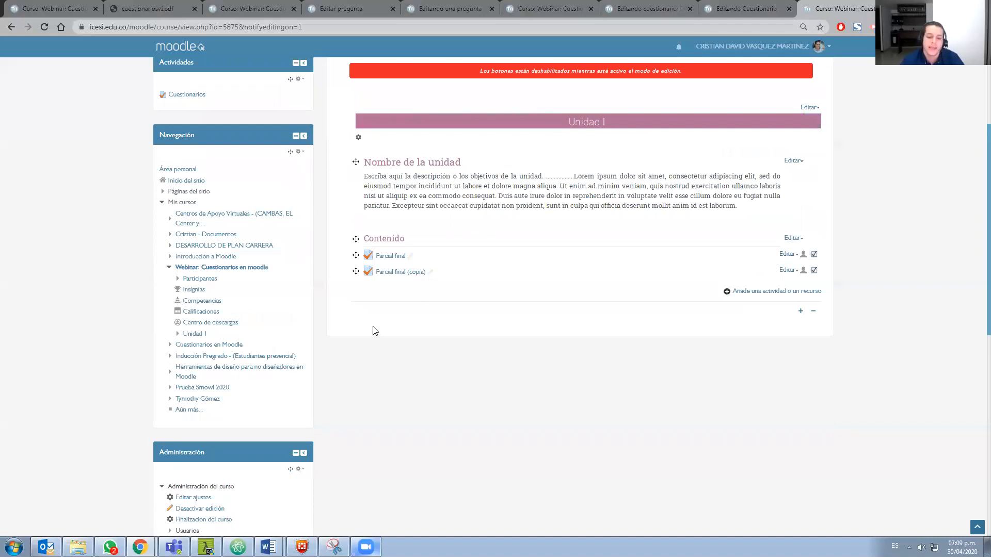
{"action": "scroll", "coordinate": [365, 376], "scroll_direction": "down", "scroll_amount": 4}
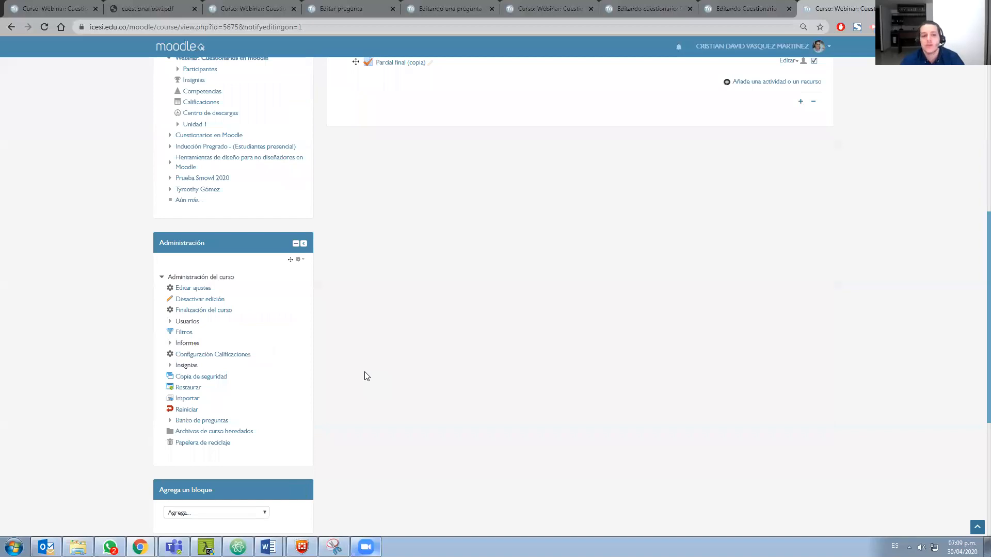
{"action": "scroll", "coordinate": [365, 376], "scroll_direction": "down", "scroll_amount": 1}
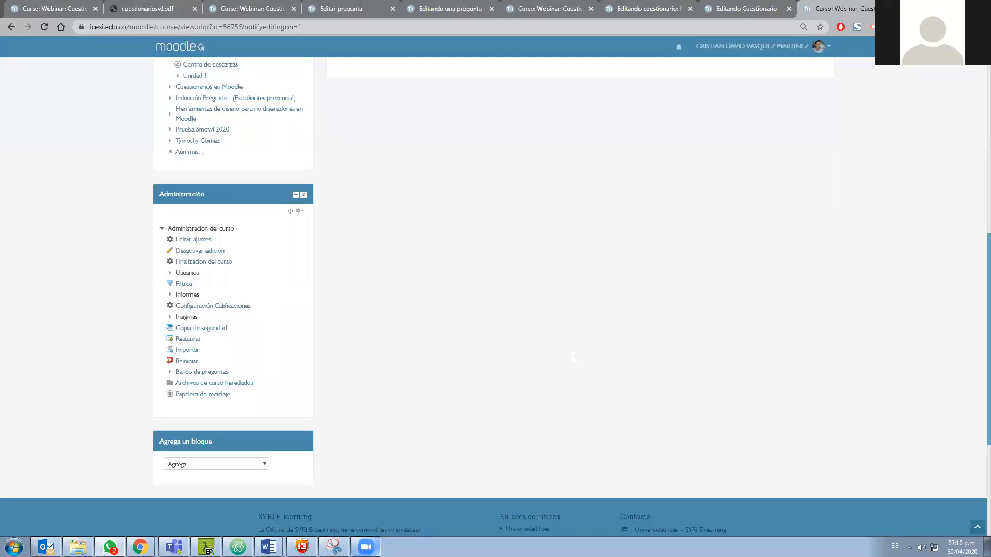
{"action": "scroll", "coordinate": [571, 361], "scroll_direction": "up", "scroll_amount": 10}
{"action": "scroll", "coordinate": [549, 350], "scroll_direction": "down", "scroll_amount": 2}
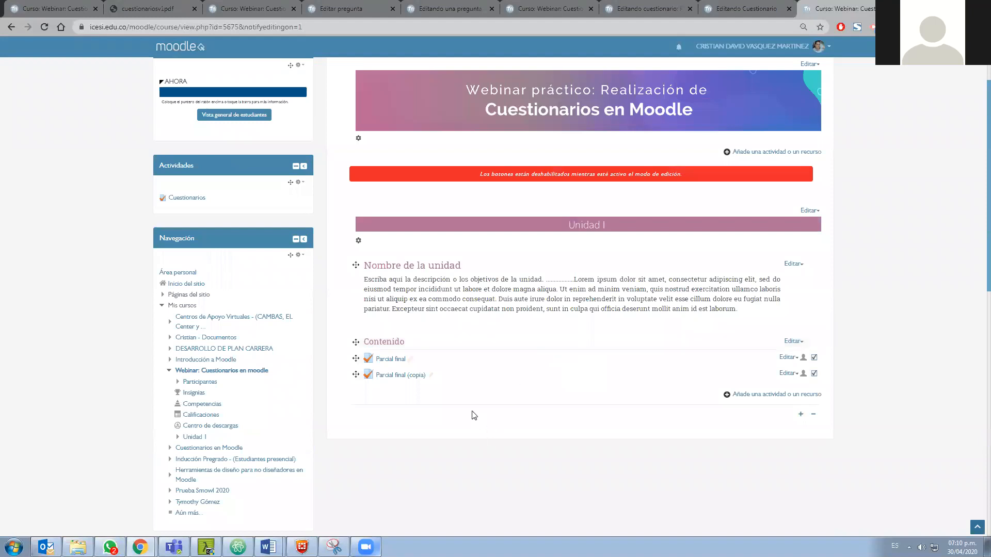
Open the Parcial final quiz from the Contenido section of Unidad 1 separately from the course page
{"action": "scroll", "coordinate": [440, 467], "scroll_direction": "up", "scroll_amount": 2}
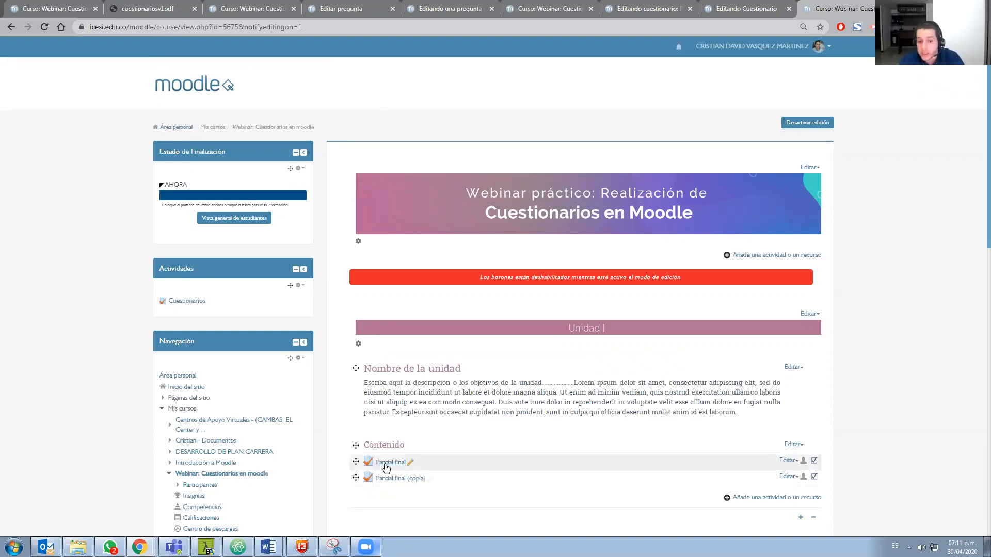
{"action": "middle_click", "coordinate": [406, 466]}
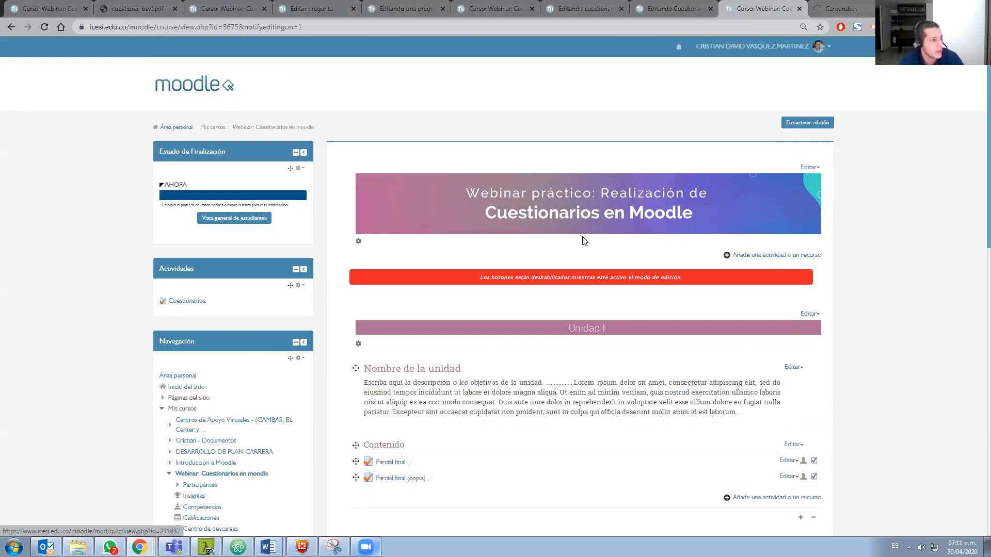
{"action": "left_click", "coordinate": [846, 9]}
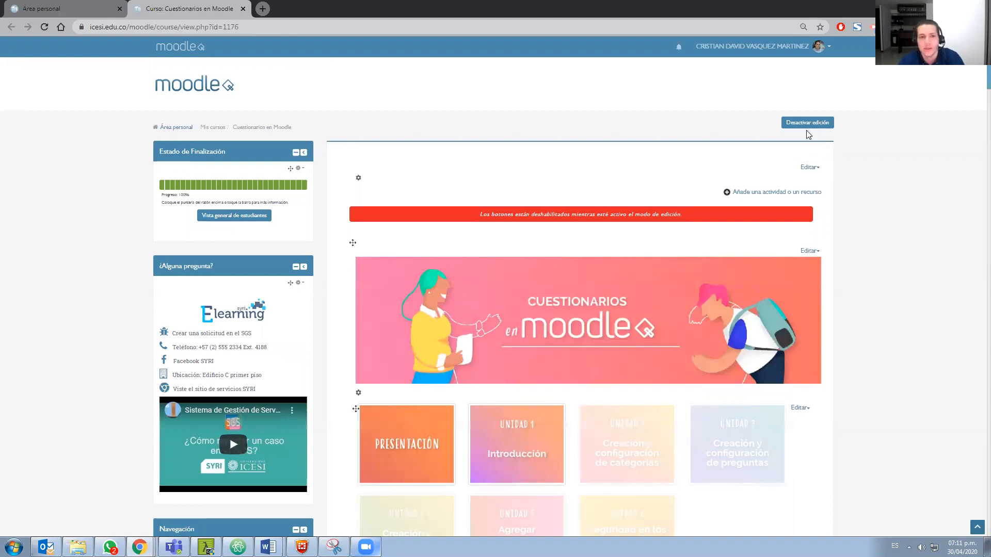
Turn on editing in the Cuestionarios en Moodle course and open the Prueba de conocimiento - Unidad 1 quiz
{"action": "left_click", "coordinate": [802, 124]}
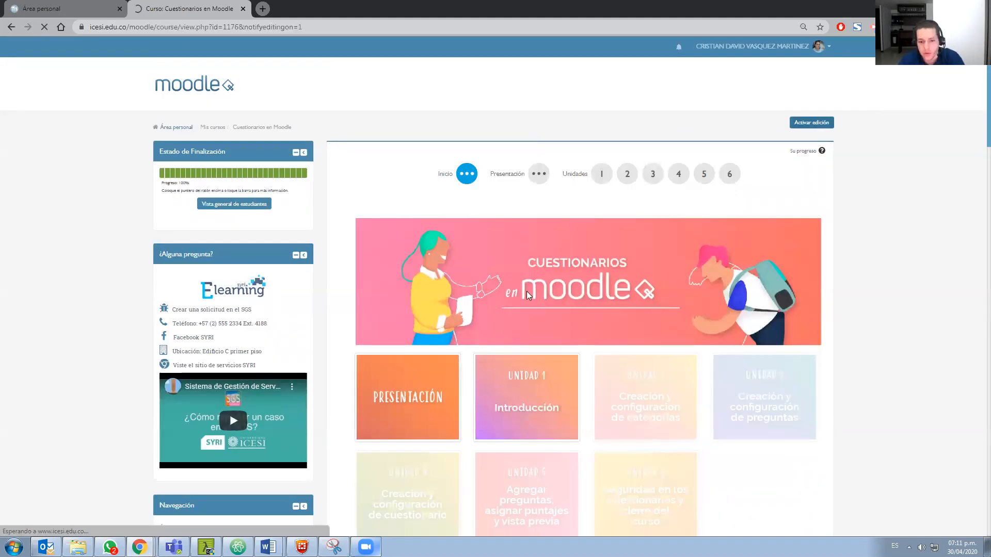
{"action": "scroll", "coordinate": [510, 320], "scroll_direction": "down", "scroll_amount": 5}
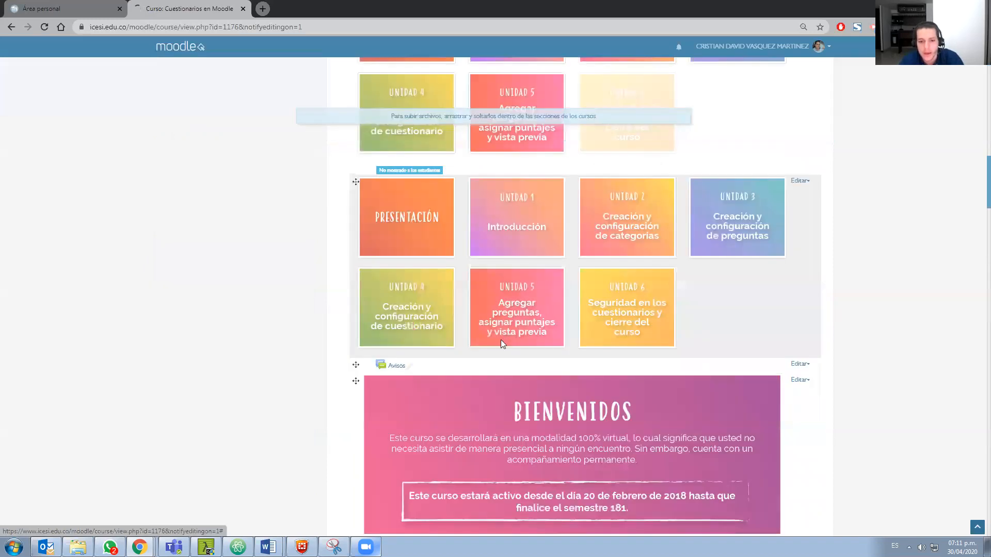
{"action": "scroll", "coordinate": [501, 339], "scroll_direction": "down", "scroll_amount": 10}
{"action": "scroll", "coordinate": [436, 257], "scroll_direction": "down", "scroll_amount": 3}
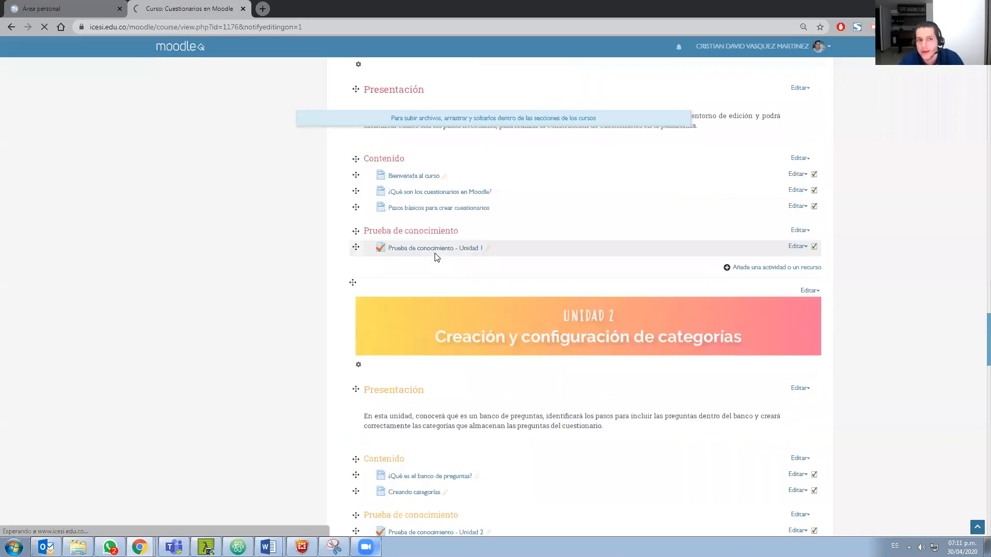
{"action": "left_click", "coordinate": [435, 248]}
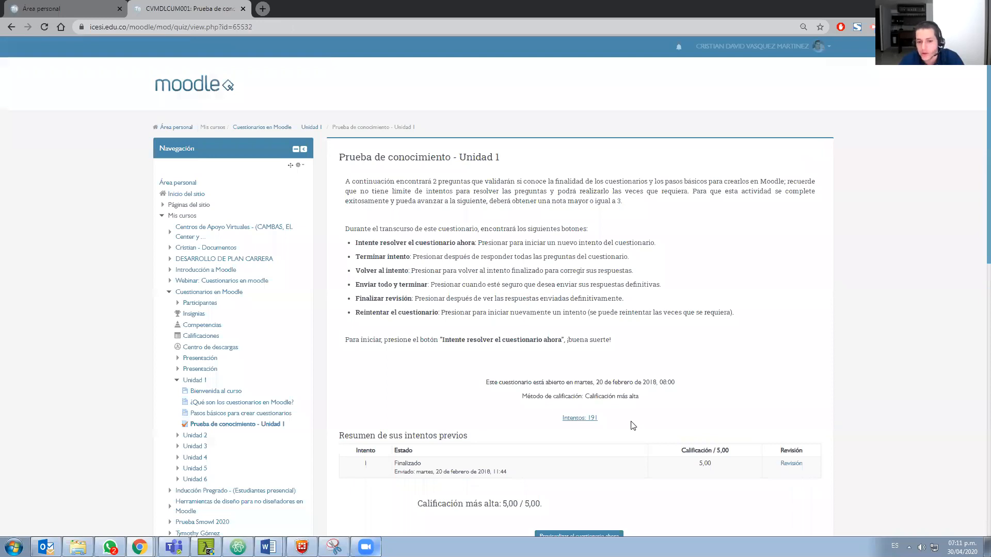
View the attempts report of the Prueba de conocimiento - Unidad 1 quiz, examine its report options, and return to the quiz page
{"action": "left_click", "coordinate": [580, 417]}
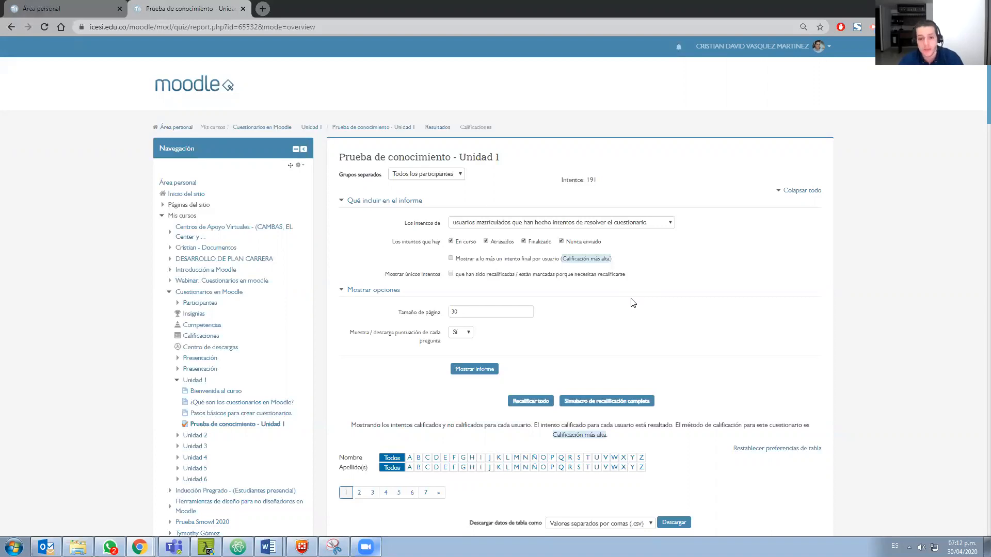
{"action": "scroll", "coordinate": [594, 405], "scroll_direction": "down", "scroll_amount": 2}
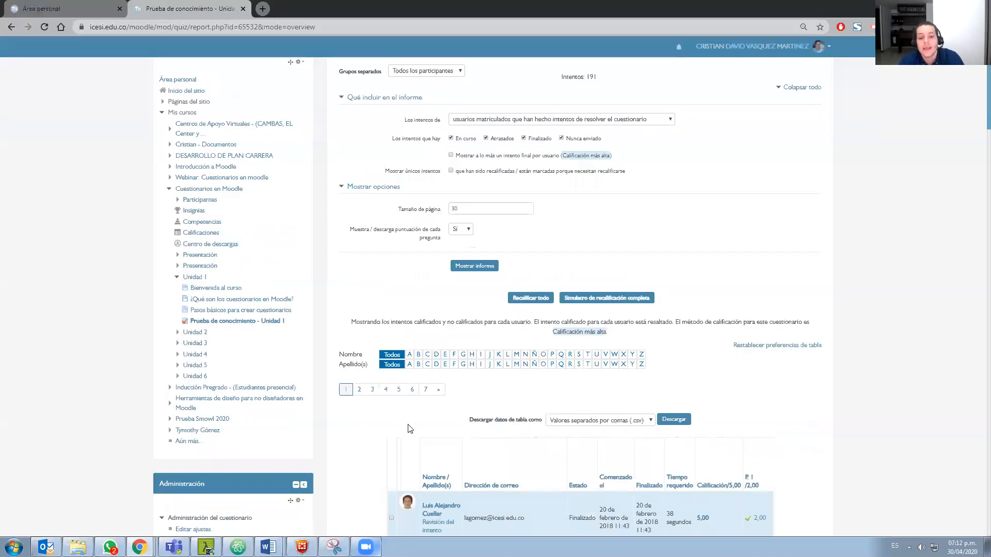
{"action": "scroll", "coordinate": [410, 429], "scroll_direction": "down", "scroll_amount": 1}
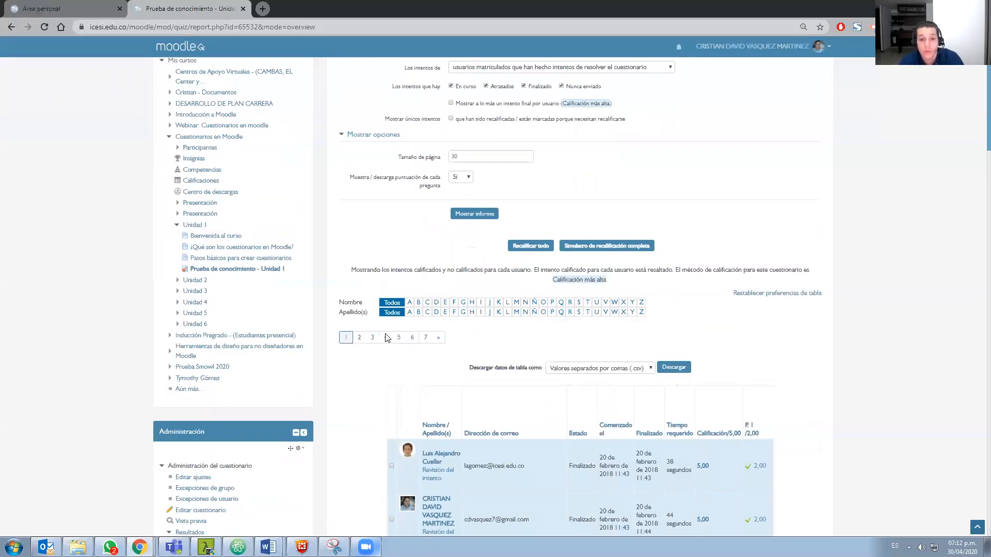
{"action": "scroll", "coordinate": [387, 338], "scroll_direction": "up", "scroll_amount": 3}
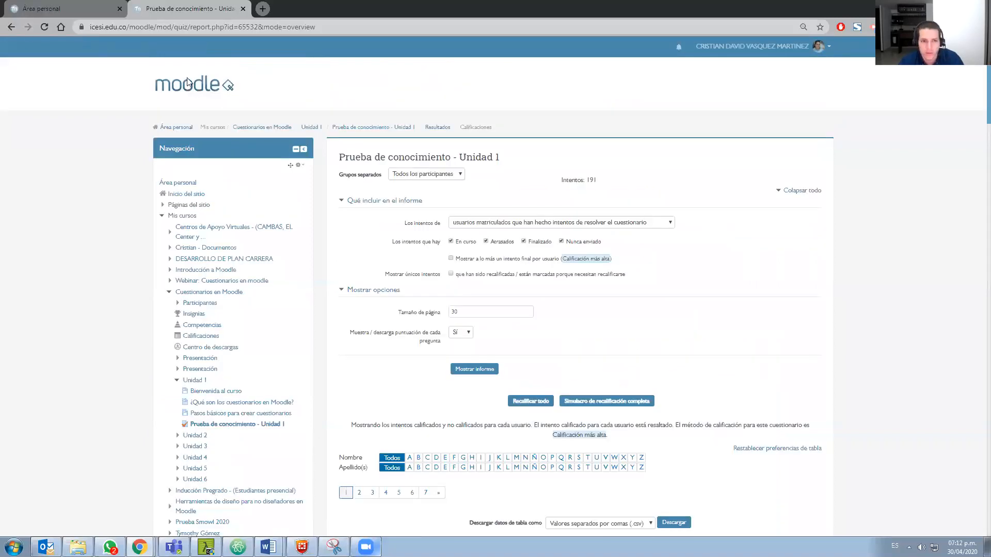
{"action": "key", "text": "alt+Left"}
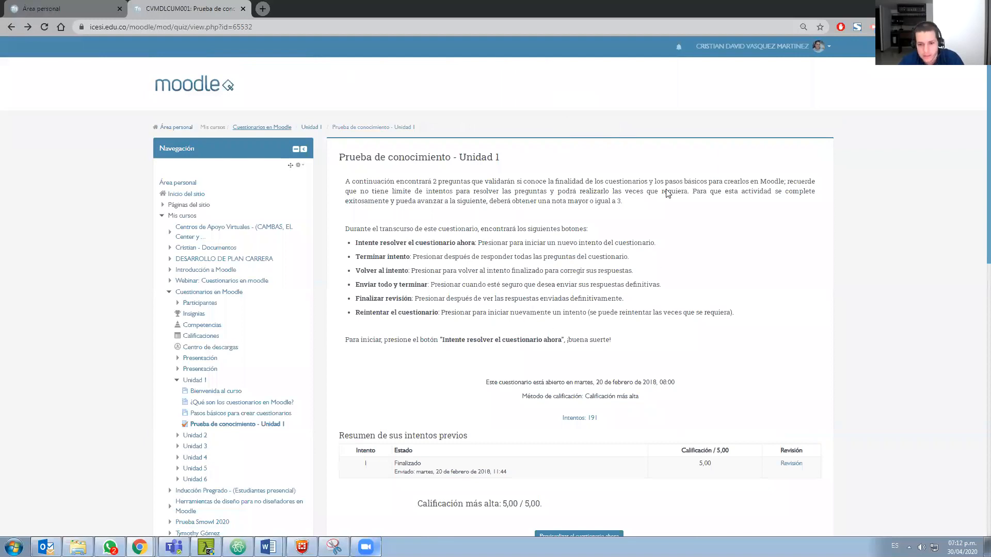
Reopen the attempts report of the Unidad 1 quiz and select the first two attempts in the table
{"action": "left_click", "coordinate": [580, 418]}
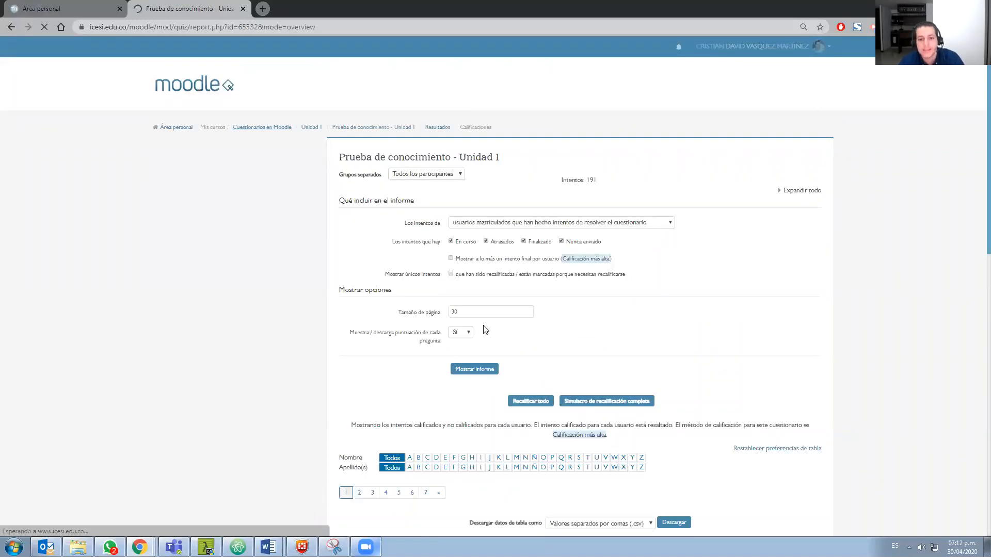
{"action": "scroll", "coordinate": [485, 330], "scroll_direction": "down", "scroll_amount": 5}
{"action": "left_click", "coordinate": [391, 363]}
{"action": "left_click", "coordinate": [391, 416]}
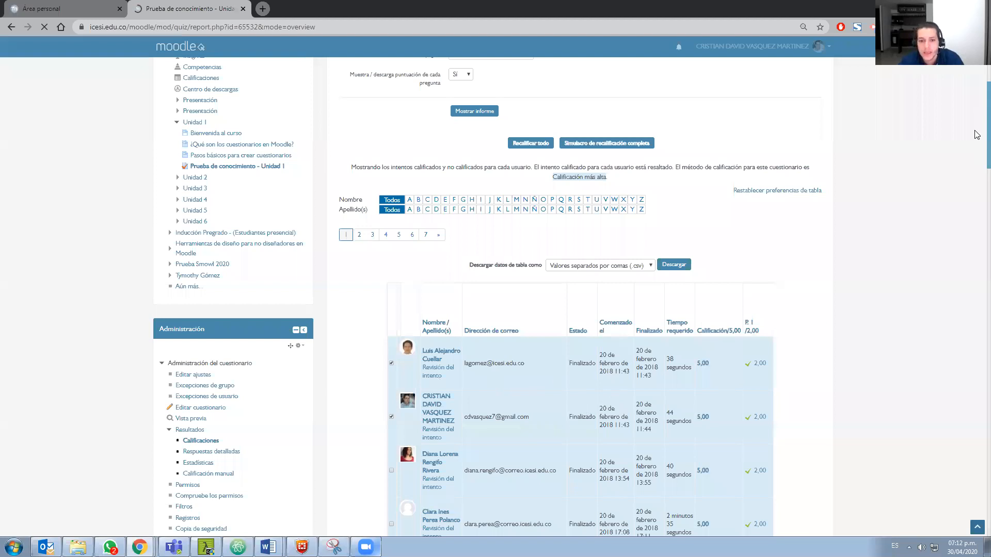
Examine the attempts table with its grades, the regrade and delete options for selected attempts, and the grade distribution bar chart
{"action": "scroll", "coordinate": [977, 139], "scroll_direction": "down", "scroll_amount": 1}
{"action": "scroll", "coordinate": [977, 433], "scroll_direction": "down", "scroll_amount": 20}
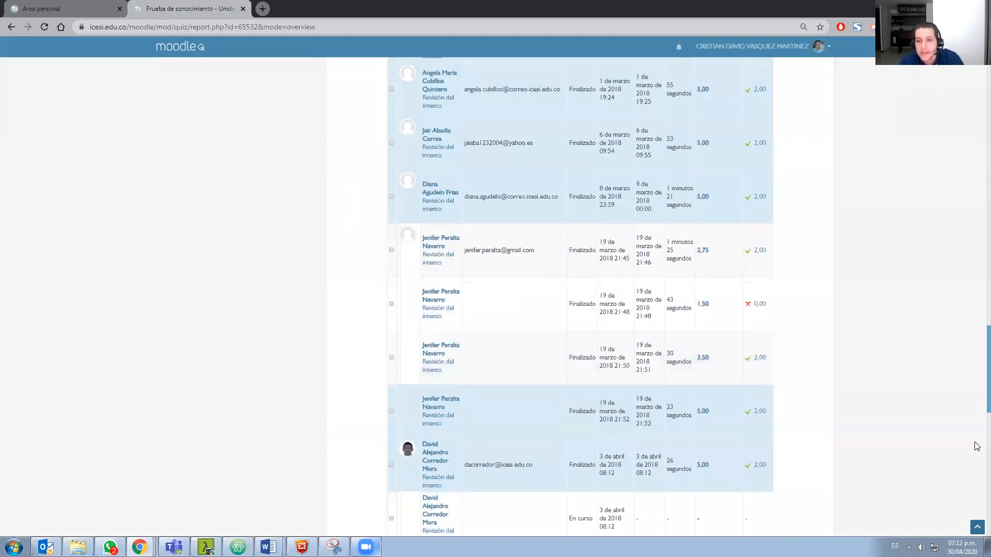
{"action": "scroll", "coordinate": [976, 446], "scroll_direction": "down", "scroll_amount": 8}
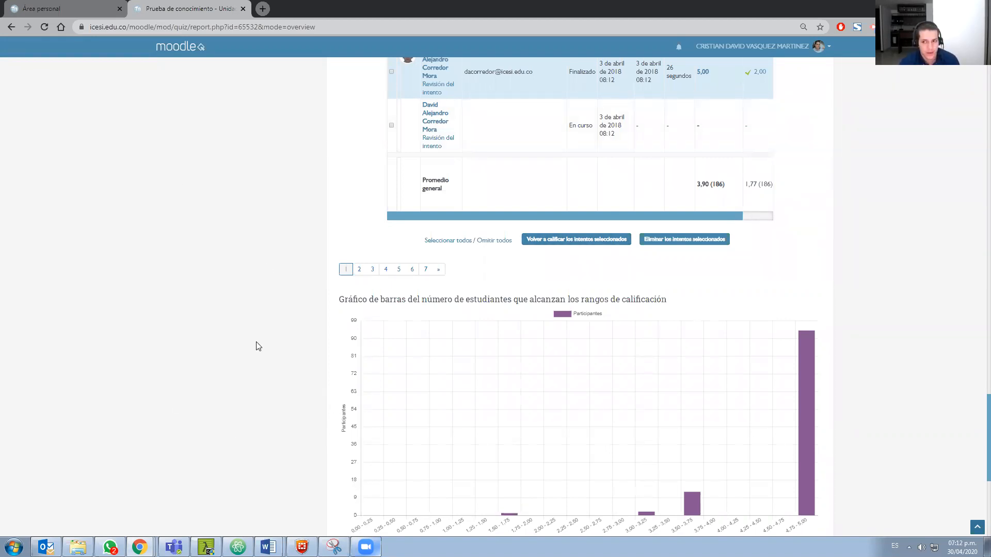
{"action": "scroll", "coordinate": [258, 346], "scroll_direction": "up", "scroll_amount": 5}
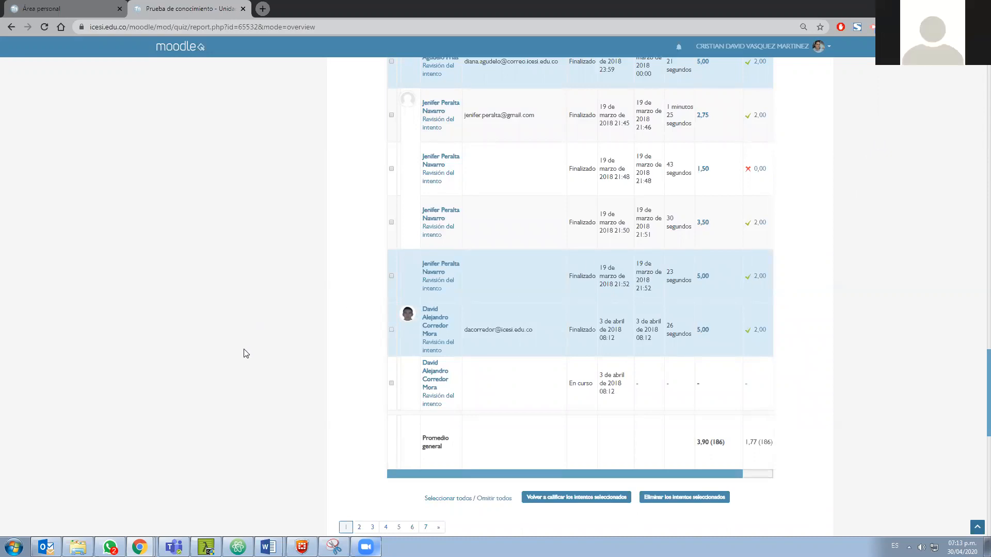
{"action": "scroll", "coordinate": [246, 356], "scroll_direction": "up", "scroll_amount": 15}
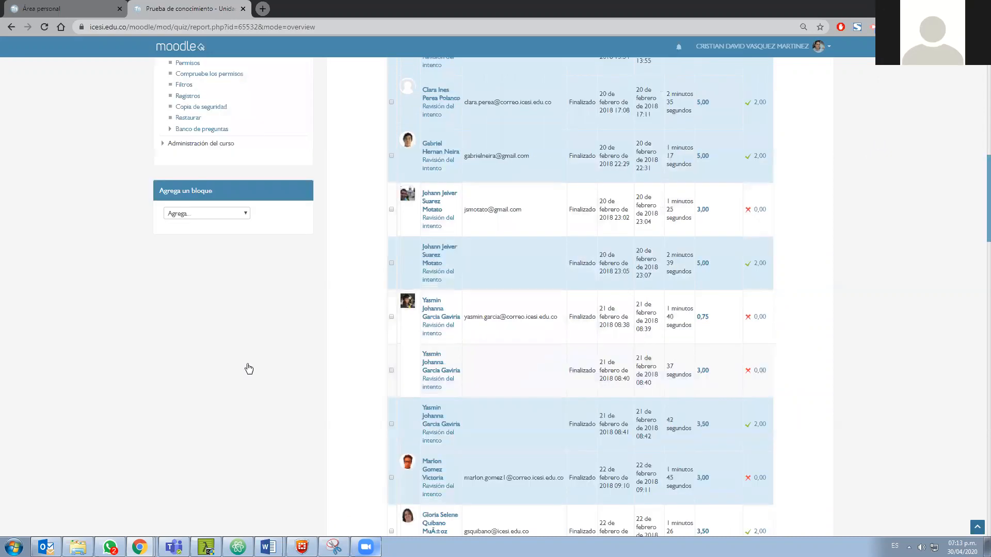
{"action": "scroll", "coordinate": [249, 369], "scroll_direction": "up", "scroll_amount": 10}
{"action": "scroll", "coordinate": [248, 369], "scroll_direction": "down", "scroll_amount": 1}
{"action": "scroll", "coordinate": [248, 369], "scroll_direction": "up", "scroll_amount": 1}
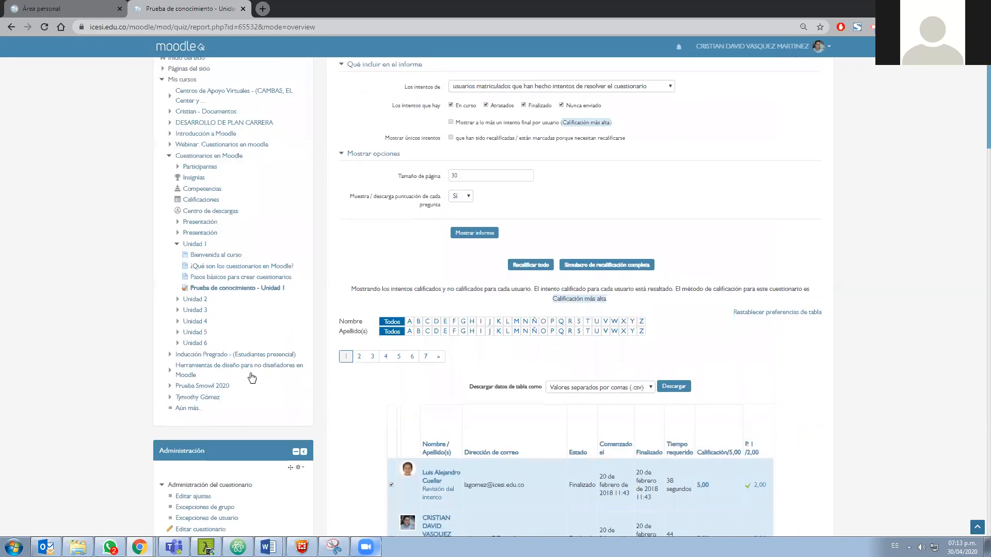
{"action": "scroll", "coordinate": [252, 378], "scroll_direction": "up", "scroll_amount": 3}
{"action": "scroll", "coordinate": [252, 378], "scroll_direction": "down", "scroll_amount": 2}
{"action": "scroll", "coordinate": [252, 378], "scroll_direction": "down", "scroll_amount": 2}
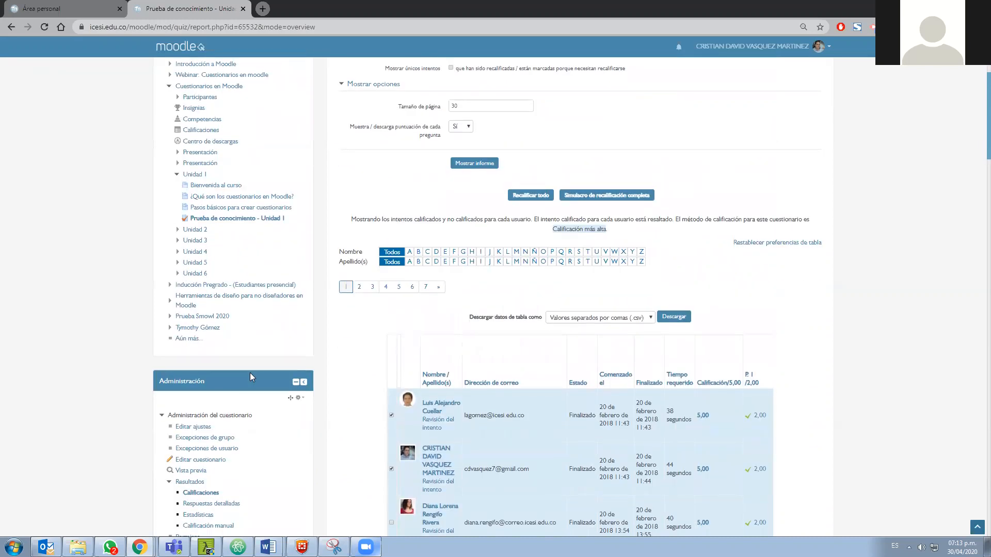
{"action": "scroll", "coordinate": [251, 377], "scroll_direction": "up", "scroll_amount": 2}
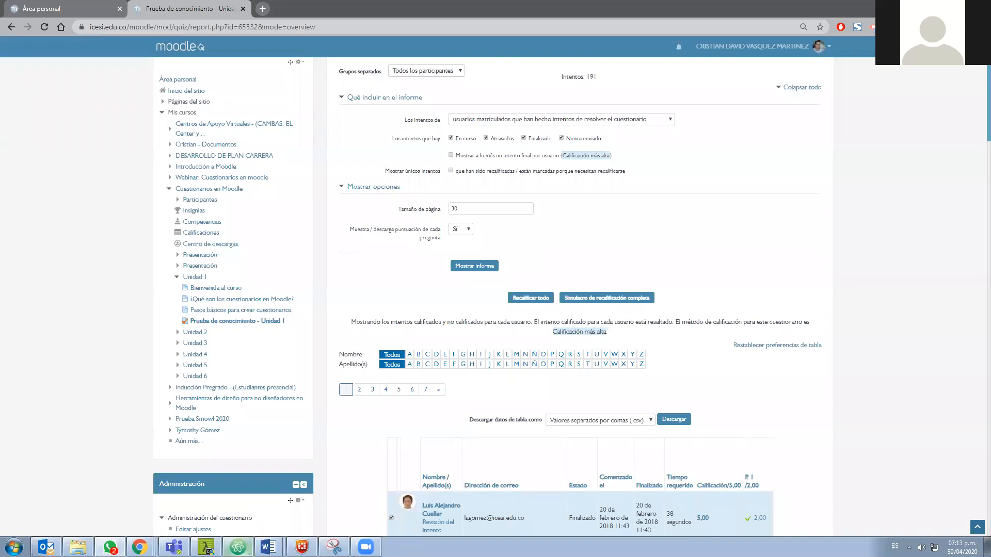
{"action": "scroll", "coordinate": [103, 232], "scroll_direction": "up", "scroll_amount": 2}
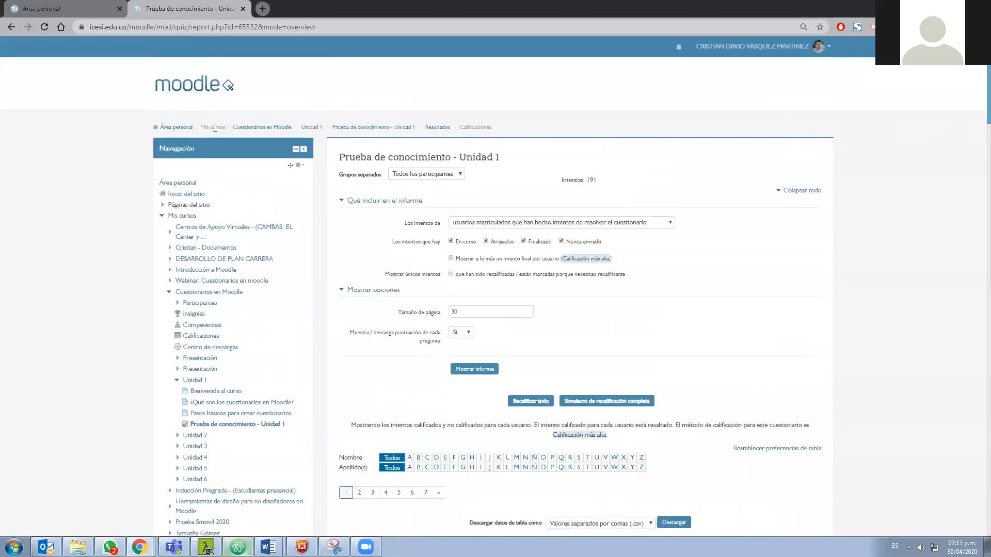
Return to the Webinar: Cuestionarios en moodle course page and open its Parcial final quiz
{"action": "middle_click", "coordinate": [247, 128]}
{"action": "left_click", "coordinate": [105, 5]}
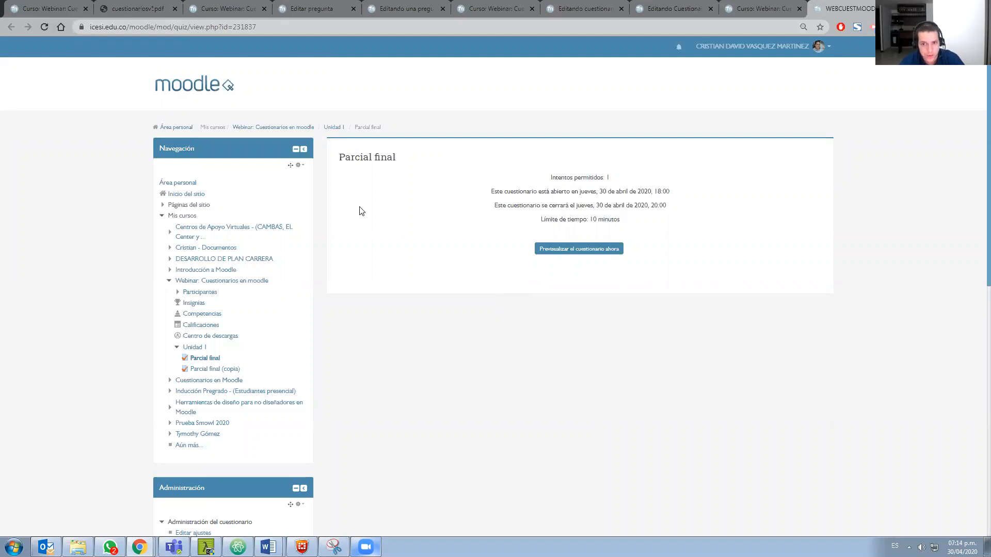
{"action": "left_click", "coordinate": [279, 127]}
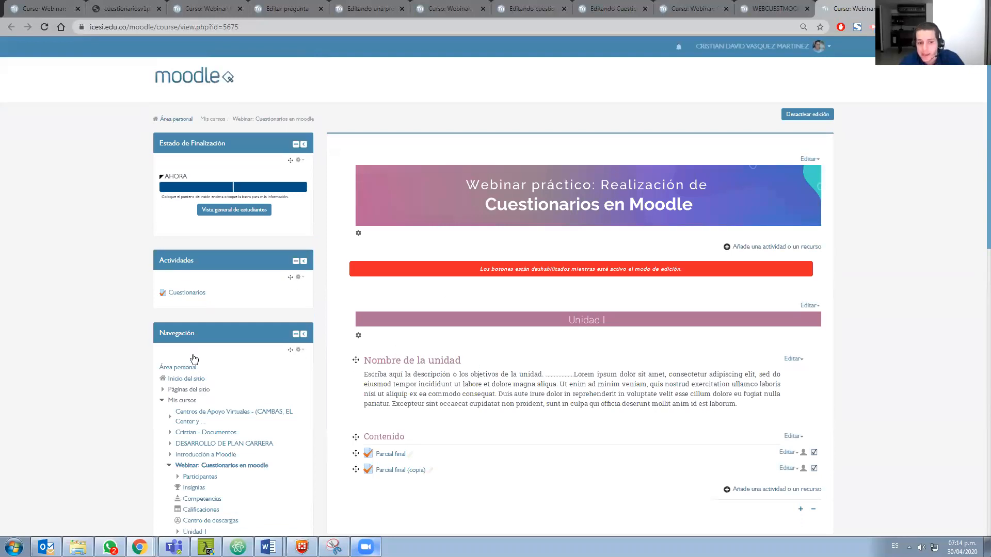
{"action": "scroll", "coordinate": [207, 363], "scroll_direction": "down", "scroll_amount": 2}
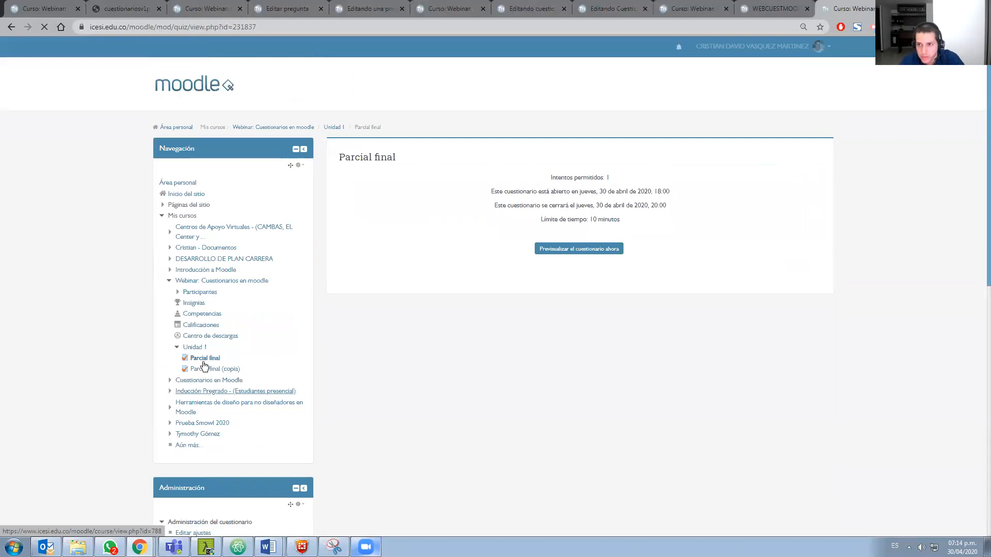
Open the question editing of Parcial final and view the categories offered for adding questions from the question bank
{"action": "scroll", "coordinate": [599, 295], "scroll_direction": "down", "scroll_amount": 4}
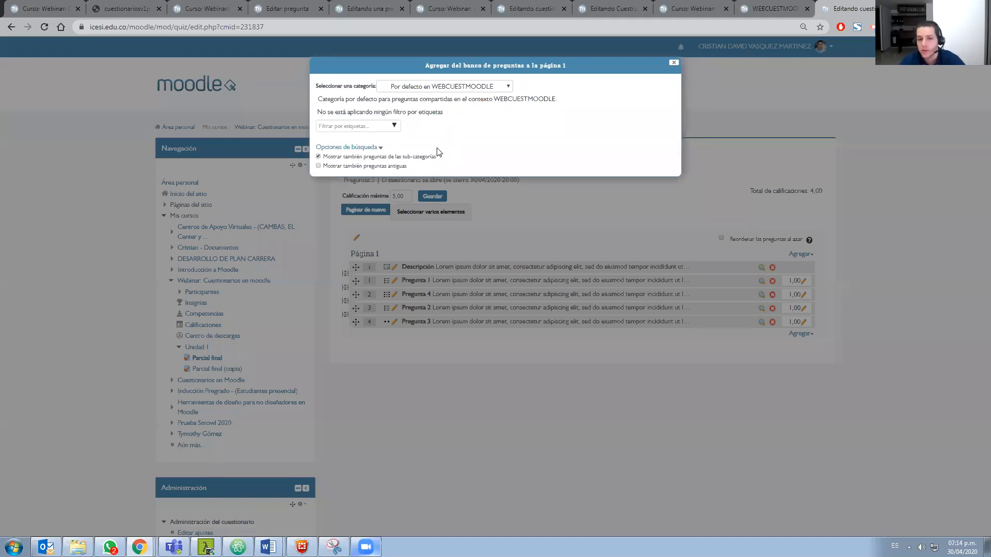
{"action": "left_click", "coordinate": [454, 86]}
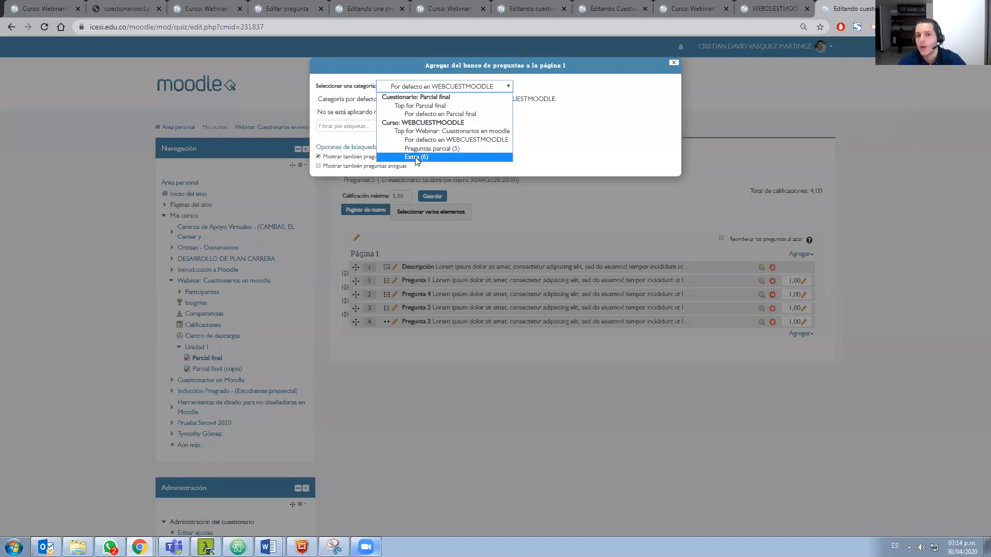
{"action": "left_click", "coordinate": [515, 198]}
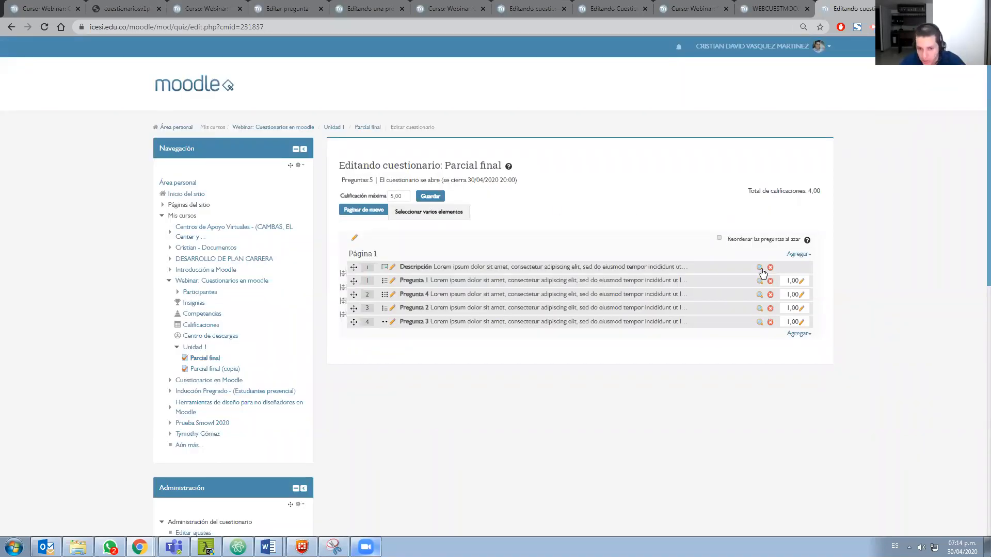
Add one random question from the Extra category to the end of the Parcial final quiz
{"action": "left_click", "coordinate": [799, 334]}
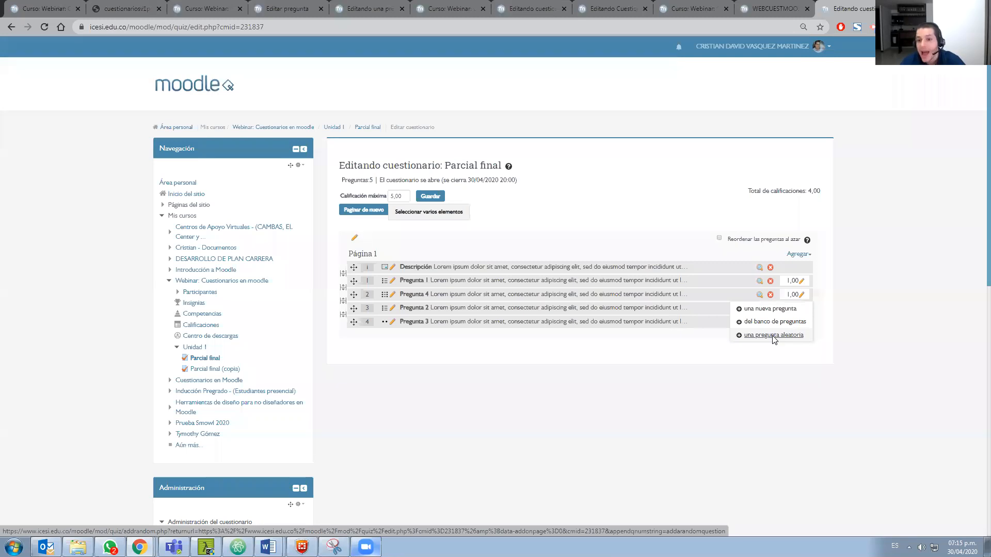
{"action": "left_click", "coordinate": [774, 337]}
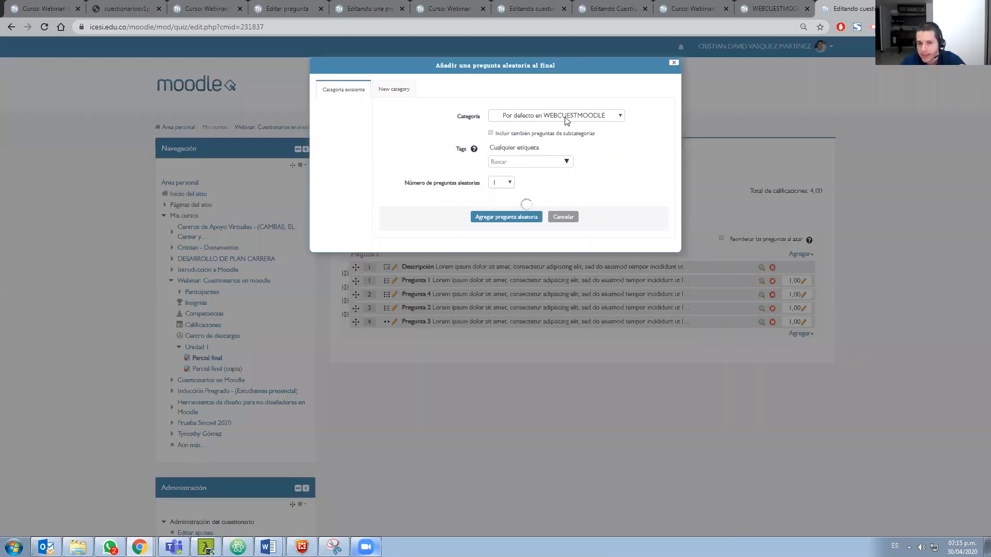
{"action": "left_click", "coordinate": [567, 116]}
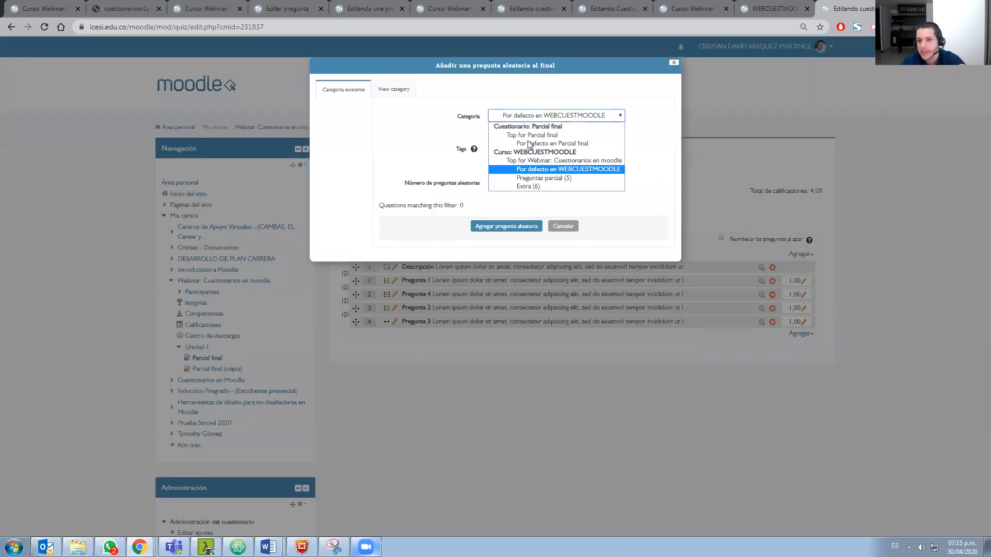
{"action": "left_click", "coordinate": [528, 186]}
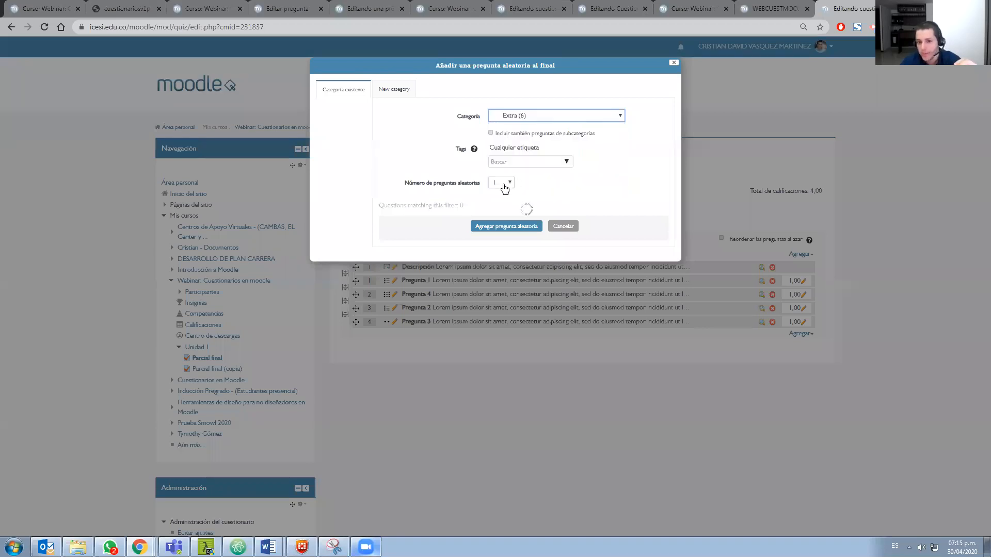
{"action": "left_click", "coordinate": [514, 341]}
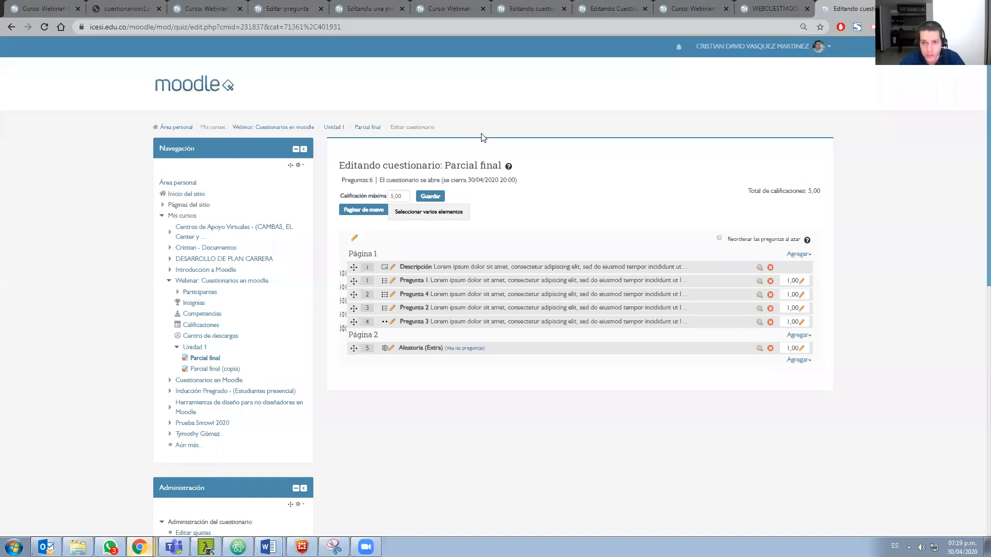
Switch to the browser window with the Cuestionarios en Moodle course and open its Prueba de conocimiento - Unidad 1 quiz
{"action": "left_click", "coordinate": [139, 547]}
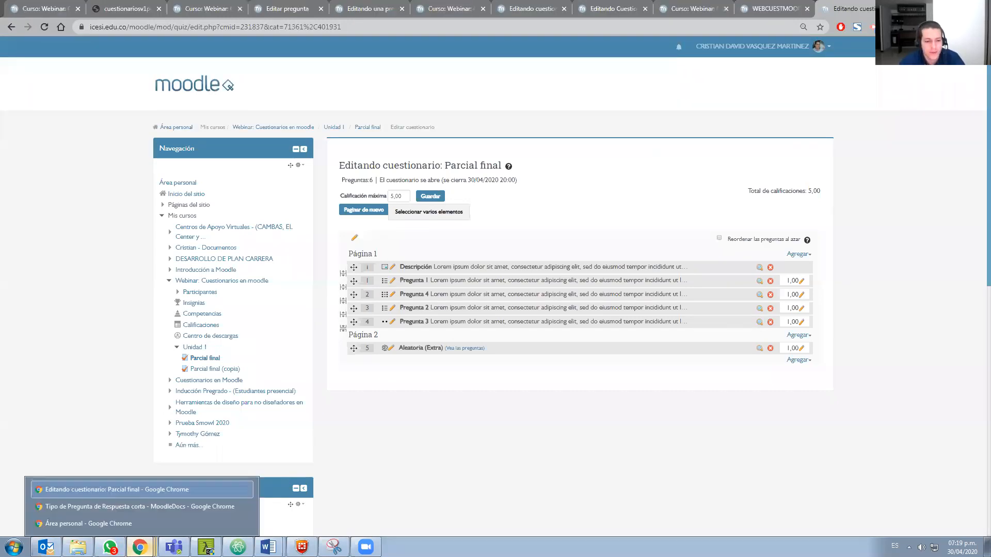
{"action": "left_click", "coordinate": [152, 508]}
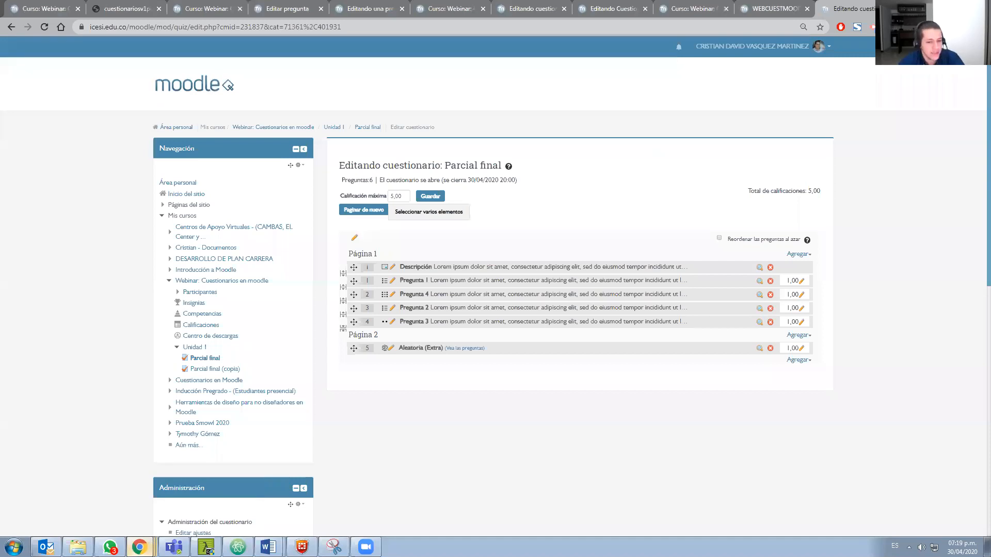
{"action": "left_click", "coordinate": [139, 546]}
{"action": "left_click", "coordinate": [150, 524]}
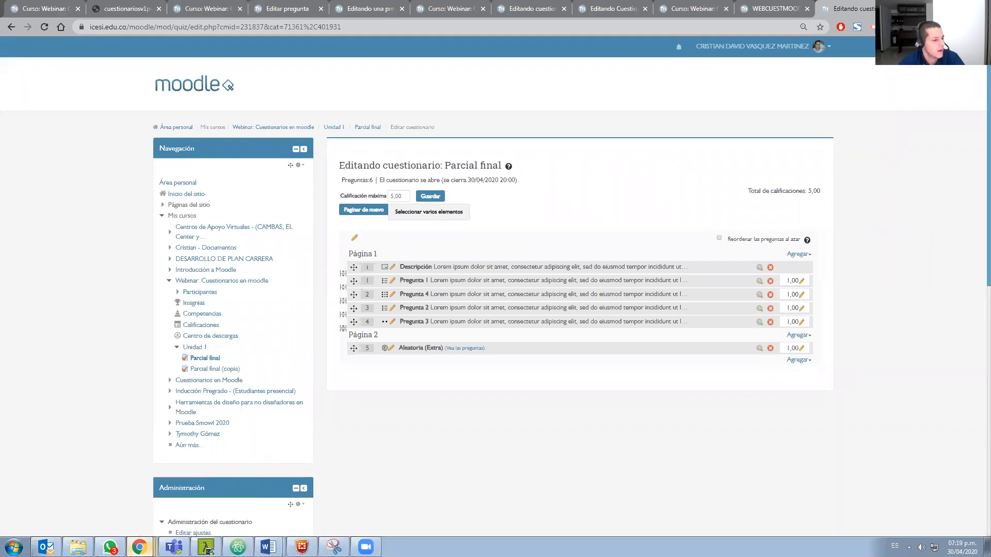
{"action": "left_click", "coordinate": [320, 9]}
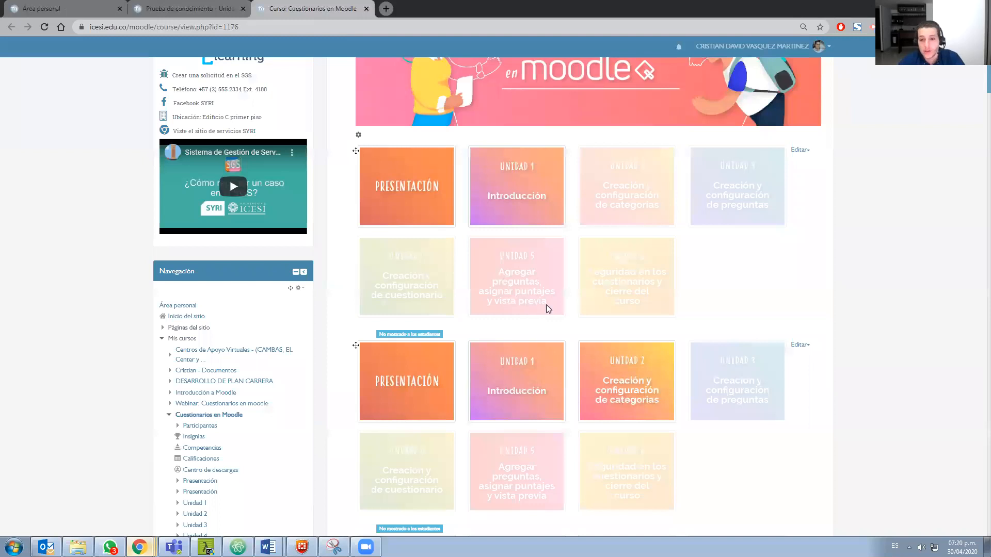
{"action": "scroll", "coordinate": [635, 338], "scroll_direction": "down", "scroll_amount": 5}
{"action": "scroll", "coordinate": [635, 338], "scroll_direction": "down", "scroll_amount": 20}
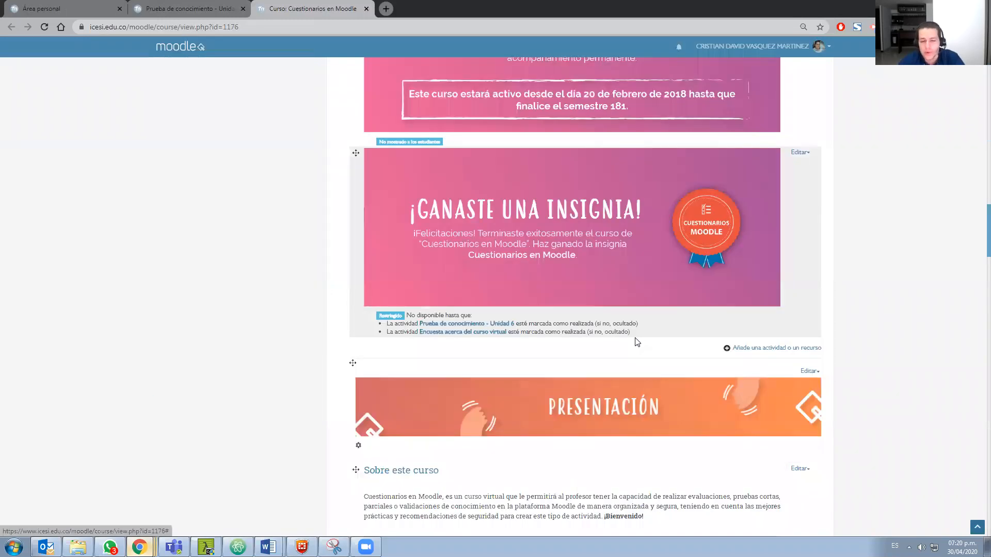
{"action": "scroll", "coordinate": [637, 342], "scroll_direction": "down", "scroll_amount": 10}
{"action": "scroll", "coordinate": [453, 236], "scroll_direction": "down", "scroll_amount": 10}
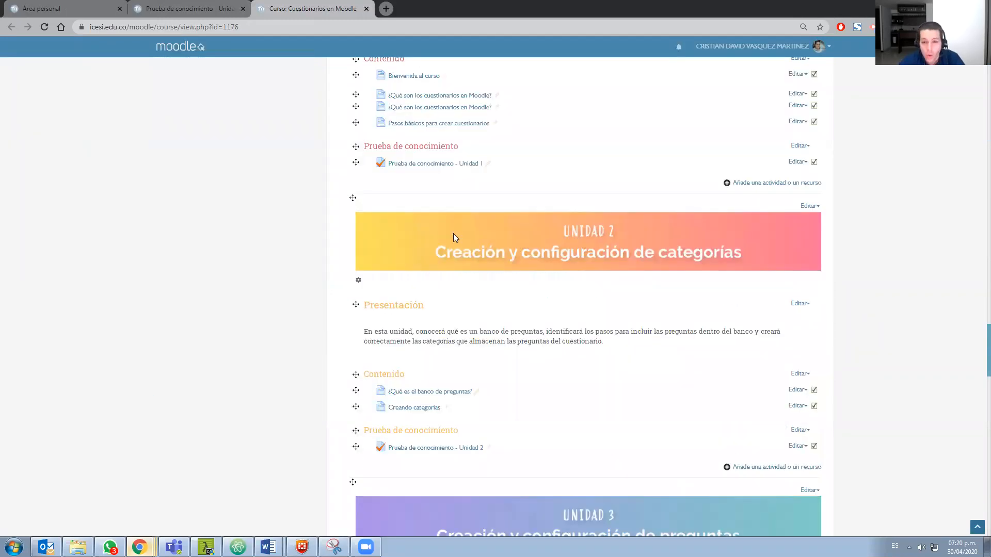
{"action": "scroll", "coordinate": [444, 203], "scroll_direction": "up", "scroll_amount": 1}
{"action": "left_click", "coordinate": [443, 199]}
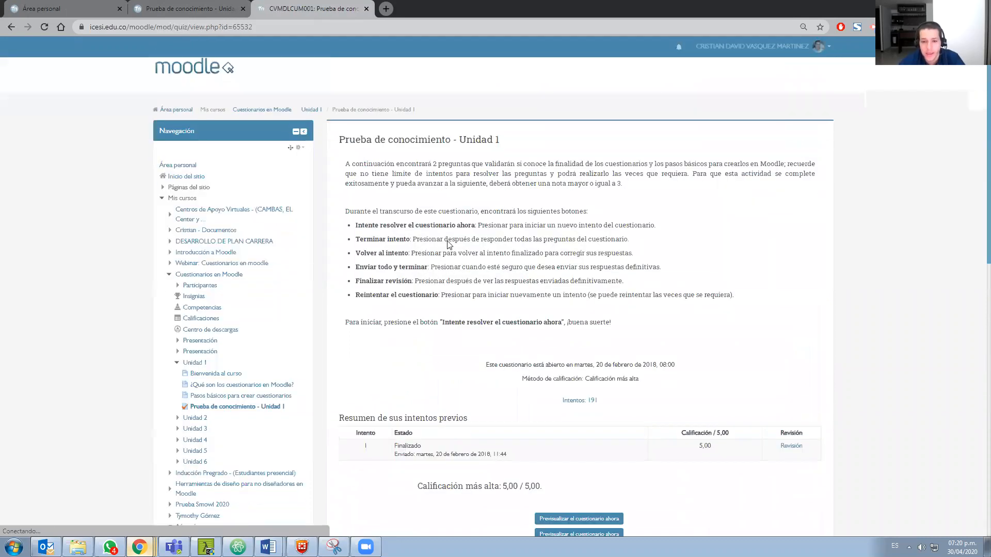
Examine the quiz page's instructions, opening date, grading method, previous attempts summary and administration options
{"action": "scroll", "coordinate": [542, 295], "scroll_direction": "down", "scroll_amount": 1}
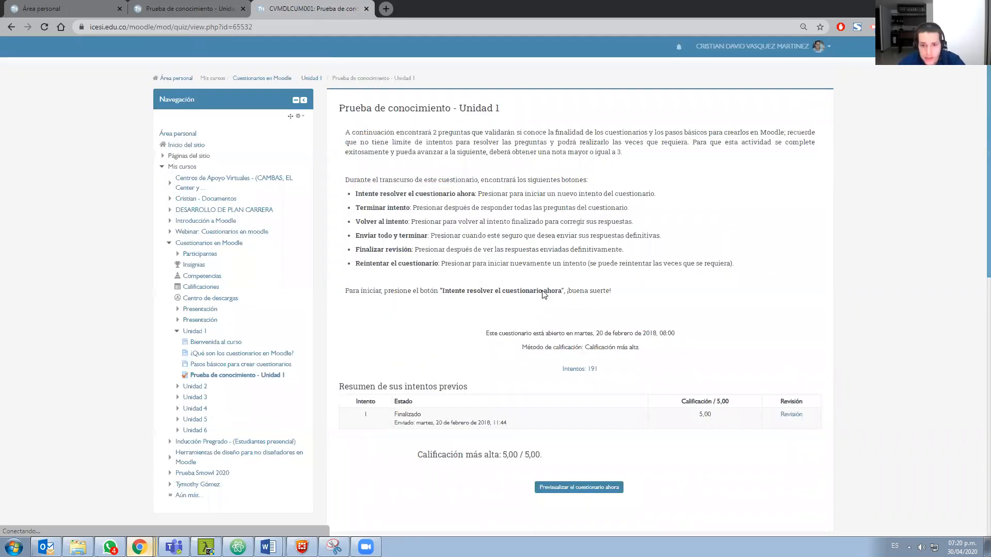
{"action": "scroll", "coordinate": [518, 252], "scroll_direction": "down", "scroll_amount": 3}
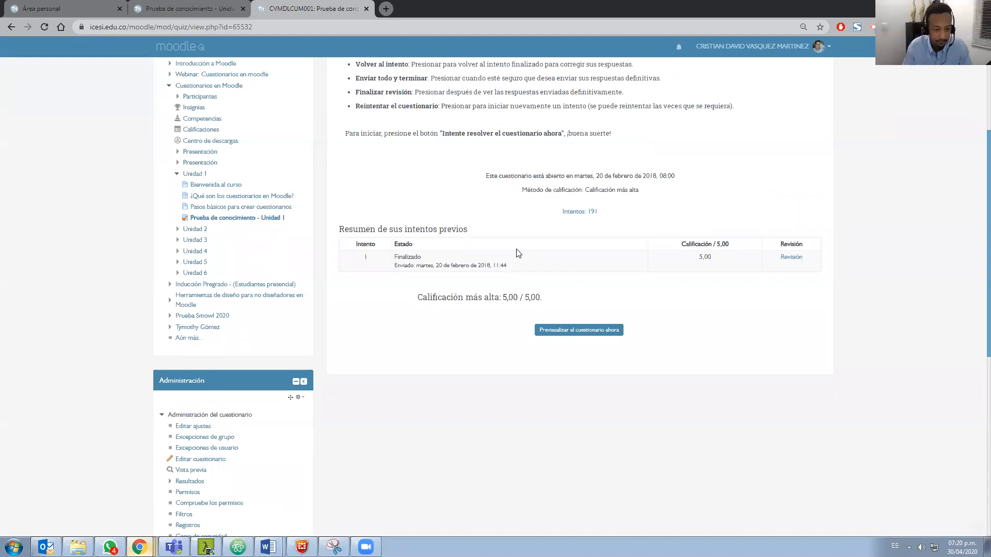
{"action": "scroll", "coordinate": [518, 253], "scroll_direction": "up", "scroll_amount": 1}
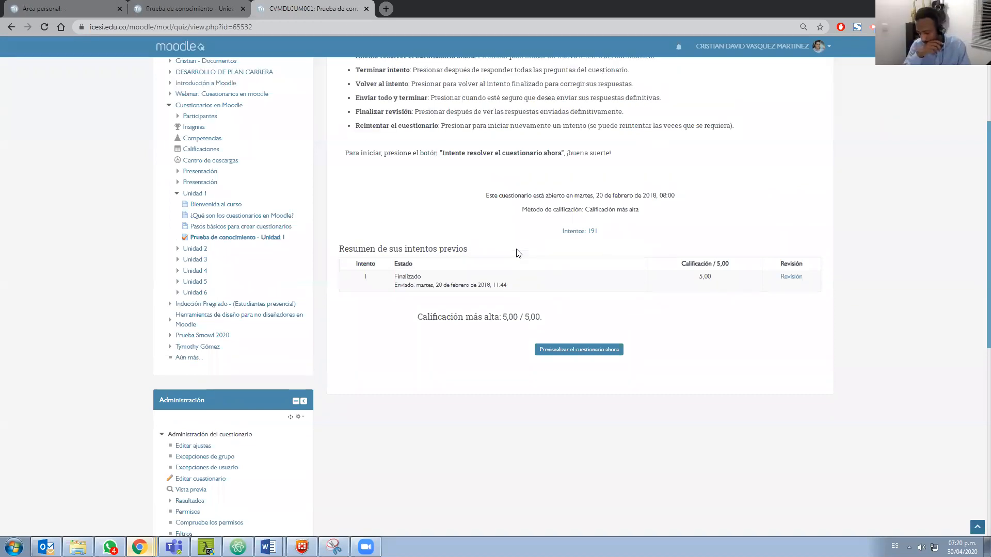
{"action": "scroll", "coordinate": [518, 253], "scroll_direction": "up", "scroll_amount": 2}
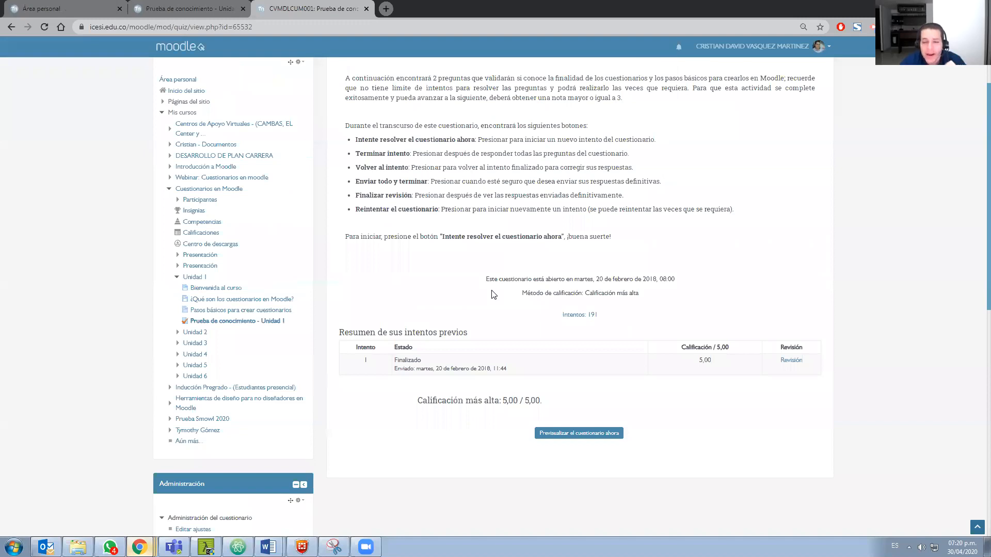
{"action": "scroll", "coordinate": [493, 294], "scroll_direction": "down", "scroll_amount": 1}
{"action": "scroll", "coordinate": [506, 258], "scroll_direction": "down", "scroll_amount": 4}
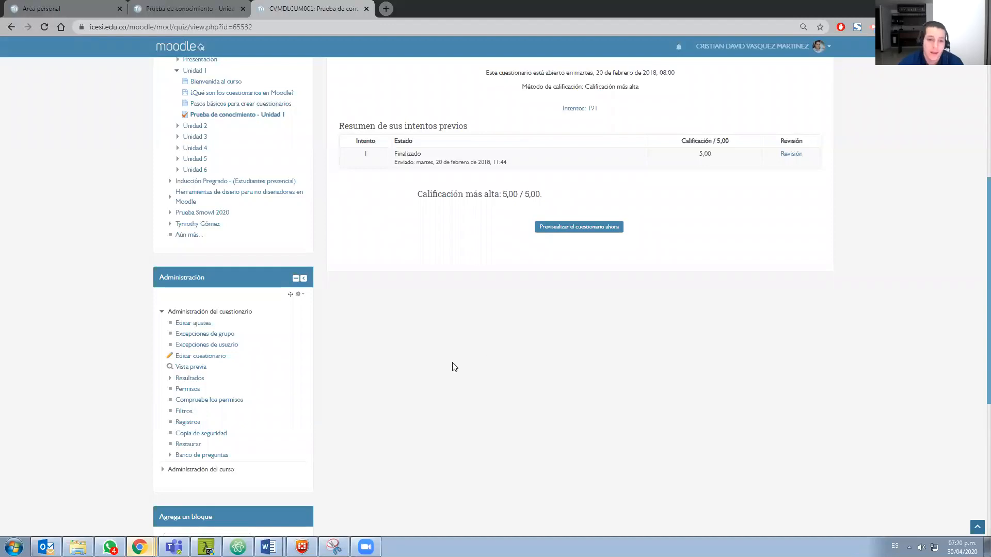
{"action": "scroll", "coordinate": [454, 367], "scroll_direction": "up", "scroll_amount": 3}
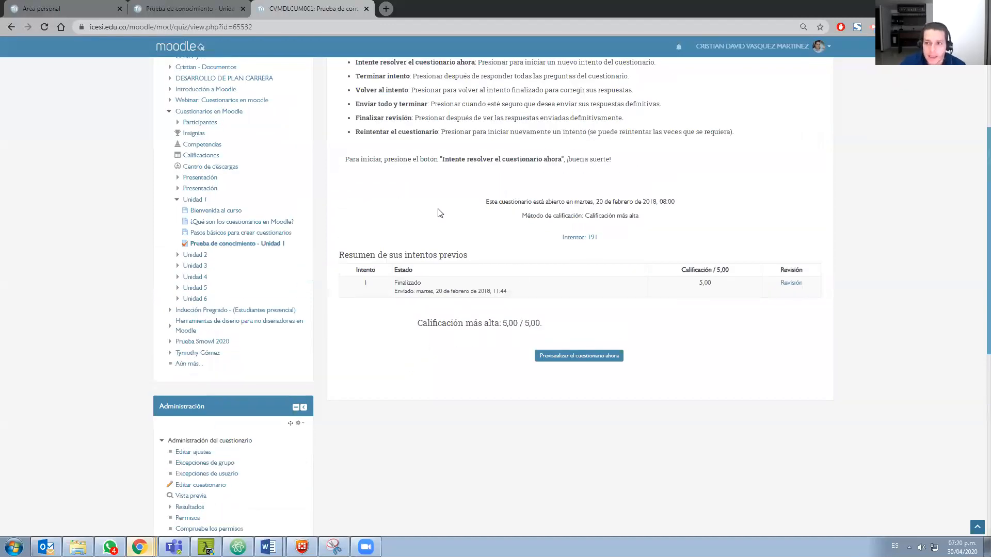
{"action": "scroll", "coordinate": [289, 328], "scroll_direction": "up", "scroll_amount": 2}
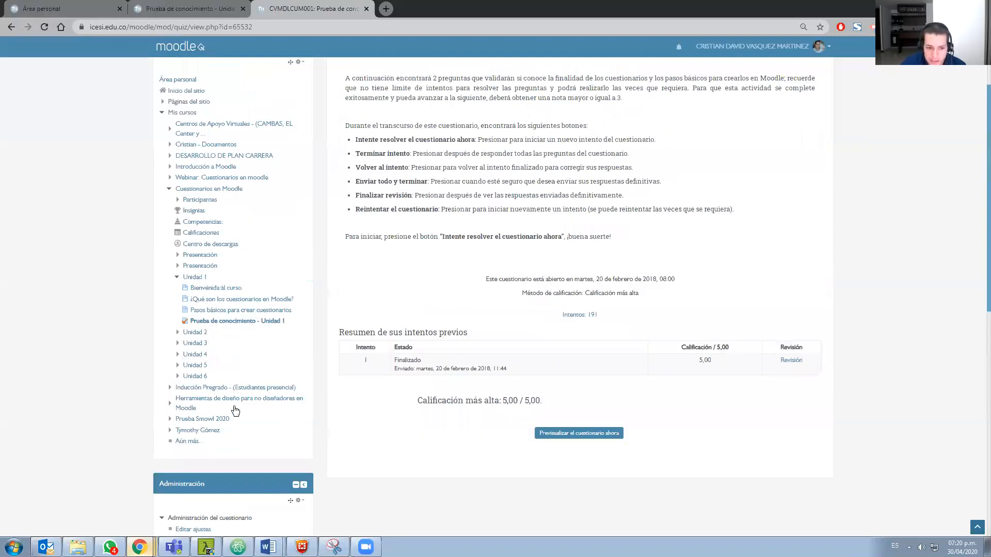
Start a new user exception for the Unidad 1 quiz, search for "cris" and select a matching participant
{"action": "scroll", "coordinate": [177, 387], "scroll_direction": "down", "scroll_amount": 3}
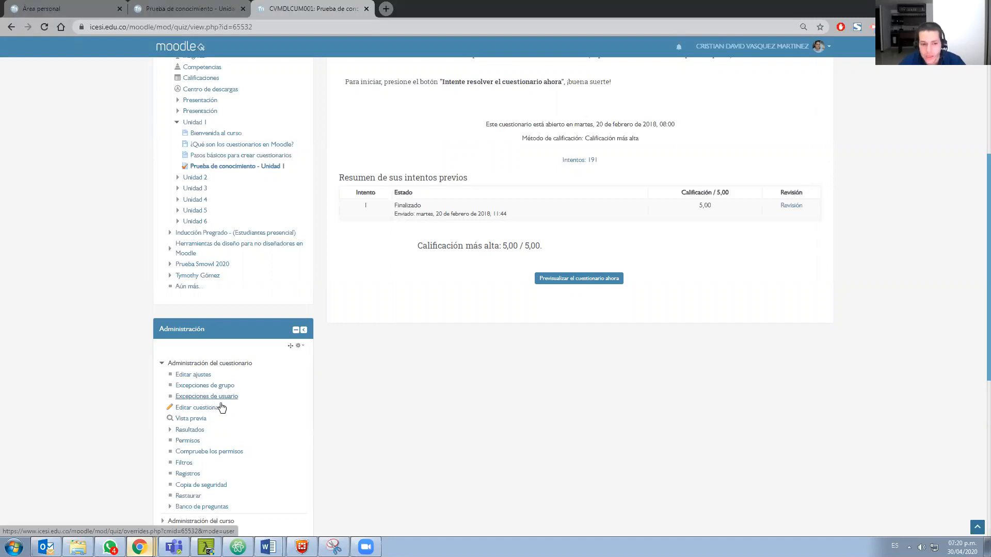
{"action": "left_click", "coordinate": [205, 398]}
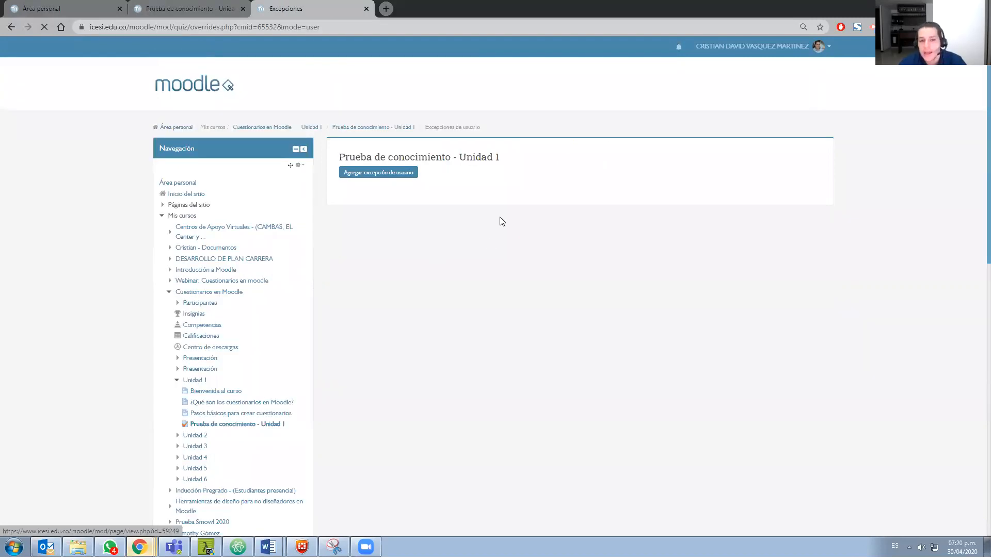
{"action": "left_click", "coordinate": [375, 174]}
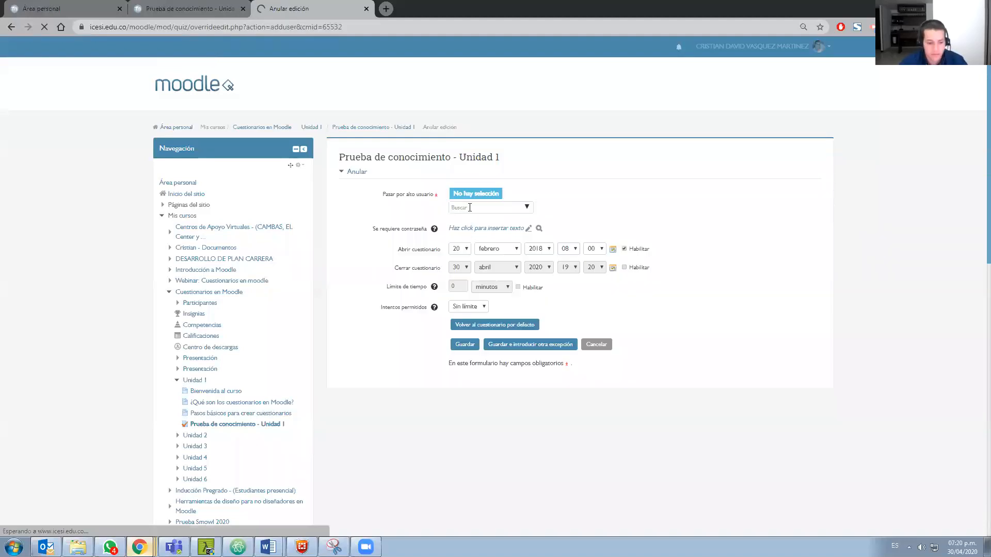
{"action": "left_click", "coordinate": [470, 208]}
{"action": "type", "text": "cris"}
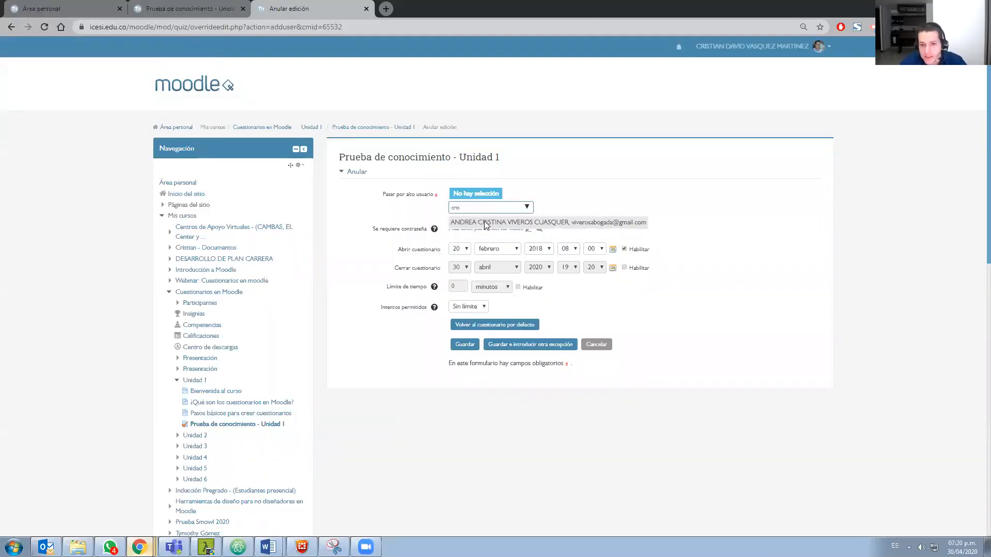
{"action": "left_click", "coordinate": [485, 222]}
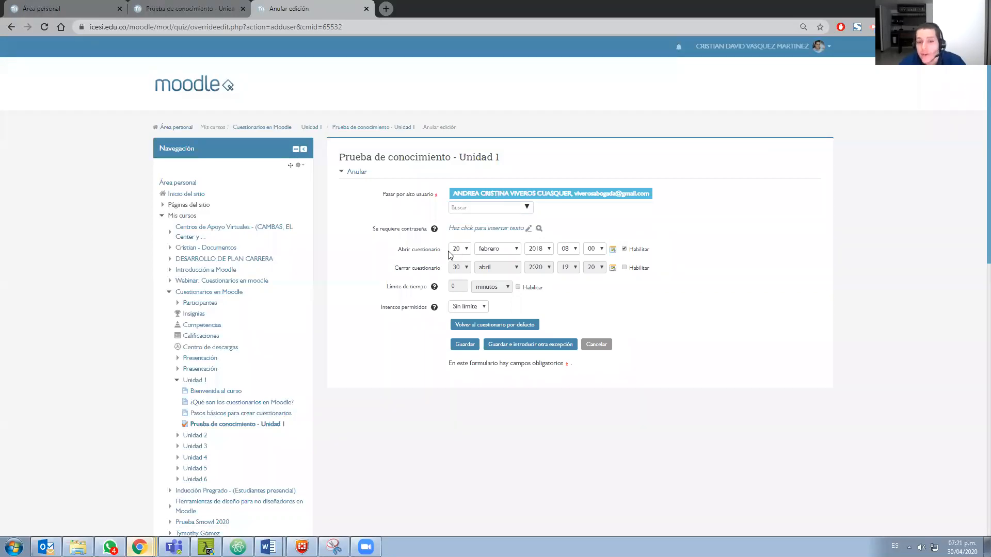
Enable the exception's closing date, set a 20-minute time limit and 2 allowed attempts, and save it to enter another exception
{"action": "left_click", "coordinate": [625, 268]}
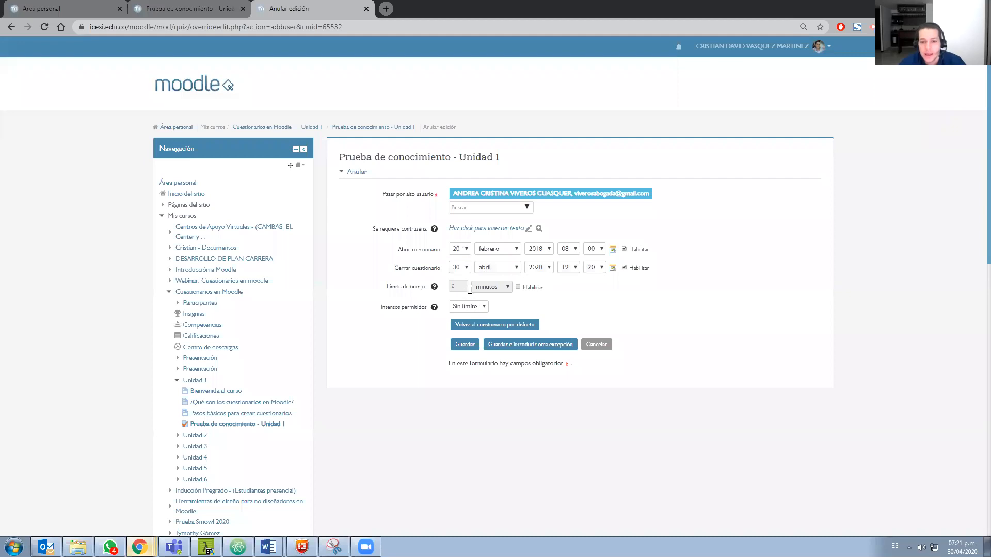
{"action": "left_click", "coordinate": [518, 287]}
{"action": "left_click_drag", "start_coordinate": [462, 286], "coordinate": [437, 293]}
{"action": "type", "text": "20"}
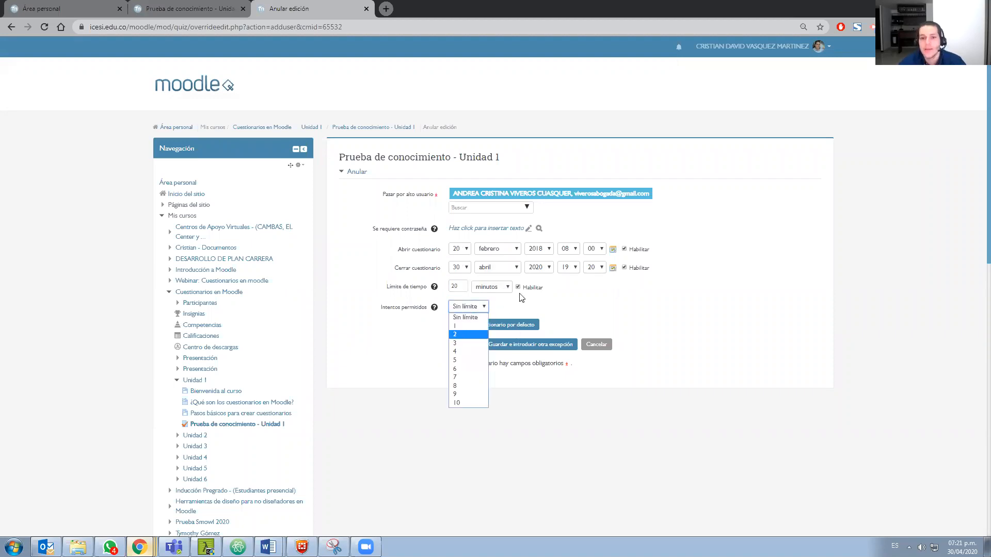
{"action": "left_click", "coordinate": [471, 334]}
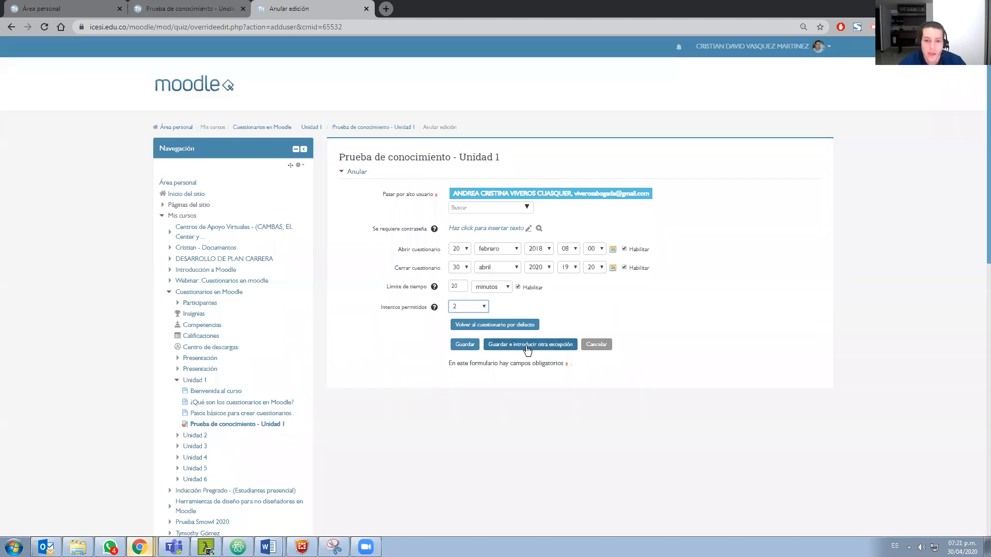
{"action": "left_click", "coordinate": [527, 345]}
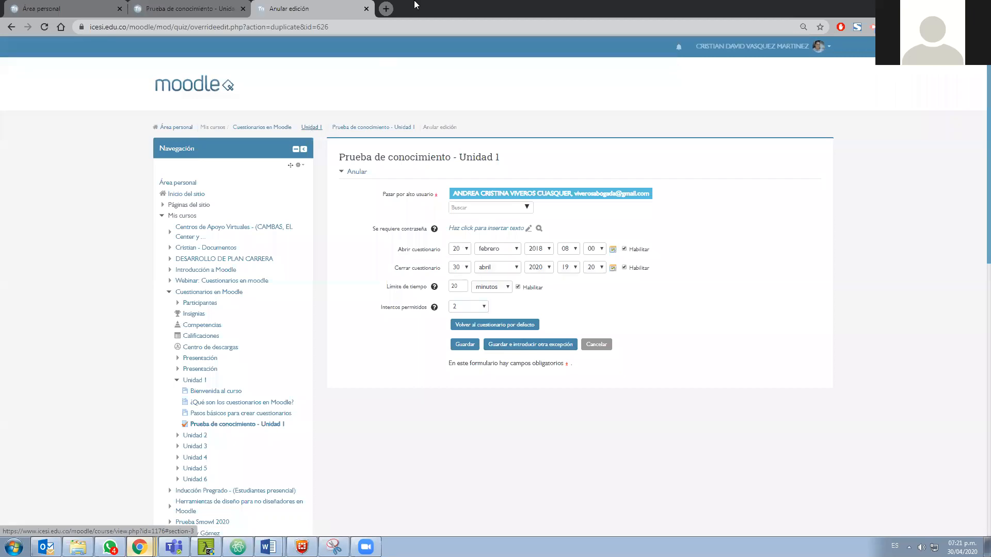
Open the Prueba de conocimiento - Unidad 1 quiz from the course page in a separate tab and view its attempts report
{"action": "left_click", "coordinate": [388, 6]}
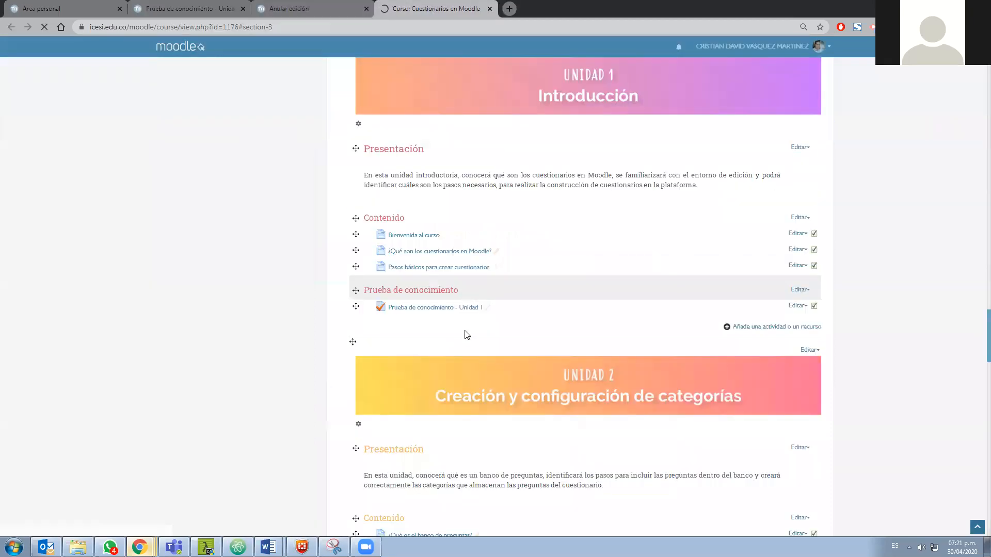
{"action": "left_click", "coordinate": [456, 309]}
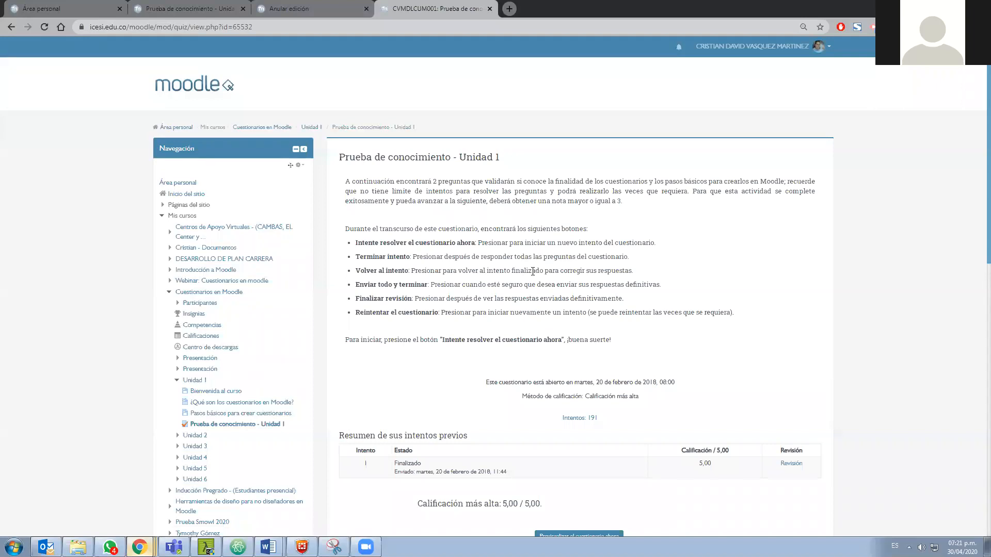
{"action": "scroll", "coordinate": [576, 325], "scroll_direction": "down", "scroll_amount": 2}
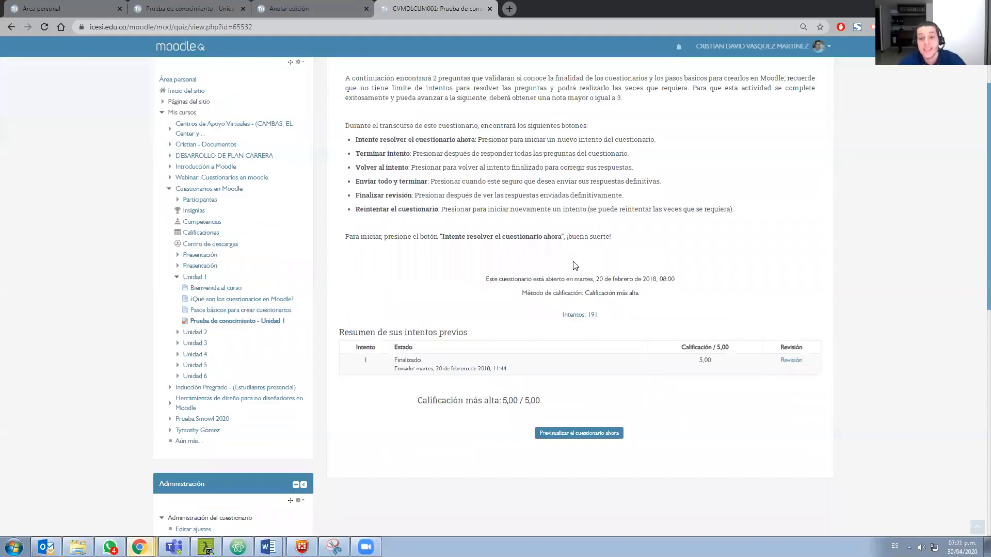
{"action": "left_click", "coordinate": [575, 317]}
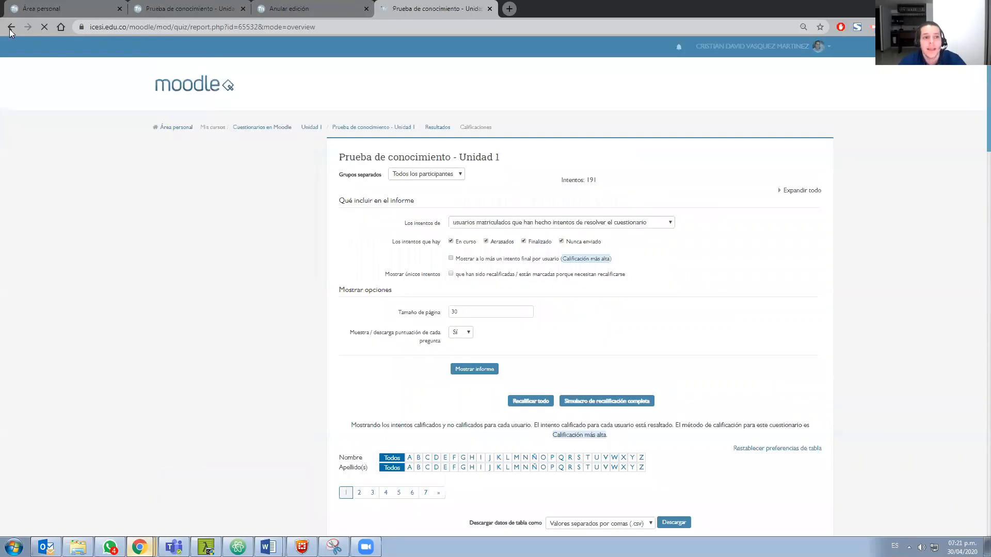
Return from the report to the Unidad 1 quiz page and reopen its list of attempts
{"action": "left_click", "coordinate": [11, 27]}
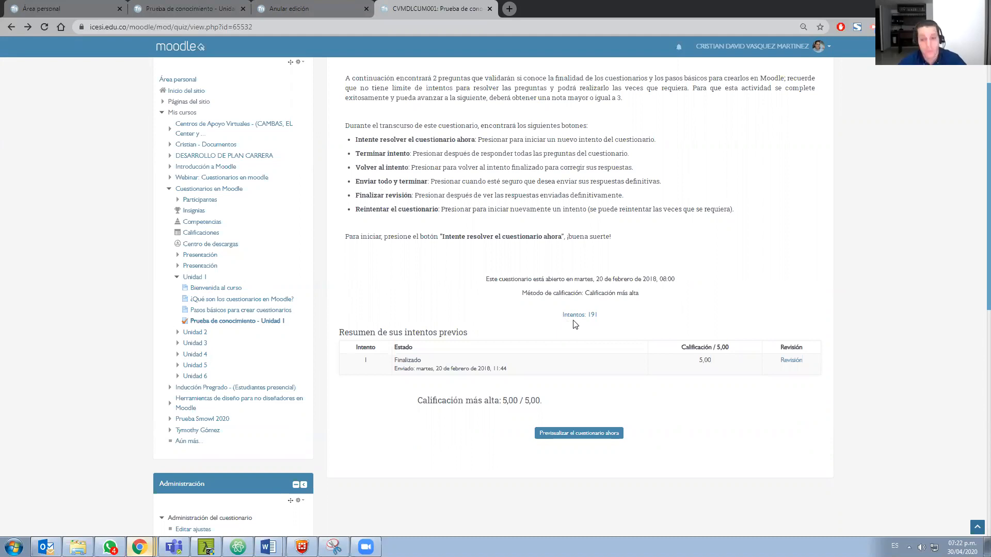
{"action": "scroll", "coordinate": [466, 312], "scroll_direction": "up", "scroll_amount": 1}
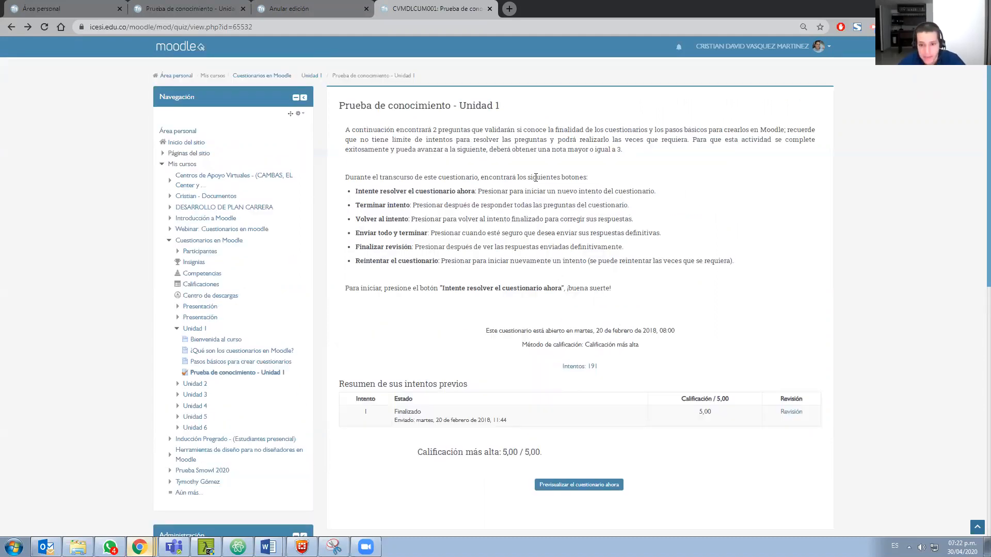
{"action": "left_click", "coordinate": [579, 367]}
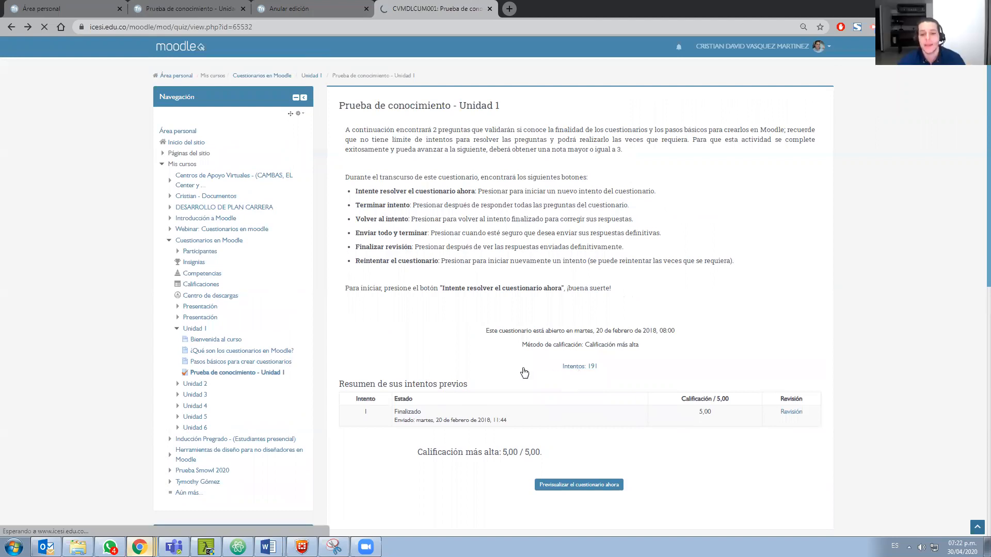
Select one participant's attempt in the Unidad 1 attempts report and locate the controls for regrading or deleting selected attempts
{"action": "scroll", "coordinate": [427, 342], "scroll_direction": "down", "scroll_amount": 2}
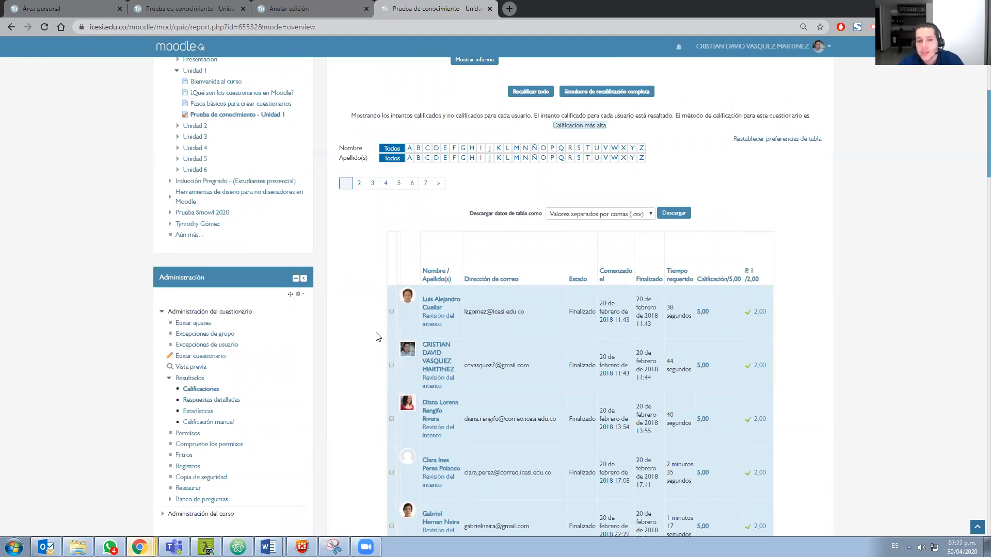
{"action": "scroll", "coordinate": [377, 337], "scroll_direction": "up", "scroll_amount": 2}
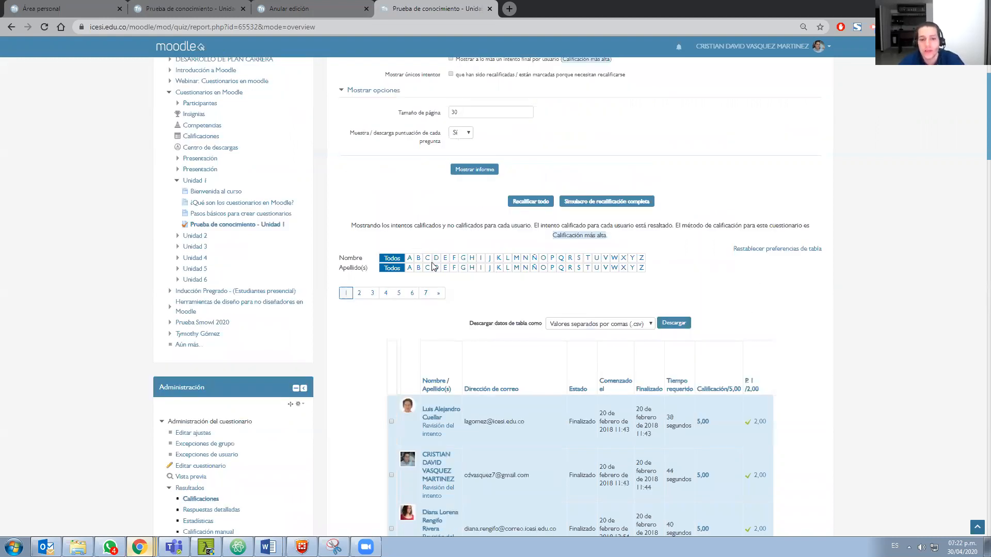
{"action": "scroll", "coordinate": [397, 312], "scroll_direction": "up", "scroll_amount": 2}
{"action": "scroll", "coordinate": [416, 311], "scroll_direction": "down", "scroll_amount": 1}
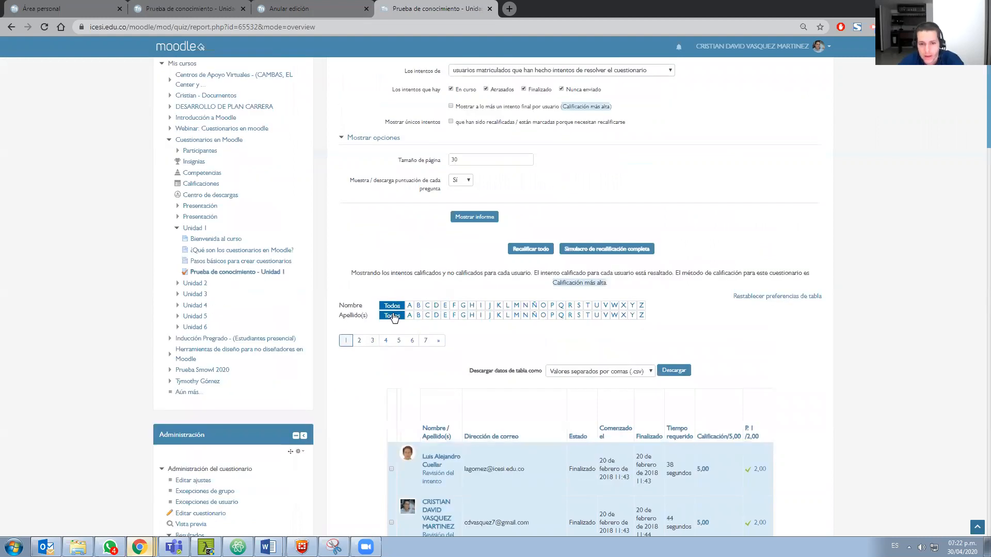
{"action": "scroll", "coordinate": [393, 318], "scroll_direction": "down", "scroll_amount": 4}
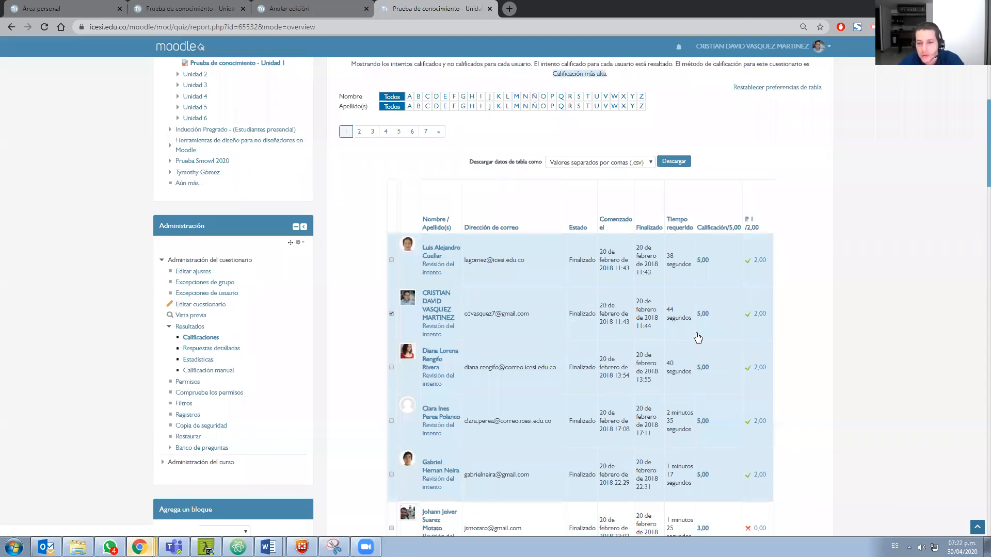
{"action": "left_click", "coordinate": [677, 333]}
{"action": "scroll", "coordinate": [677, 336], "scroll_direction": "down", "scroll_amount": 15}
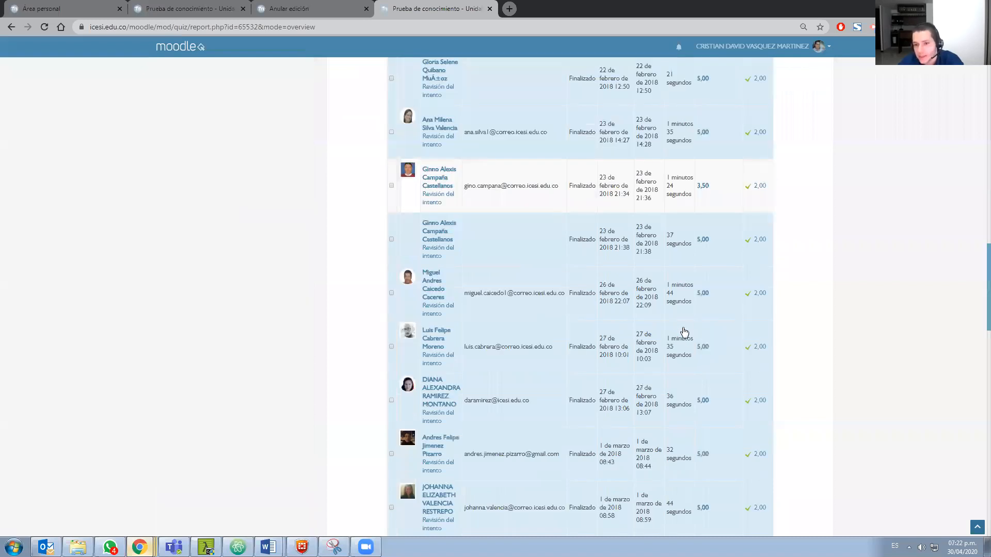
{"action": "scroll", "coordinate": [681, 336], "scroll_direction": "down", "scroll_amount": 15}
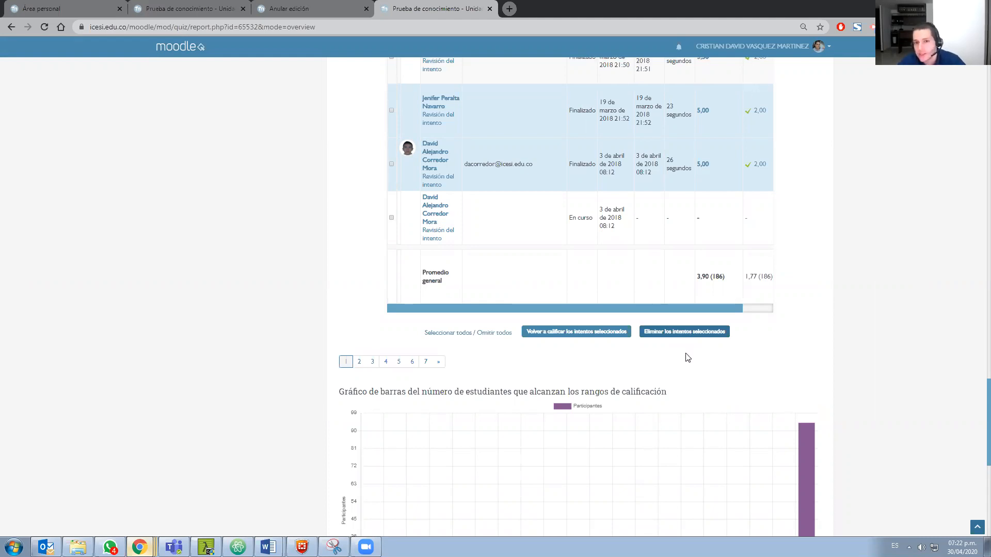
{"action": "scroll", "coordinate": [687, 357], "scroll_direction": "up", "scroll_amount": 10}
{"action": "scroll", "coordinate": [674, 342], "scroll_direction": "up", "scroll_amount": 10}
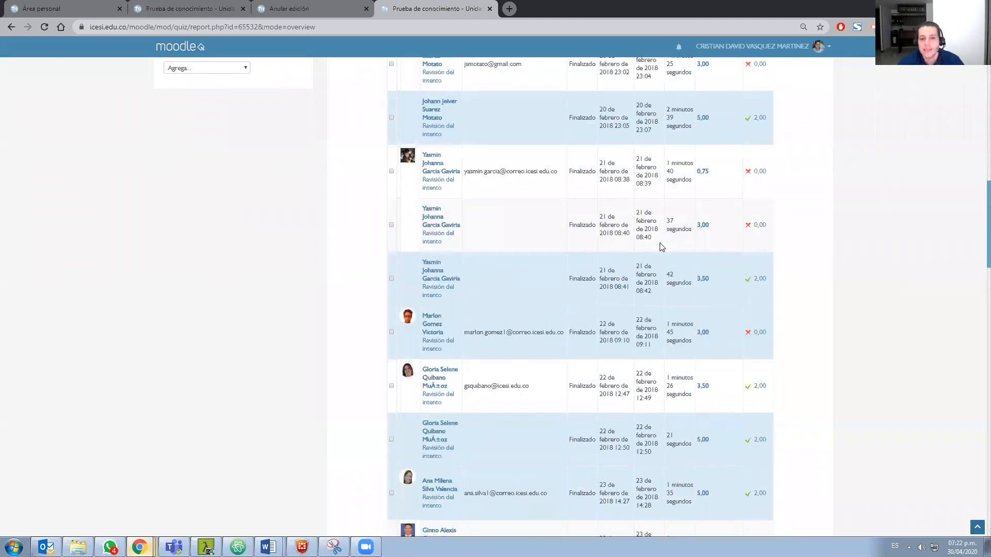
{"action": "scroll", "coordinate": [424, 212], "scroll_direction": "up", "scroll_amount": 8}
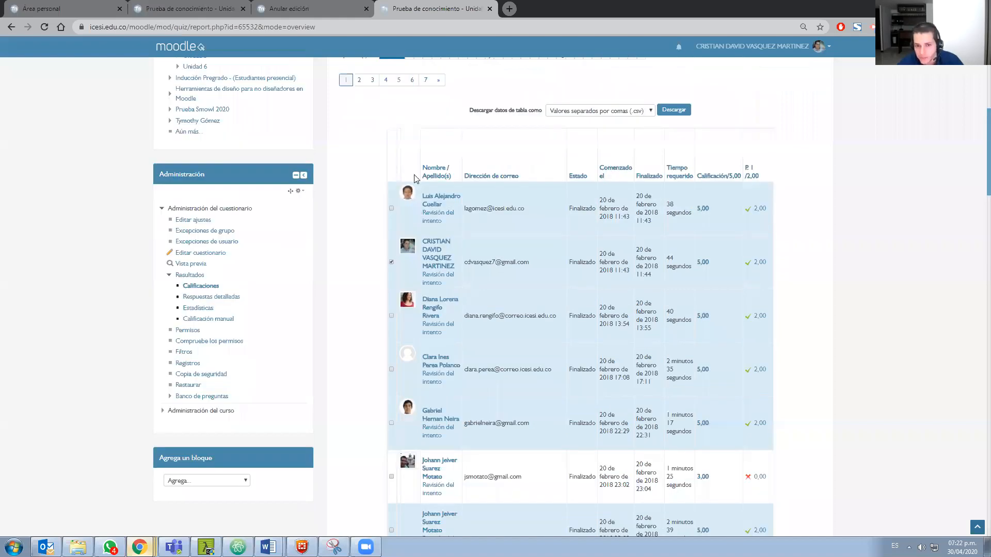
Check the user exception form's dates, time limit and allowed attempts, and open the Cuestionarios en Moodle course page from the quiz
{"action": "key", "text": "ctrl+shift+Tab"}
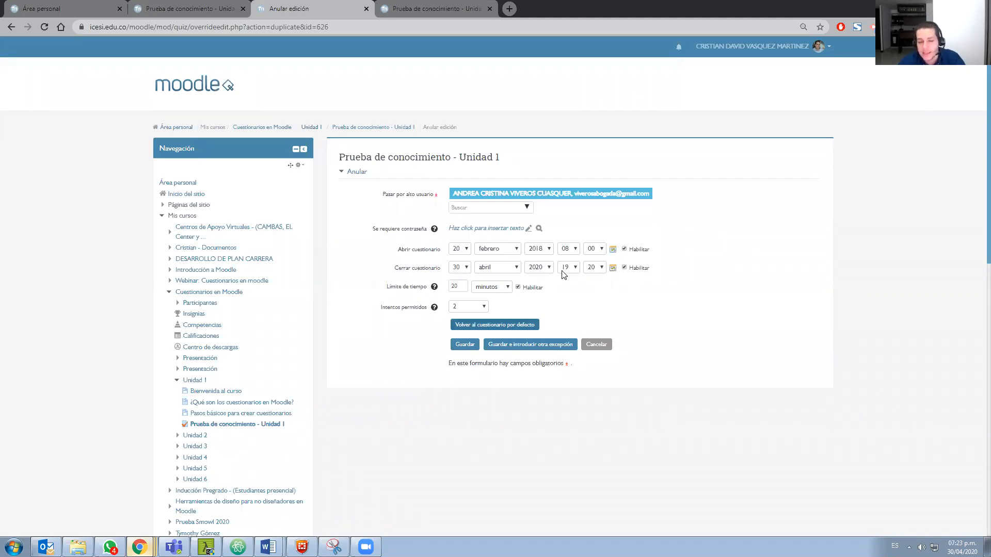
{"action": "left_click", "coordinate": [447, 13]}
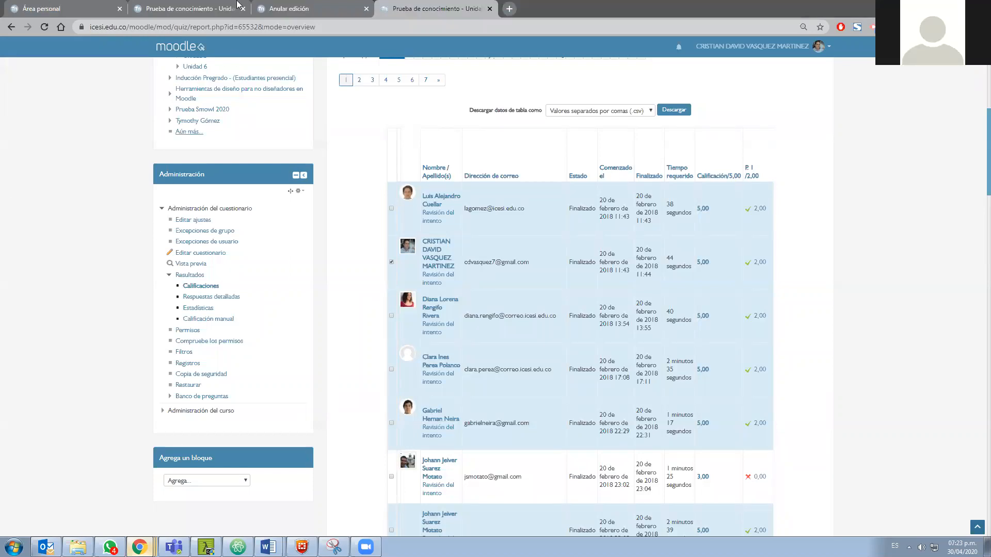
{"action": "left_click", "coordinate": [203, 10]}
{"action": "left_click", "coordinate": [278, 129]}
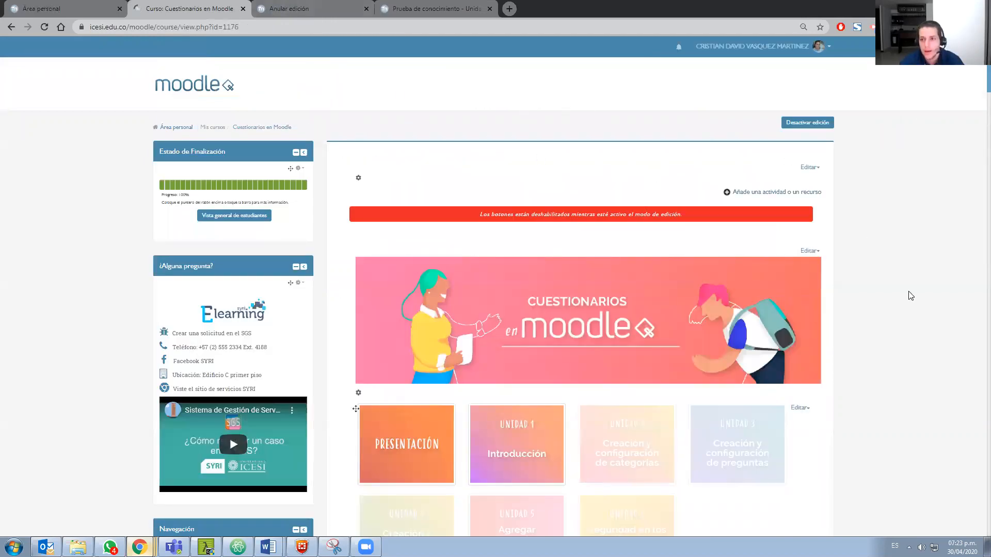
Open the Prueba de conocimiento - Unidad 1 quiz from the course page and view its attempts report
{"action": "scroll", "coordinate": [841, 292], "scroll_direction": "down", "scroll_amount": 7}
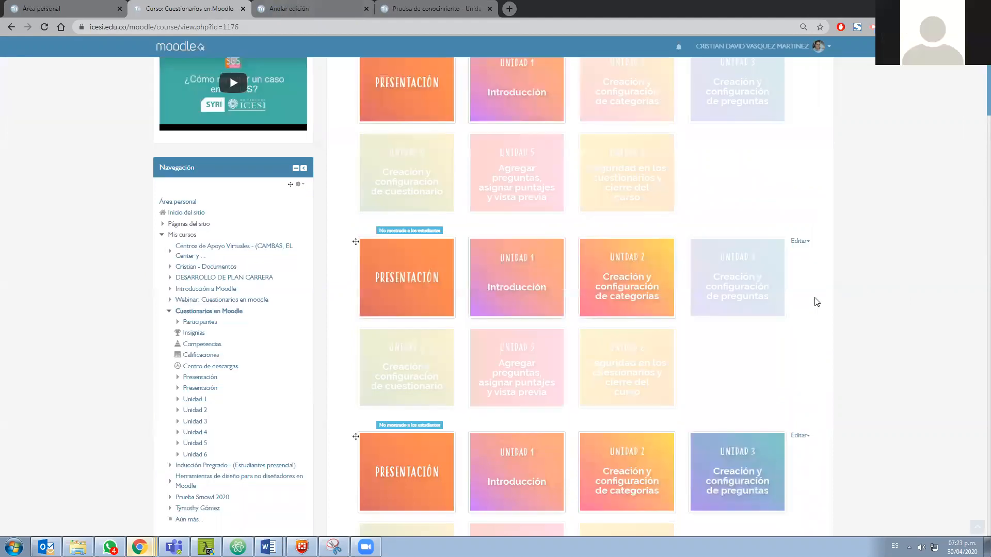
{"action": "scroll", "coordinate": [814, 301], "scroll_direction": "down", "scroll_amount": 5}
{"action": "scroll", "coordinate": [793, 304], "scroll_direction": "down", "scroll_amount": 20}
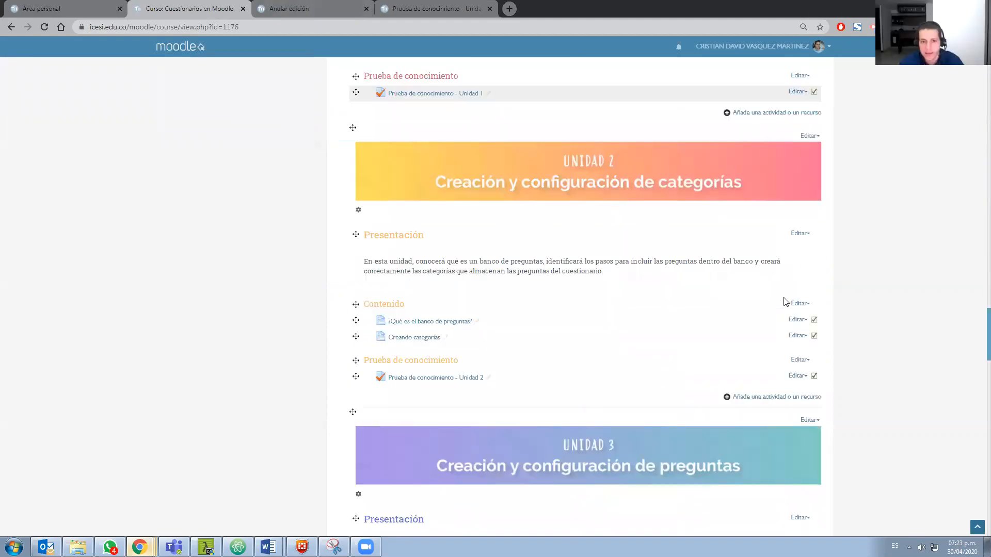
{"action": "scroll", "coordinate": [419, 307], "scroll_direction": "up", "scroll_amount": 4}
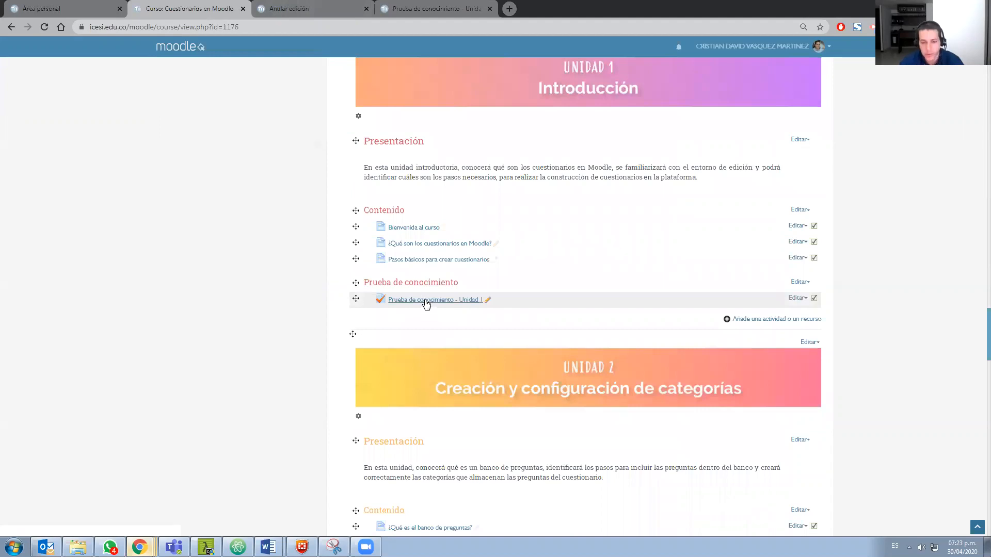
{"action": "left_click", "coordinate": [424, 300]}
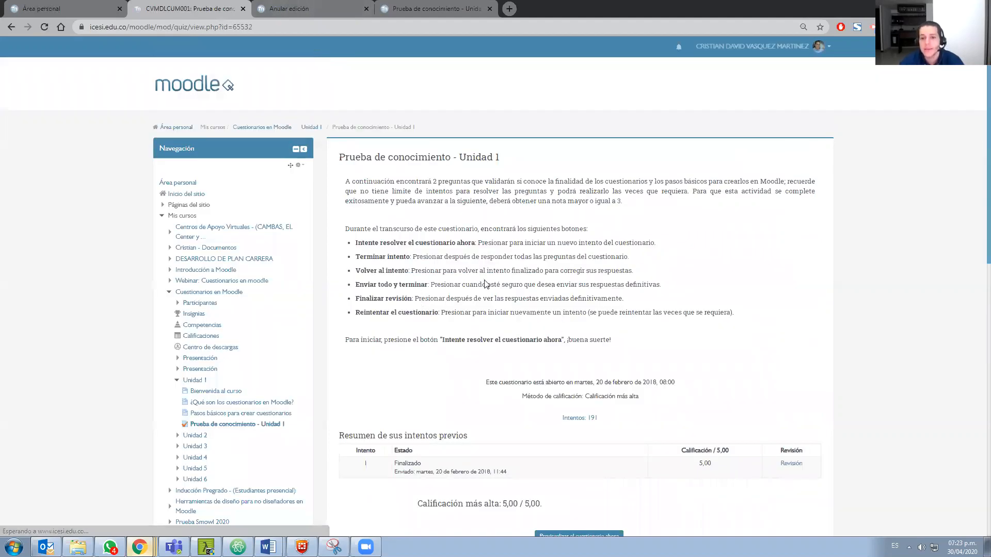
{"action": "scroll", "coordinate": [553, 385], "scroll_direction": "down", "scroll_amount": 1}
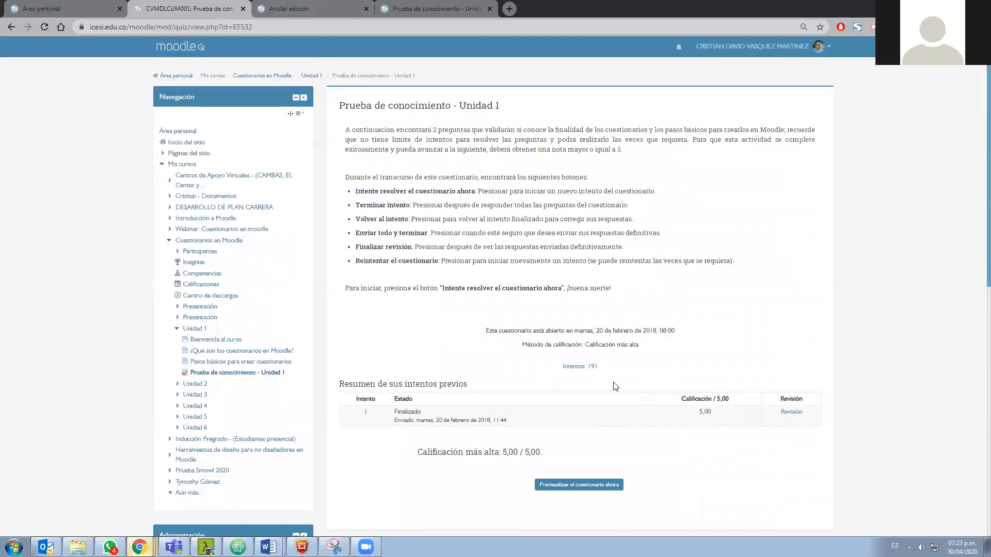
{"action": "left_click", "coordinate": [580, 367]}
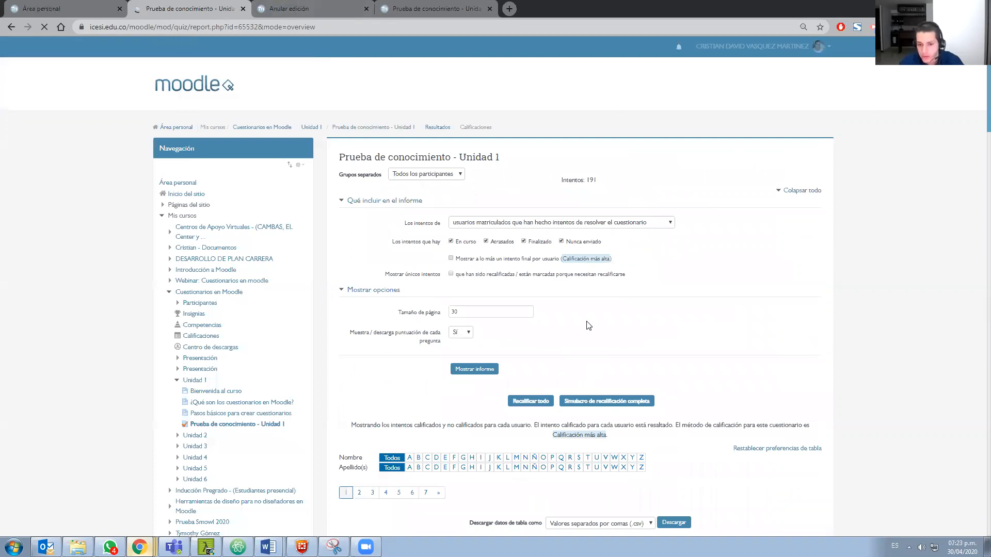
Select the first participant's attempt in the report and find the option for deleting selected attempts below the table
{"action": "scroll", "coordinate": [581, 326], "scroll_direction": "down", "scroll_amount": 1}
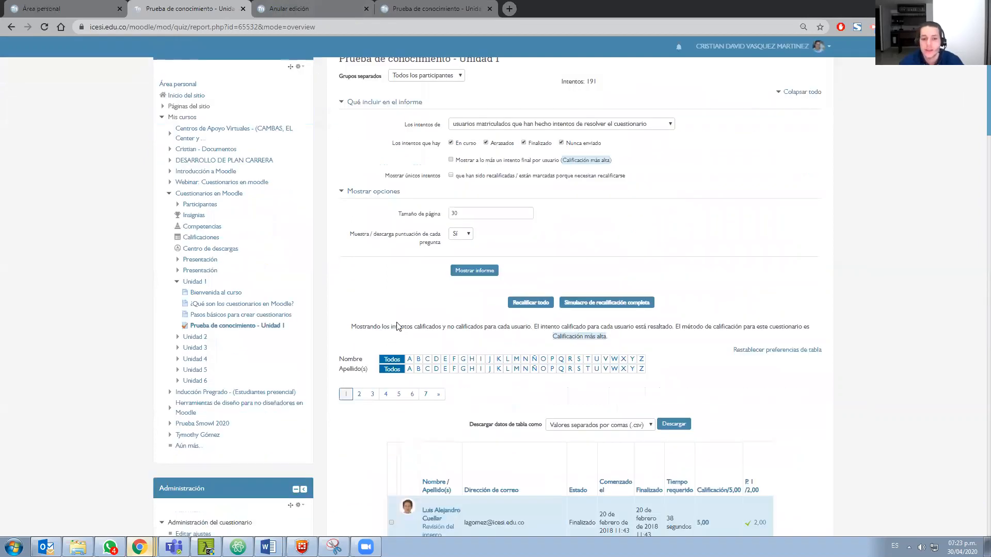
{"action": "scroll", "coordinate": [425, 161], "scroll_direction": "down", "scroll_amount": 2}
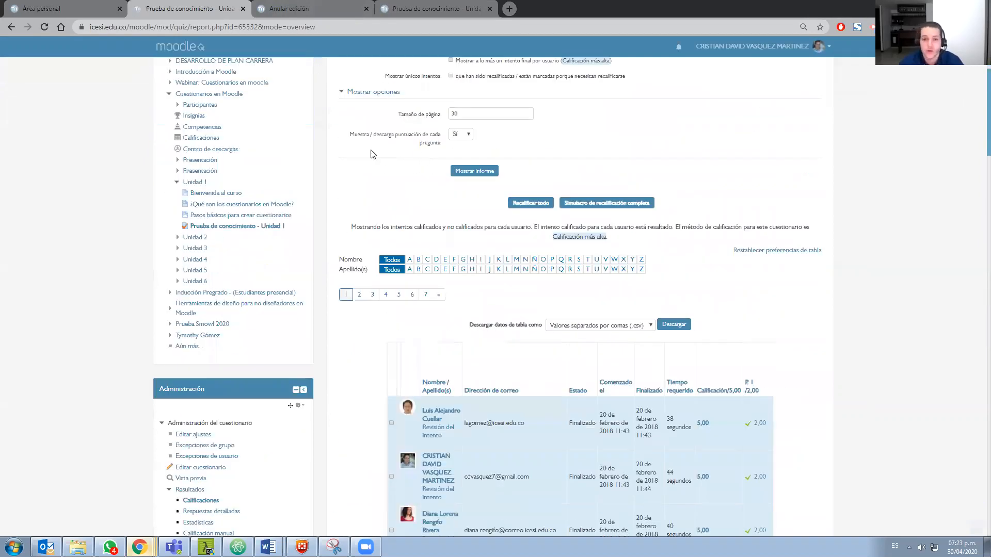
{"action": "scroll", "coordinate": [454, 163], "scroll_direction": "down", "scroll_amount": 1}
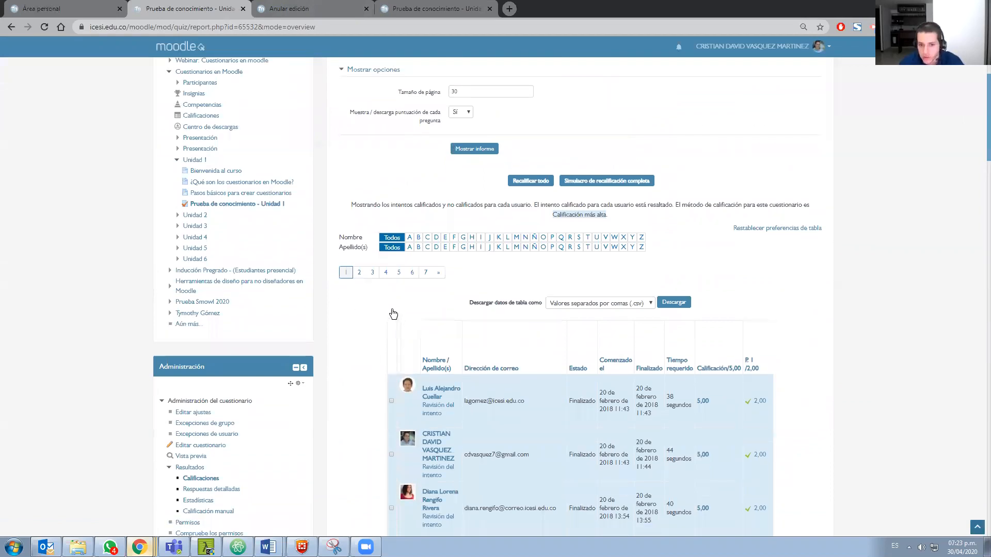
{"action": "scroll", "coordinate": [391, 316], "scroll_direction": "down", "scroll_amount": 1}
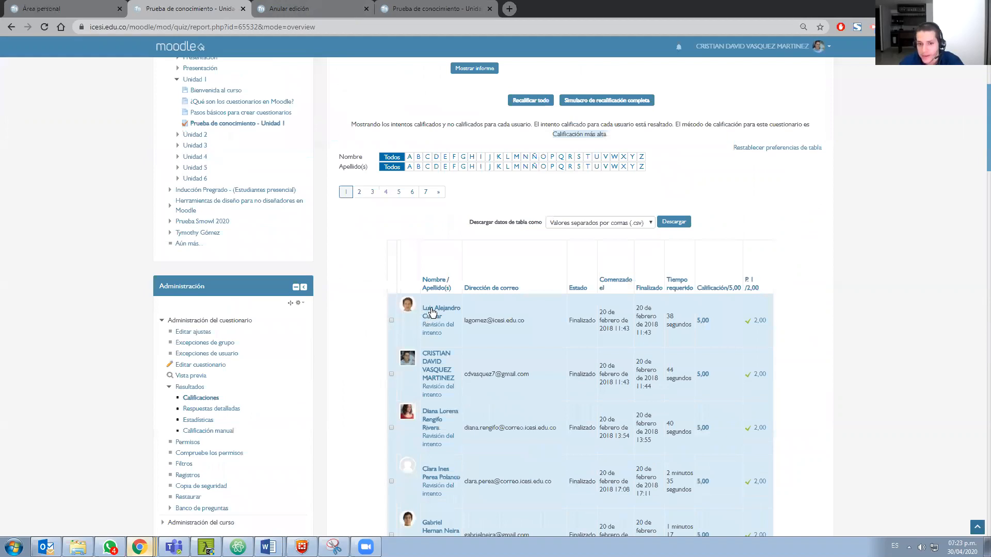
{"action": "scroll", "coordinate": [435, 316], "scroll_direction": "down", "scroll_amount": 1}
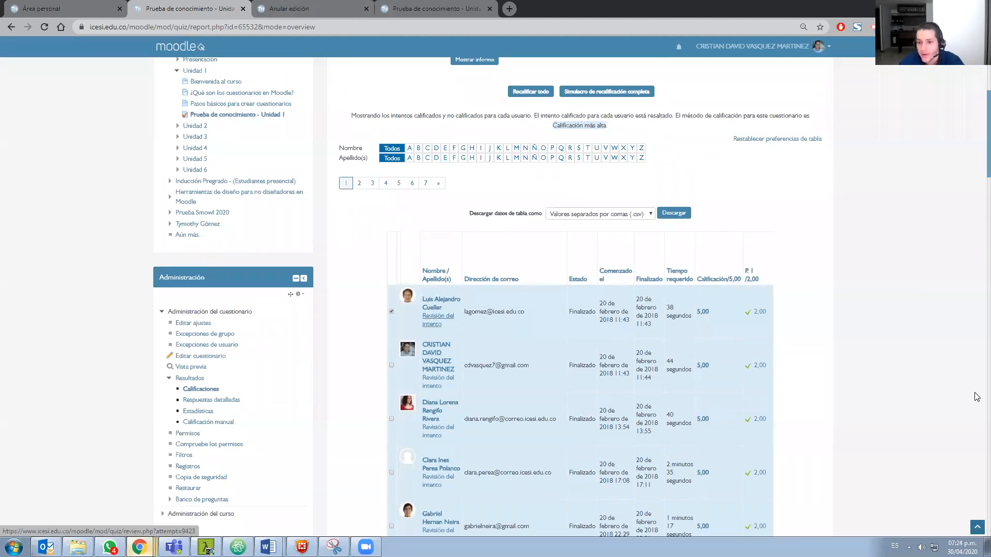
{"action": "scroll", "coordinate": [658, 324], "scroll_direction": "down", "scroll_amount": 2}
{"action": "scroll", "coordinate": [692, 382], "scroll_direction": "down", "scroll_amount": 10}
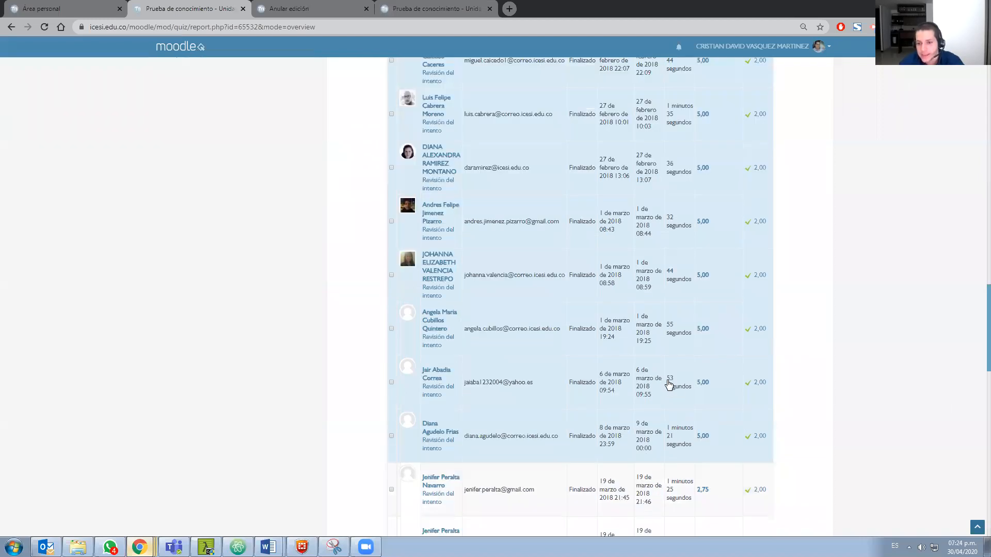
{"action": "scroll", "coordinate": [692, 383], "scroll_direction": "down", "scroll_amount": 10}
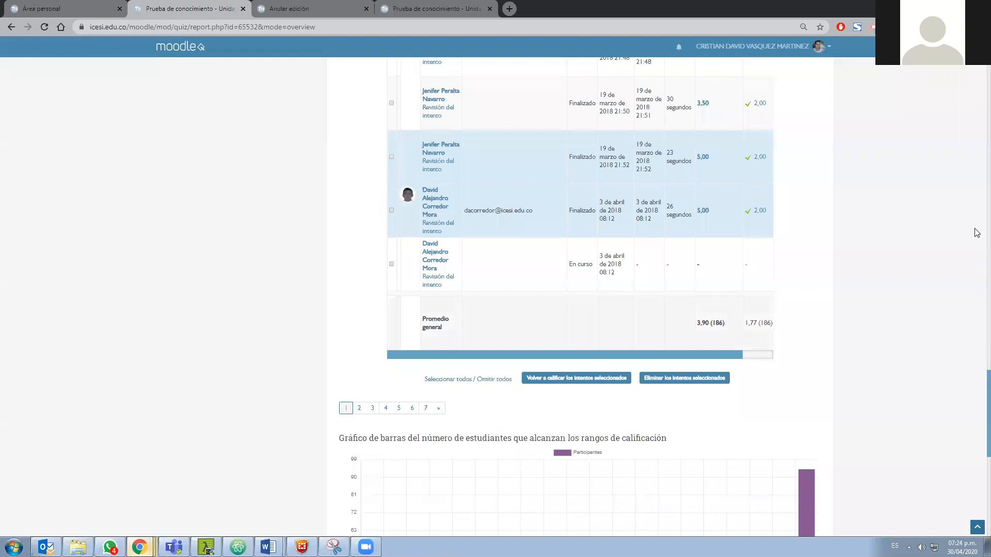
Leave the attempts report without deleting anything and return to the Prueba de conocimiento - Unidad 1 quiz page
{"action": "scroll", "coordinate": [964, 152], "scroll_direction": "up", "scroll_amount": 15}
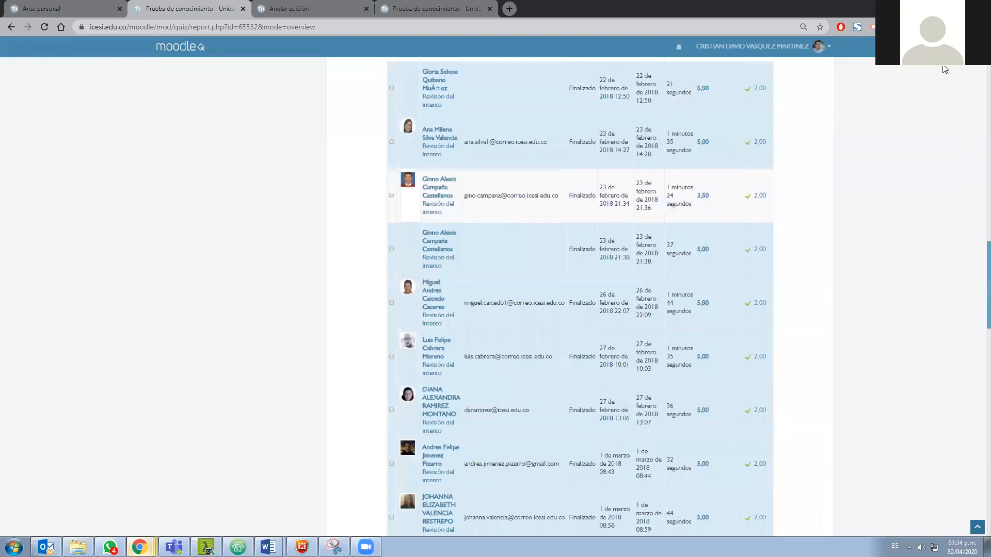
{"action": "scroll", "coordinate": [305, 85], "scroll_direction": "up", "scroll_amount": 8}
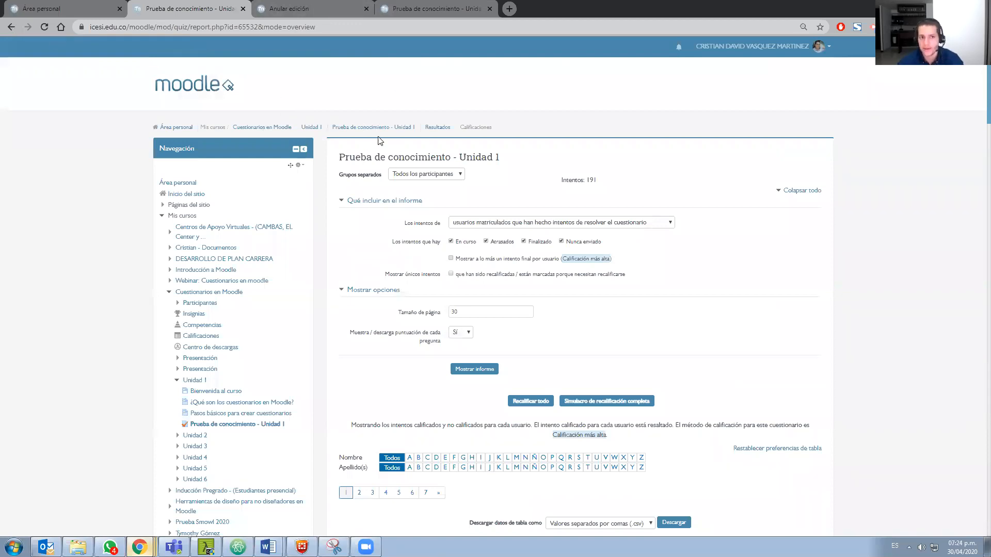
{"action": "scroll", "coordinate": [396, 98], "scroll_direction": "down", "scroll_amount": 2}
{"action": "key", "text": "alt+Left"}
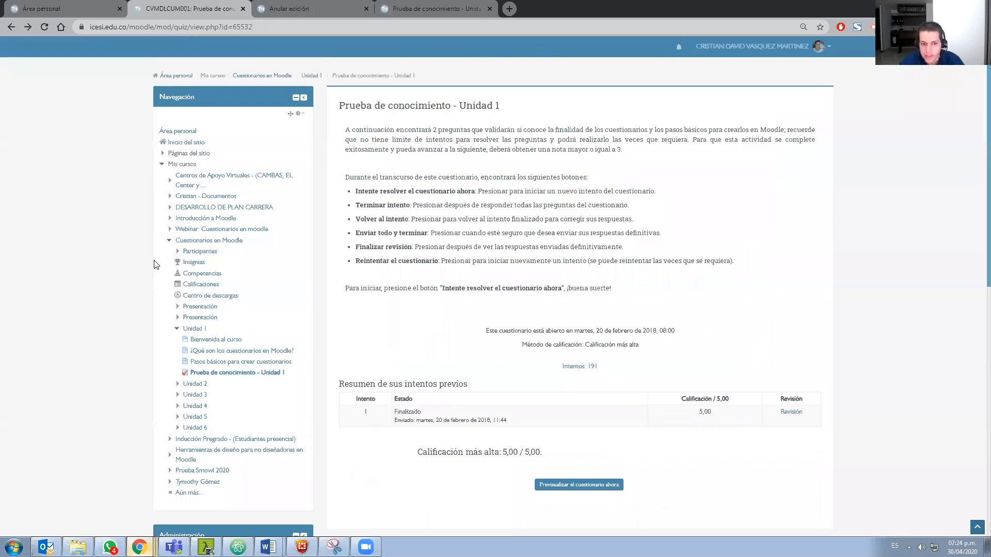
{"action": "scroll", "coordinate": [176, 253], "scroll_direction": "down", "scroll_amount": 5}
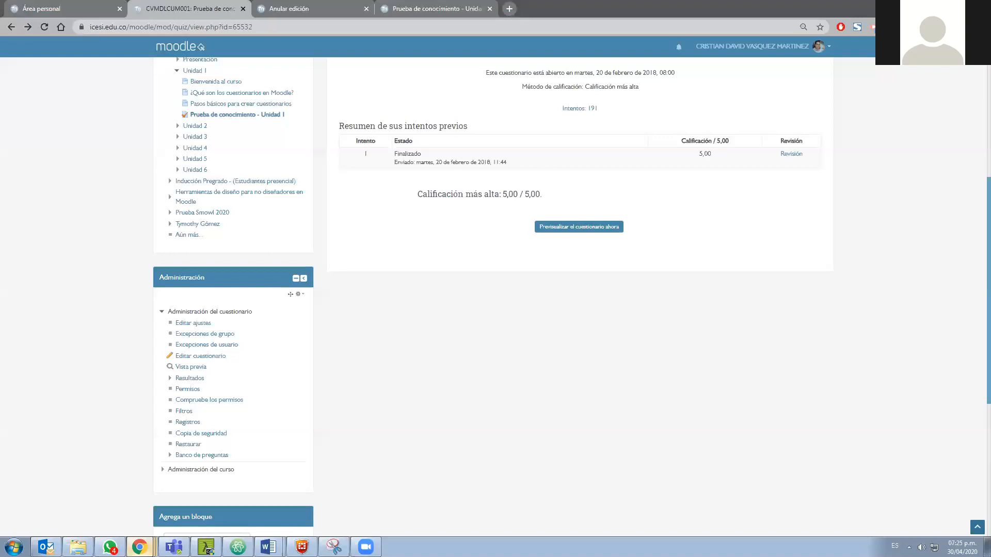
{"action": "scroll", "coordinate": [436, 358], "scroll_direction": "up", "scroll_amount": 1}
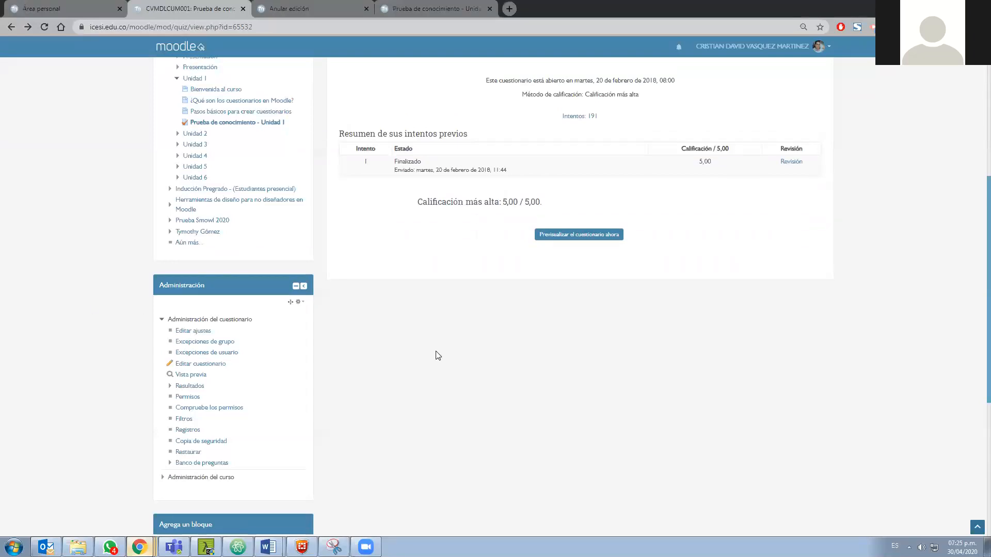
{"action": "scroll", "coordinate": [196, 349], "scroll_direction": "up", "scroll_amount": 6}
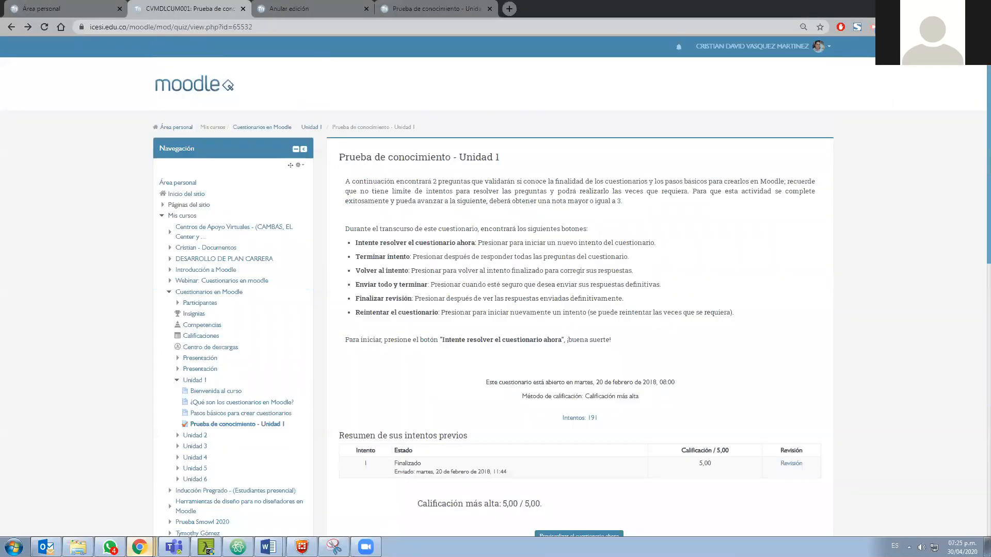
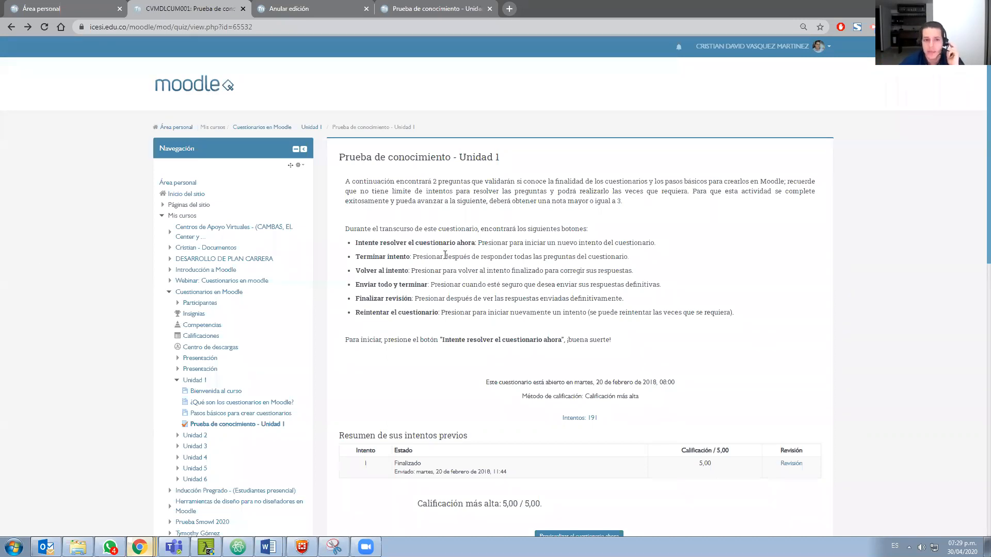
Return to the Parcial final quiz editing page and open the form for adding a random question to page 1
{"action": "left_click", "coordinate": [408, 8]}
{"action": "scroll", "coordinate": [354, 182], "scroll_direction": "up", "scroll_amount": 2}
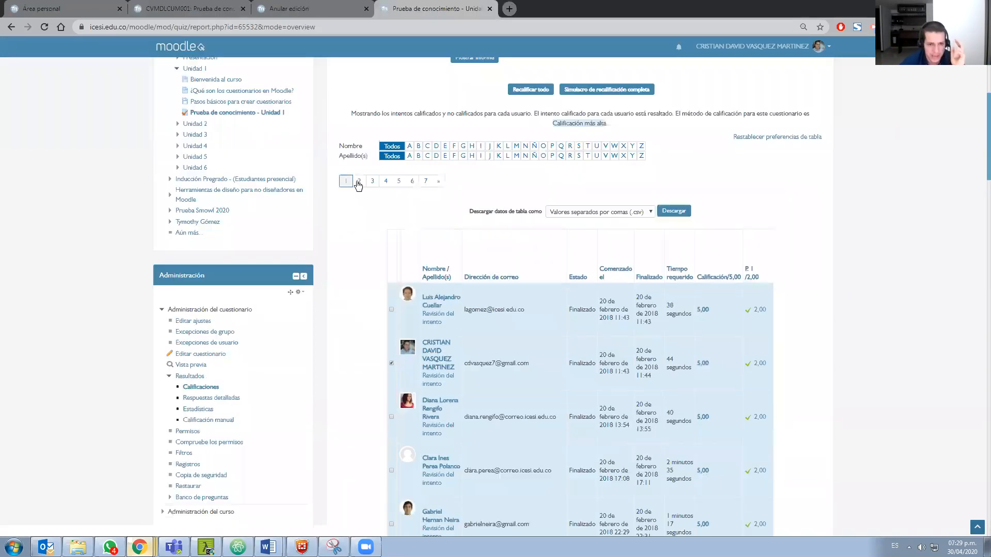
{"action": "left_click", "coordinate": [66, 3]}
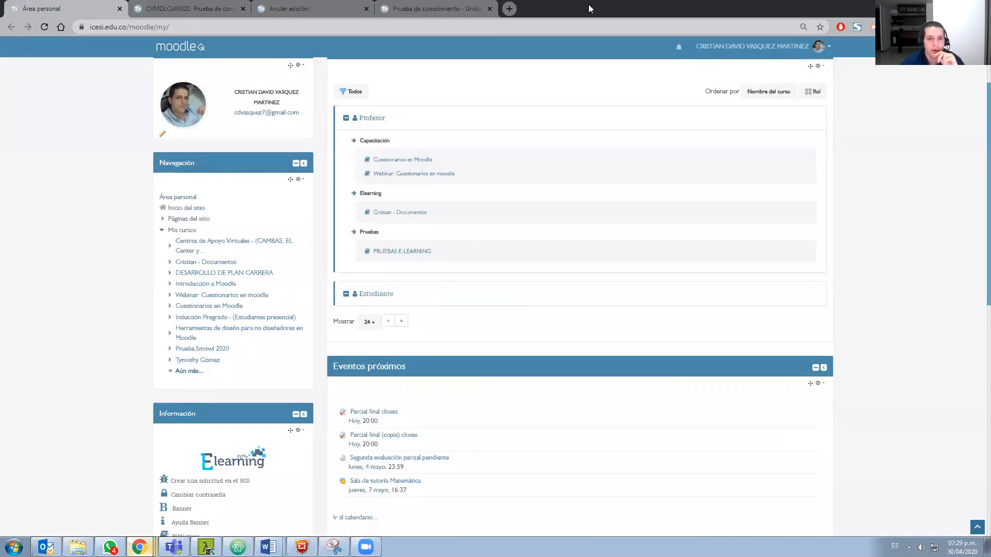
{"action": "key", "text": "alt+Tab"}
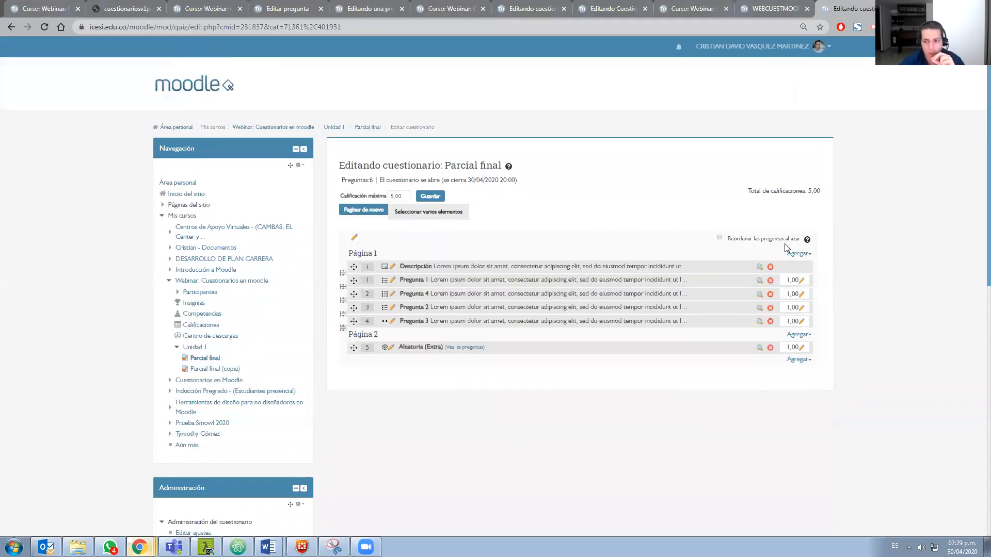
{"action": "left_click", "coordinate": [800, 254]}
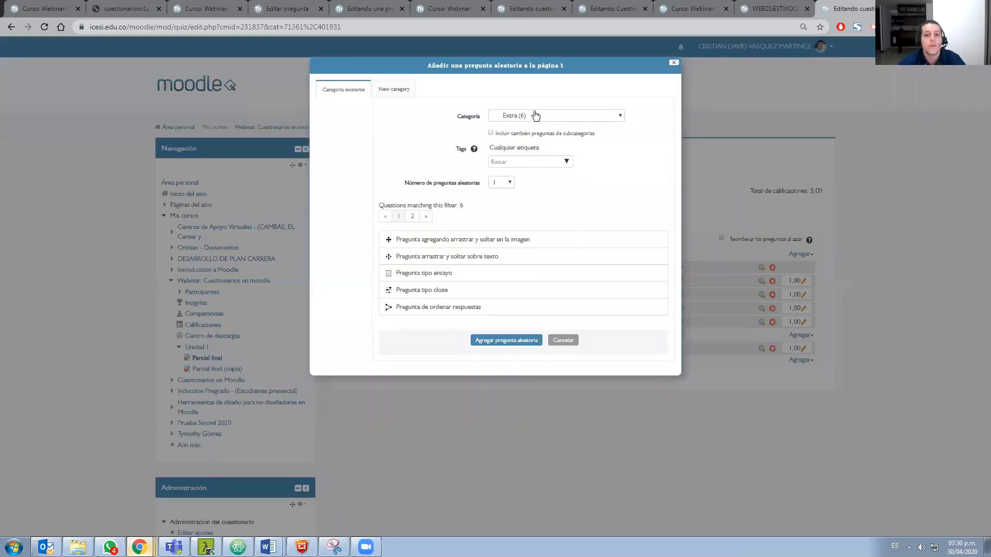
Choose the Preguntas parcial category and 2 random questions, and close the form without adding them
{"action": "left_click", "coordinate": [534, 115]}
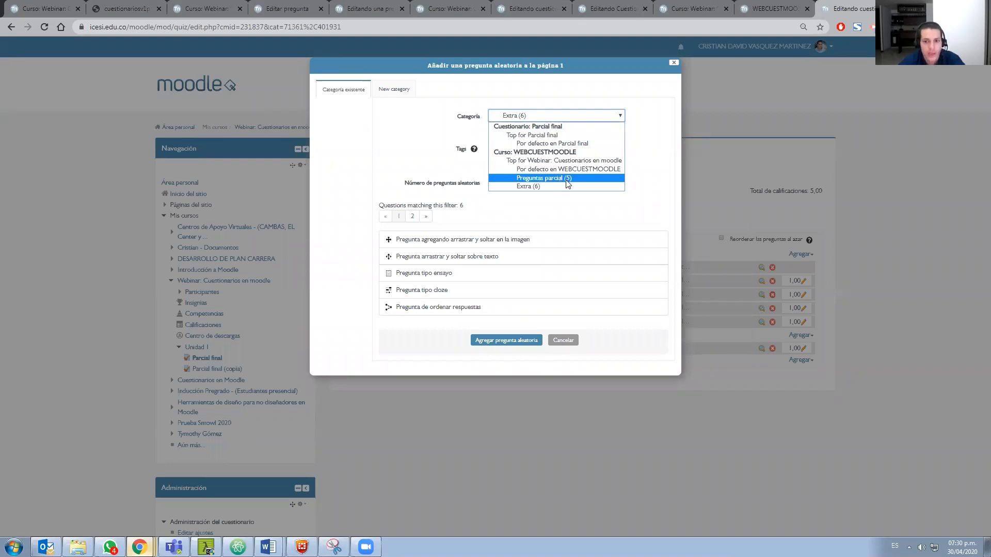
{"action": "key", "text": "Up"}
{"action": "key", "text": "Up"}
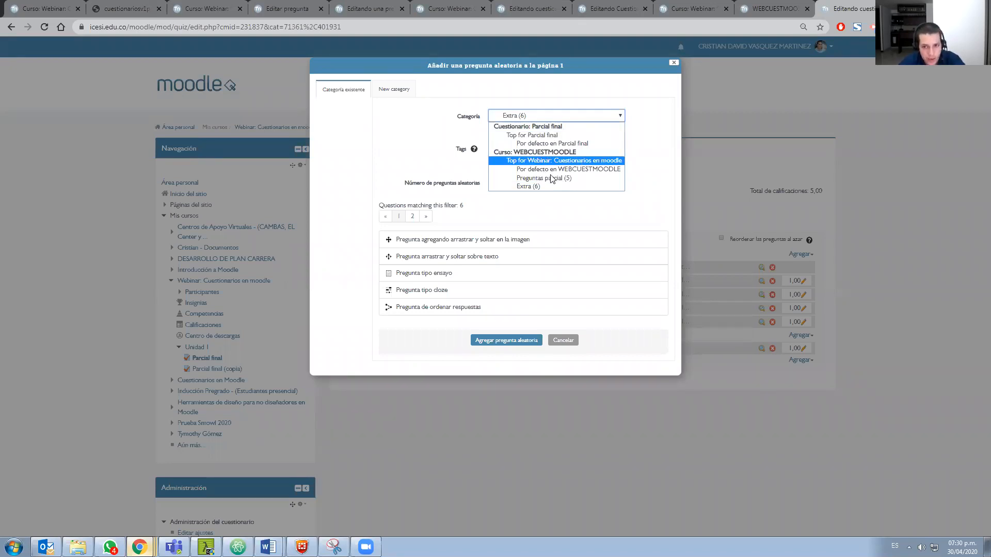
{"action": "key", "text": "Escape"}
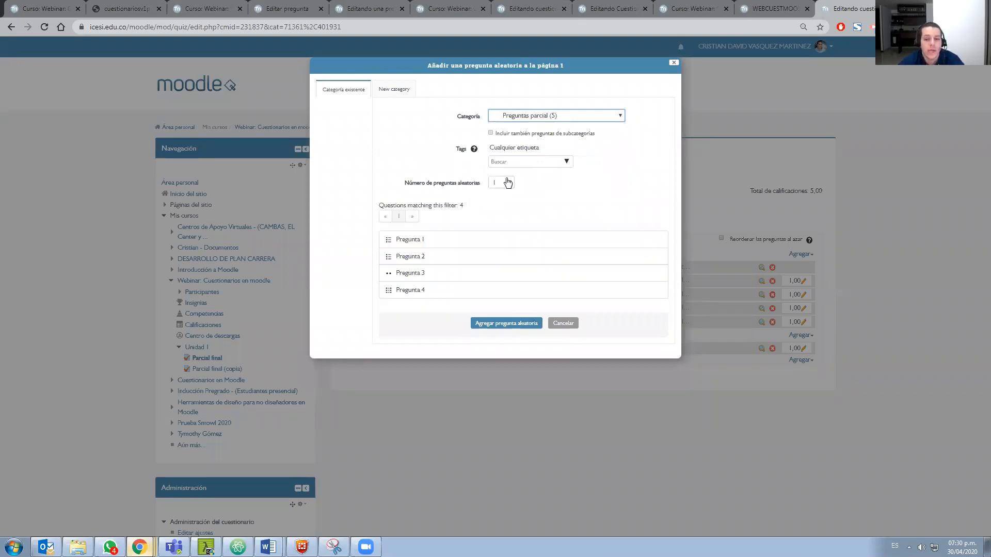
{"action": "left_click", "coordinate": [502, 185]}
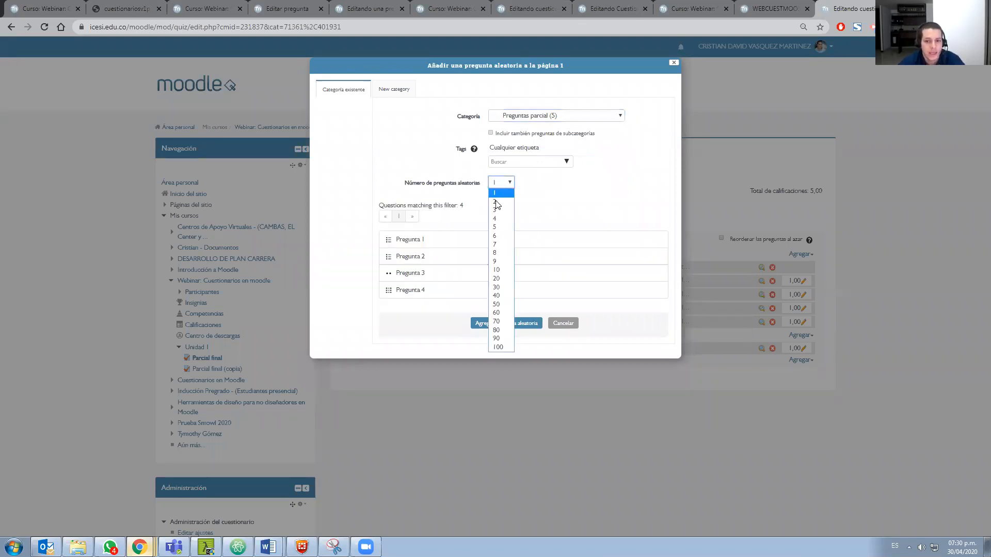
{"action": "left_click", "coordinate": [505, 202]}
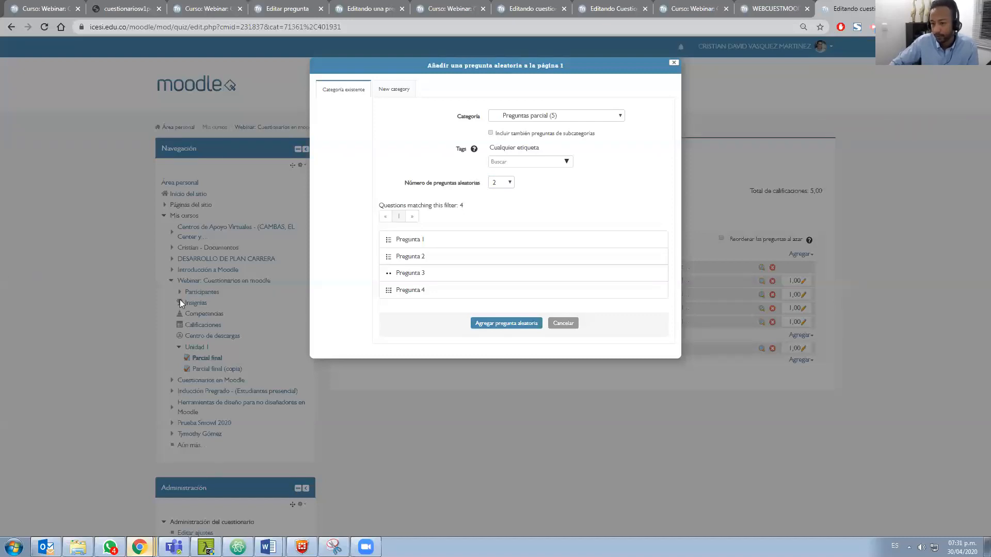
{"action": "mouse_move", "coordinate": [326, 549]}
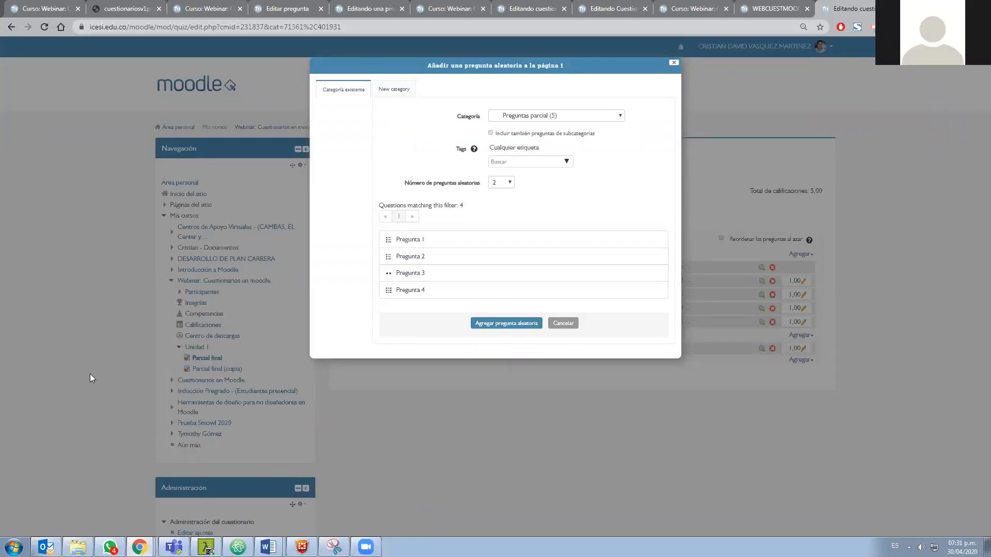
{"action": "left_click", "coordinate": [546, 509]}
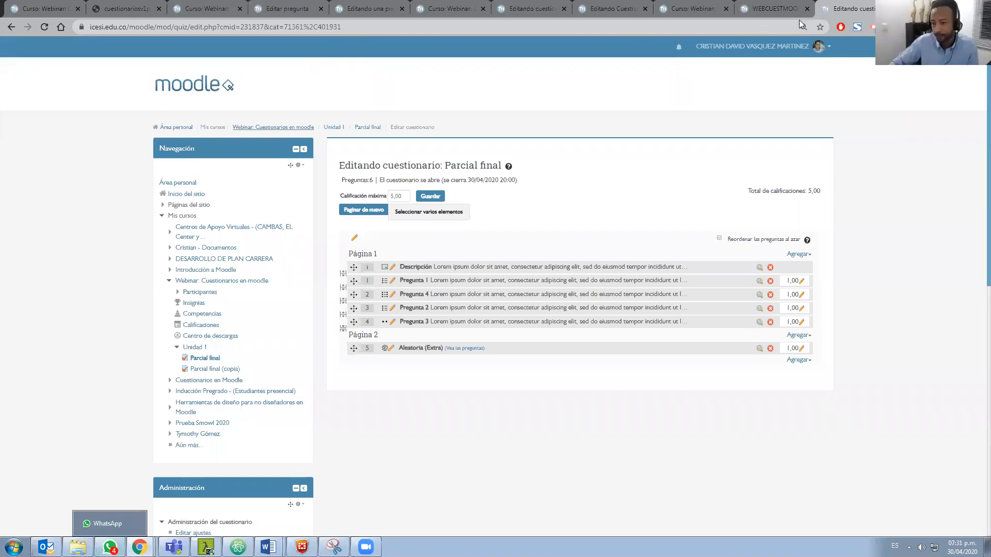
Go to the Webinar: Cuestionarios en moodle course and show the Extra category in its question bank
{"action": "left_click", "coordinate": [851, 8]}
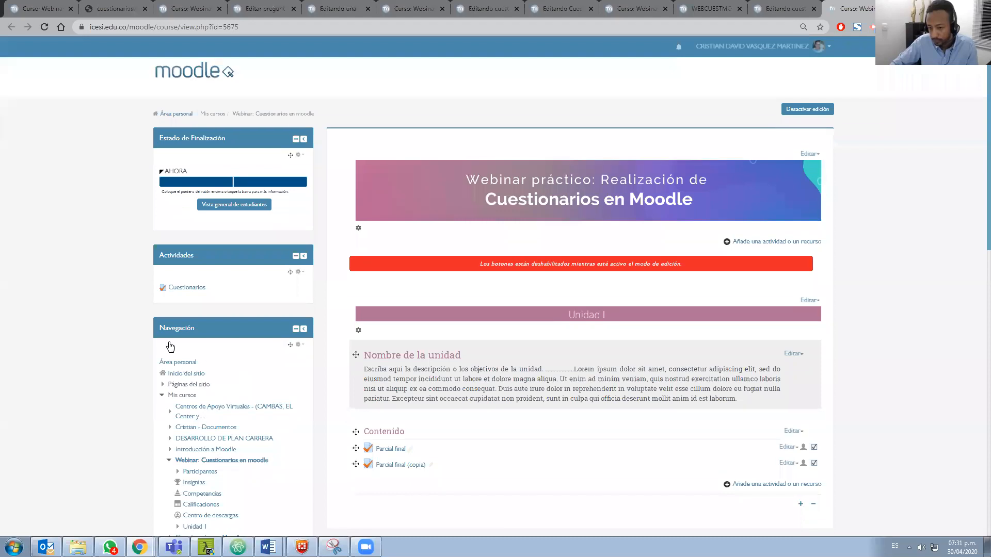
{"action": "scroll", "coordinate": [180, 365], "scroll_direction": "down", "scroll_amount": 10}
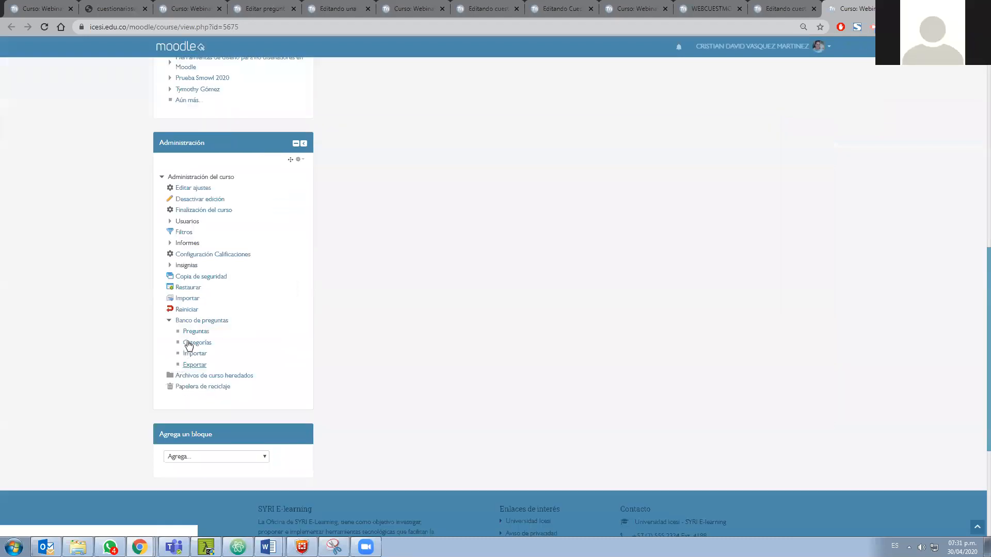
{"action": "left_click", "coordinate": [196, 344]}
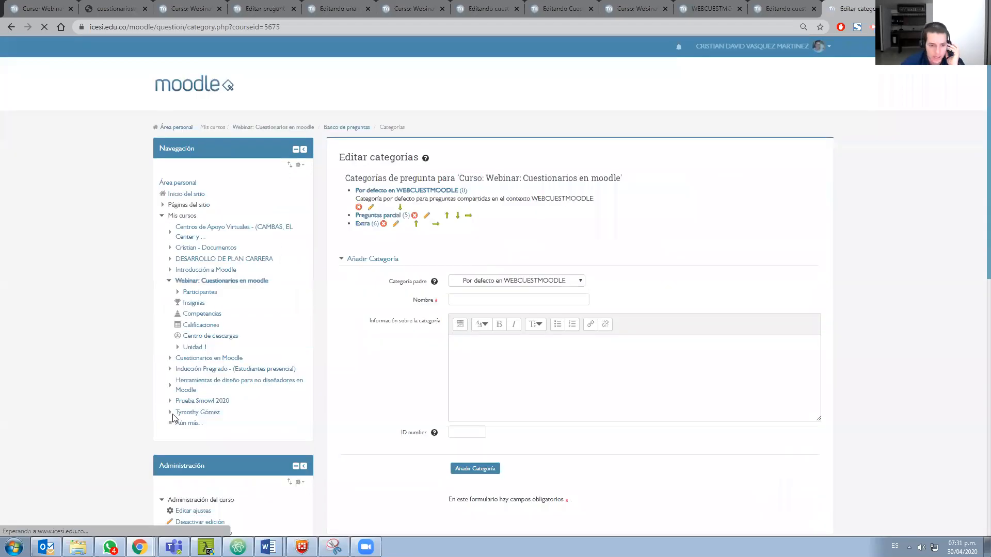
{"action": "scroll", "coordinate": [177, 417], "scroll_direction": "down", "scroll_amount": 7}
{"action": "left_click", "coordinate": [197, 294]}
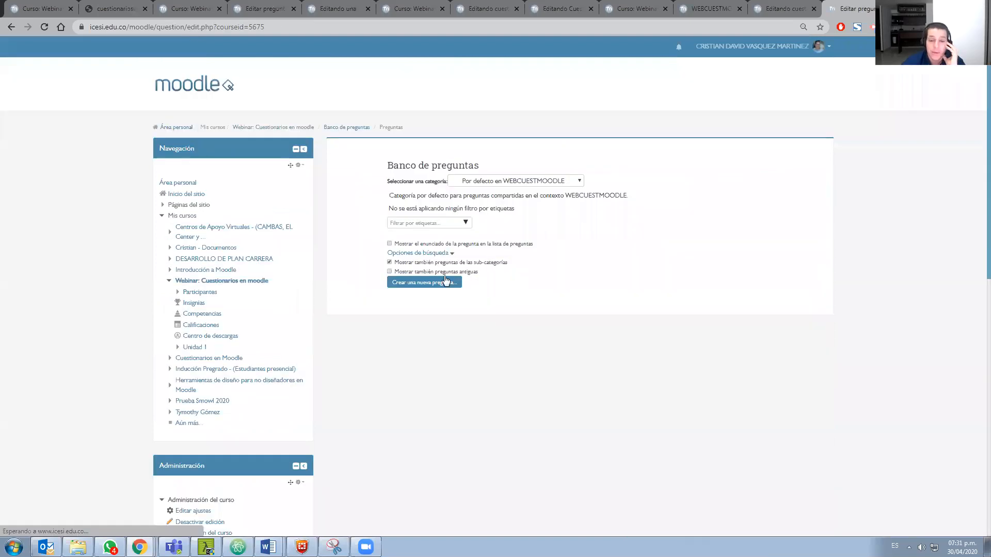
{"action": "left_click", "coordinate": [505, 230]}
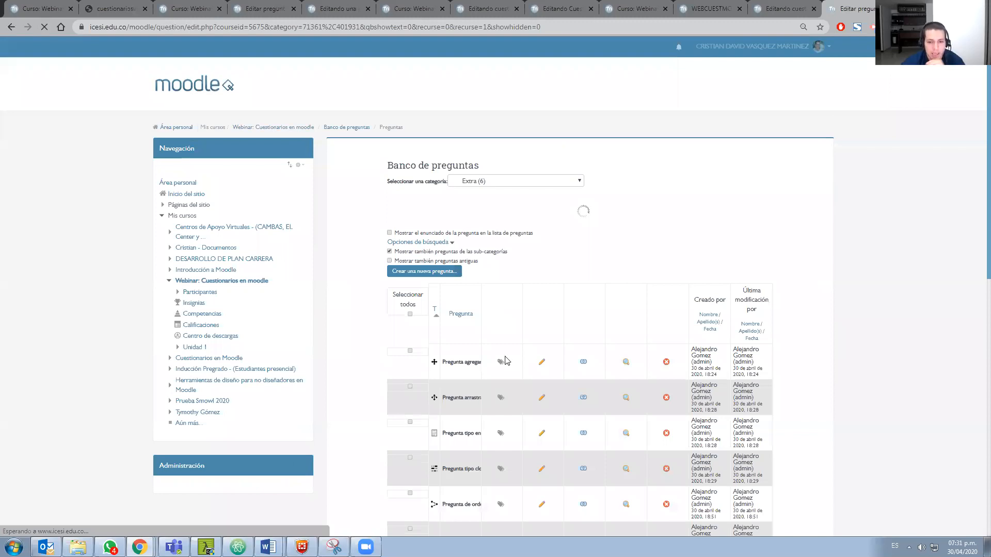
Look through the question types offered for a new question, including Poner en orden, and close the list without adding one
{"action": "scroll", "coordinate": [432, 344], "scroll_direction": "down", "scroll_amount": 3}
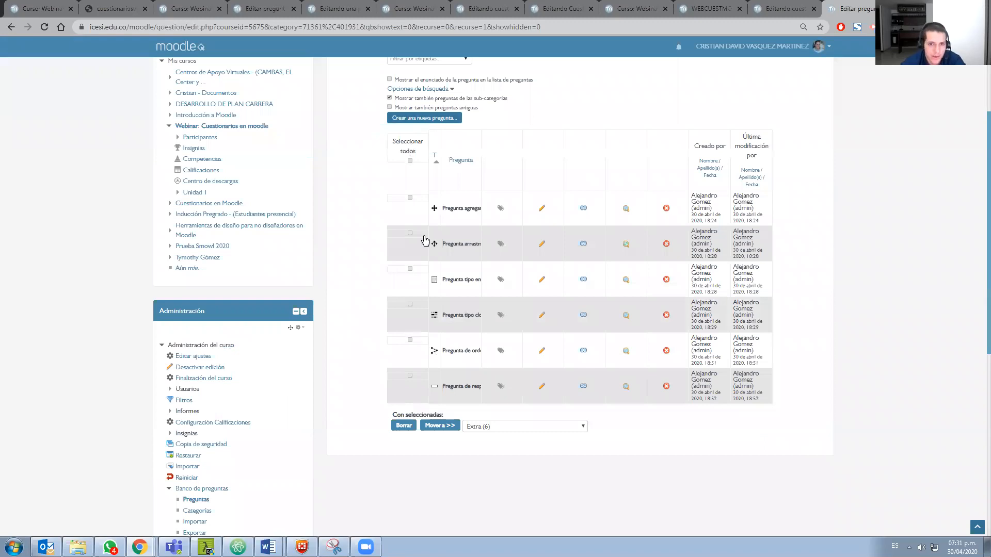
{"action": "scroll", "coordinate": [420, 328], "scroll_direction": "down", "scroll_amount": 2}
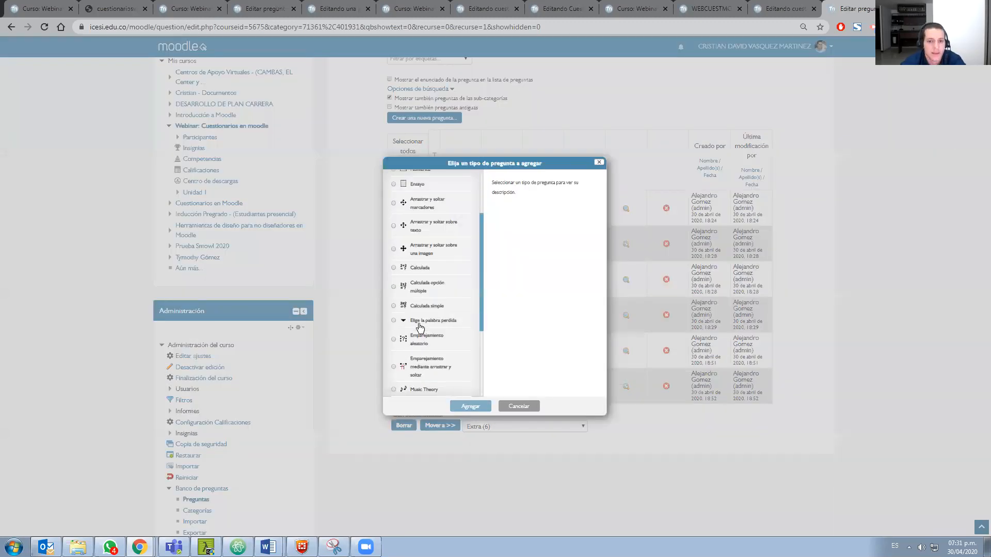
{"action": "scroll", "coordinate": [420, 328], "scroll_direction": "down", "scroll_amount": 2}
{"action": "scroll", "coordinate": [411, 287], "scroll_direction": "down", "scroll_amount": 1}
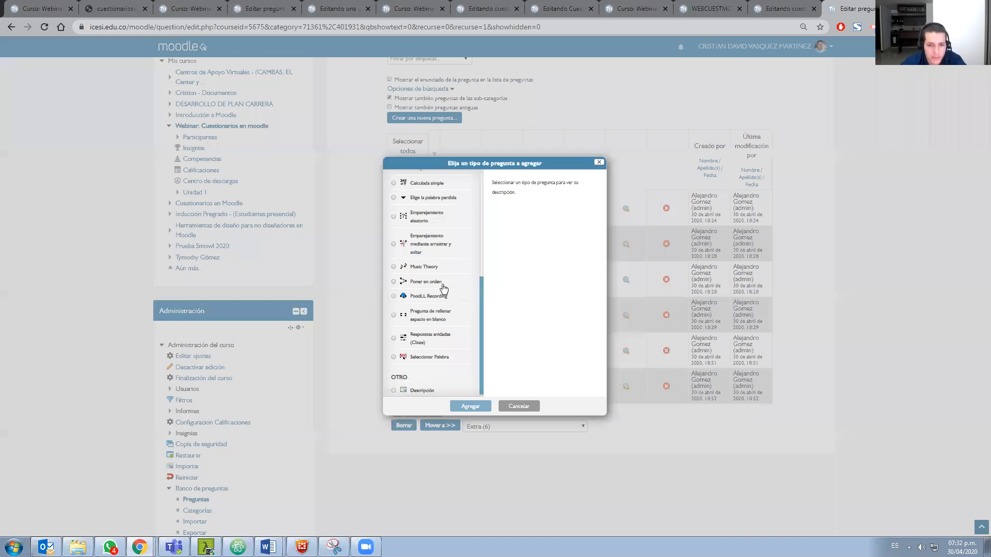
{"action": "left_click", "coordinate": [599, 163]}
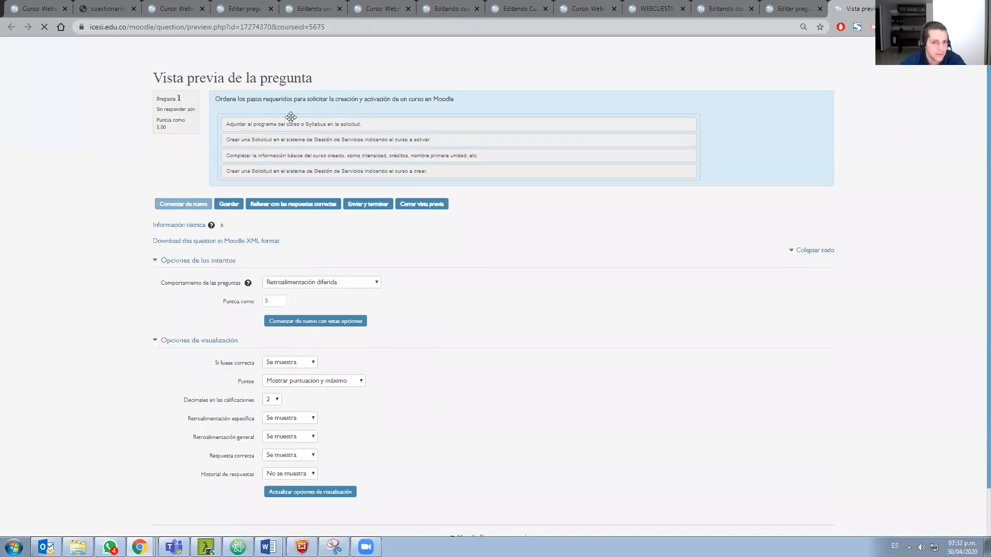
Rearrange the answer steps in the ordering question's preview, and open that question for editing in a separate tab
{"action": "left_click_drag", "start_coordinate": [335, 142], "coordinate": [276, 133]}
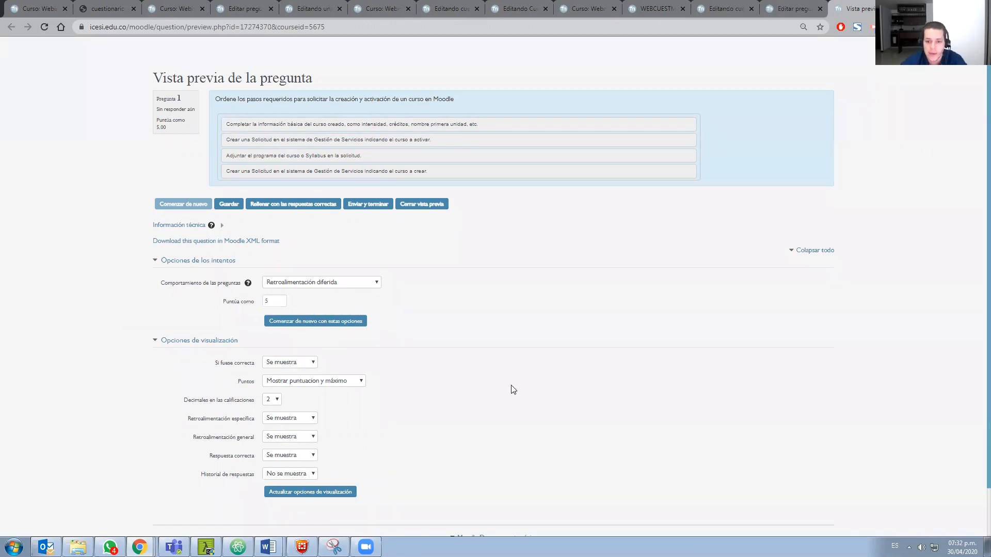
{"action": "key", "text": "ctrl+shift+Tab"}
{"action": "middle_click", "coordinate": [540, 351]}
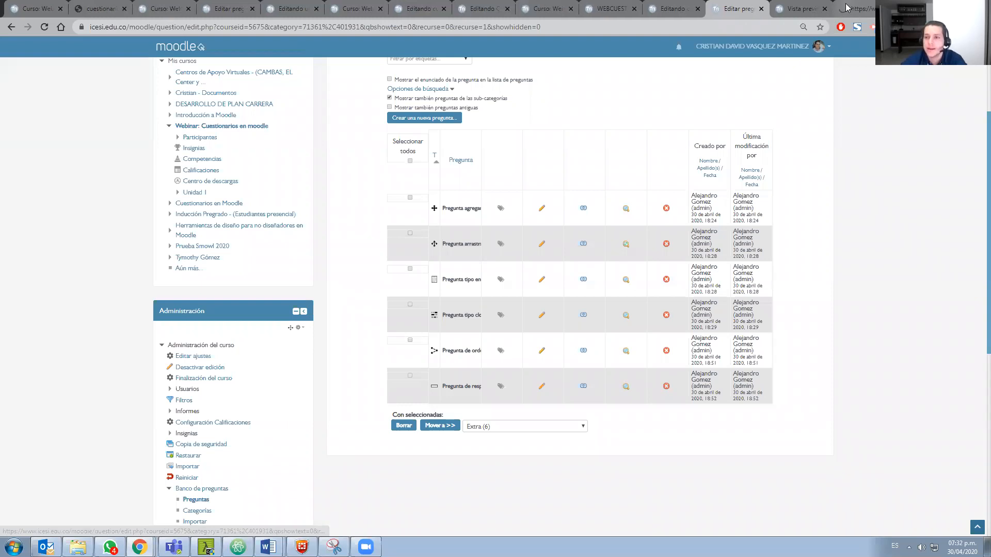
{"action": "key", "text": "ctrl+Tab"}
{"action": "key", "text": "ctrl+Tab"}
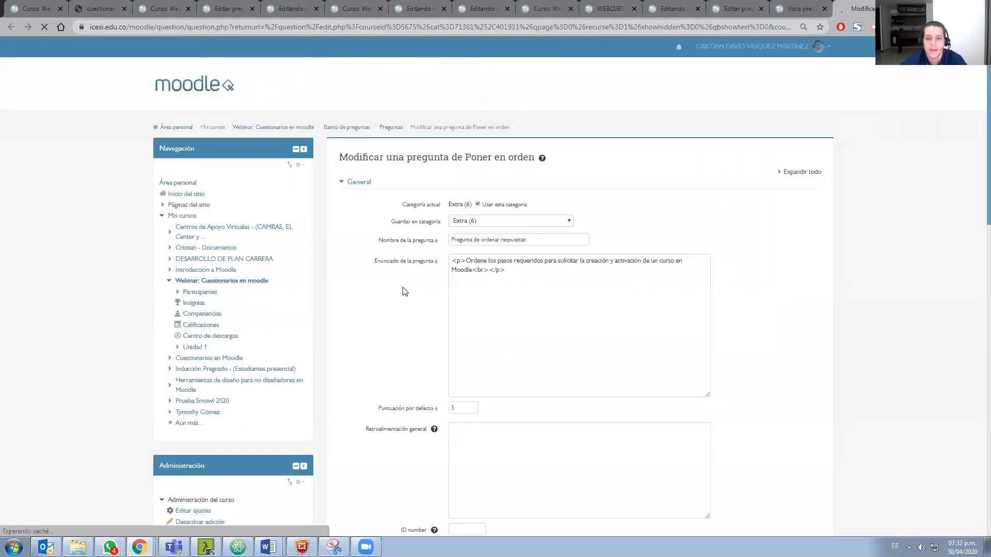
Examine the ordering question's wording, default mark, item layout, selection type and grading settings in its edit form
{"action": "scroll", "coordinate": [405, 291], "scroll_direction": "down", "scroll_amount": 2}
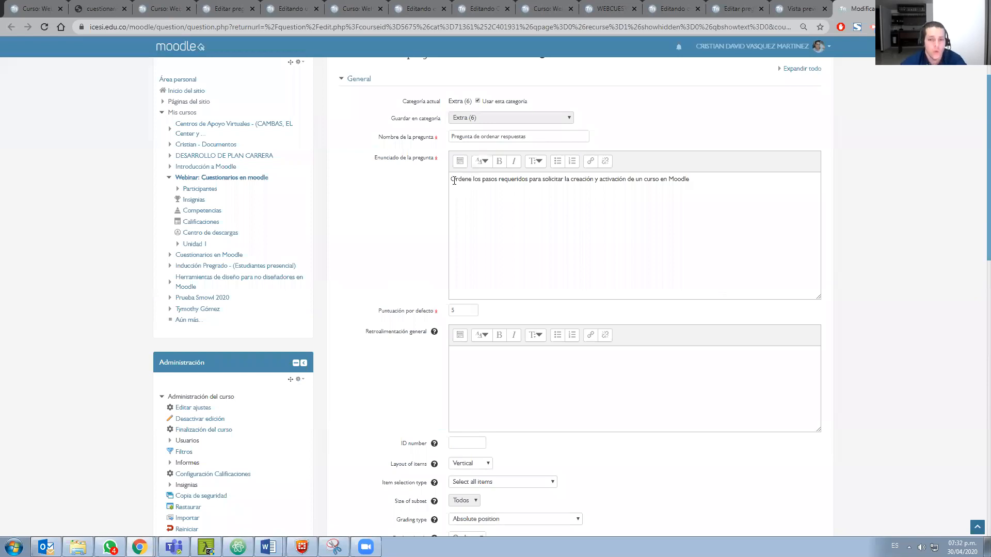
{"action": "scroll", "coordinate": [560, 293], "scroll_direction": "down", "scroll_amount": 3}
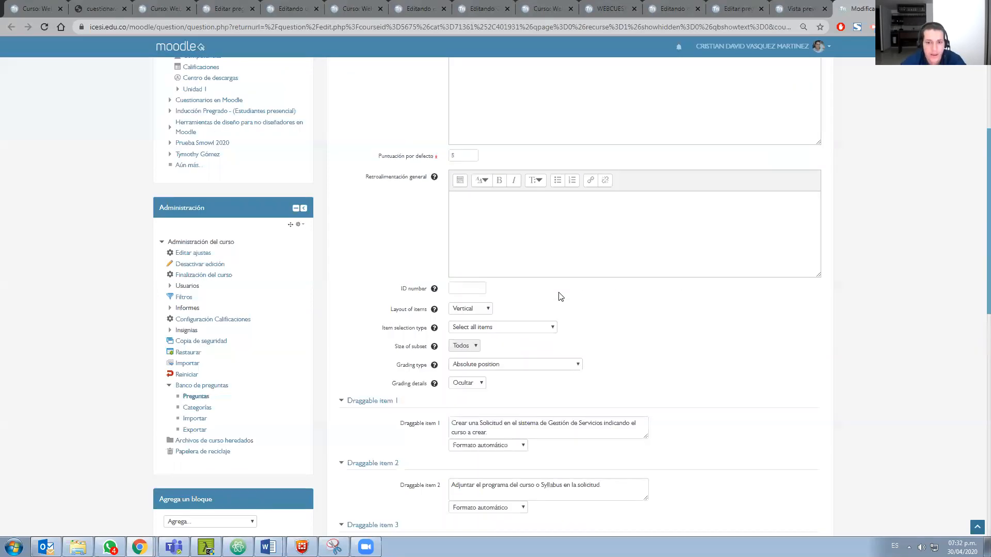
{"action": "scroll", "coordinate": [487, 117], "scroll_direction": "down", "scroll_amount": 2}
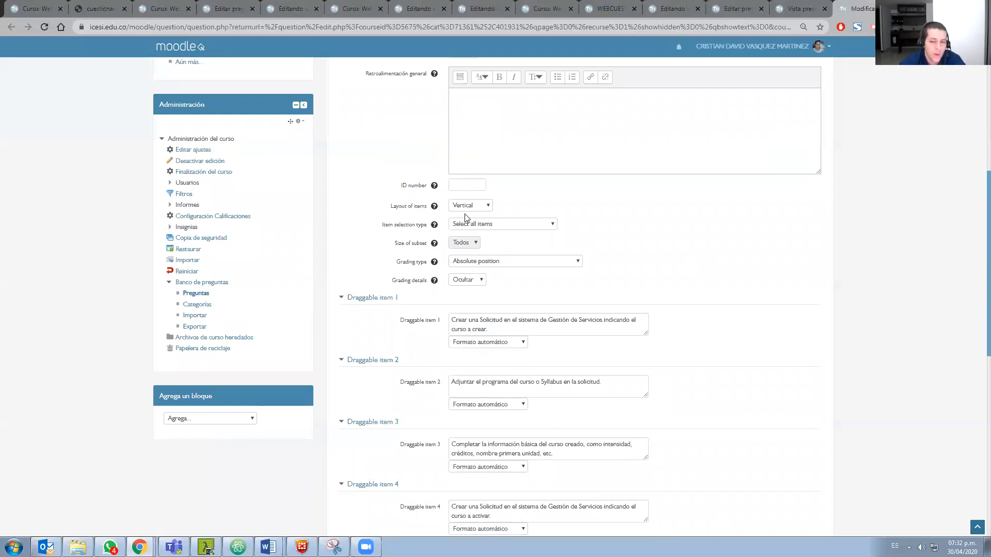
{"action": "scroll", "coordinate": [436, 289], "scroll_direction": "down", "scroll_amount": 1}
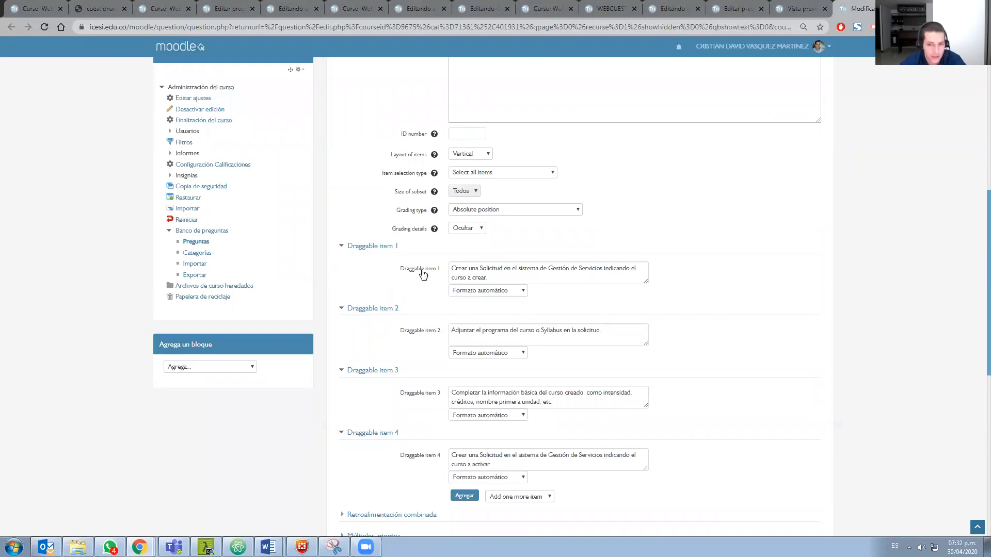
Examine how the four draggable items are entered in their correct order, and find the options for adding items and saving changes
{"action": "left_click_drag", "start_coordinate": [504, 278], "coordinate": [451, 265]}
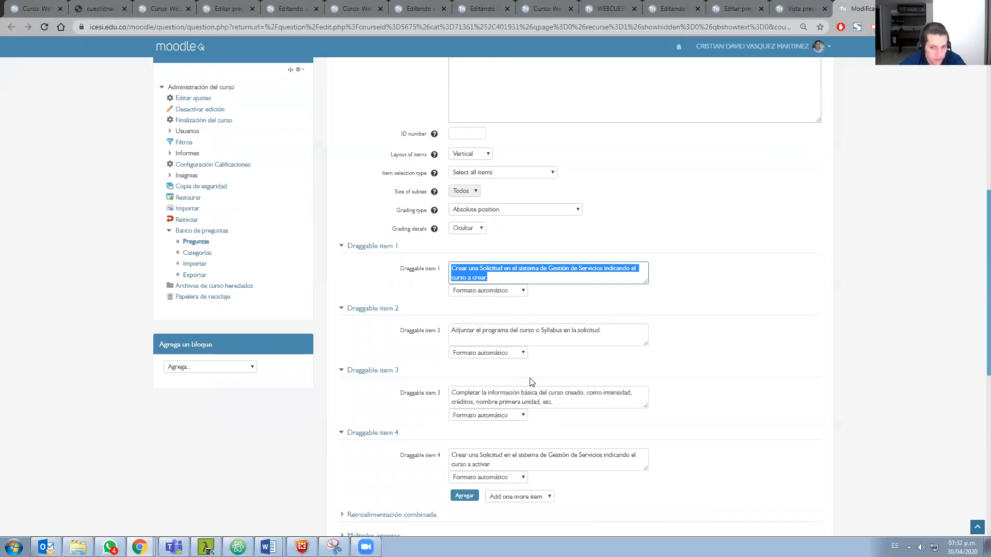
{"action": "key", "text": "Tab"}
{"action": "key", "text": "Tab"}
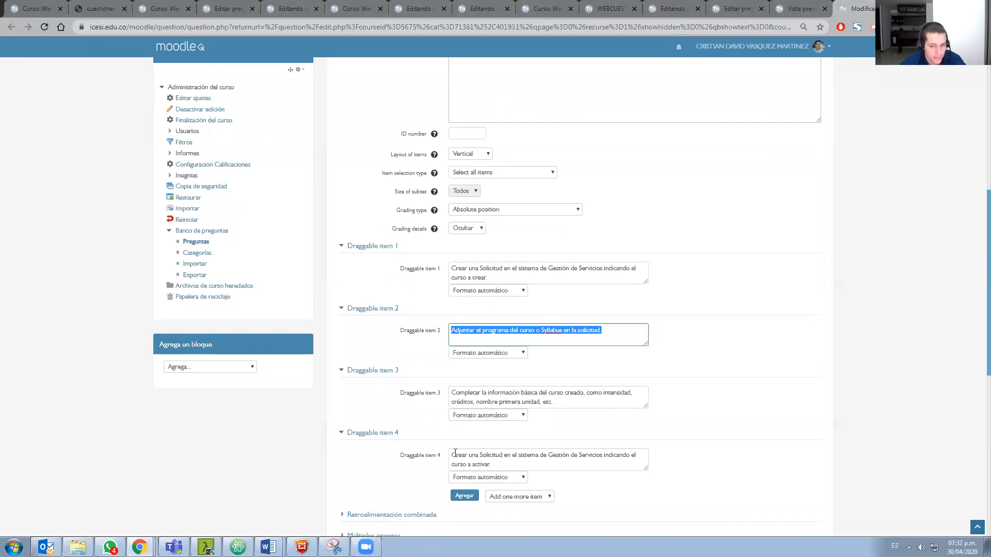
{"action": "scroll", "coordinate": [440, 450], "scroll_direction": "down", "scroll_amount": 1}
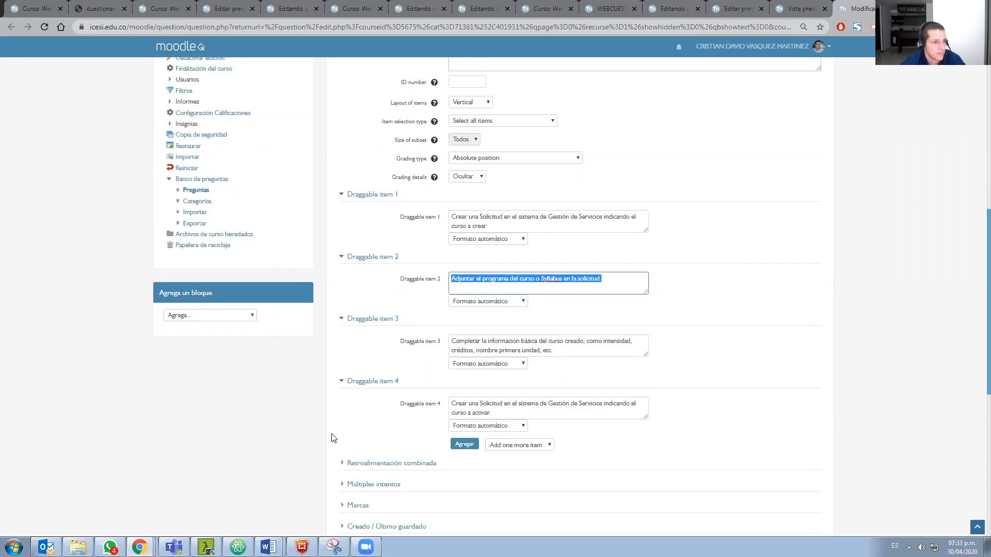
{"action": "scroll", "coordinate": [423, 388], "scroll_direction": "down", "scroll_amount": 1}
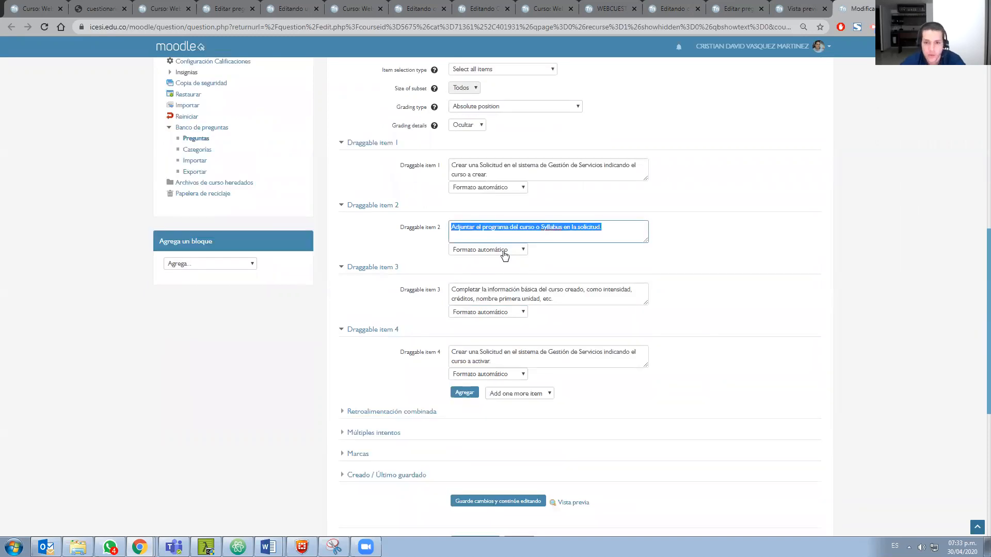
{"action": "scroll", "coordinate": [516, 302], "scroll_direction": "up", "scroll_amount": 2}
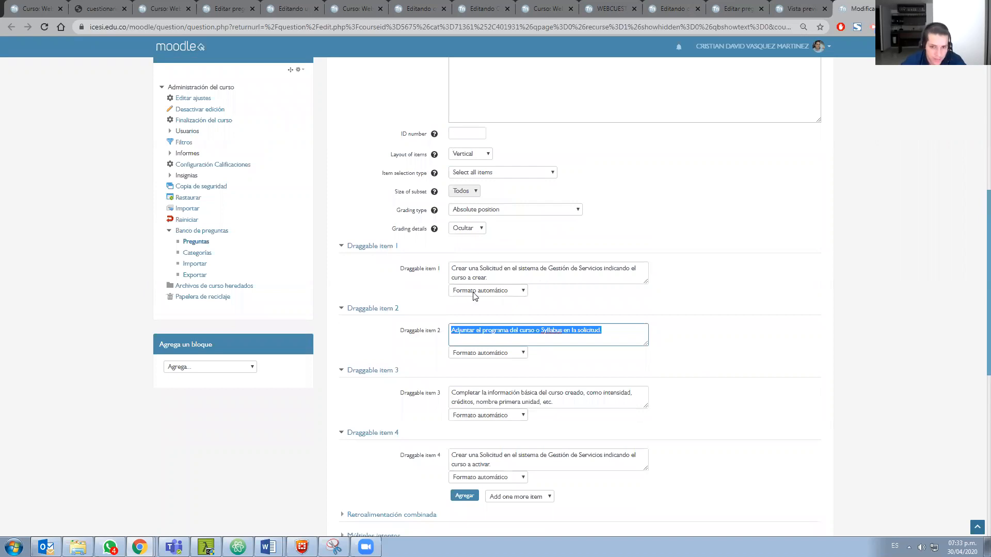
{"action": "scroll", "coordinate": [473, 297], "scroll_direction": "down", "scroll_amount": 2}
{"action": "scroll", "coordinate": [472, 338], "scroll_direction": "down", "scroll_amount": 1}
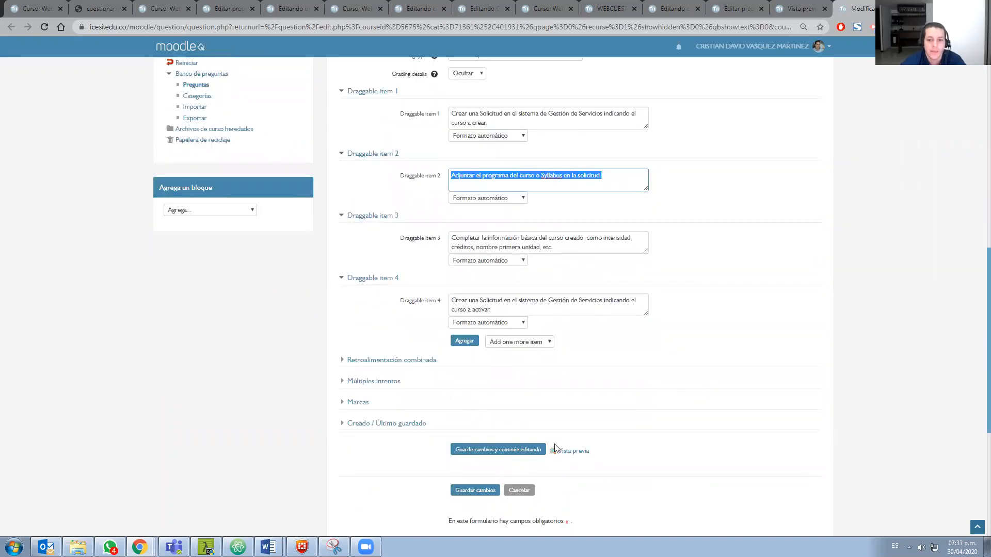
{"action": "scroll", "coordinate": [554, 448], "scroll_direction": "down", "scroll_amount": 1}
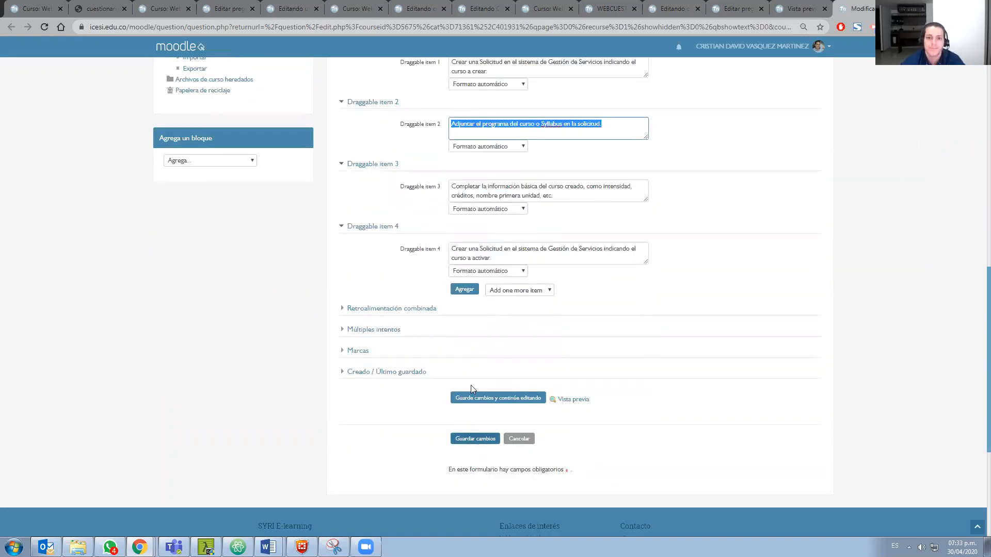